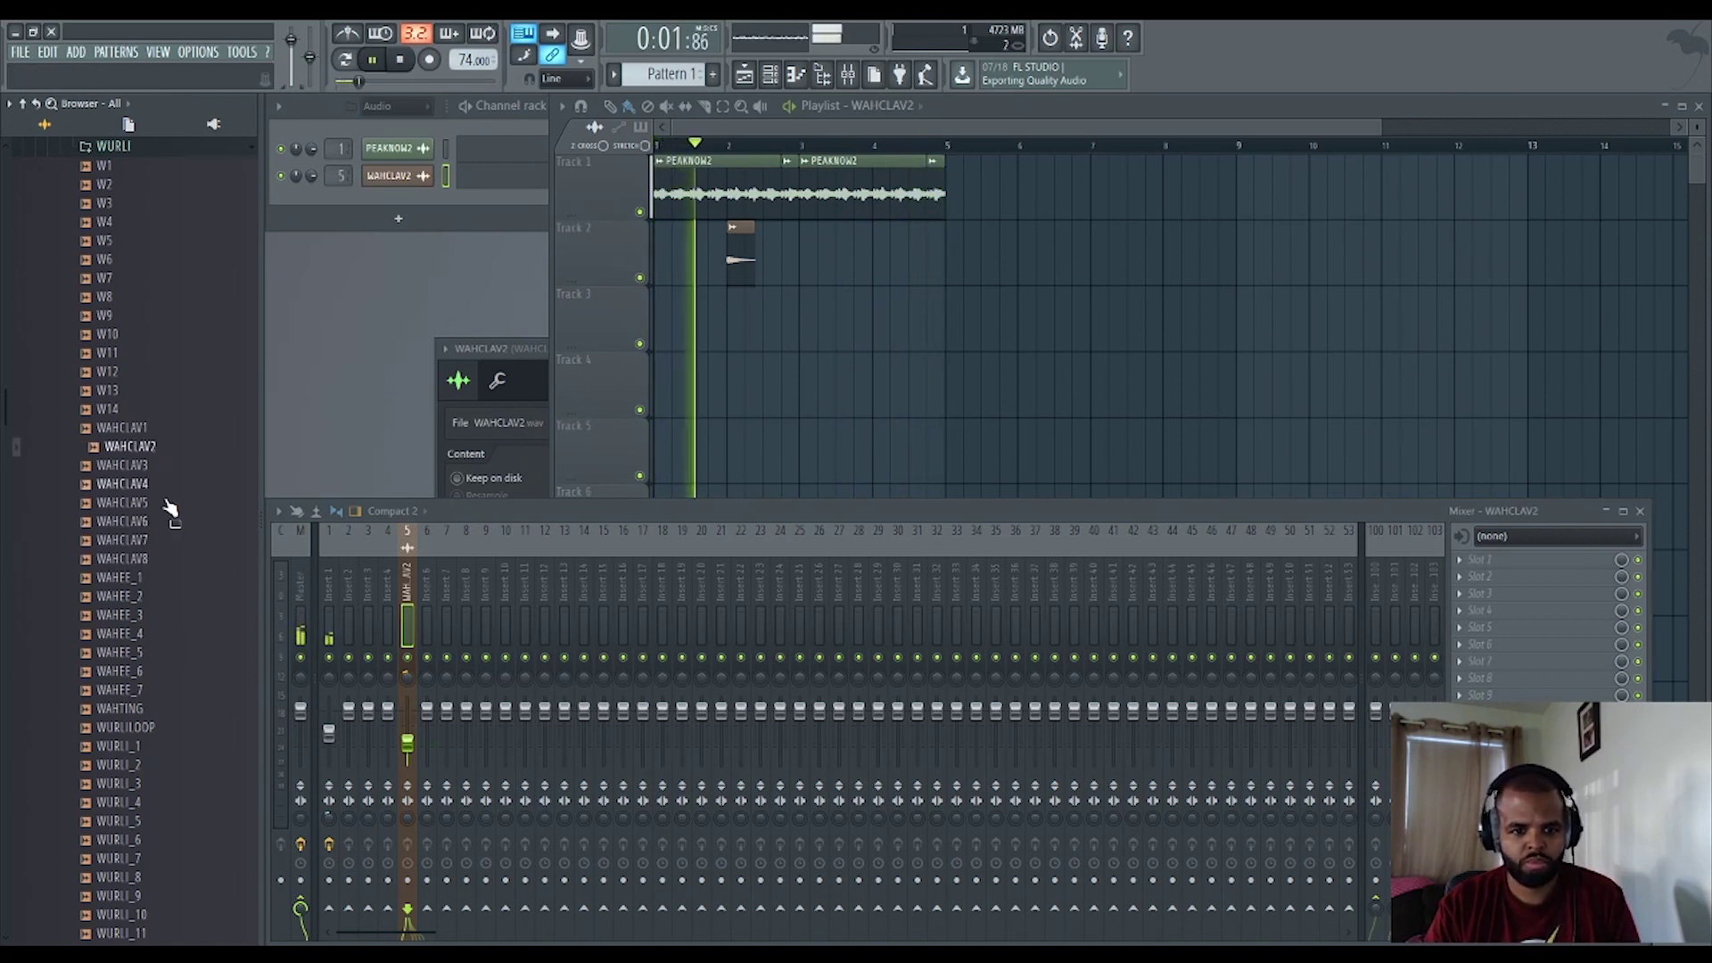
Audition the samples in the WURLI and PIANO folders of Beat Butcha Steroid Pack Vol. 2.
key("Down")
key("Down")
key("Down")
key("Down")
key("Down")
key("Down")
key("Down")
key("Down")
key("Down")
key("Down")
key("Down")
key("Down")
key("Down")
key("Down")
key("Down")
key("Down")
key("Down")
key("Down")
key("Down")
key("Down")
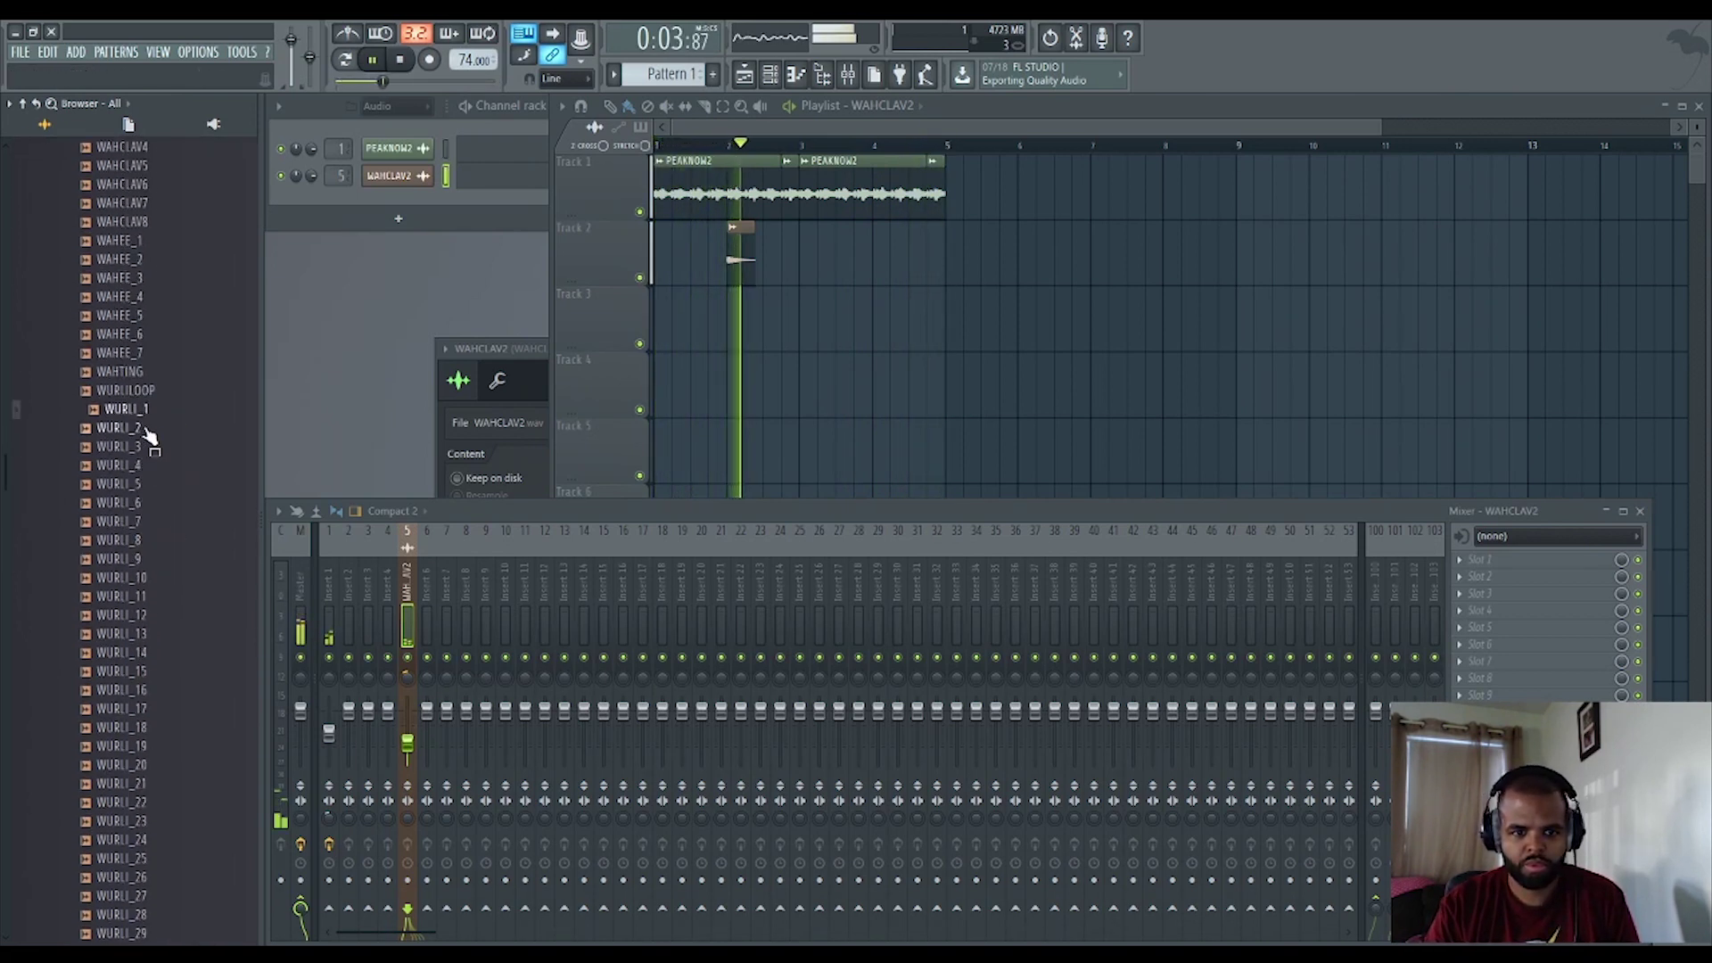
scroll(142, 410, "up", 10)
left_click(148, 410)
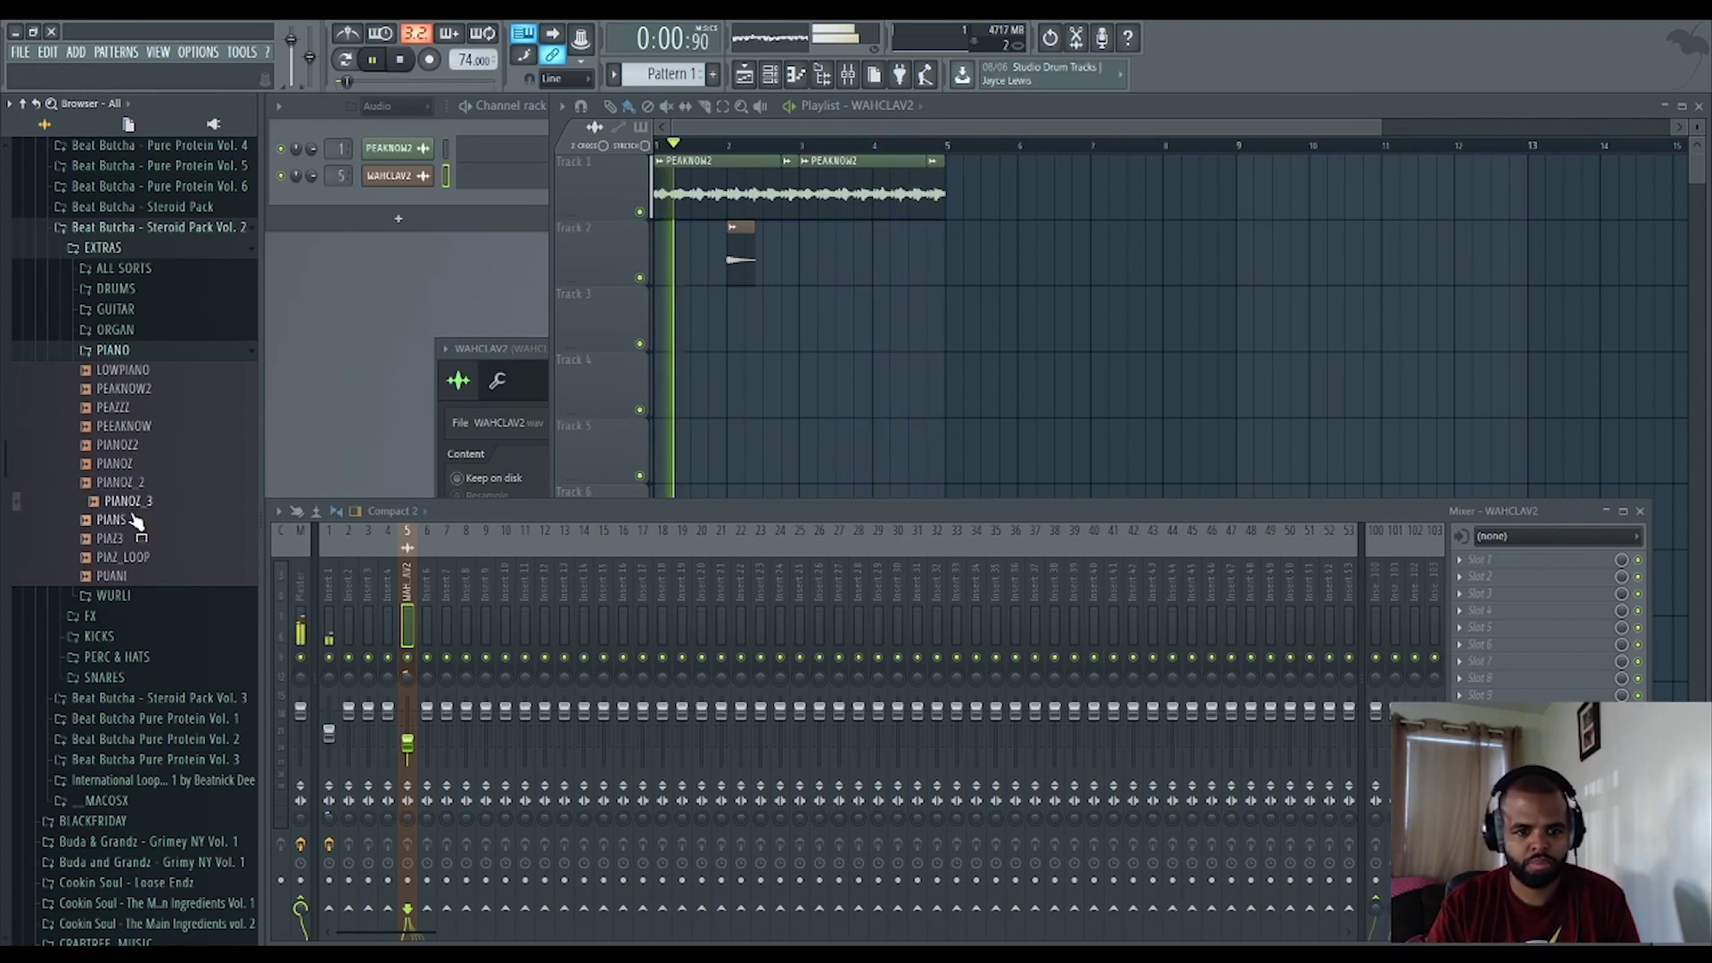
left_click(892, 334)
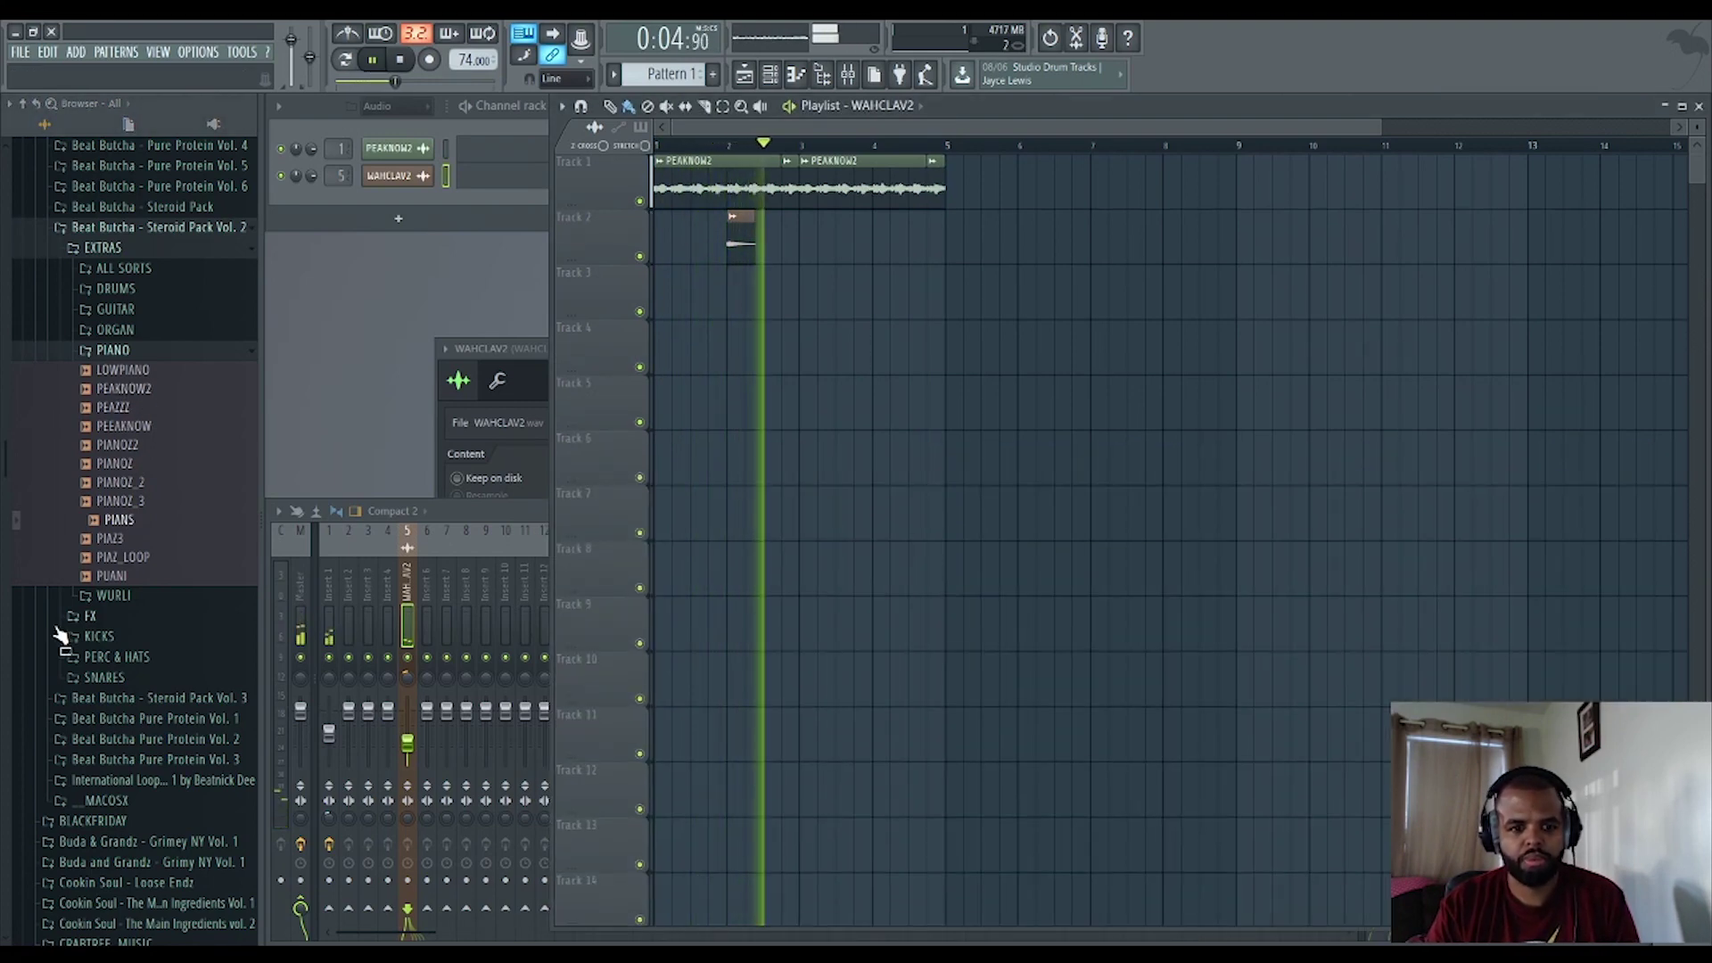
Audition samples in the pack's FX folder and place FX9 on Track 3 at bar 3.
left_click(89, 617)
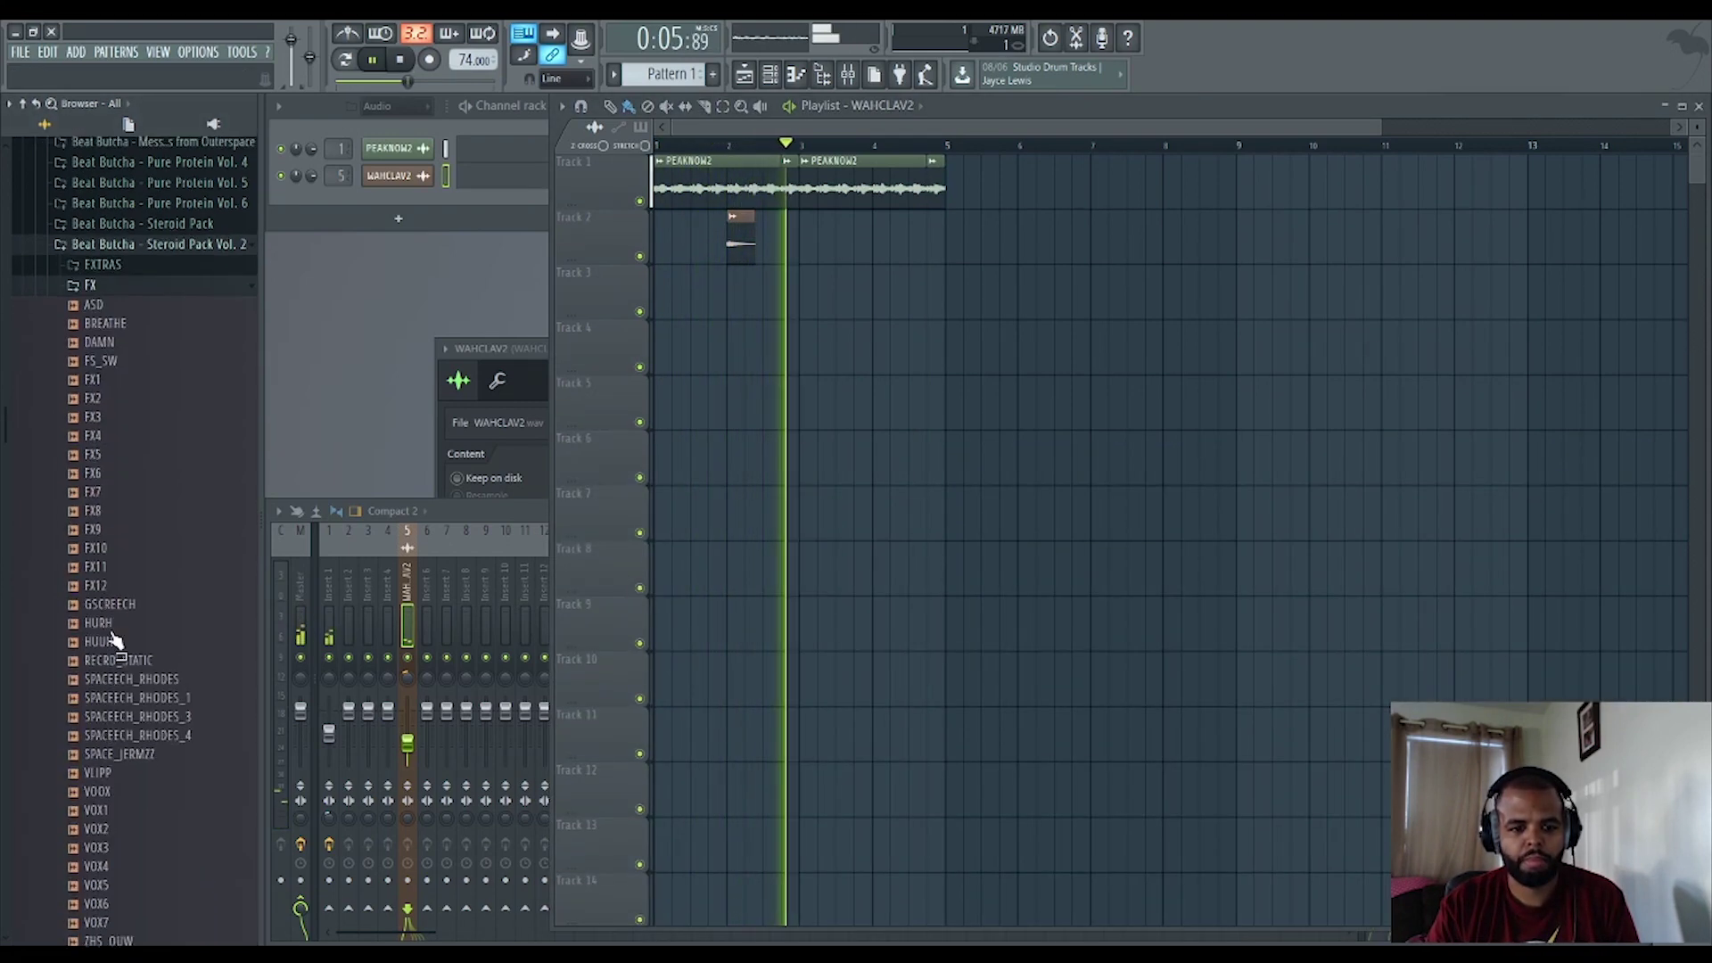
left_click(132, 339)
left_click(132, 361)
left_click(118, 430)
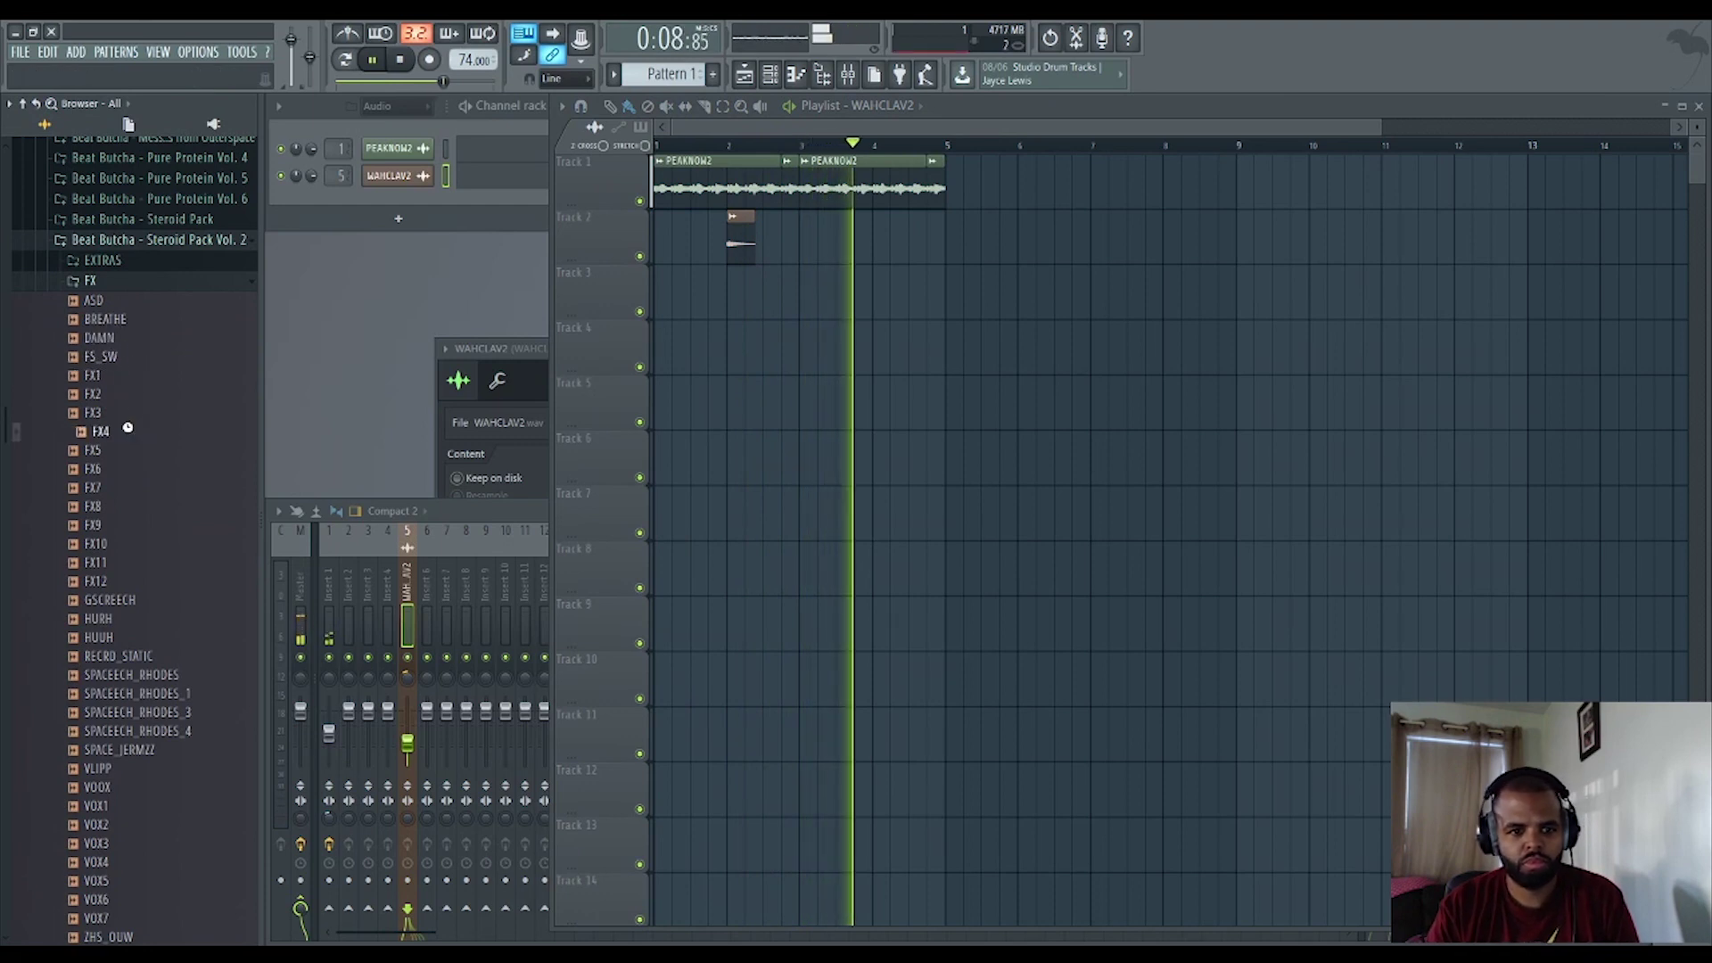
left_click(116, 413)
left_click(131, 394)
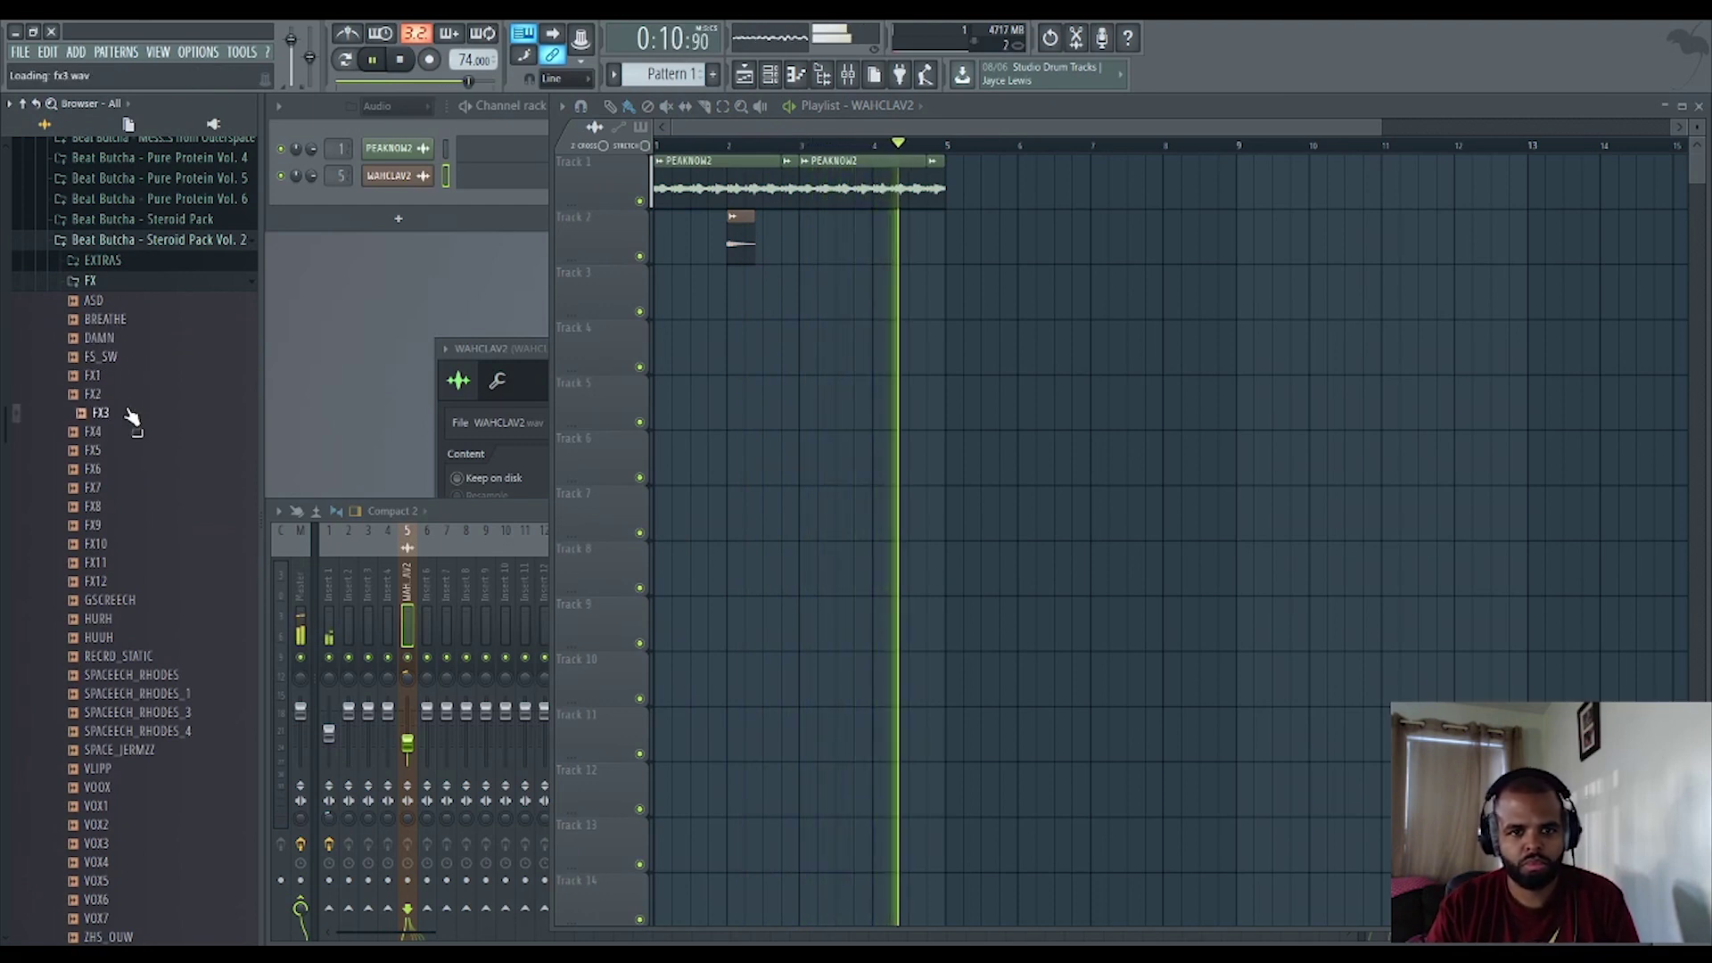
left_click(130, 469)
left_click(127, 489)
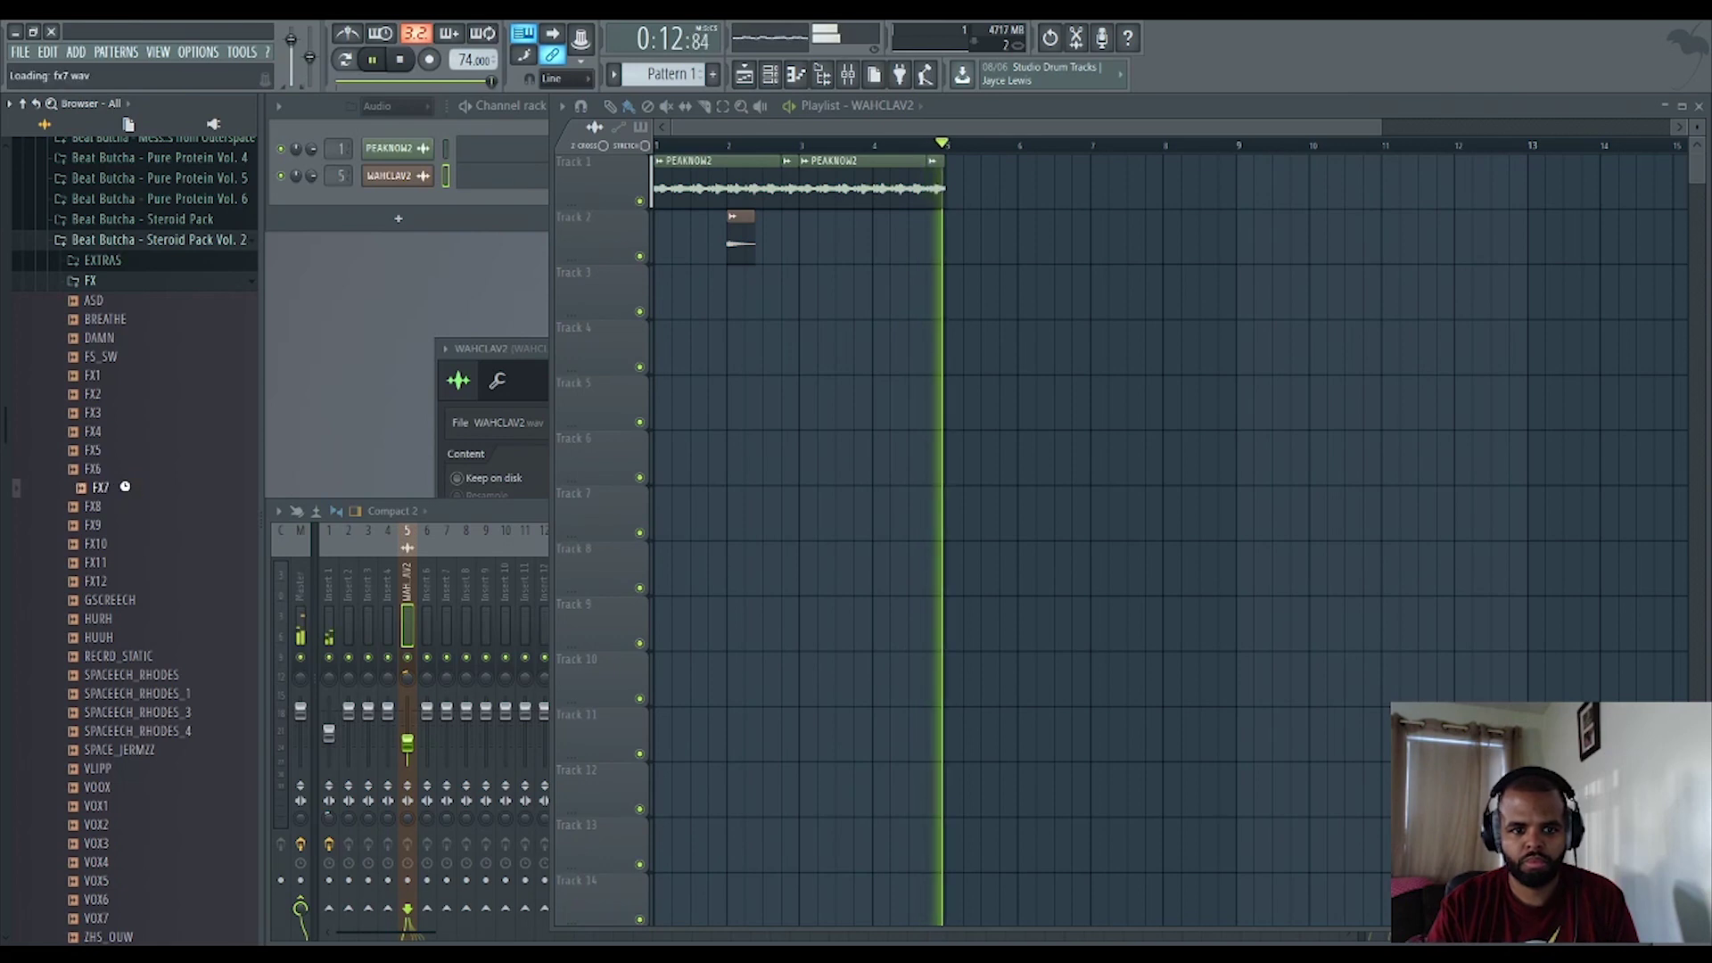
left_click(120, 506)
left_click(118, 526)
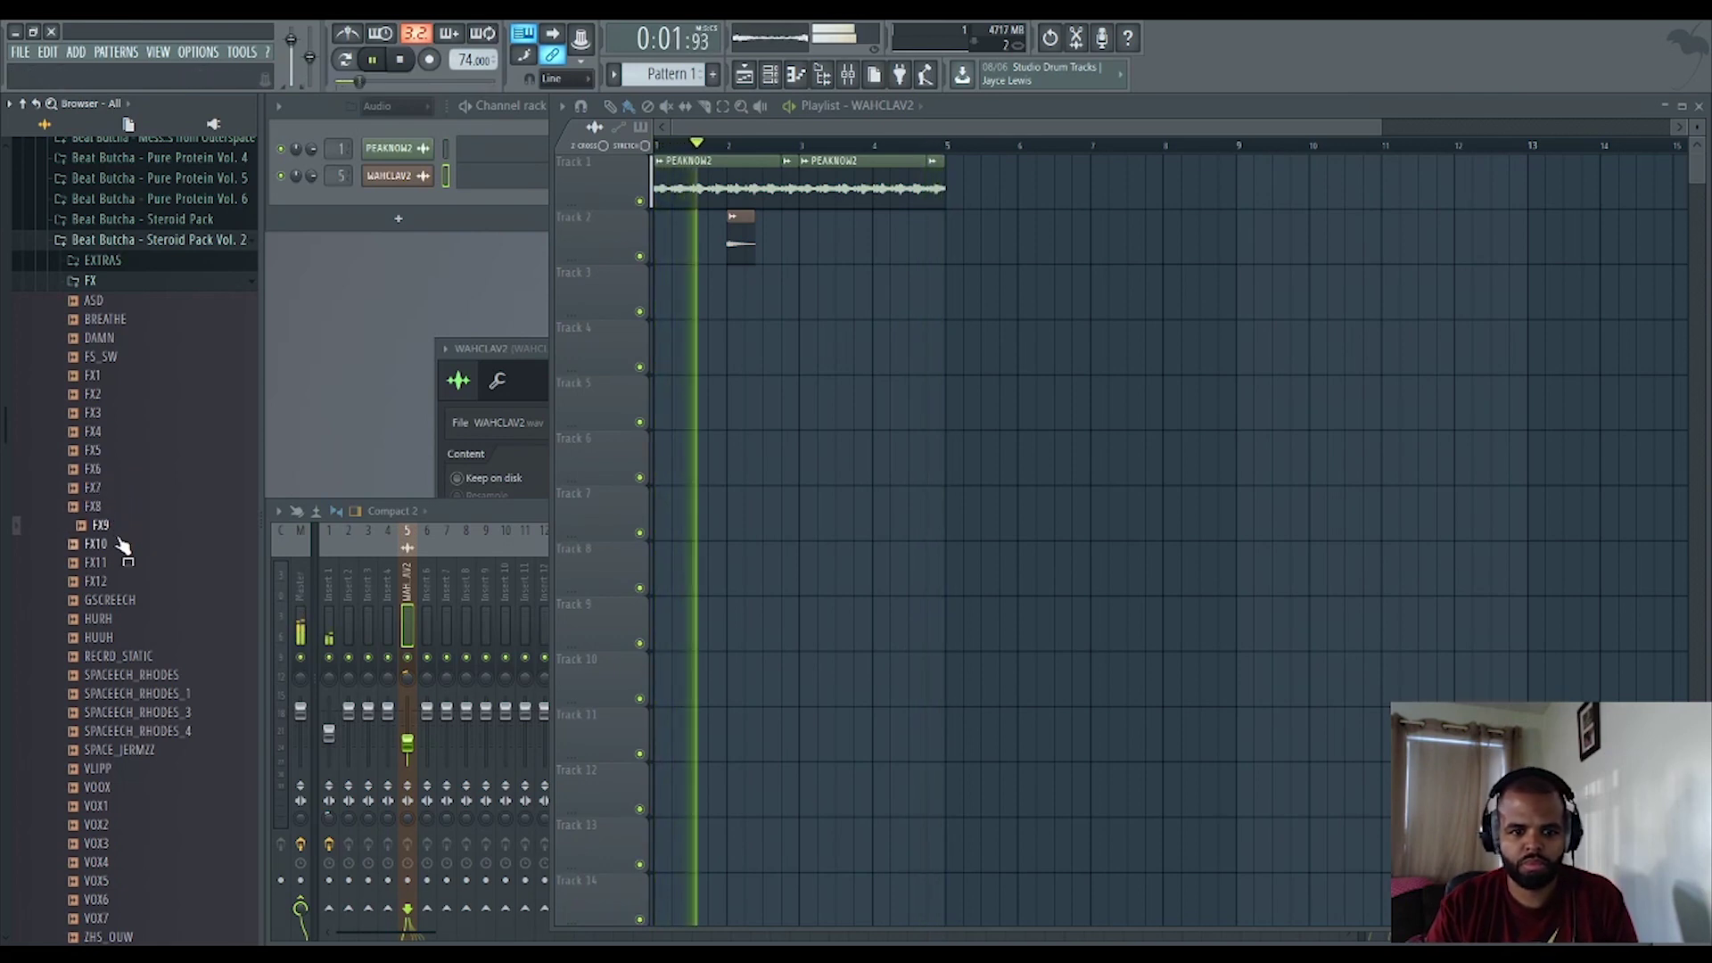
left_click_drag(123, 533, 813, 287)
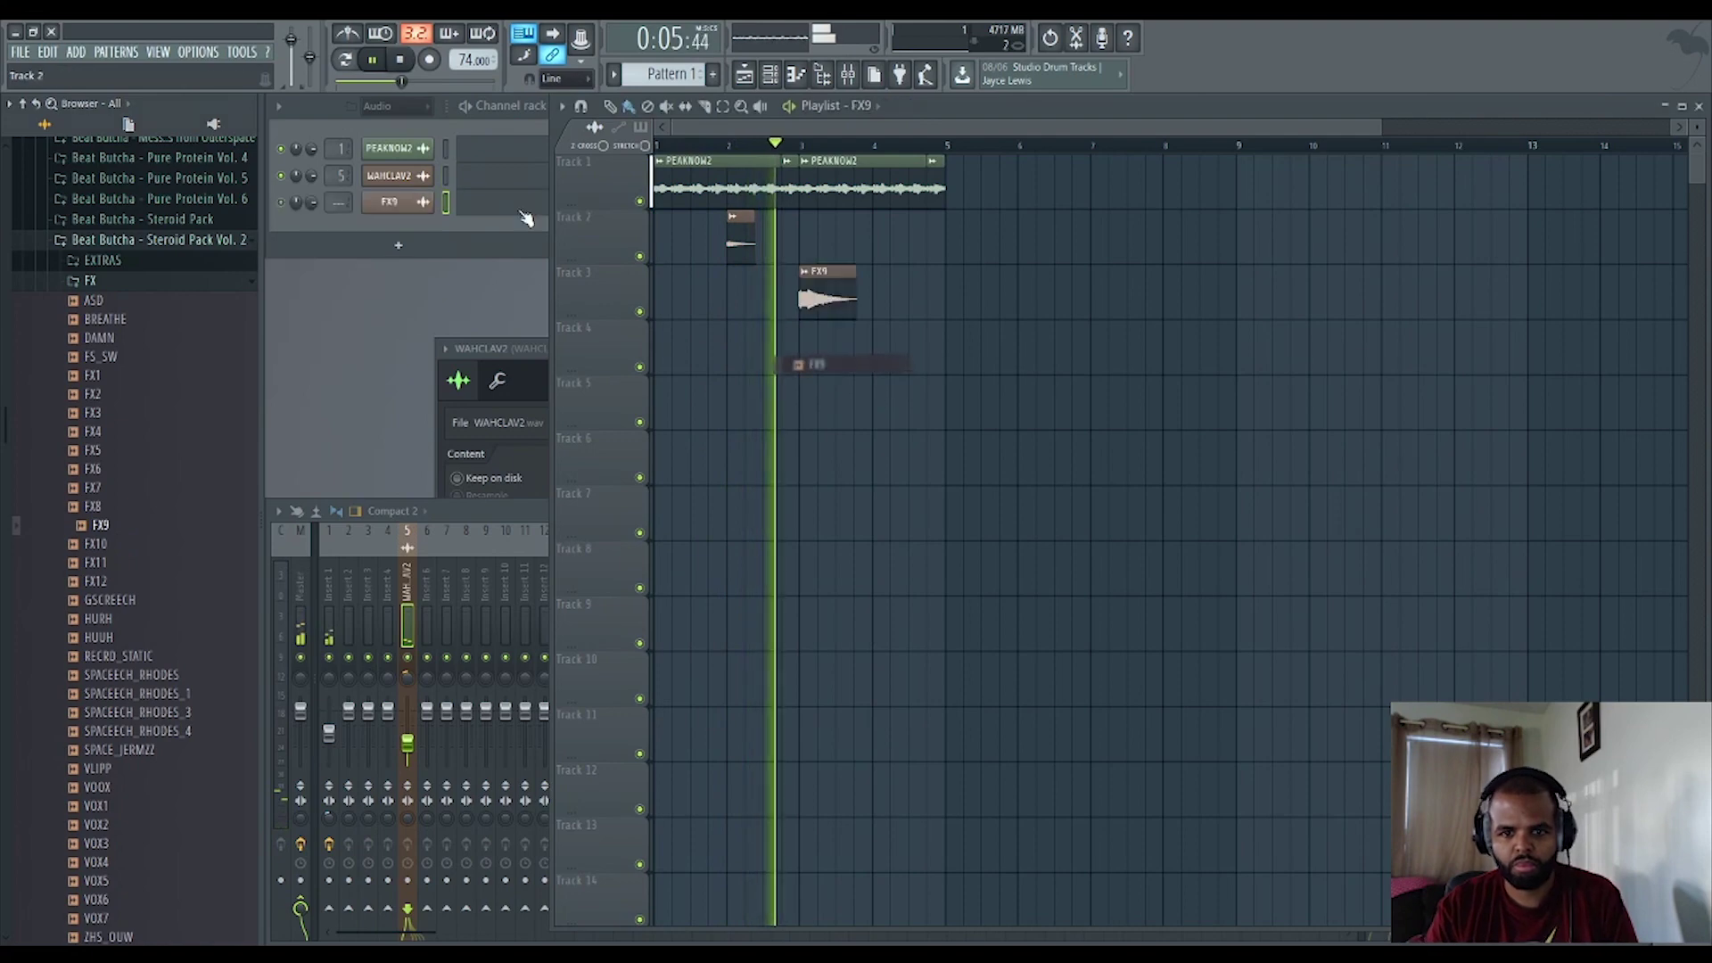
Route the FX9 channel to mixer track 6, lower its volume fader, and restart playback.
key("space")
left_click(385, 203)
key("ctrl+l")
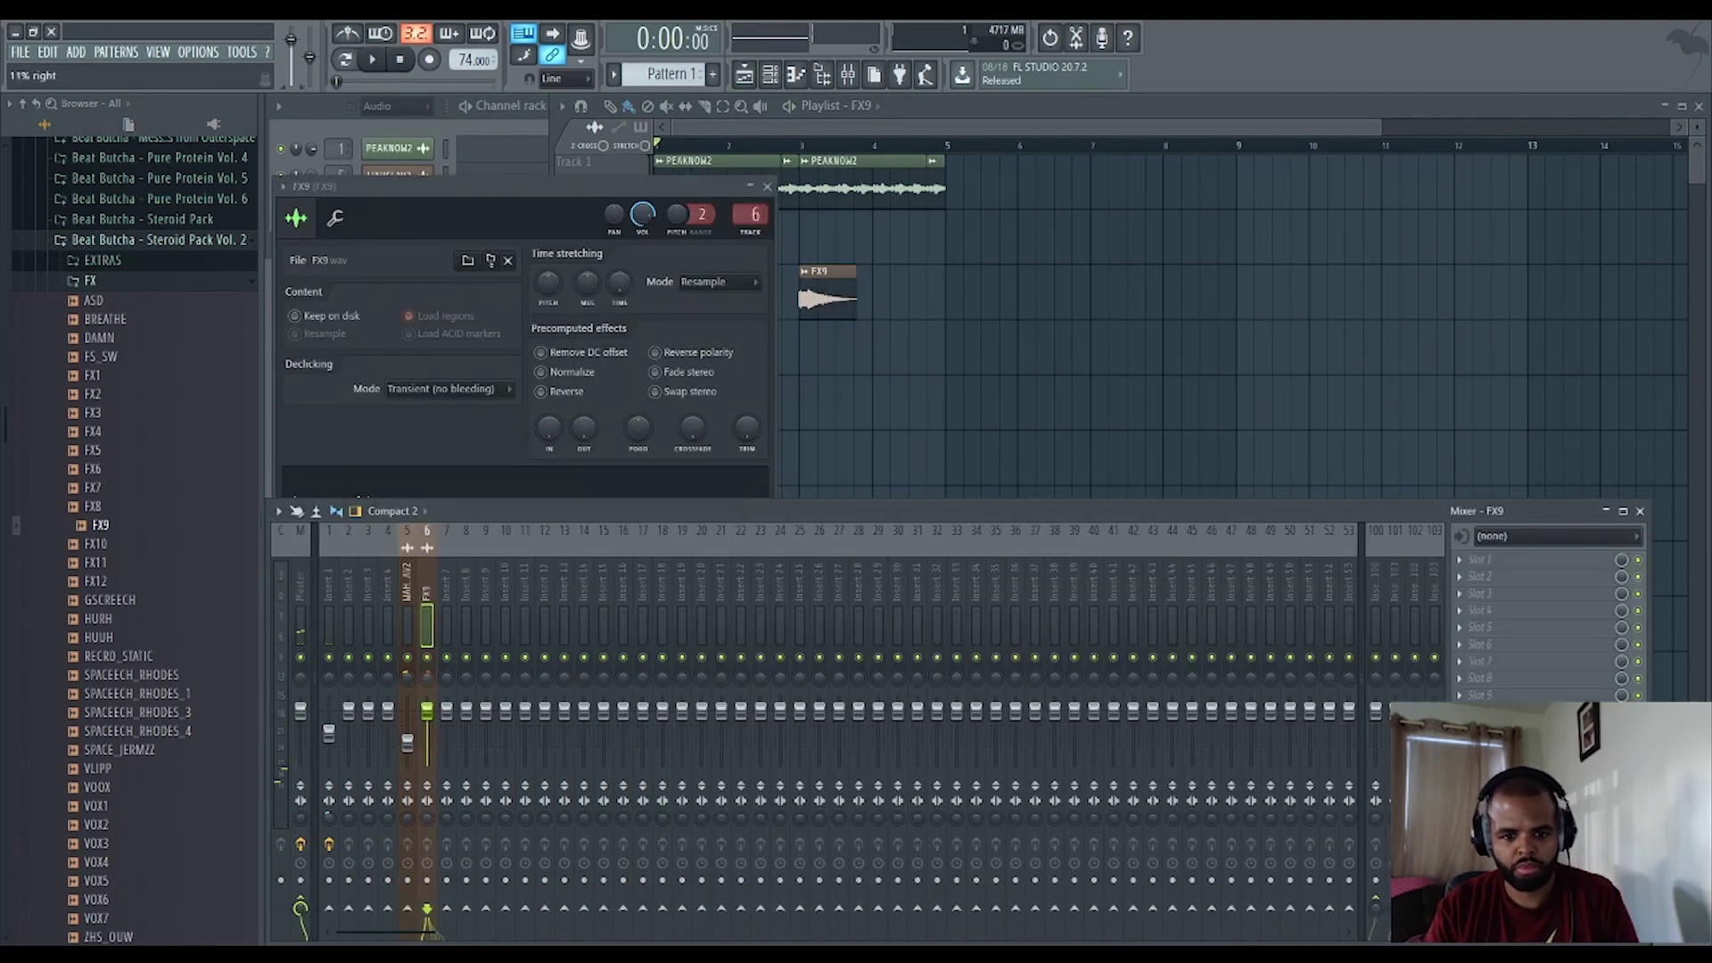
key("F5")
key("space")
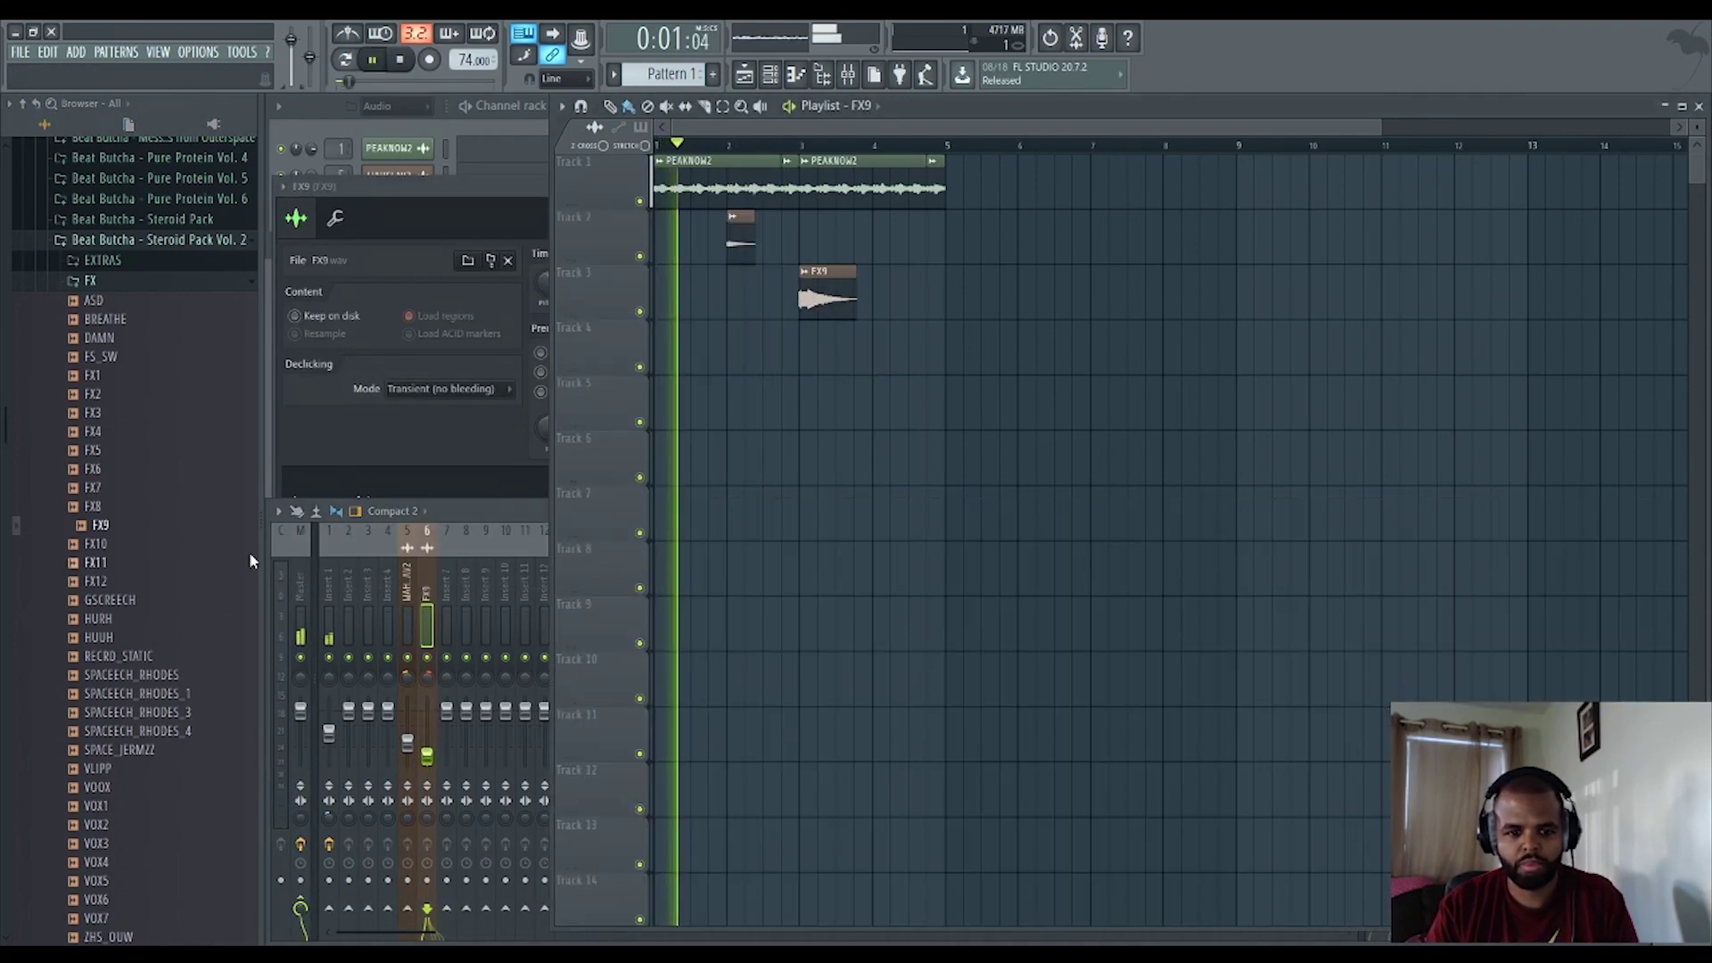
Insert RECRD_STATIC at bar 1 on a new track above the PEAKNOW2 loop and time-stretch it to one bar.
left_click(132, 657)
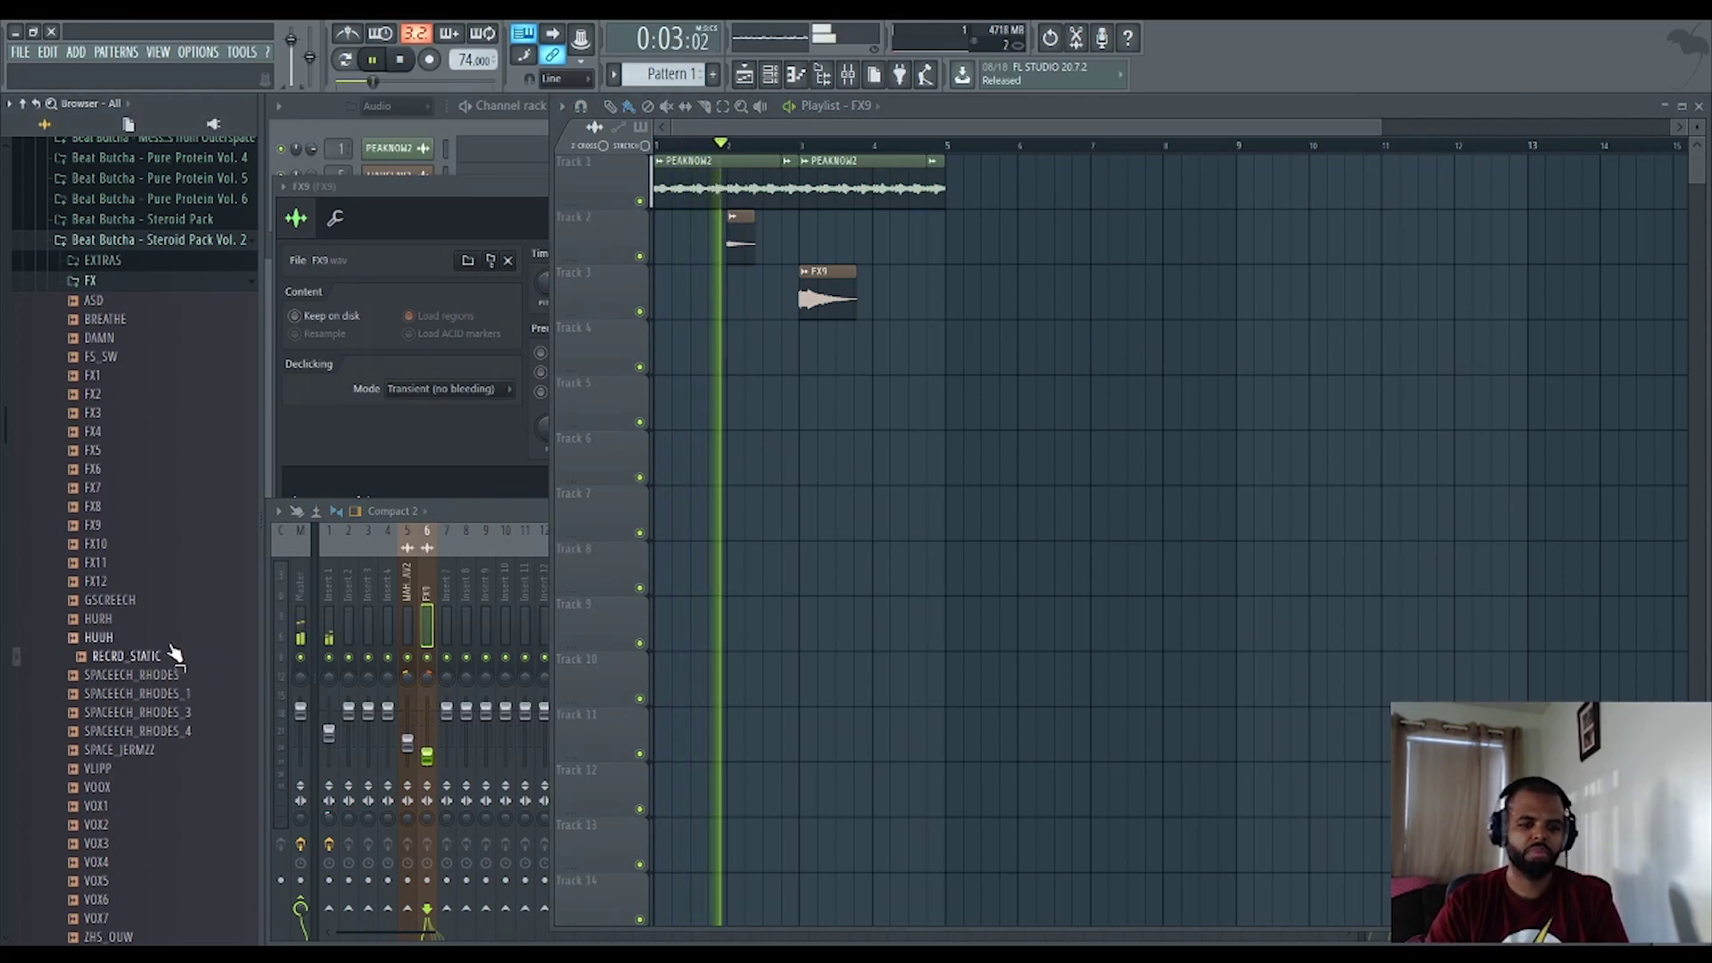
left_click_drag(153, 662, 610, 186)
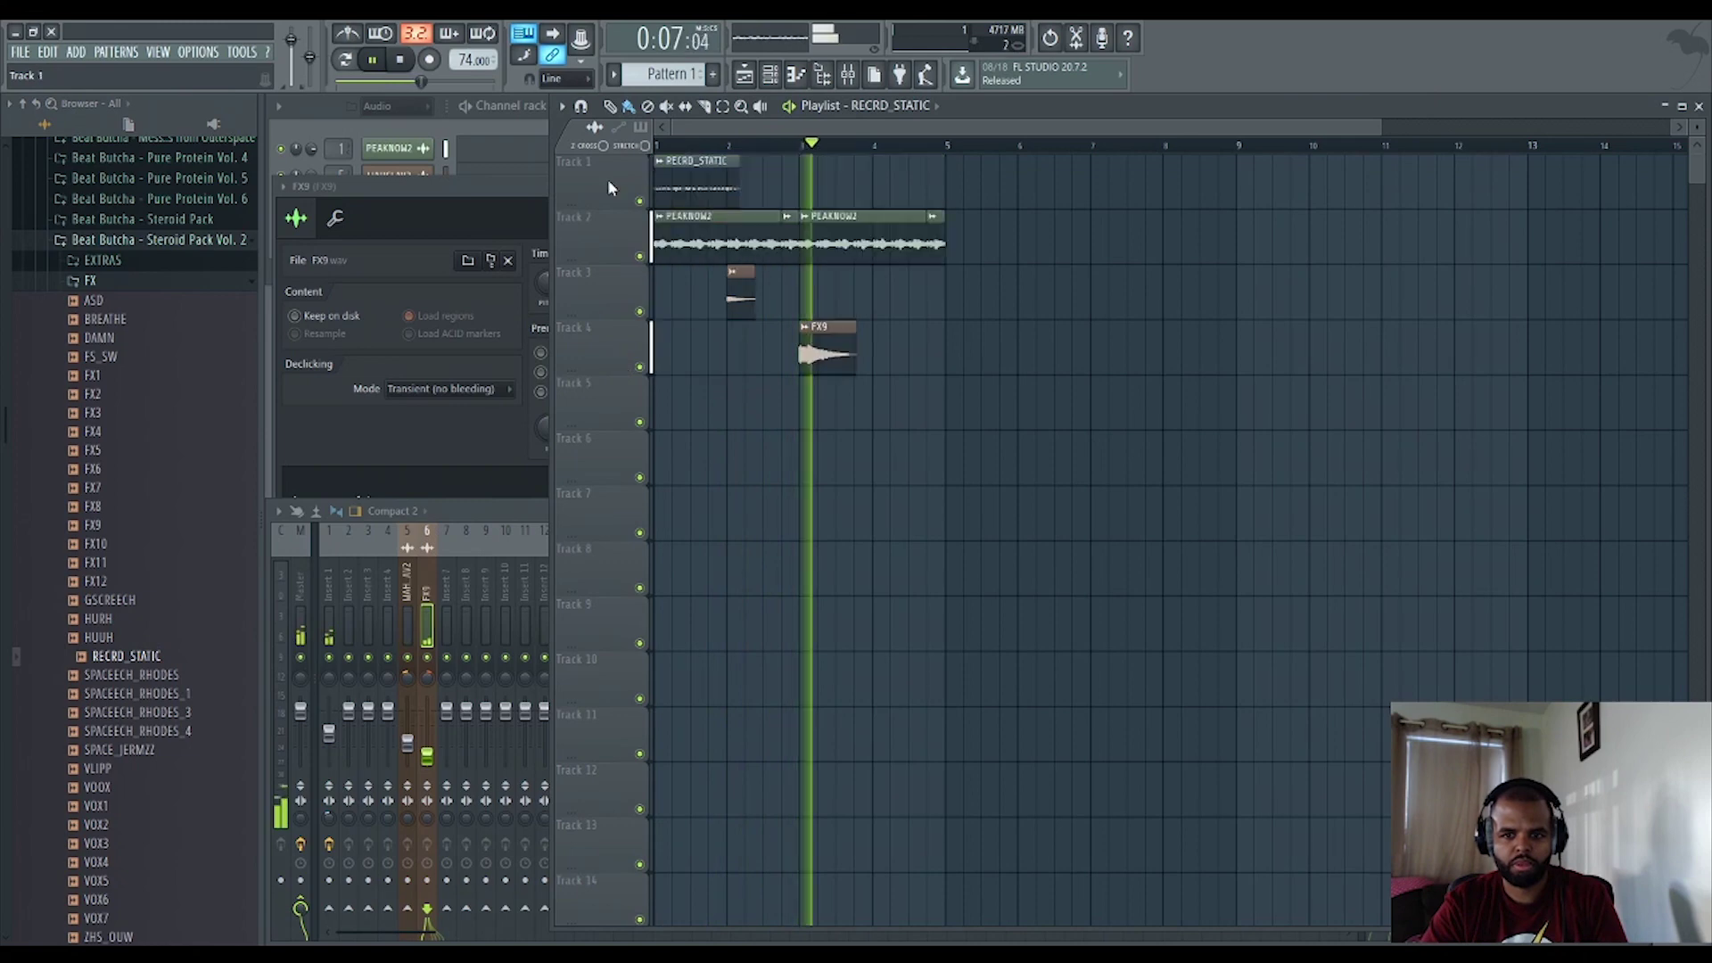
left_click(406, 234)
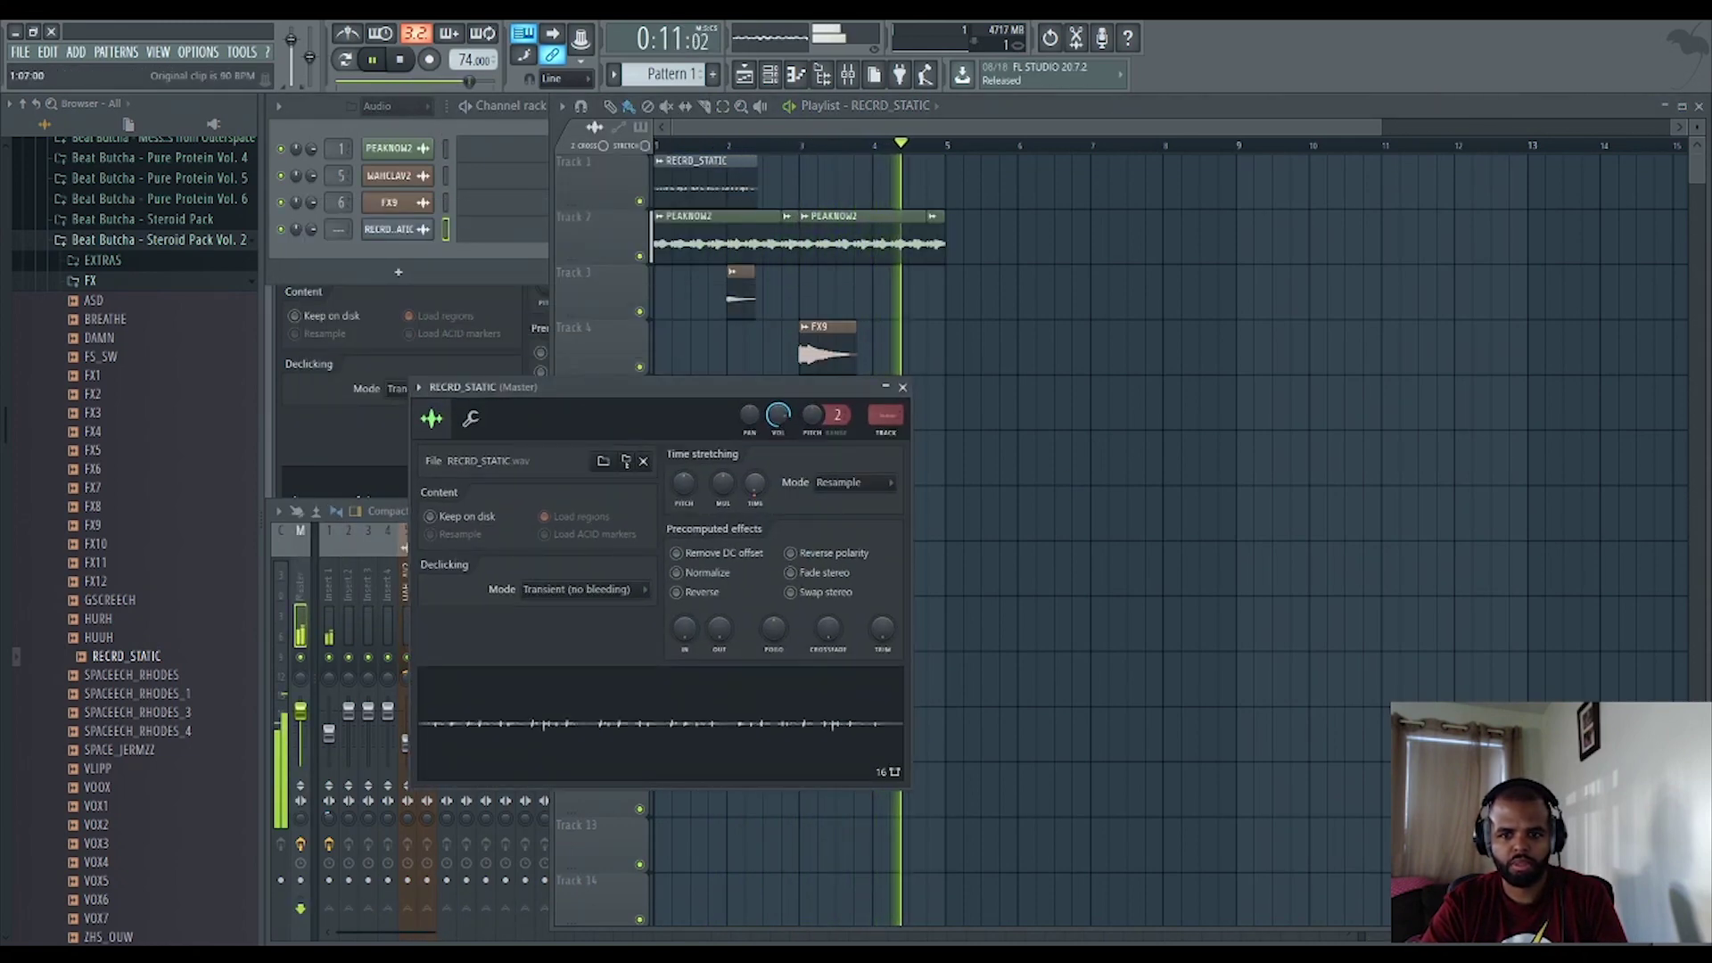
Route the RECRD_STATIC channel to mixer track 7 and lower its volume fader.
key("ctrl+shift+l")
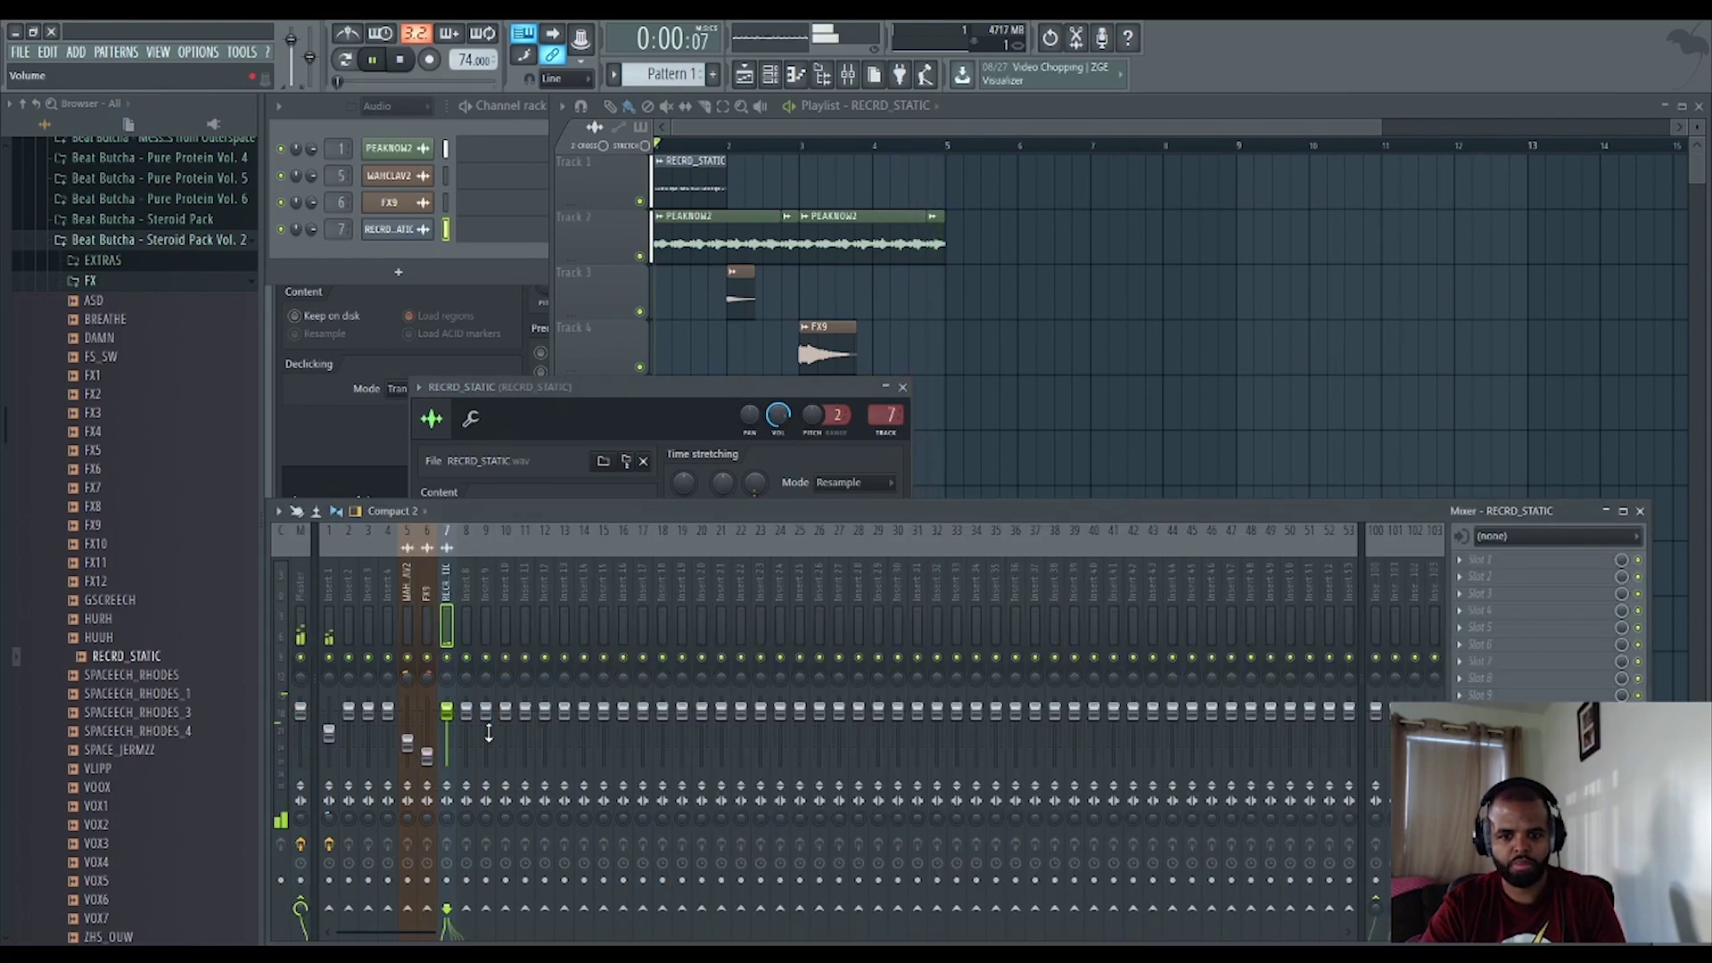
key("F5")
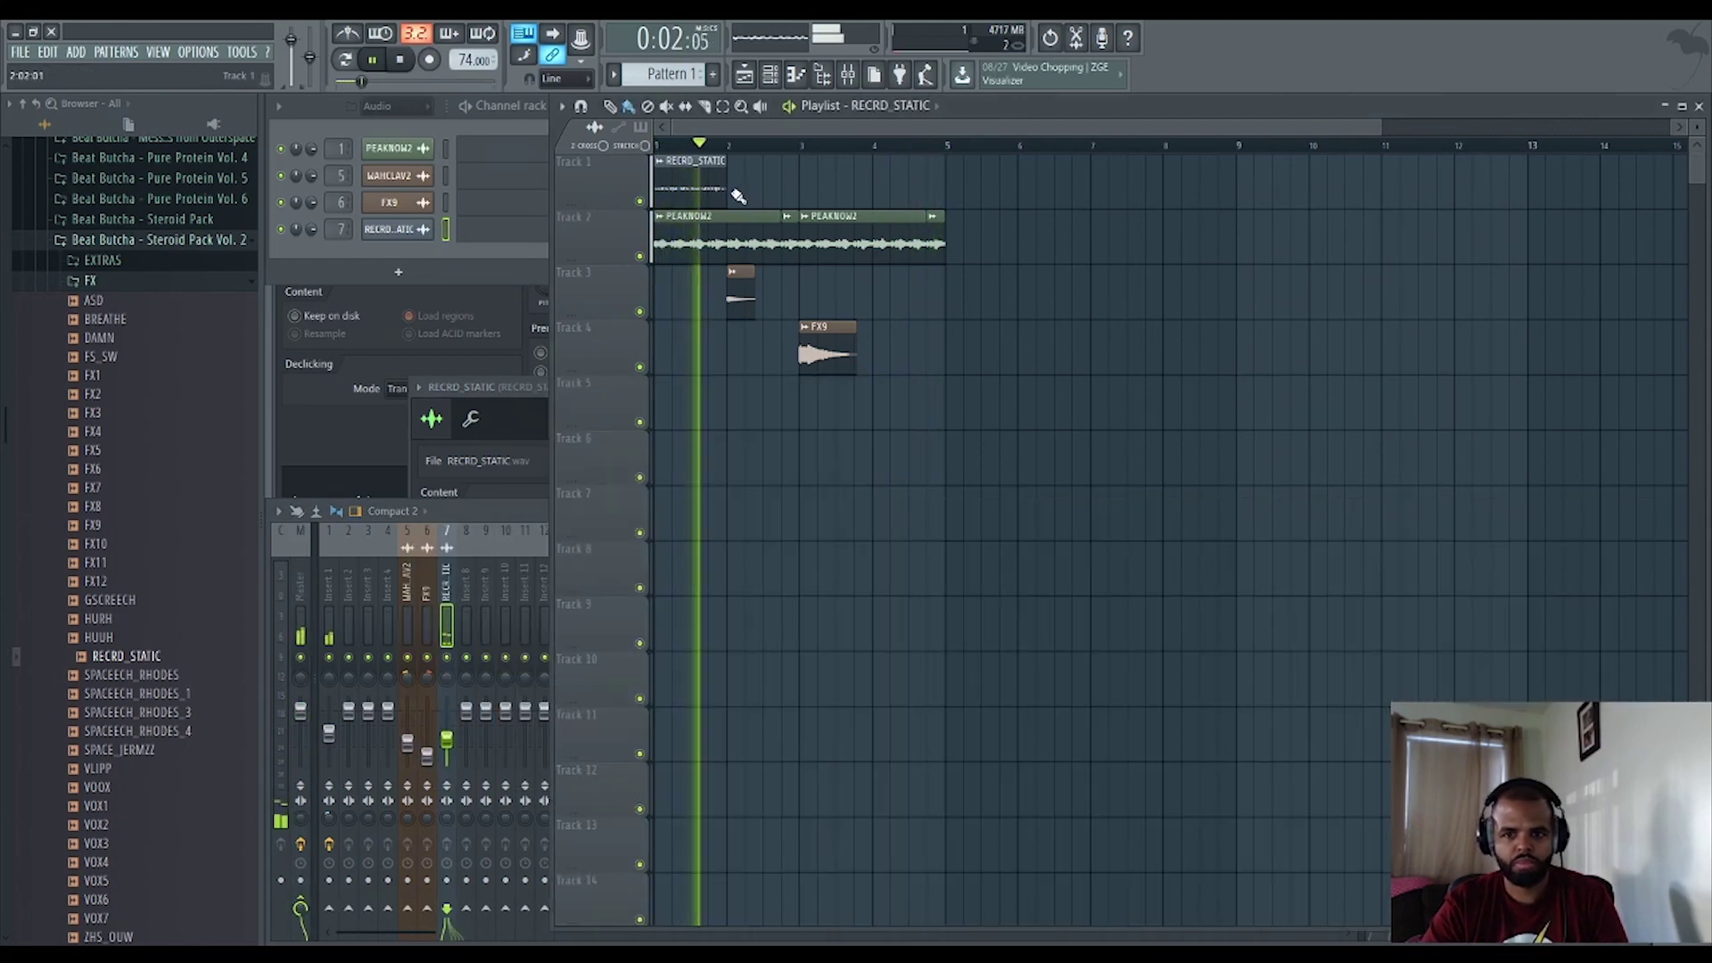
Repeat the one-bar RECRD_STATIC clip on Track 1 through bars 2, 3 and 4.
left_click_drag(737, 184, 925, 190)
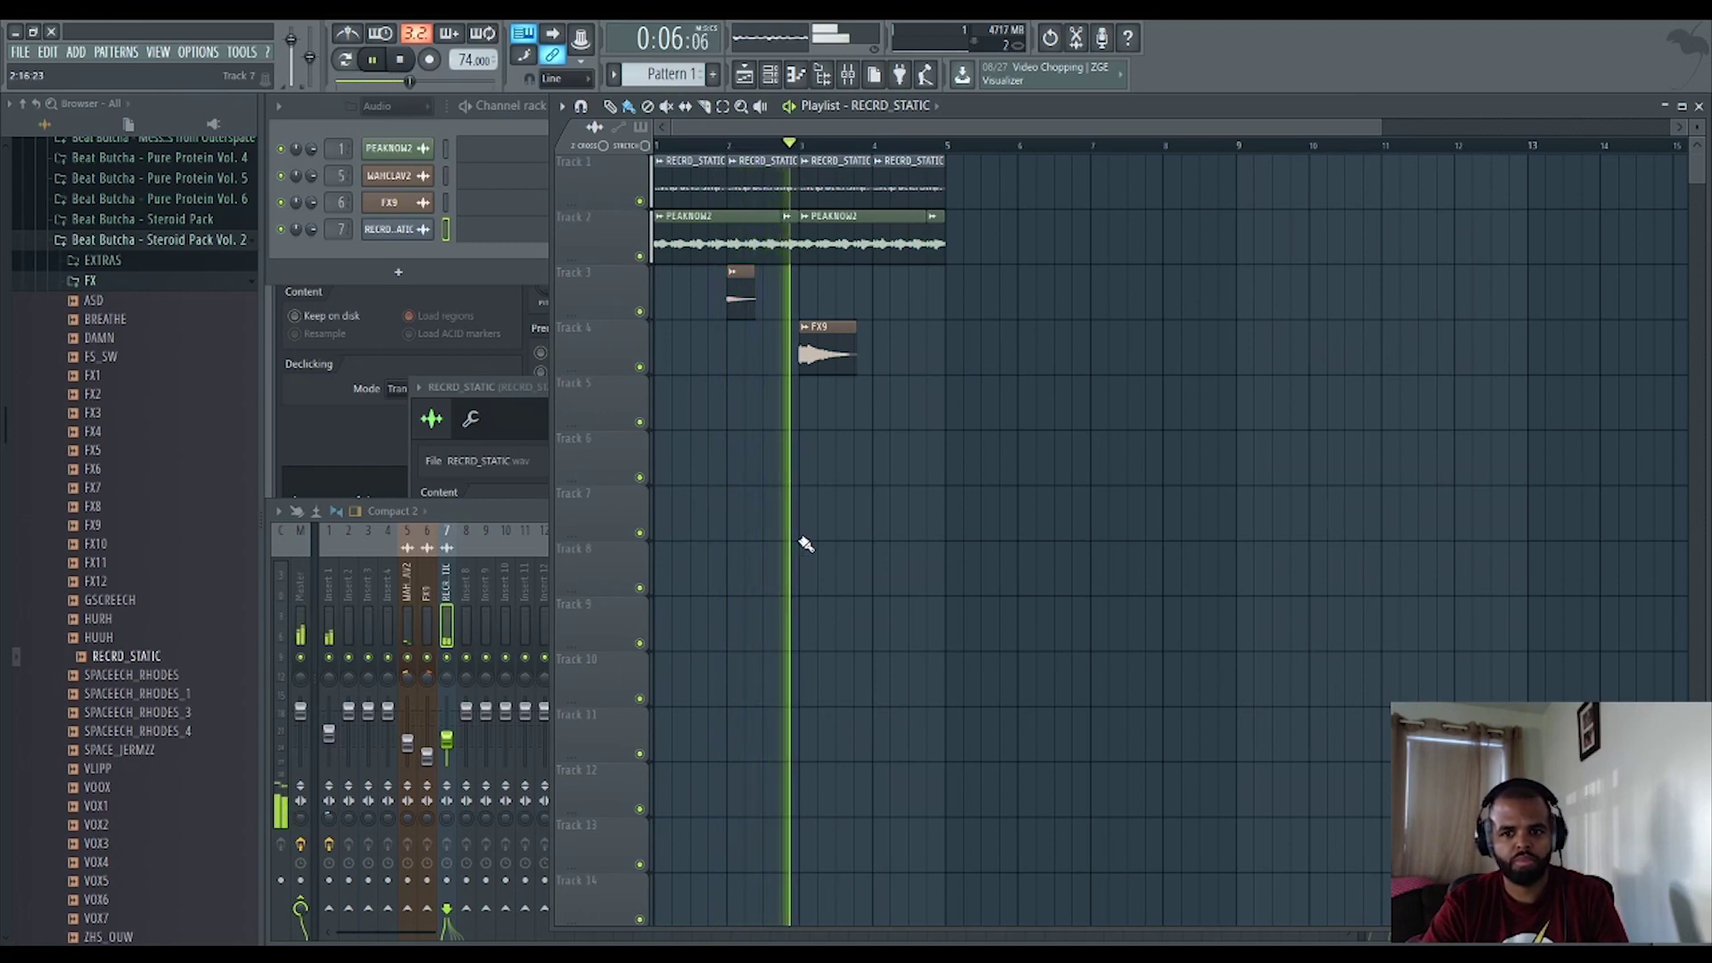
left_click_drag(870, 177, 677, 169)
key("space")
scroll(730, 180, "up", 5)
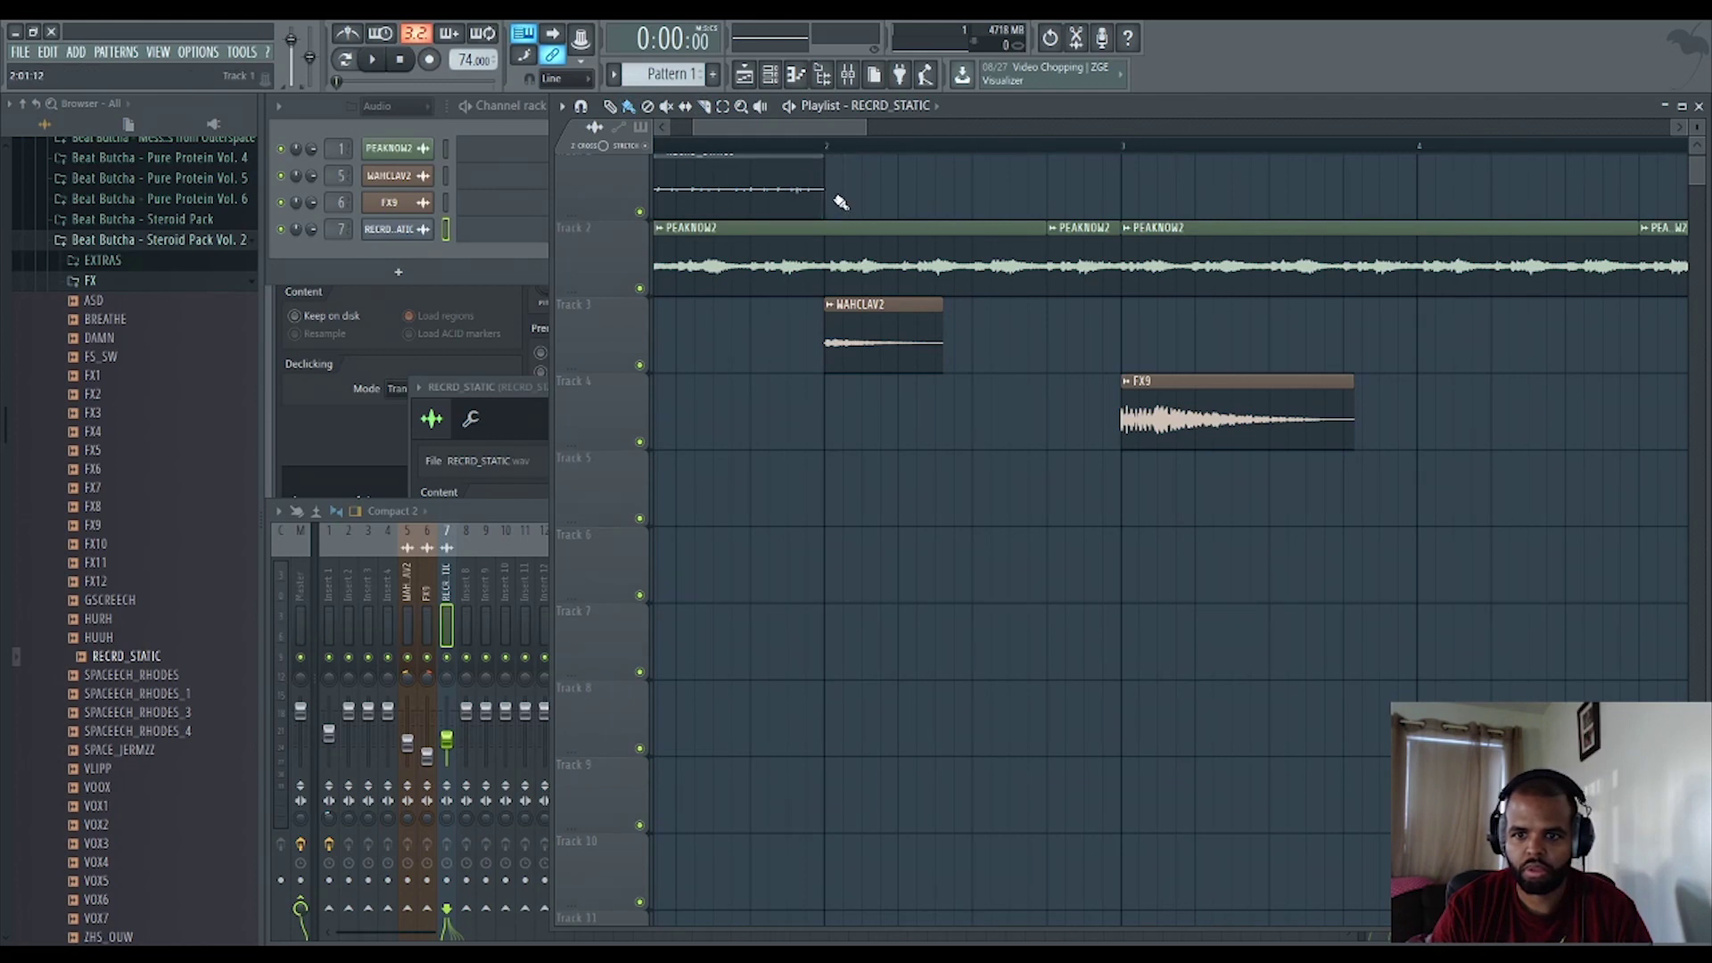
left_click(840, 203)
key("space")
scroll(901, 190, "down", 4)
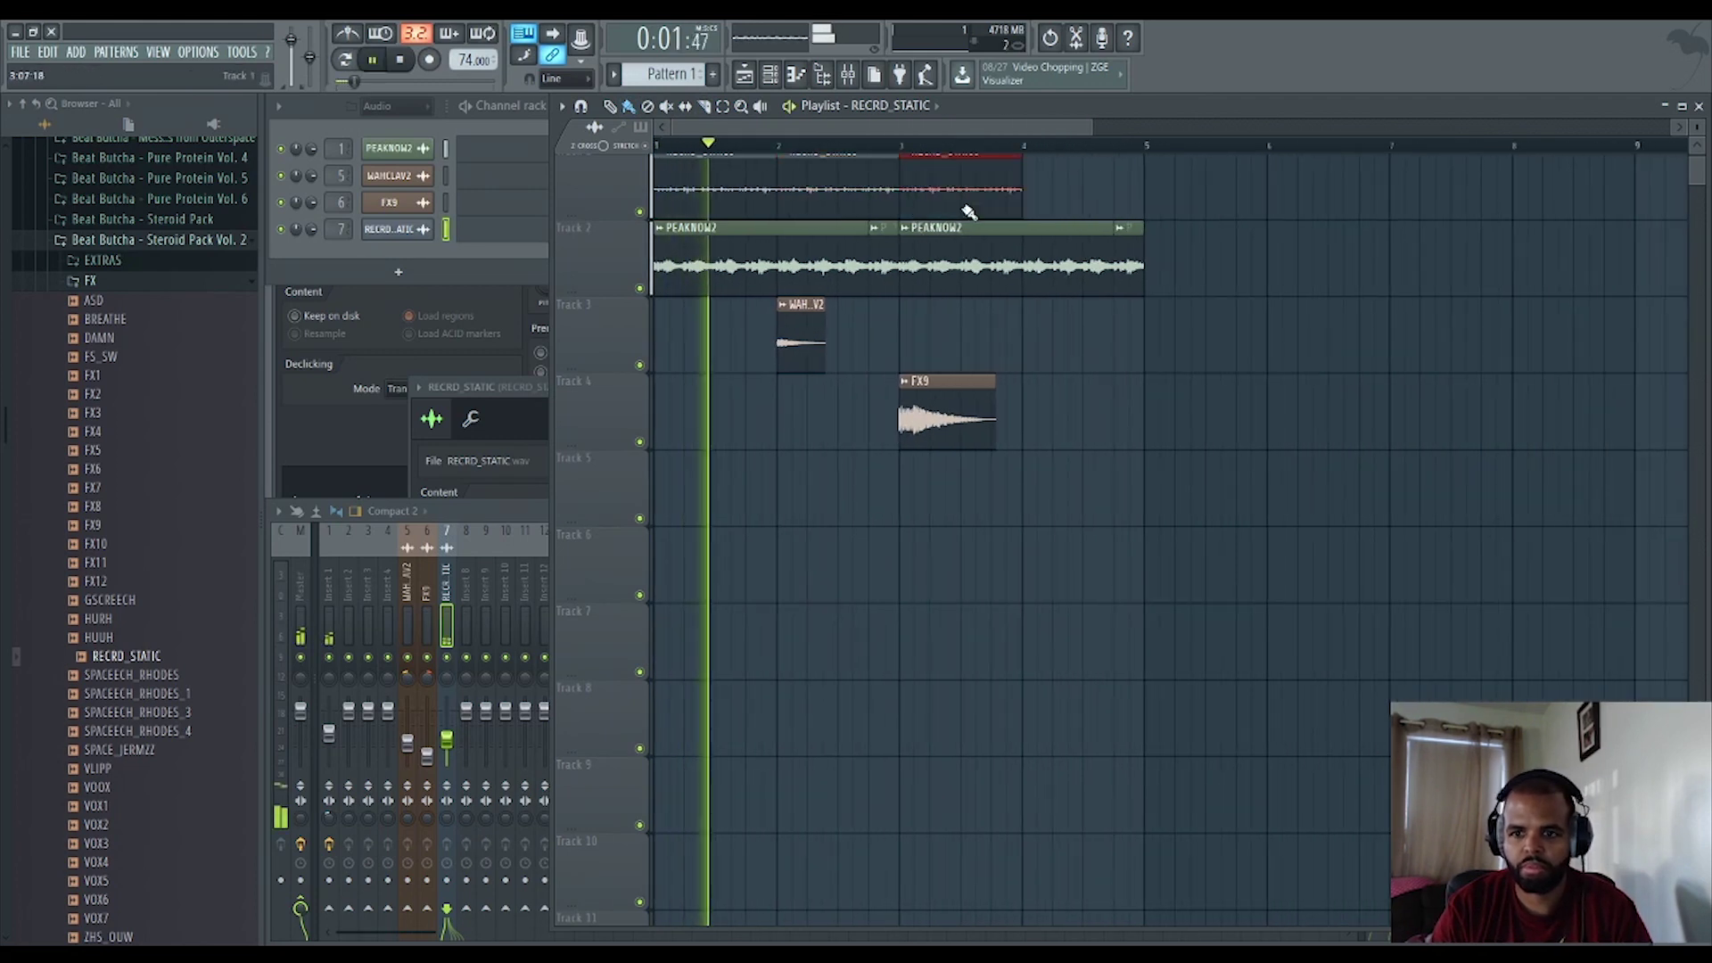
left_click_drag(970, 213, 1144, 425)
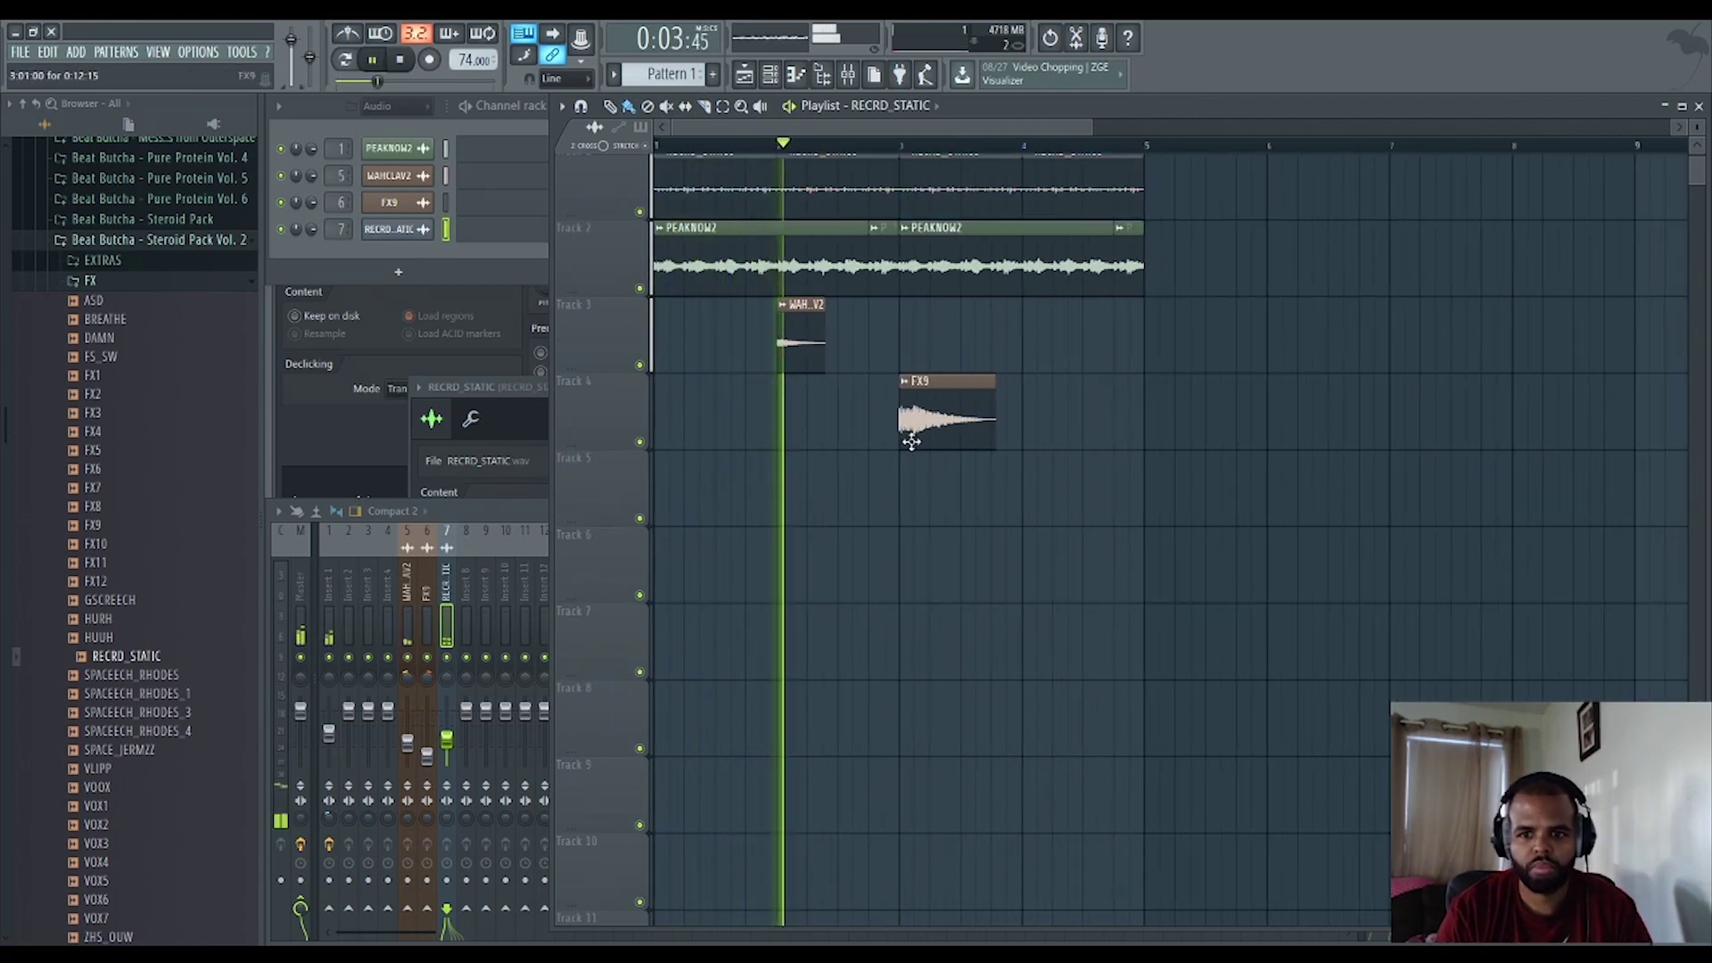
scroll(829, 419, "down", 1)
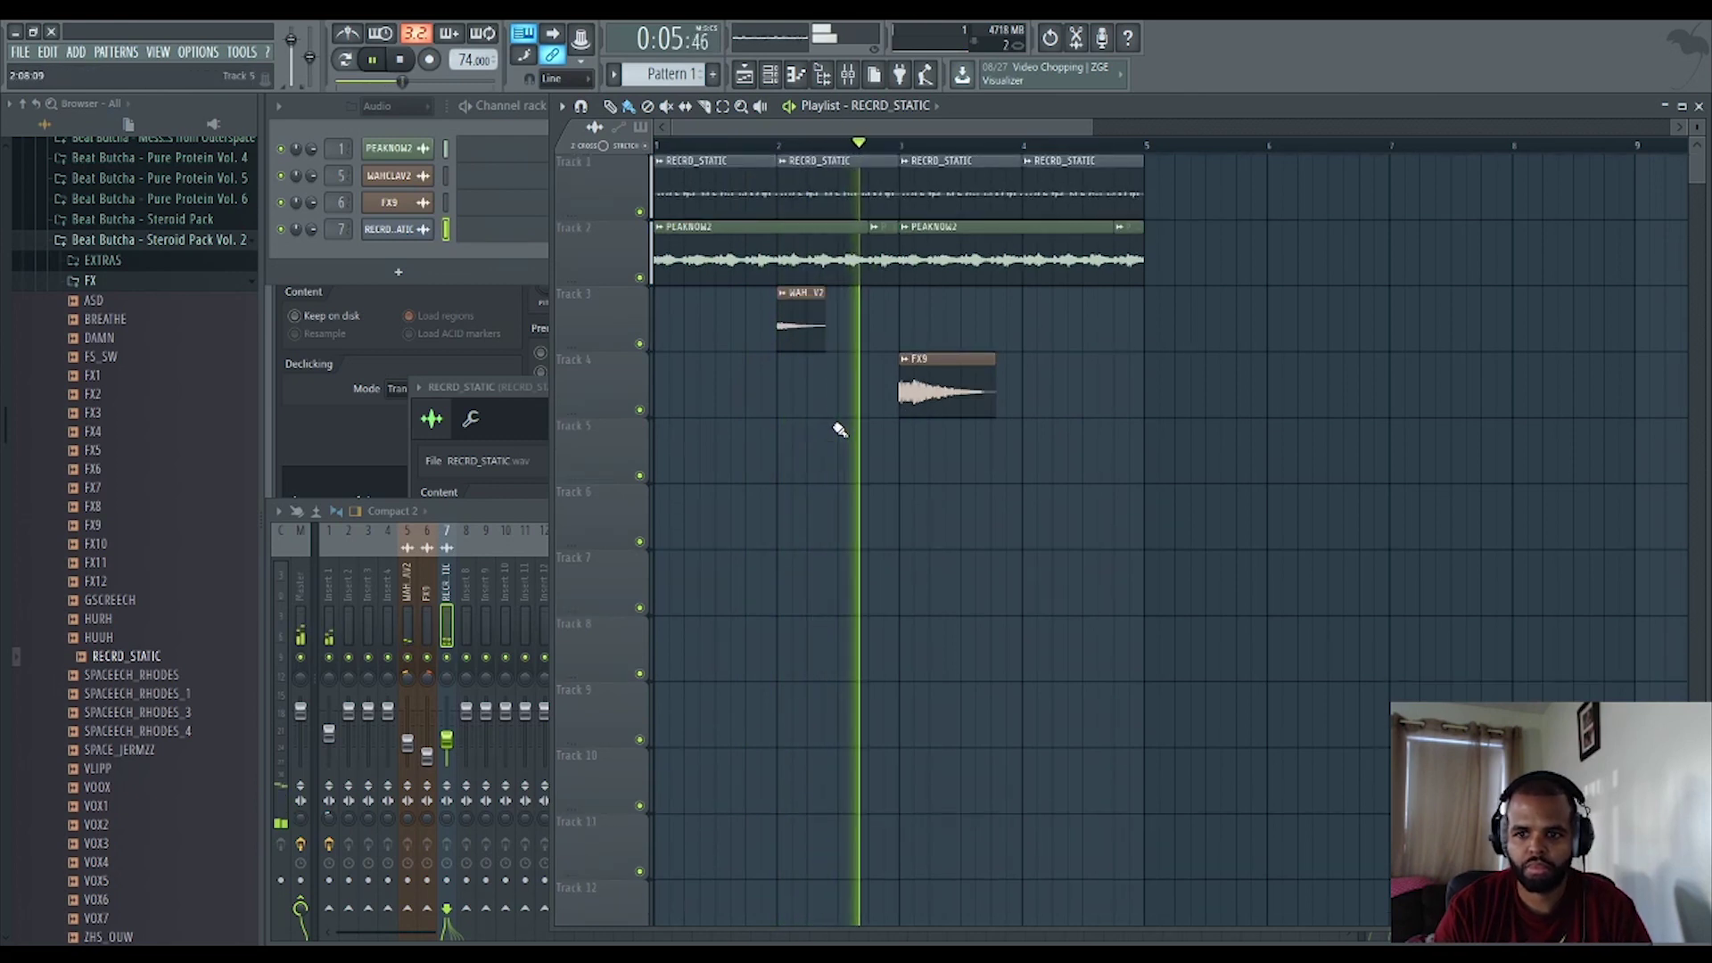
Audition the SPACEECH_RHODES samples and place SPACEECH_RHODES_3 on Track 5 halfway through bar 4.
scroll(838, 429, "down", 1)
left_click(148, 699)
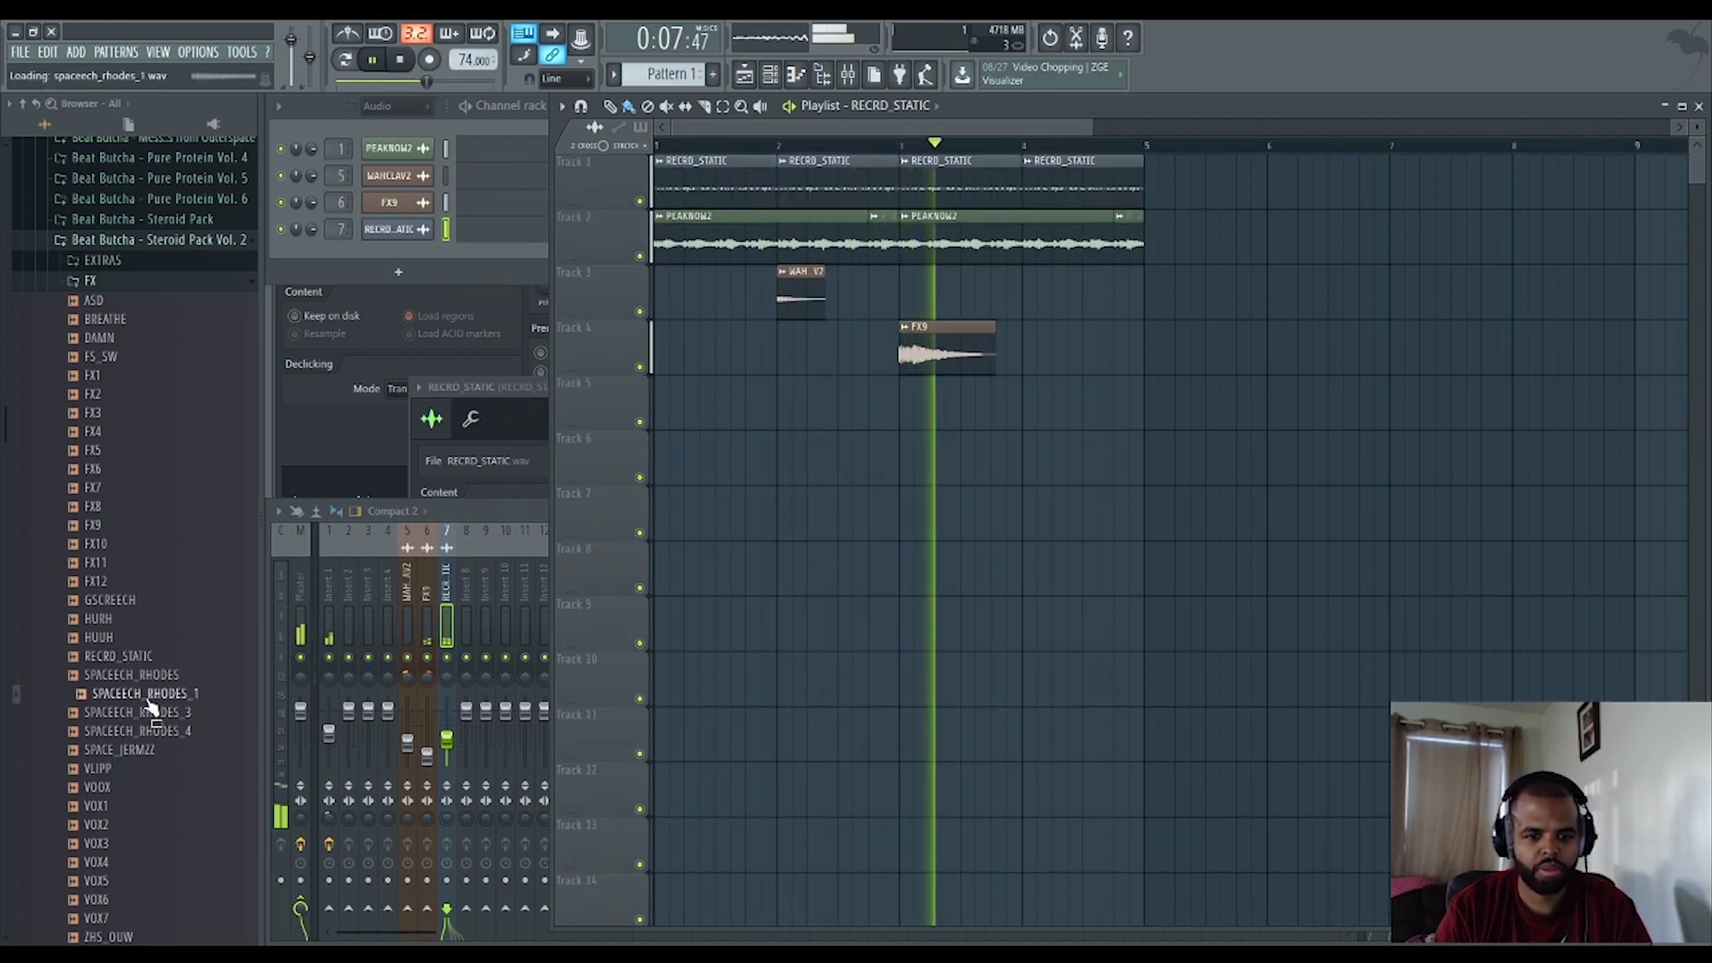
left_click(149, 711)
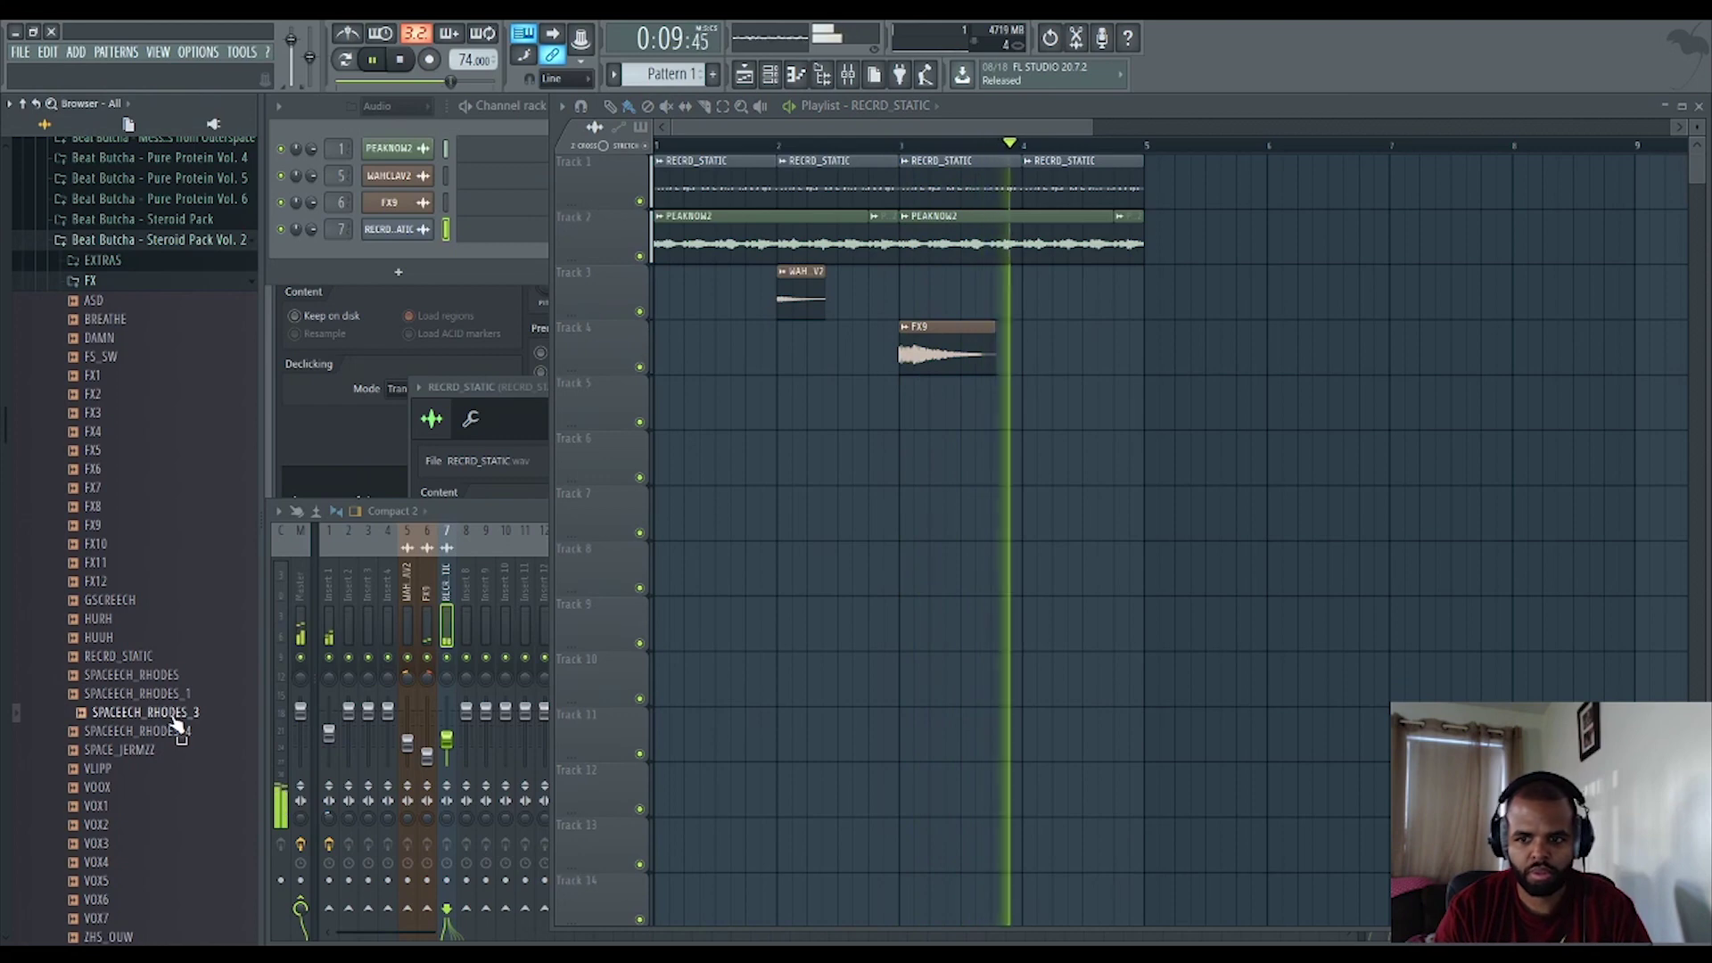
left_click_drag(175, 722, 1085, 405)
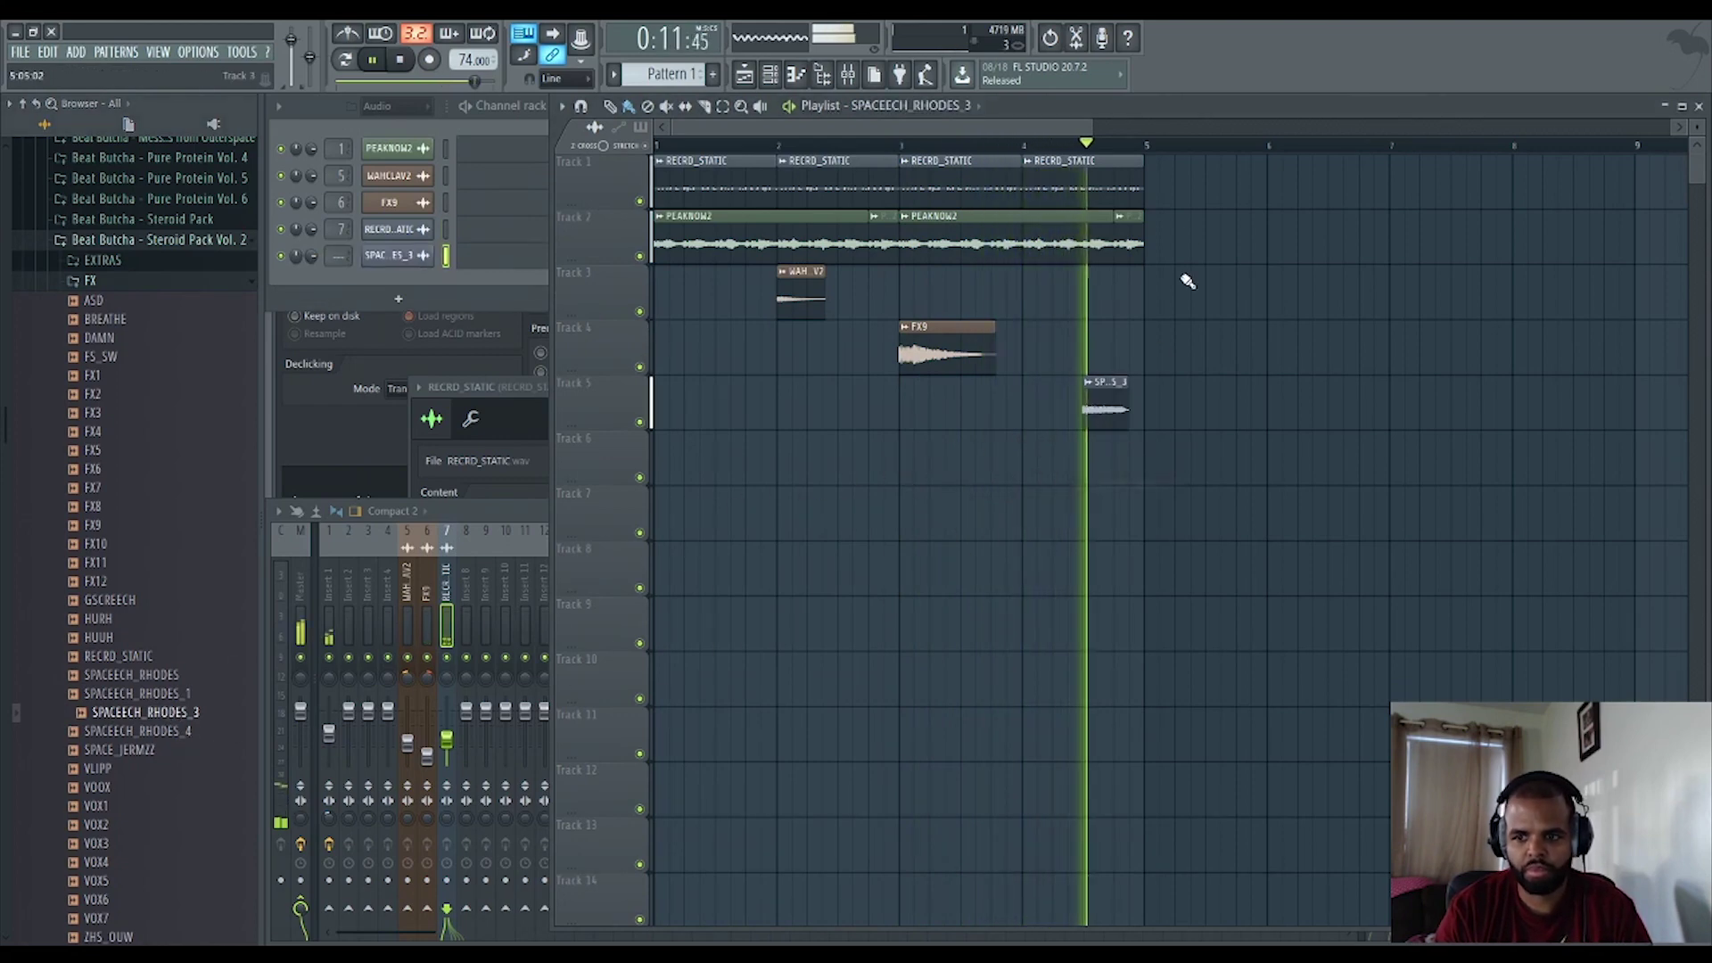
Route the SPACEECH_RHODES_3 channel to mixer track 8 and lower its volume fader.
left_click(387, 257)
key("ctrl+l")
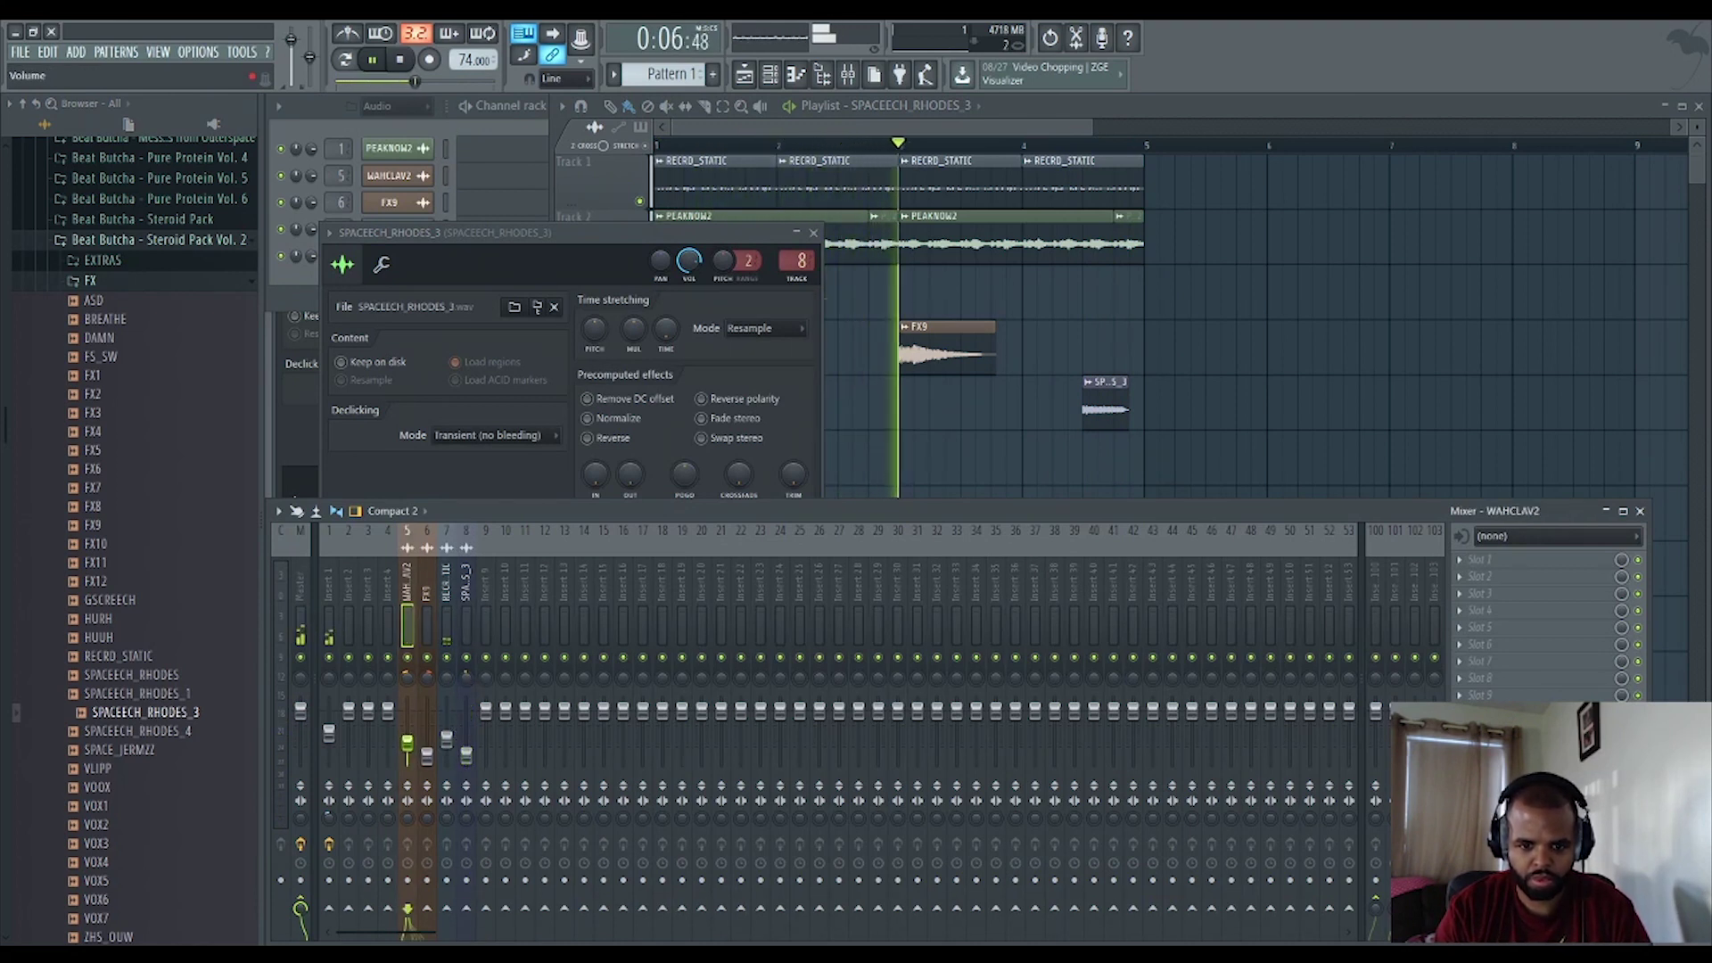
right_click(1249, 410)
scroll(939, 446, "down", 5)
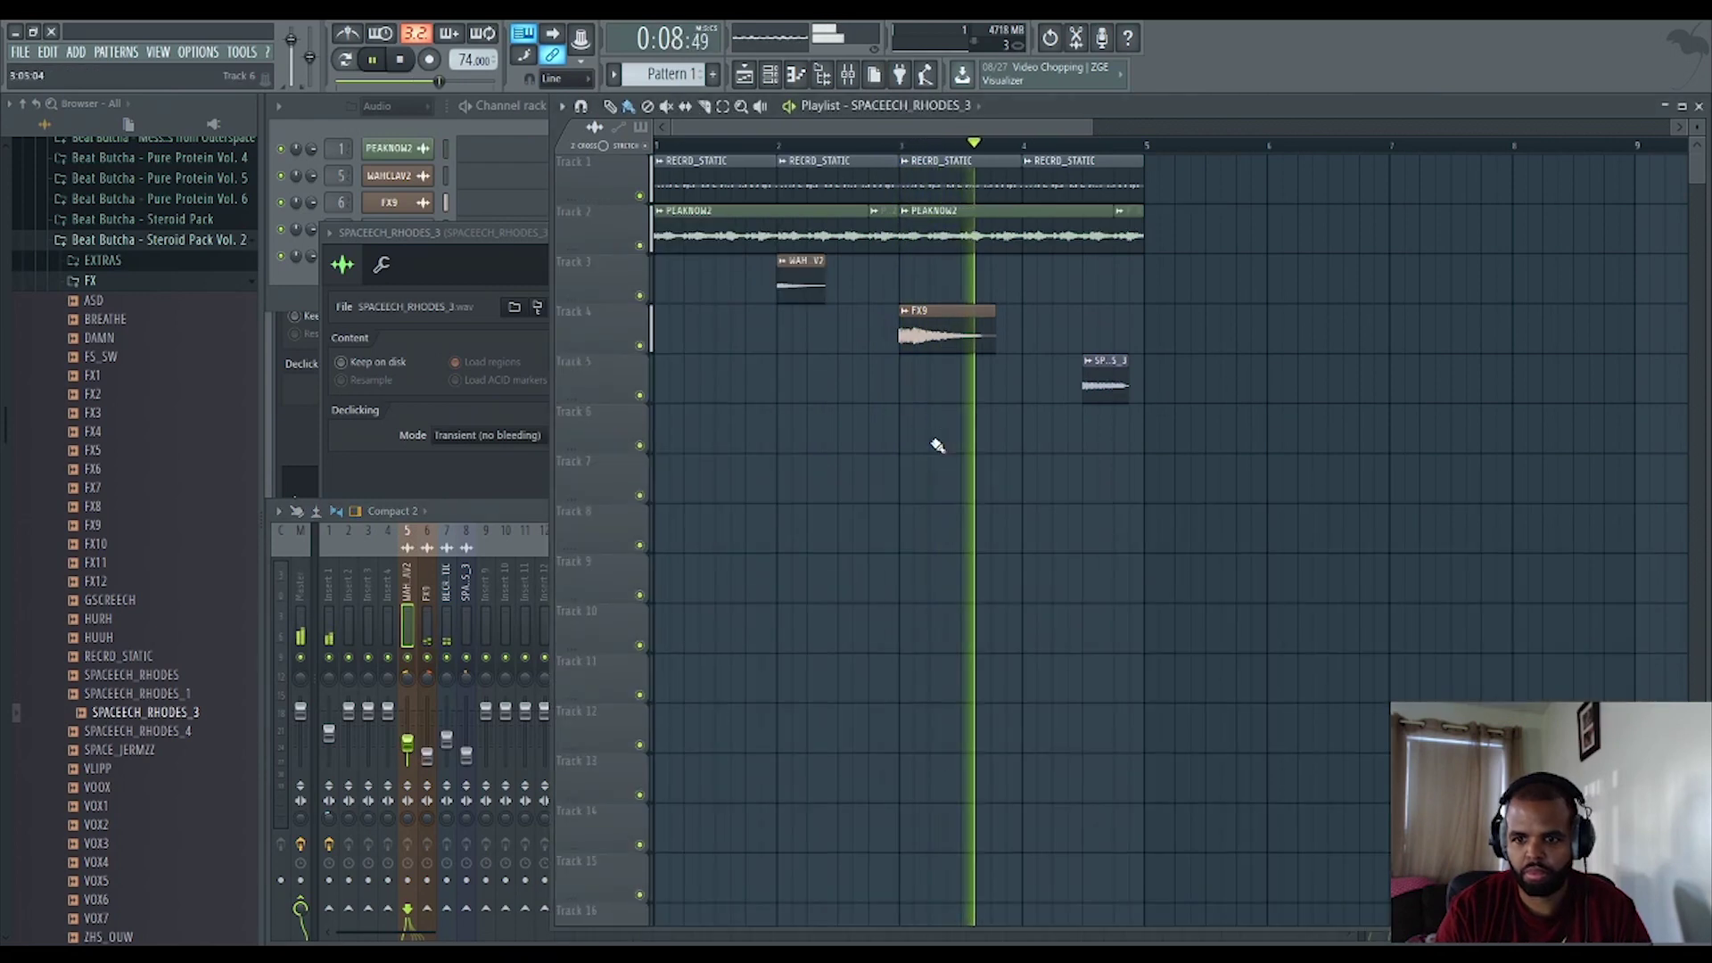
Audition ride samples in the DRUMS folder under EXTRAS and place RIDES on Track 6 at bar 1.
left_click(98, 281)
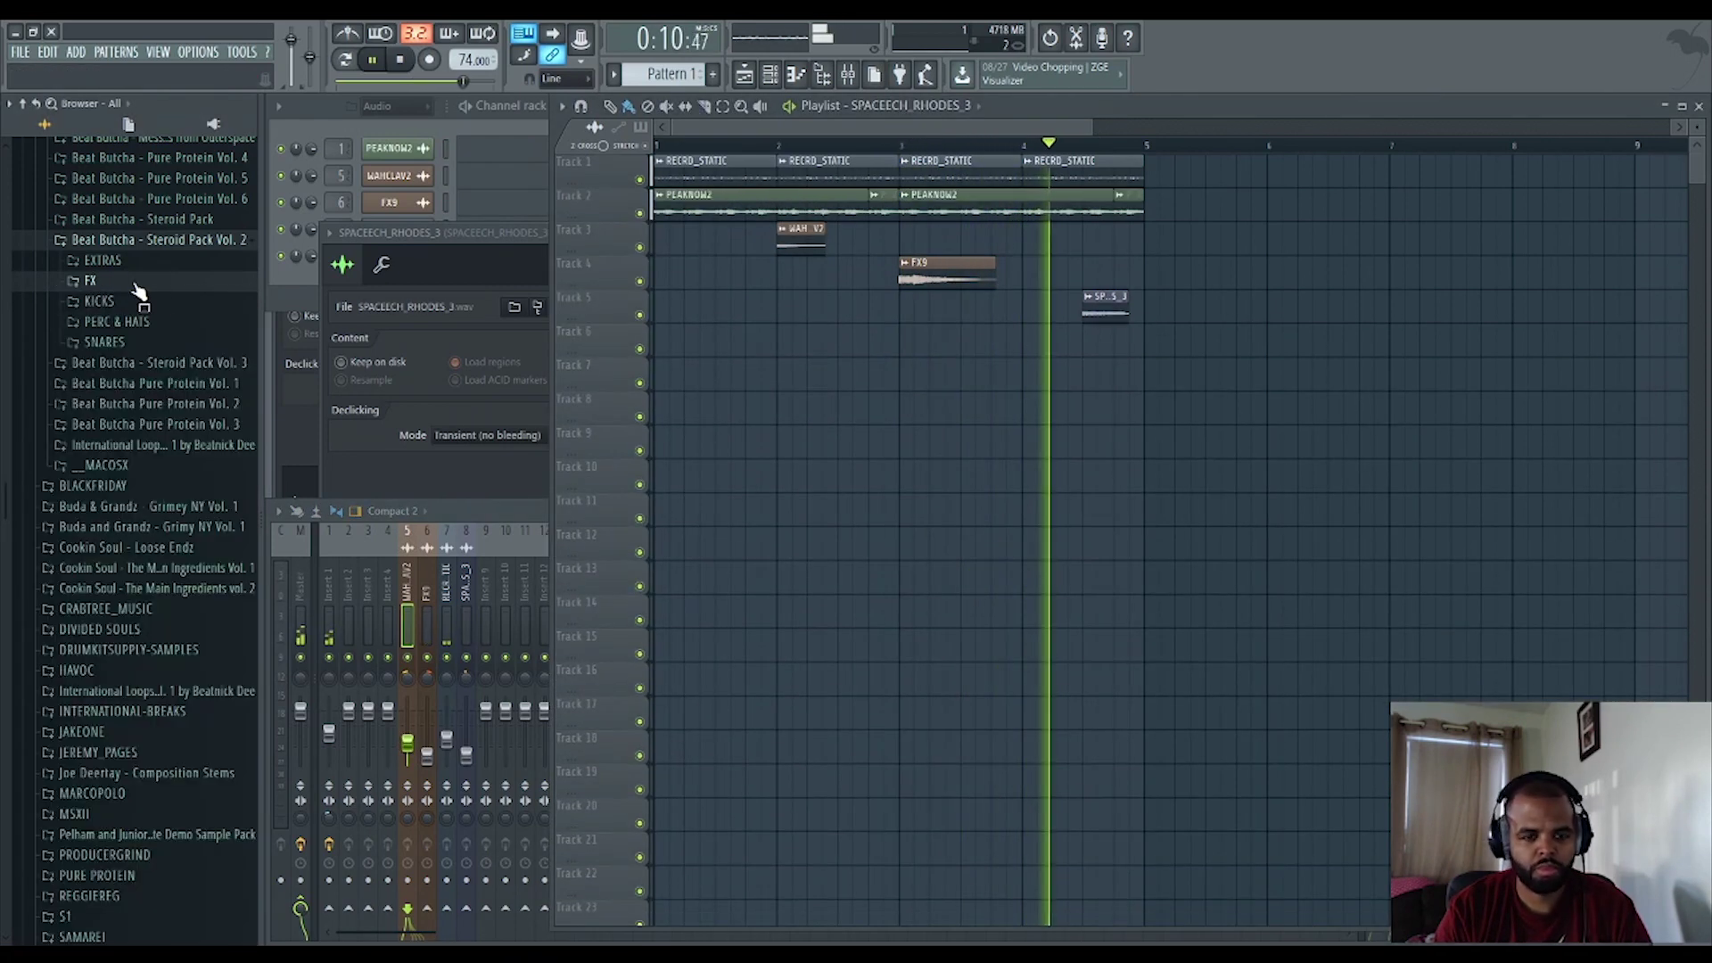
left_click(125, 261)
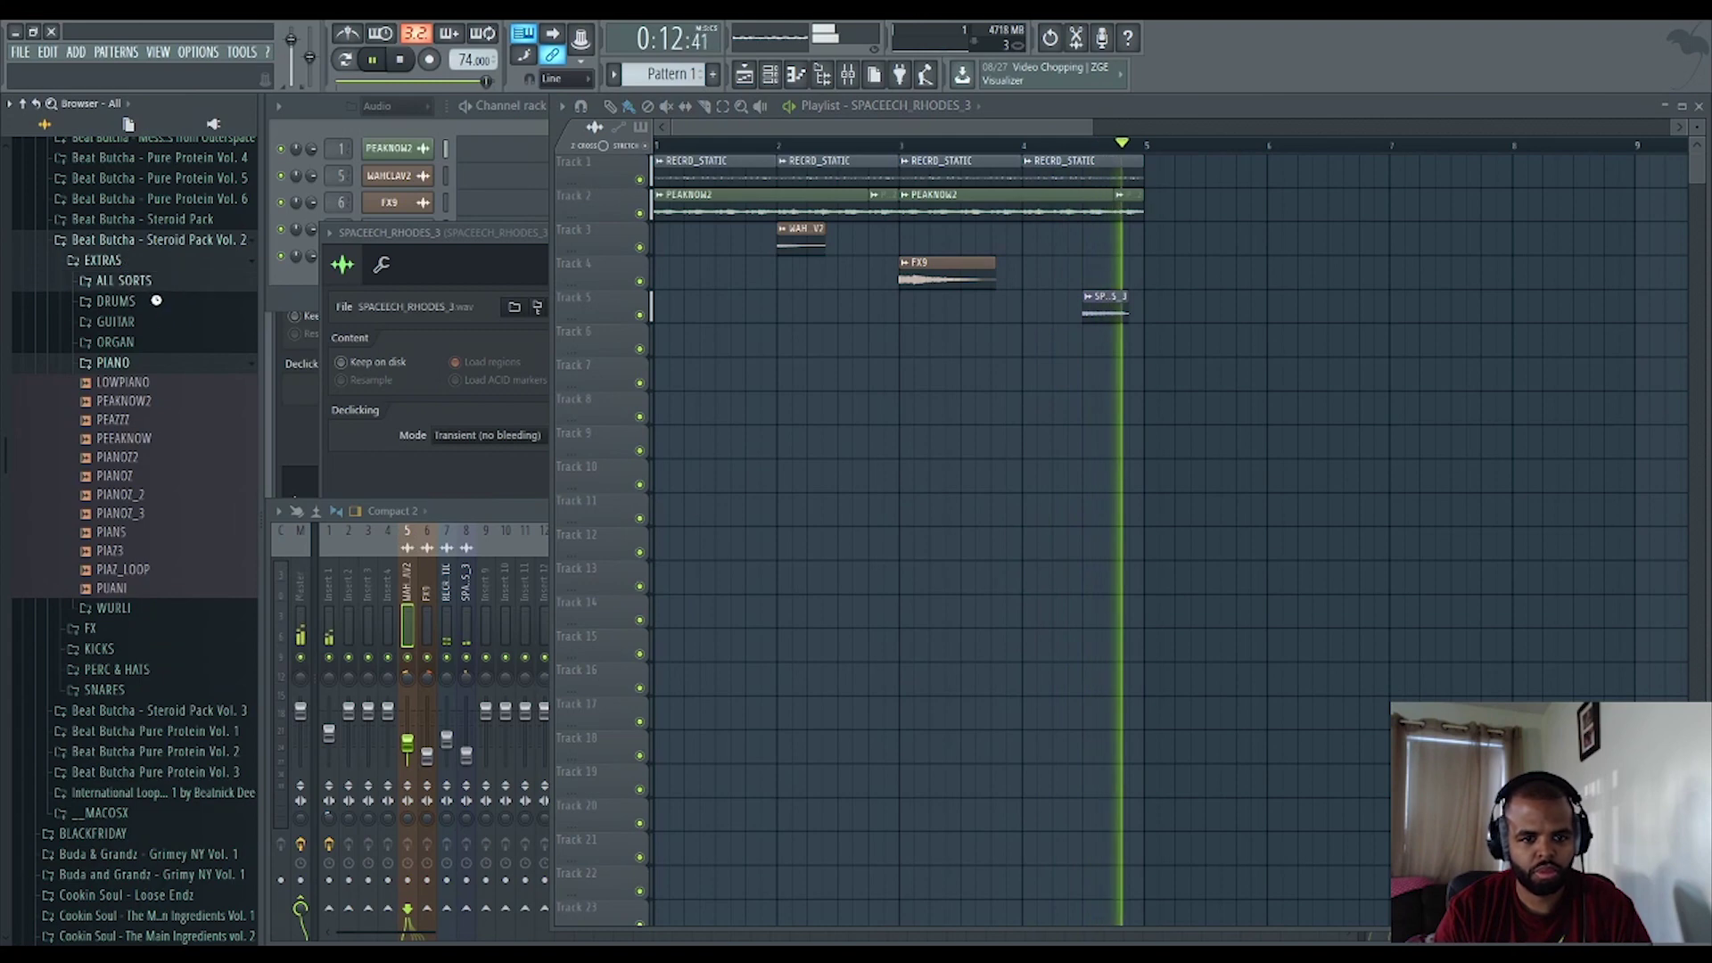
left_click(134, 281)
left_click(134, 146)
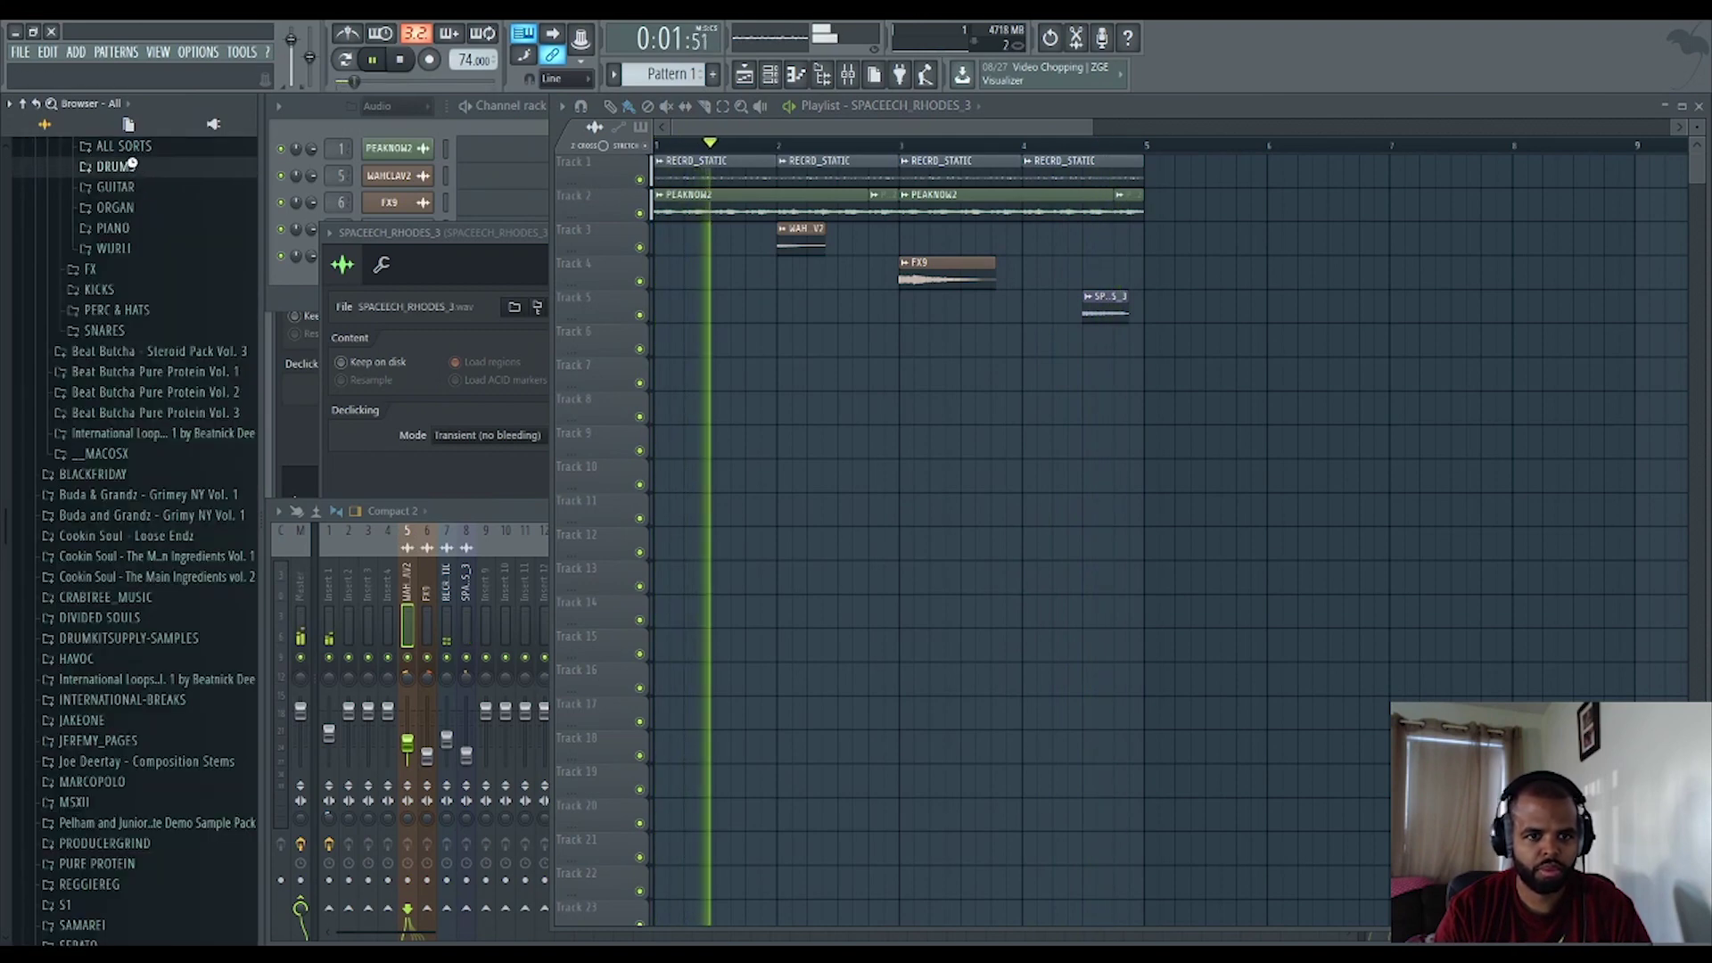
left_click(120, 166)
scroll(160, 410, "down", 8)
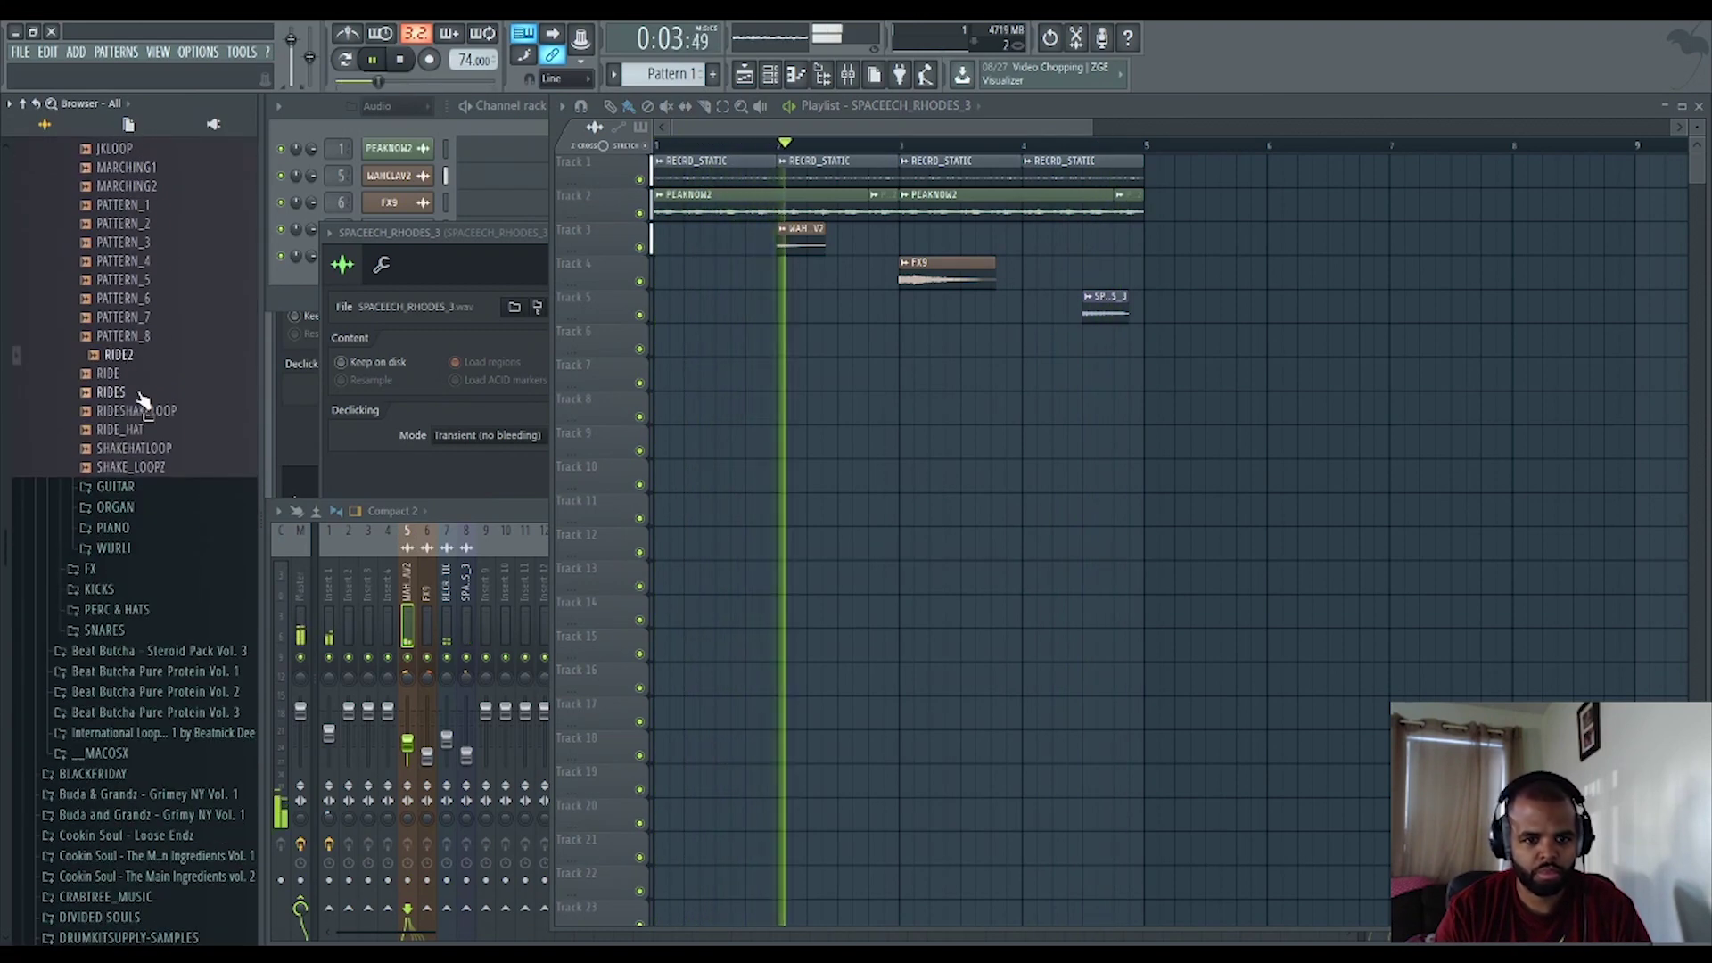
scroll(134, 401, "up", 2)
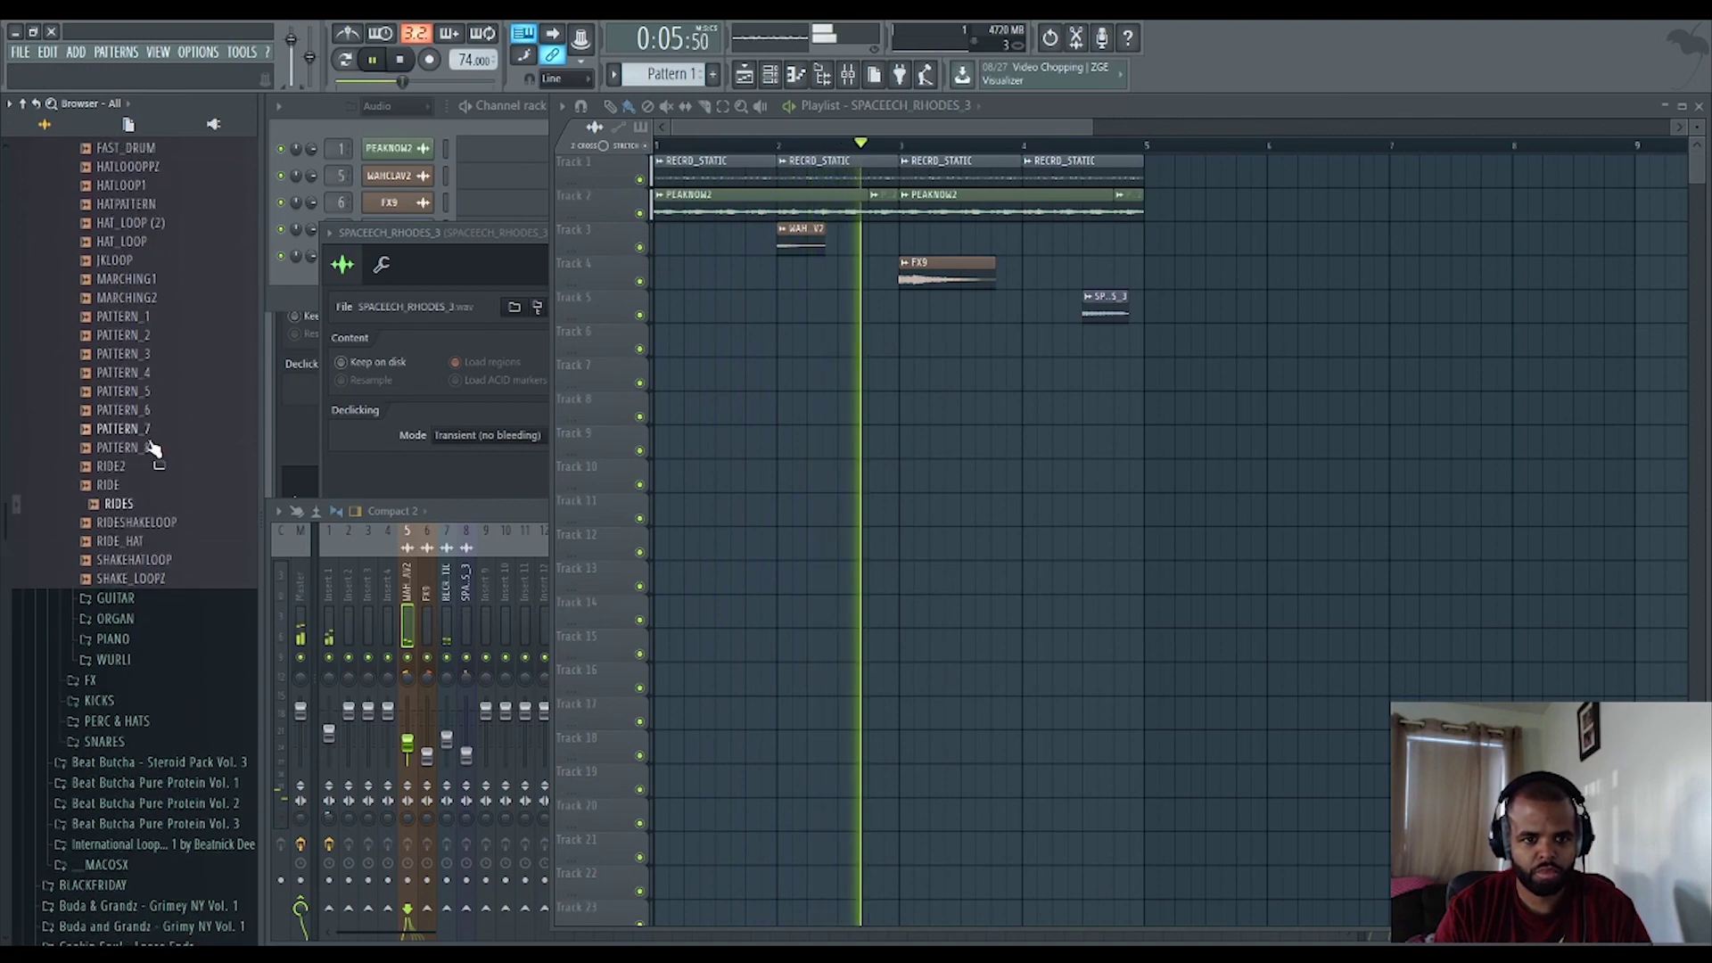
left_click_drag(121, 504, 698, 346)
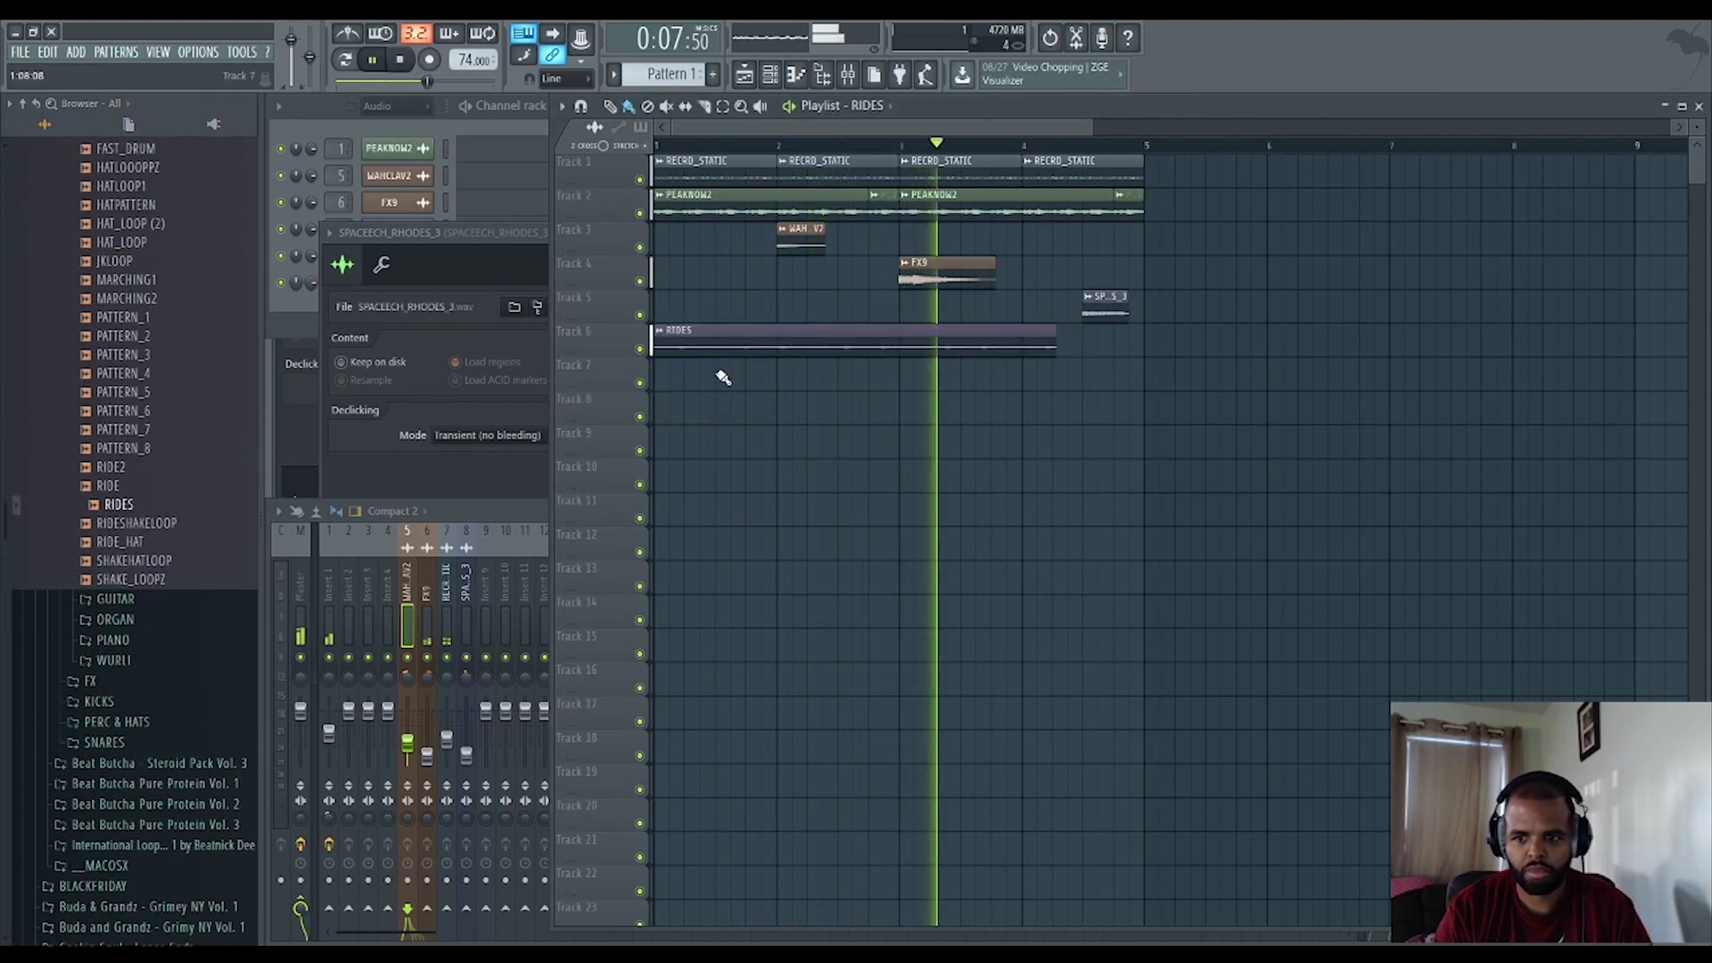
Time-stretch the RIDES sample to four bars and route its channel to mixer track 9.
left_click(305, 302)
left_click(397, 282)
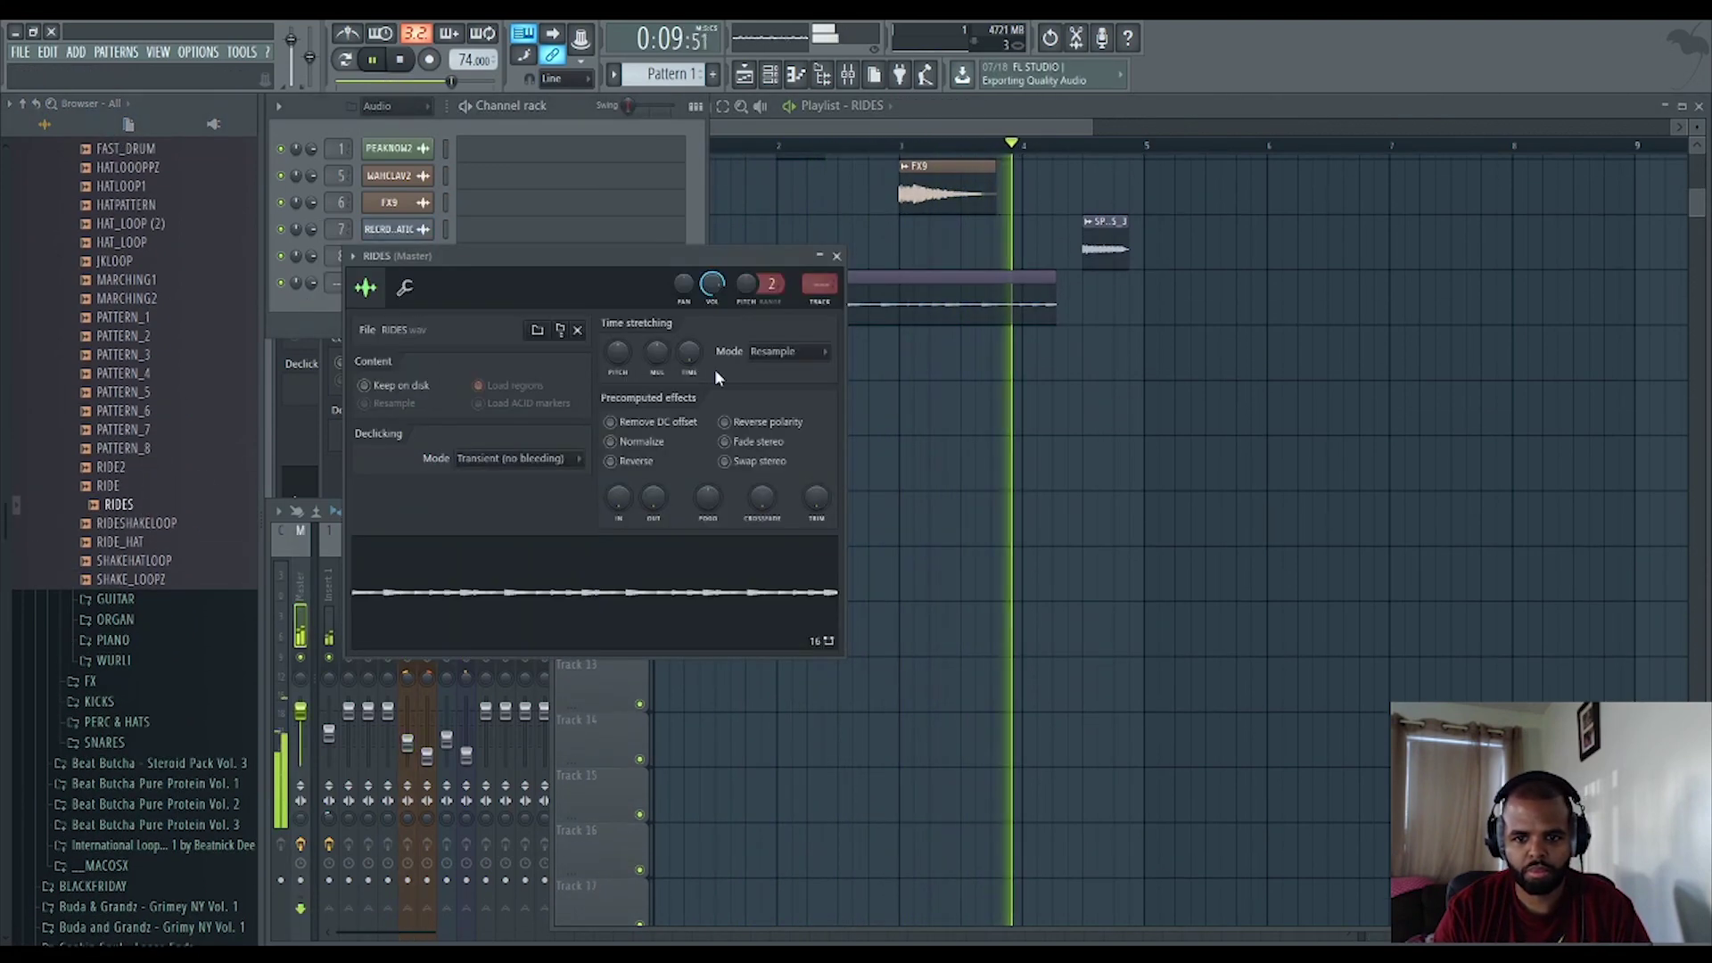
mouse_move(691, 352)
left_mouse_down()
mouse_move(694, 374)
mouse_move(697, 355)
left_mouse_up()
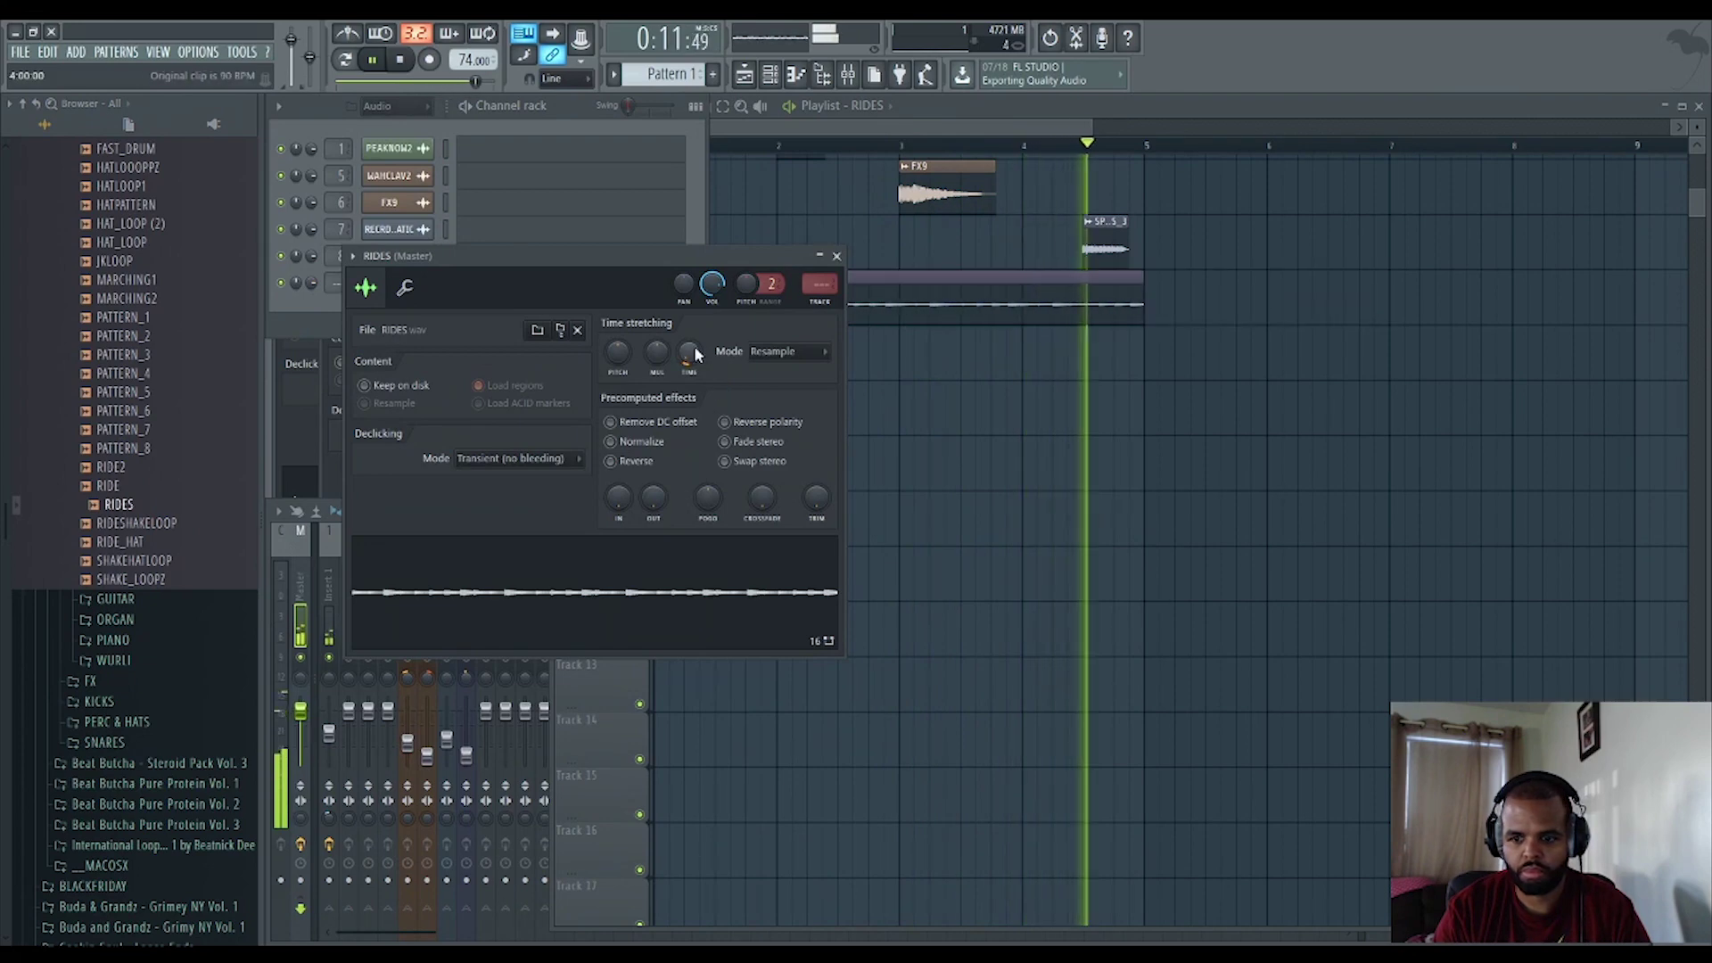
key("ctrl+l")
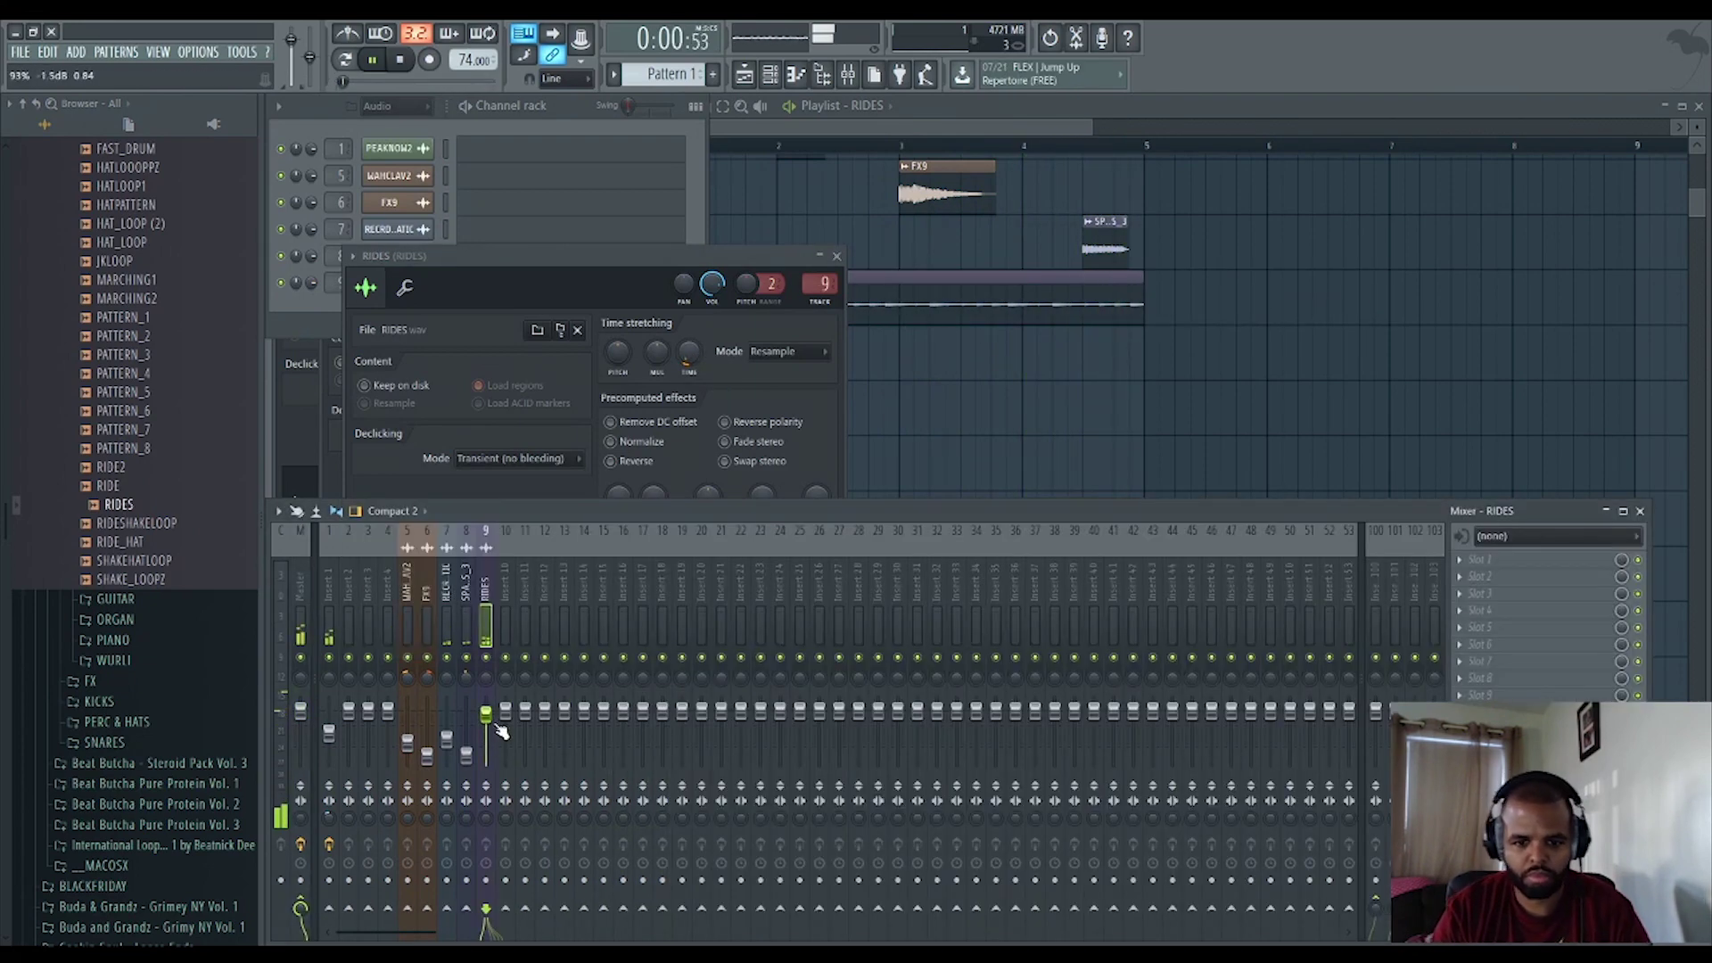
Lower the RIDES mixer fader and fill bars 1 to 4 of Track 6 with four one-bar RIDES clips.
right_click(1006, 421)
scroll(1004, 502, "down", 2)
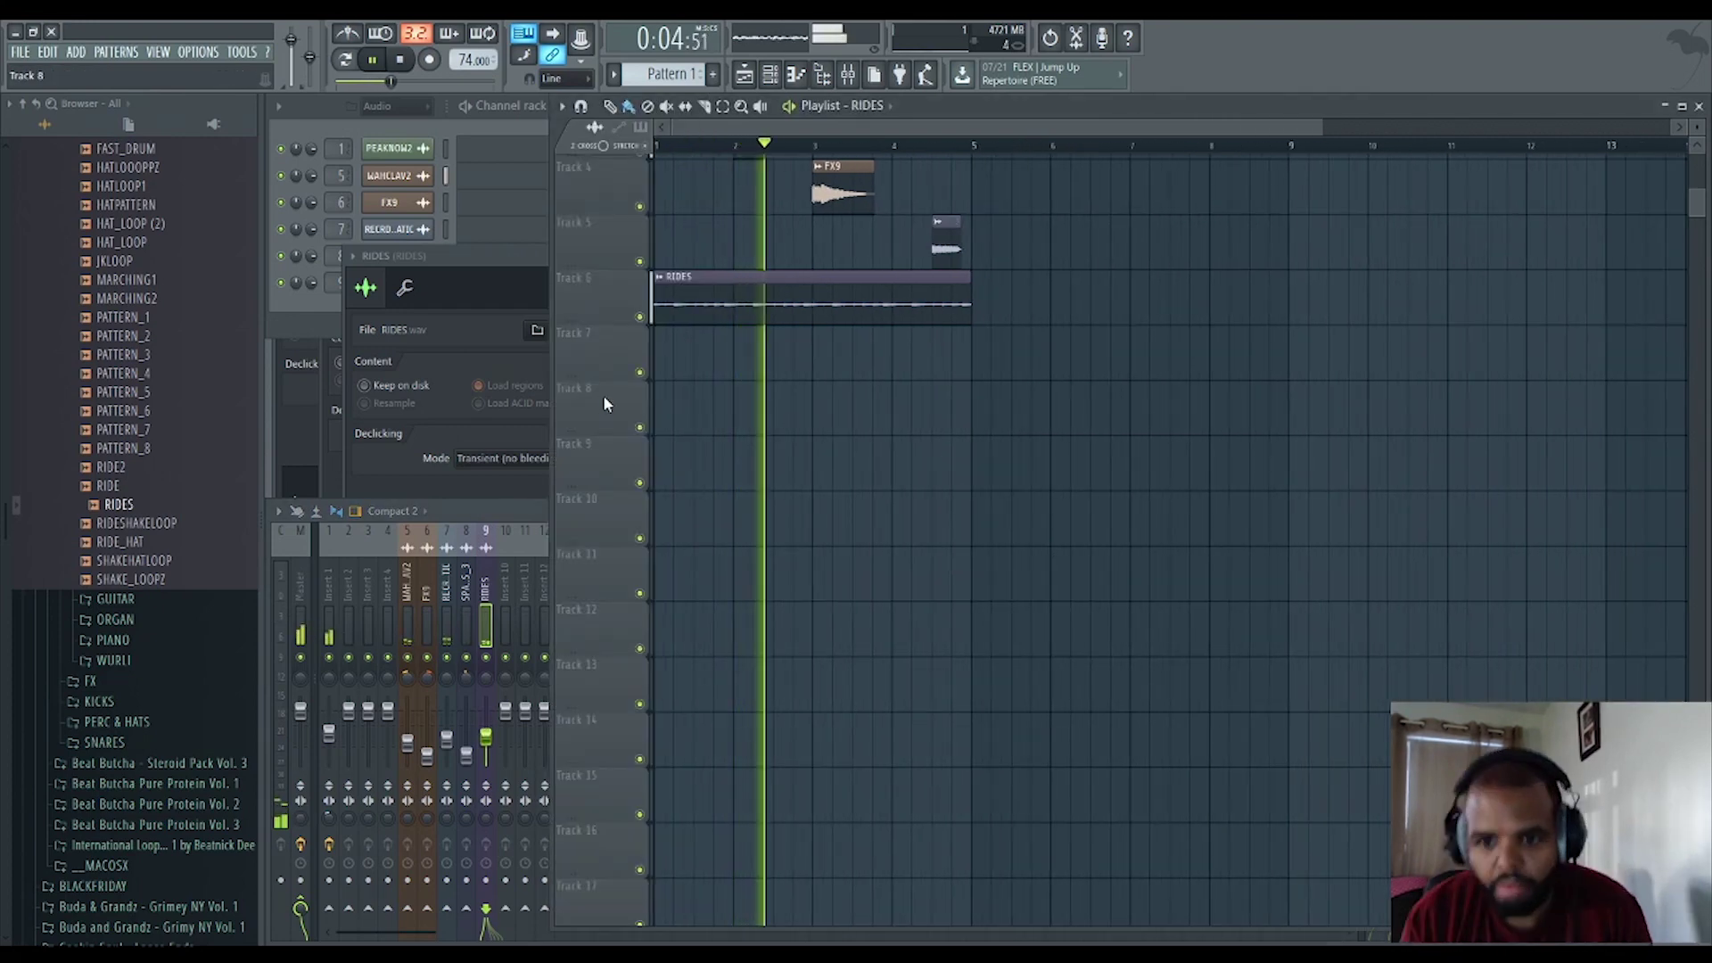
scroll(864, 650, "up", 3)
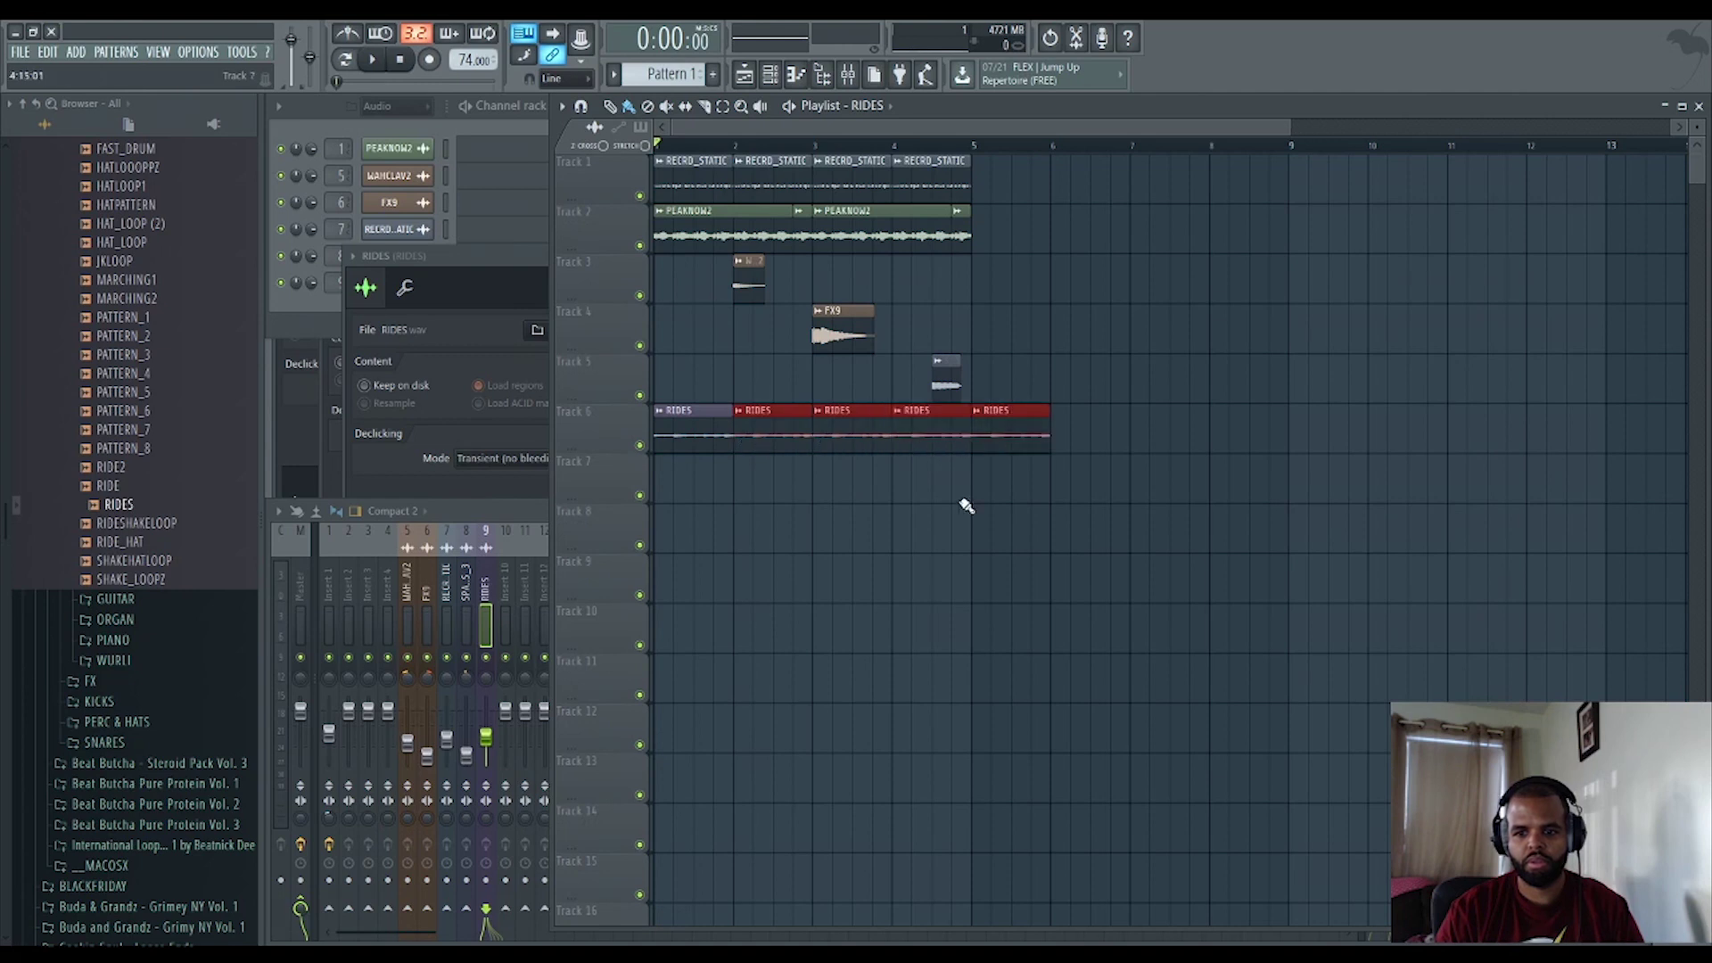
key("space")
right_click(1013, 419)
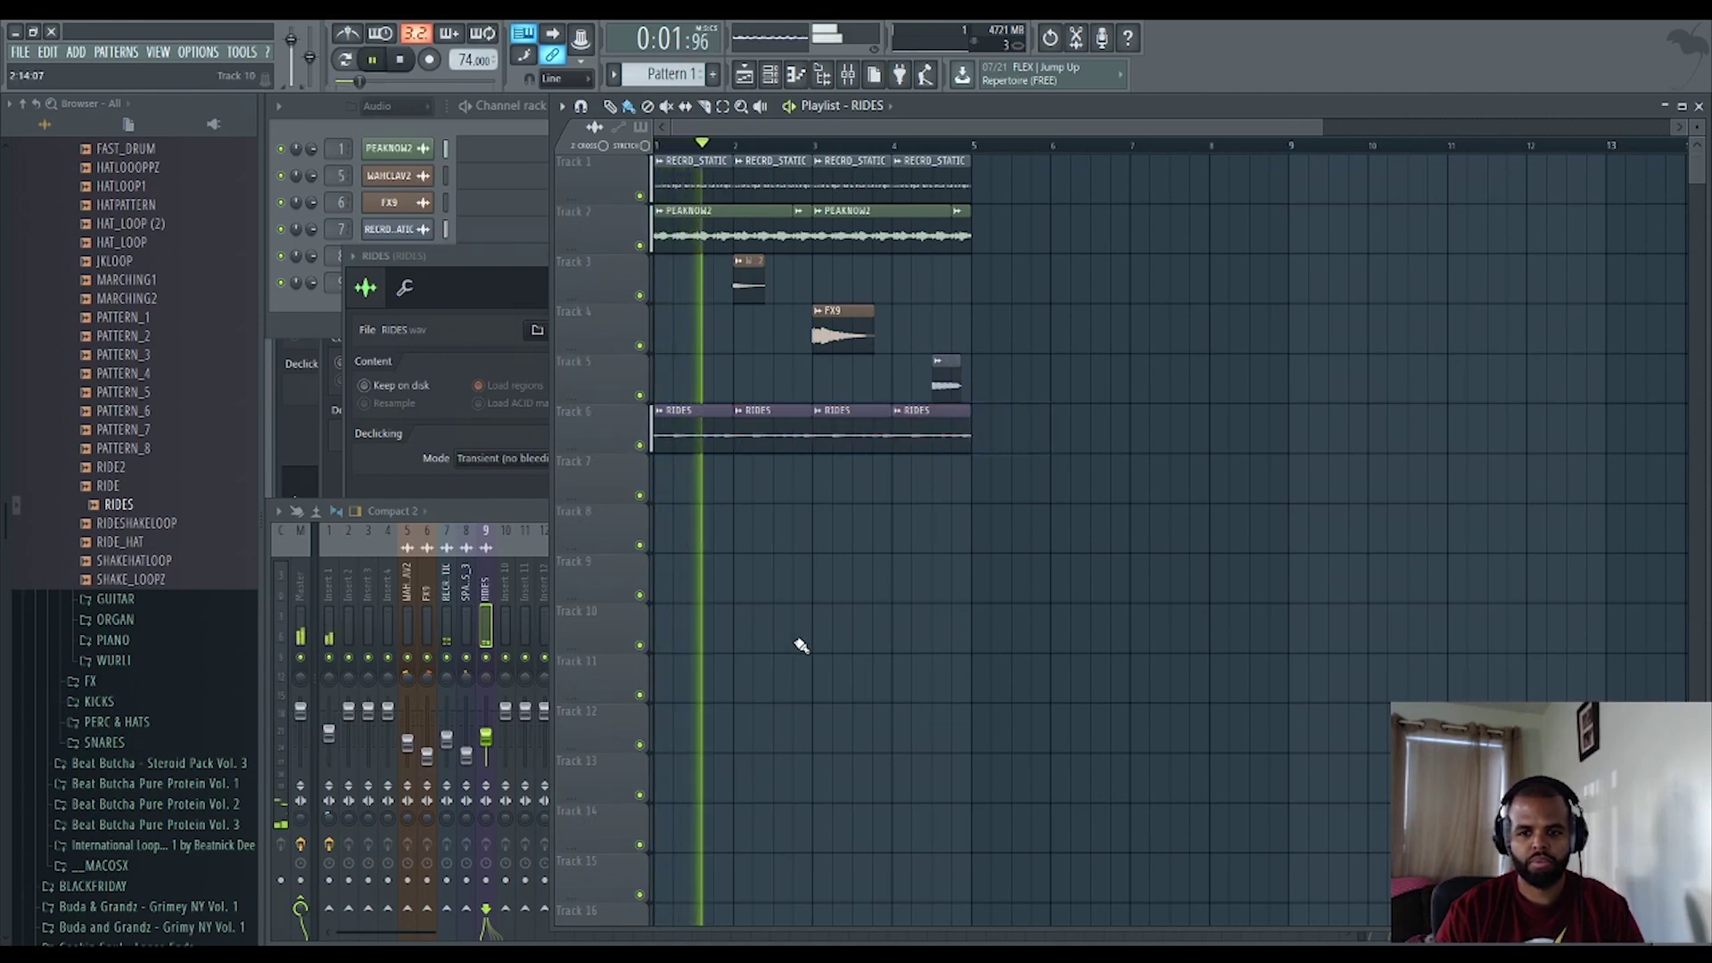
Audition samples in the PERC folder and place DRIDE_2 on Track 7 at the second beat of bars 1 to 4.
scroll(801, 646, "down", 2)
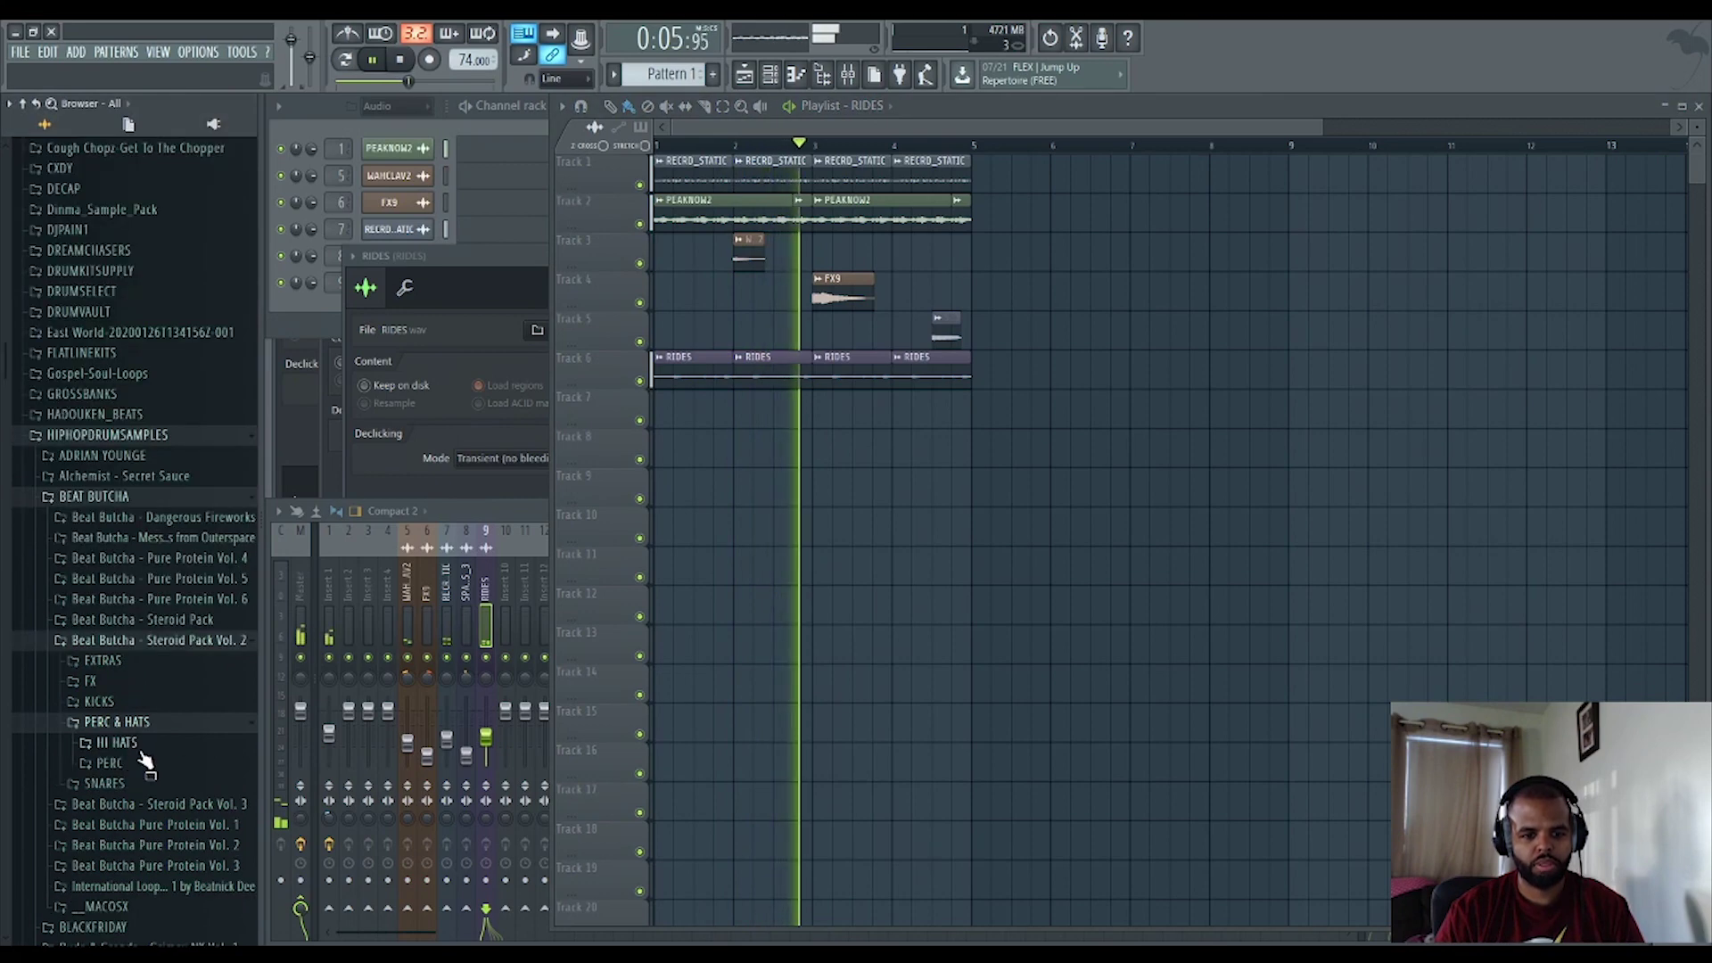
left_click(123, 763)
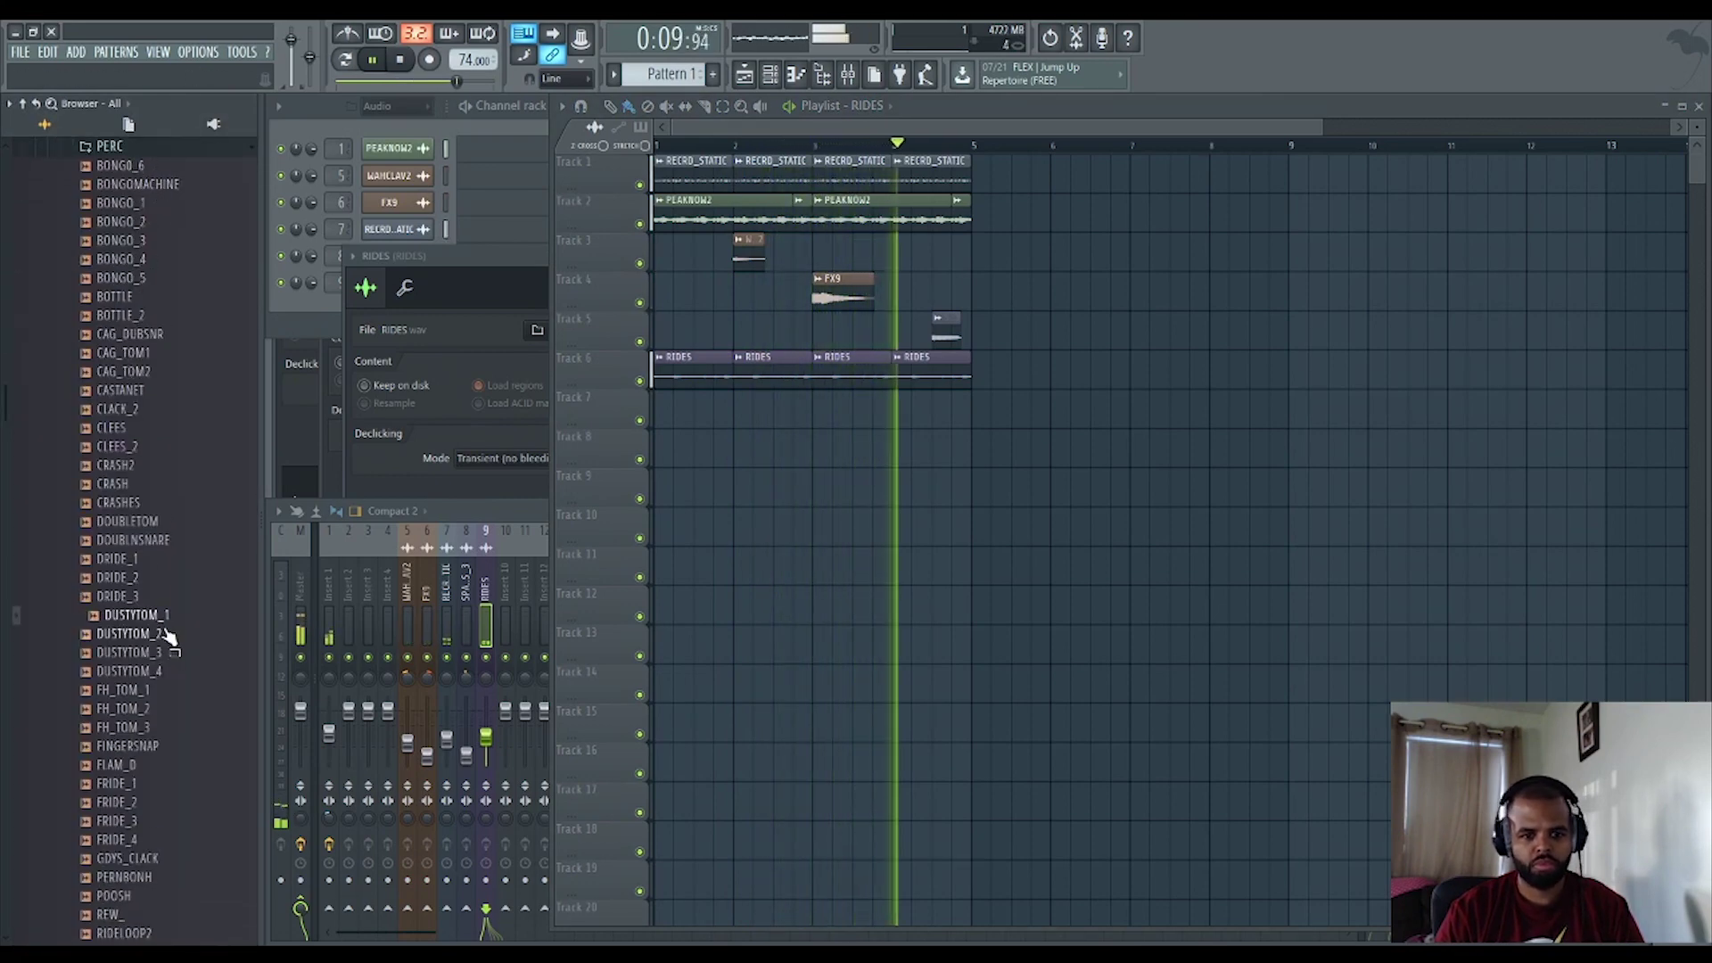
left_click(152, 580)
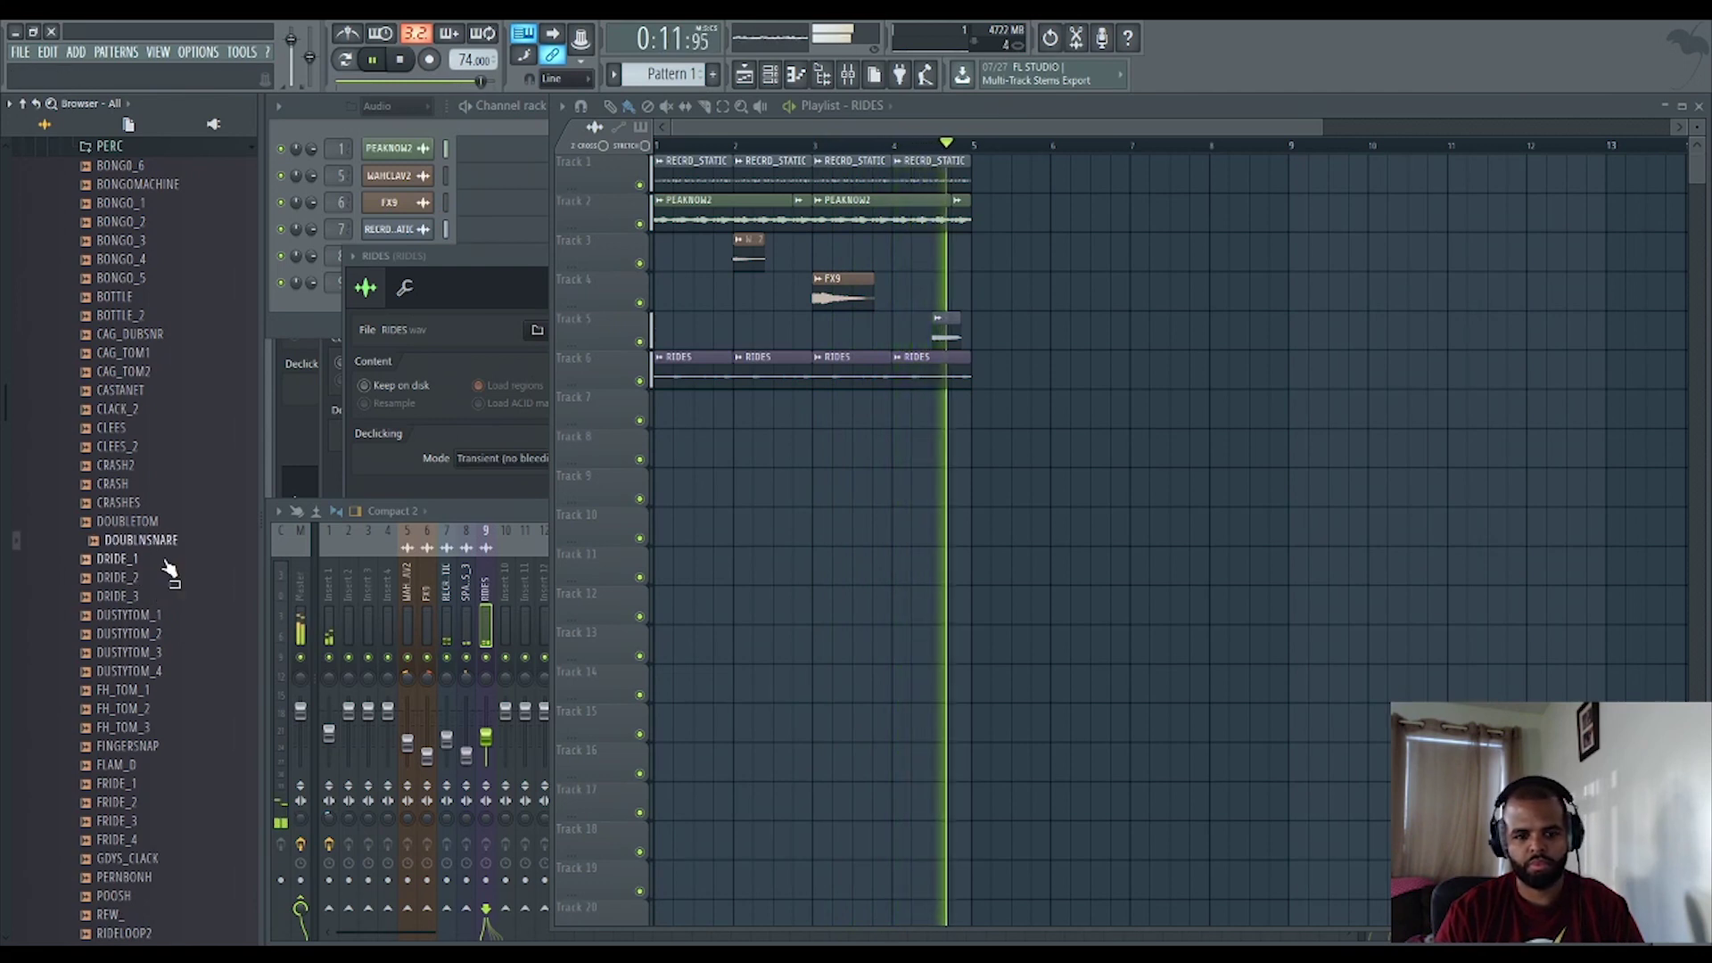
left_click_drag(153, 578, 676, 414)
left_click(756, 410)
left_click(839, 418)
left_click(920, 423)
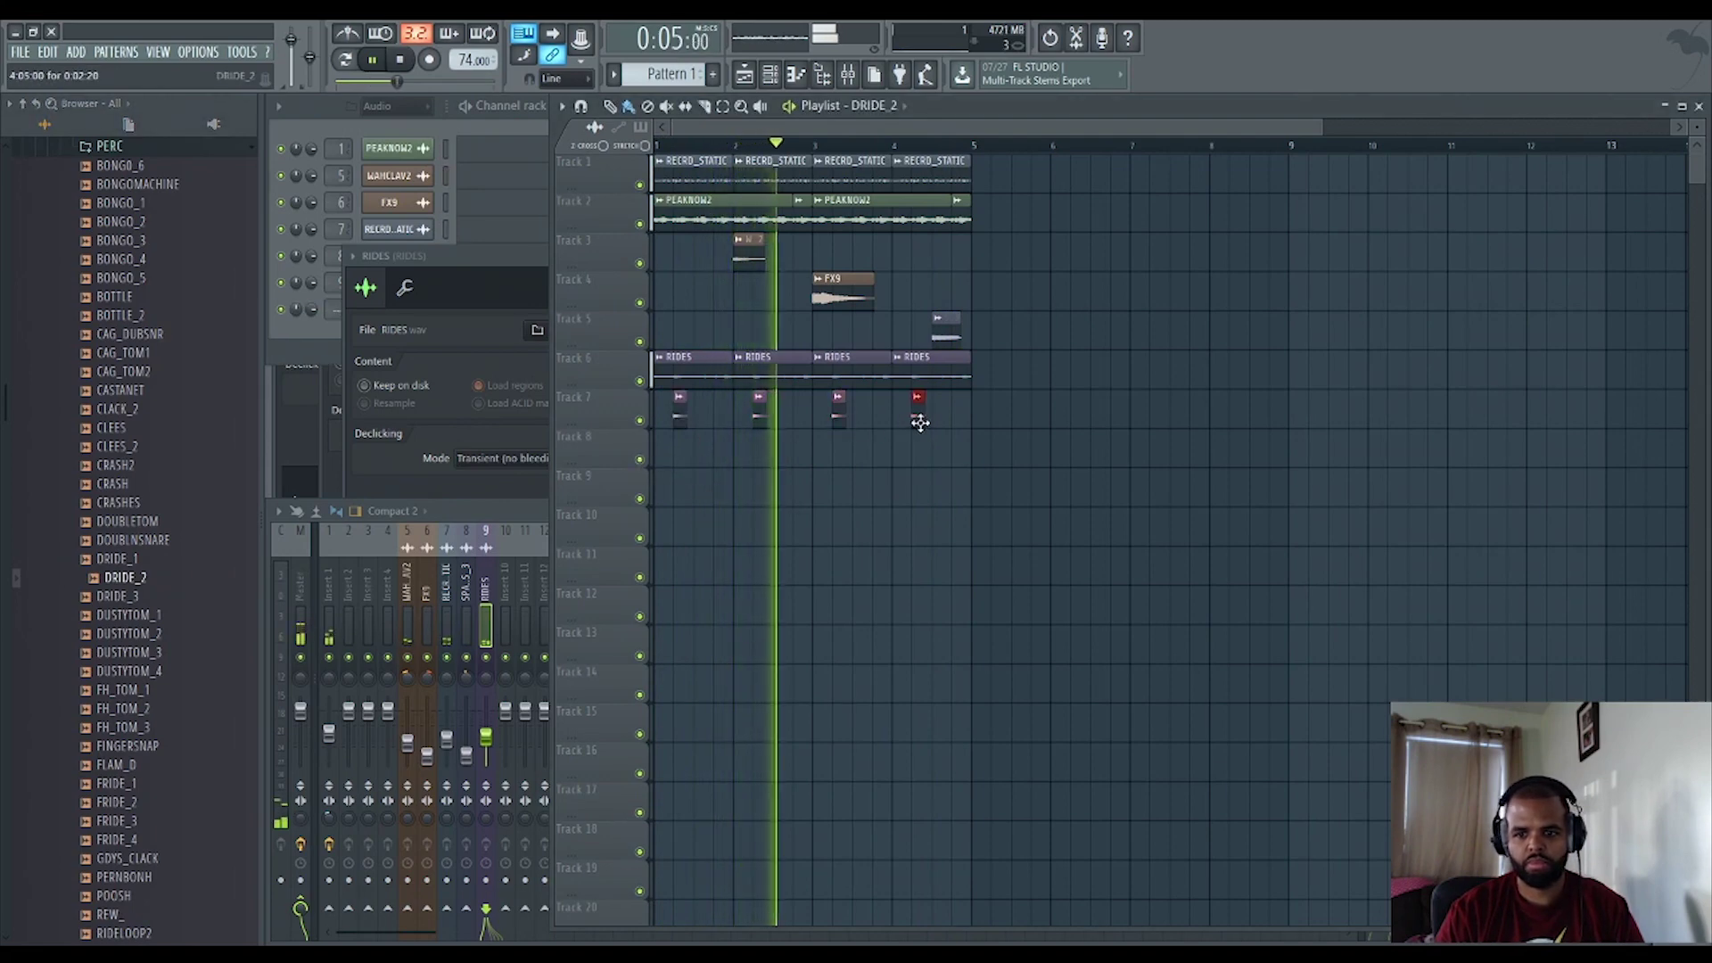
Route the DRIDE_2 channel to mixer track 10 and lower its volume fader to about -20 dB.
left_click(419, 312)
left_click(323, 502)
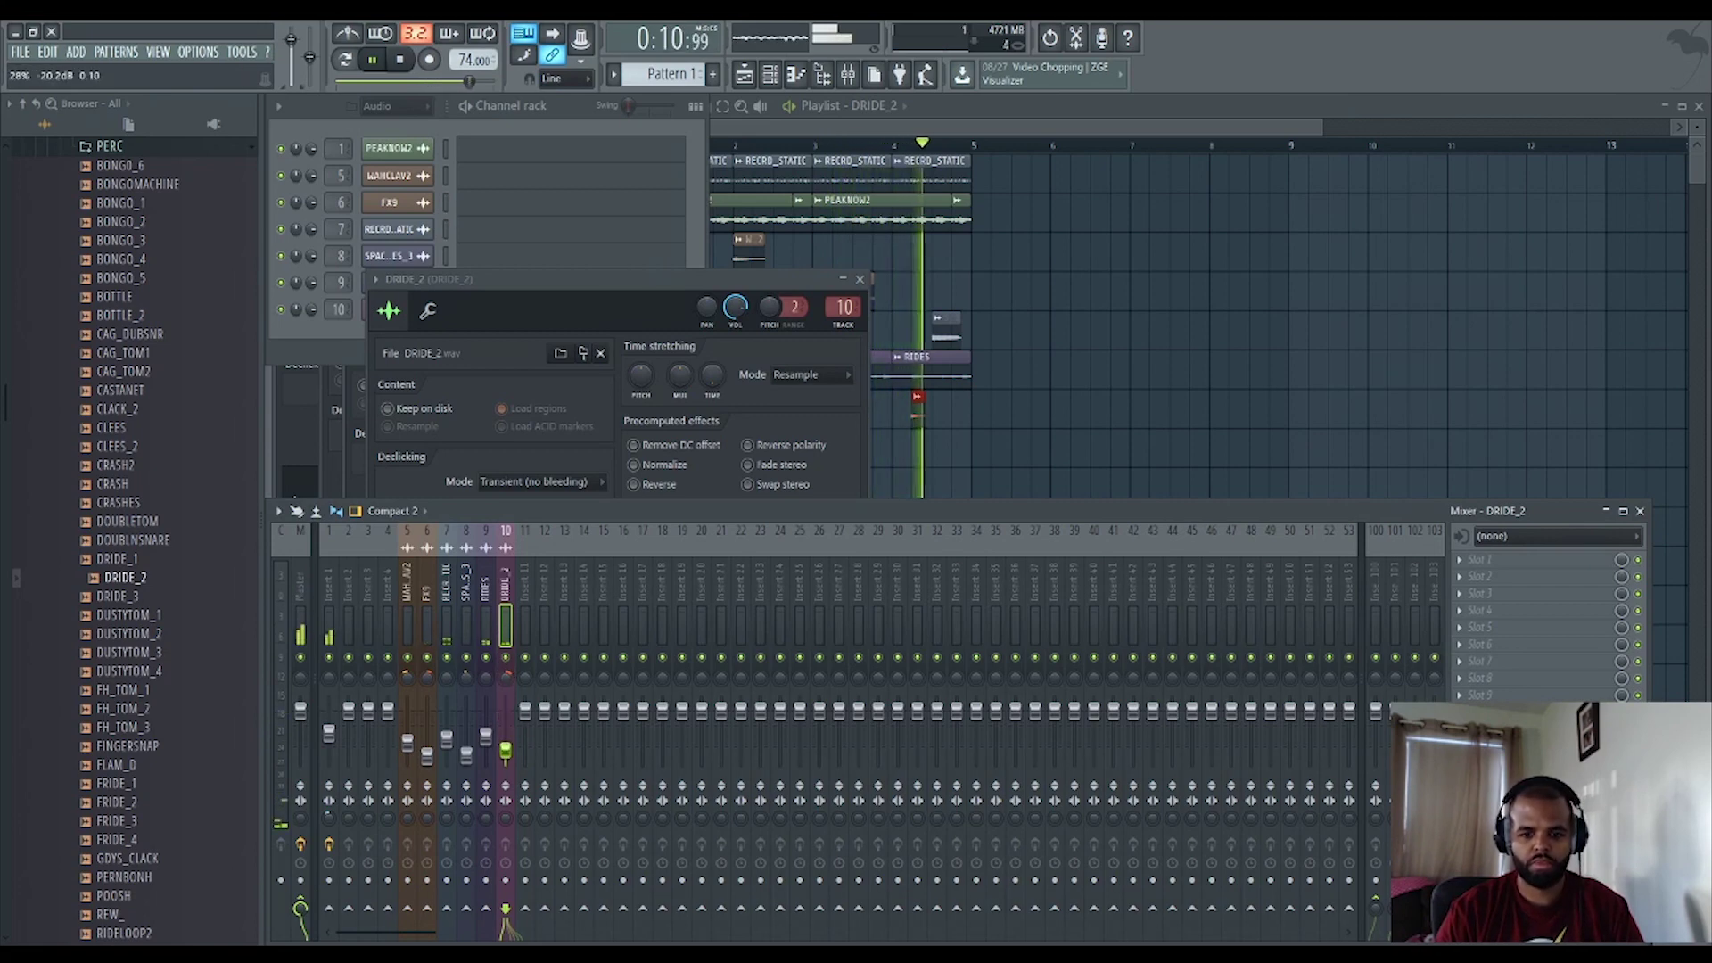
left_click(1150, 359)
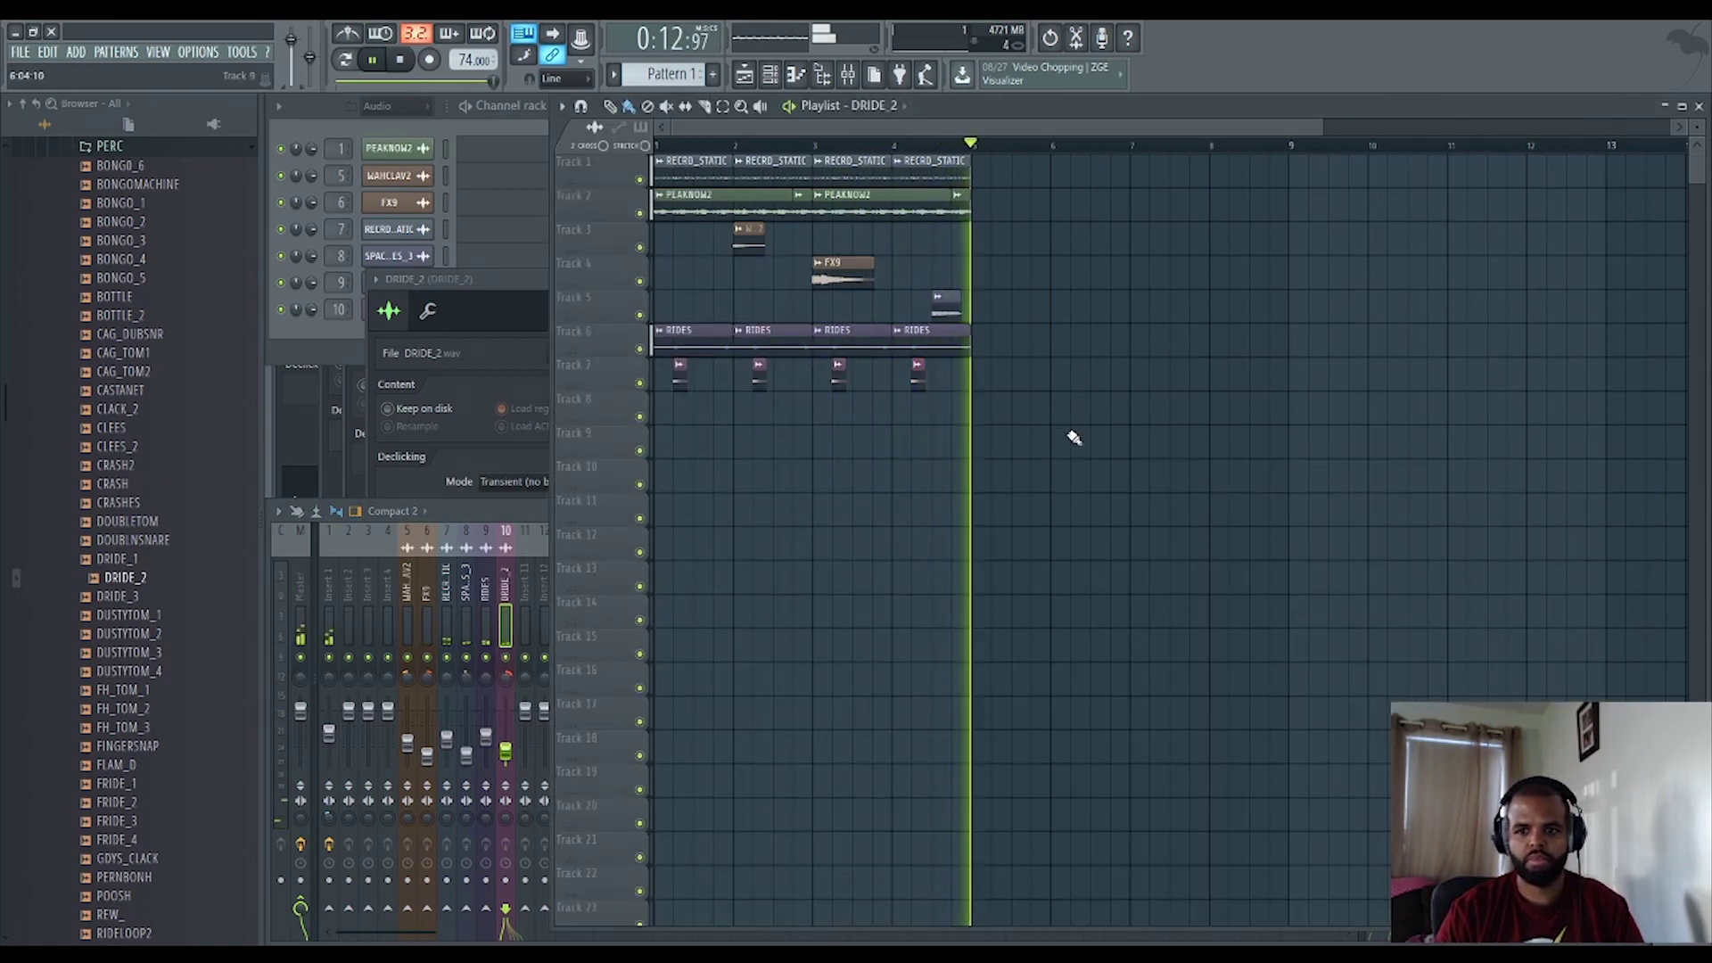
Audition the drum patterns, hat loops and drum loops in the DRUMS folder under EXTRAS against the beat.
scroll(139, 562, "up", 4)
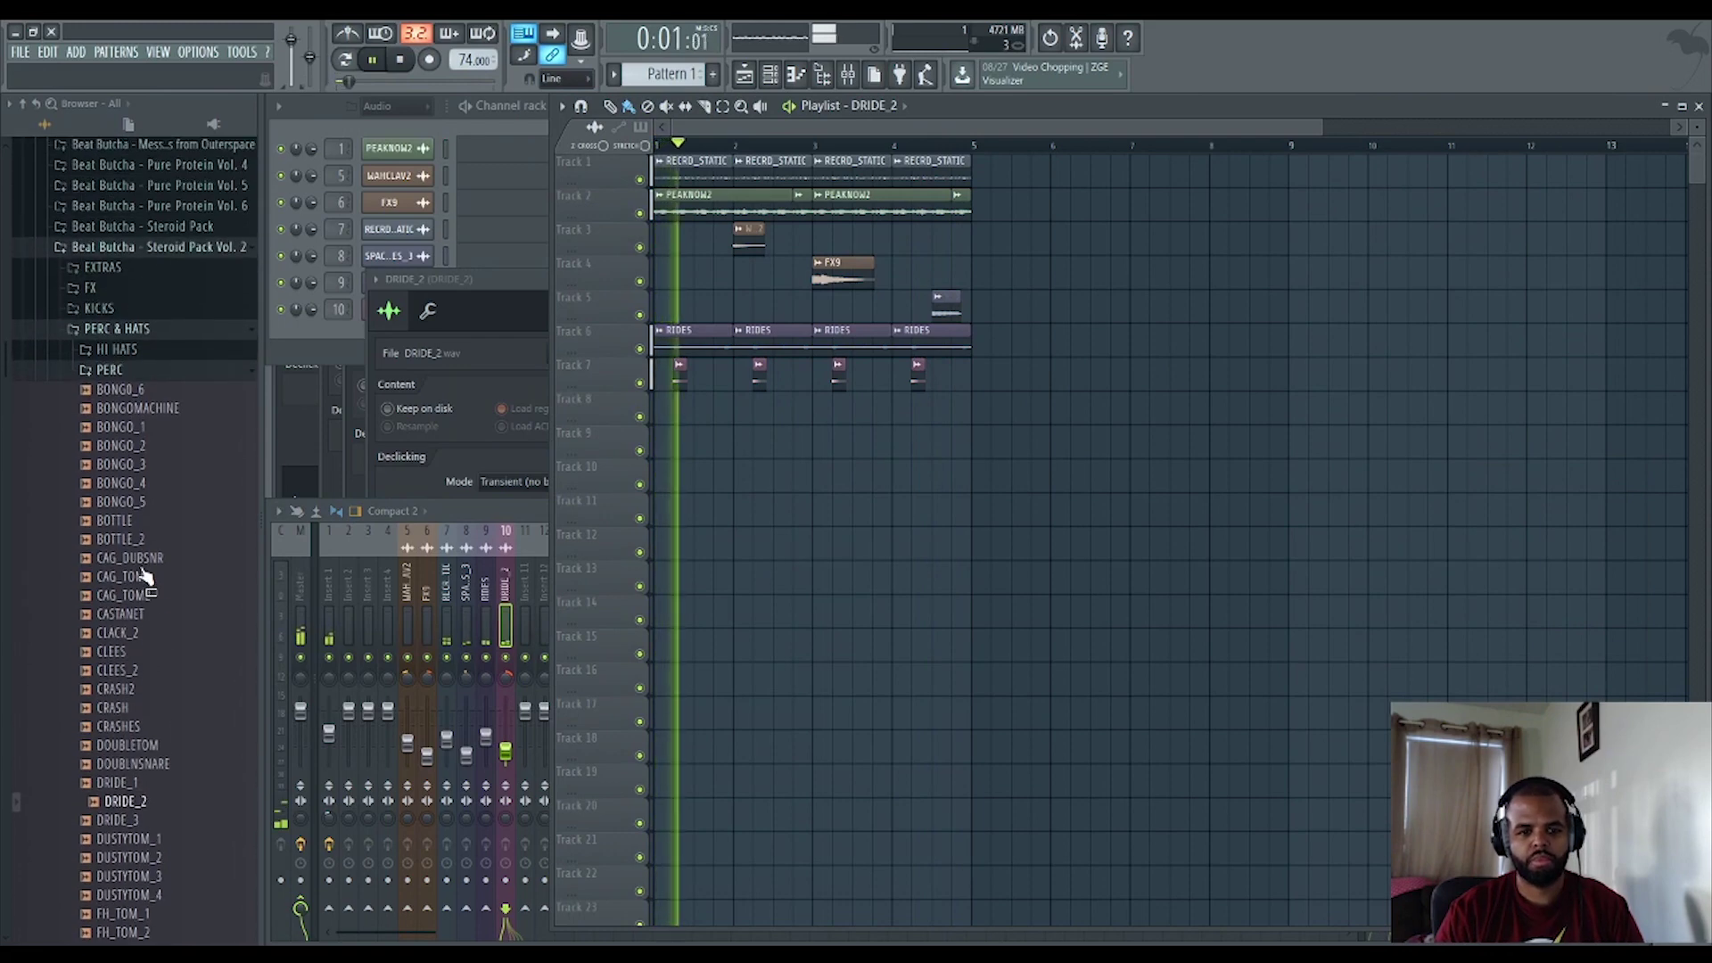
left_click(105, 268)
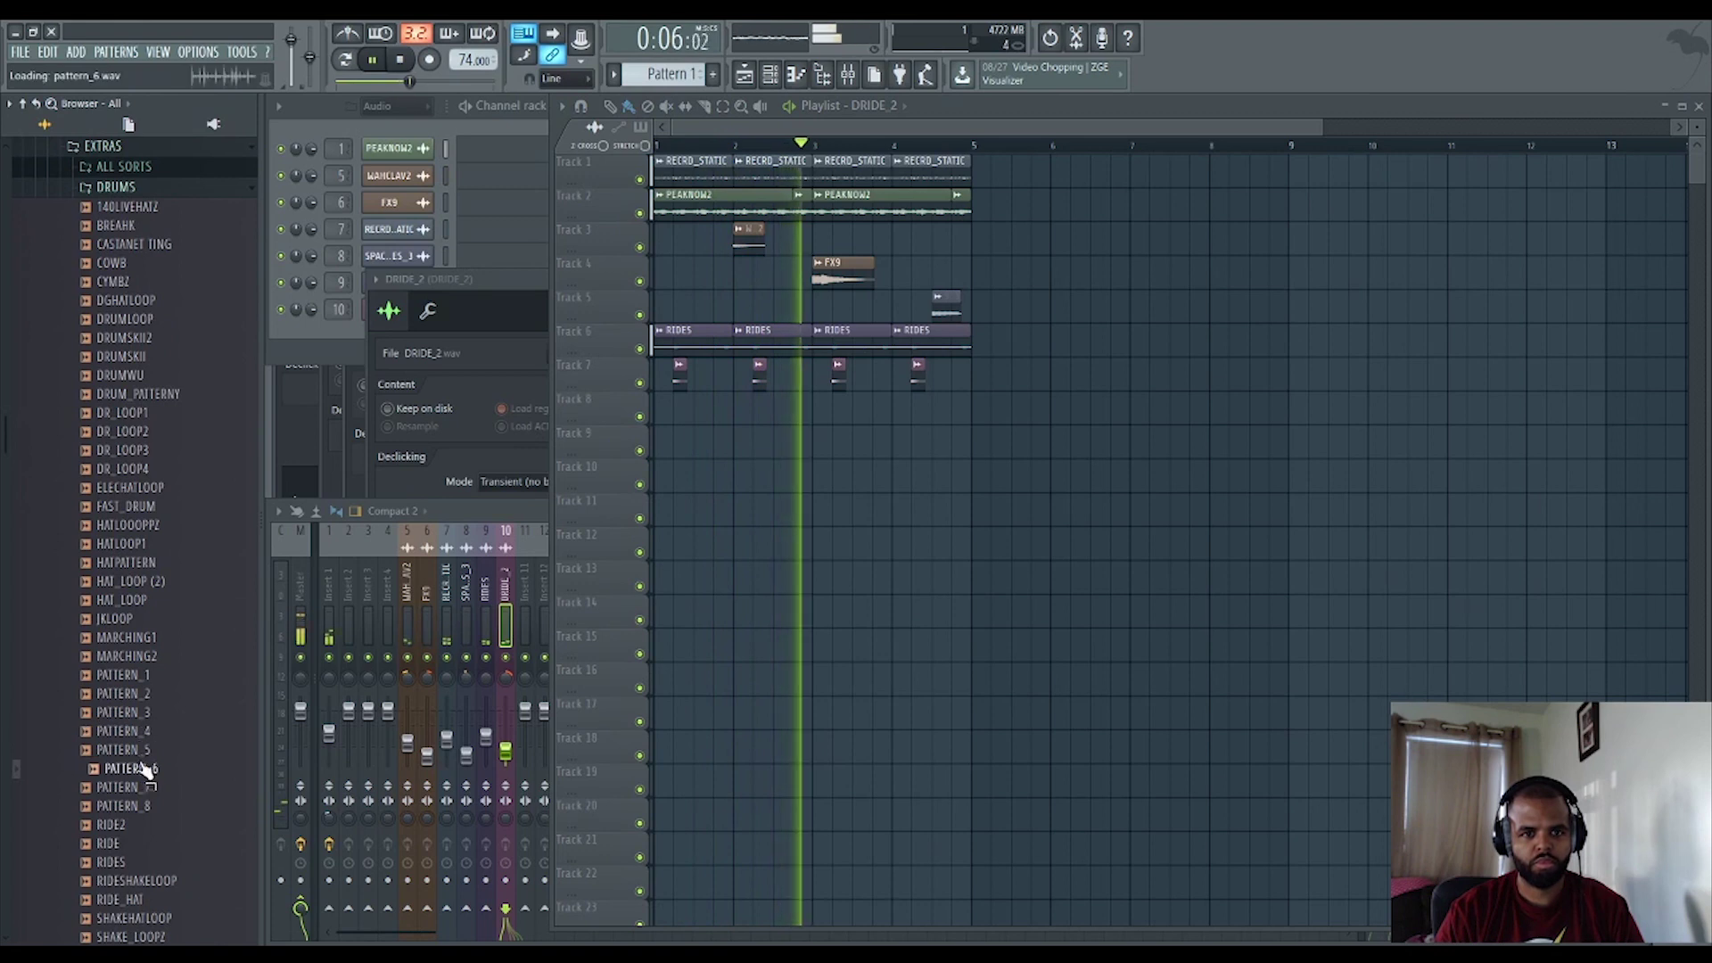
left_click_drag(134, 787, 147, 787)
left_click(140, 828)
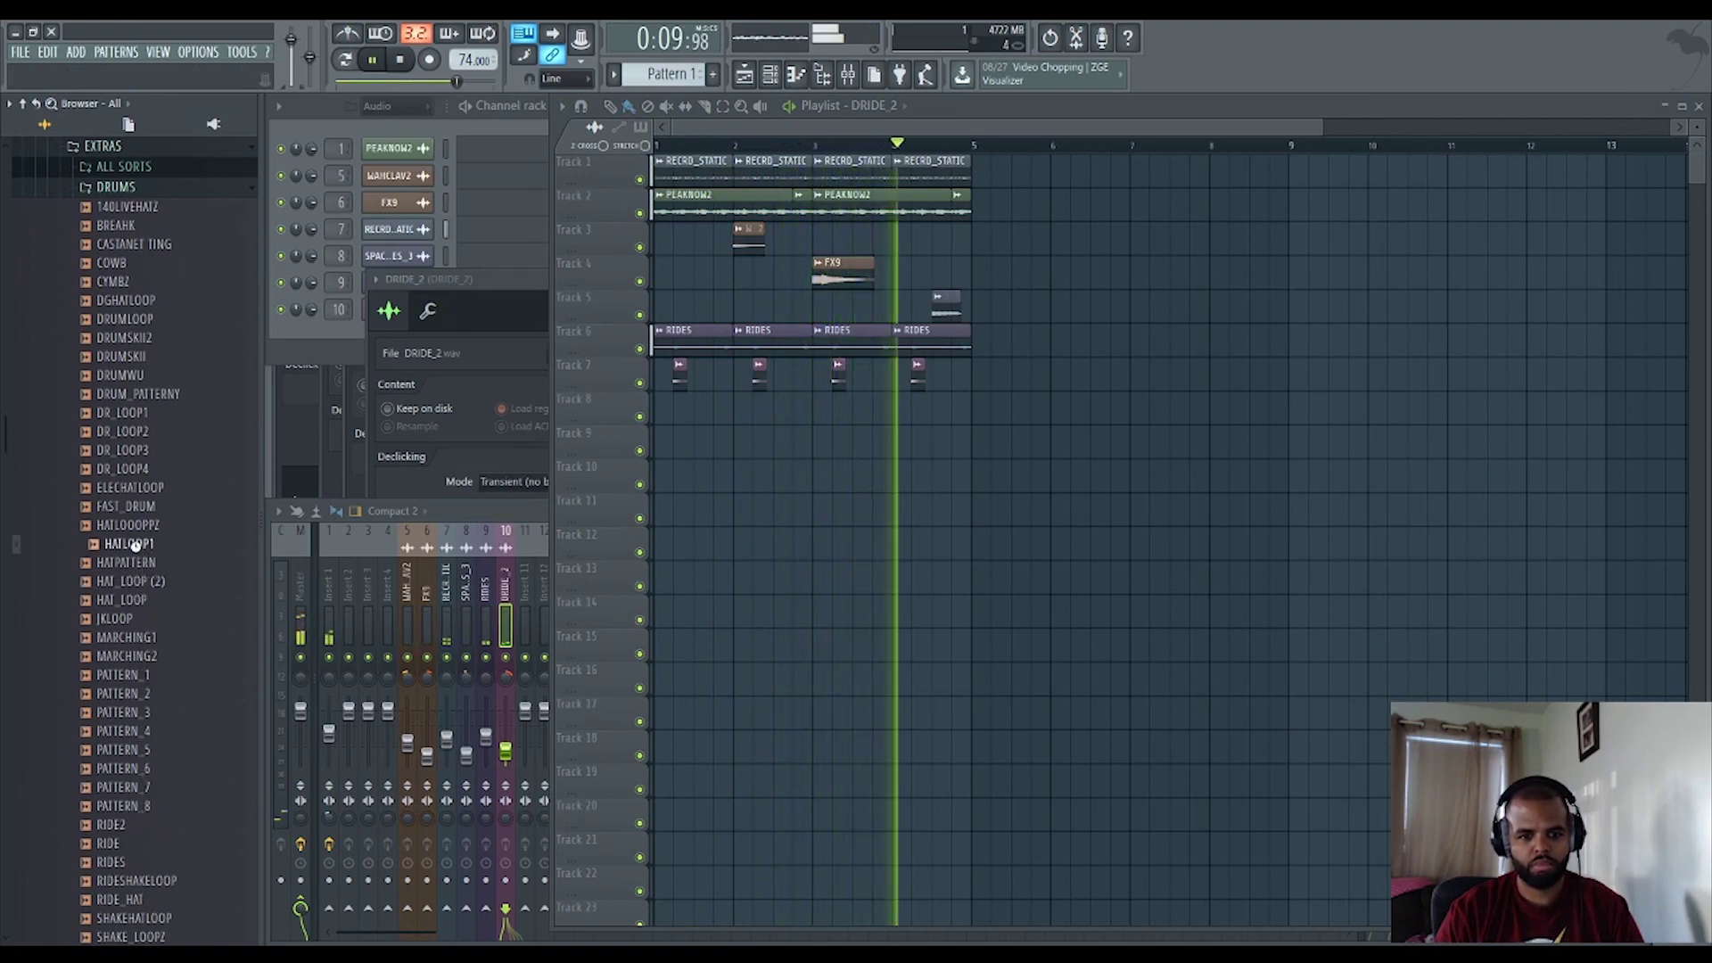
left_click(121, 469)
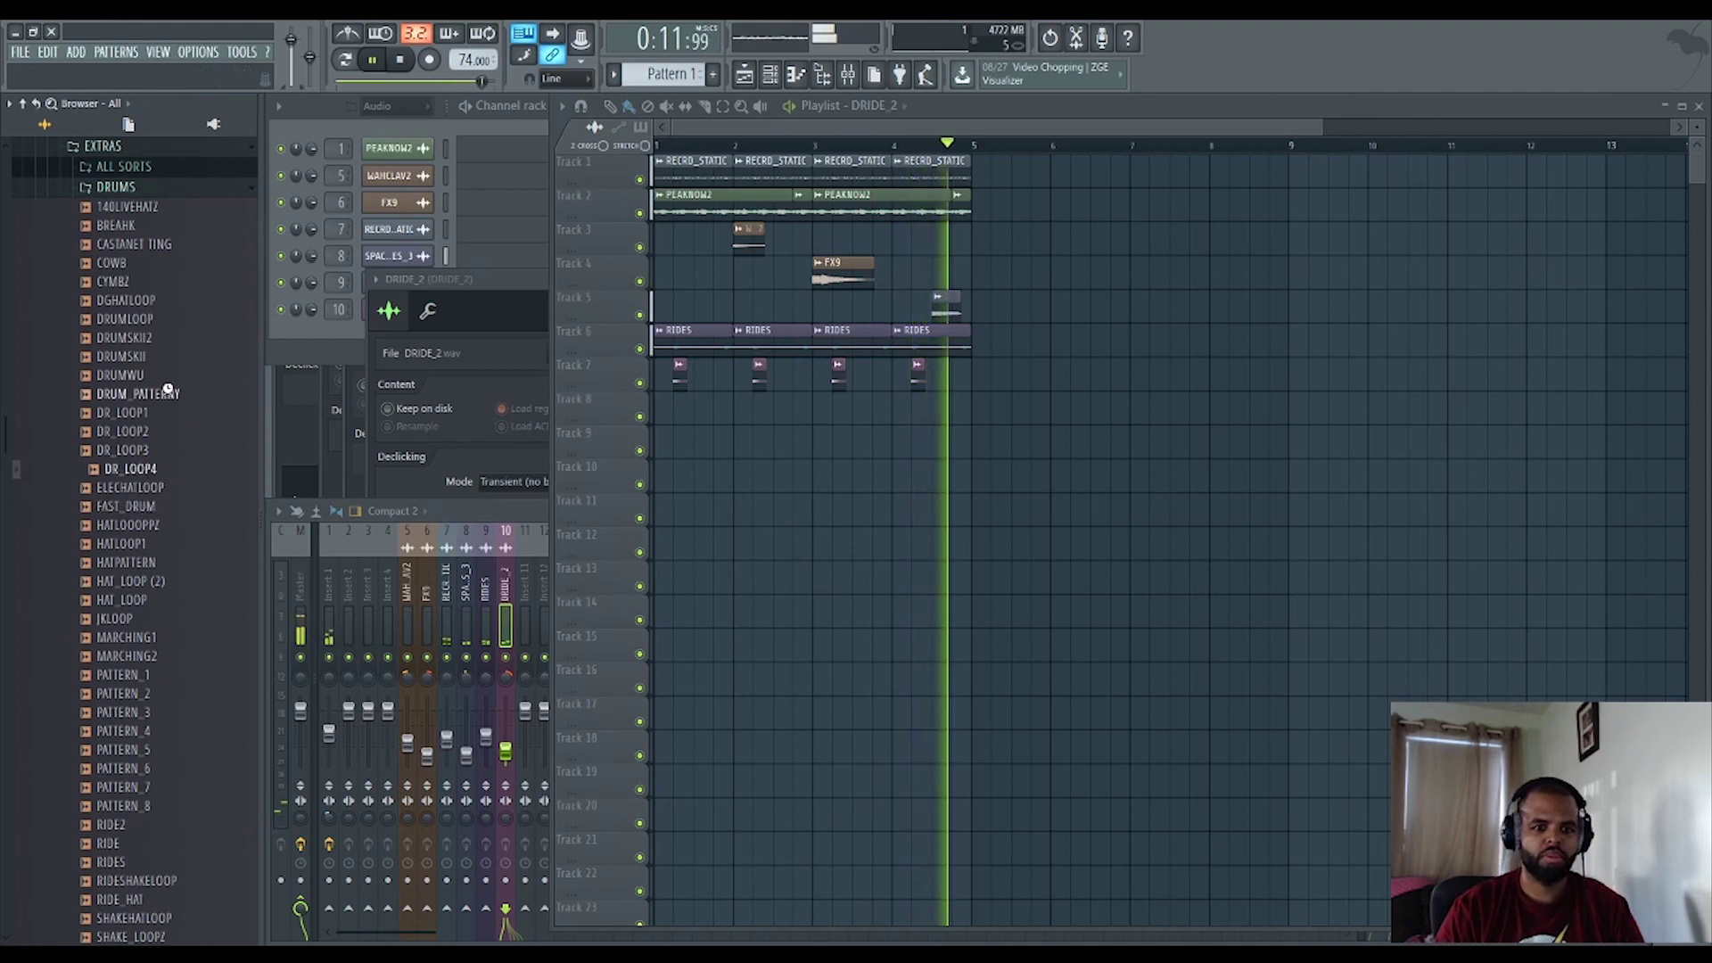
left_click(158, 356)
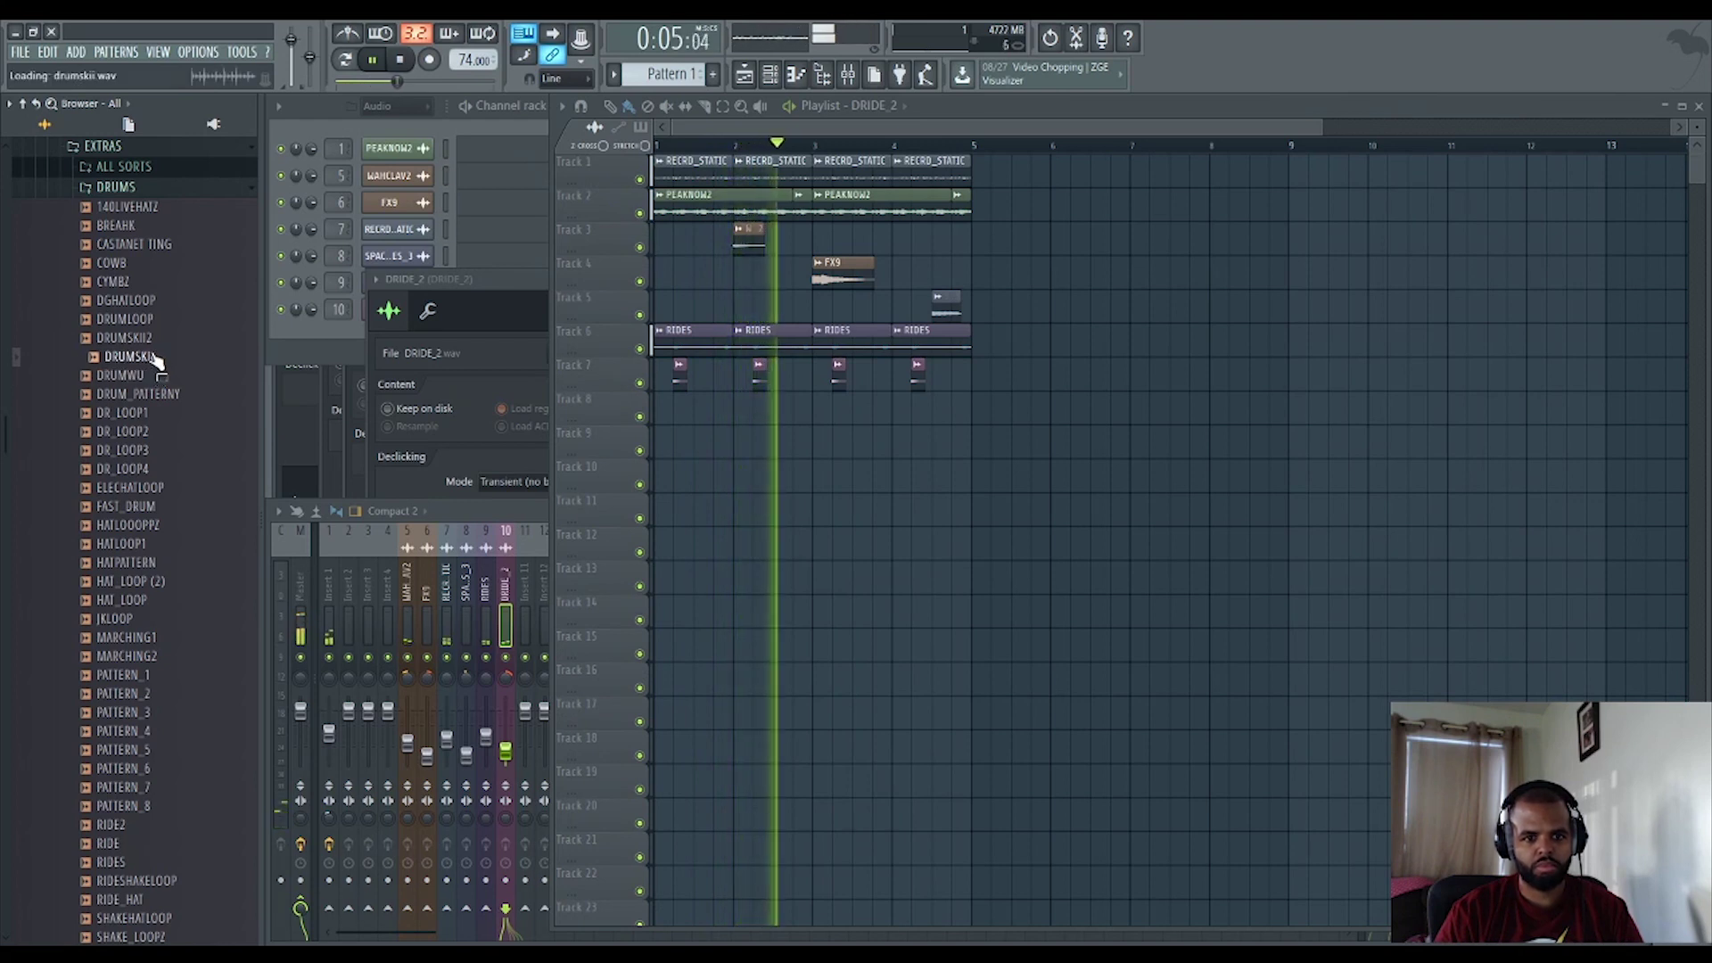
left_click(145, 337)
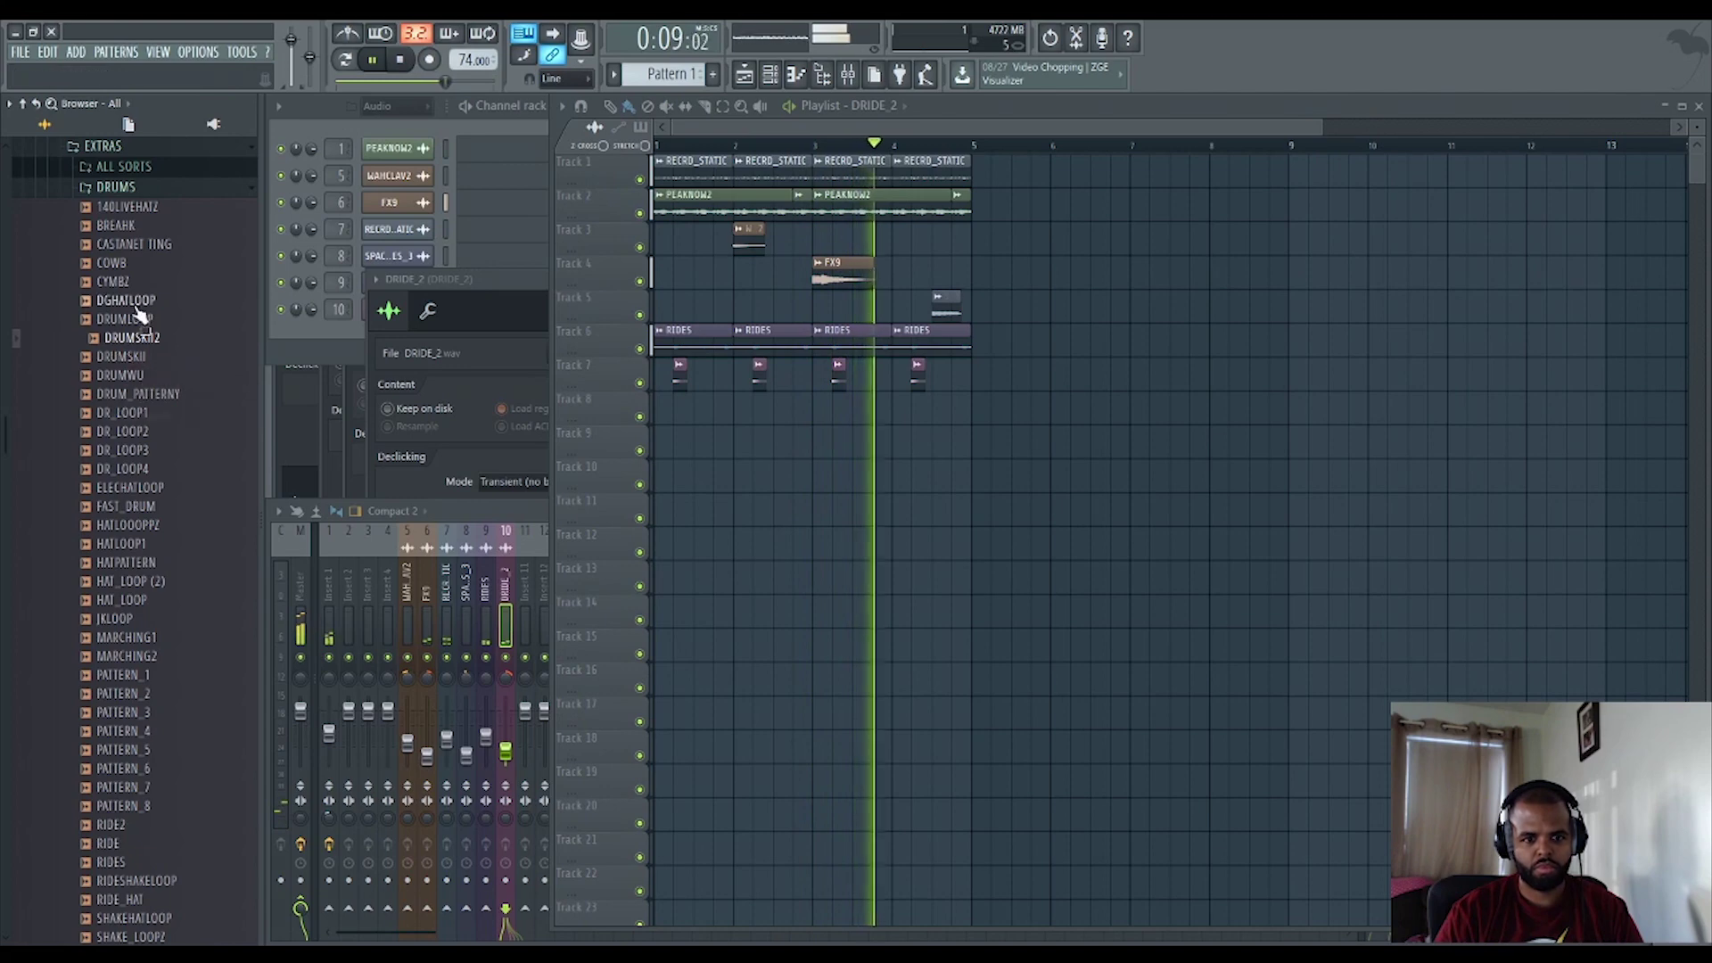
left_click(135, 322)
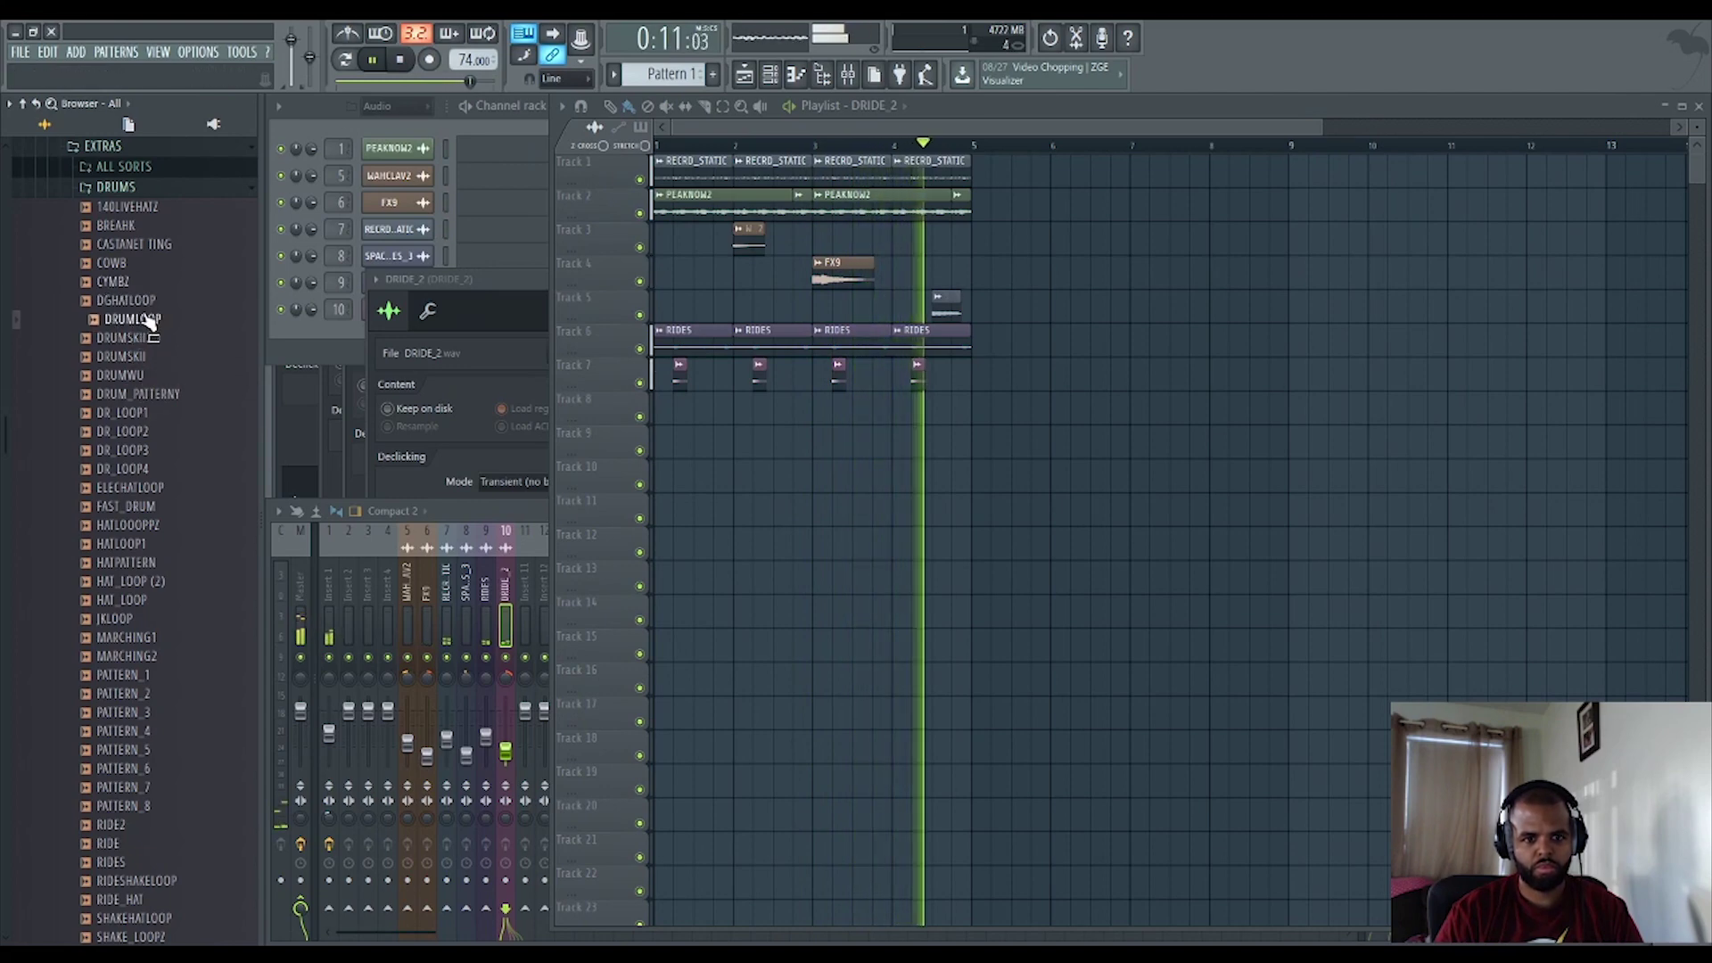
left_click(140, 246)
left_click(136, 207)
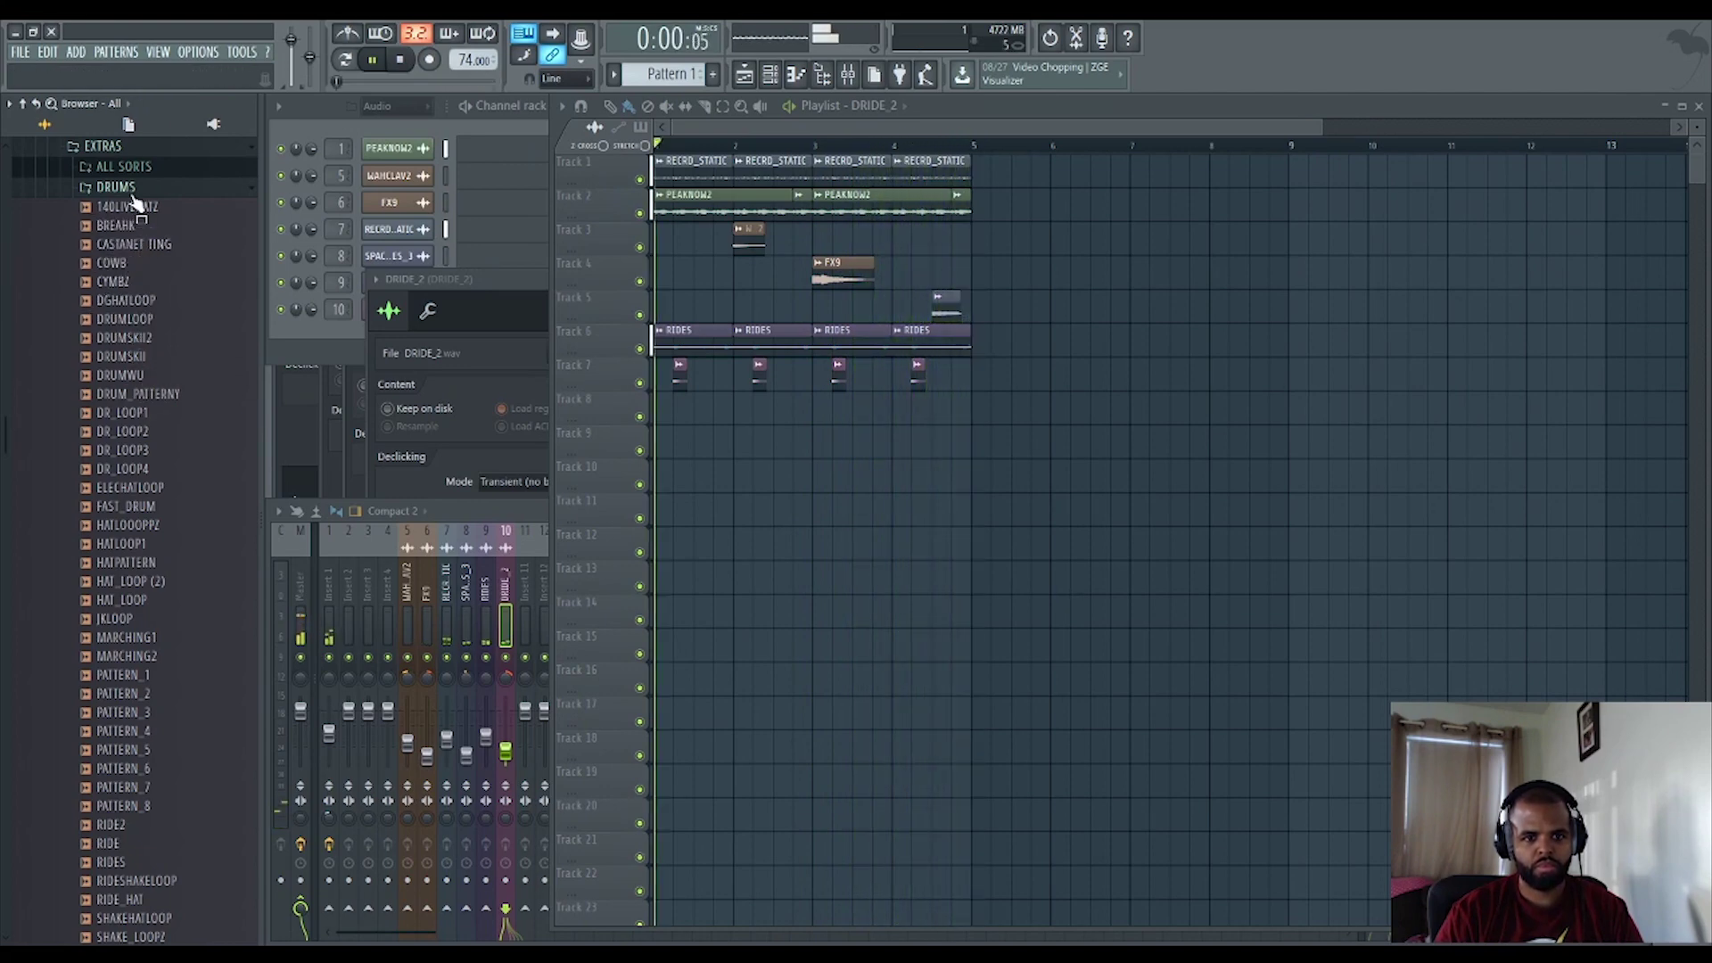
Audition loops in the DRUM LOOPS folder of Beat Butcha - Steroid Pack Vol. 3 and place CRA_DRUM1 on Track 8 at bar 1.
scroll(137, 242, "up", 15)
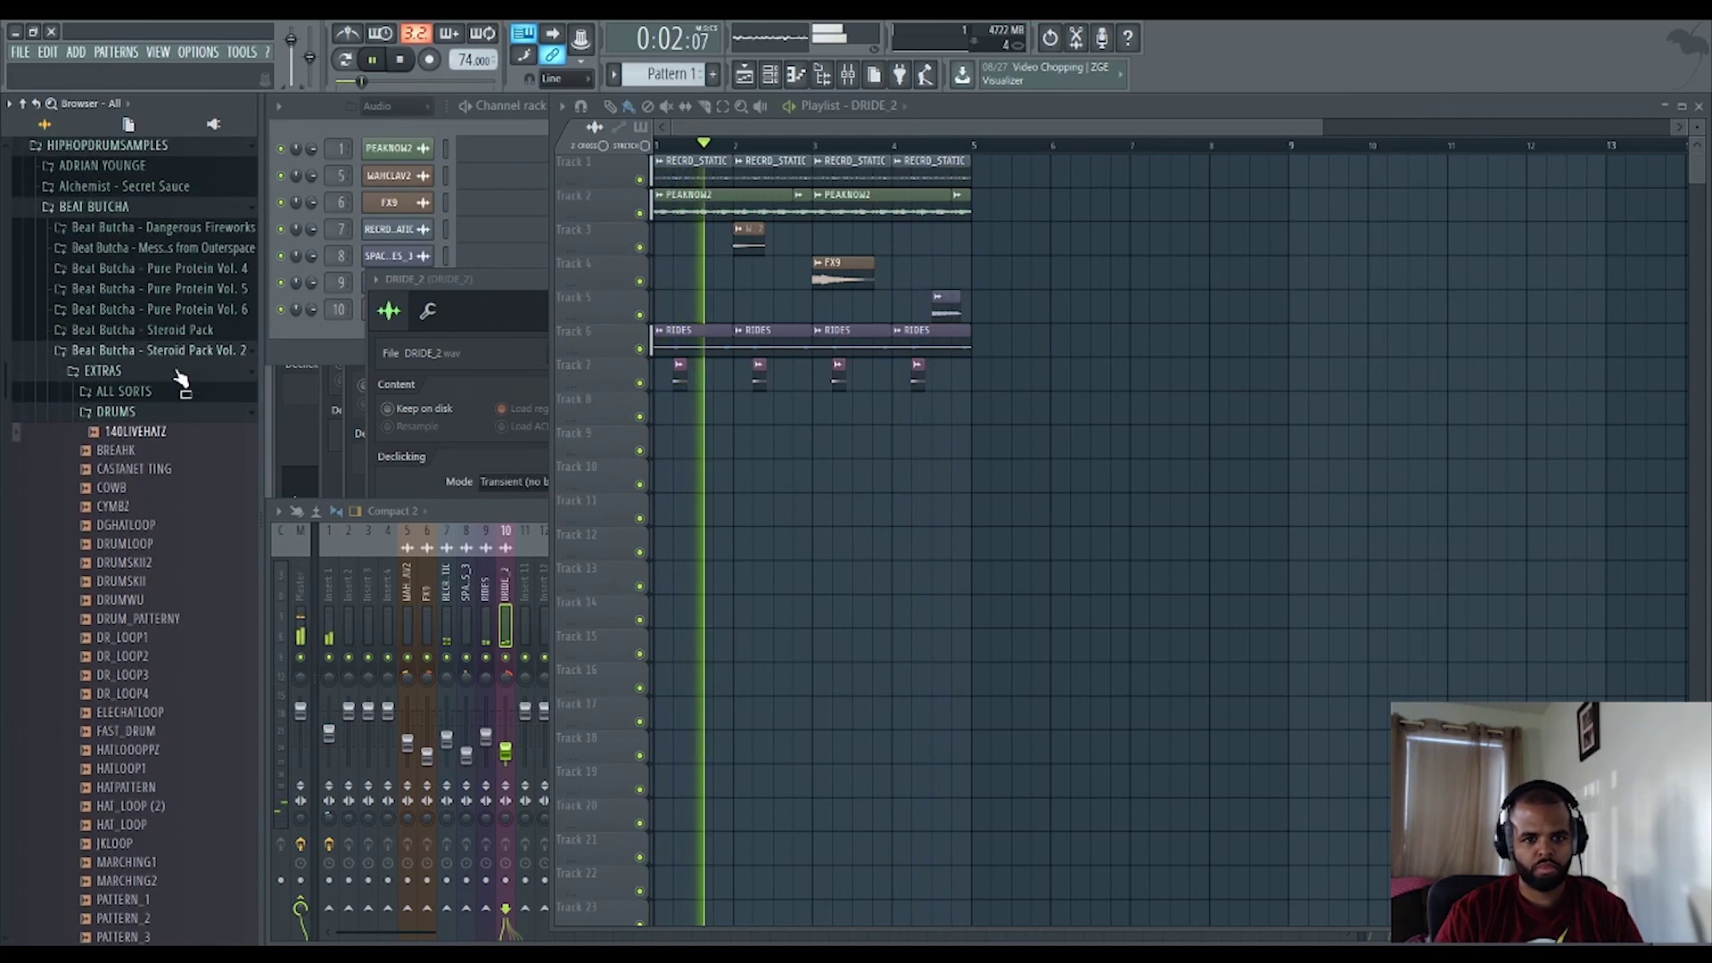
left_click(156, 367)
left_click(158, 393)
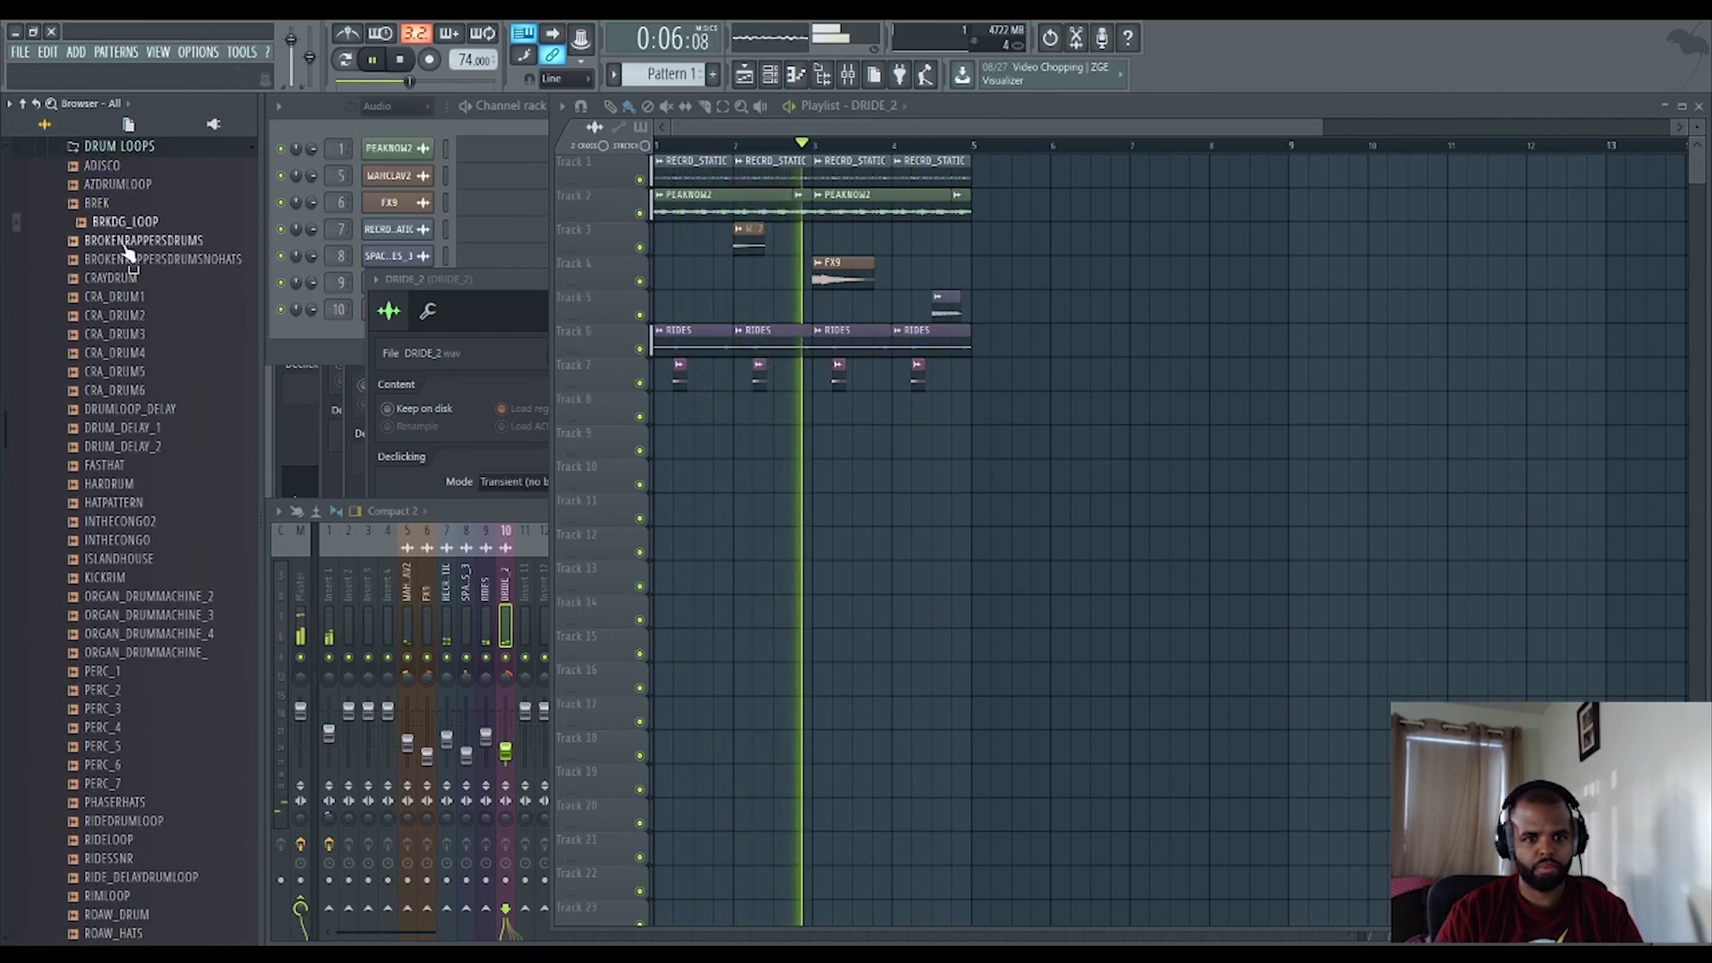
left_click(114, 277)
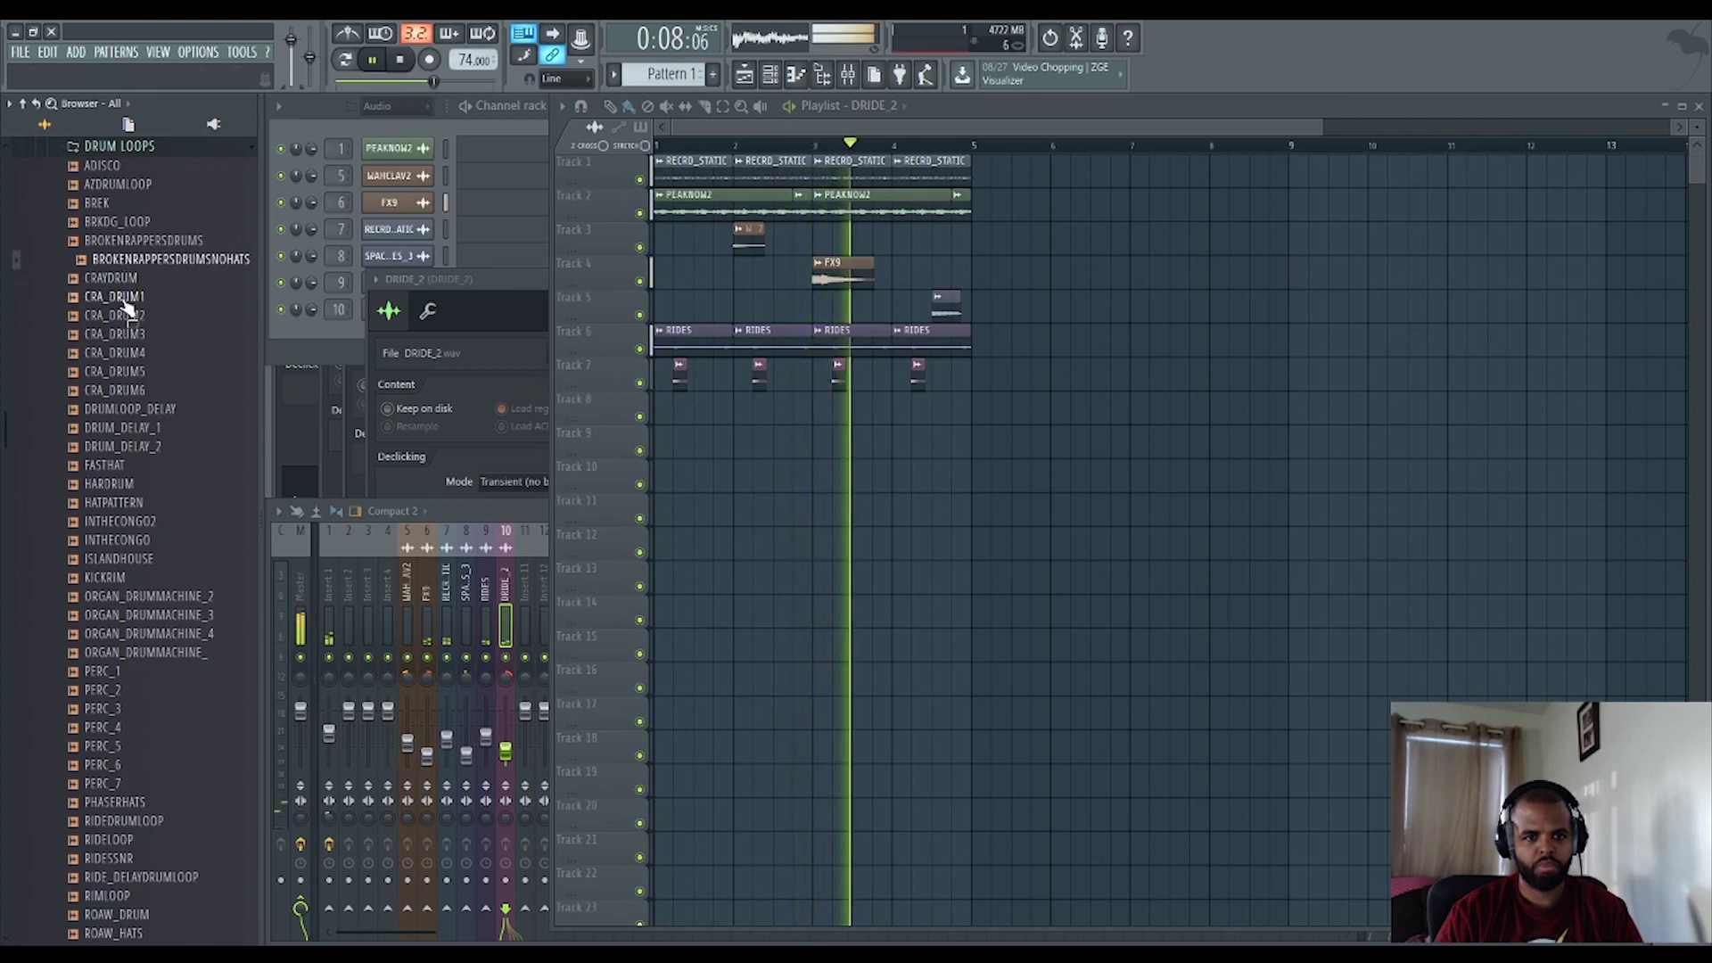
left_click(127, 297)
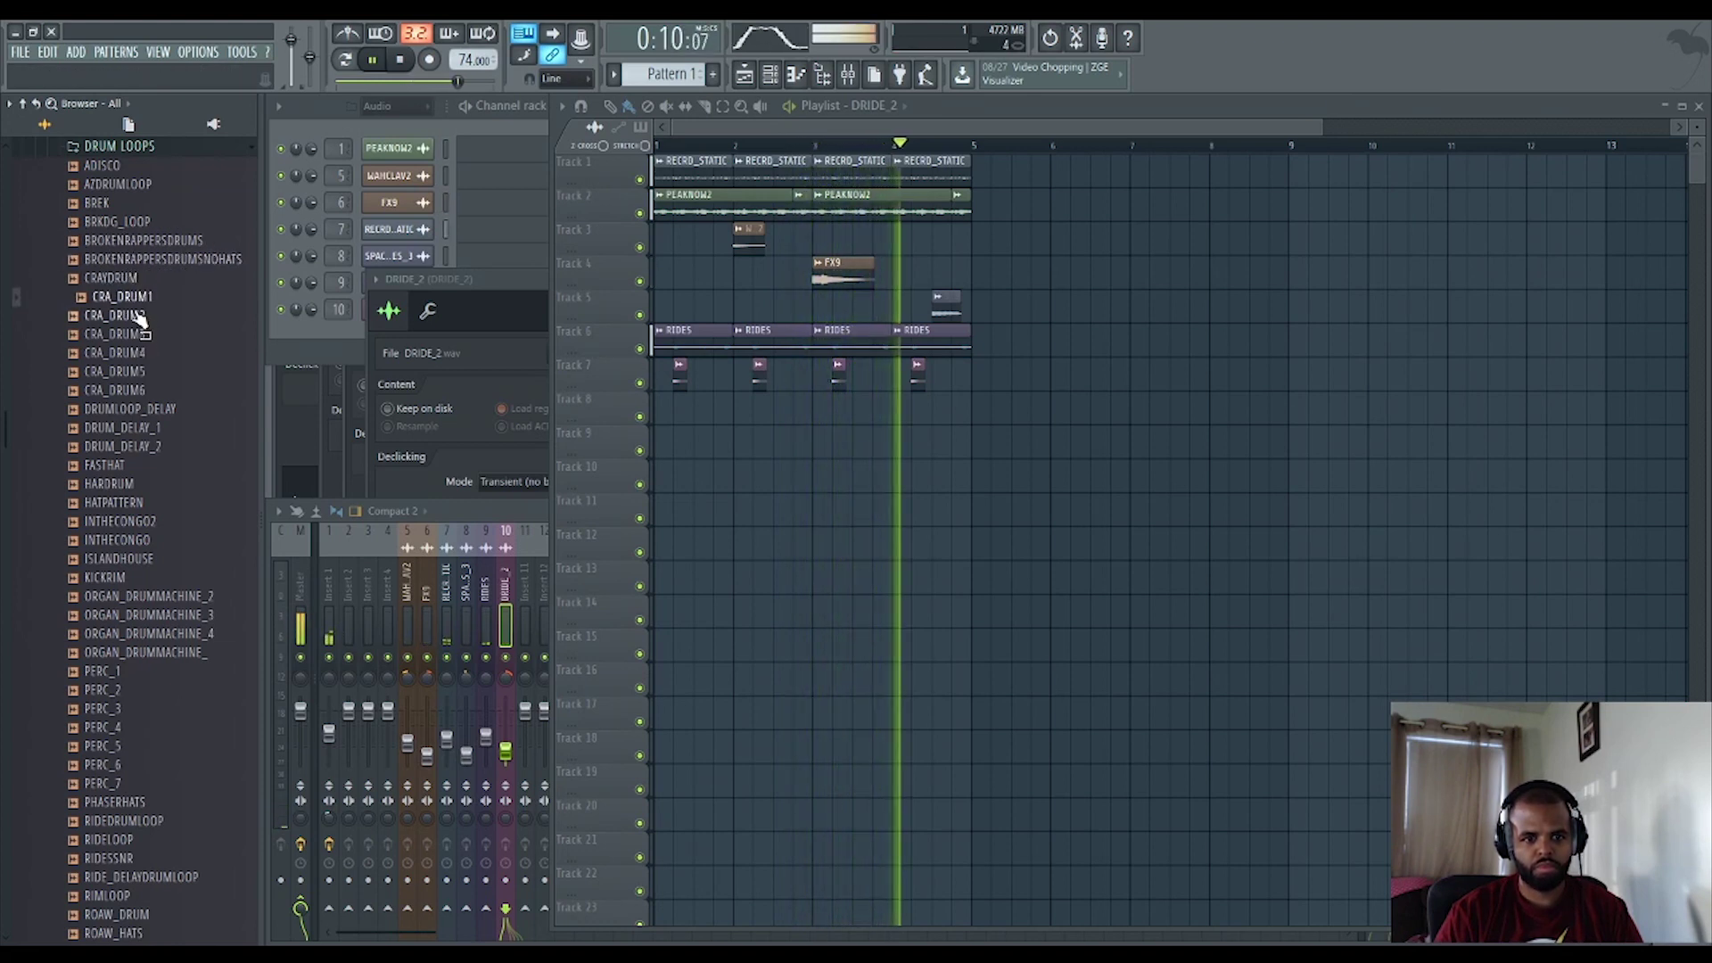
left_click(143, 315)
left_click_drag(130, 296, 732, 432)
Time-stretch the CRA_DRUM1 clip to two bars and route its channel to mixer track 11 with a slightly lowered fader.
key("space")
left_click(360, 353)
left_click(403, 342)
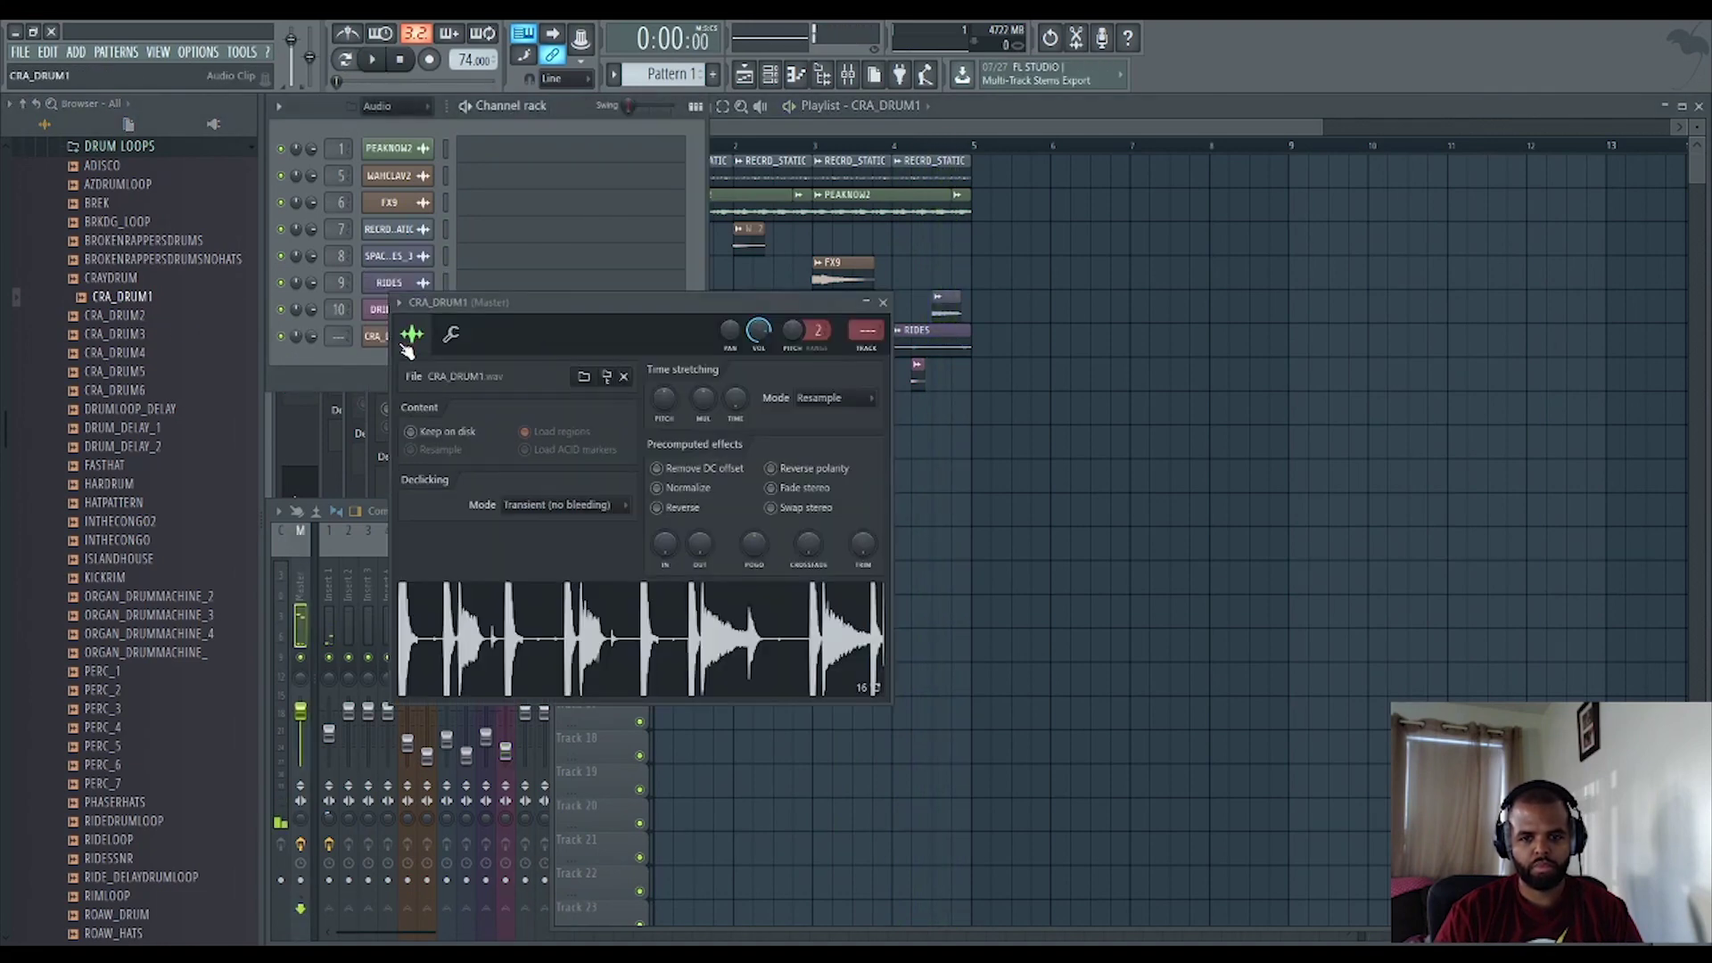
left_click_drag(733, 332, 750, 512)
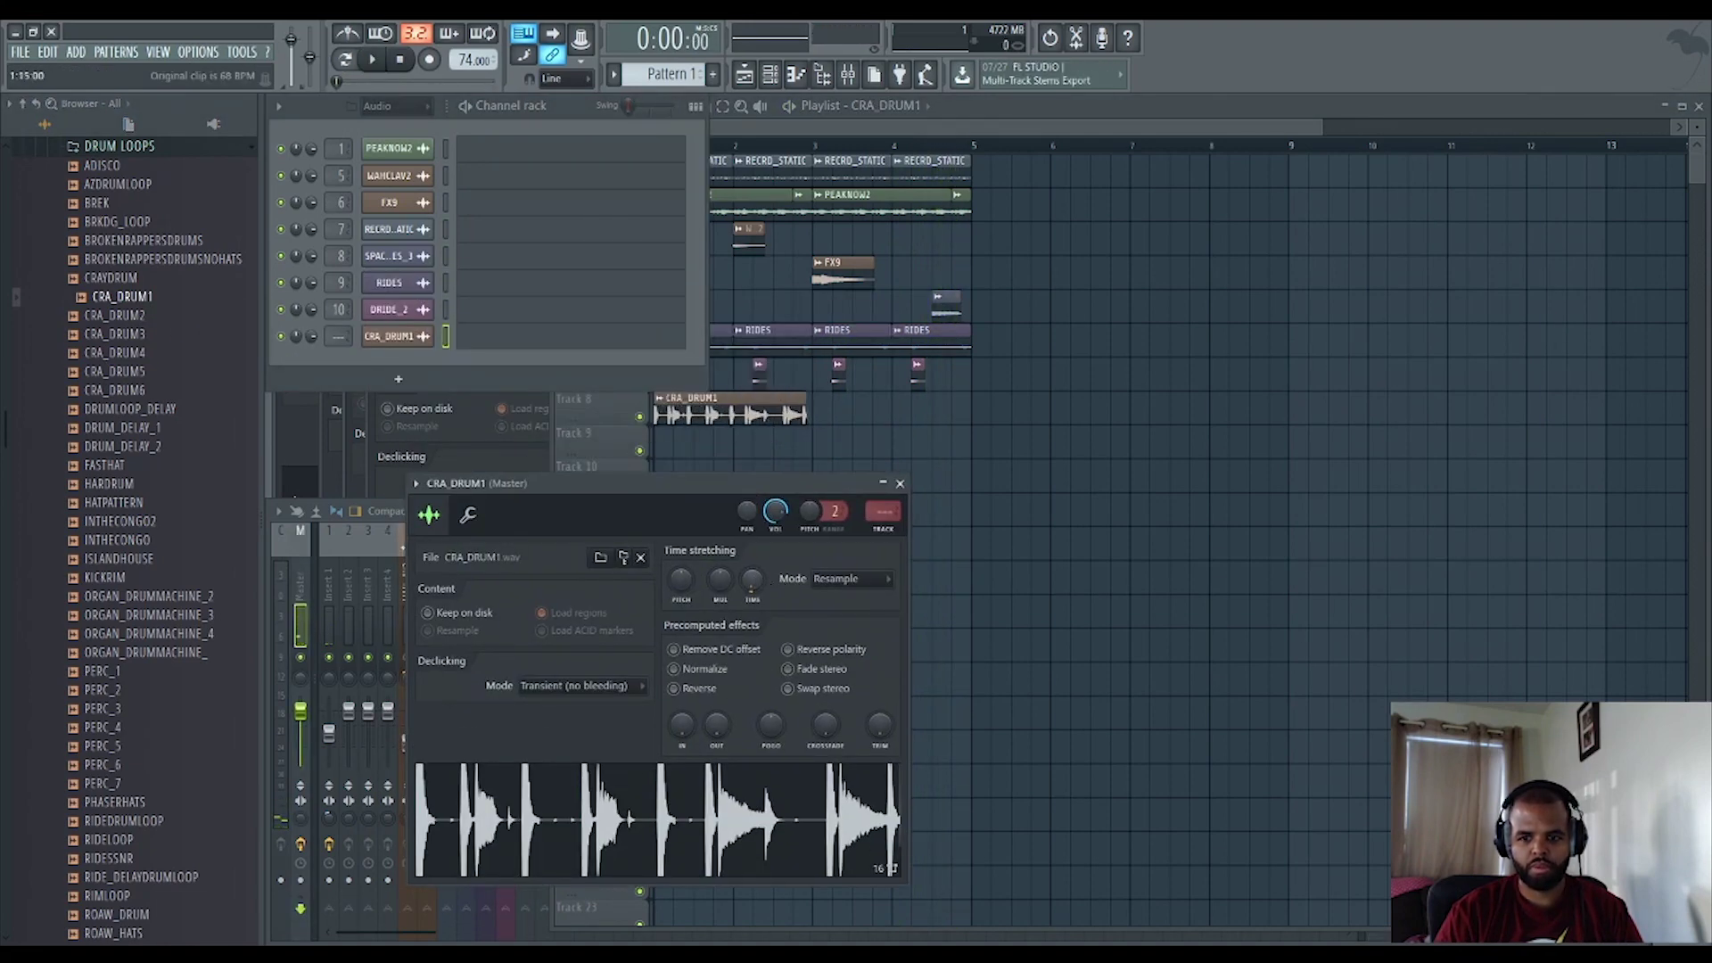
key("ctrl+l")
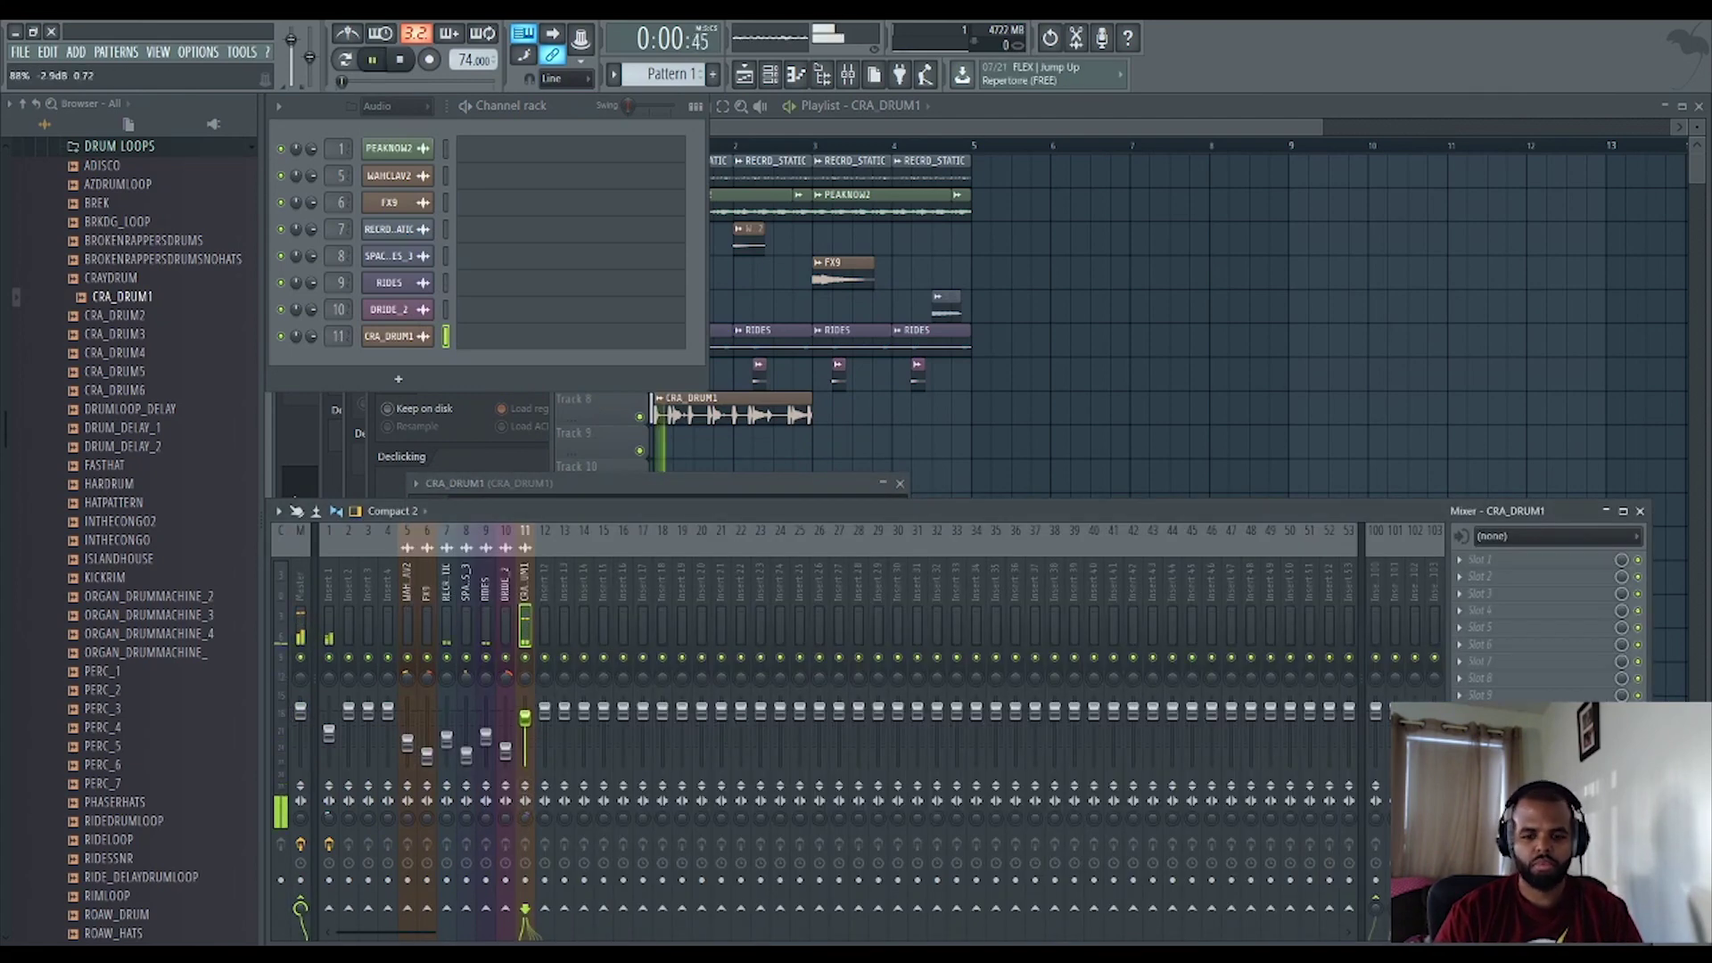
Place a second two-bar CRA_DRUM1 clip on Track 8 at bar 3 and mute the RIDES track.
left_click(970, 413)
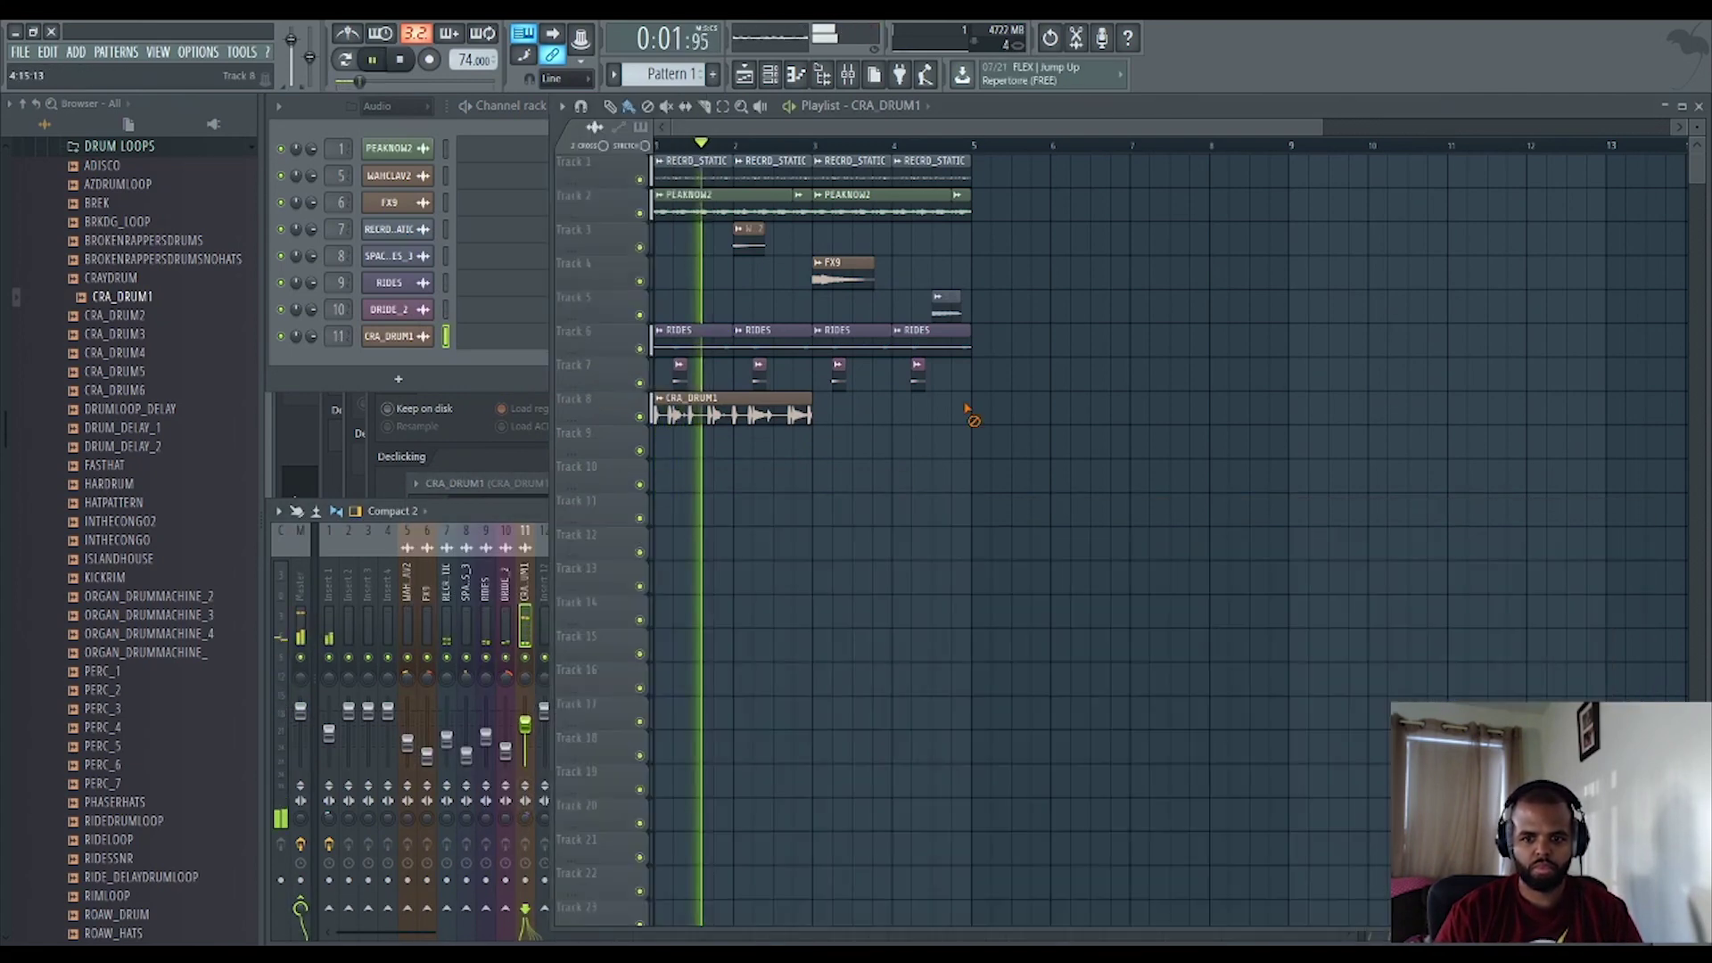
left_click(815, 414)
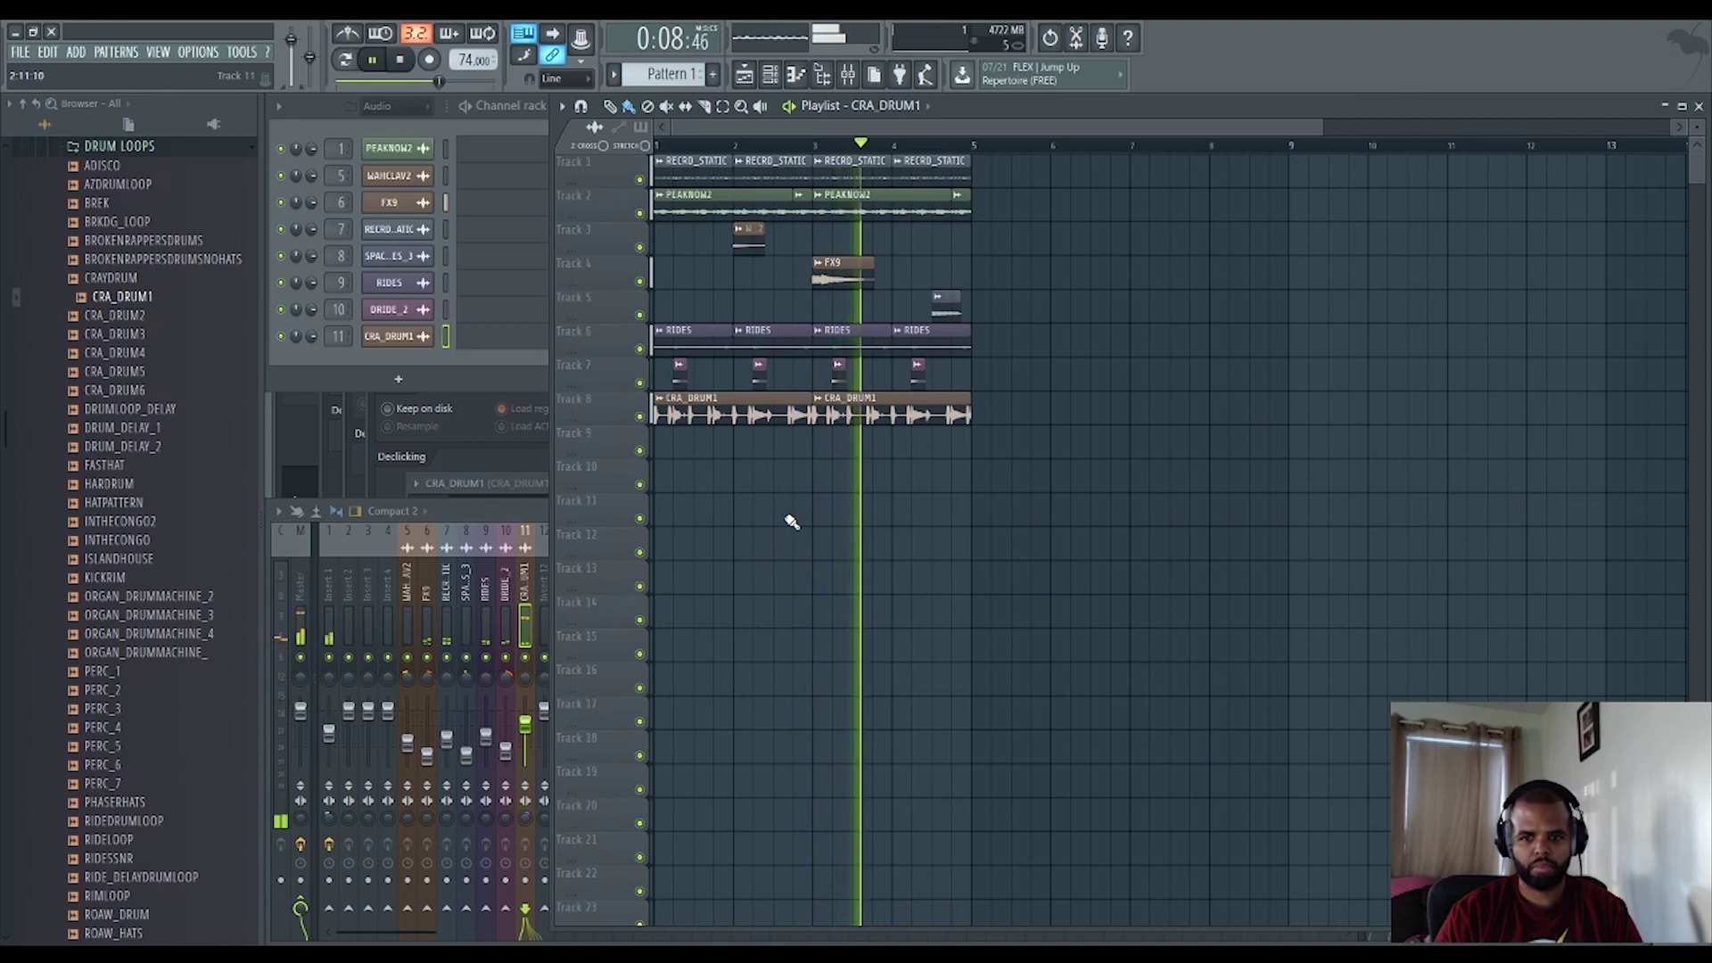
left_click(640, 350)
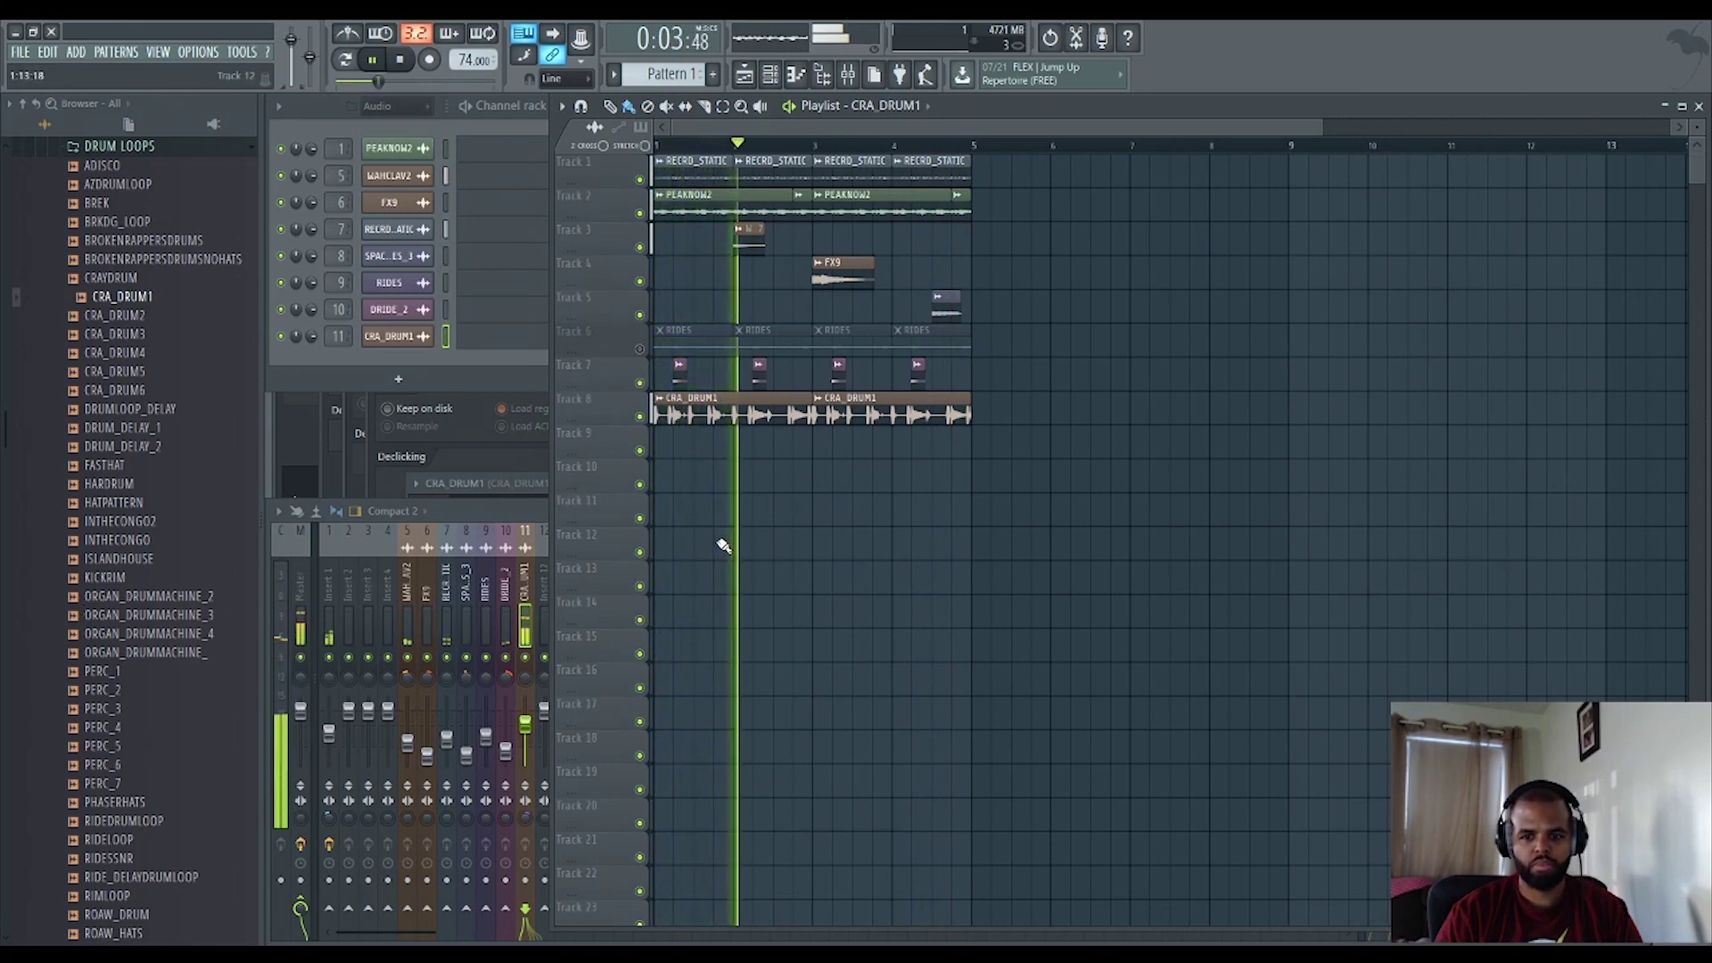
Trim the first CRA_DRUM1 clip to exactly one bar and repeat the one-bar clip at bar 2 on Track 8.
key("space")
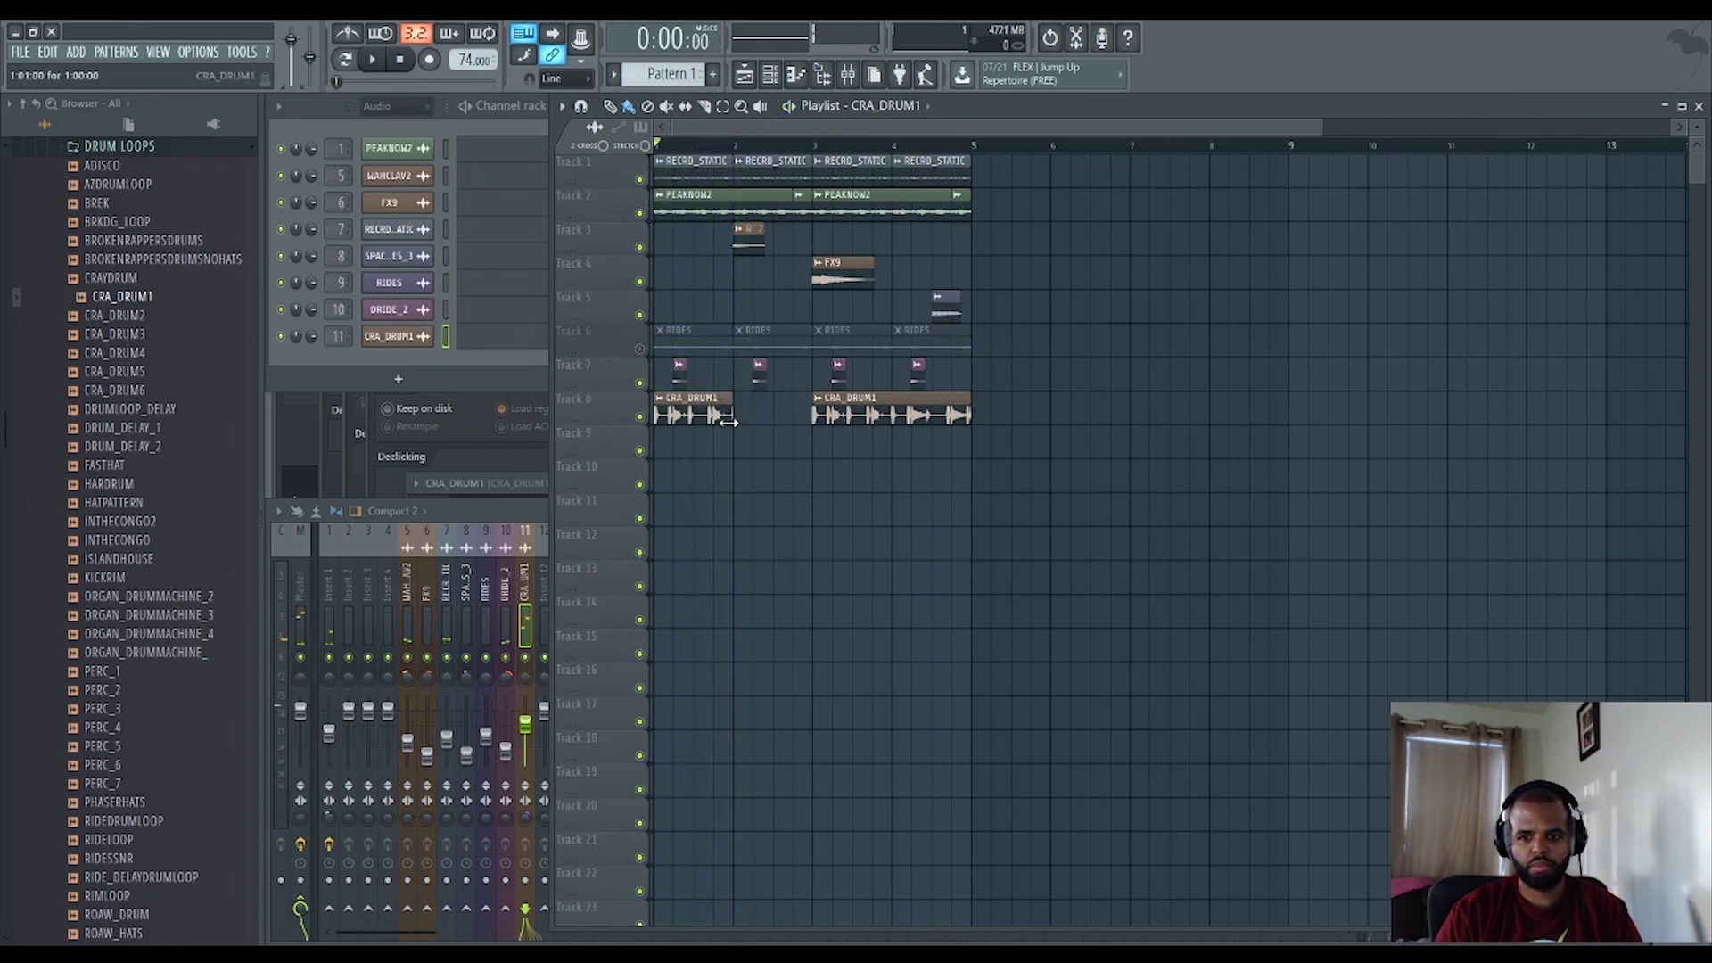
scroll(728, 422, "up", 6)
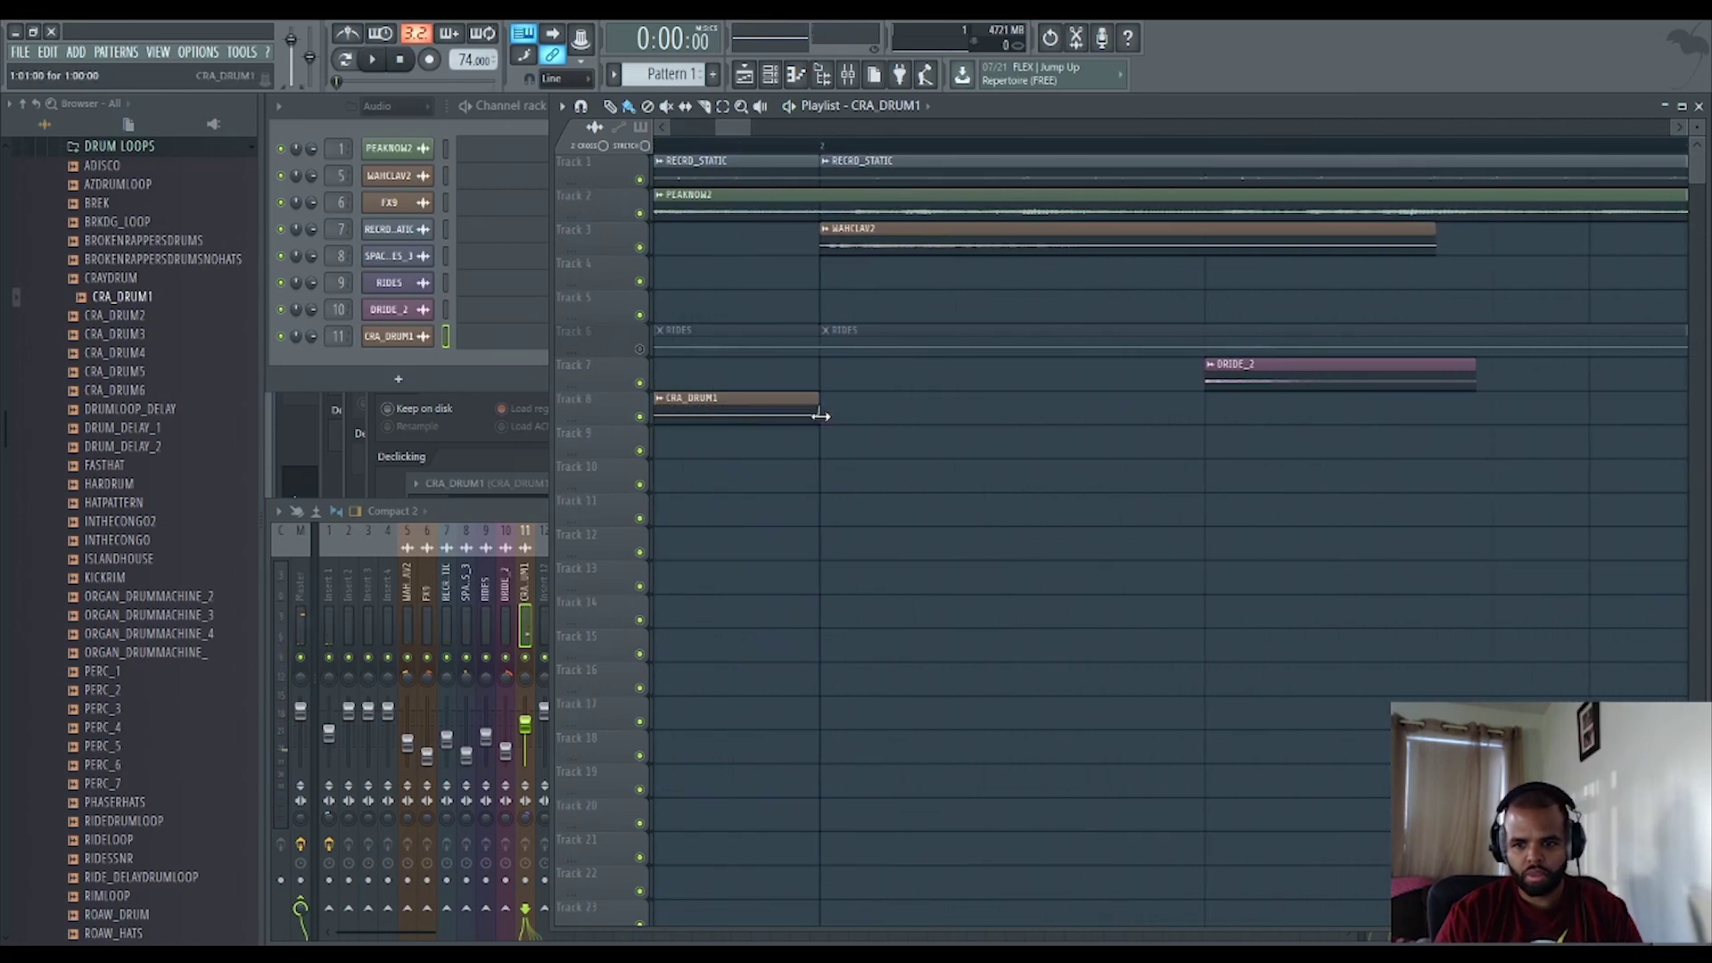
scroll(734, 127, "up", 4)
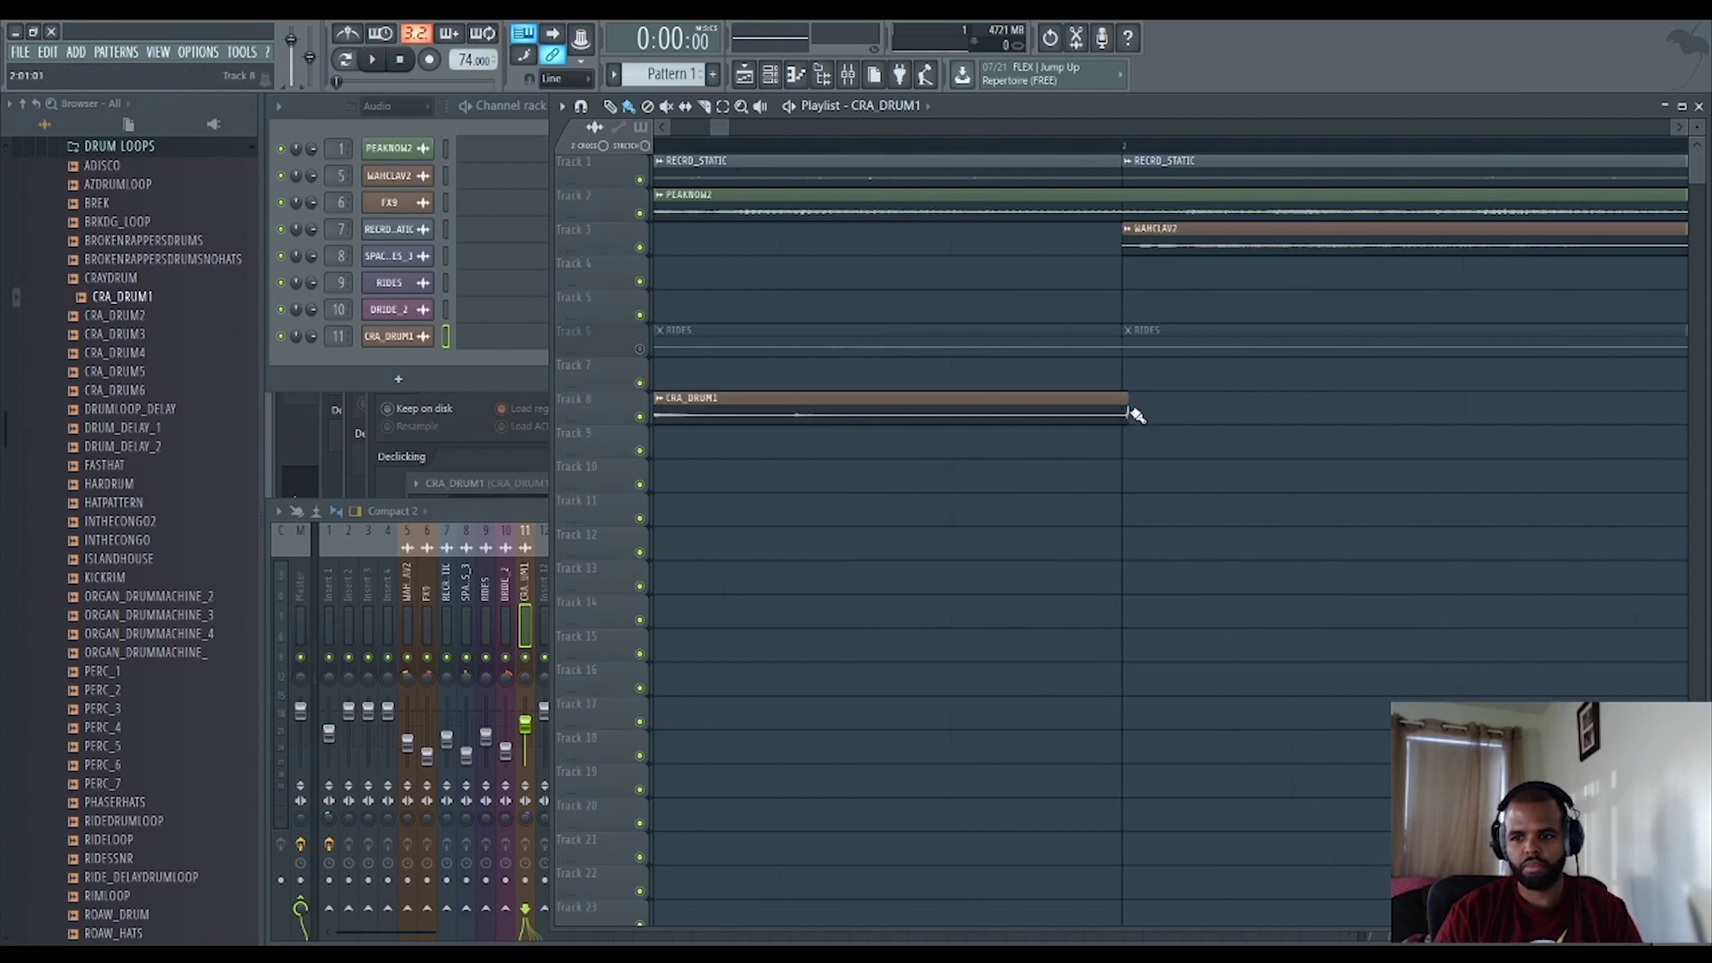
scroll(1115, 562, "down", 4)
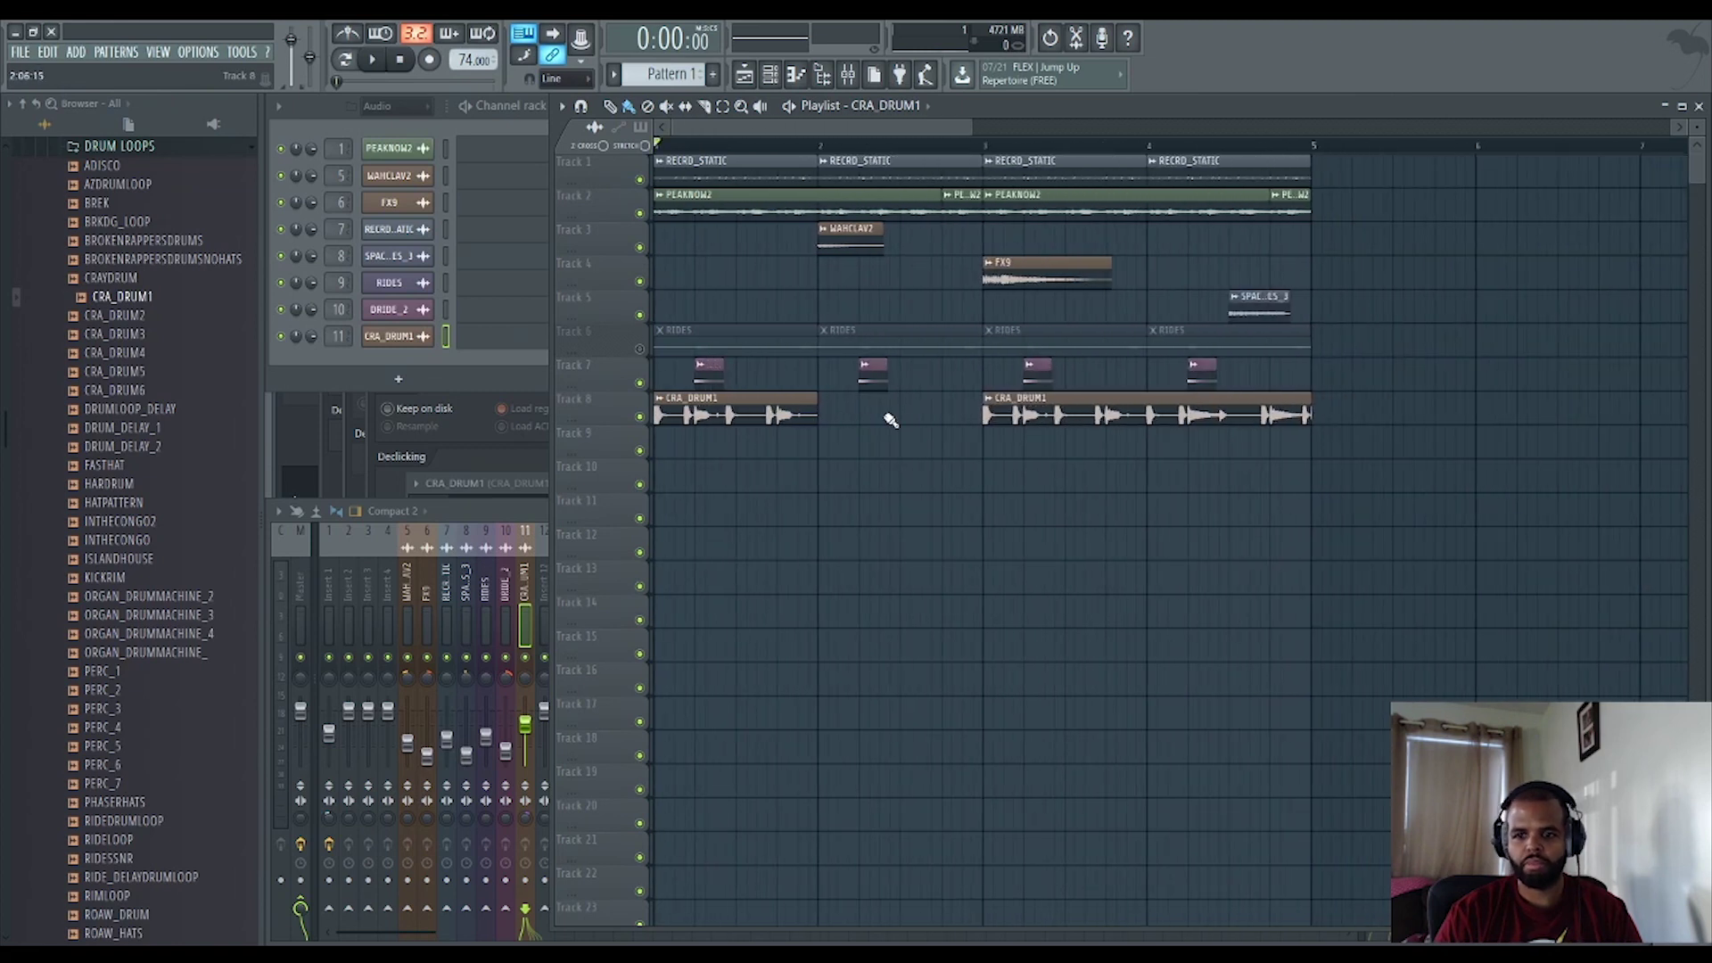
key("space")
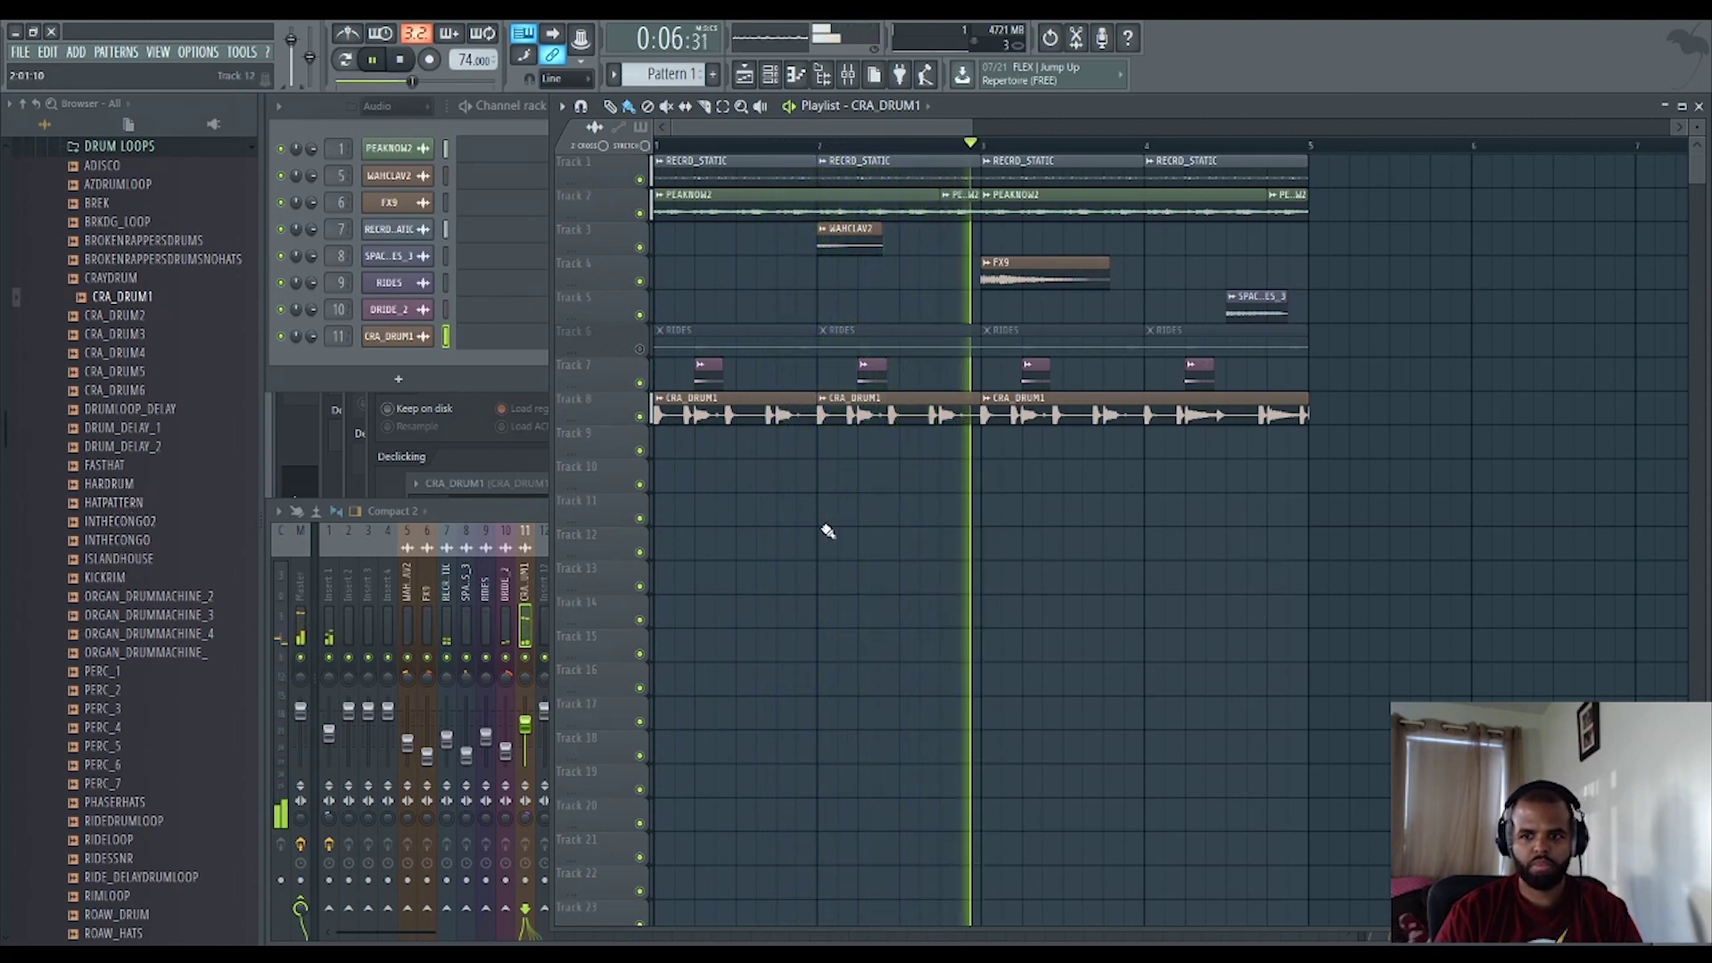
Mute the PEAKNOW2 track and swap the DRUM LOOPS folder for the EXTRAS folder of Beat Butcha - Steroid Pack Vol. 3.
left_click(640, 213)
scroll(210, 515, "up", 8)
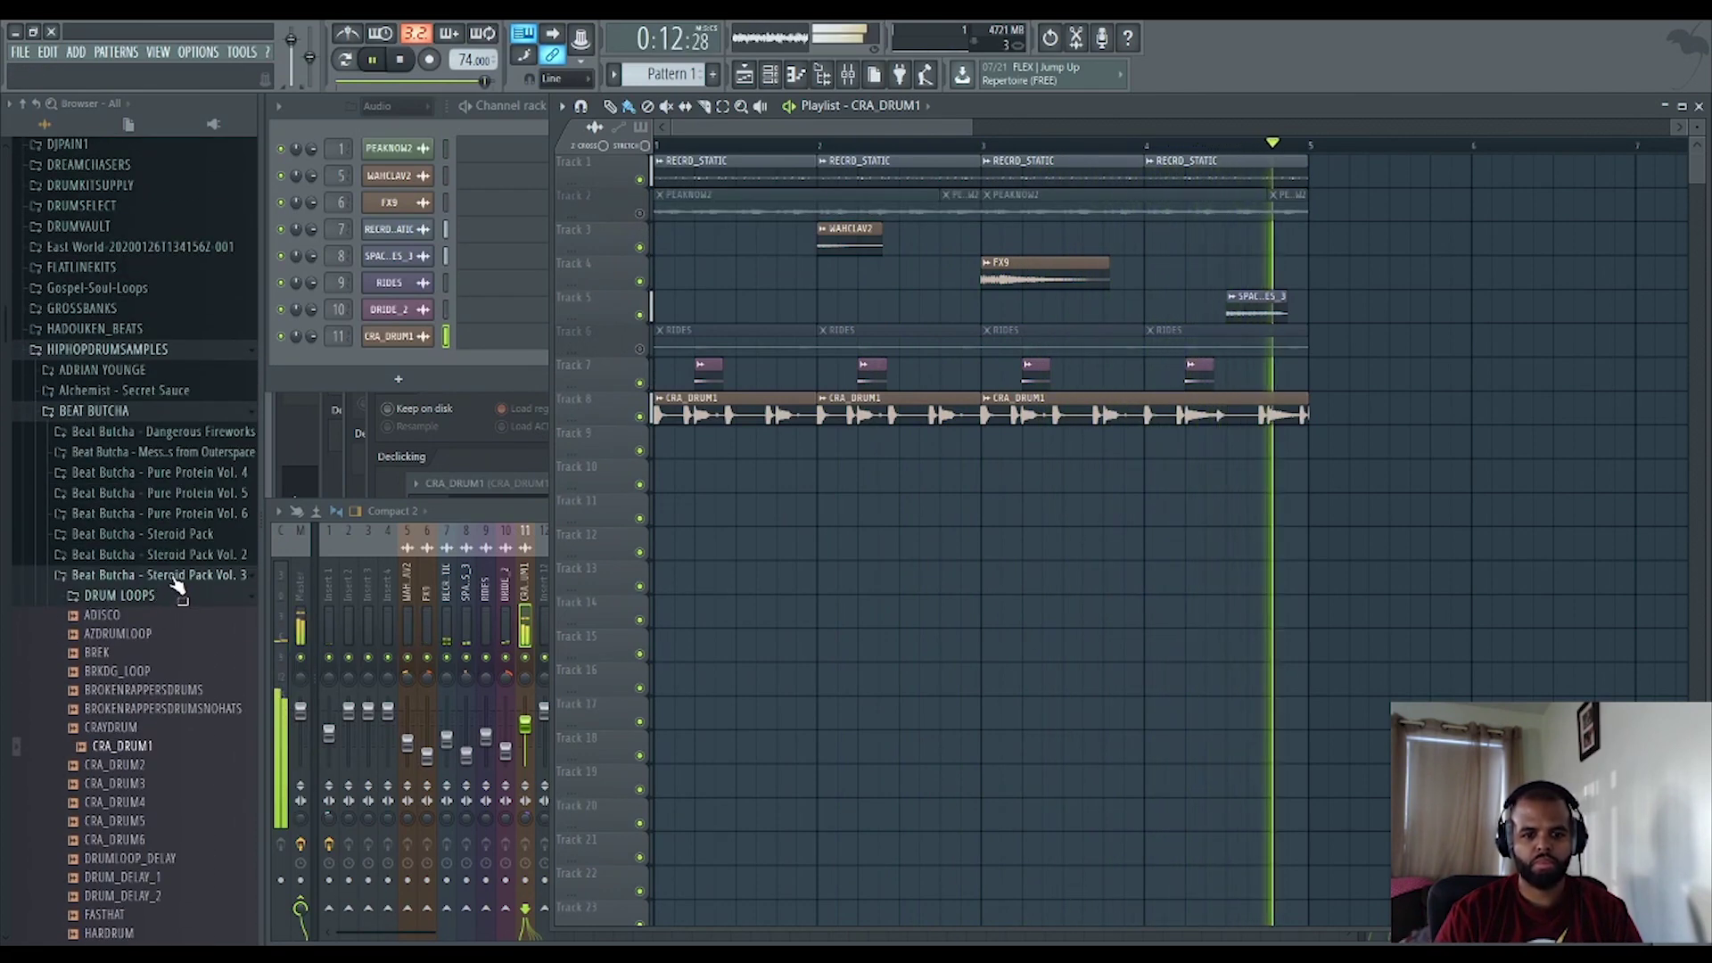
left_click(134, 596)
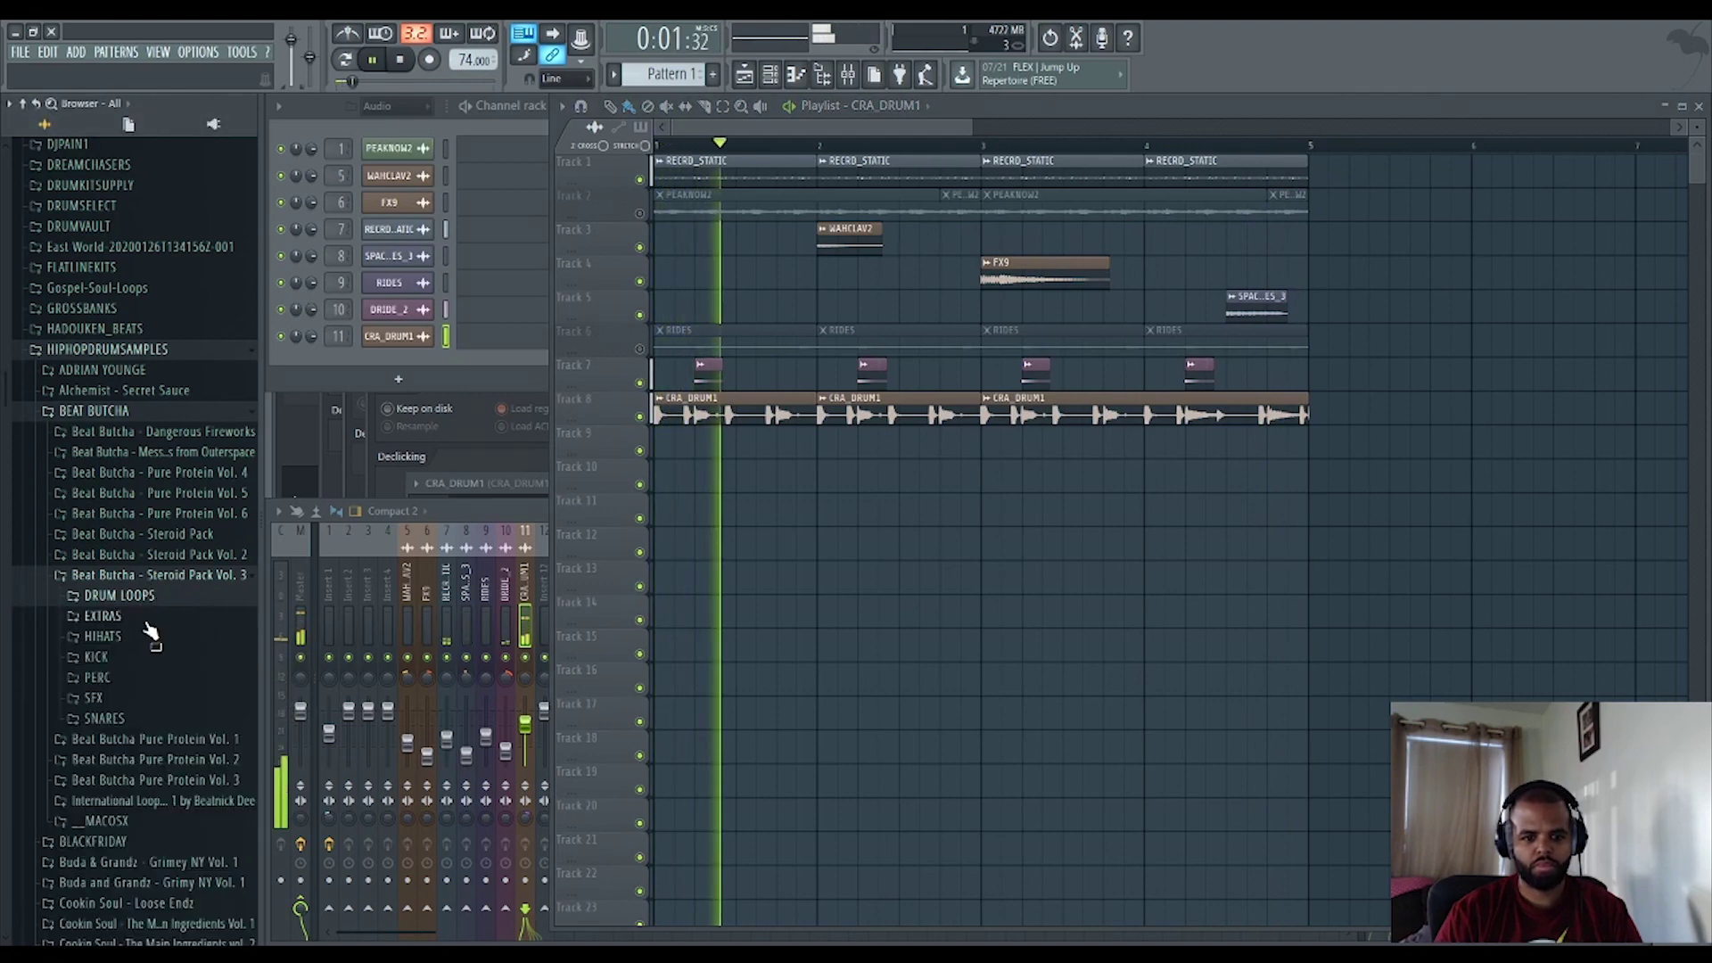
left_click(134, 618)
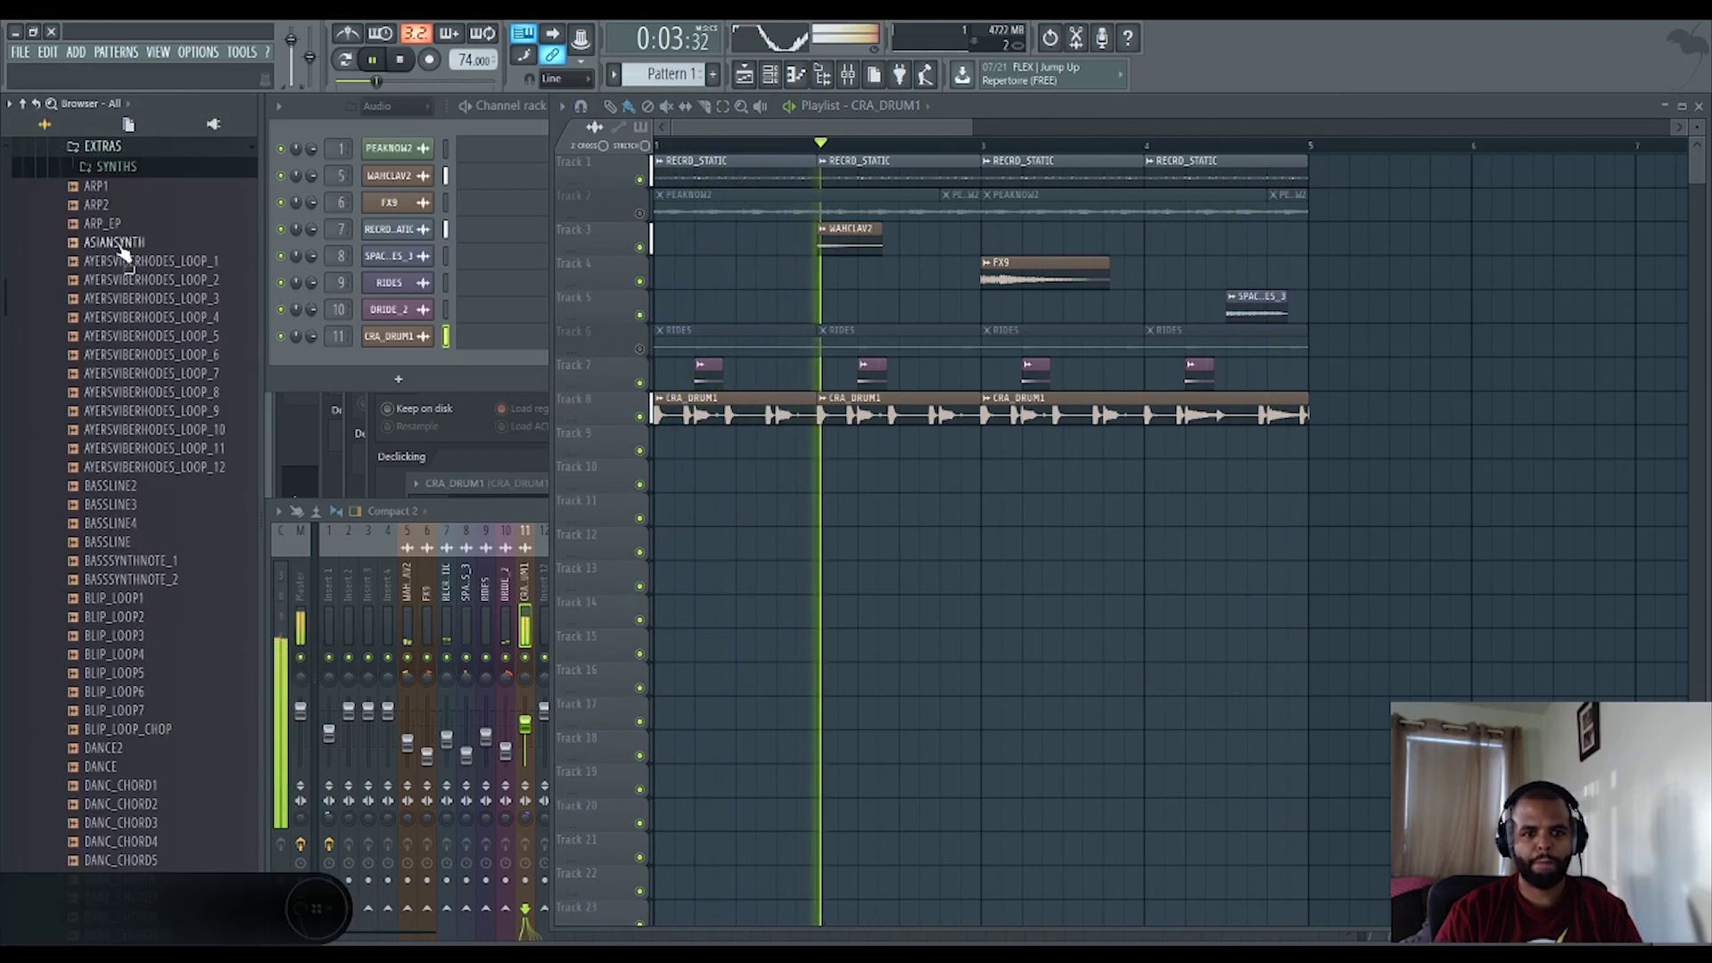
Stop playback and audition the melodic loops in the EXTRAS folder, from AYERSVIBERHODES and DANCE through FLUTE, NICECHORDS, PIANO_LOOP and PIMP_SYNTH.
key("space")
left_click(163, 279)
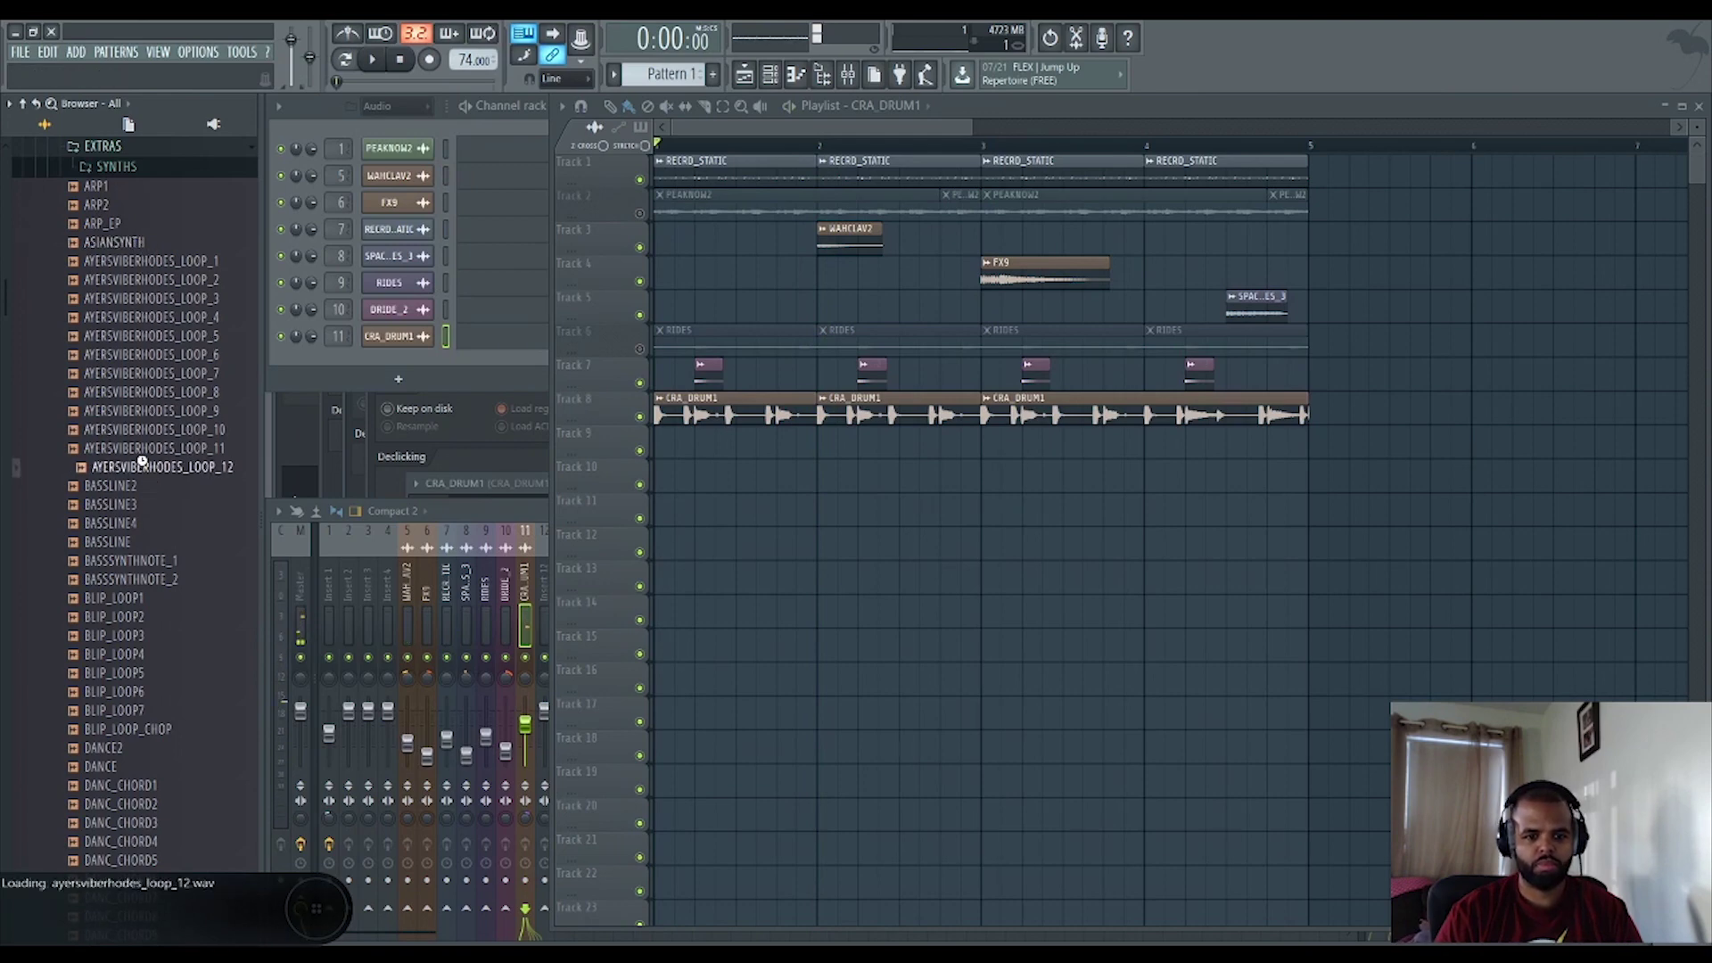
left_click(152, 581)
scroll(154, 576, "down", 4)
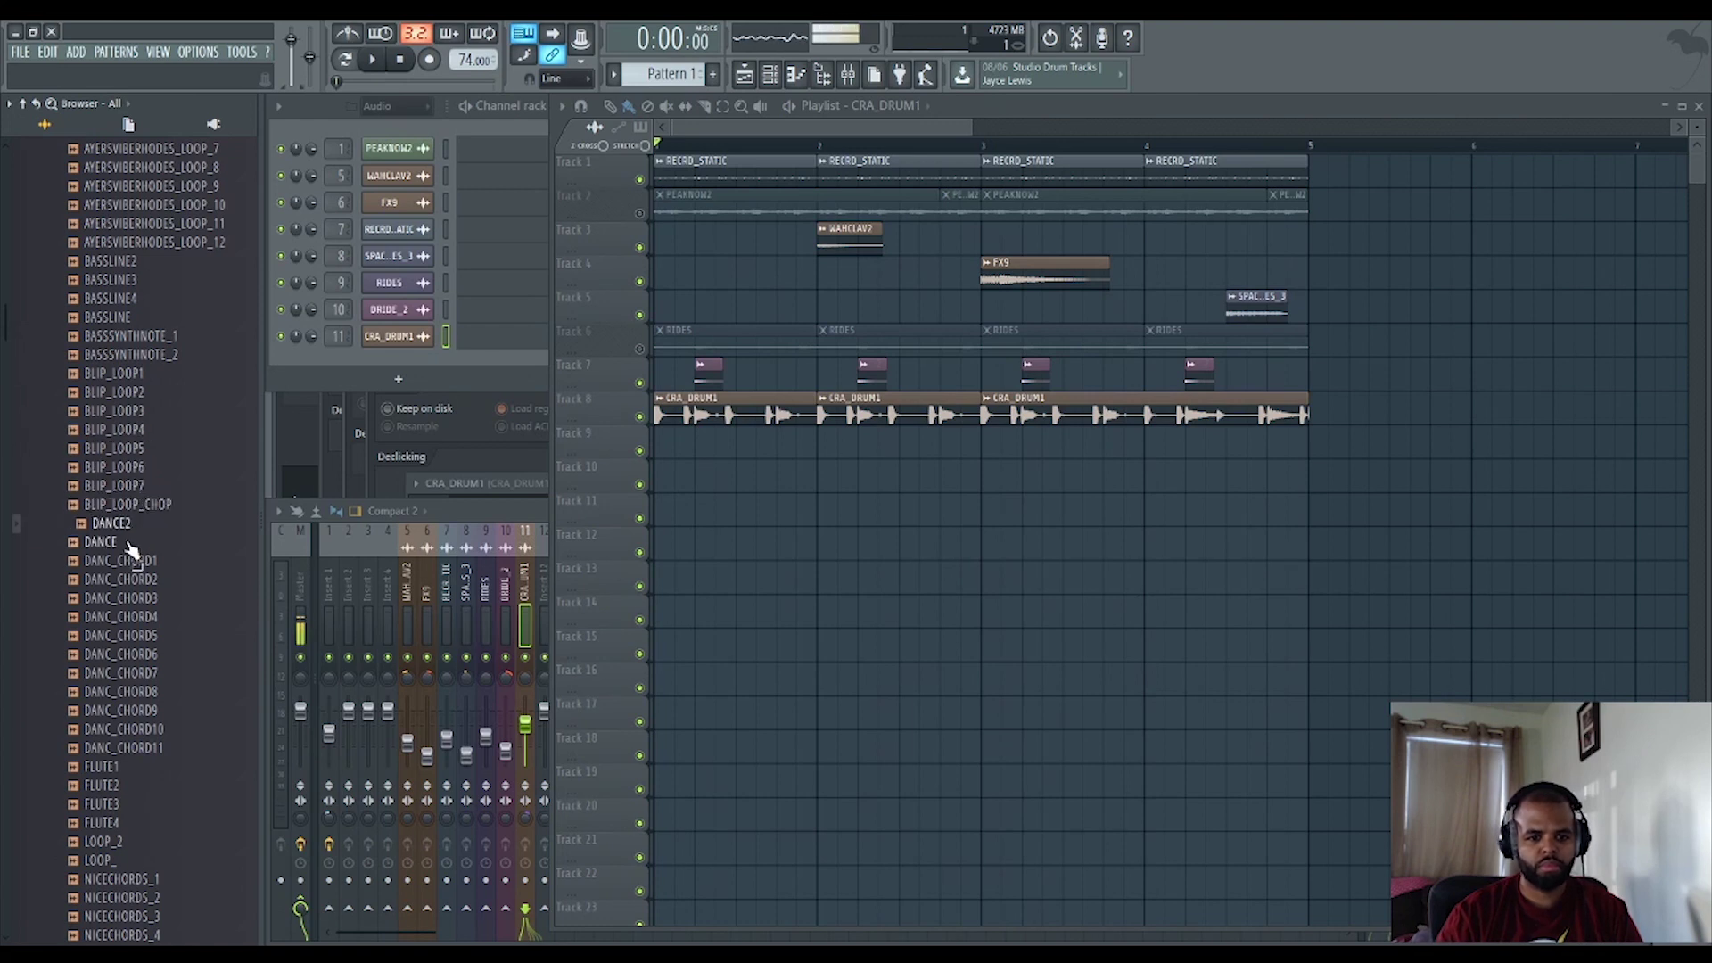
scroll(147, 794, "down", 6)
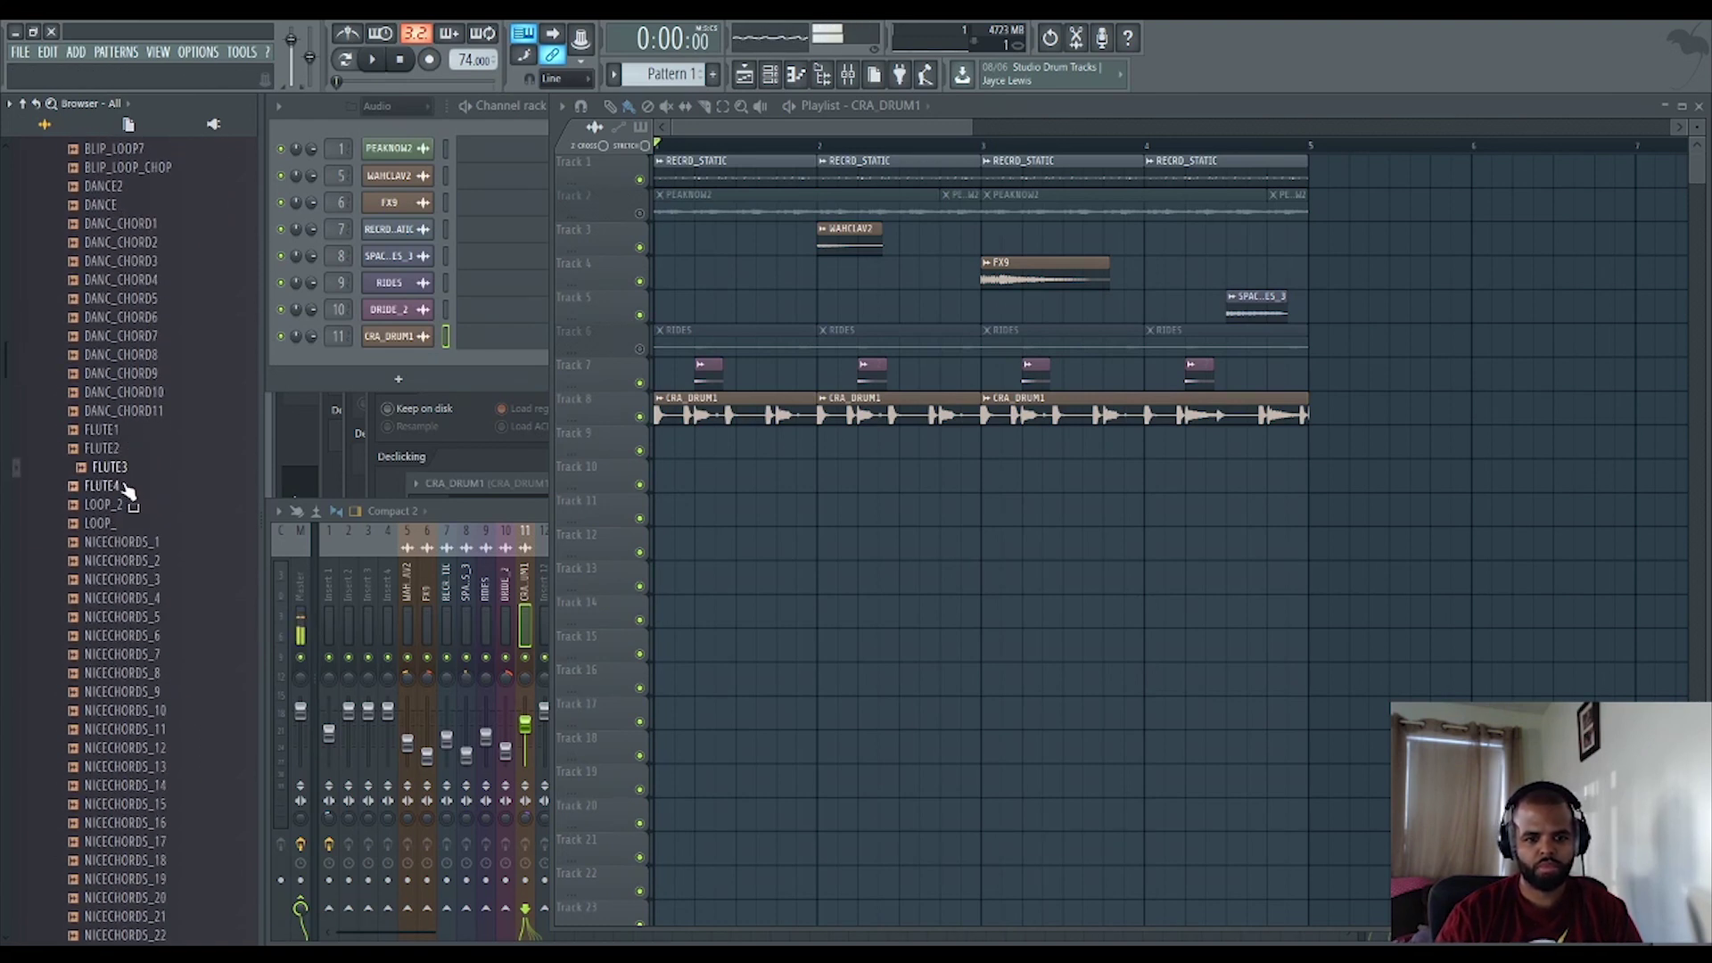
scroll(170, 692, "down", 10)
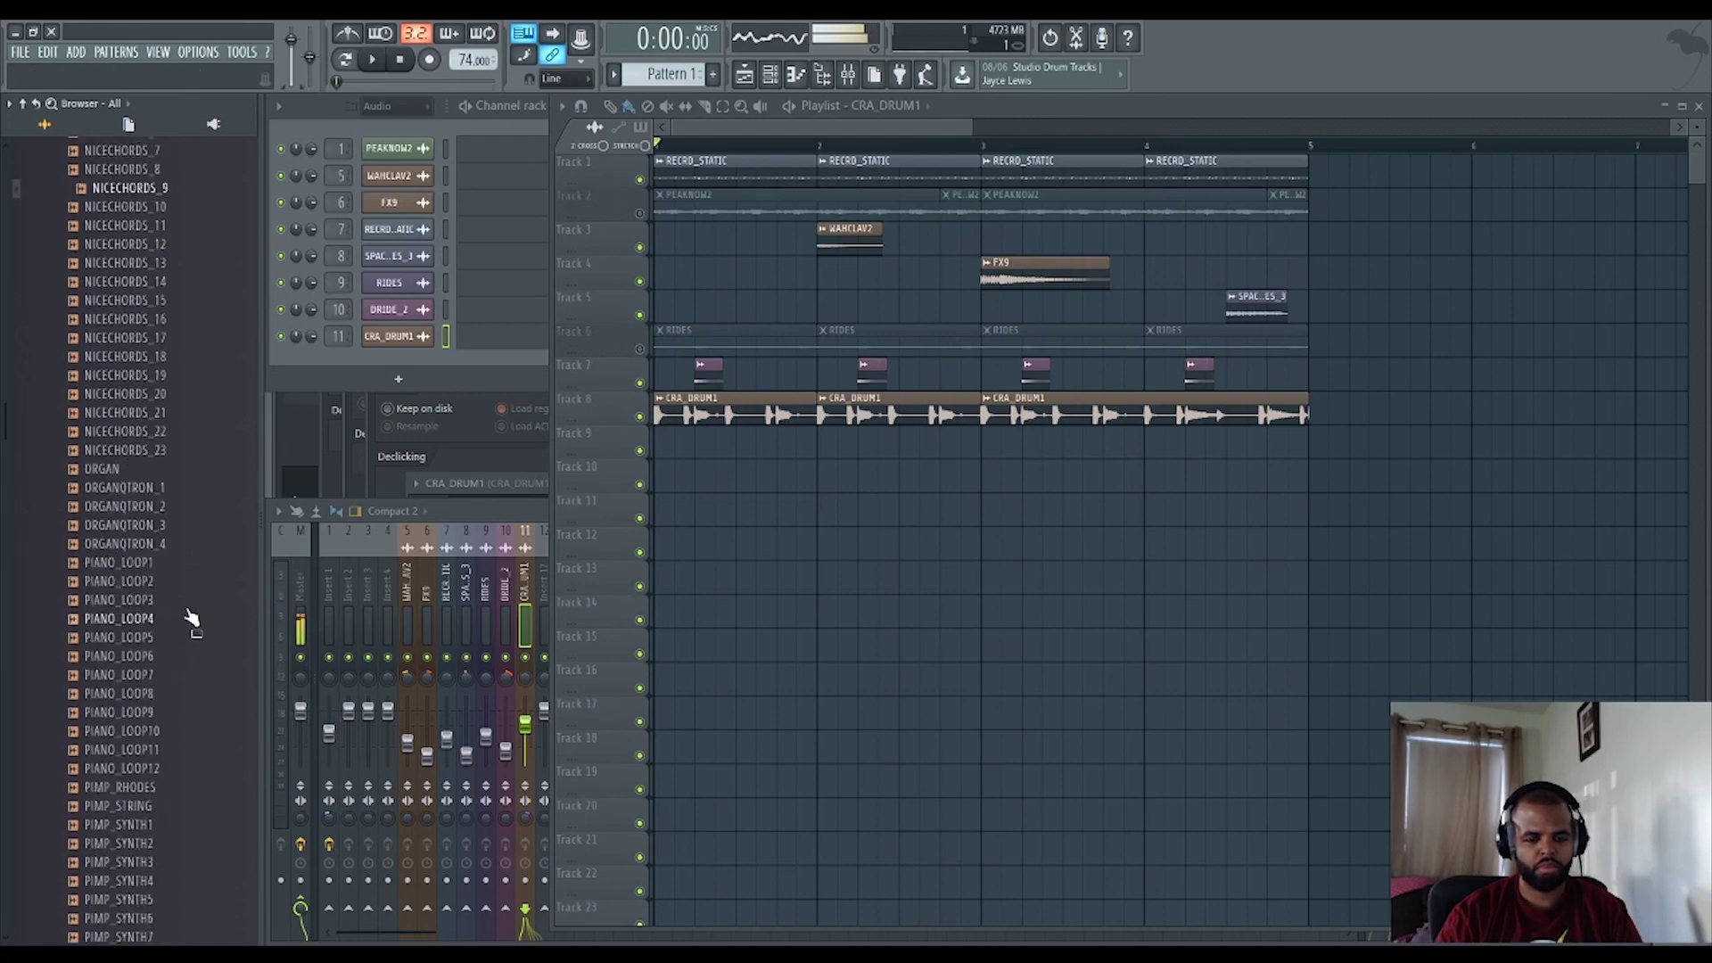
left_click(126, 338)
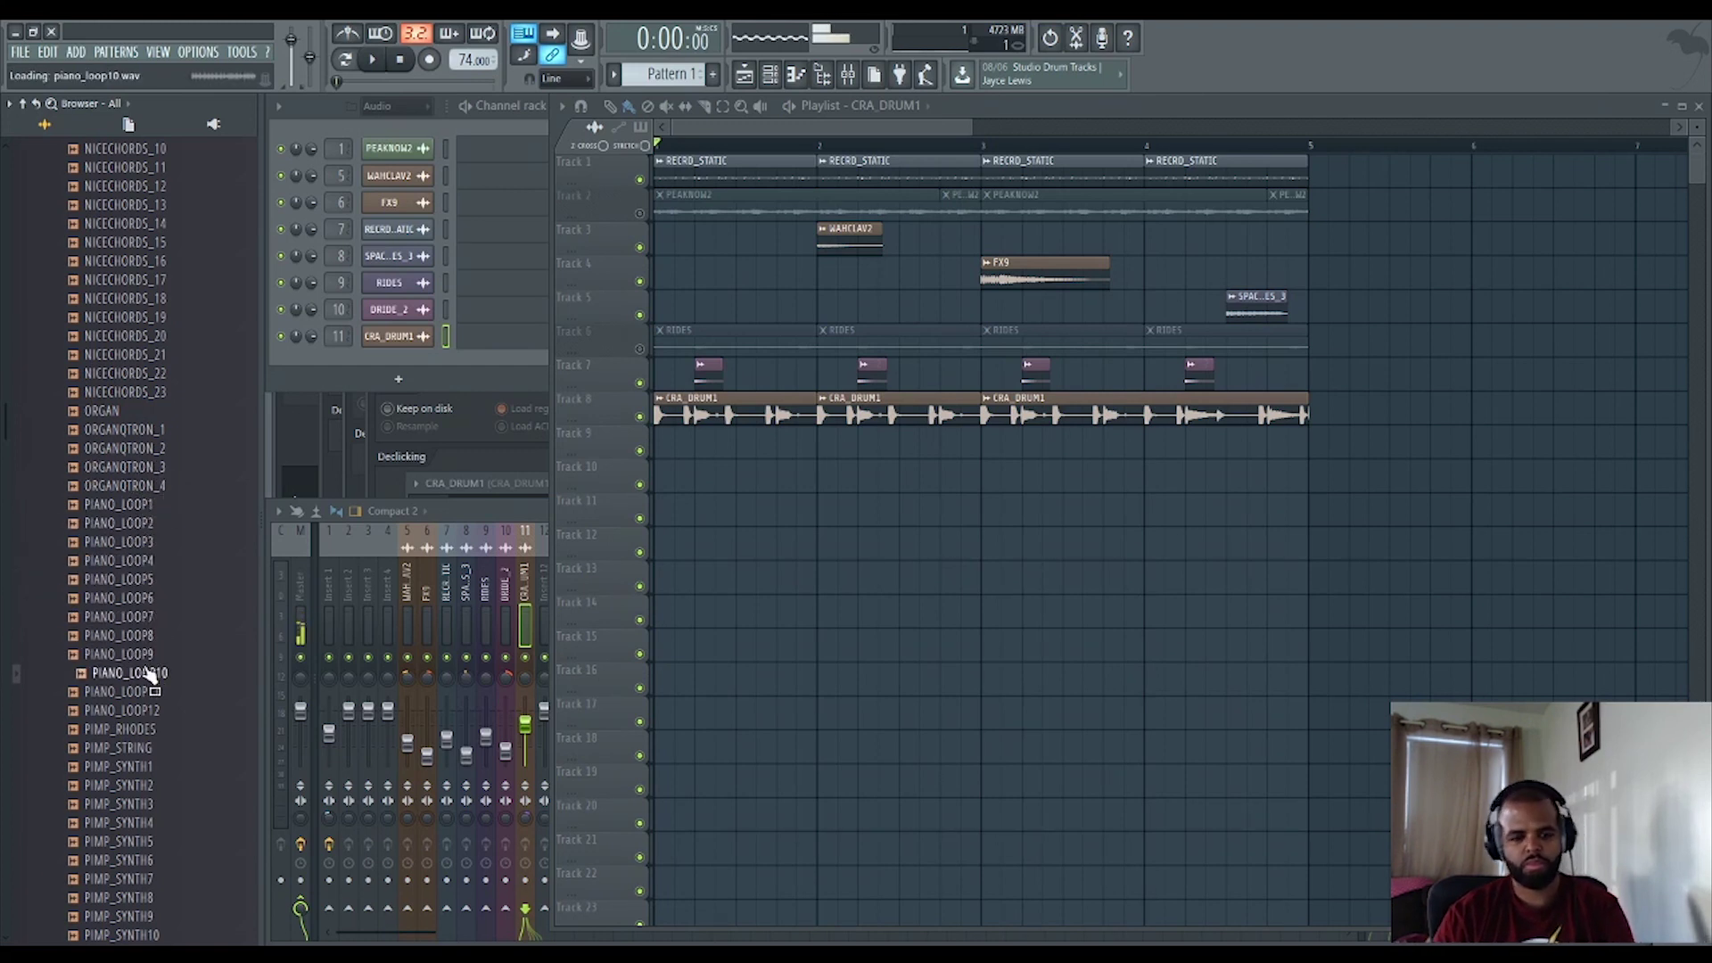
scroll(149, 676, "down", 4)
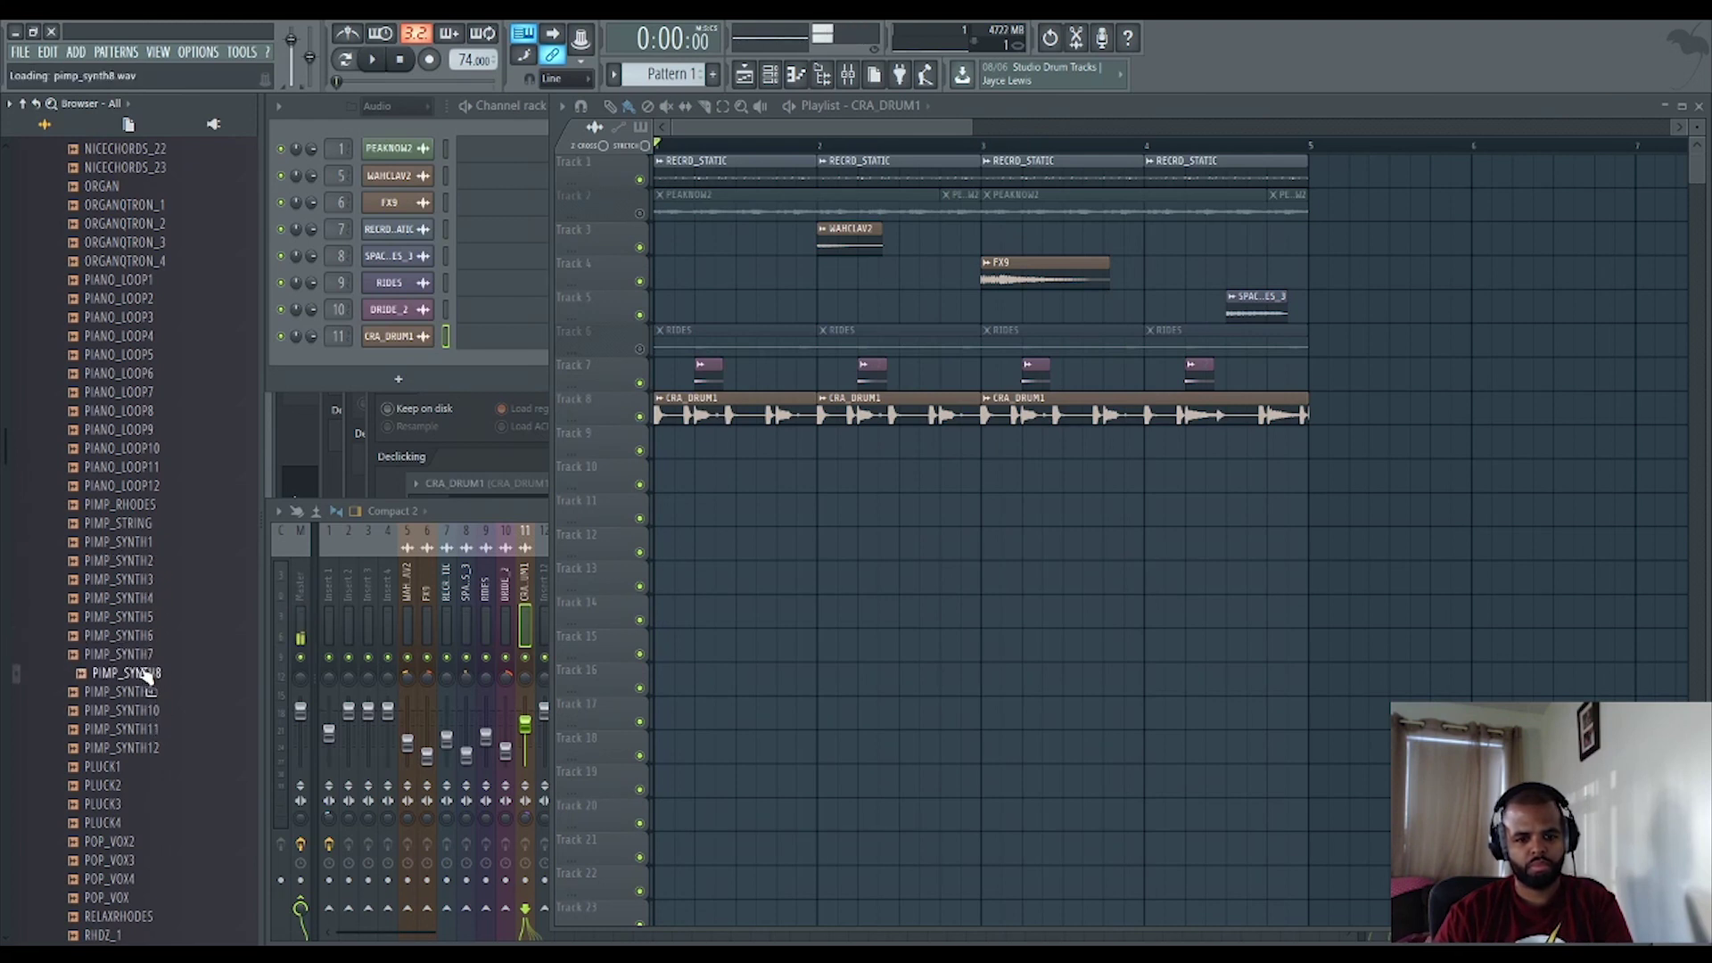
Try PIMP_SYNTH7 on Track 9 at bar 1, stretched to two bars and routed to mixer track 1.
left_click_drag(666, 440, 675, 441)
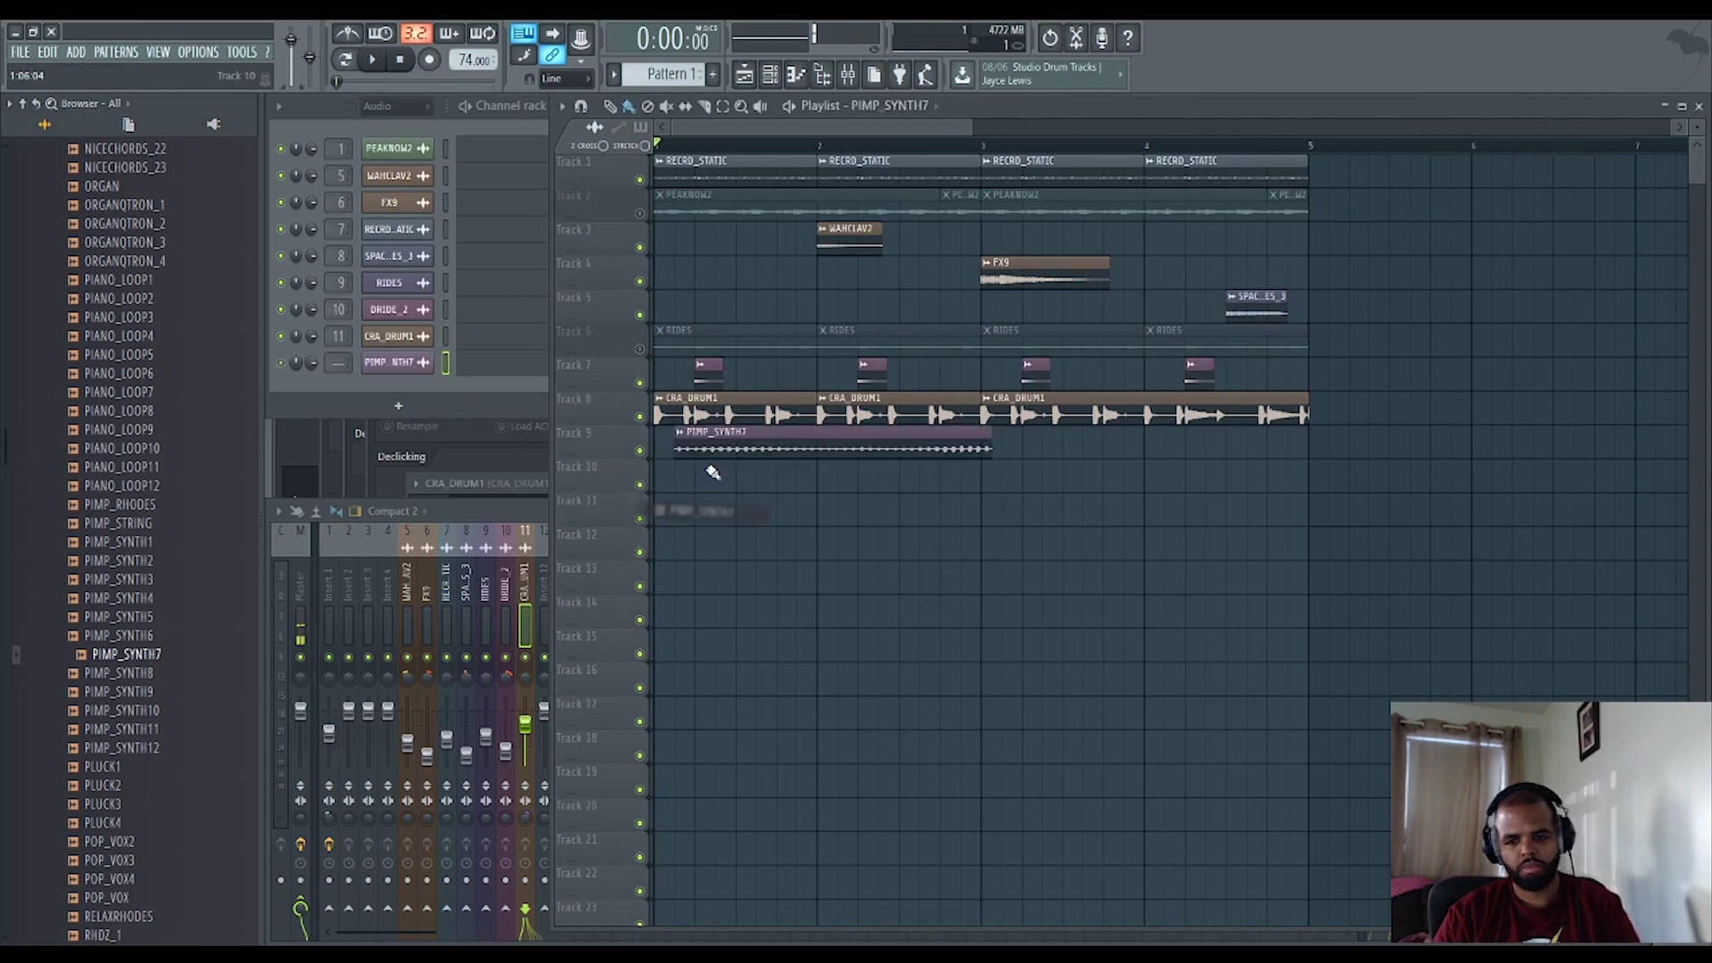
scroll(607, 404, "up", 2)
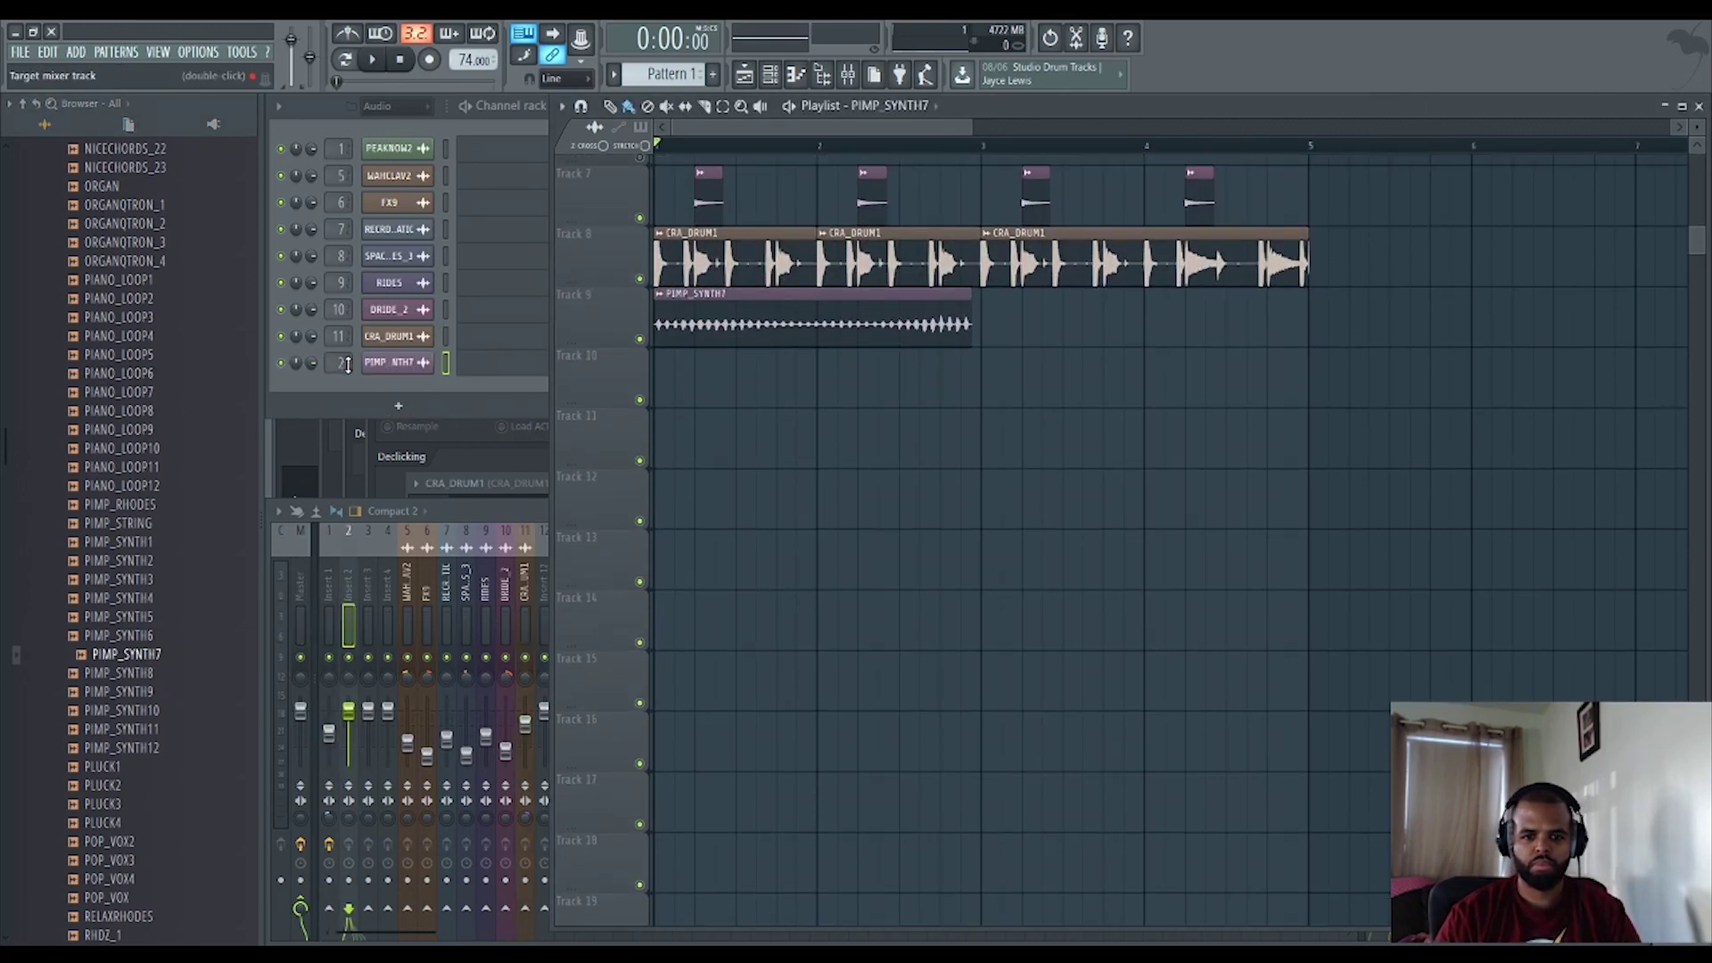
scroll(348, 364, "down", 1)
left_click(400, 365)
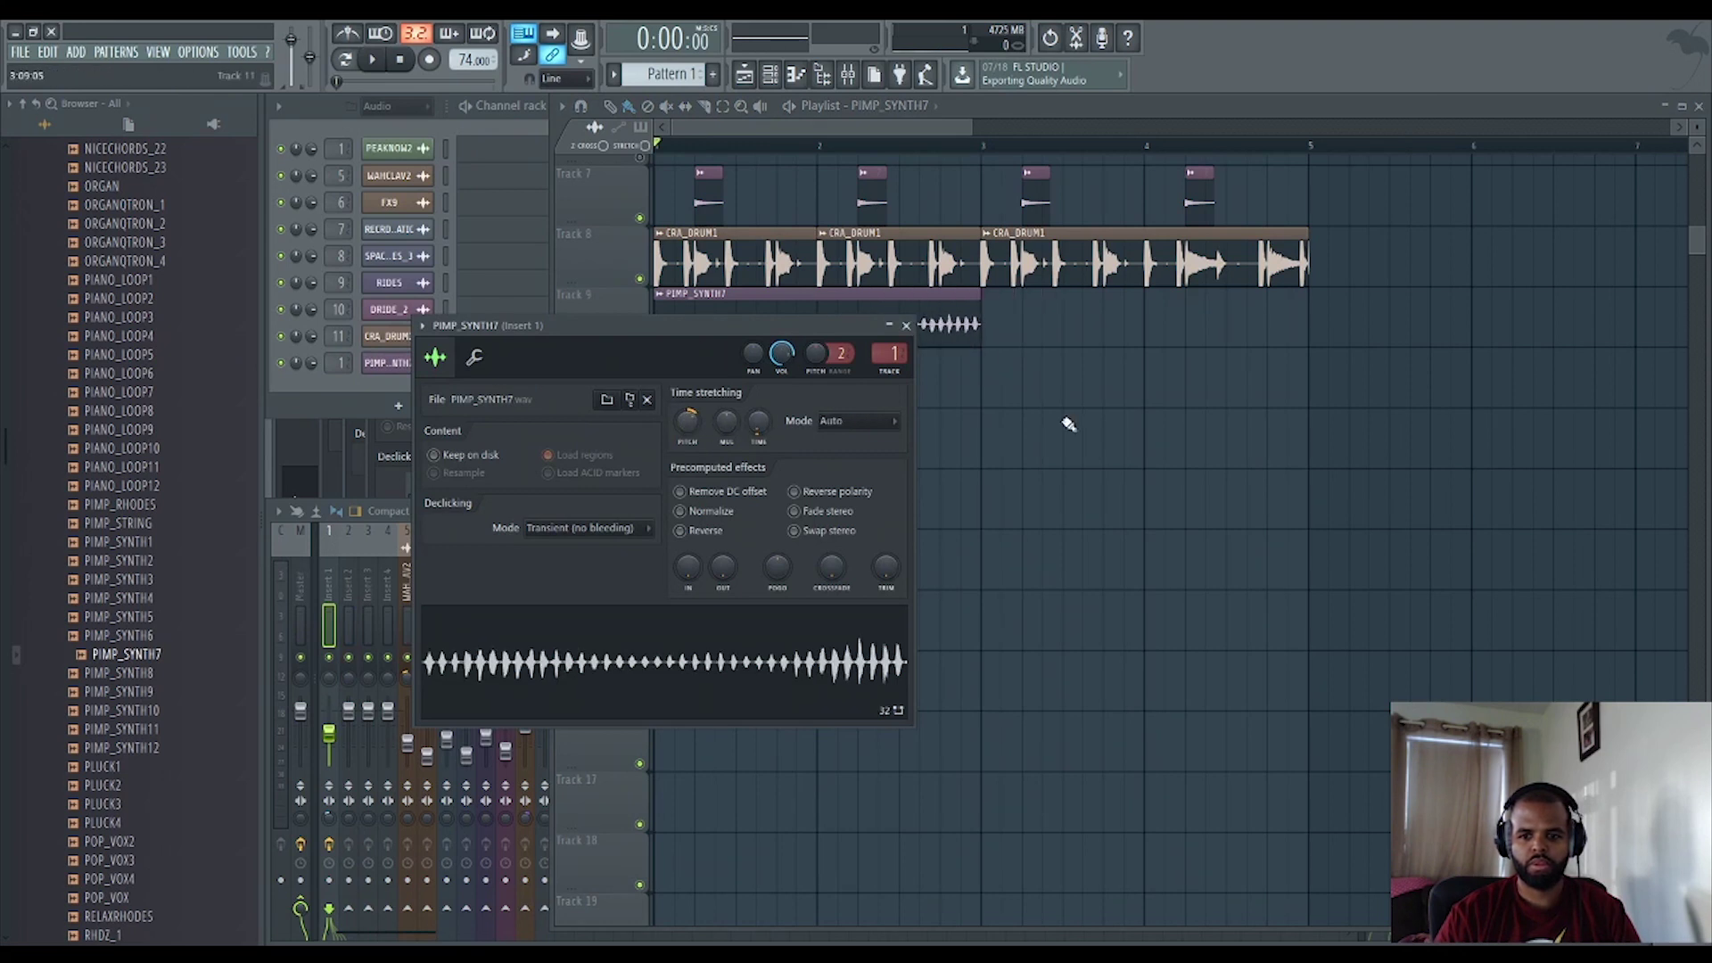
key("space")
left_click_drag(696, 326, 708, 443)
left_click(808, 389)
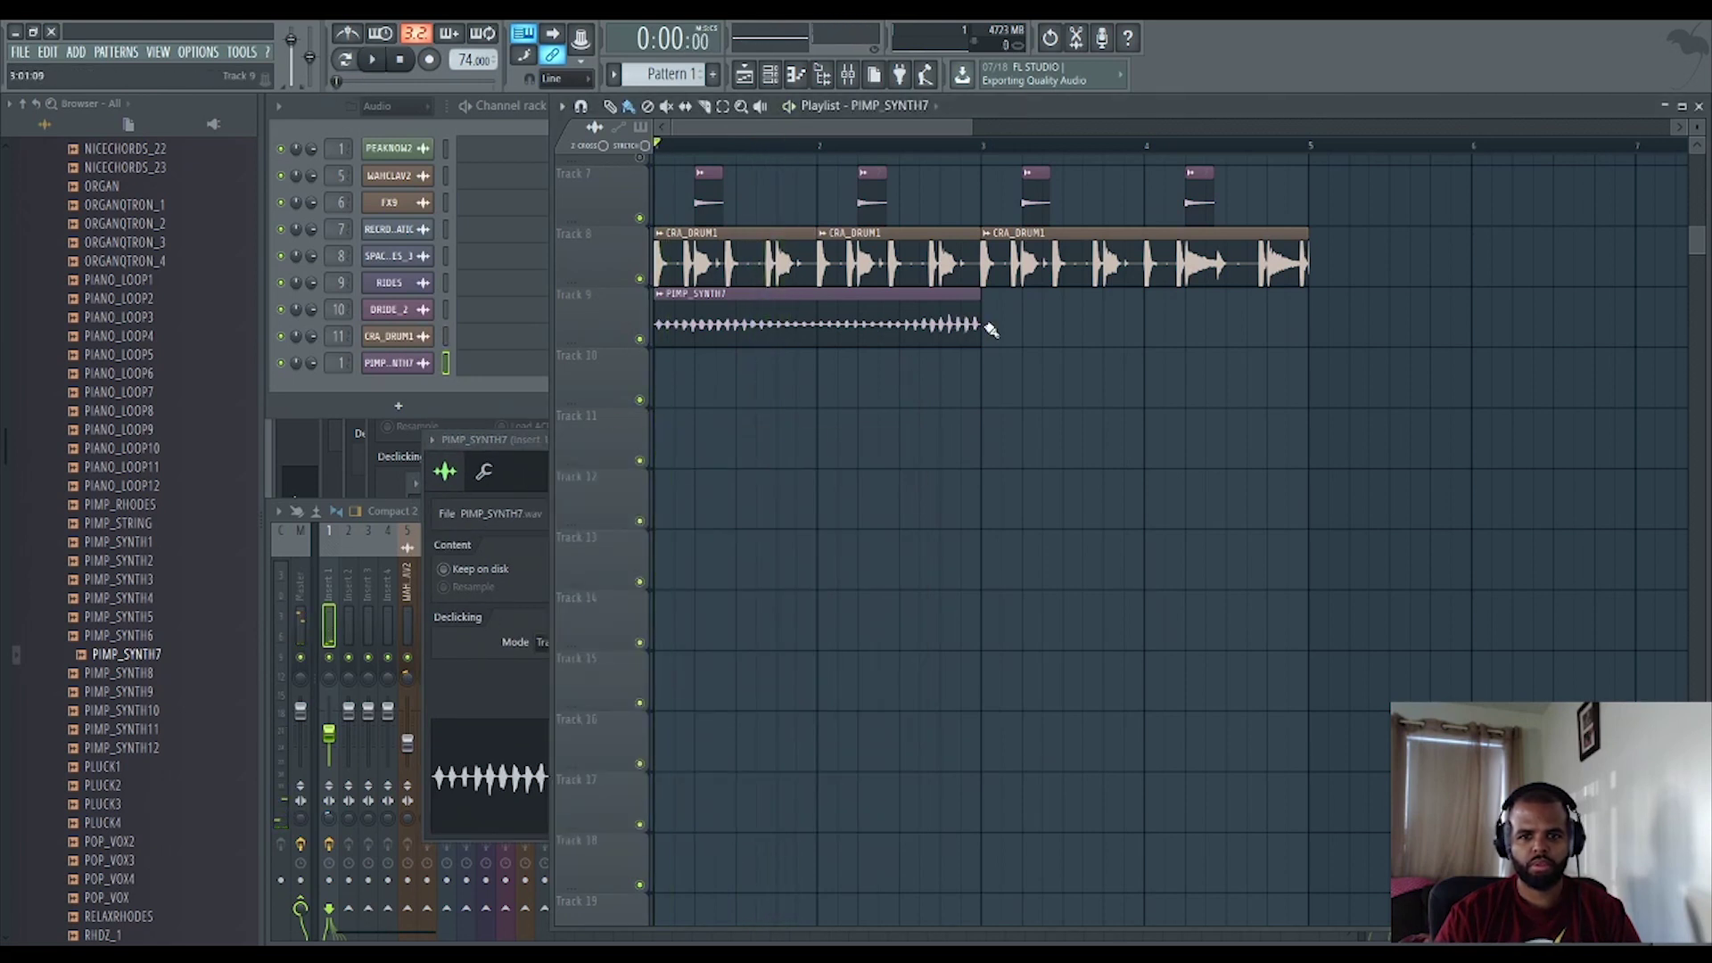
Delete the PIMP_SYNTH7 channel together with its playlist clip.
right_click(397, 365)
left_click(467, 532)
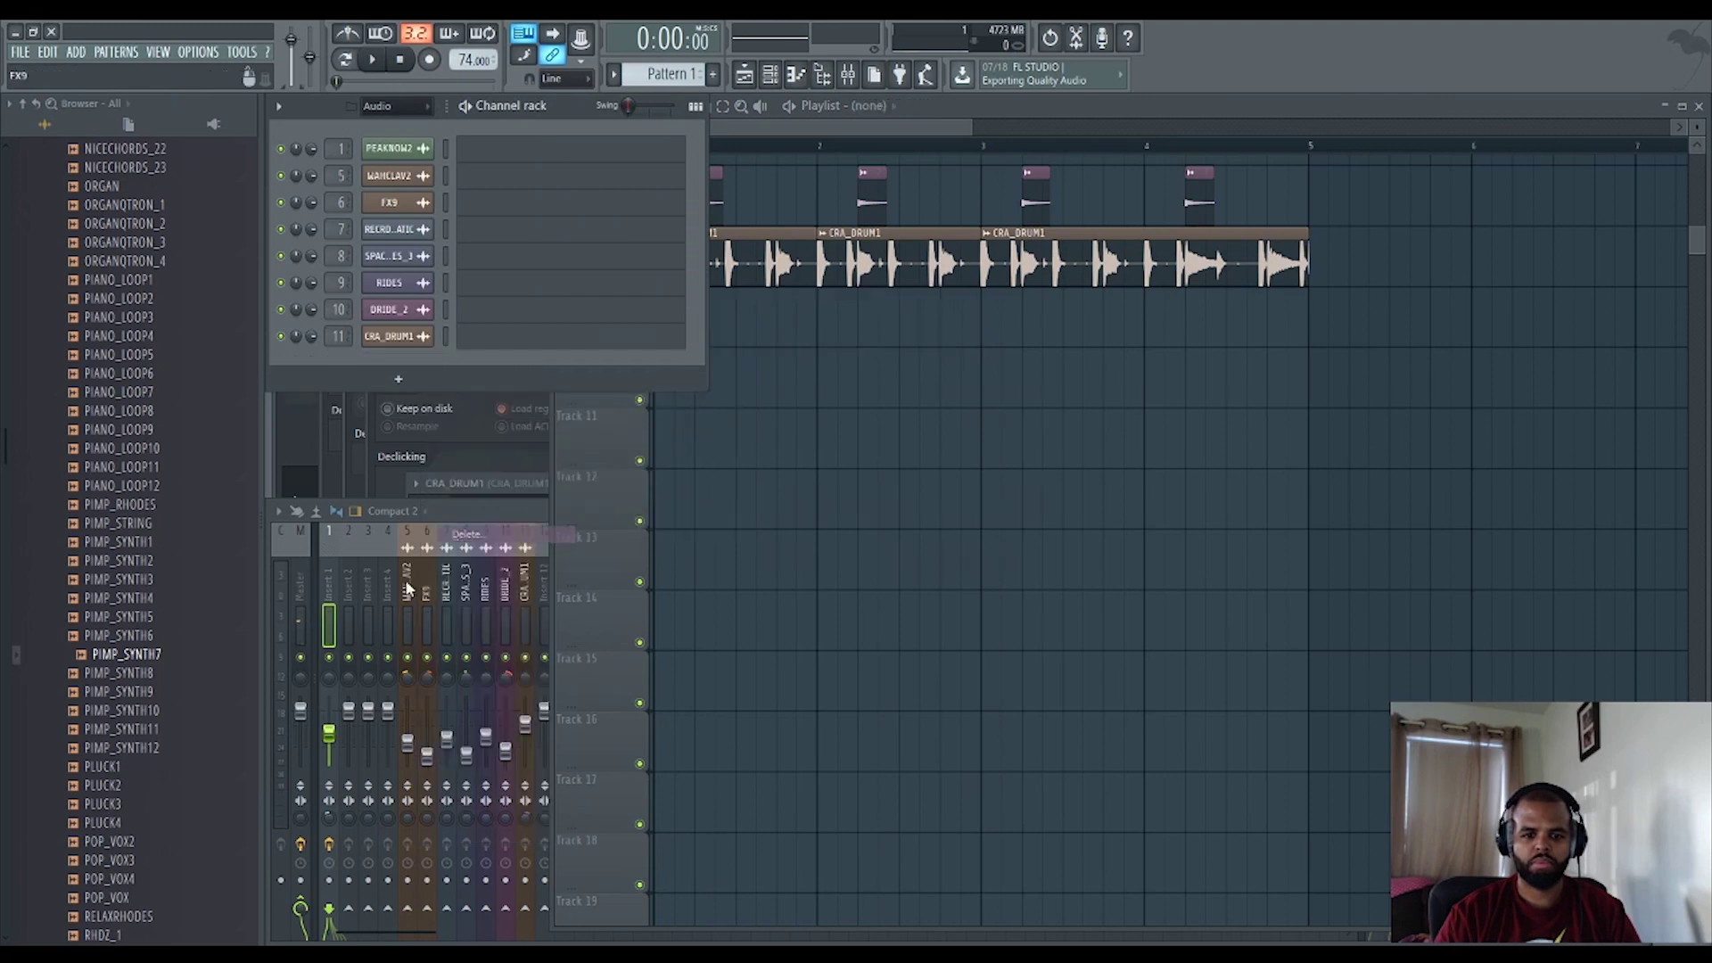
left_click(920, 643)
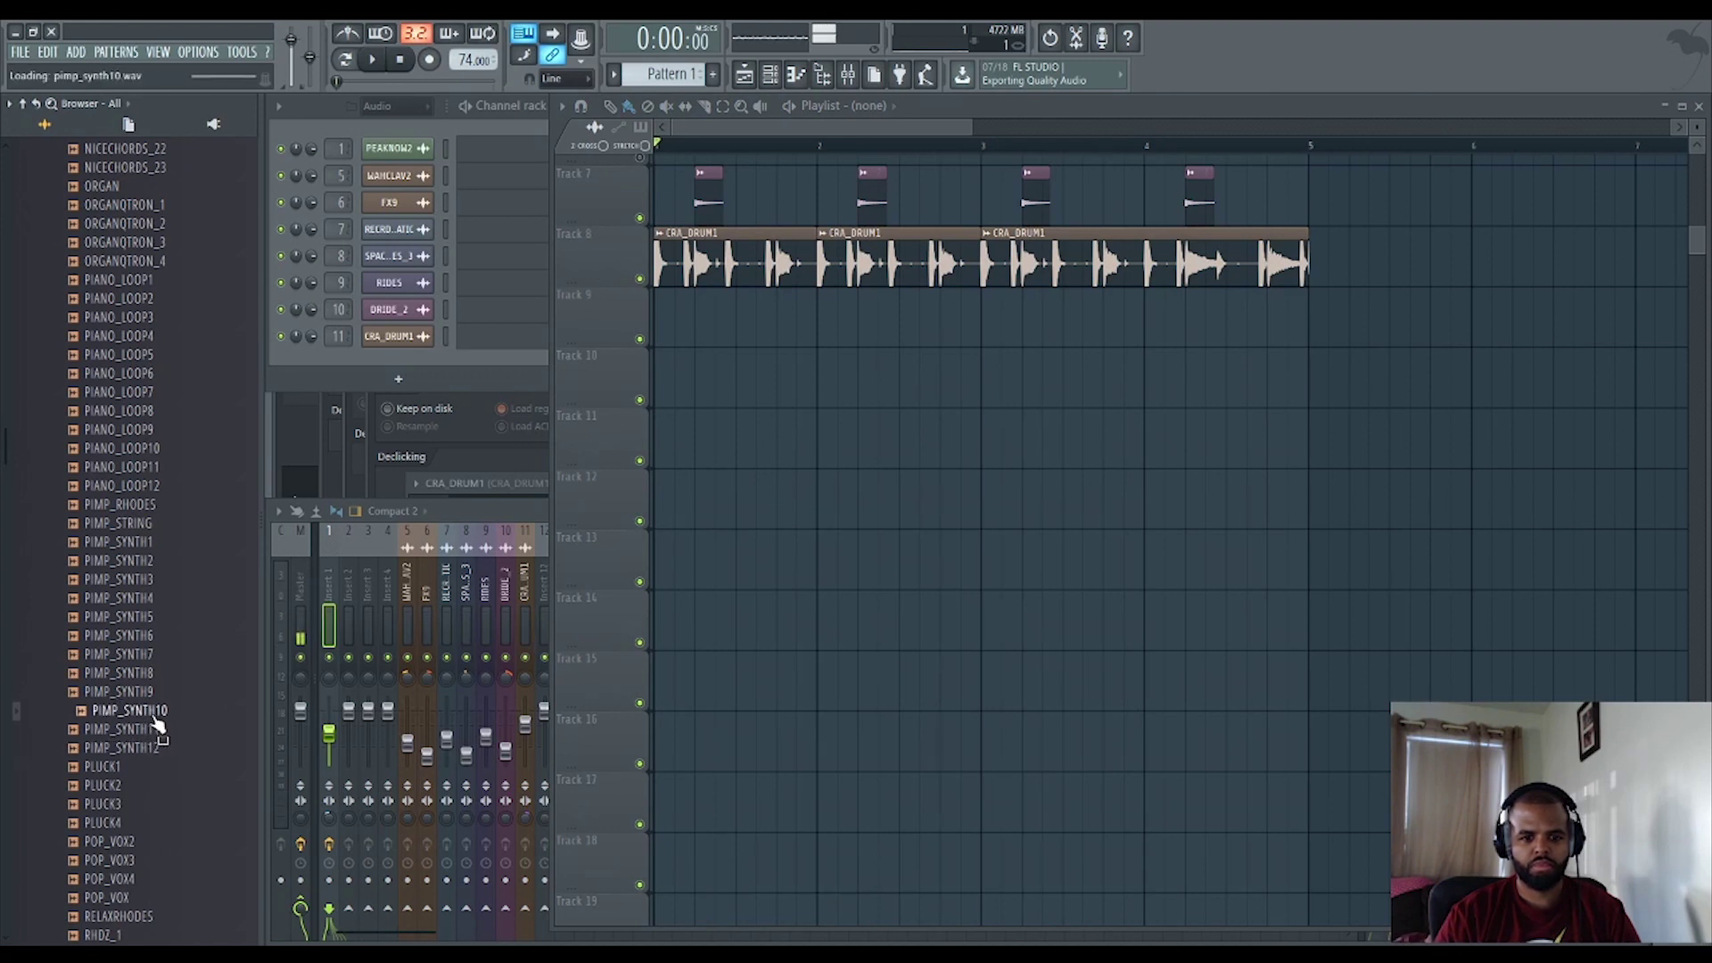
Place PIMP_SYNTH10 on Track 9 at bar 1, route it to mixer track 1 and time-stretch the clip to one bar.
left_click_drag(690, 342, 692, 339)
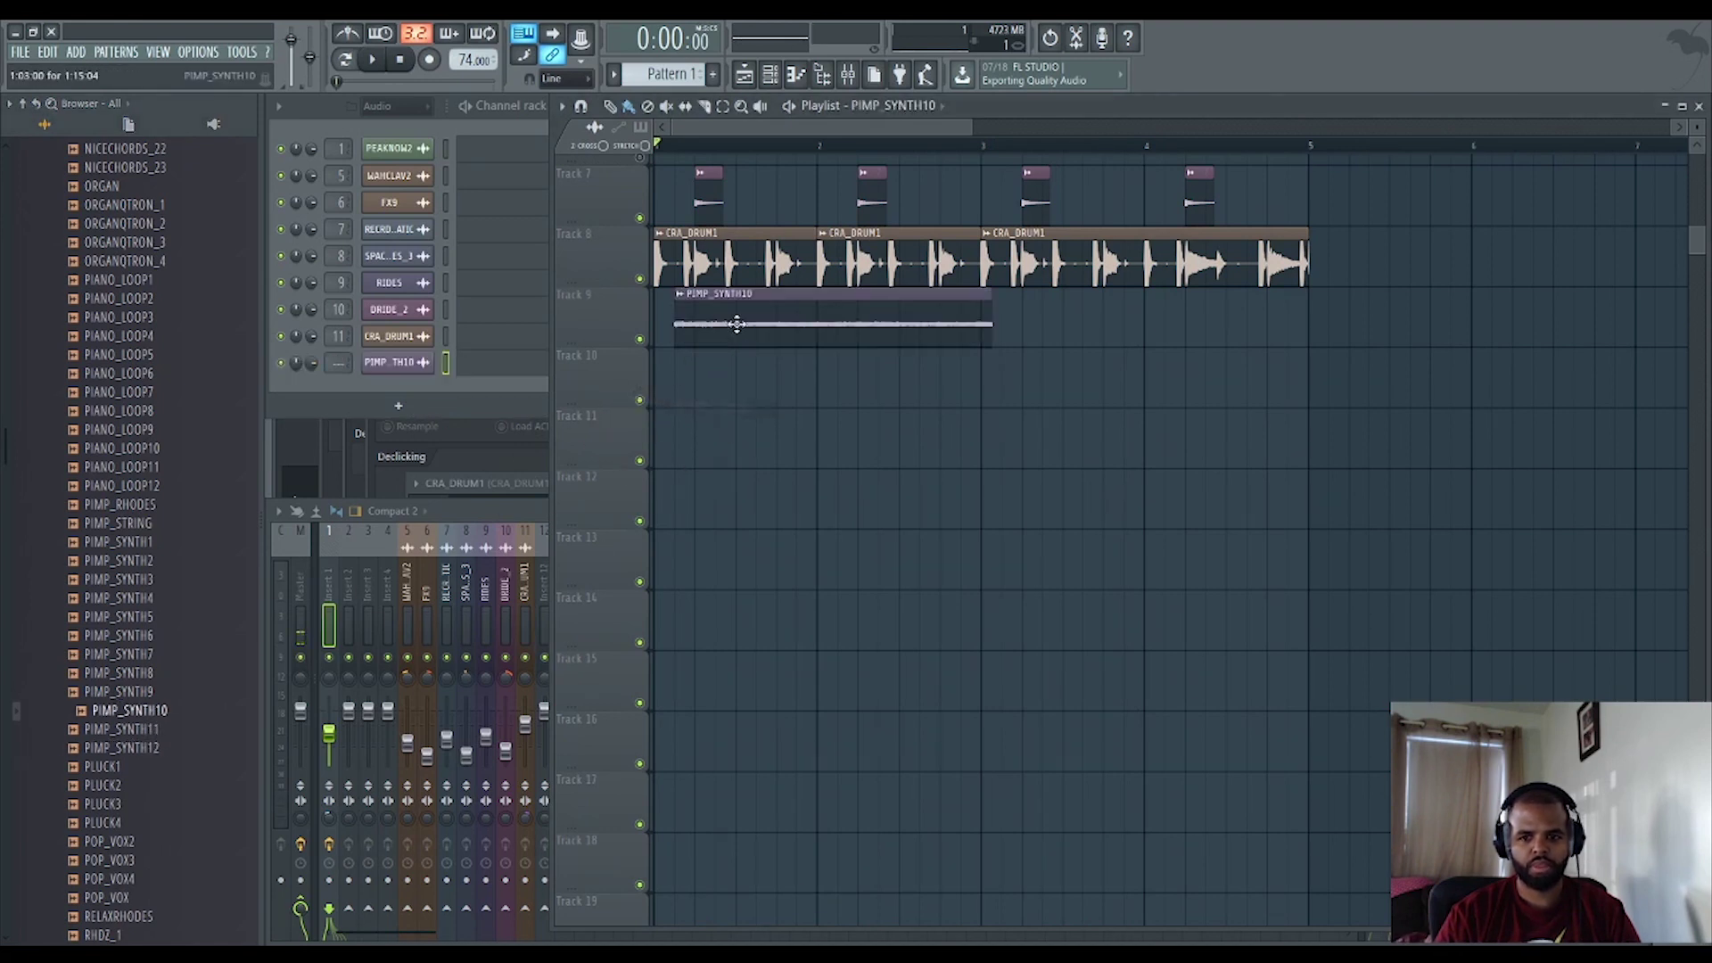
left_click(394, 364)
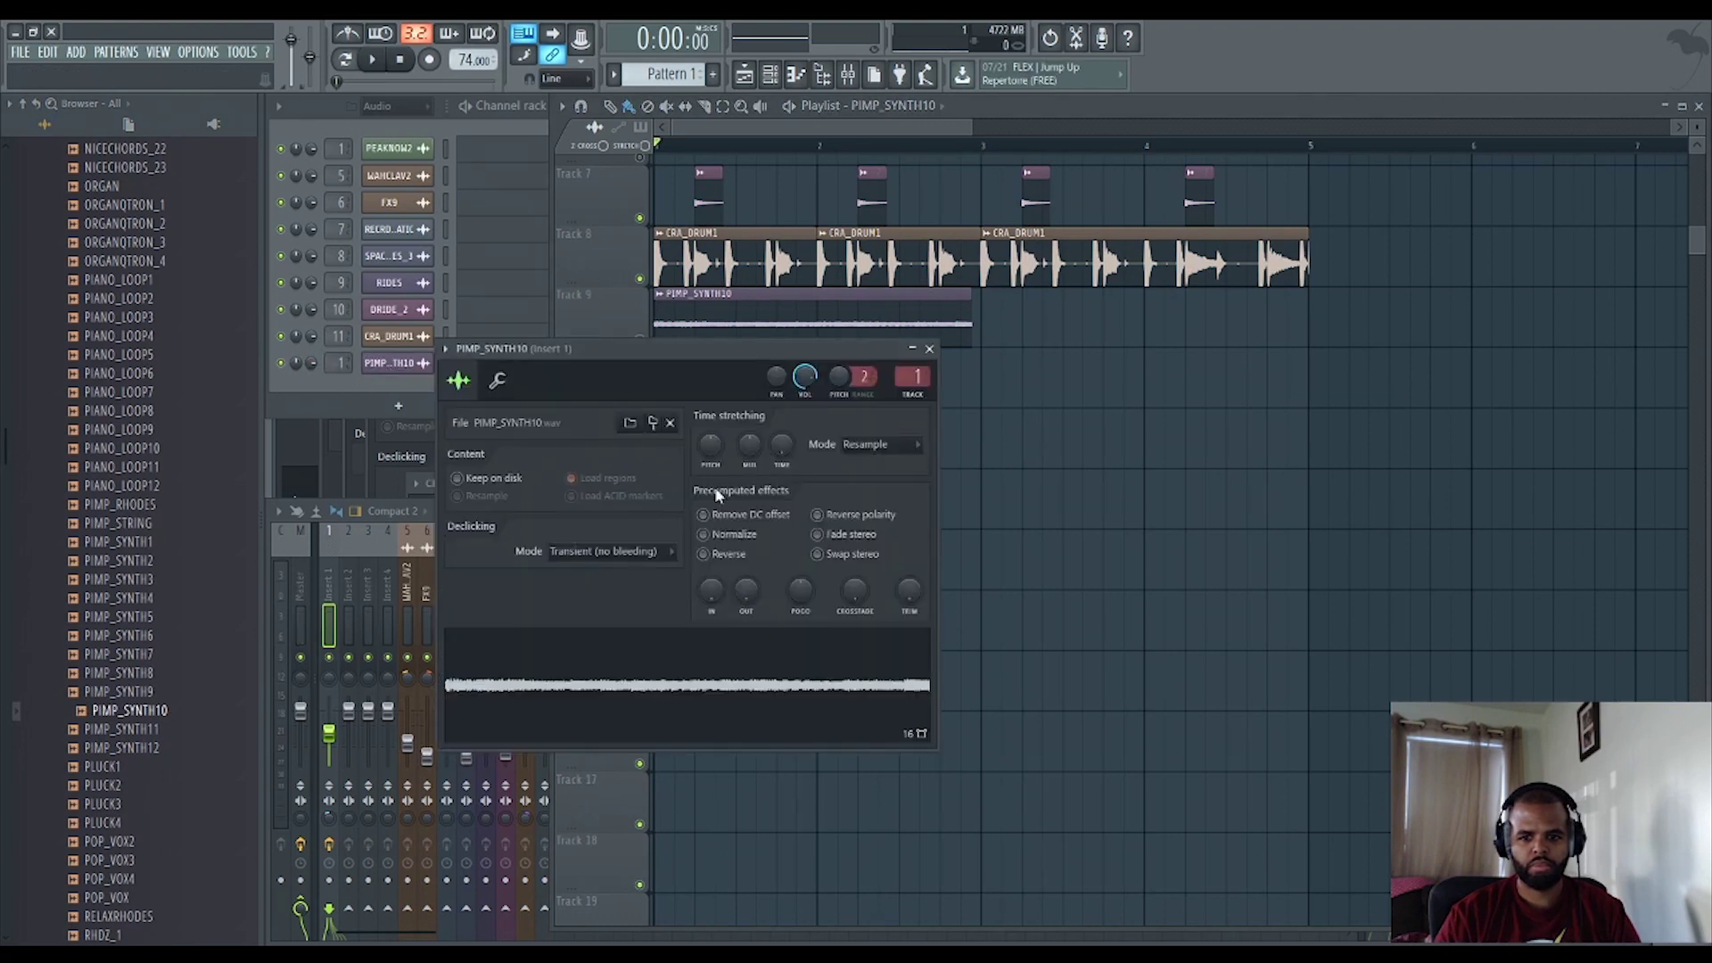
left_click(963, 447)
left_click_drag(978, 329, 949, 283)
scroll(691, 410, "up", 4)
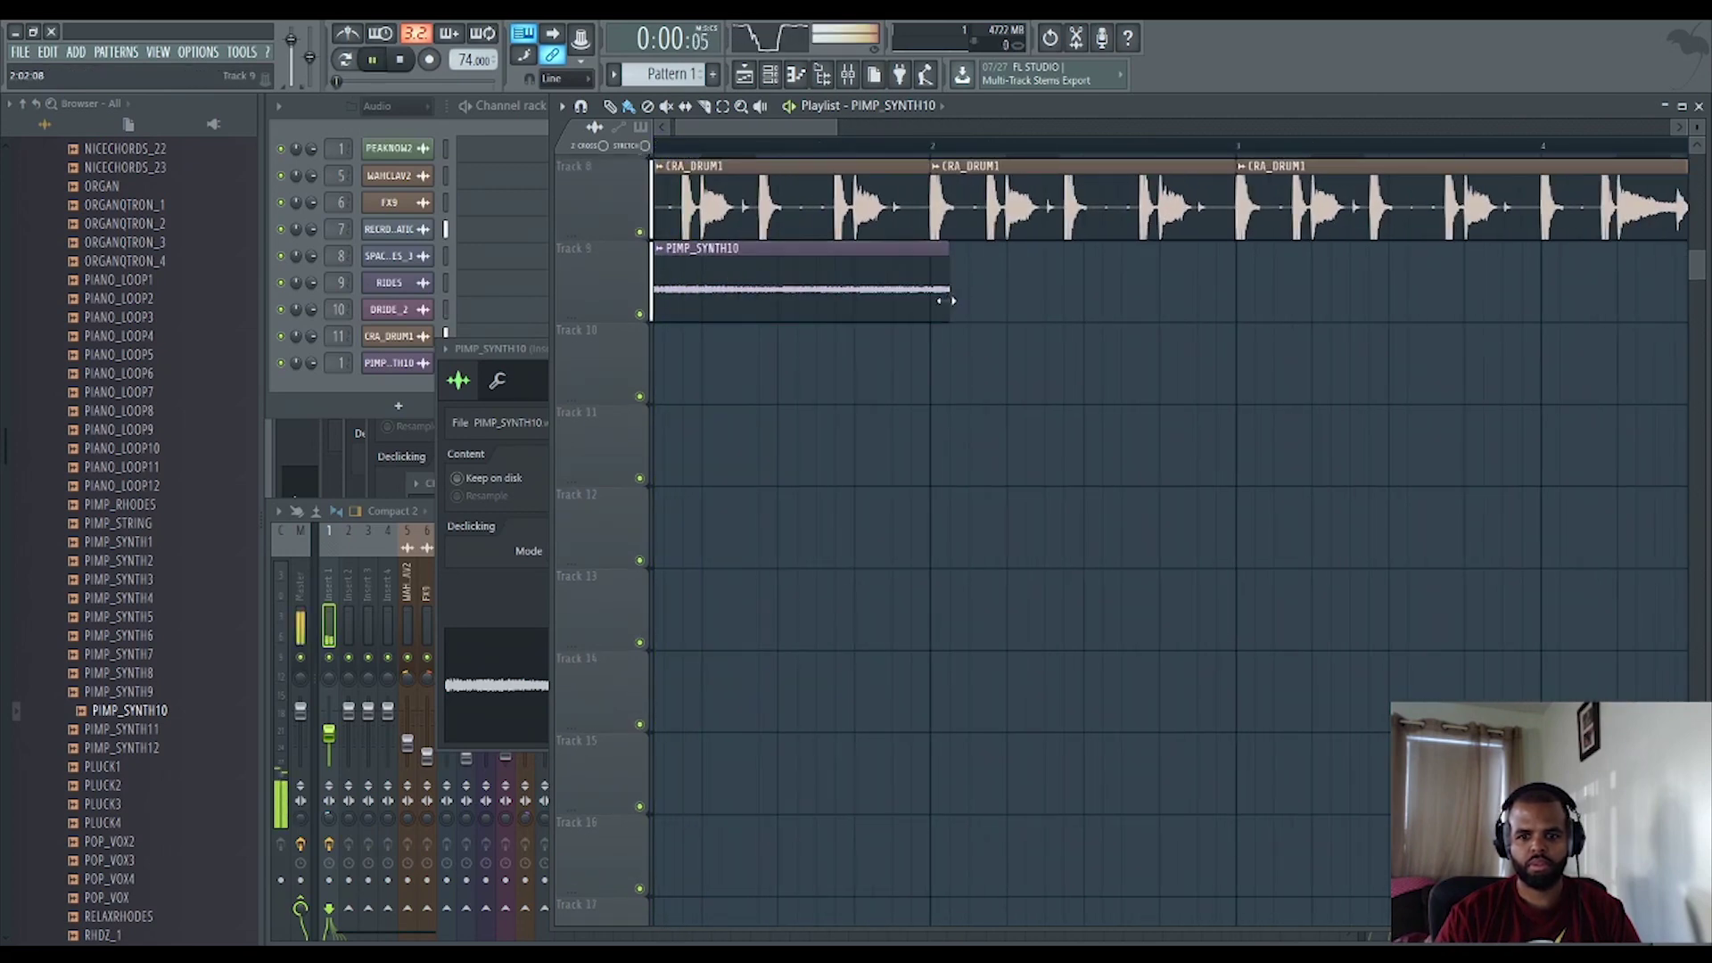
key("space")
left_click(508, 348)
left_click(1254, 451)
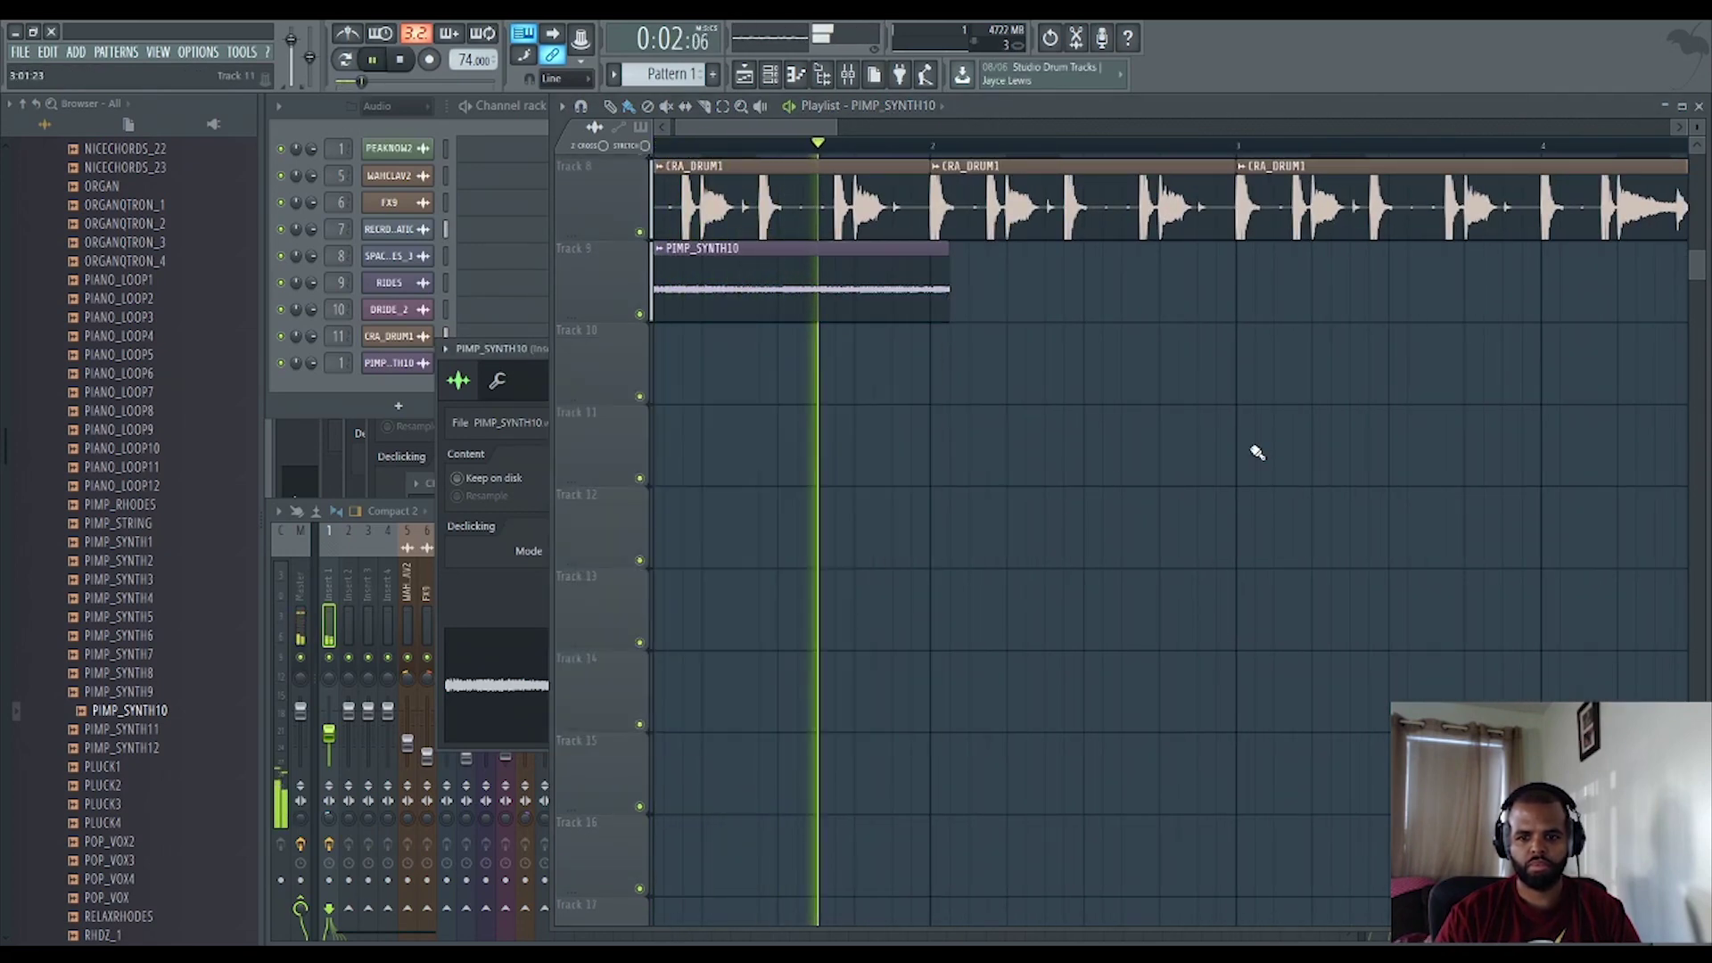
key("space")
scroll(660, 393, "down", 3)
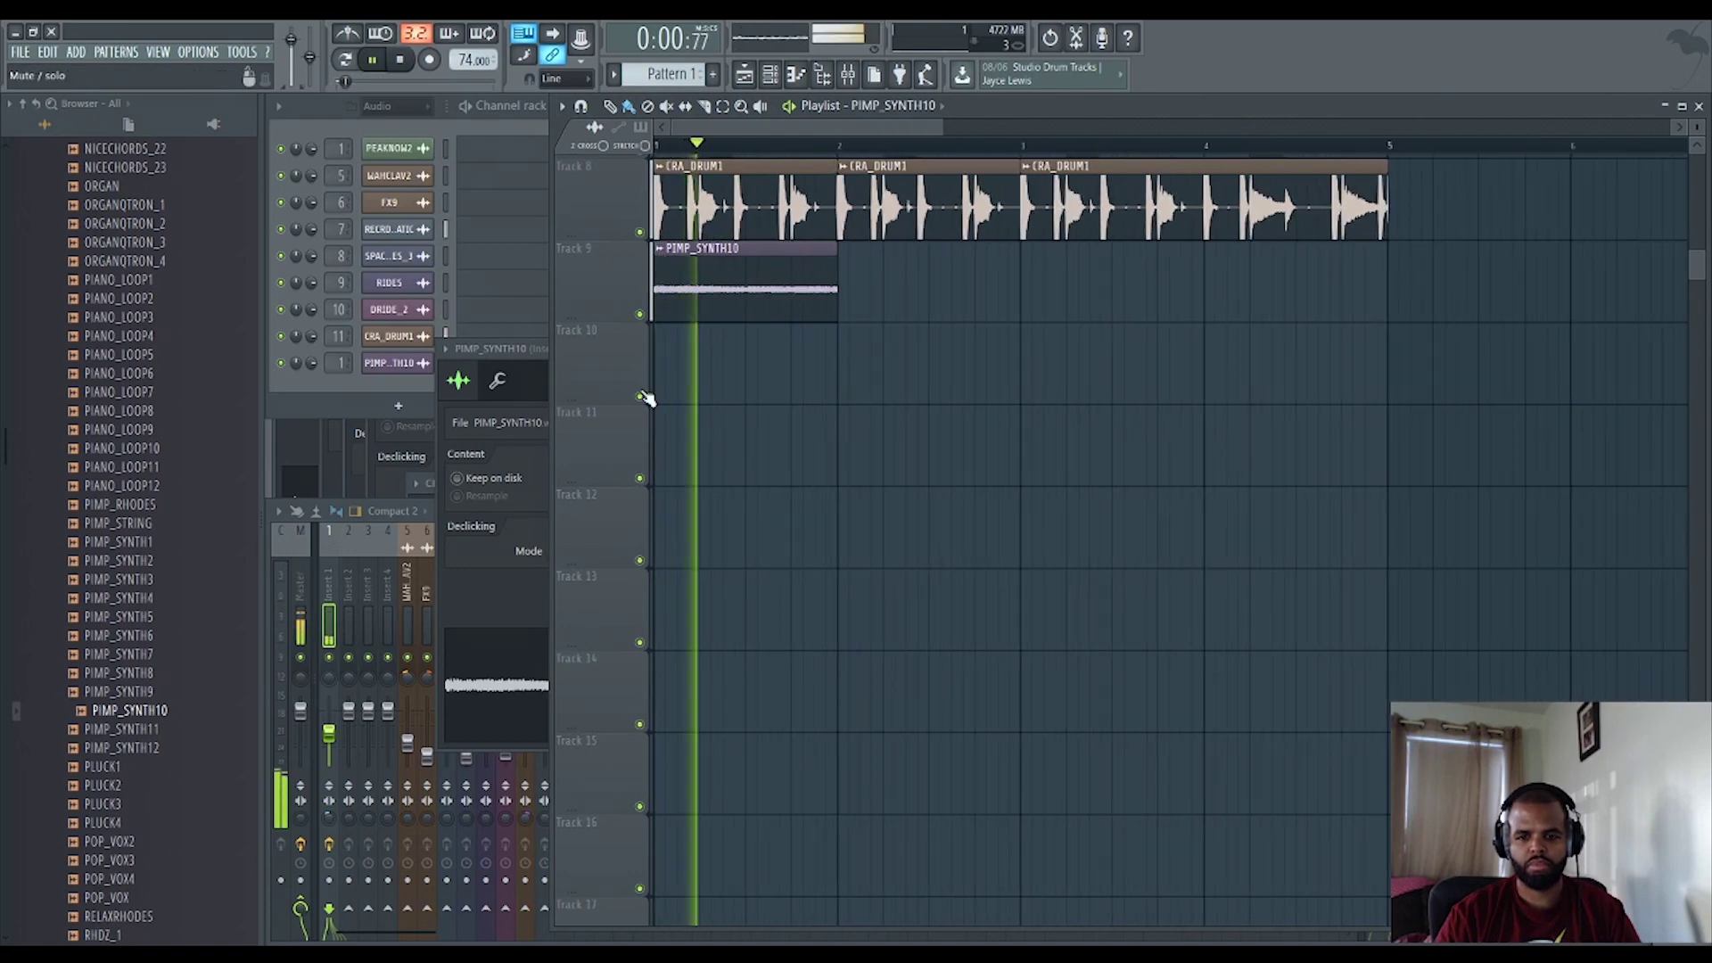
Adjust the time-stretching pitch of PIMP_SYNTH10 in its sample settings while the beat plays.
key("space")
left_click(516, 349)
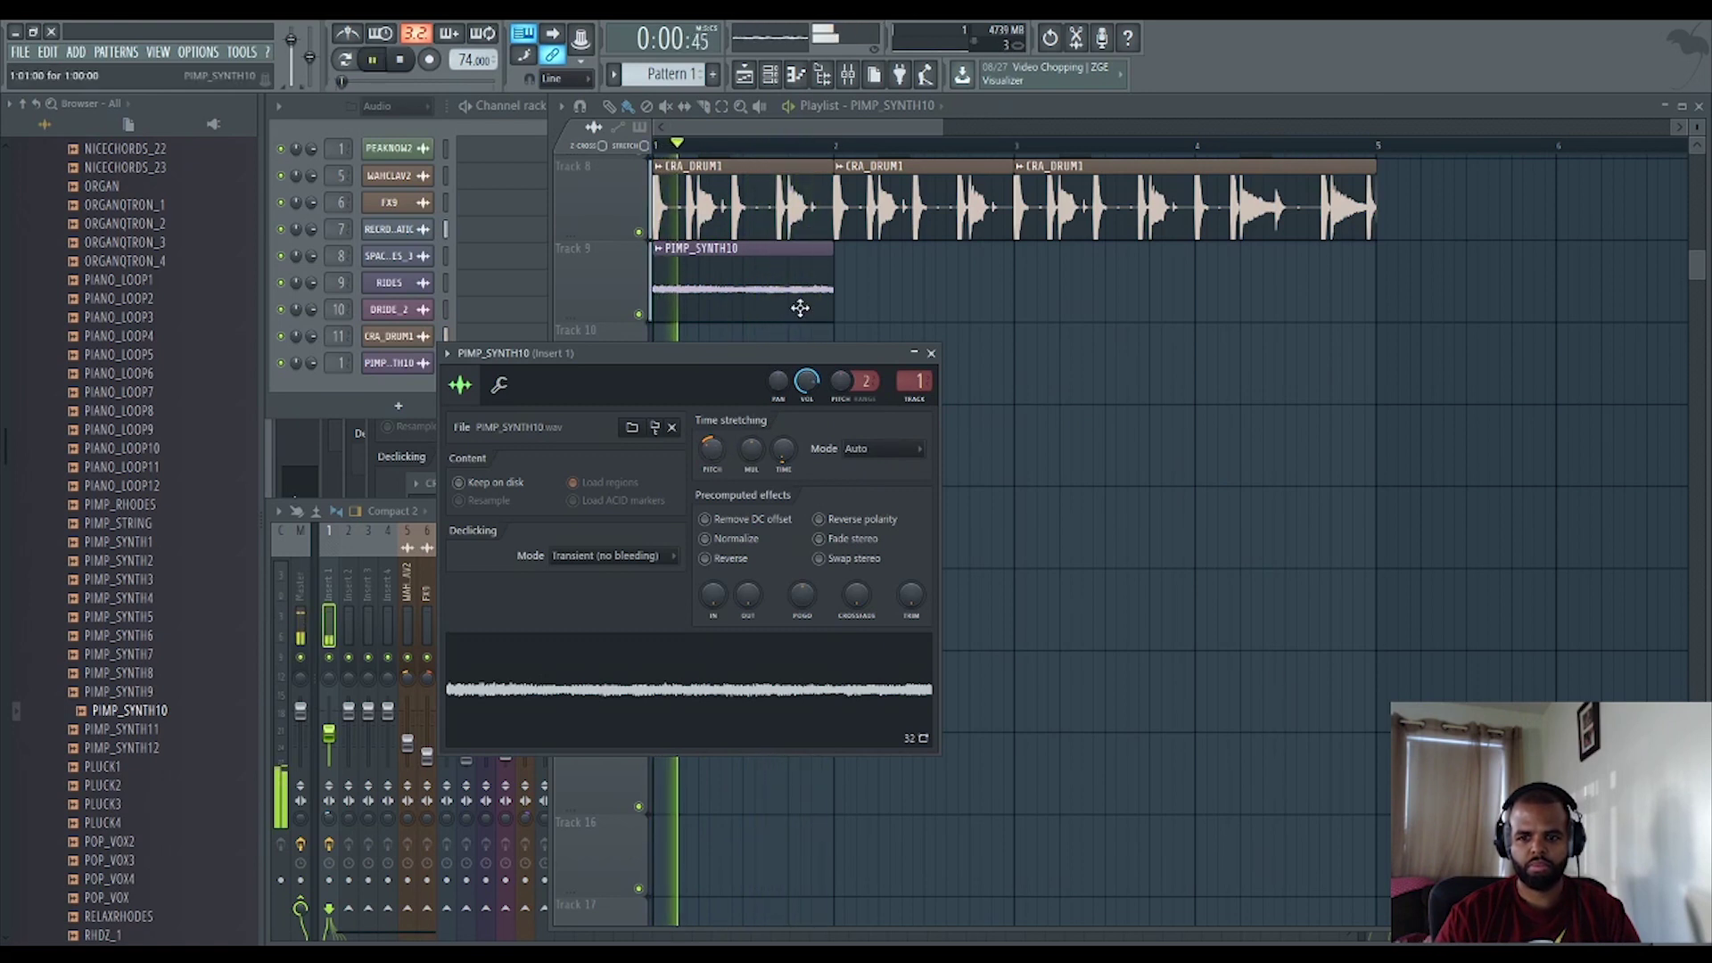
key("space")
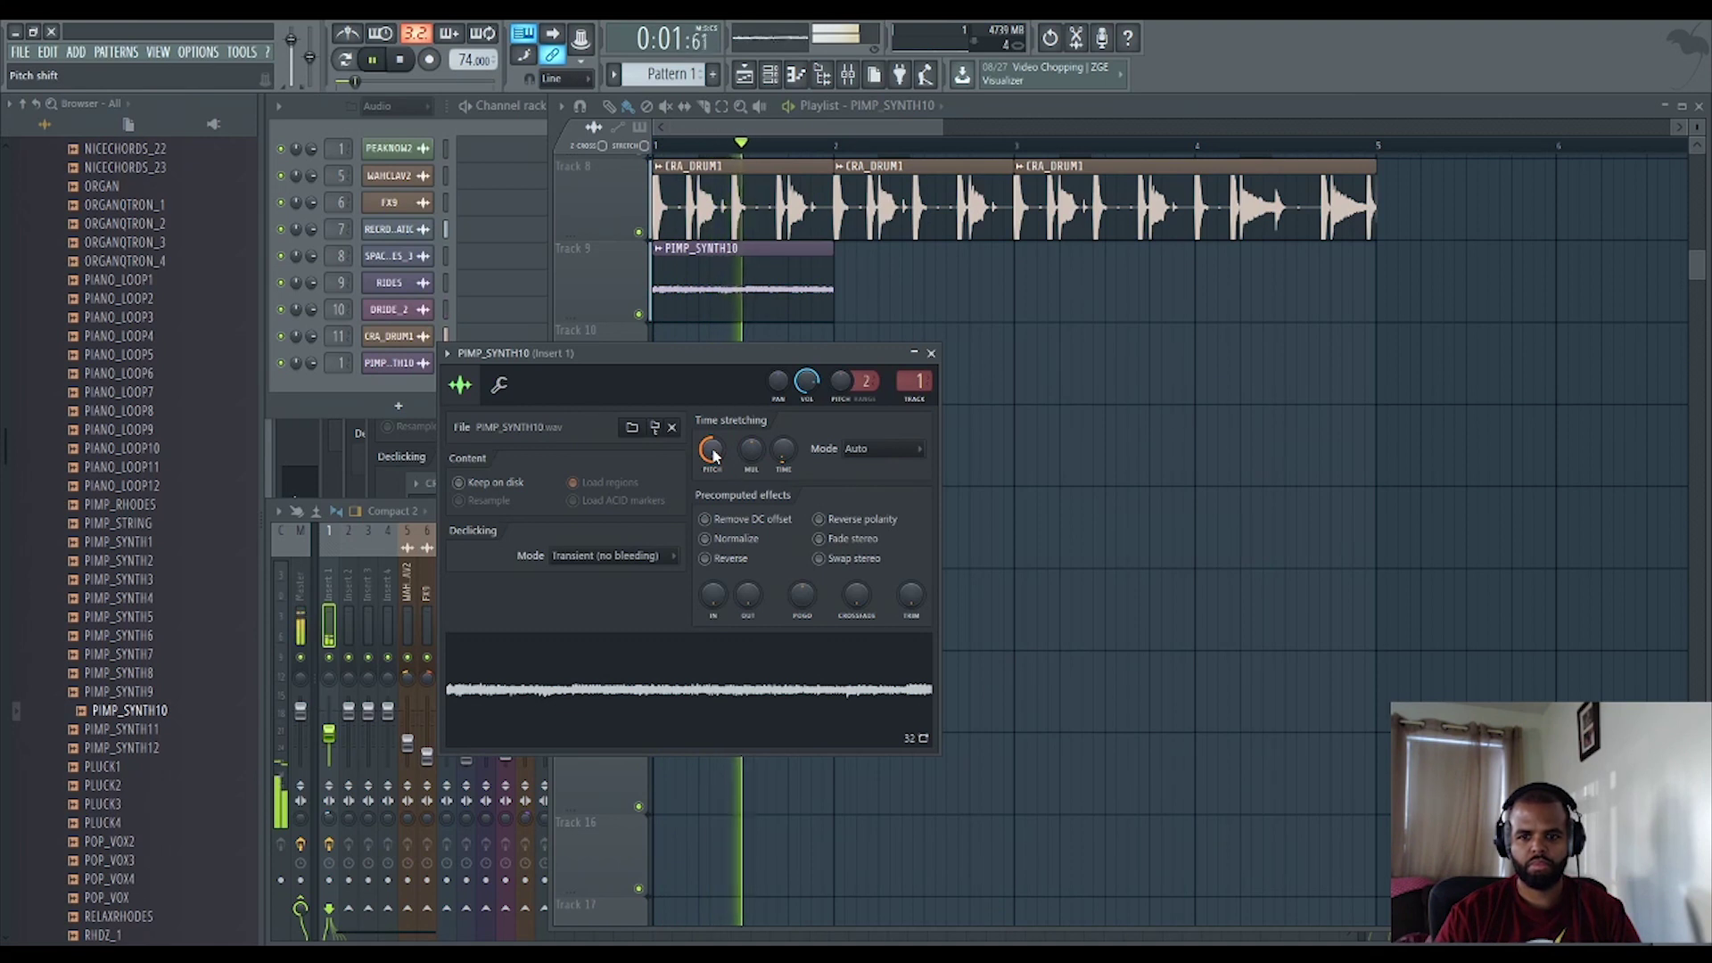
Repeat the one-bar PIMP_SYNTH10 clip at bars 2, 3 and 4 on Track 9.
left_click(852, 303)
left_click(846, 308)
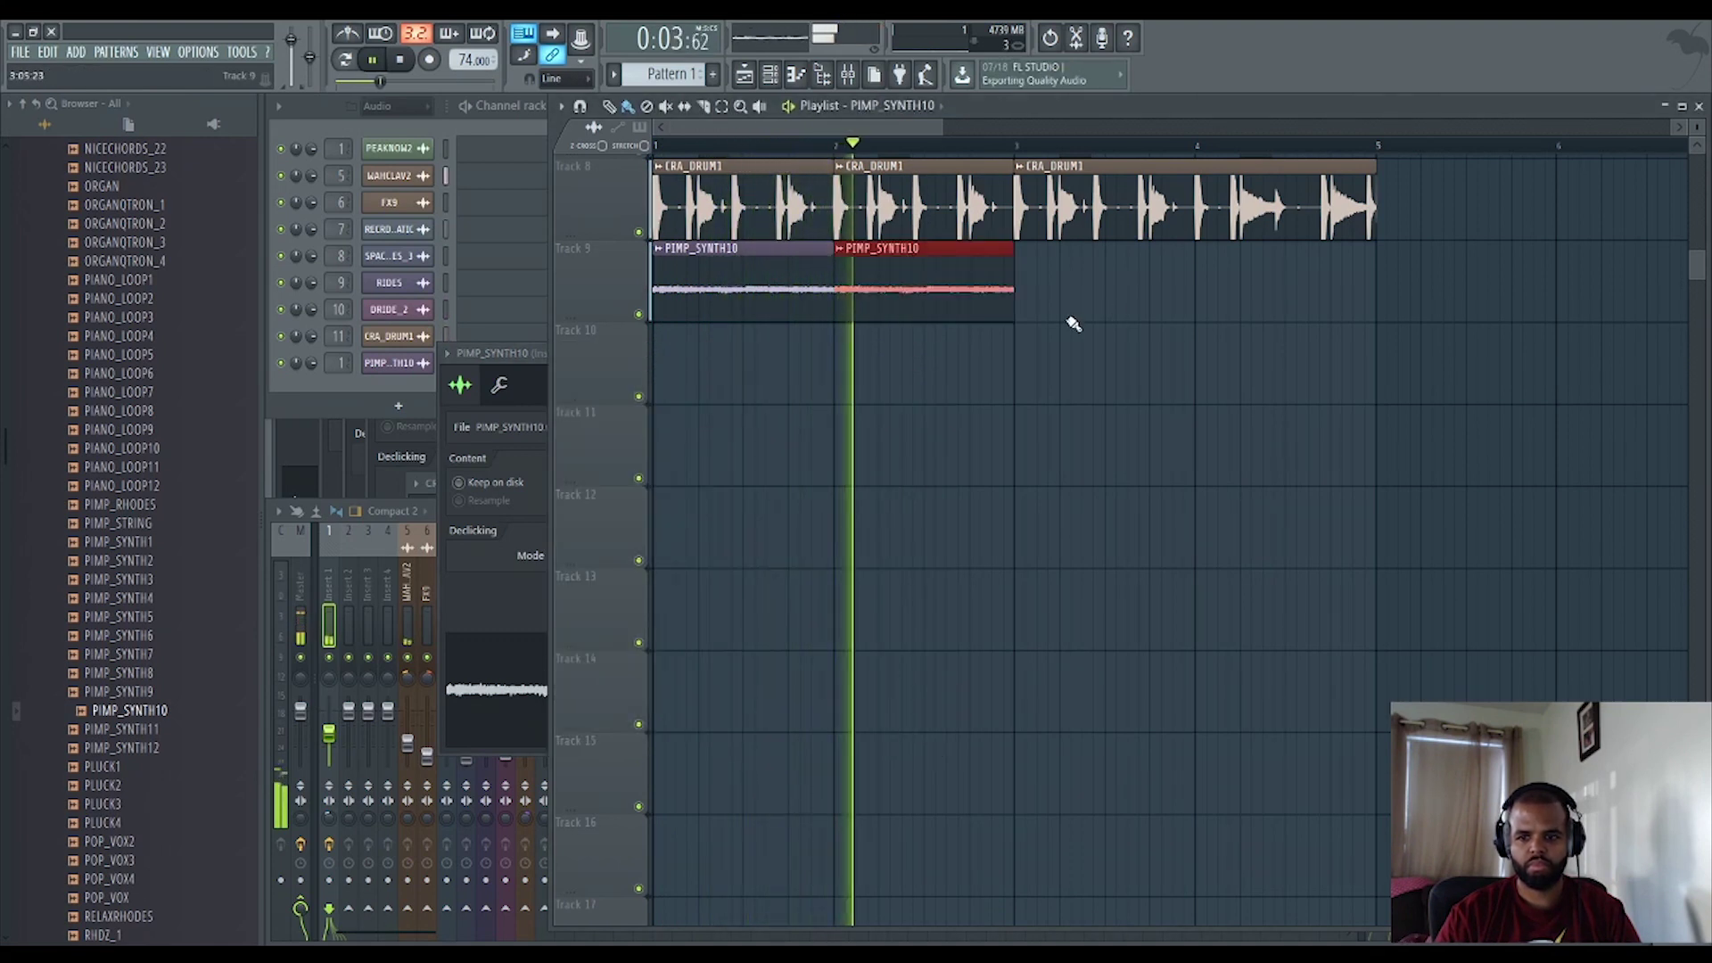
left_click(1028, 315)
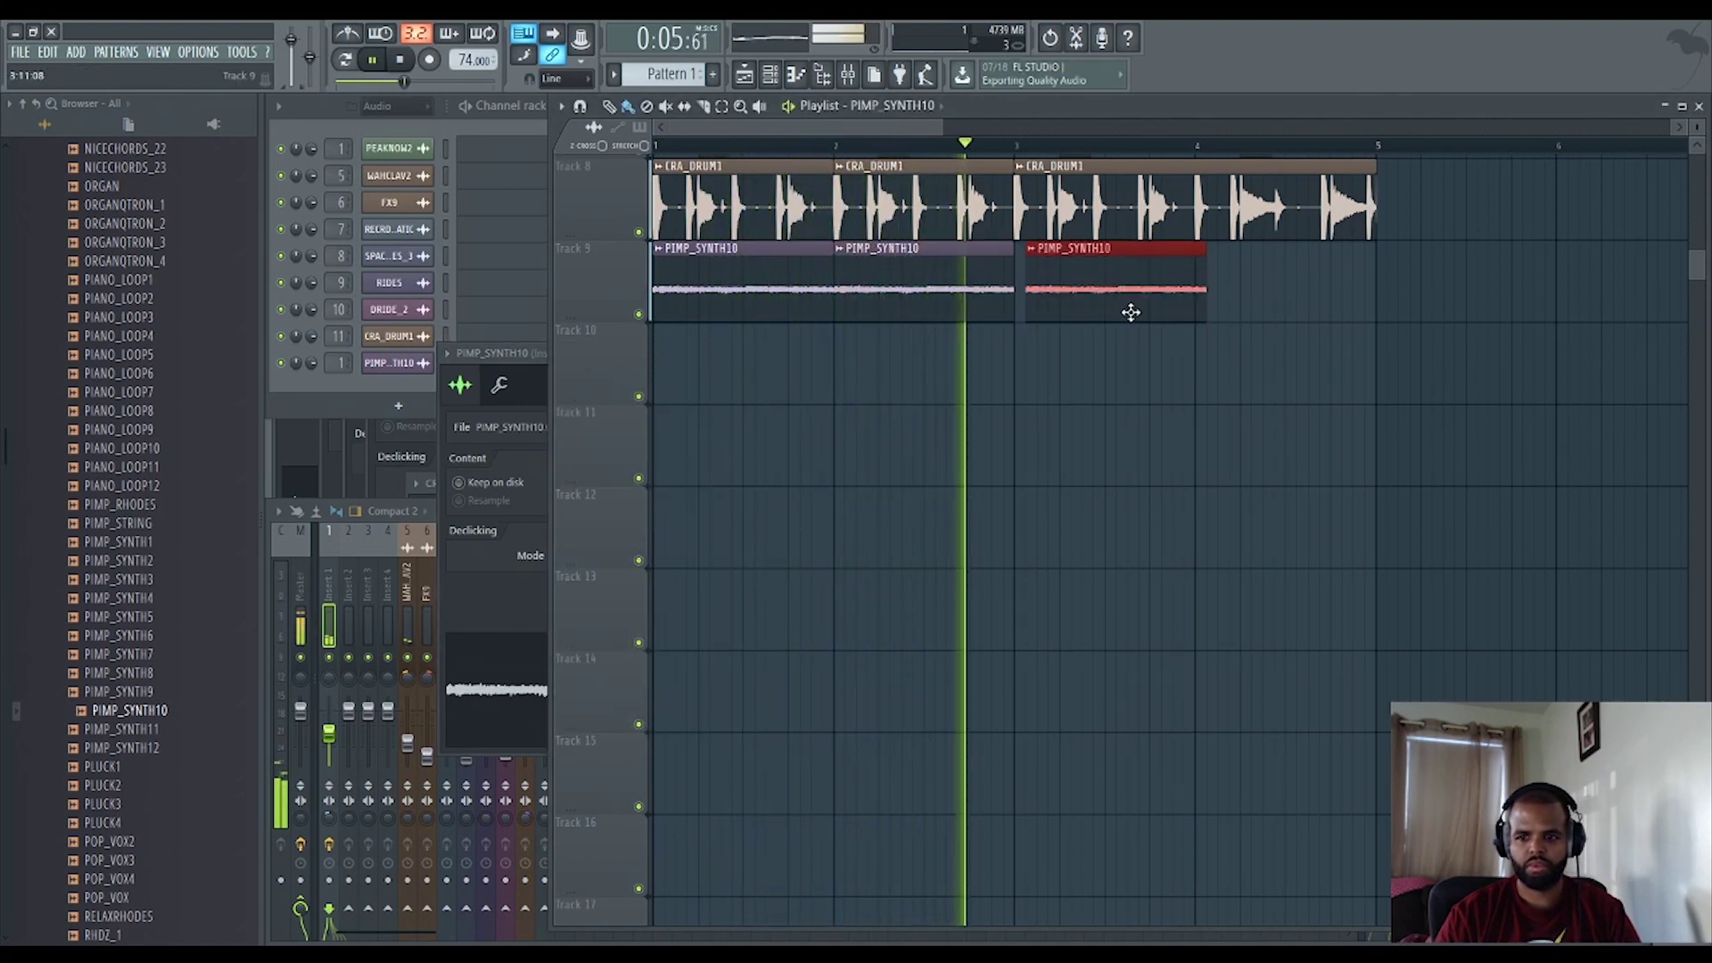
left_click(1199, 316)
Unmute the RIDES track on Track 6.
scroll(871, 455, "down", 3)
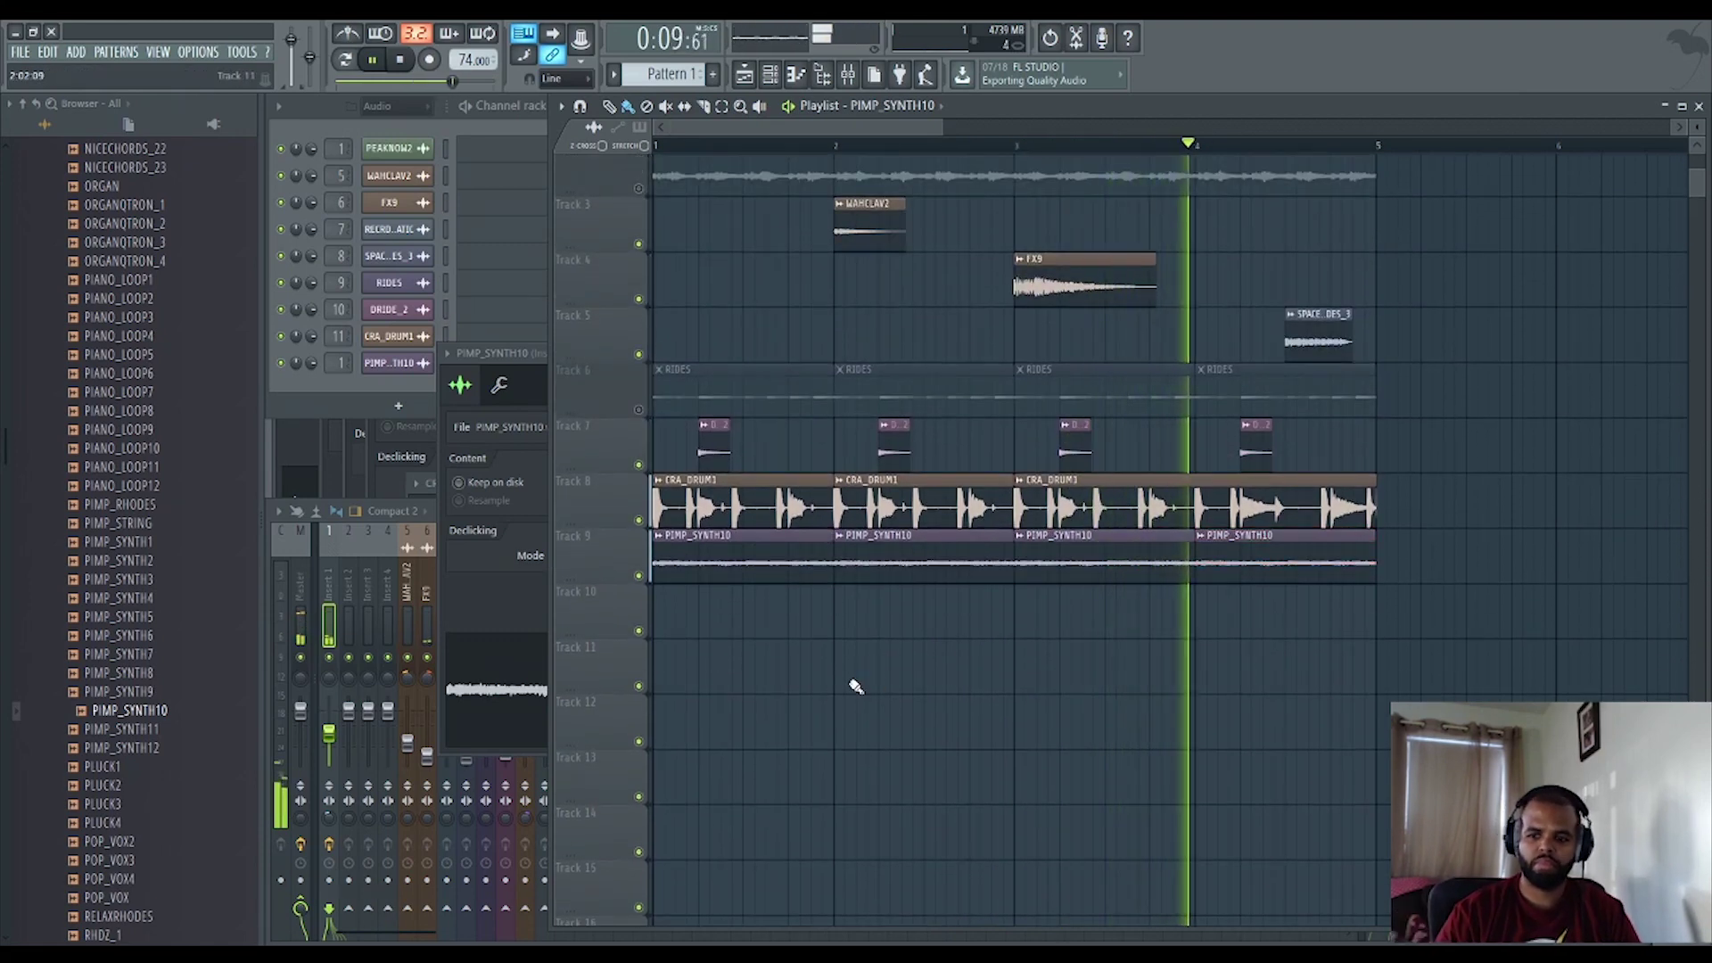
scroll(899, 702, "down", 1)
scroll(899, 702, "down", 1)
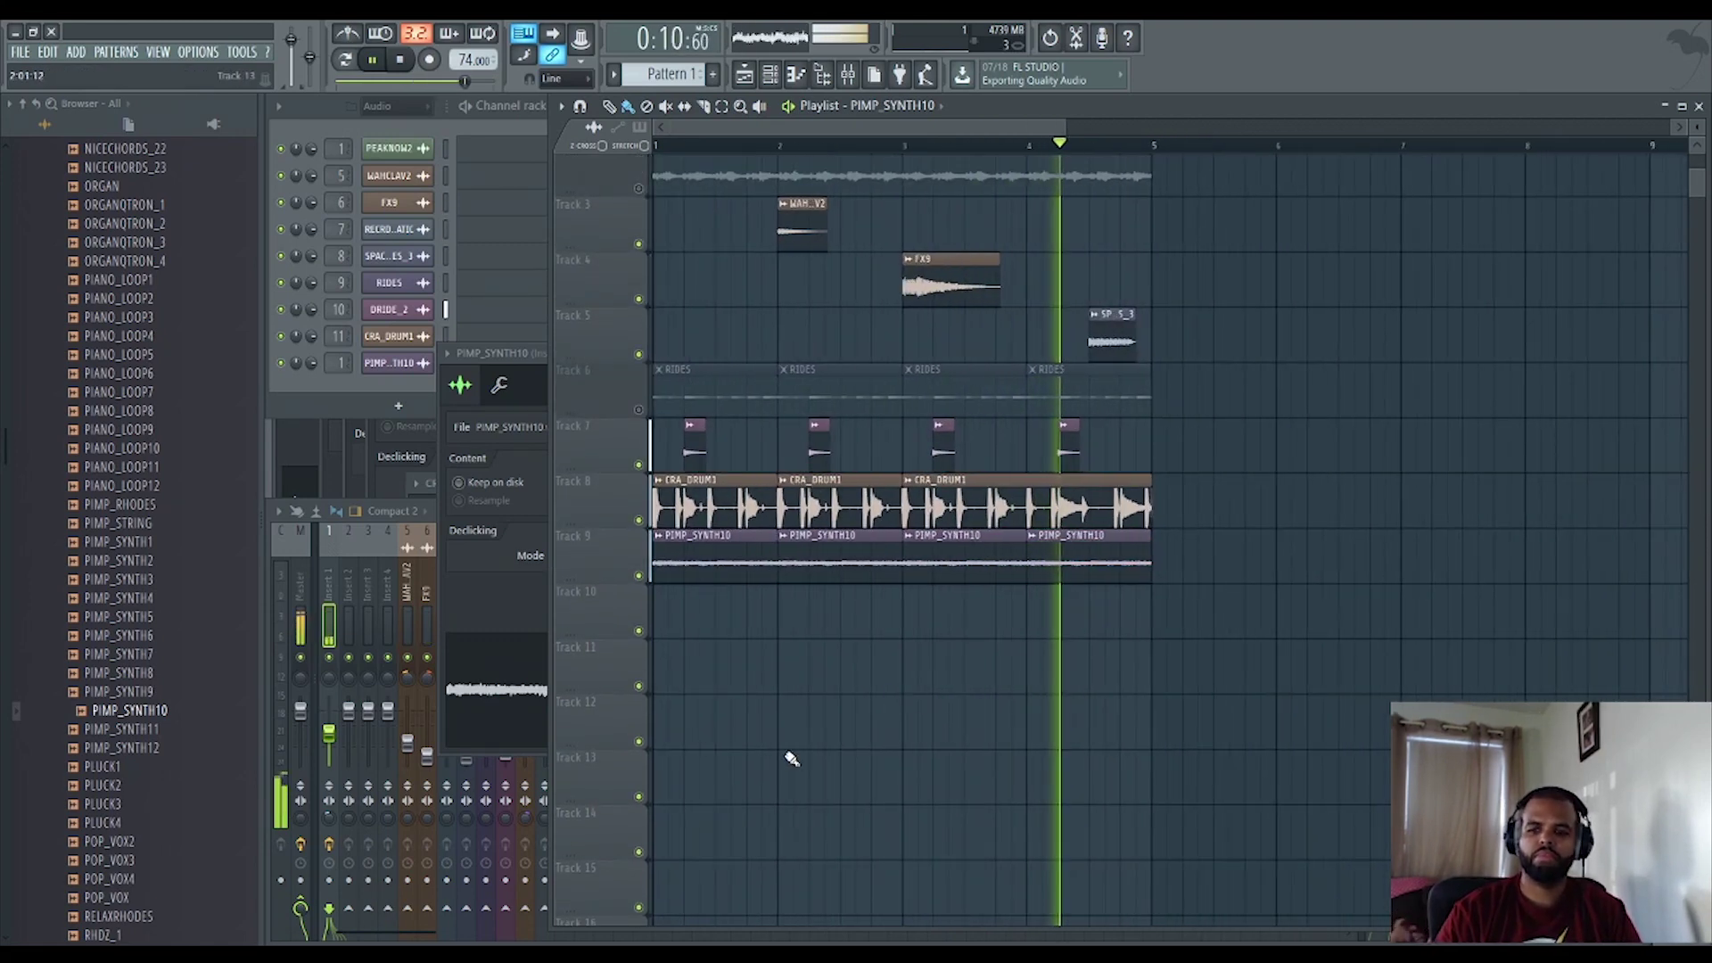
left_click(639, 411)
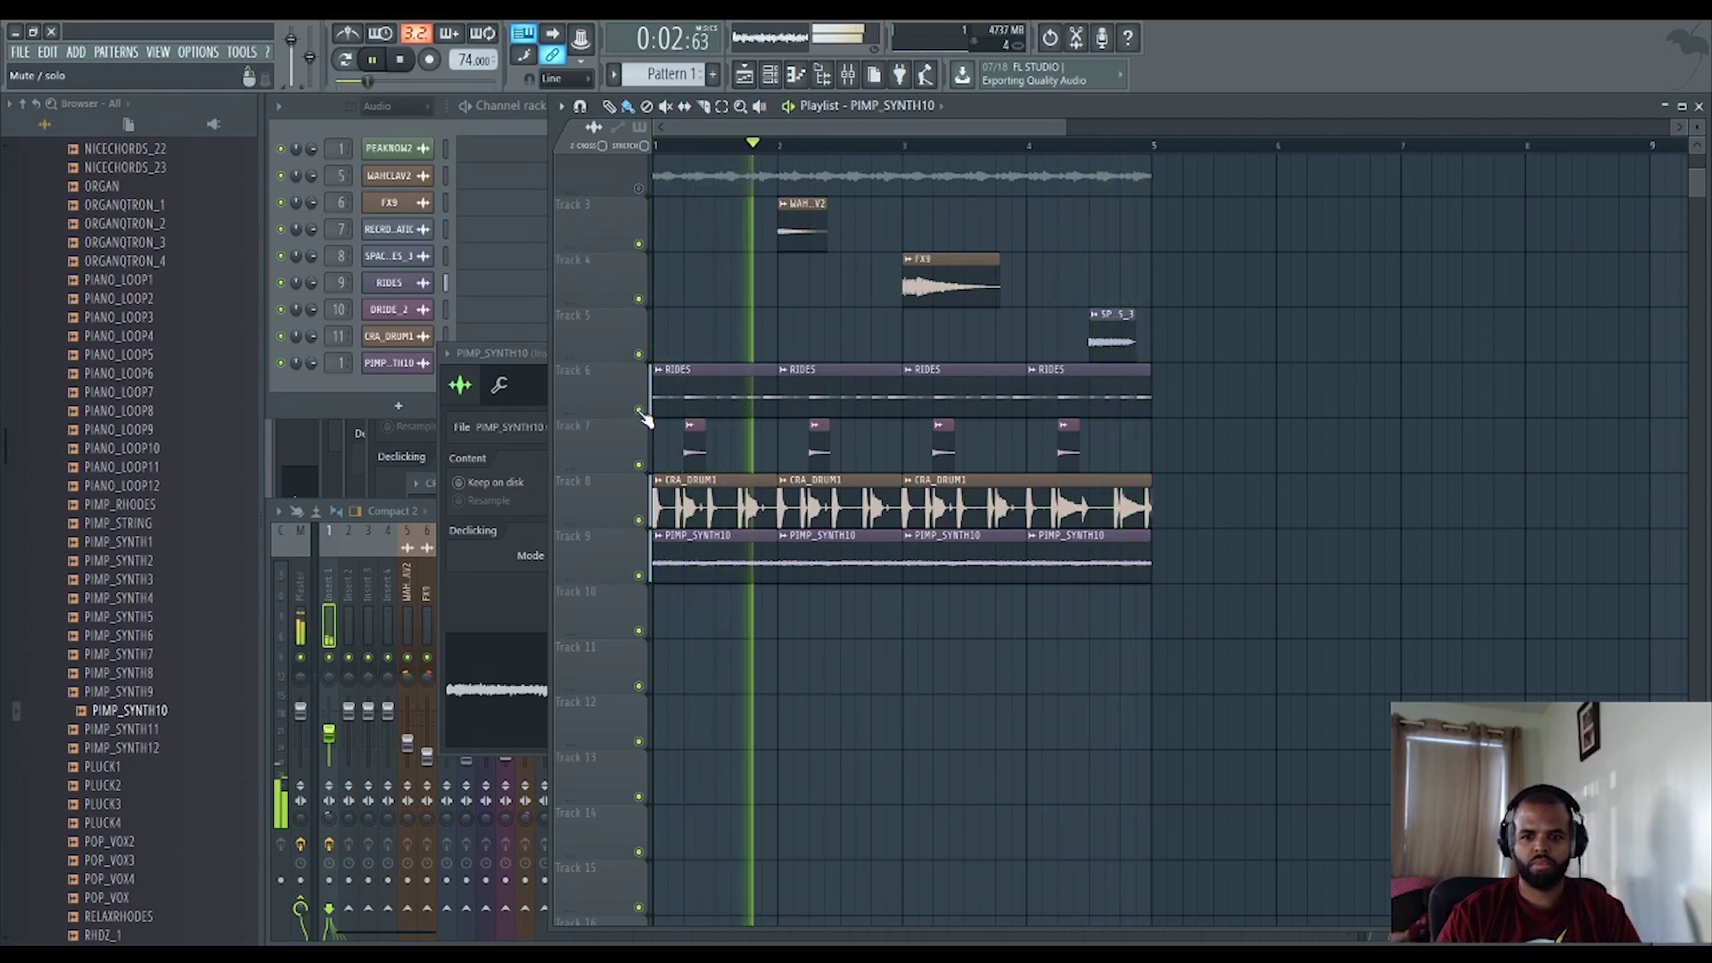
Raise the RECRD_STATIC fader on mixer track 7 slightly.
scroll(764, 565, "down", 2)
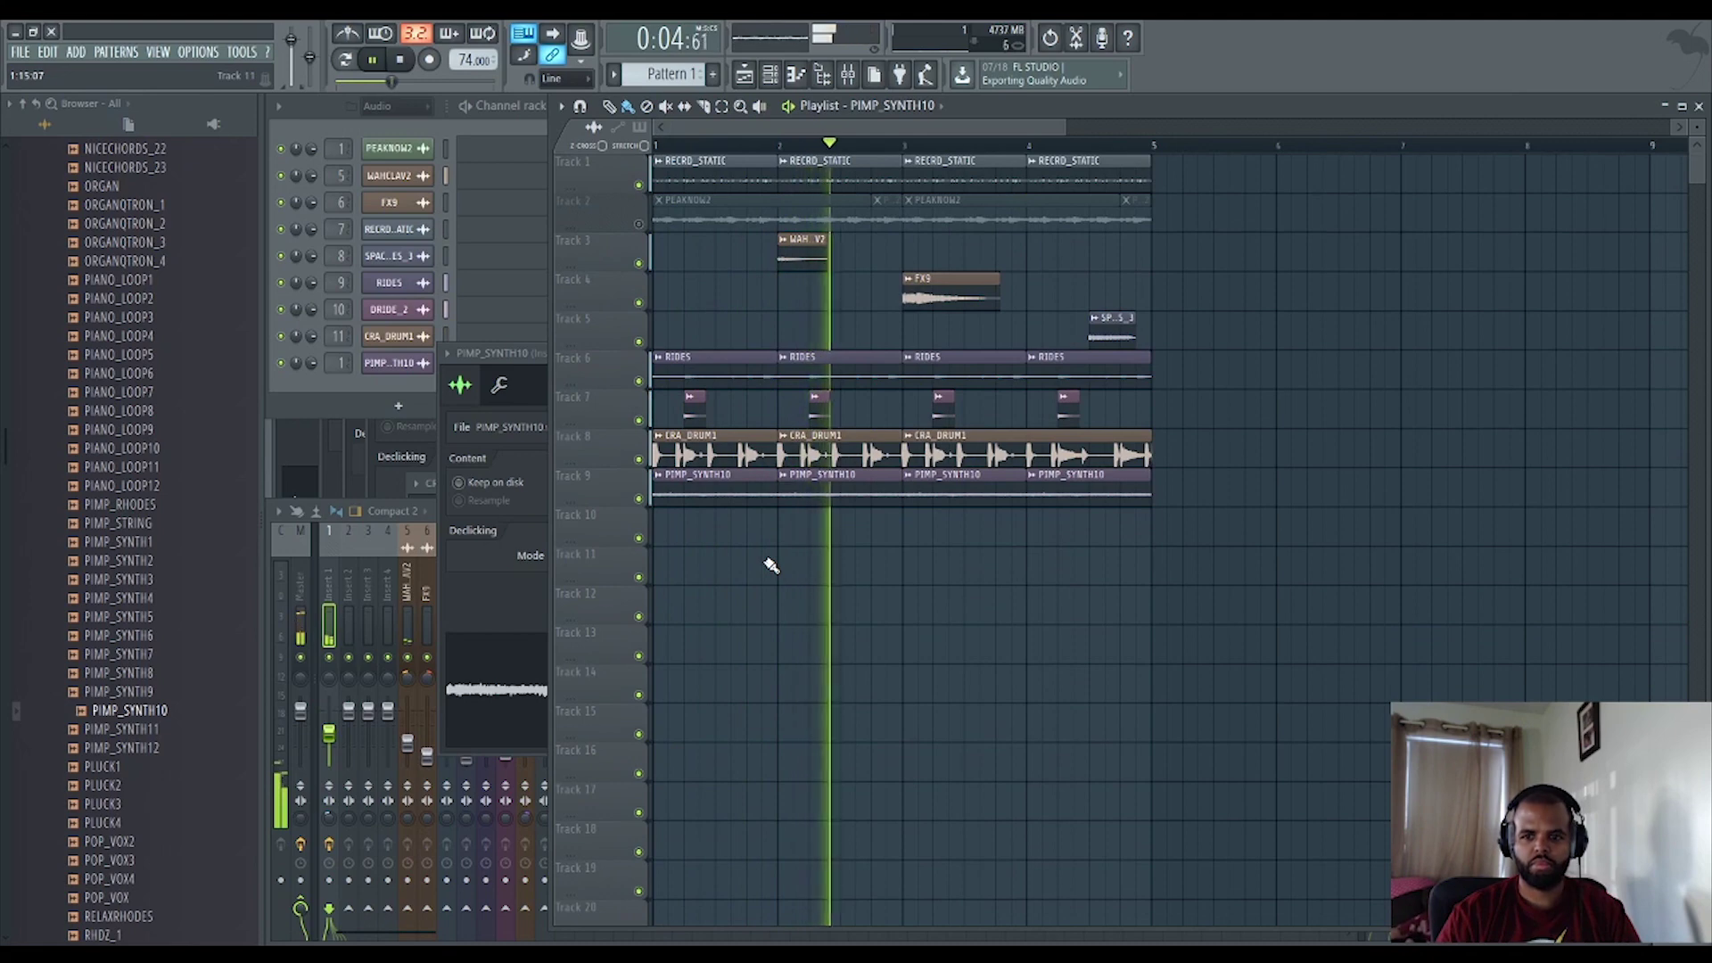
left_click(330, 582)
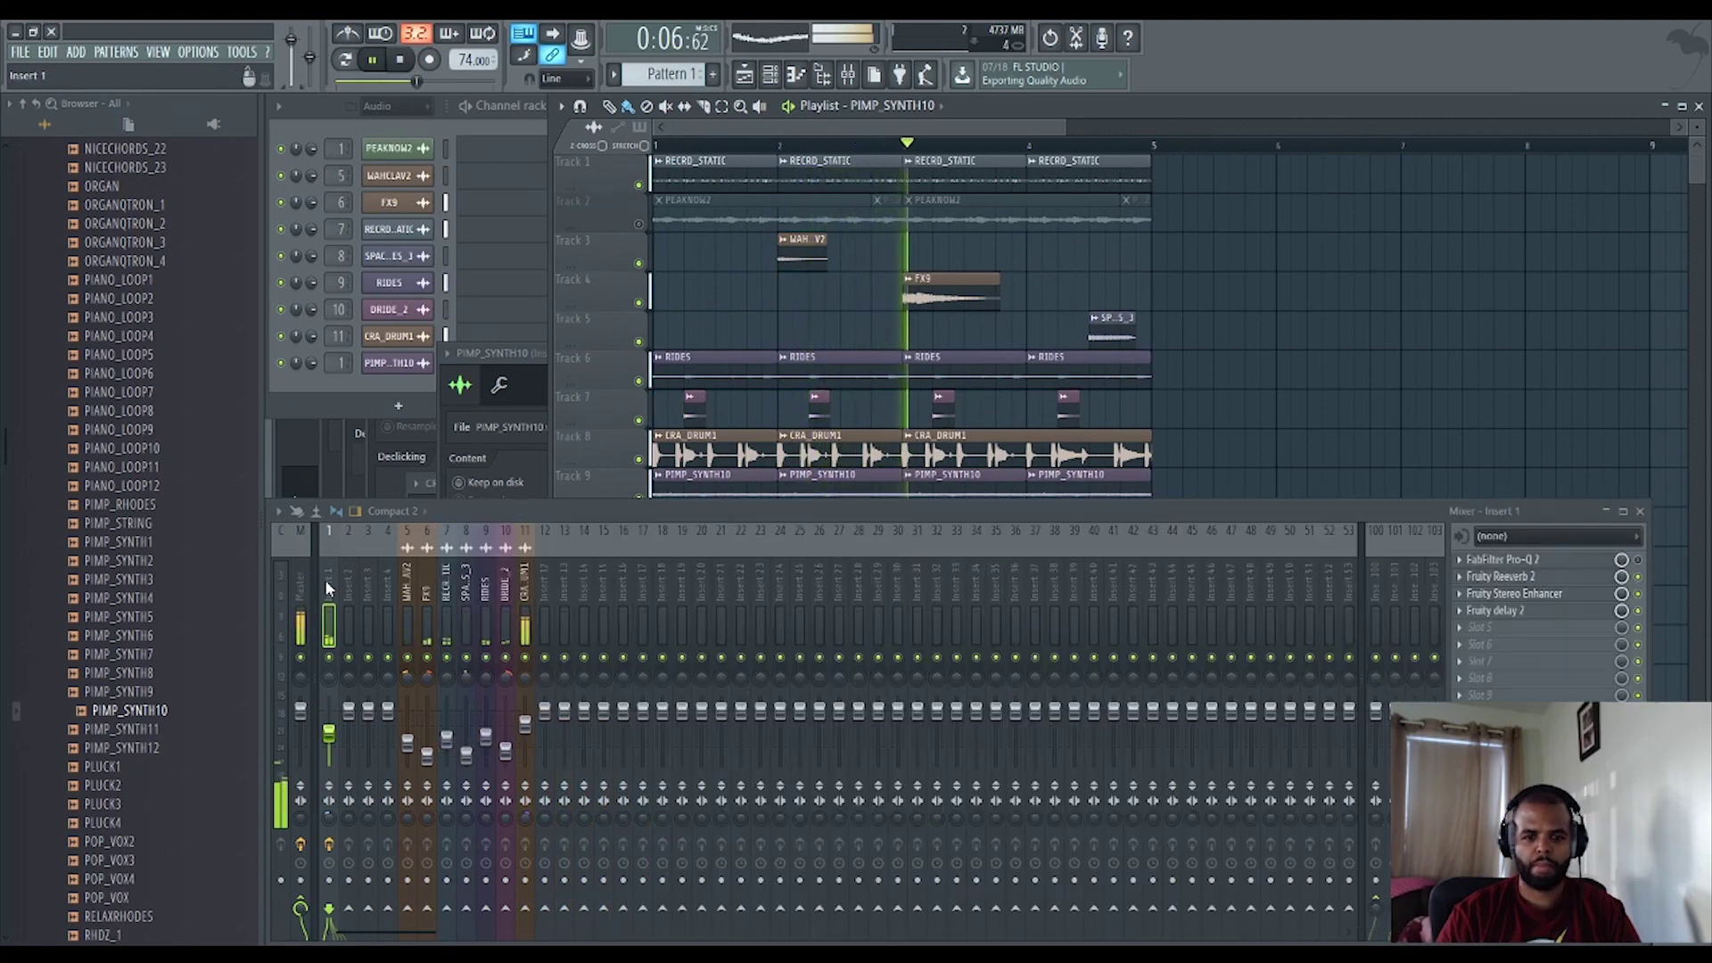
left_click(446, 737)
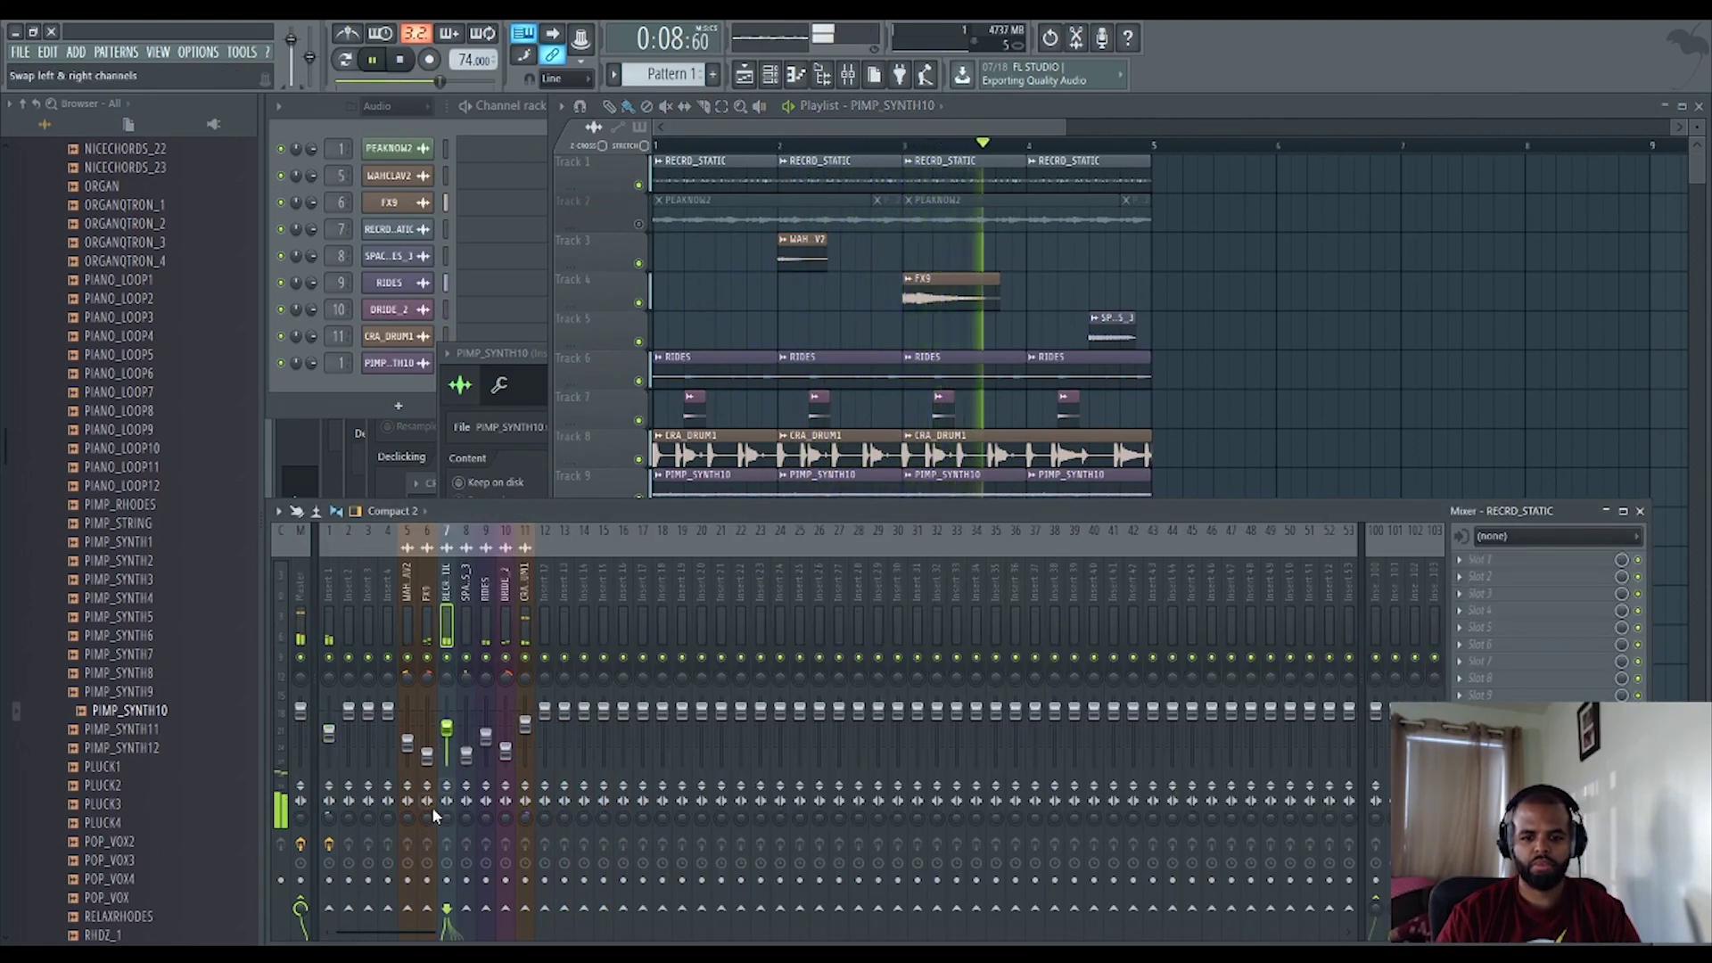
Trim the last CRA_DRUM1 clip on Track 8 so that it ends exactly at bar 5.
left_click(1410, 385)
scroll(1177, 531, "up", 3)
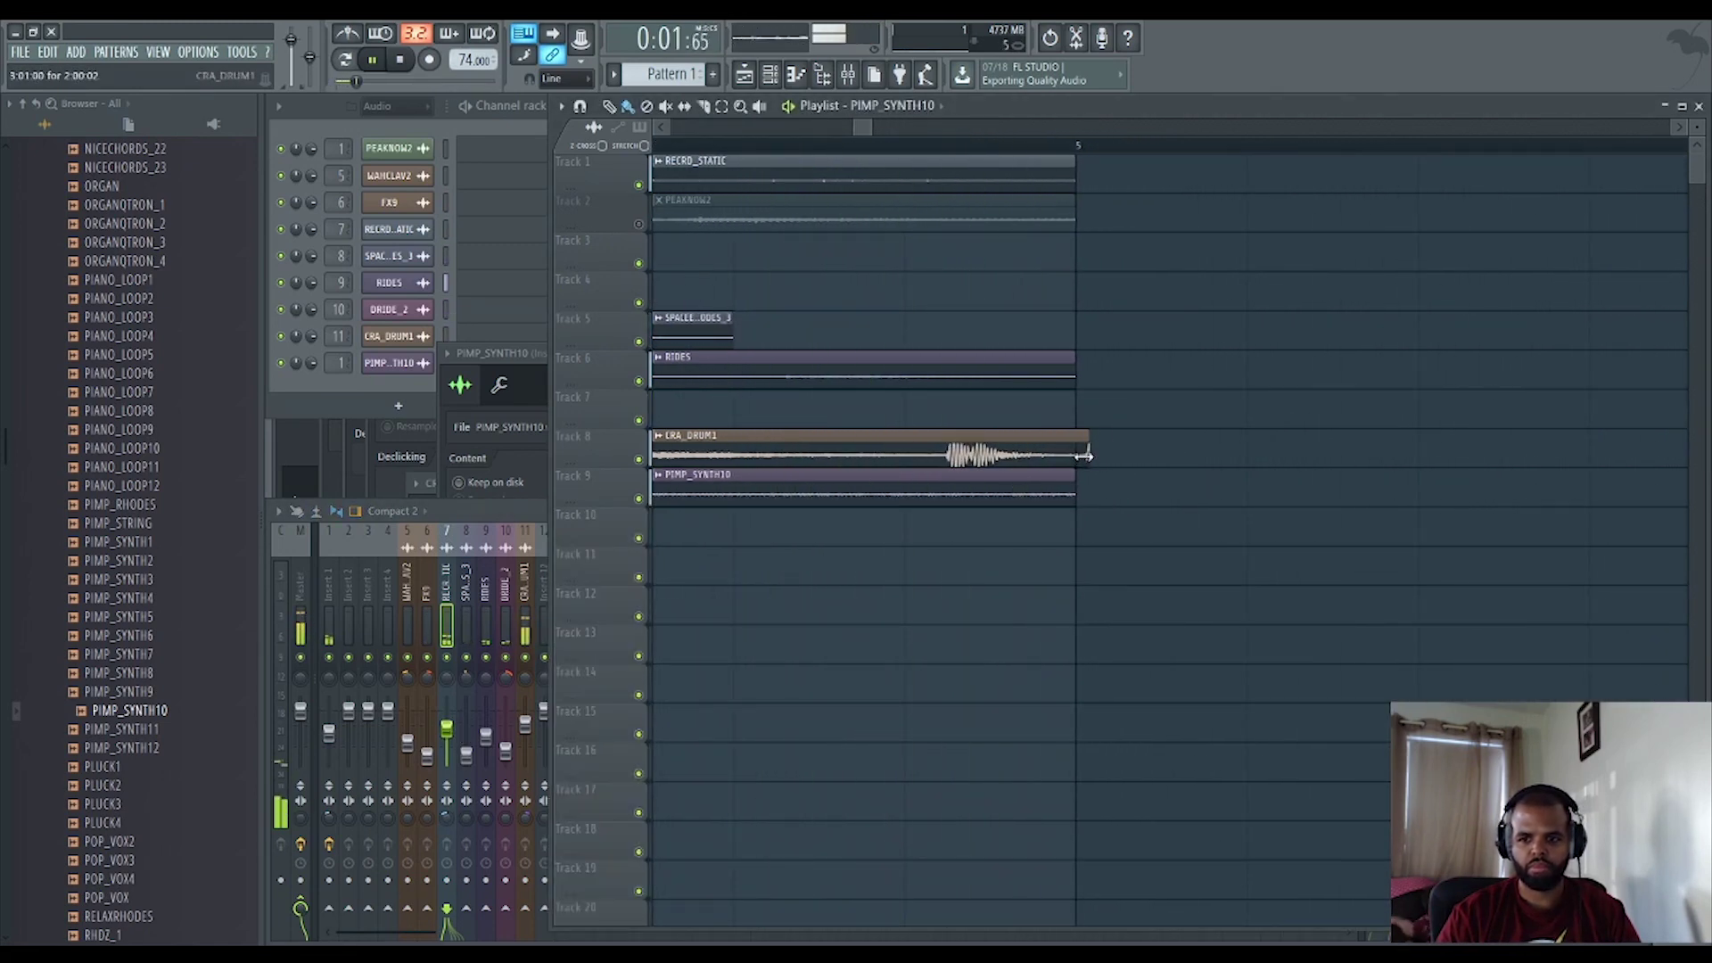
scroll(1135, 650, "down", 2)
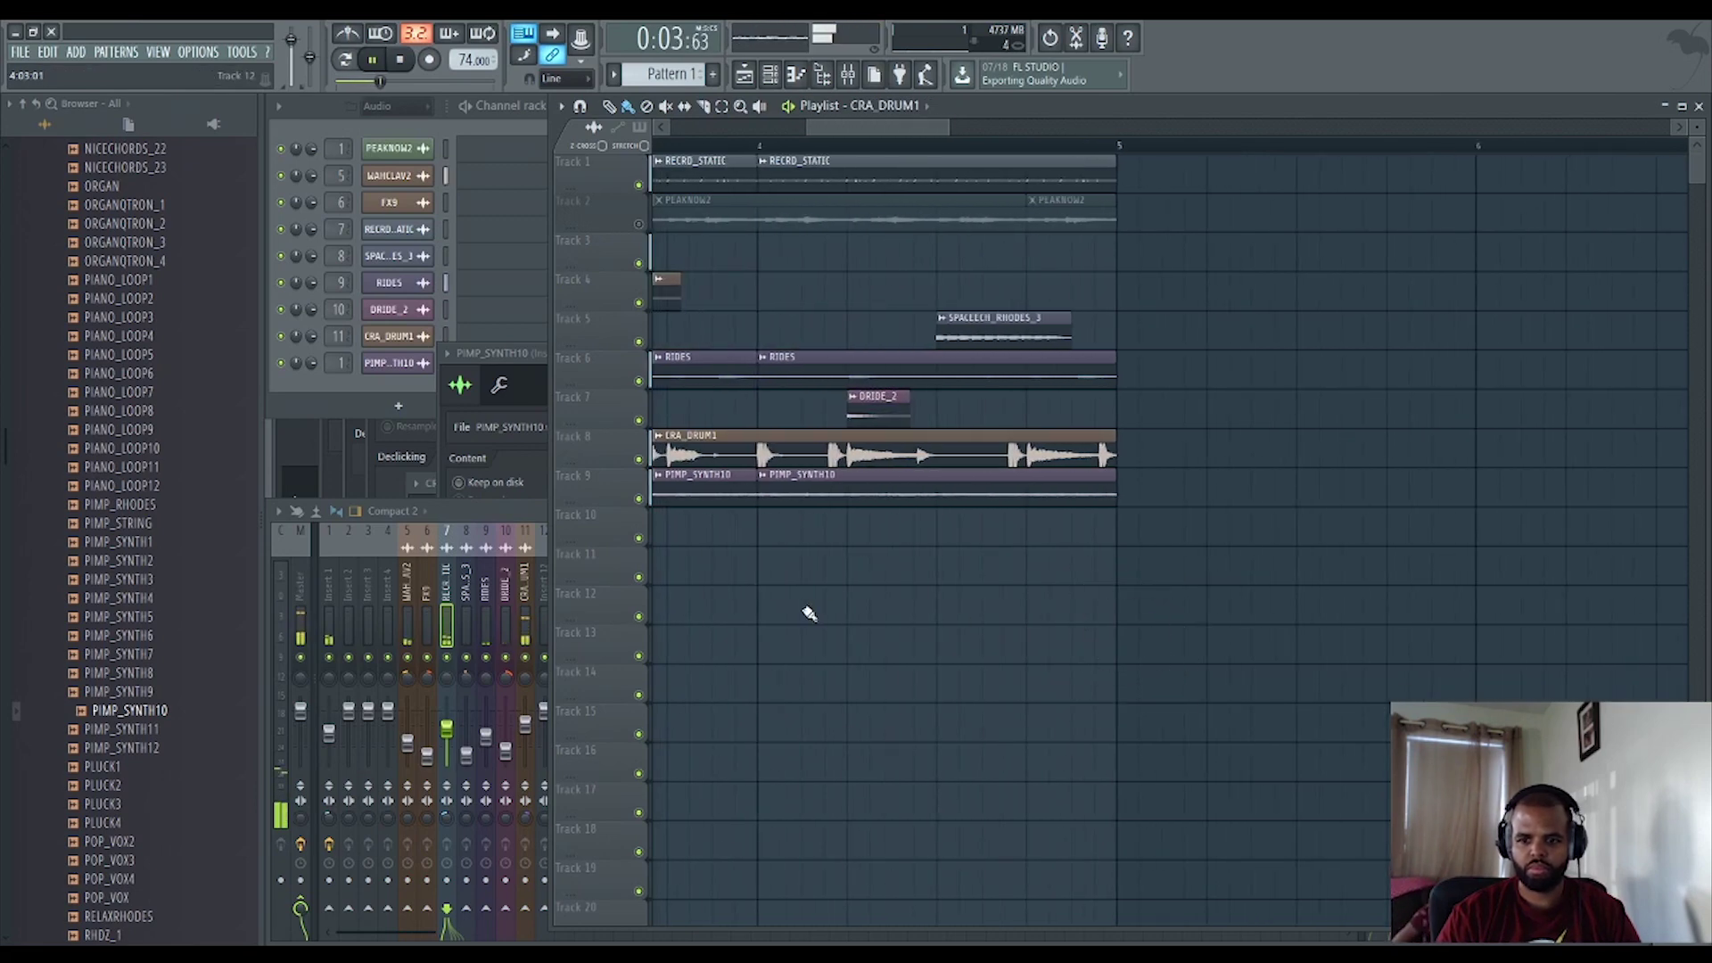
scroll(809, 614, "down", 2)
scroll(809, 613, "down", 2)
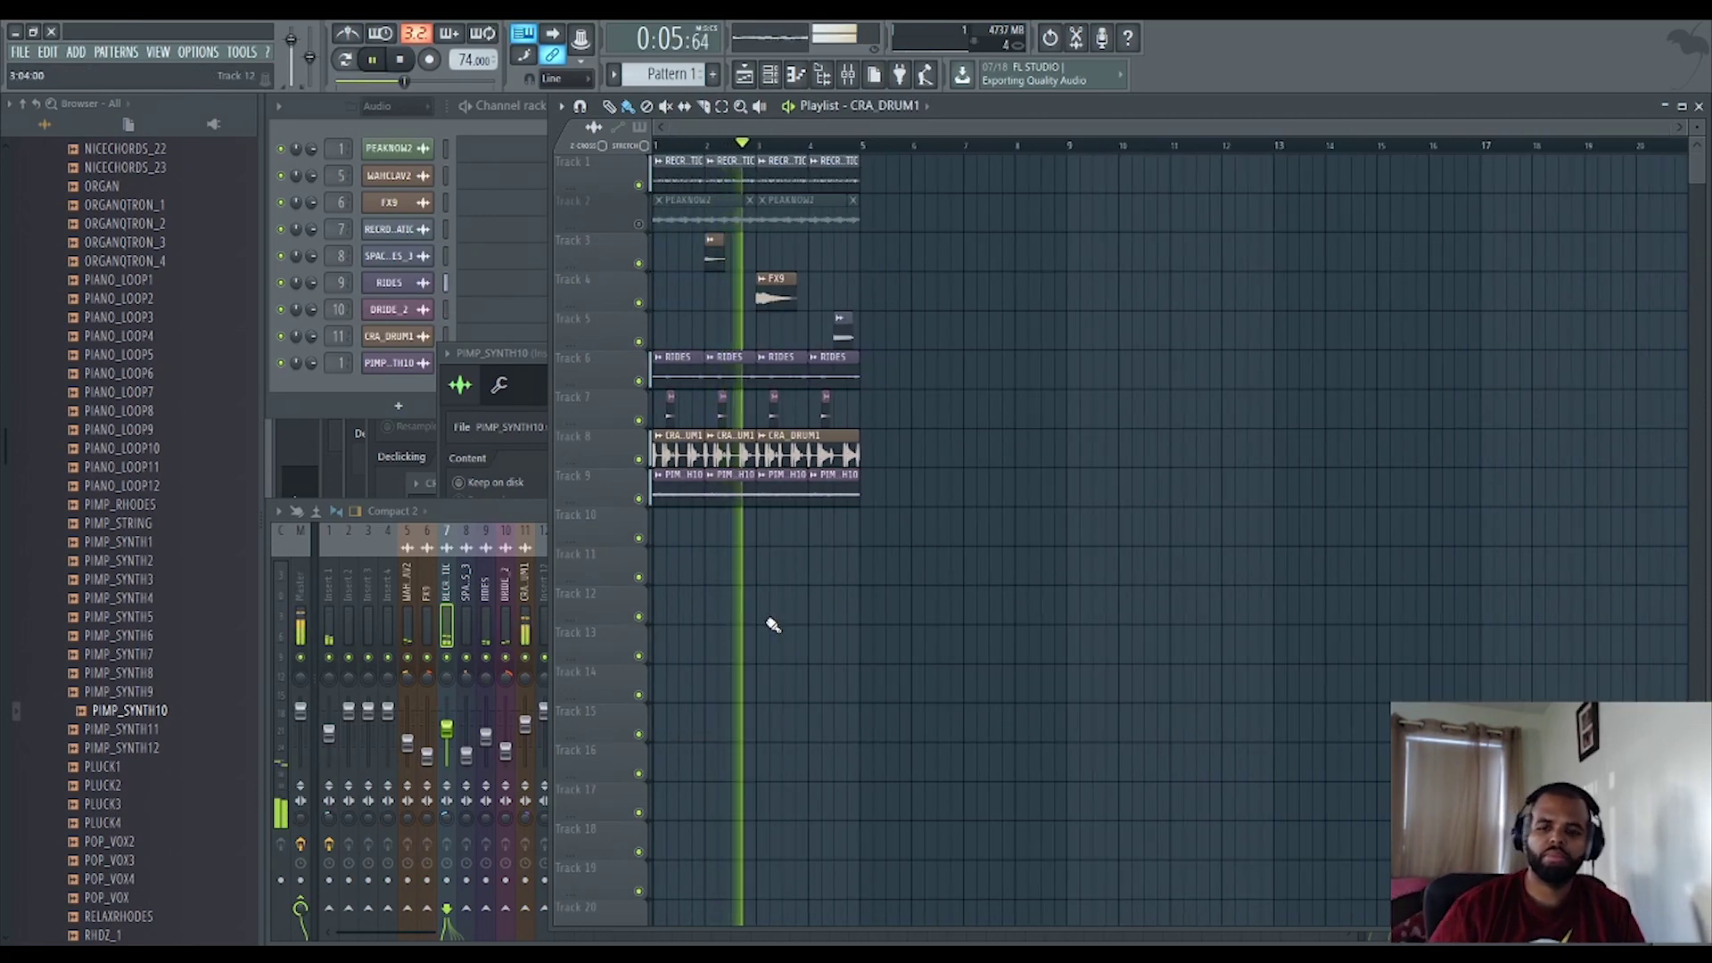
Move the muted PEAKNOW2 track up to Track 1, above the RECRD_STATIC track.
scroll(990, 496, "down", 3)
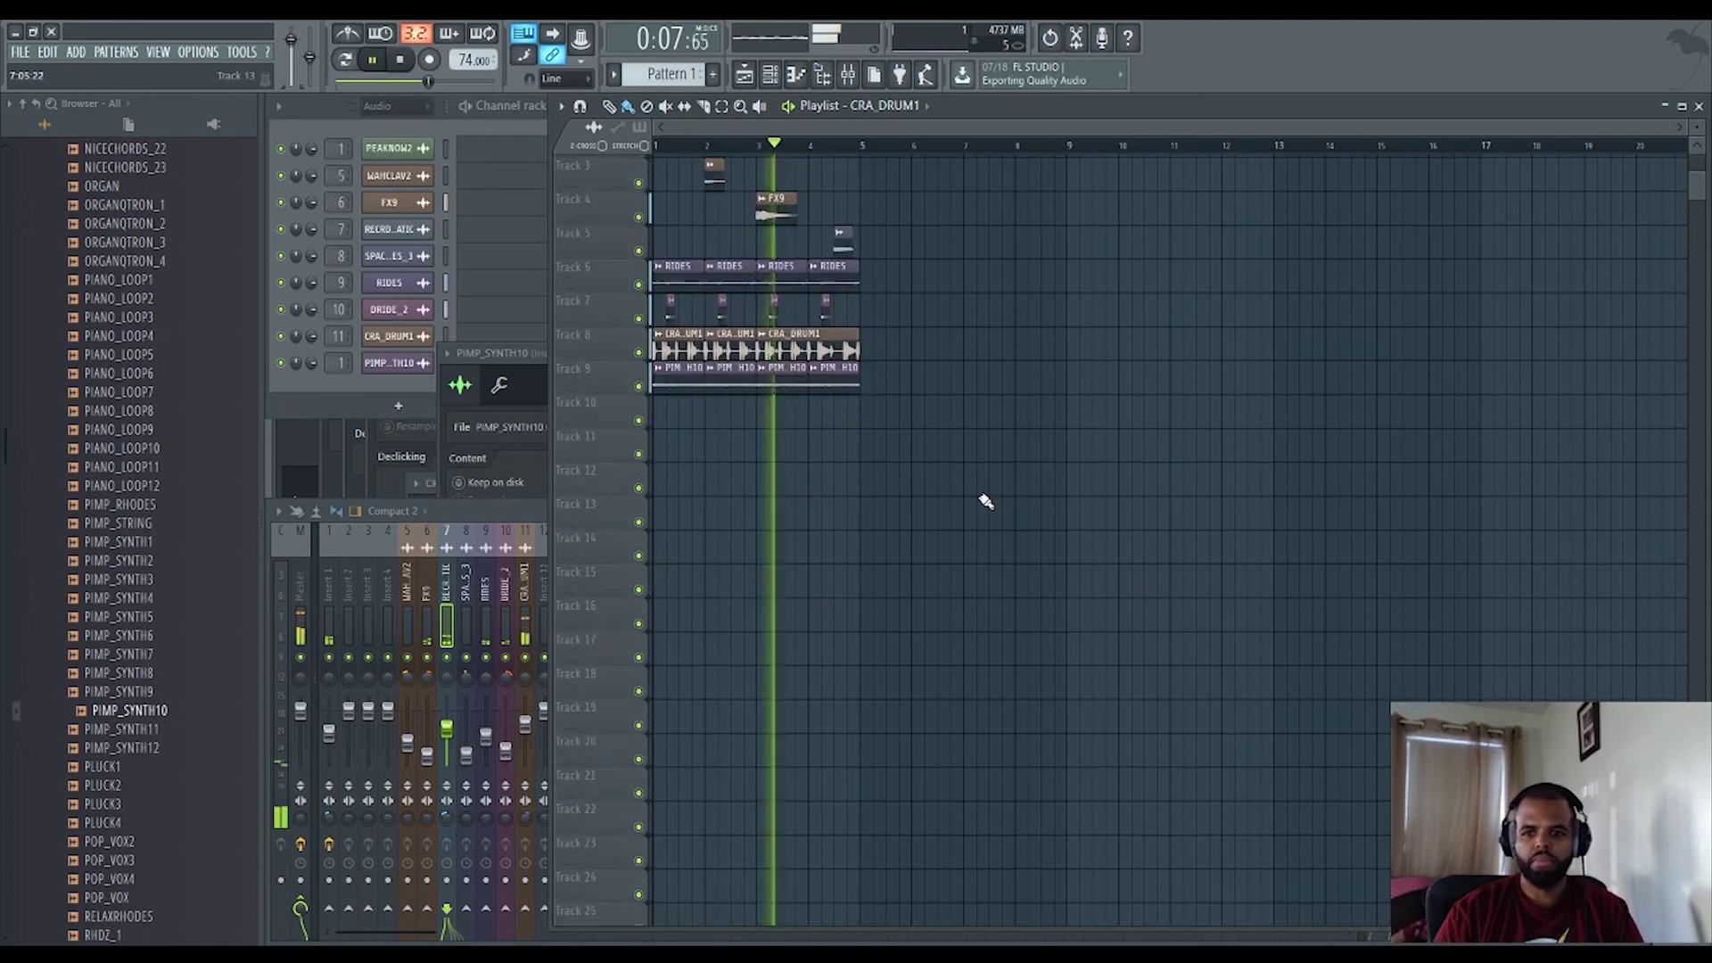
scroll(767, 502, "up", 1)
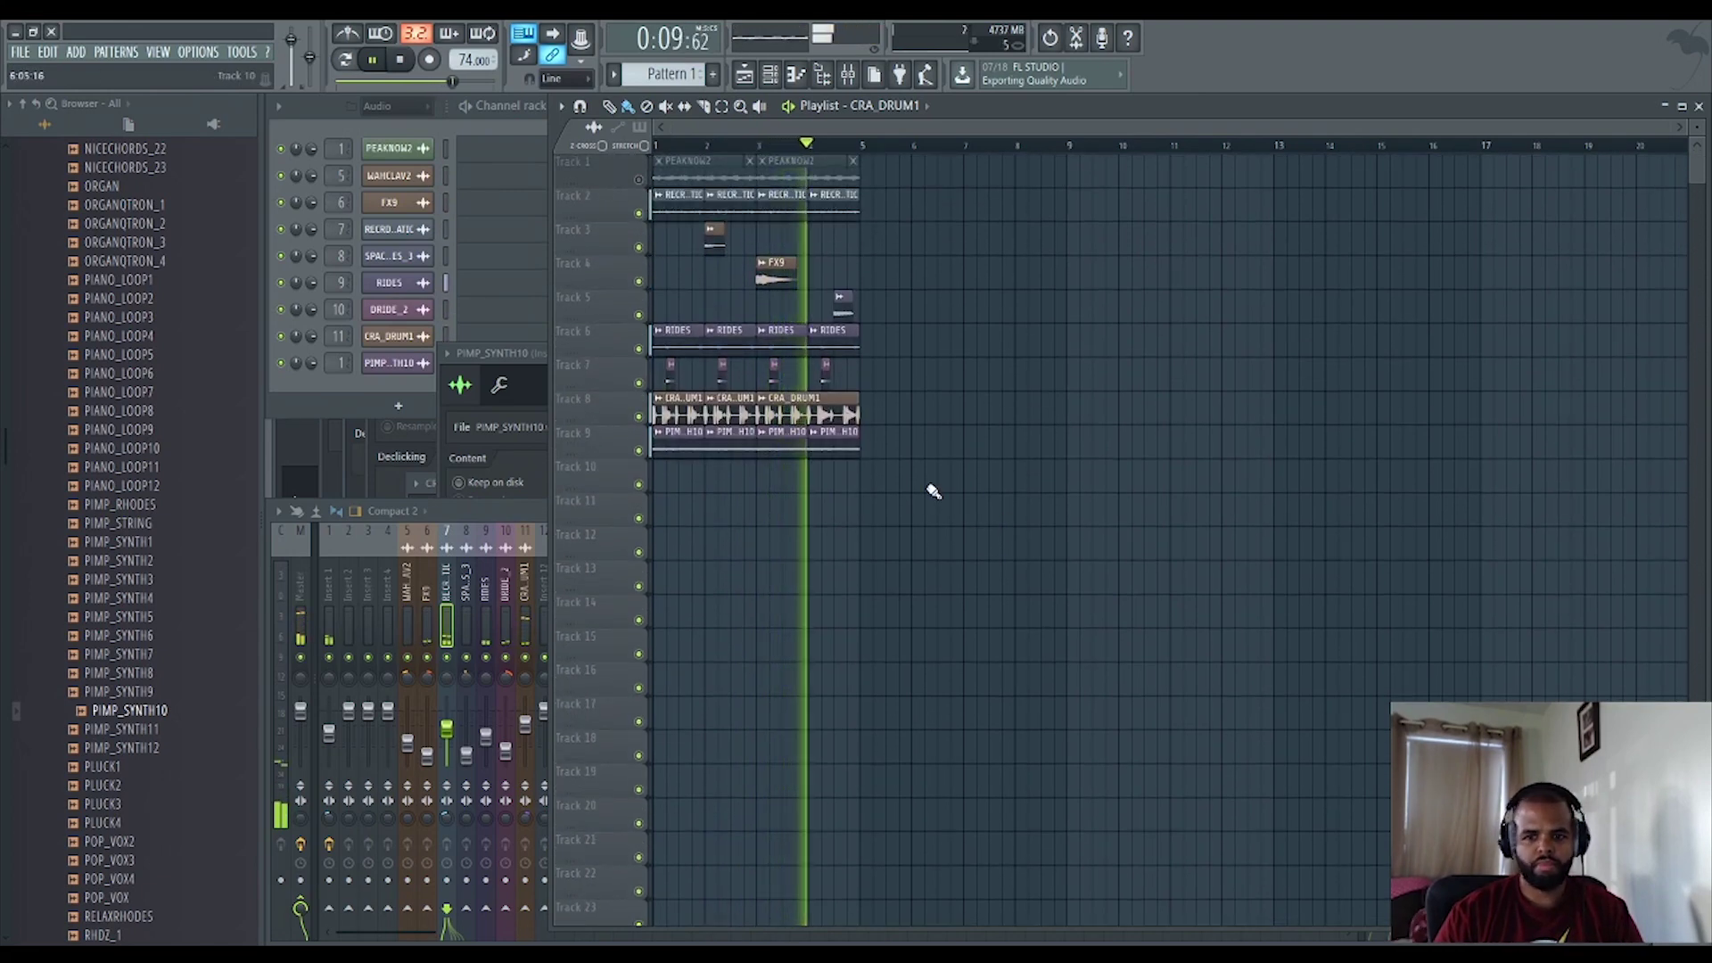
Audition the POP_VOX and RHDZ samples in the EXTRAS folder of Beat Butcha - Steroid Pack Vol. 3.
left_click(108, 842)
left_click(143, 860)
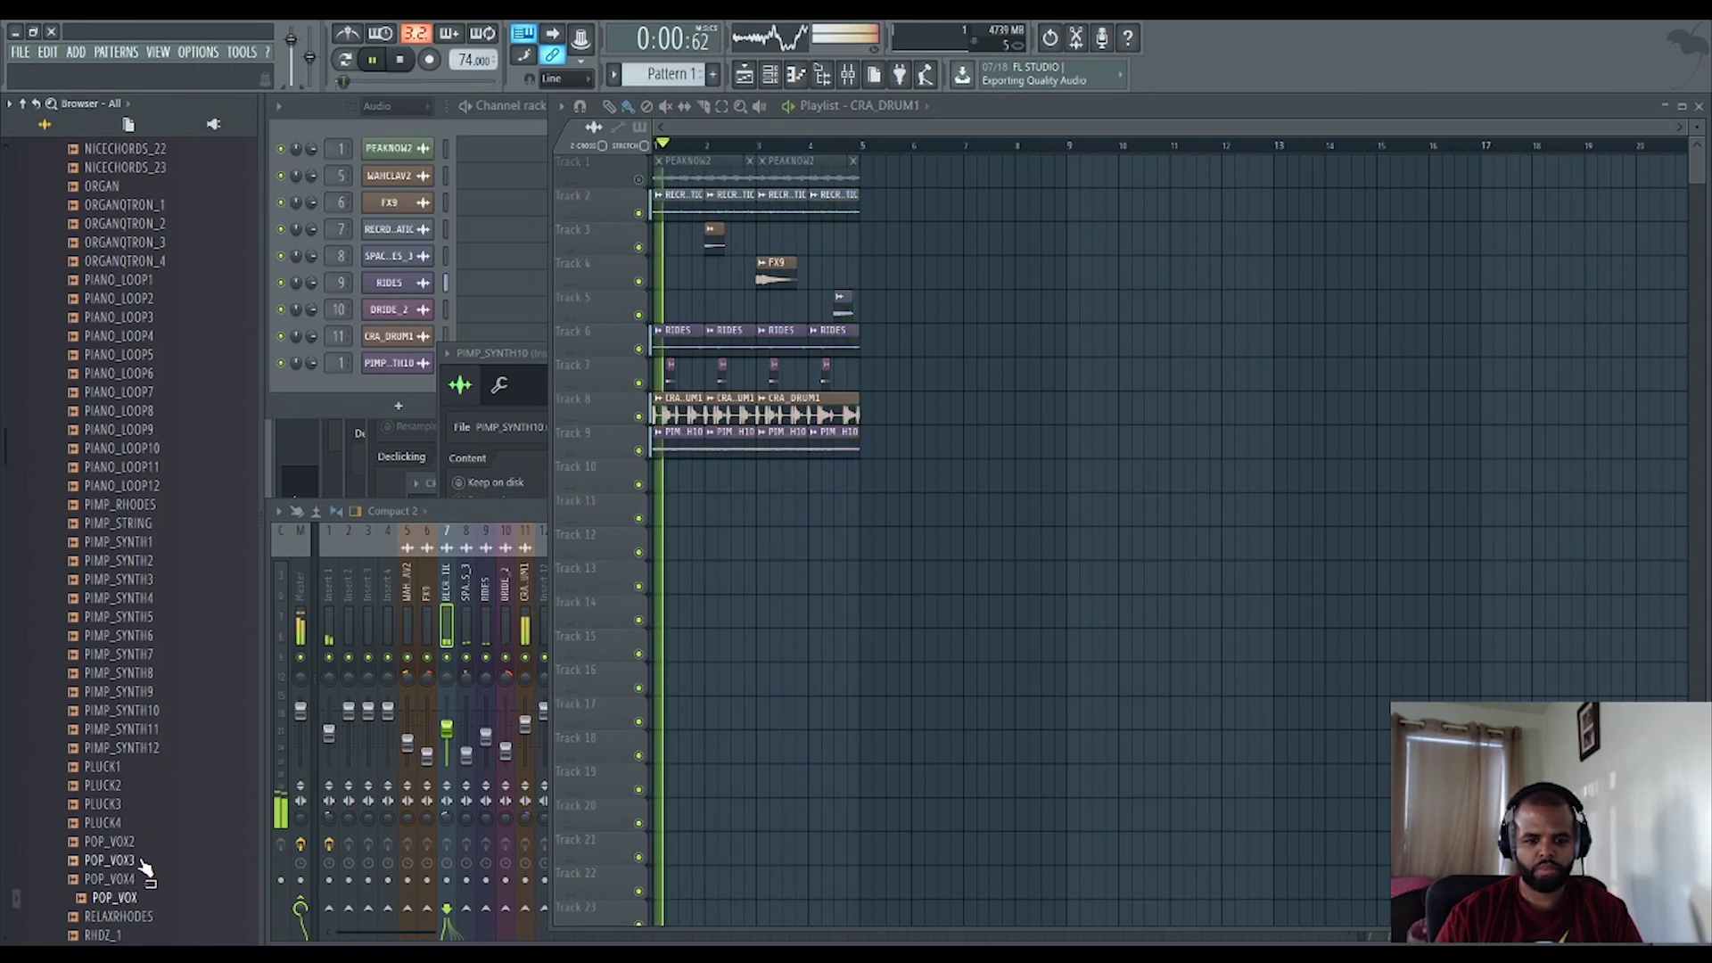
left_click(134, 879)
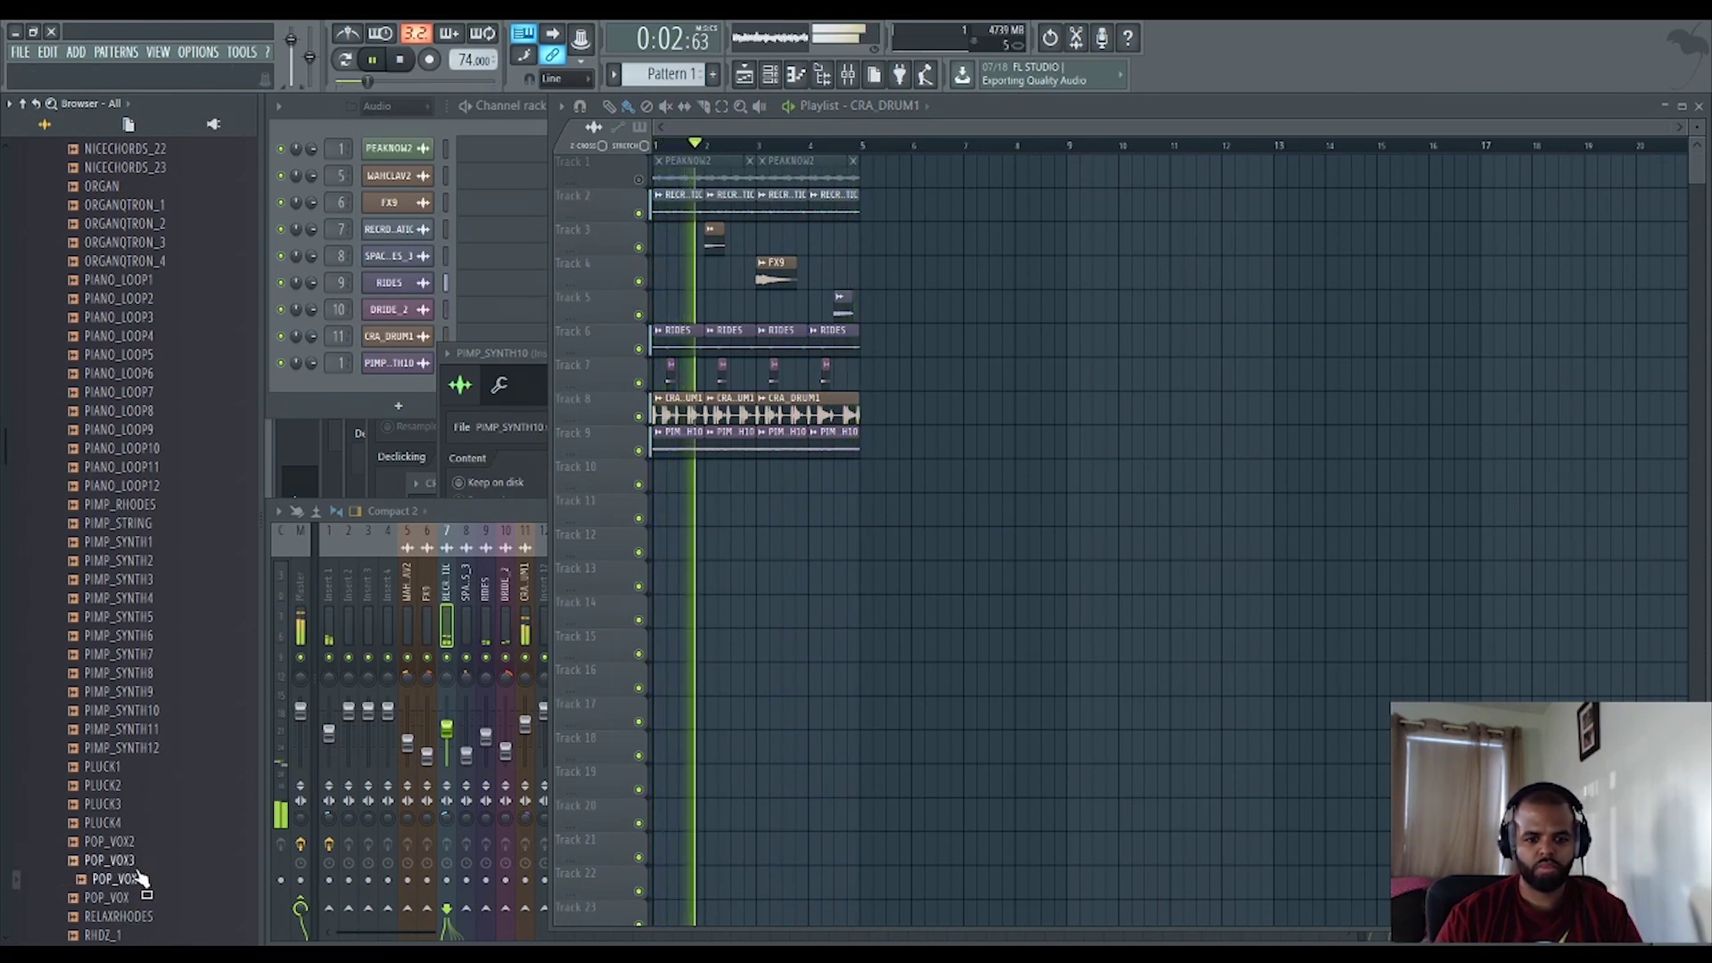
scroll(156, 803, "down", 4)
left_click(135, 712)
left_click(142, 768)
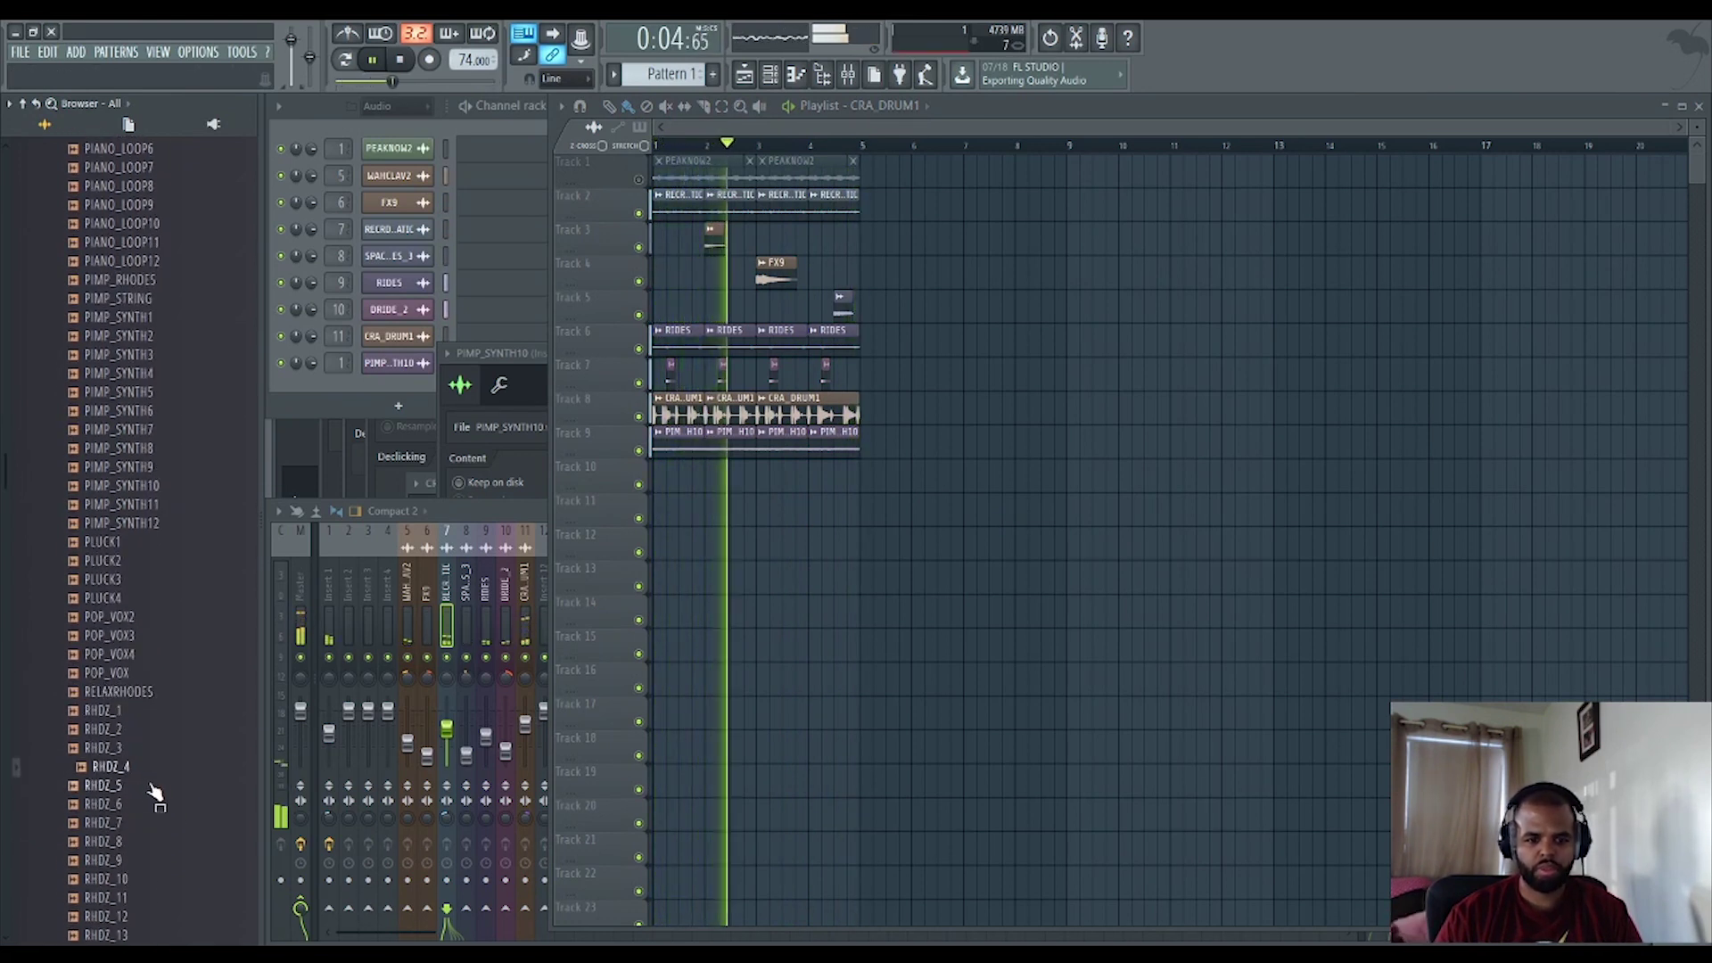
scroll(140, 691, "up", 15)
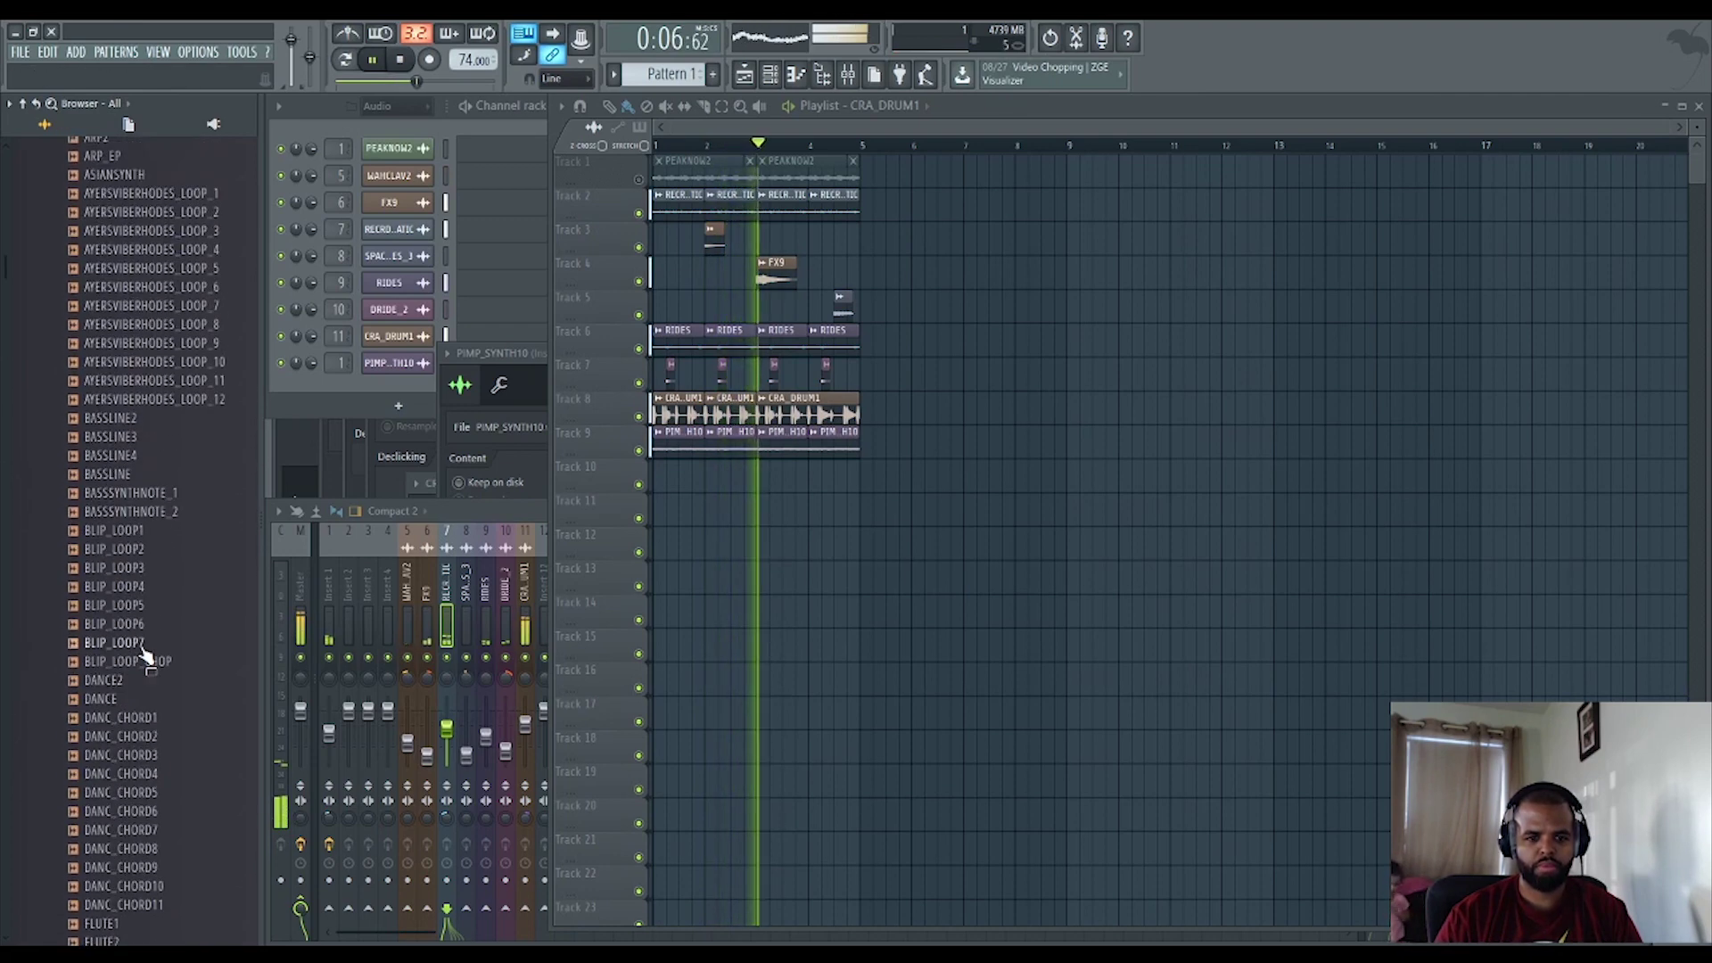
left_click(156, 799)
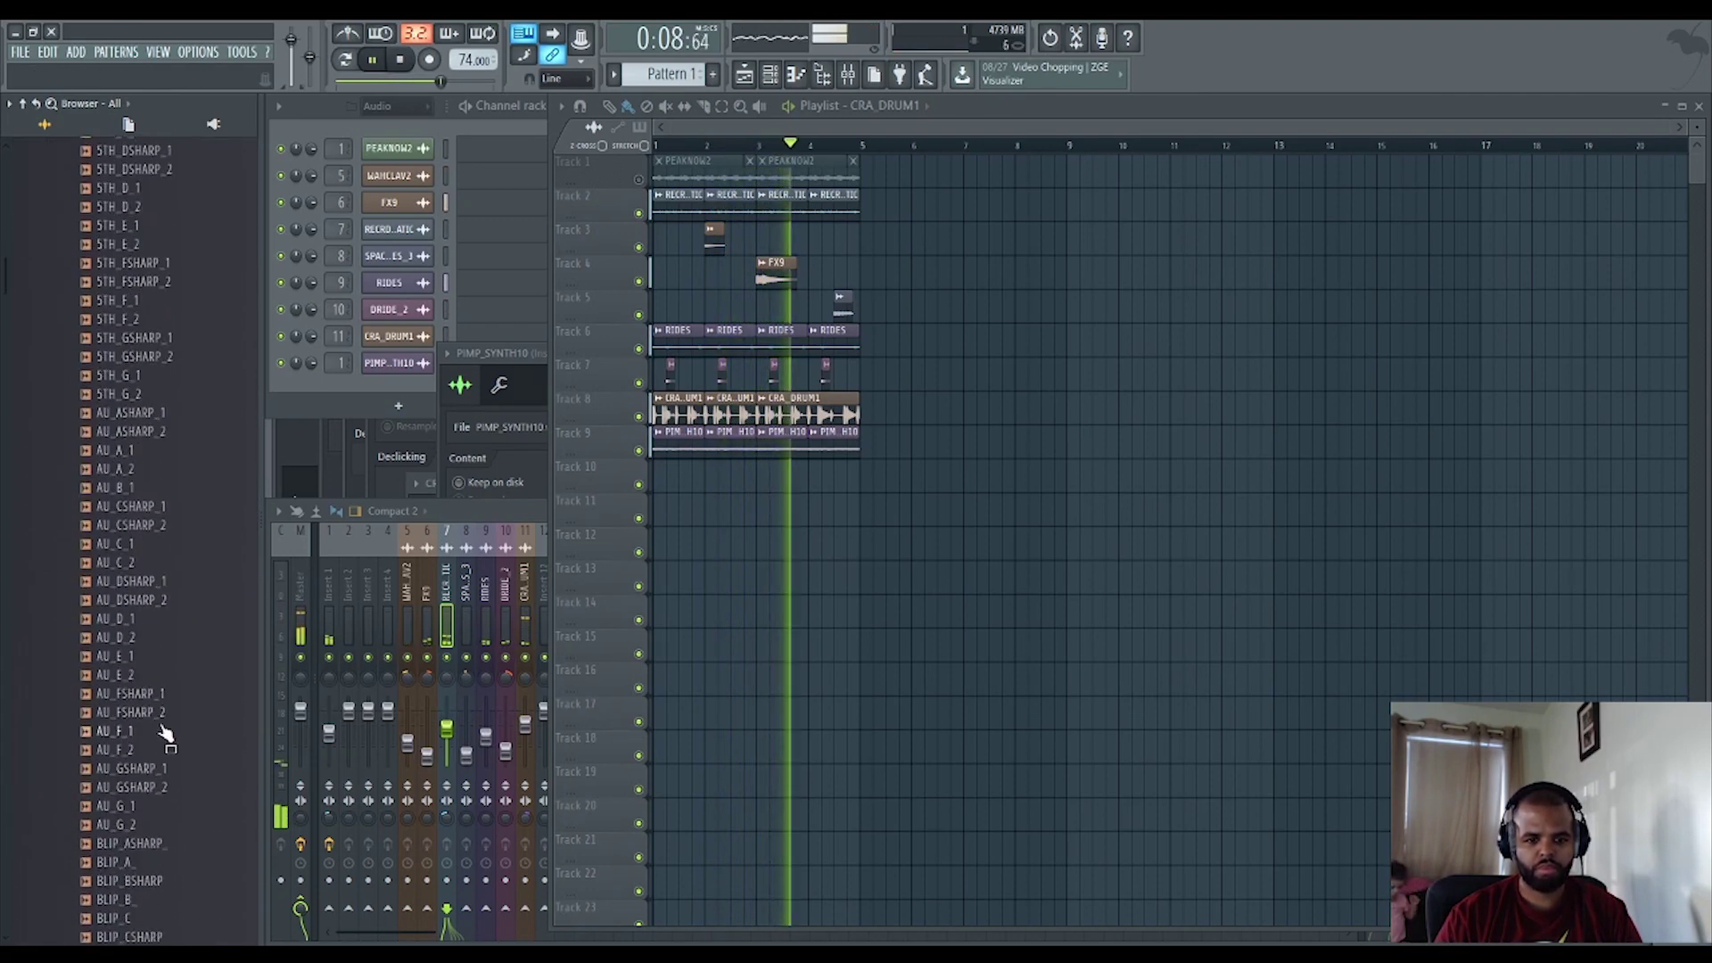
scroll(161, 678, "up", 5)
Audition RHODES_SPRINKLES_, SYNTH_SWEEP_2 and RHODES_SWEEP_4 in the pack's SFX folder.
left_click(100, 347)
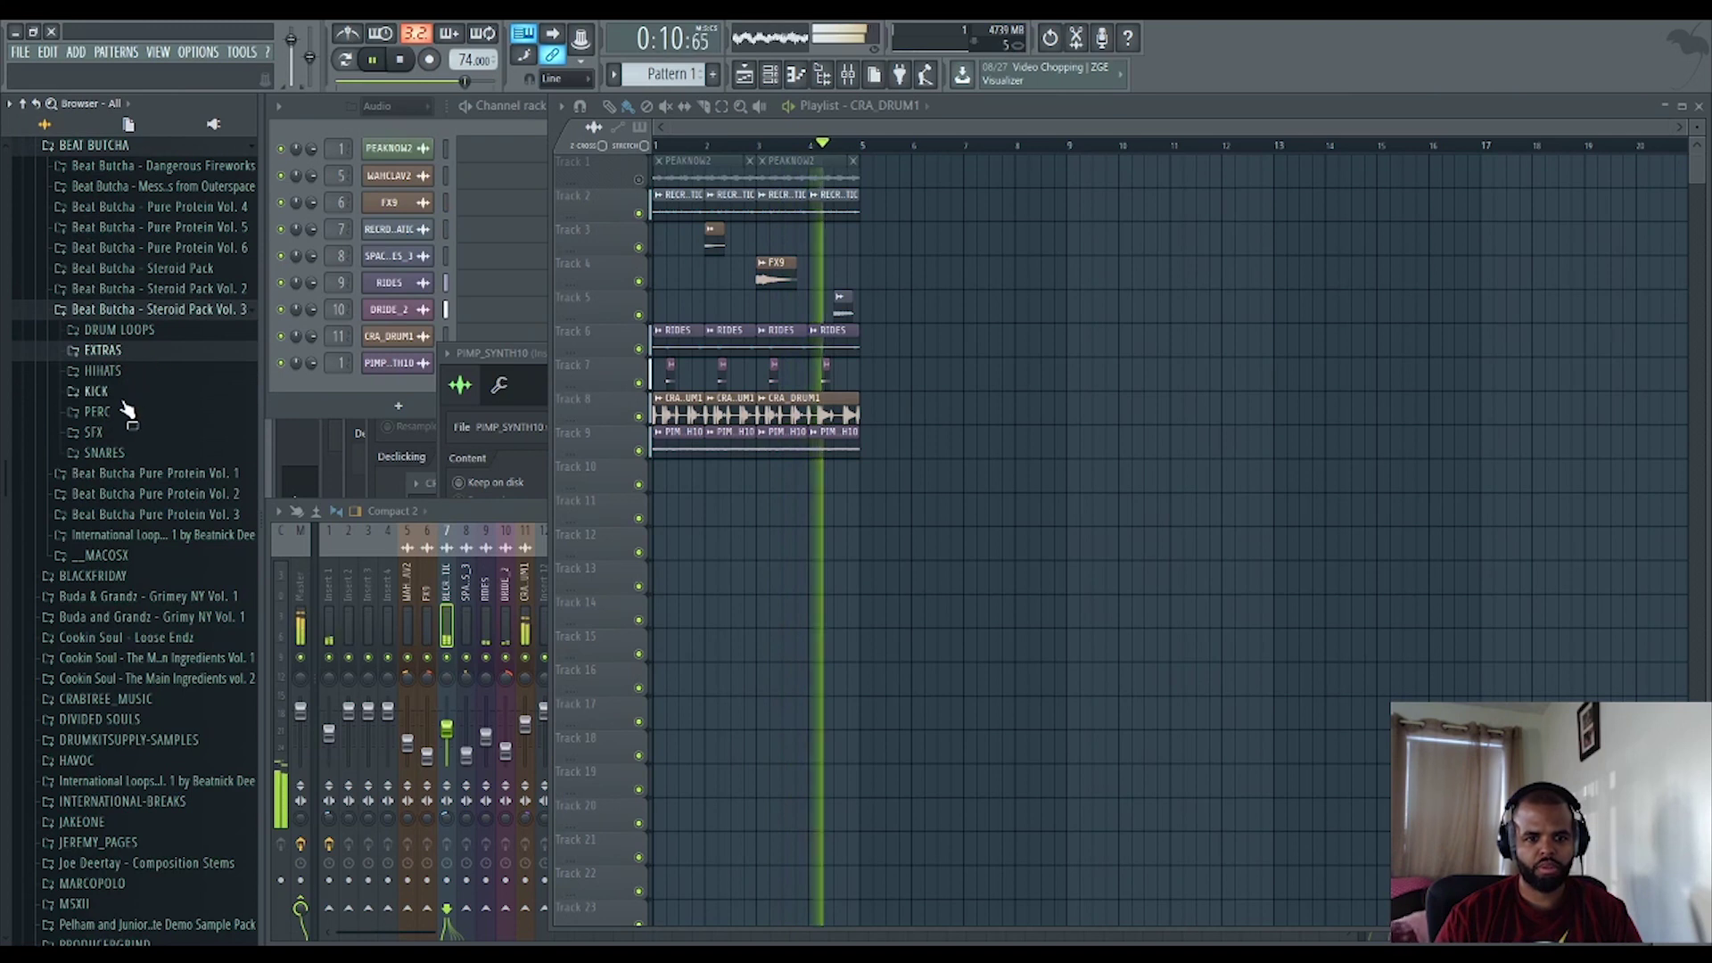
left_click(111, 440)
left_click(132, 527)
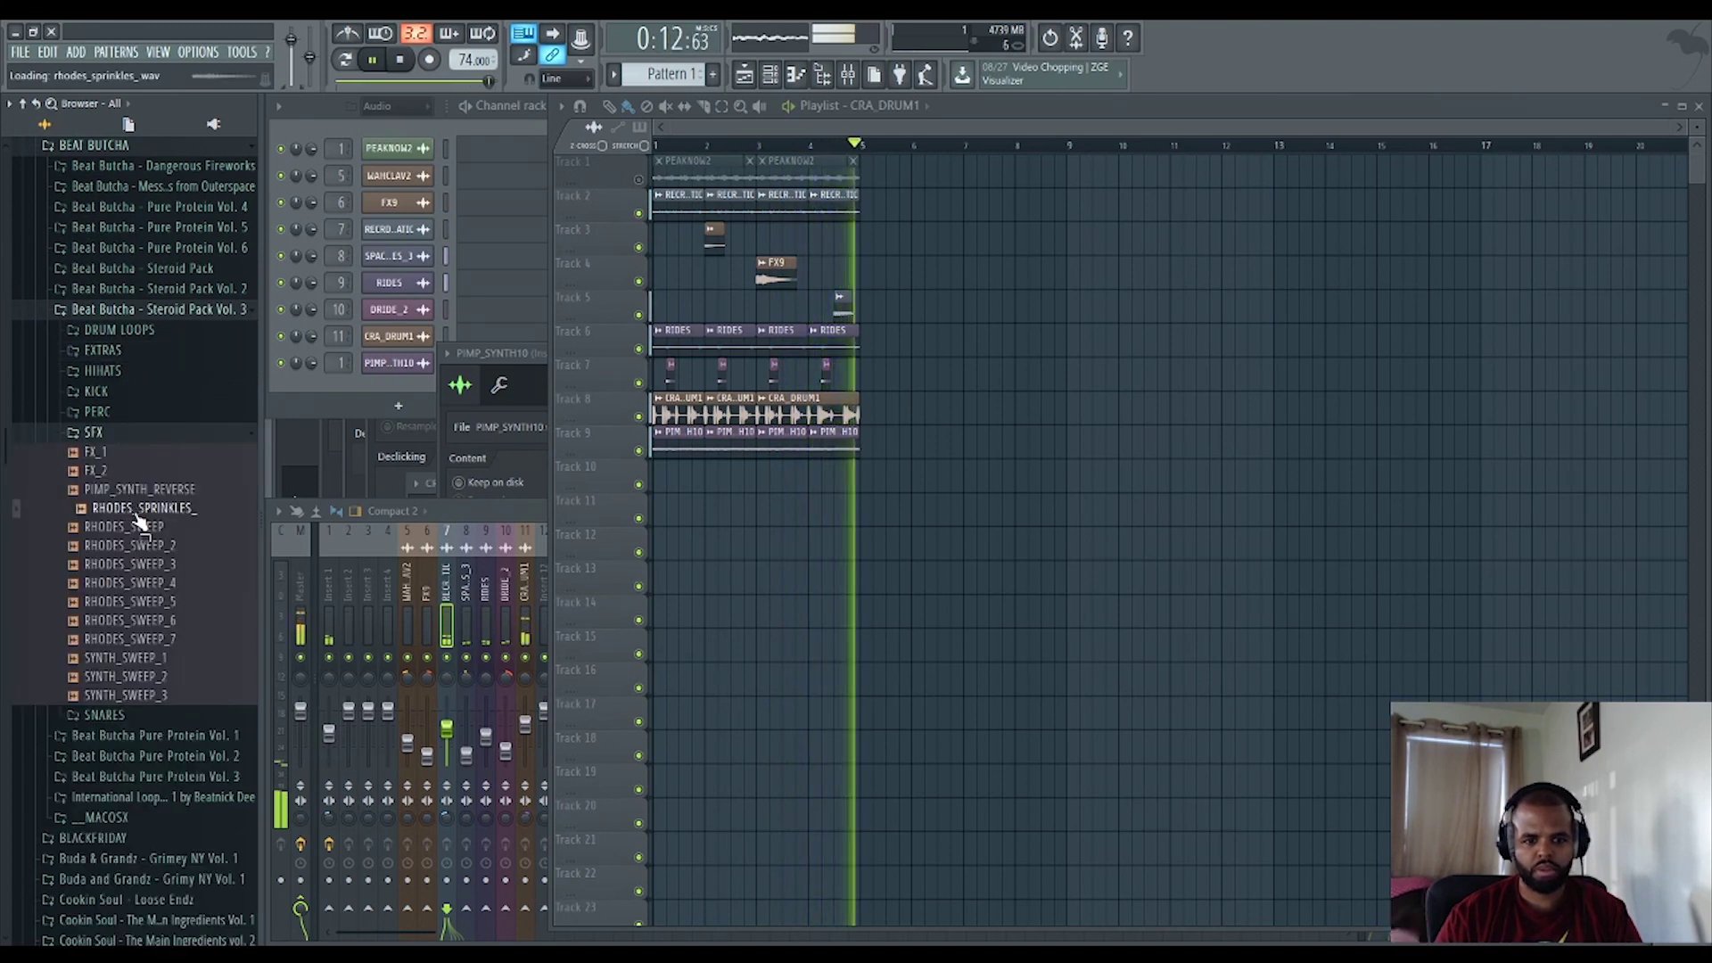
left_click(152, 677)
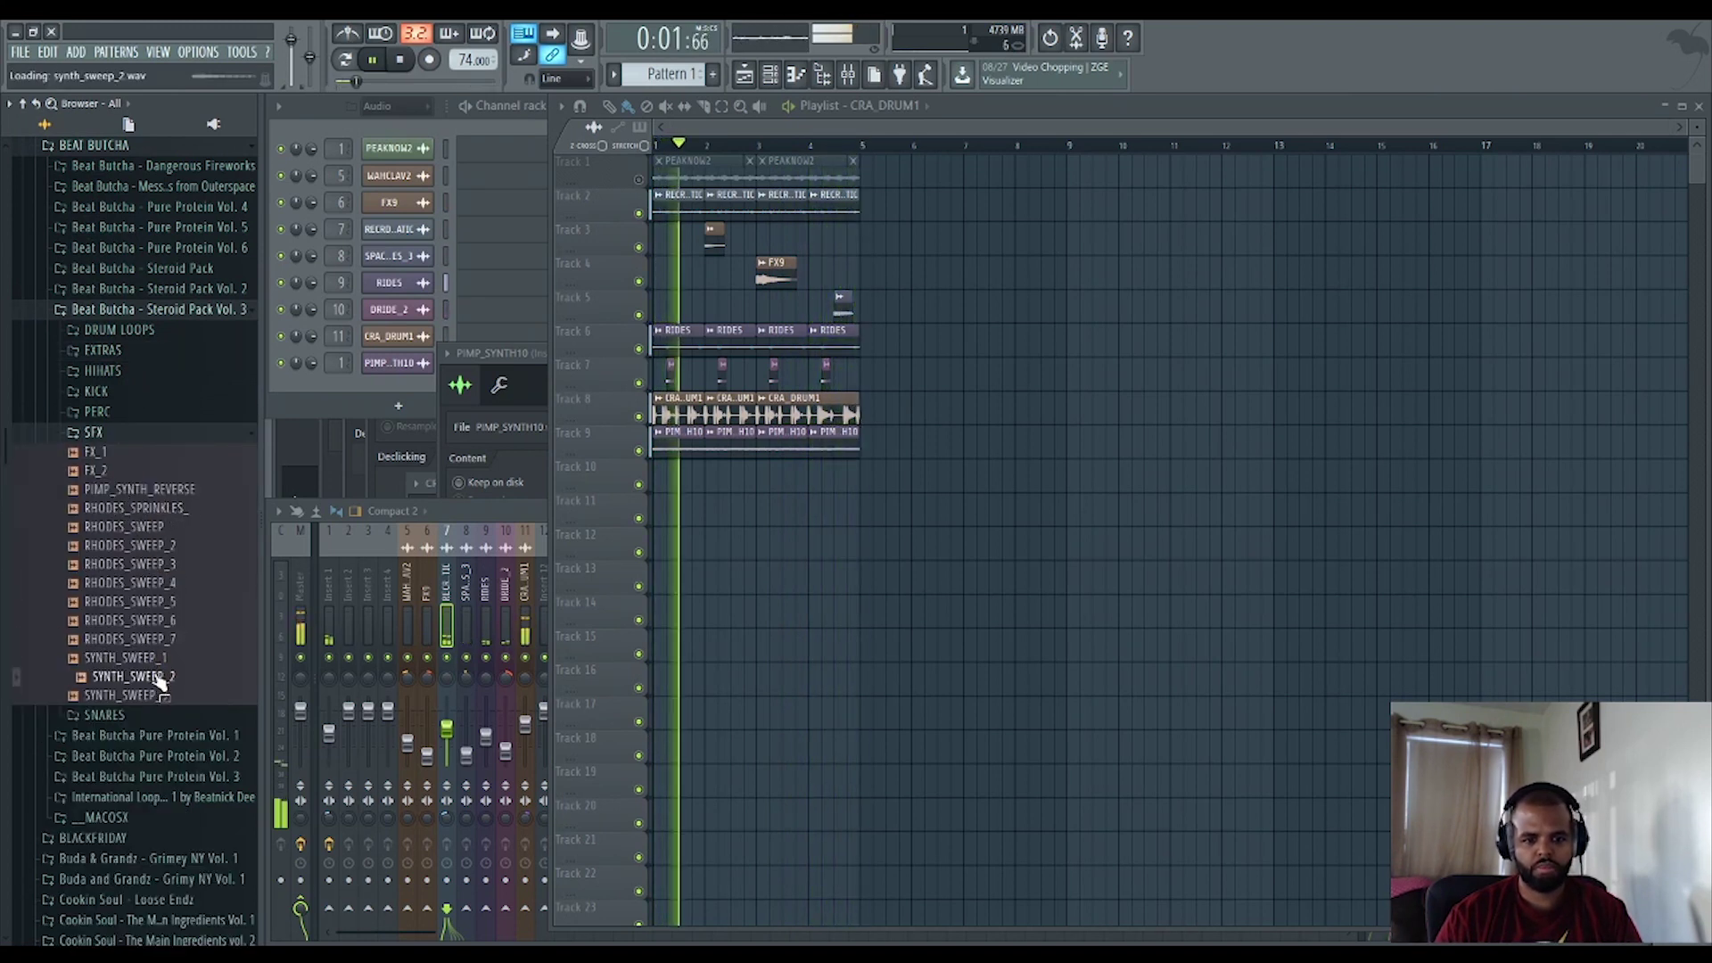
left_click(133, 583)
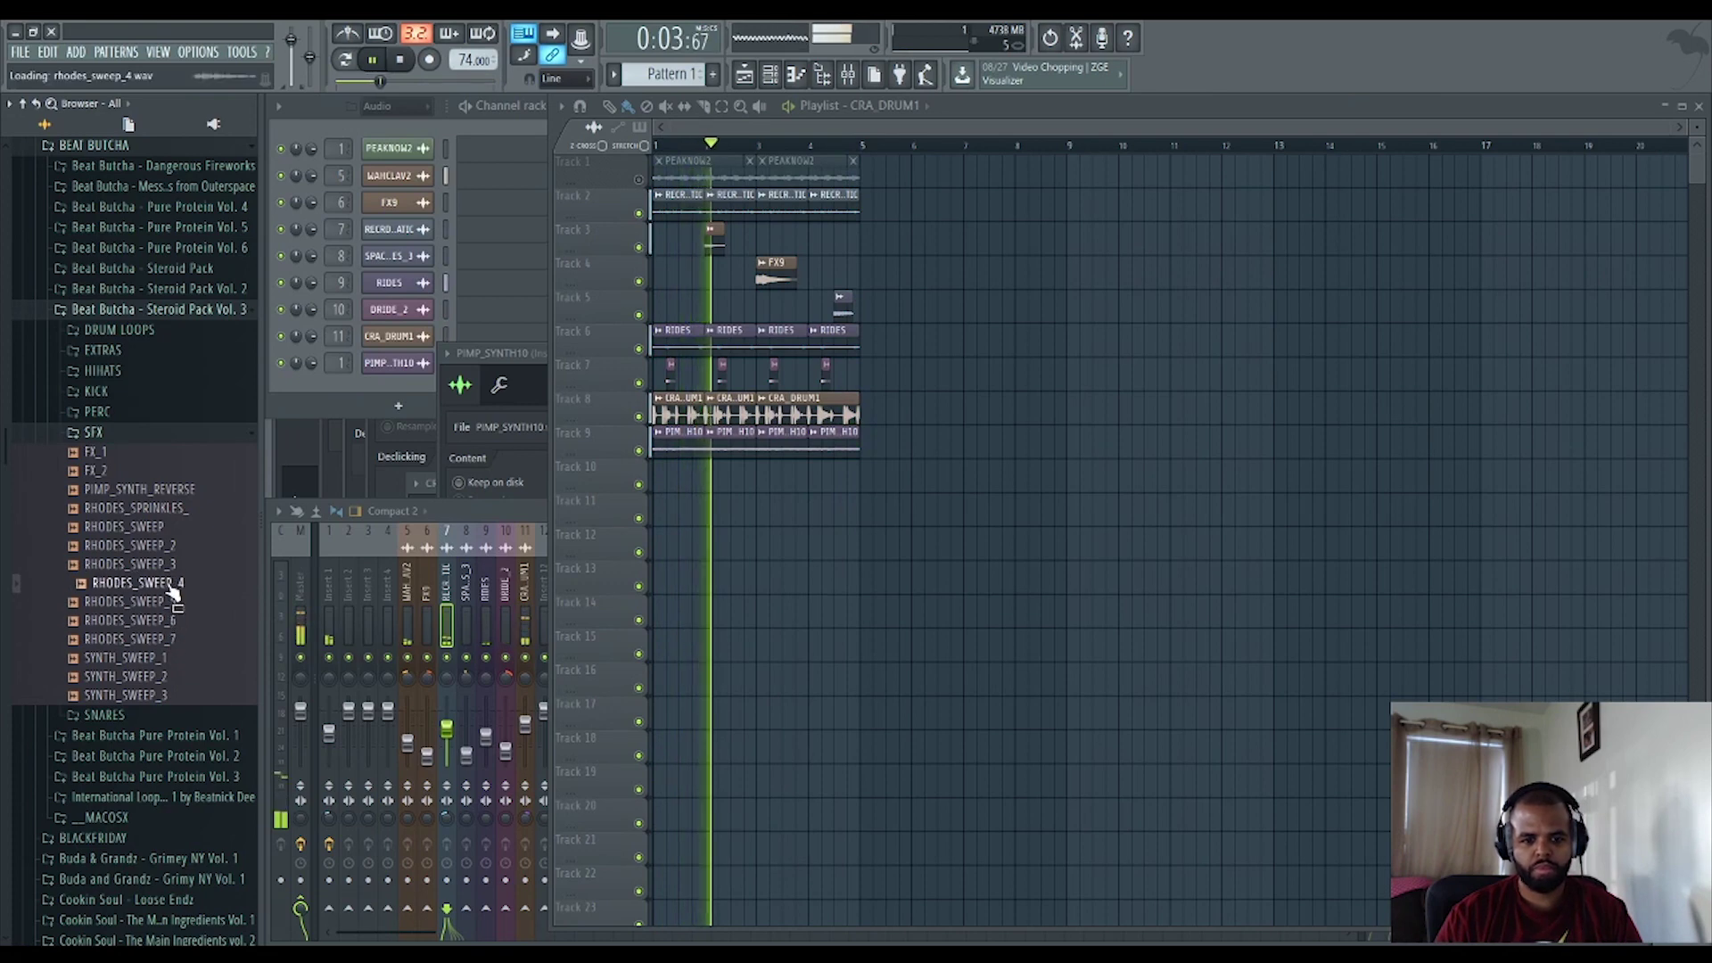
key("alt+Tab")
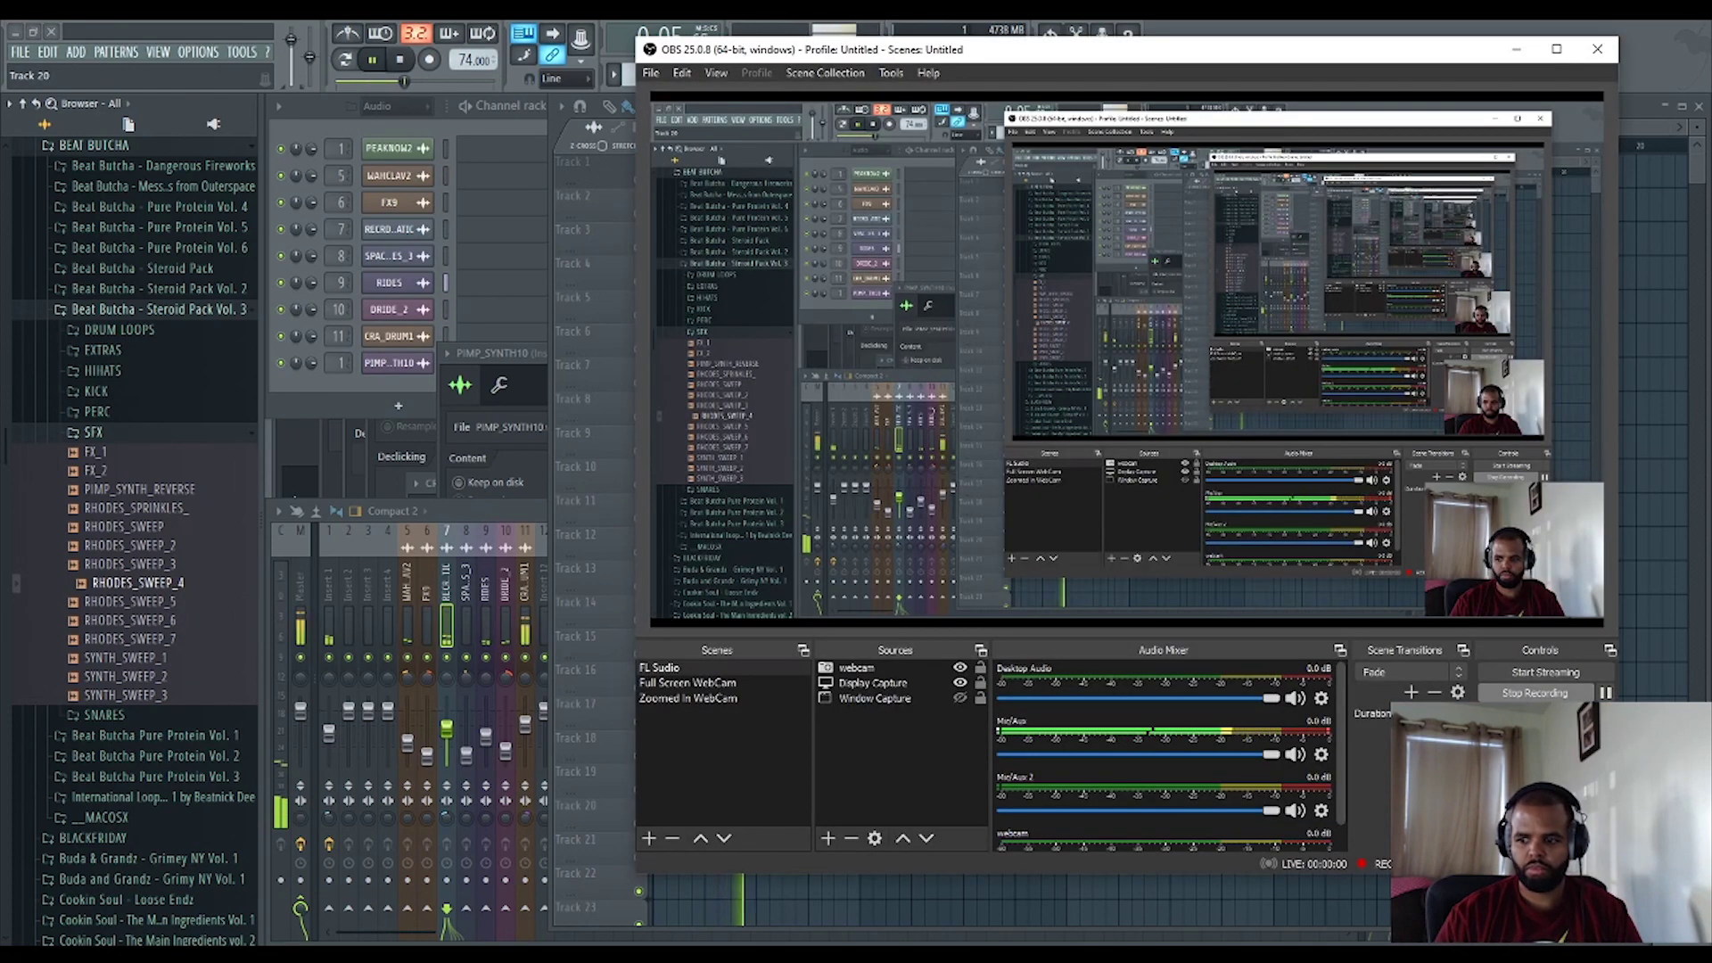
key("alt+Tab")
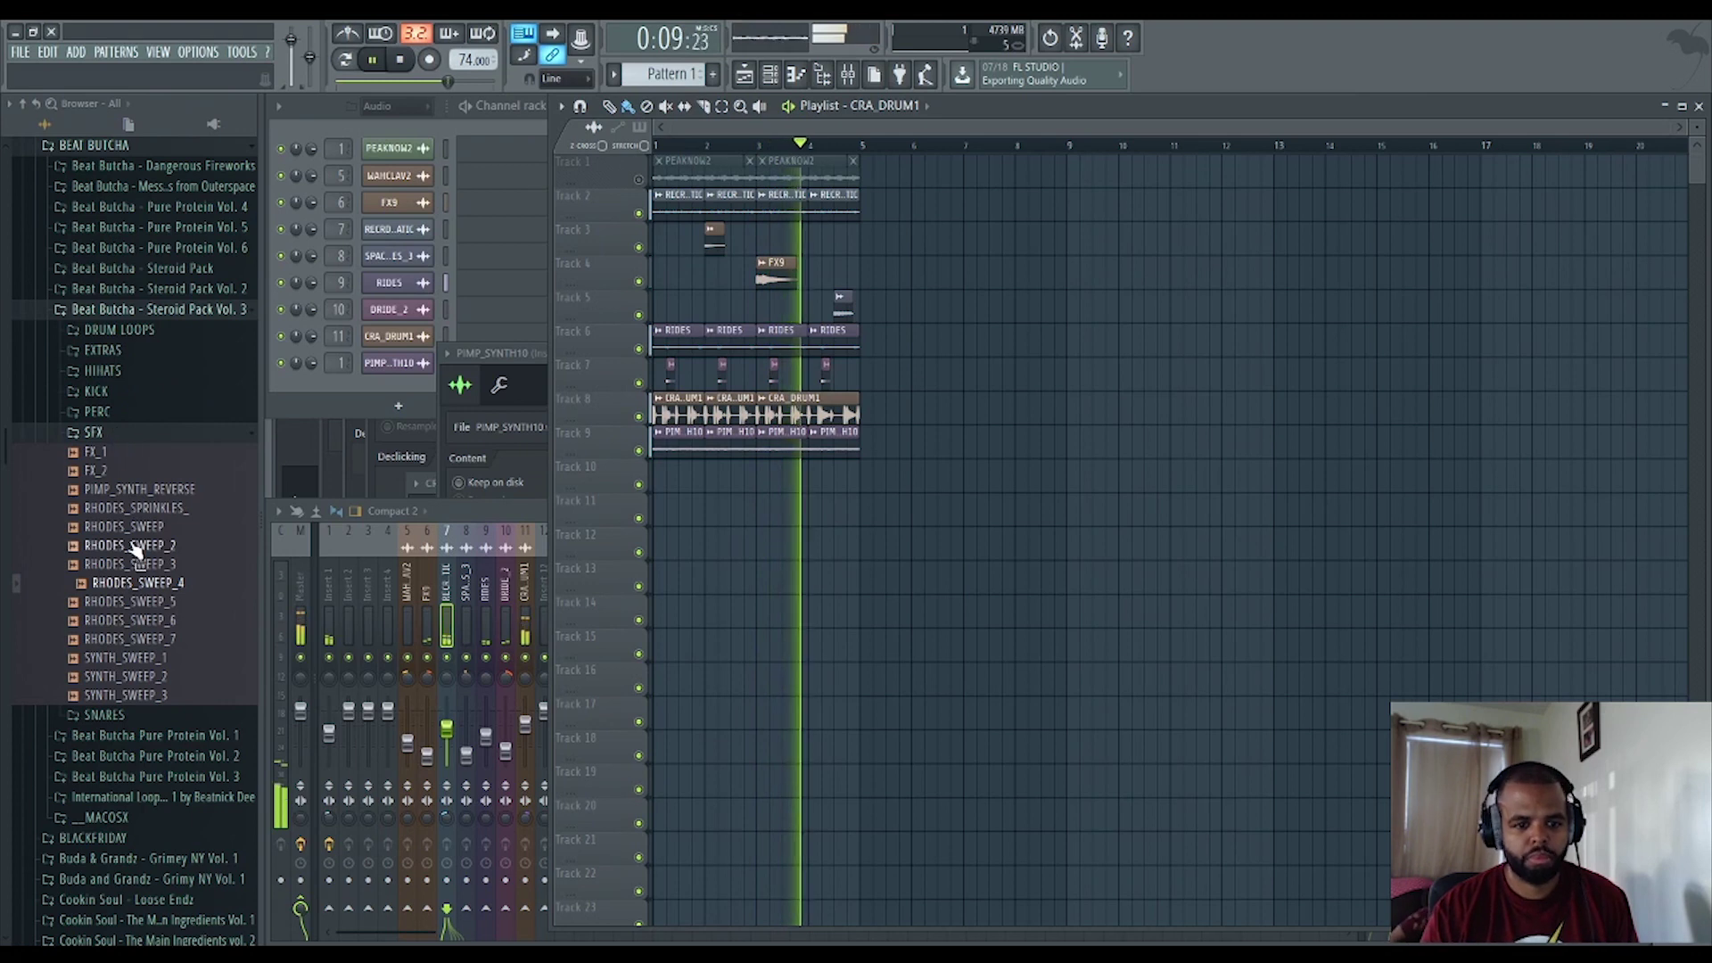
Audition PIMP_SYNTH_REVERSE and place it on Track 10 at bar 4, ending at bar 5.
left_click(123, 489)
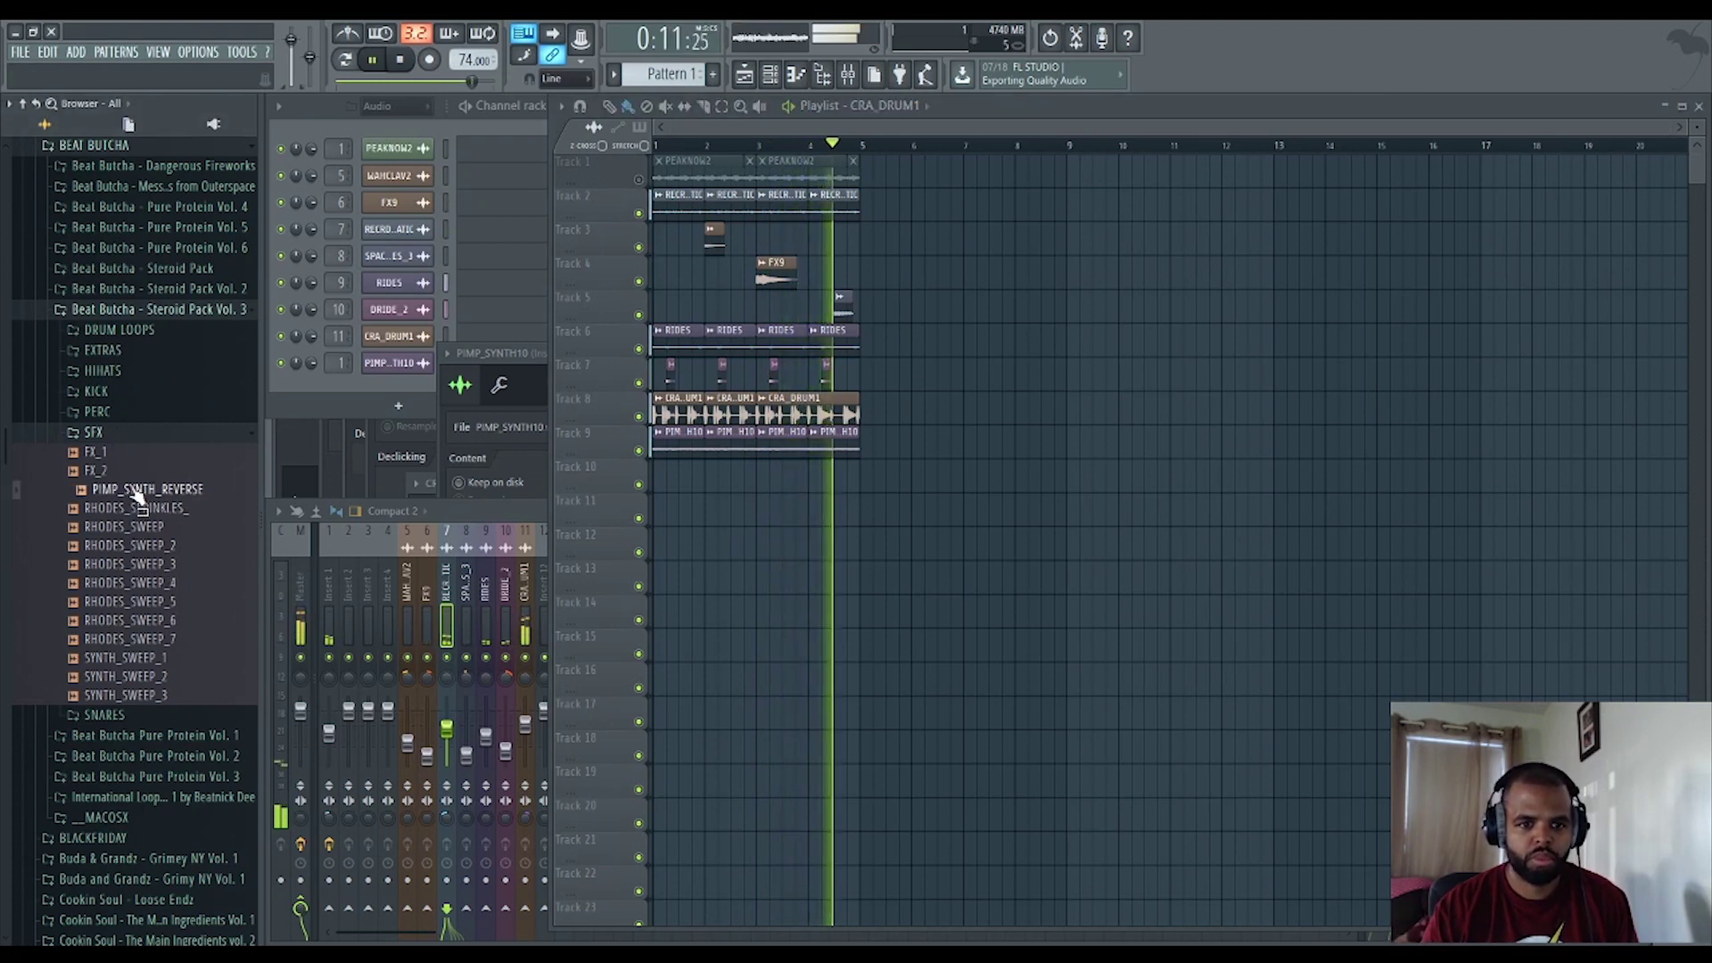
left_click_drag(133, 490, 840, 477)
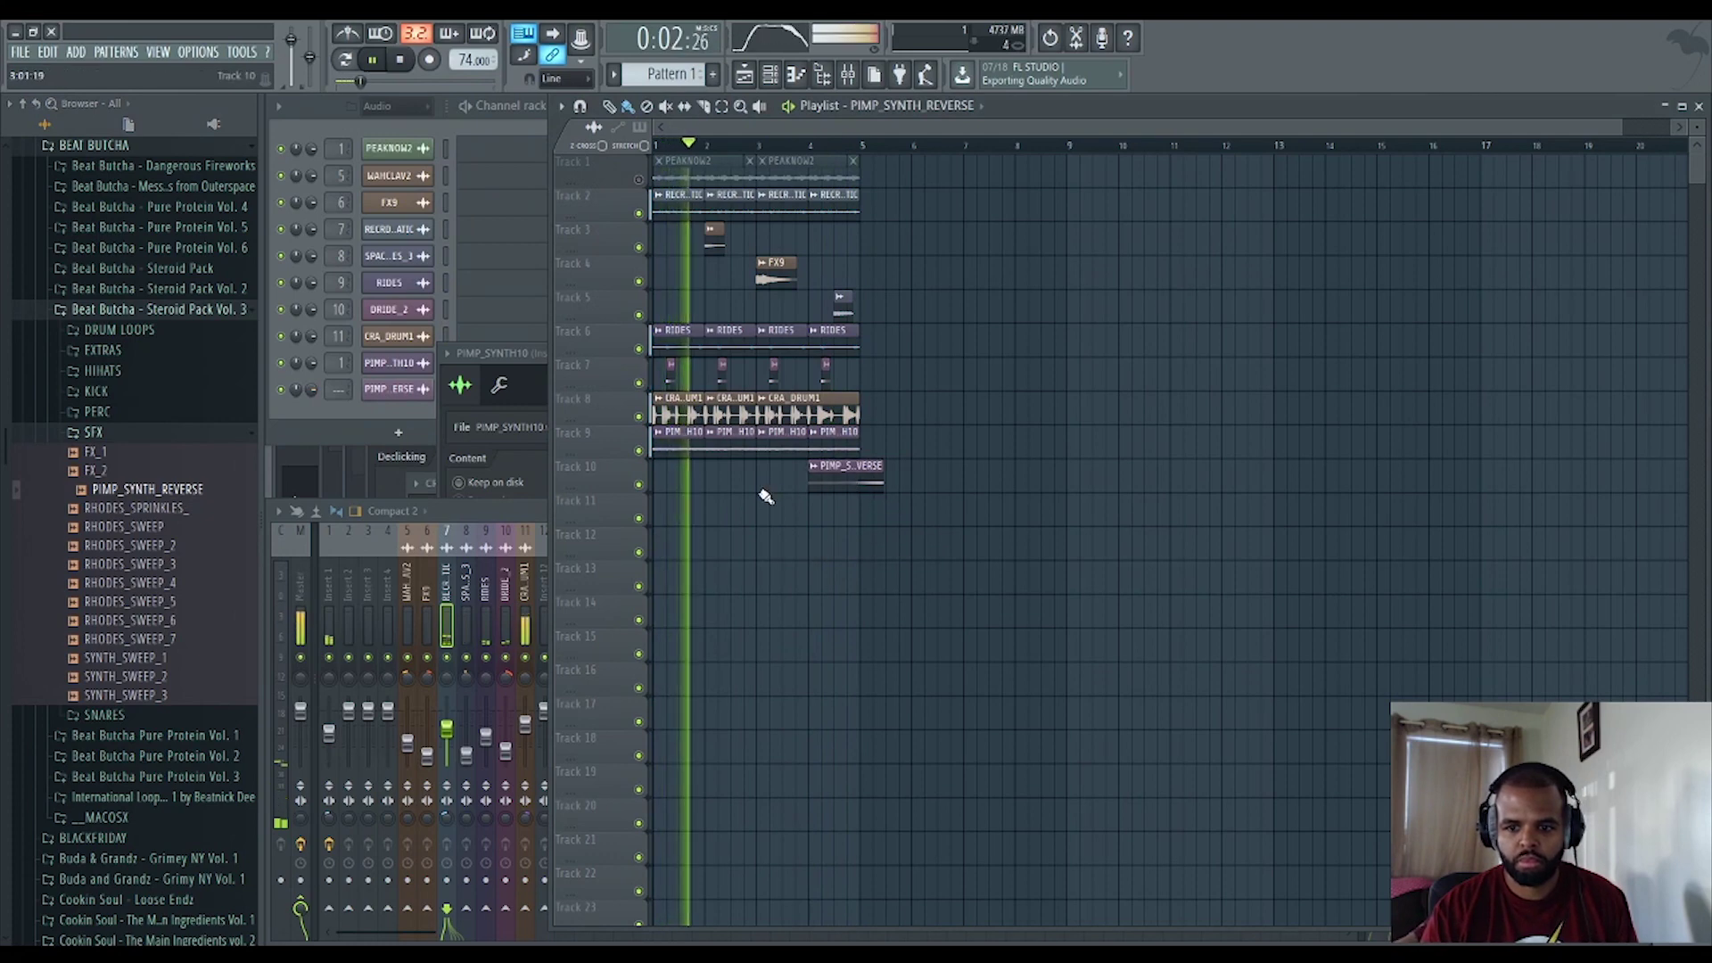
Route the PIMP_SYNTH_REVERSE channel to mixer track 12 and lower that track's fader.
left_click(403, 396)
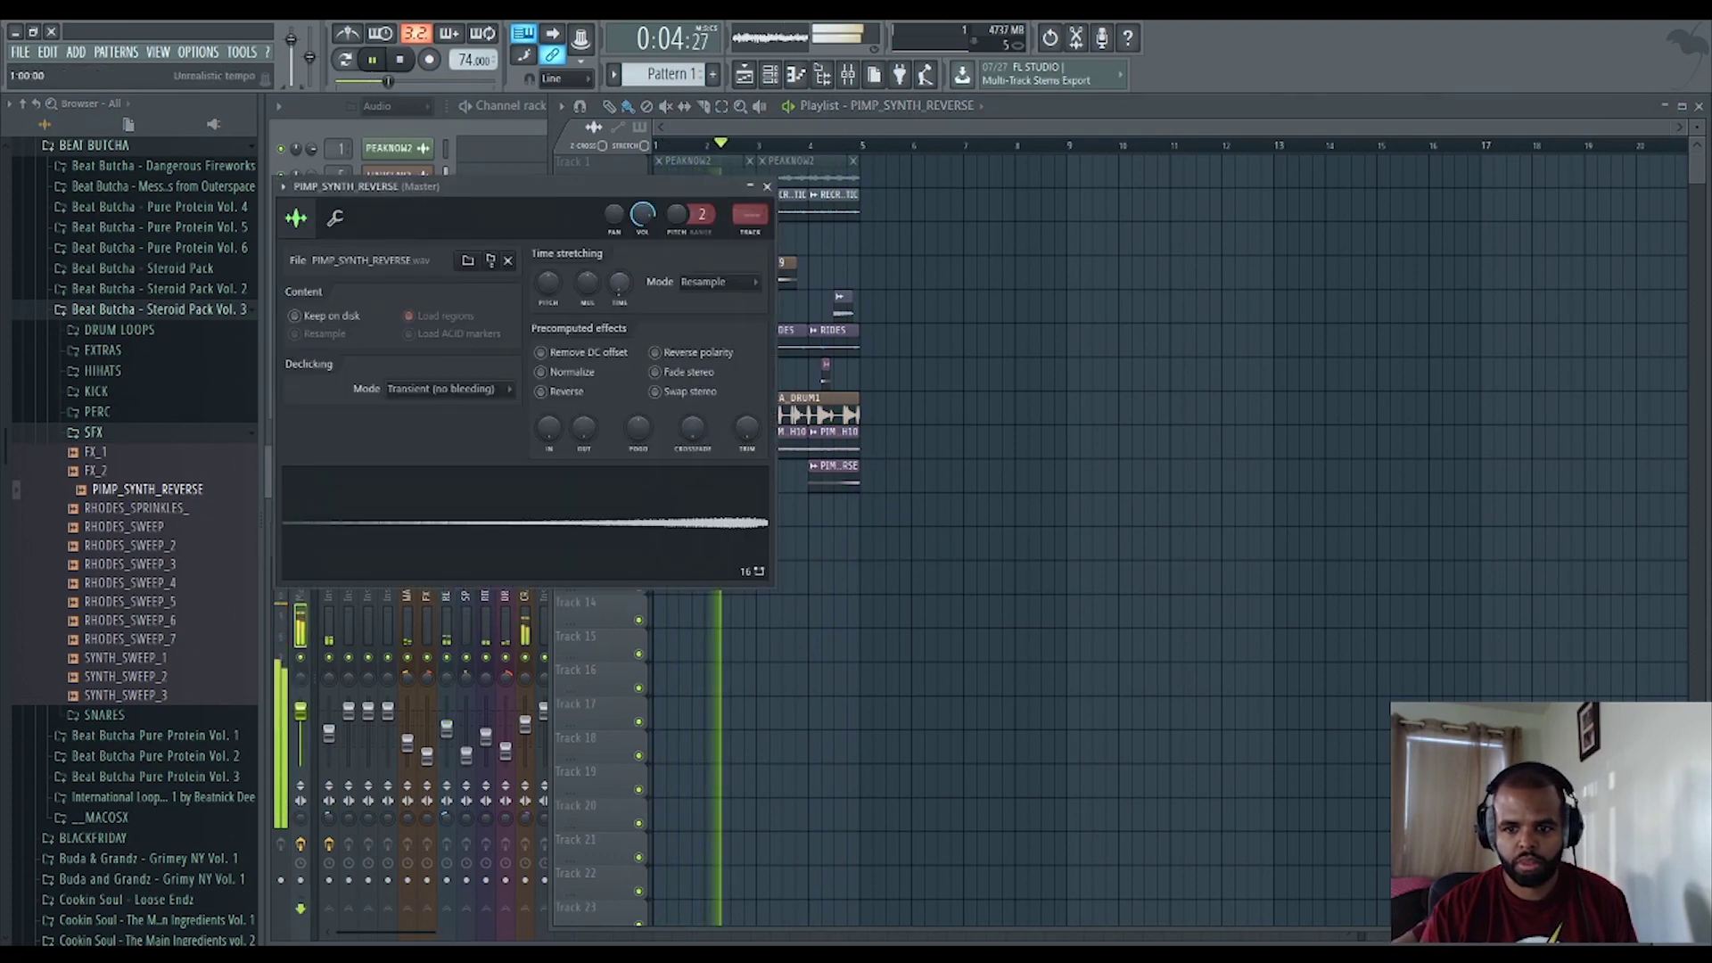
key("ctrl+l")
key("F9")
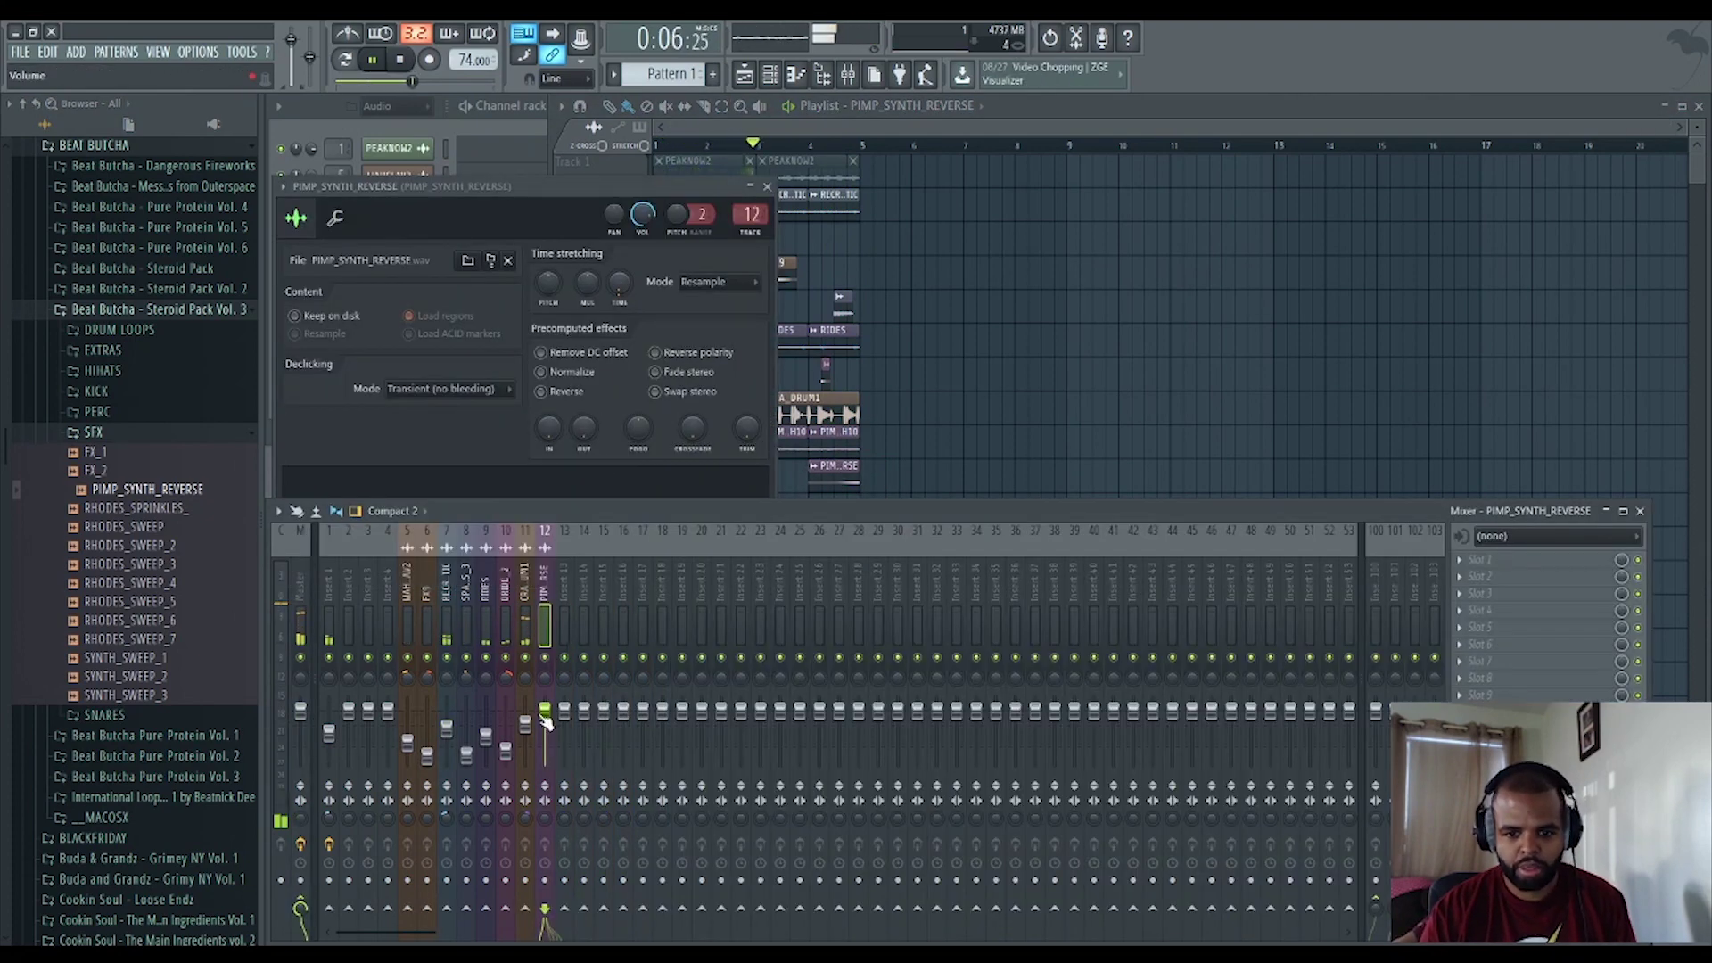
left_click(1051, 381)
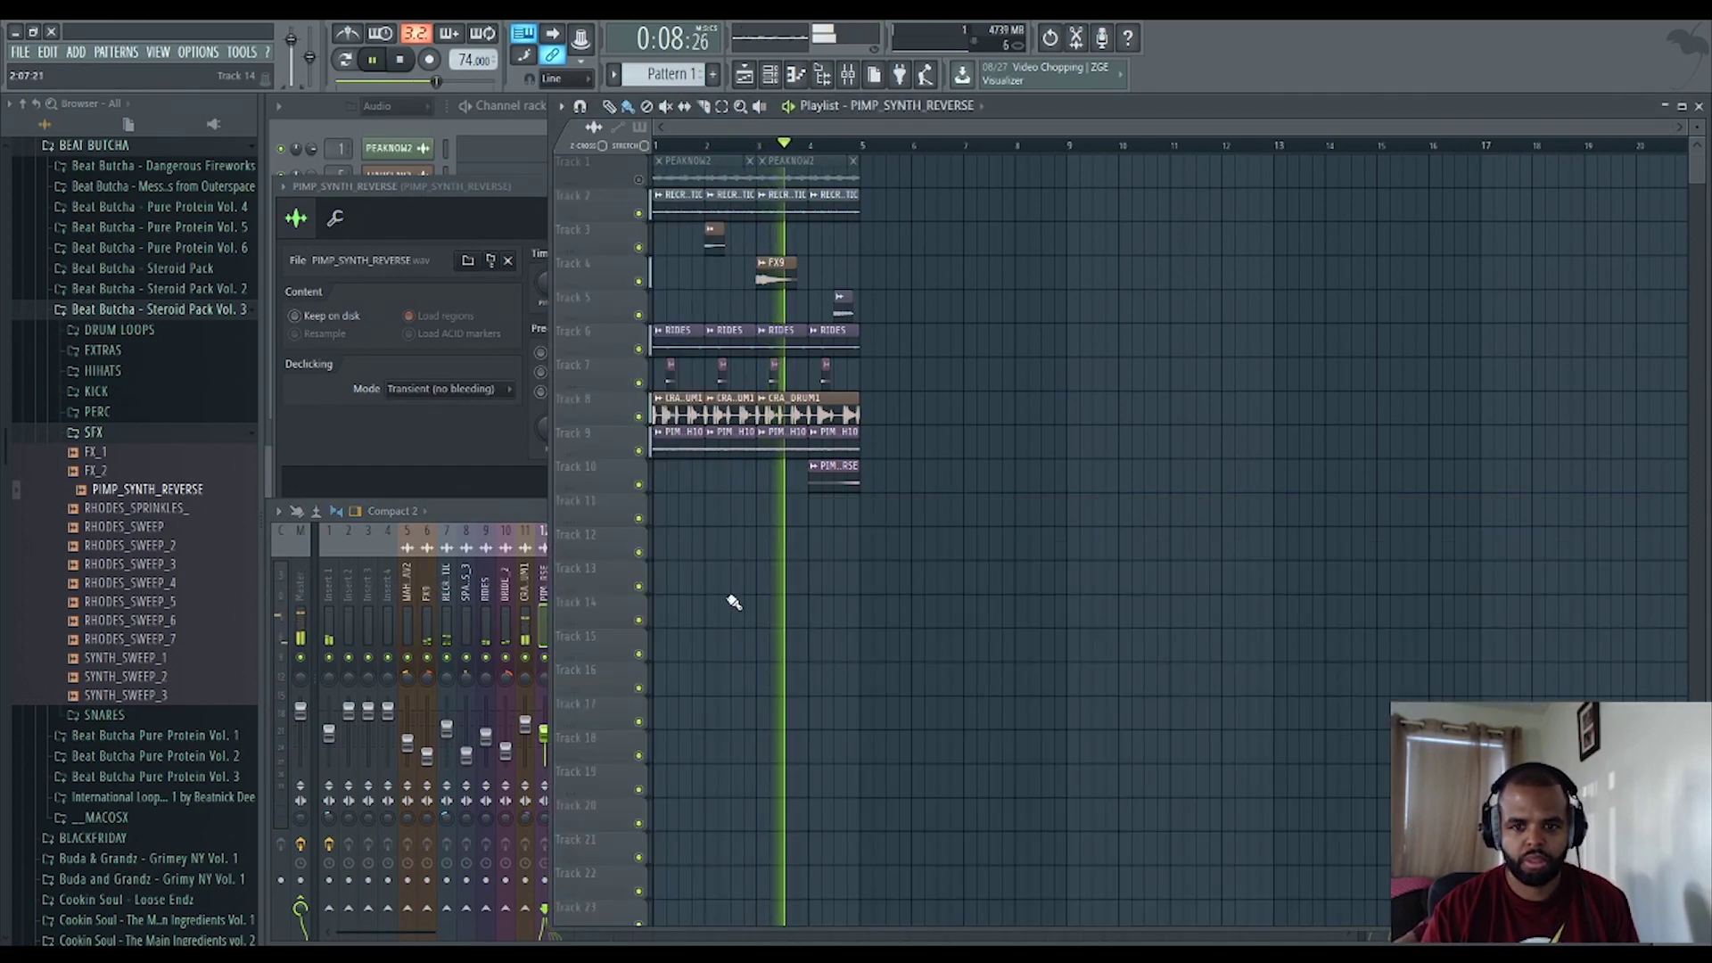
key("Escape")
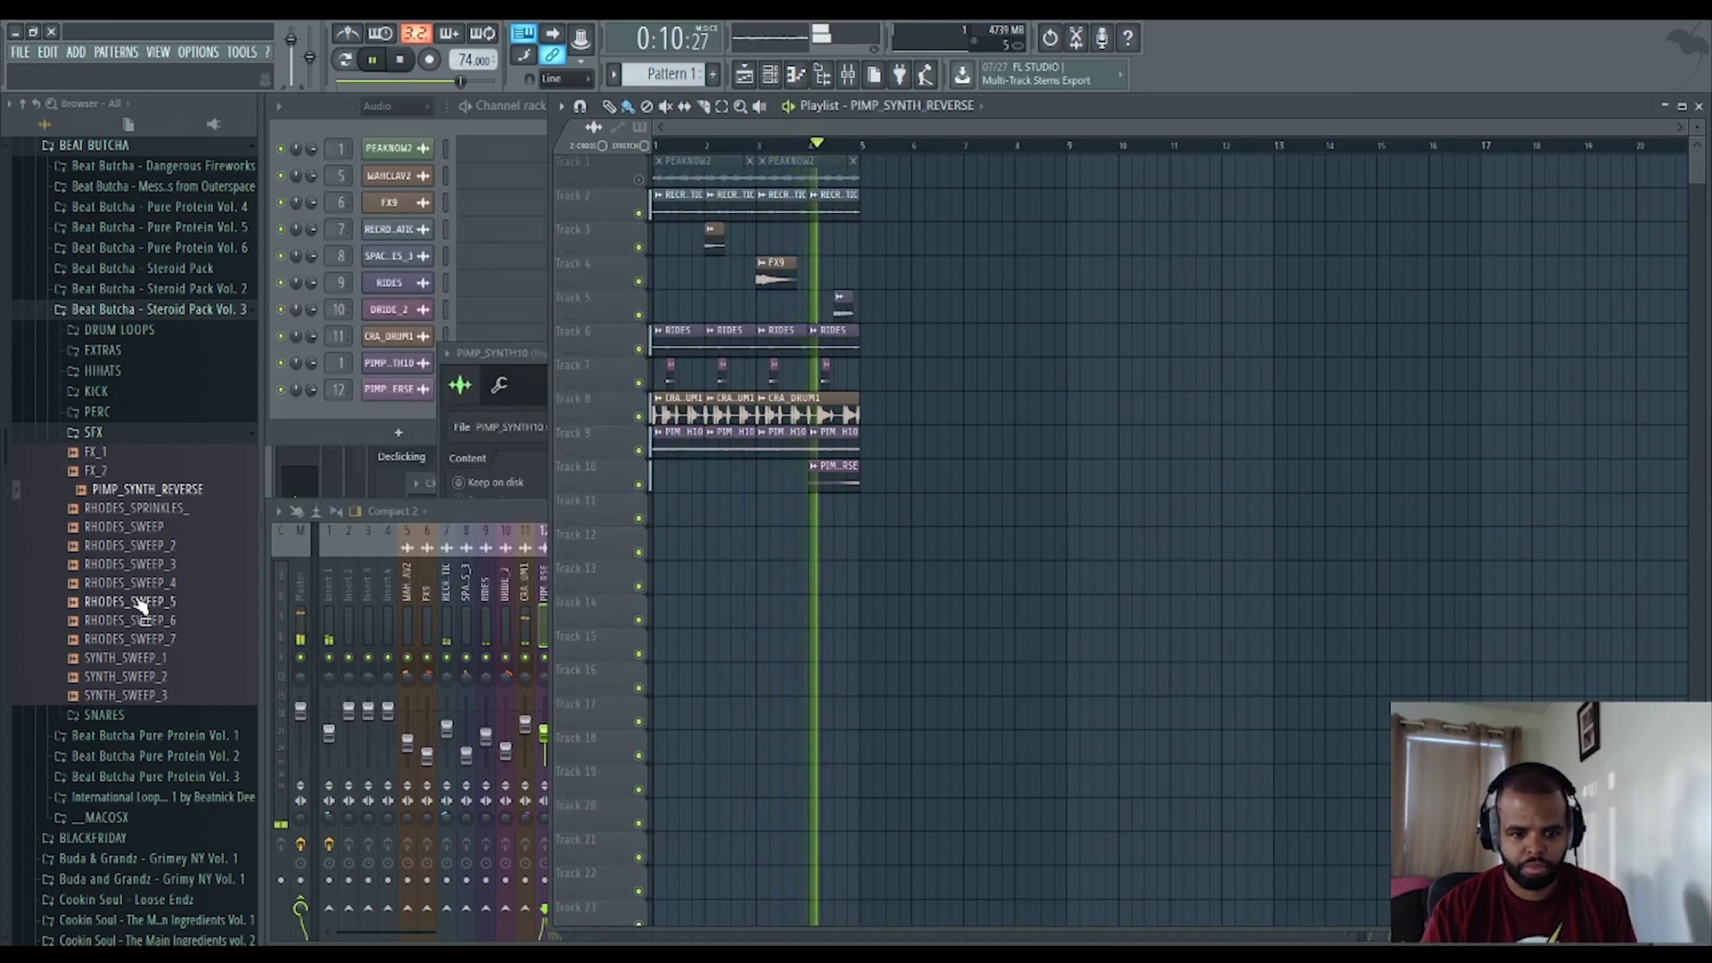
Repeat the PIMP_SYNTH_REVERSE clip at bars 1, 2 and 3 on Track 10 and lower its mixer fader slightly.
left_click(96, 431)
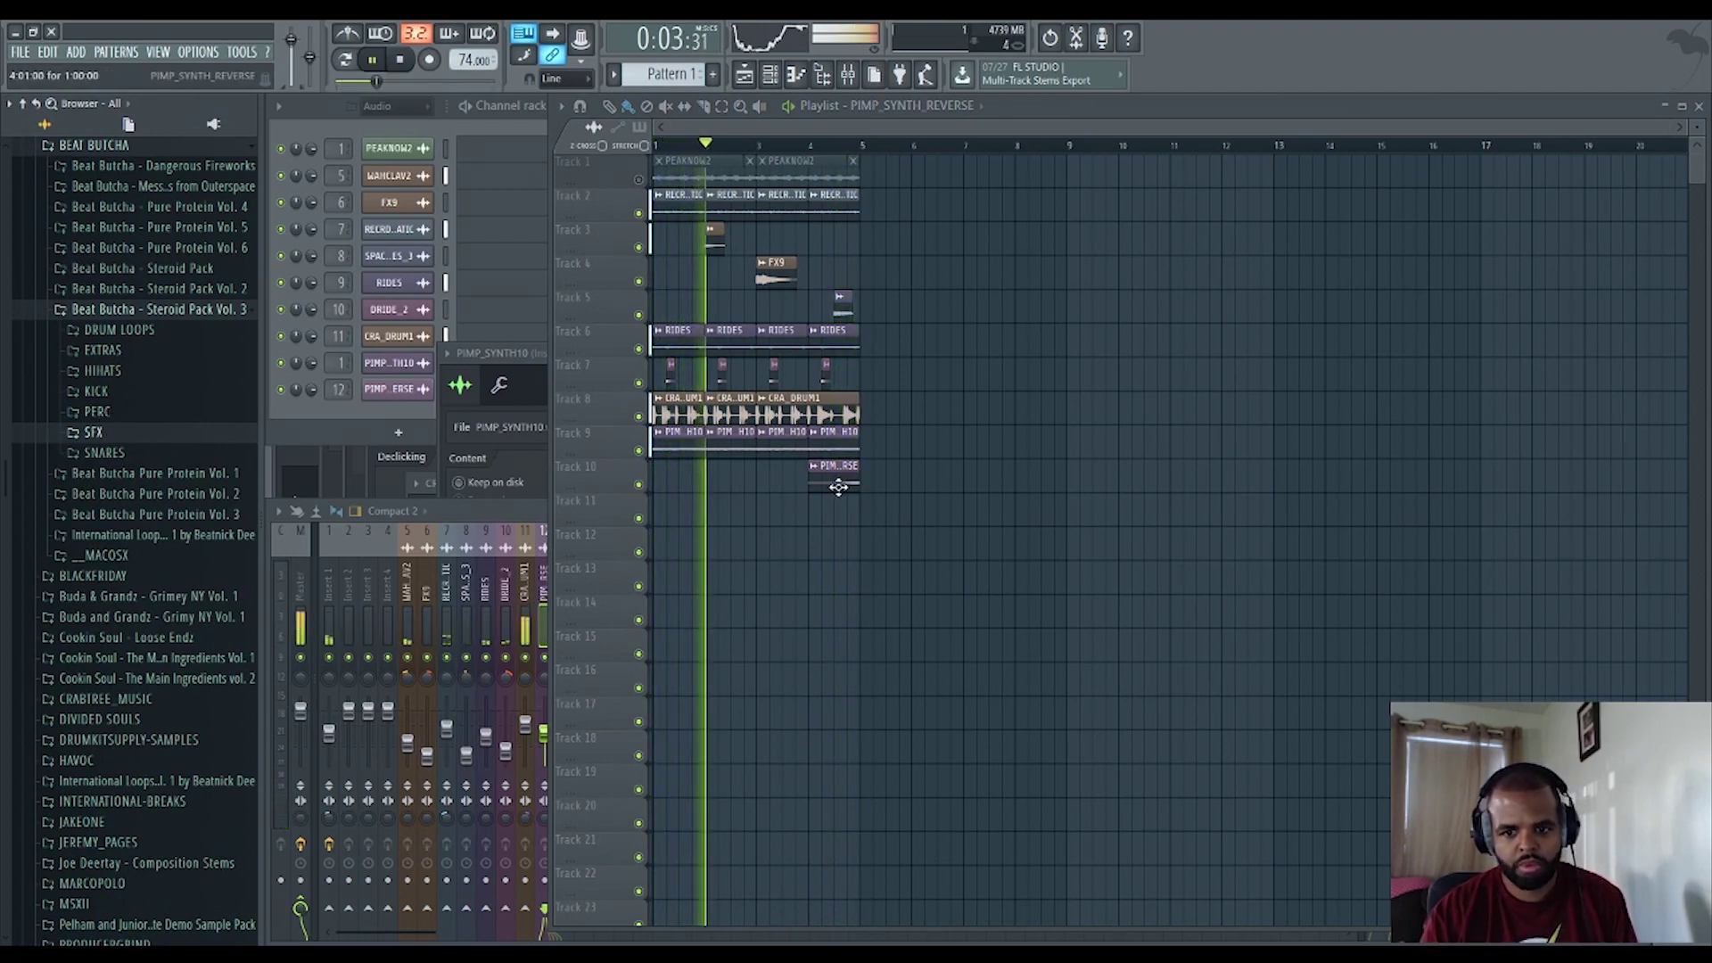
left_click(669, 472)
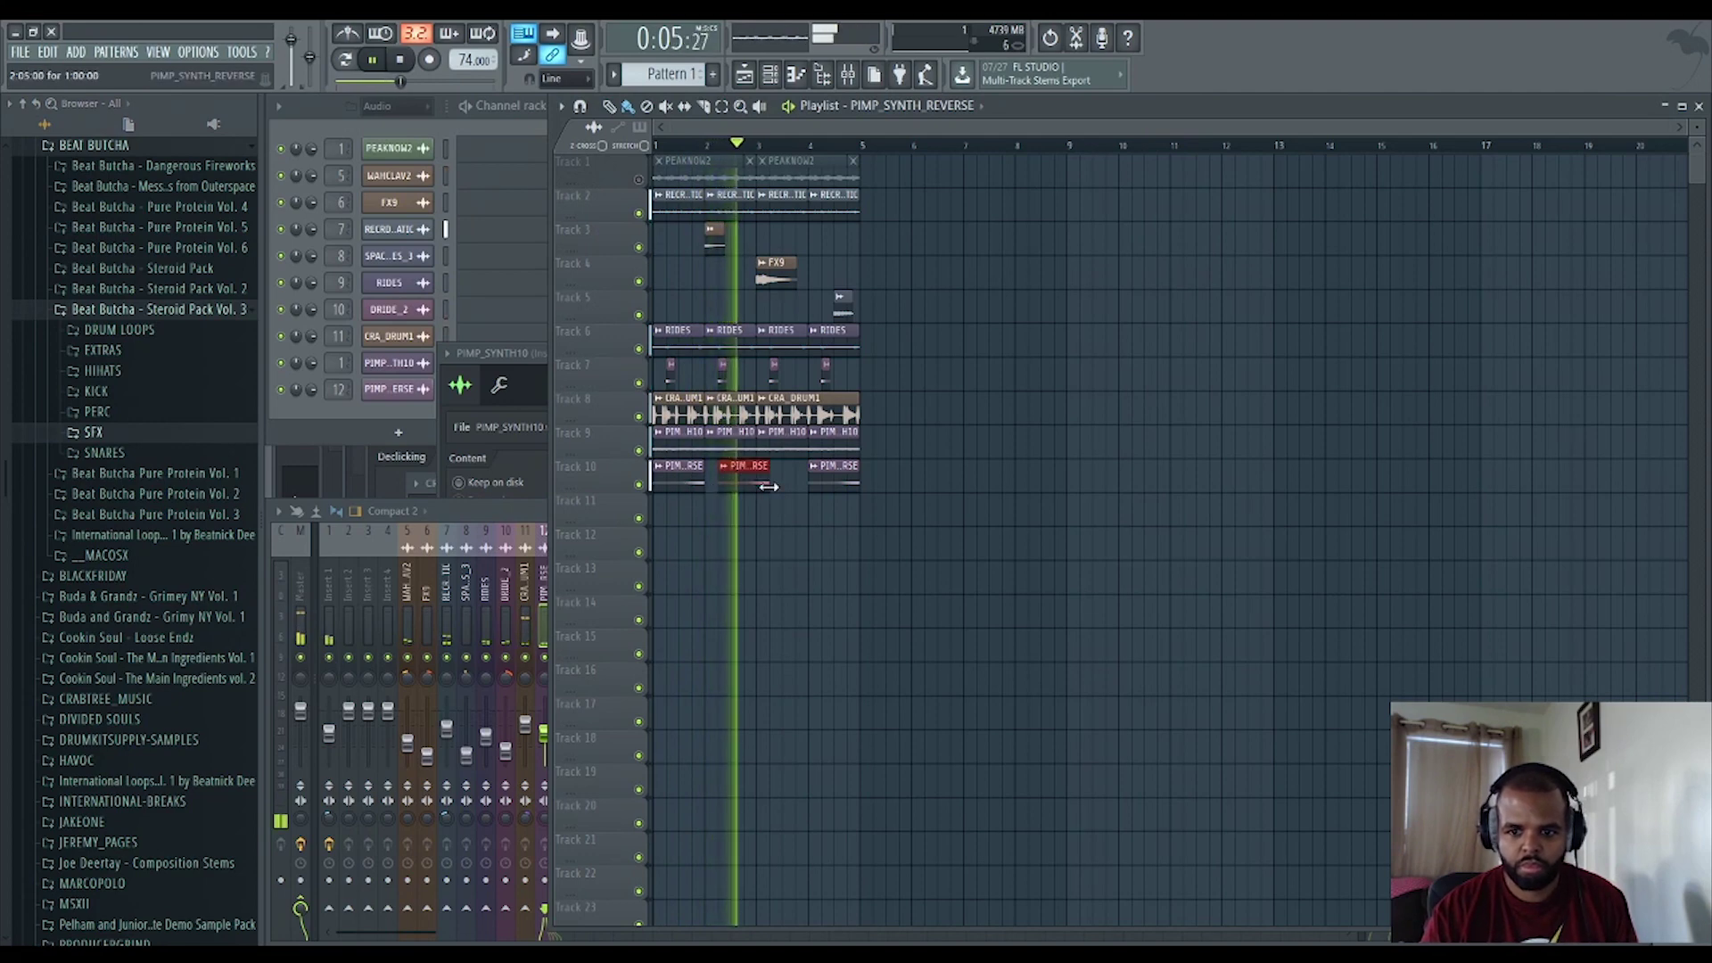
left_click(731, 475)
left_click(768, 478)
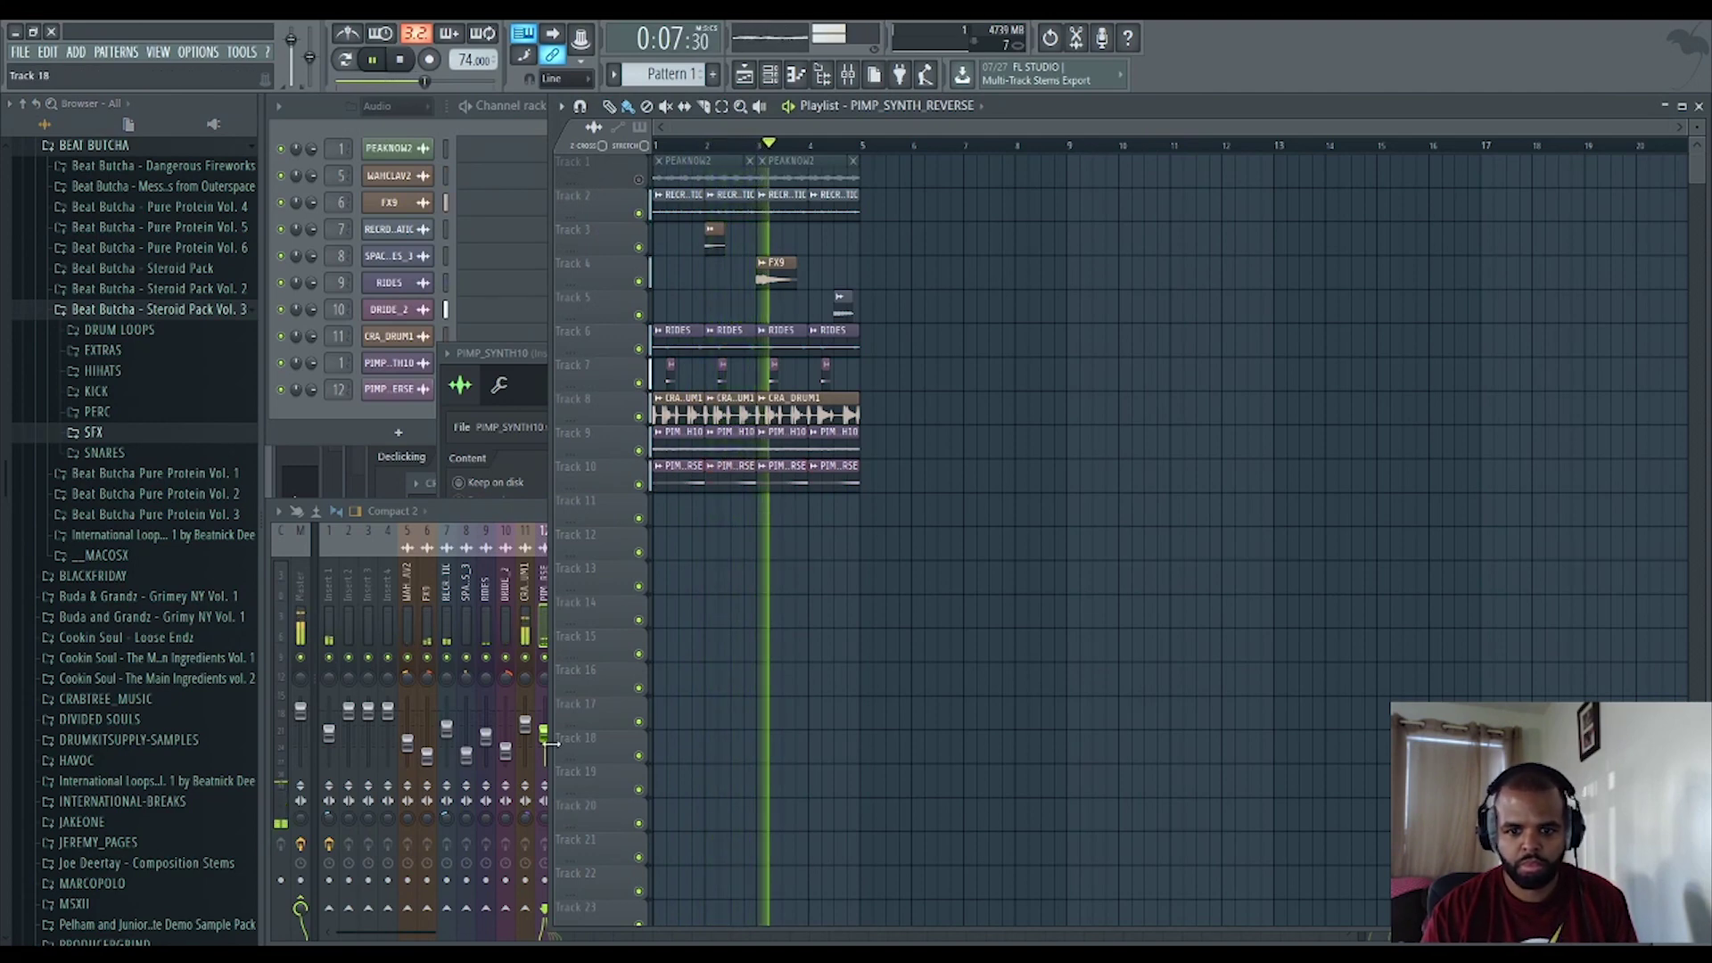
left_click_drag(545, 734, 544, 736)
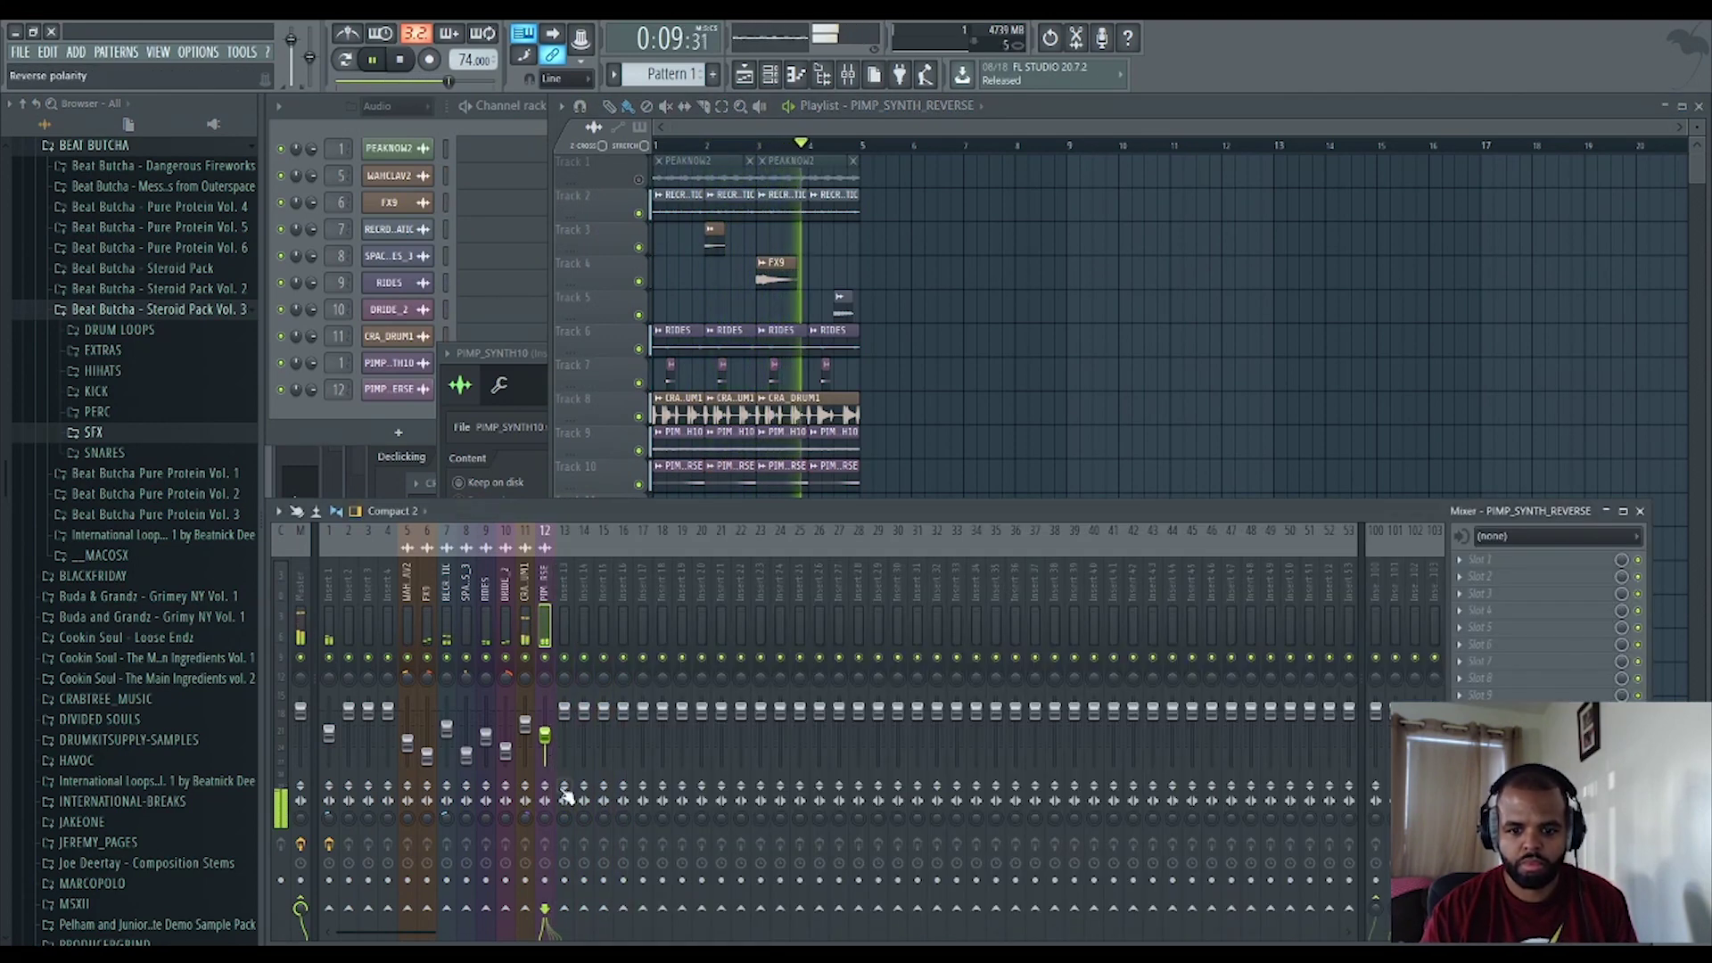
Add Fruity Reeverb 2 in effect slot 2 of the PIMP_SYNTH_REVERSE mixer track, adjusting its room size and raising the ER level.
left_click(1502, 598)
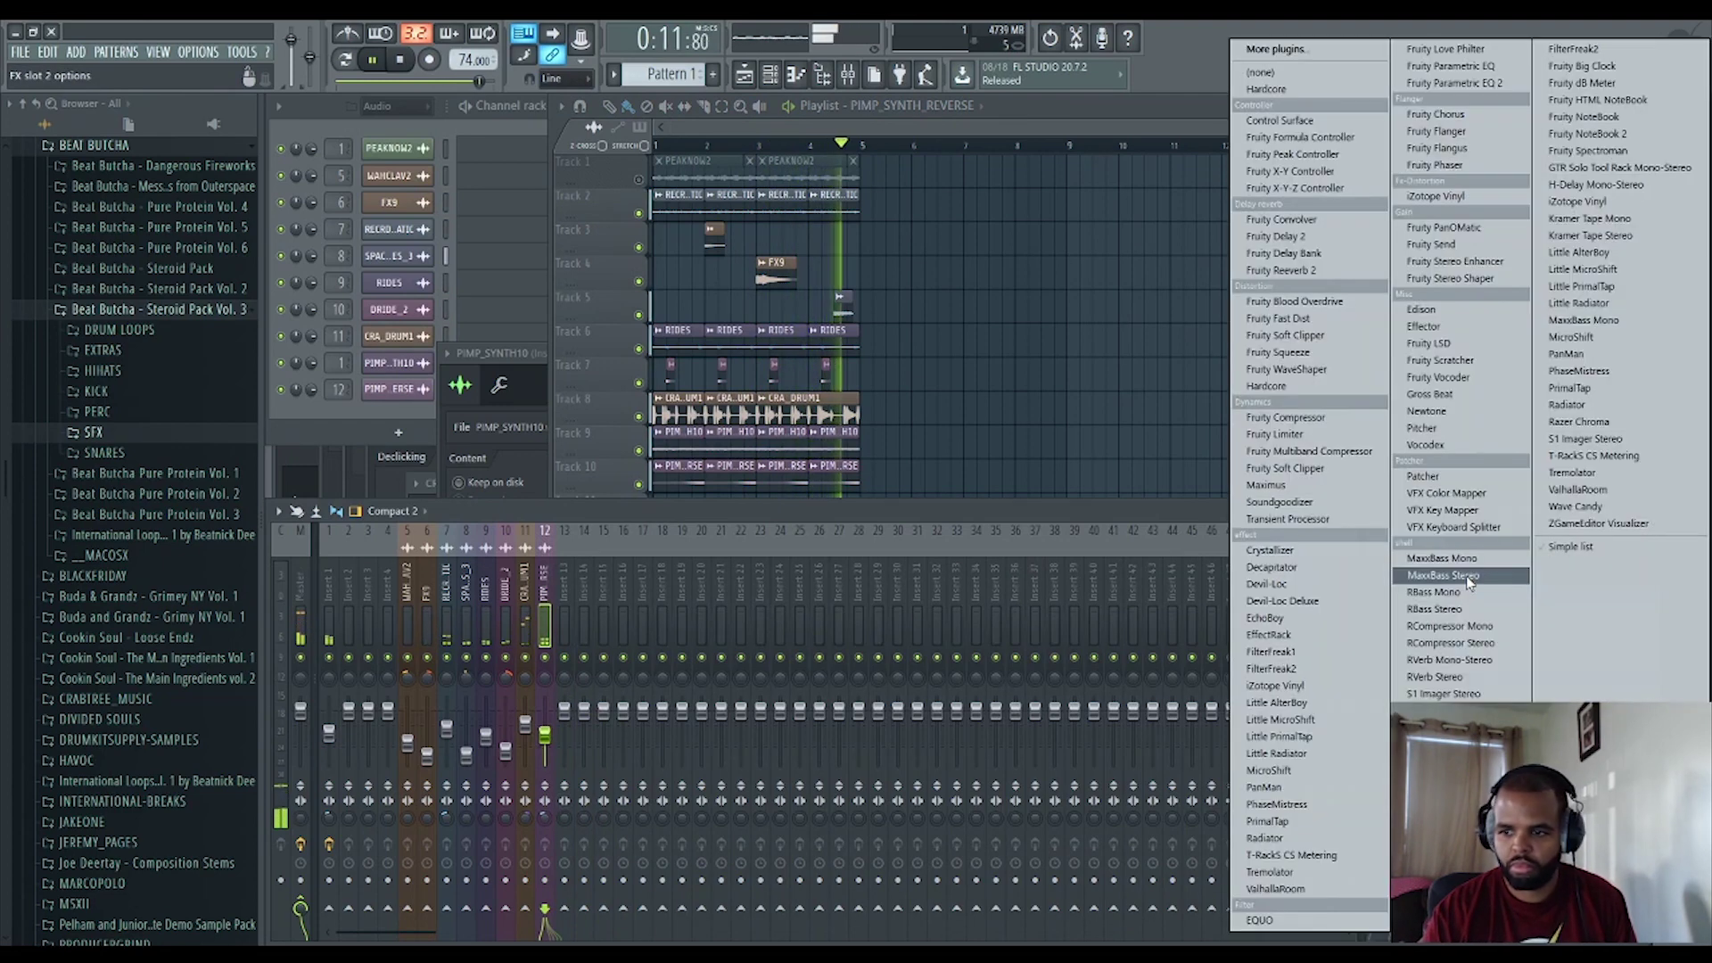
left_click(1285, 270)
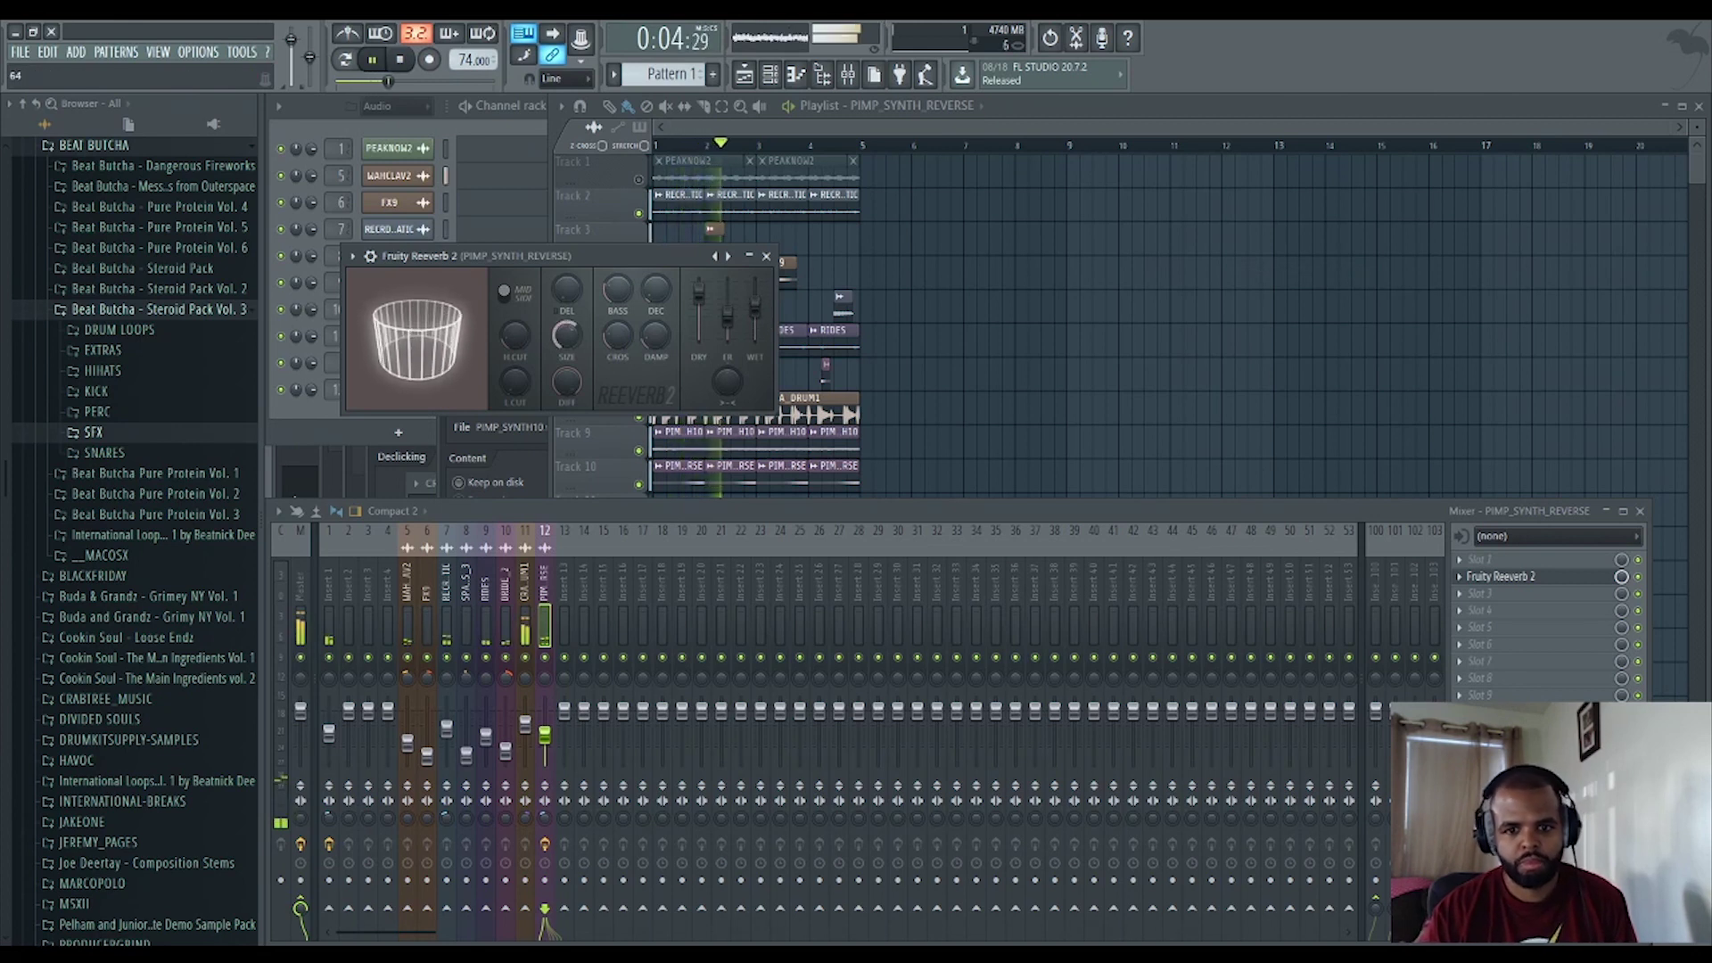
left_click_drag(423, 357, 423, 348)
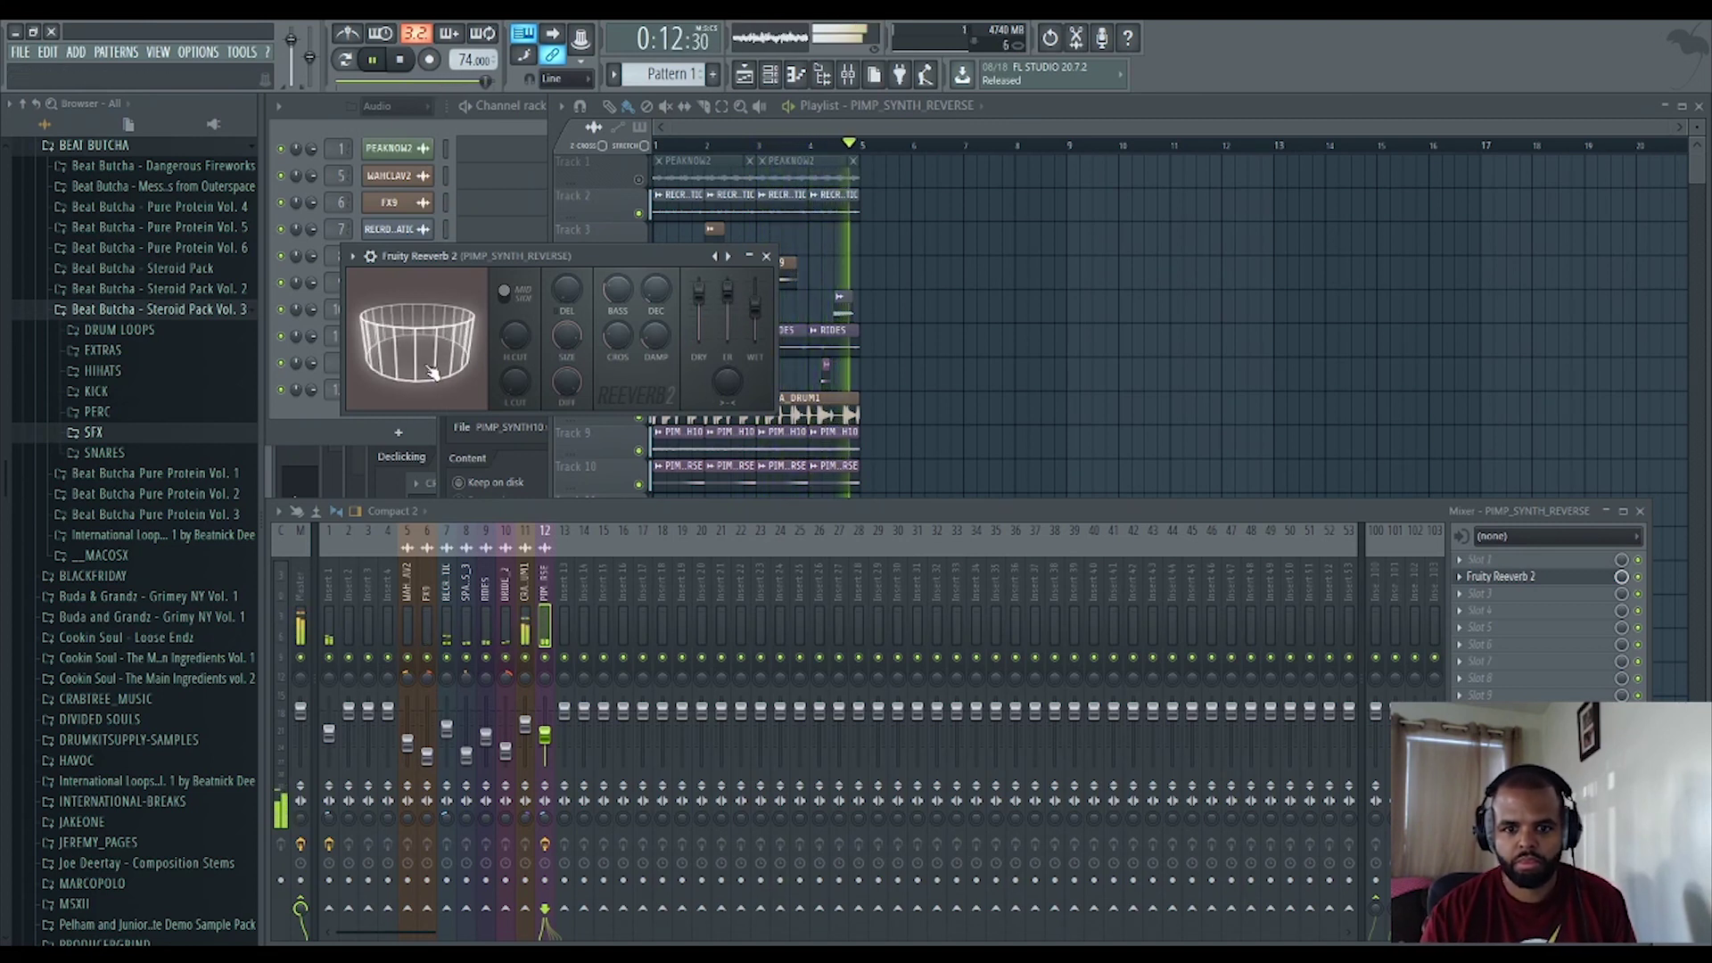
left_click(767, 257)
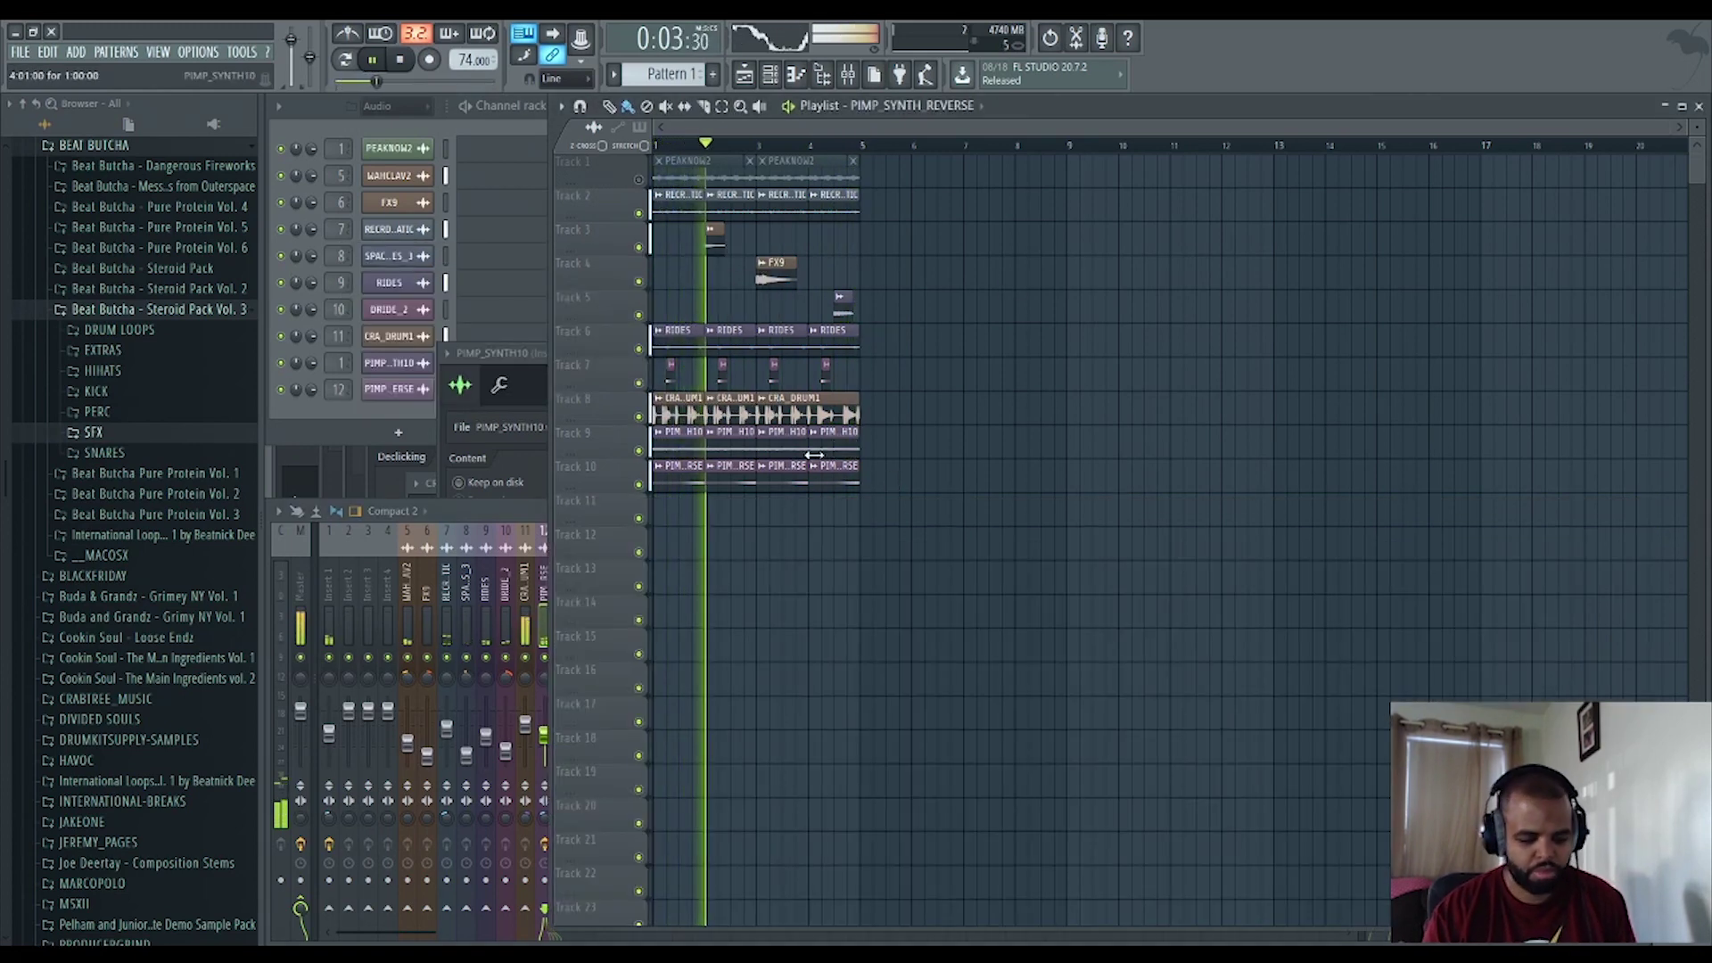
Start saving the project and create a folder named 9-7-20 74bpm inside 2020 PROJECTS.
key("ctrl+s")
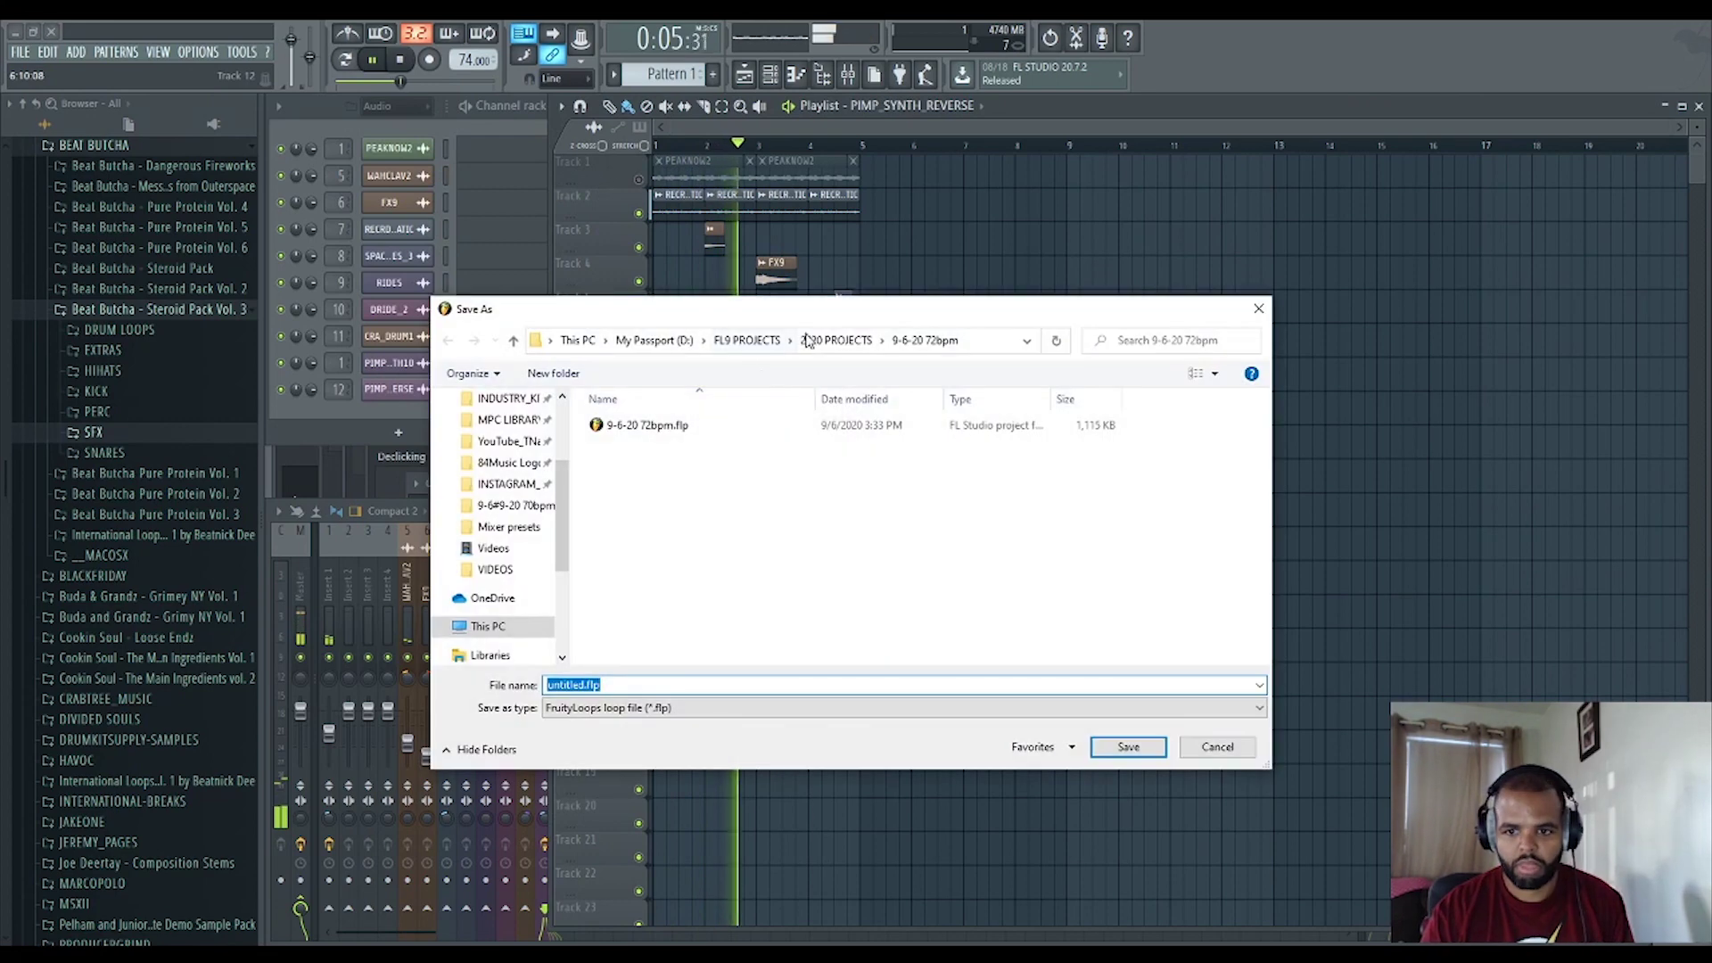
left_click(807, 341)
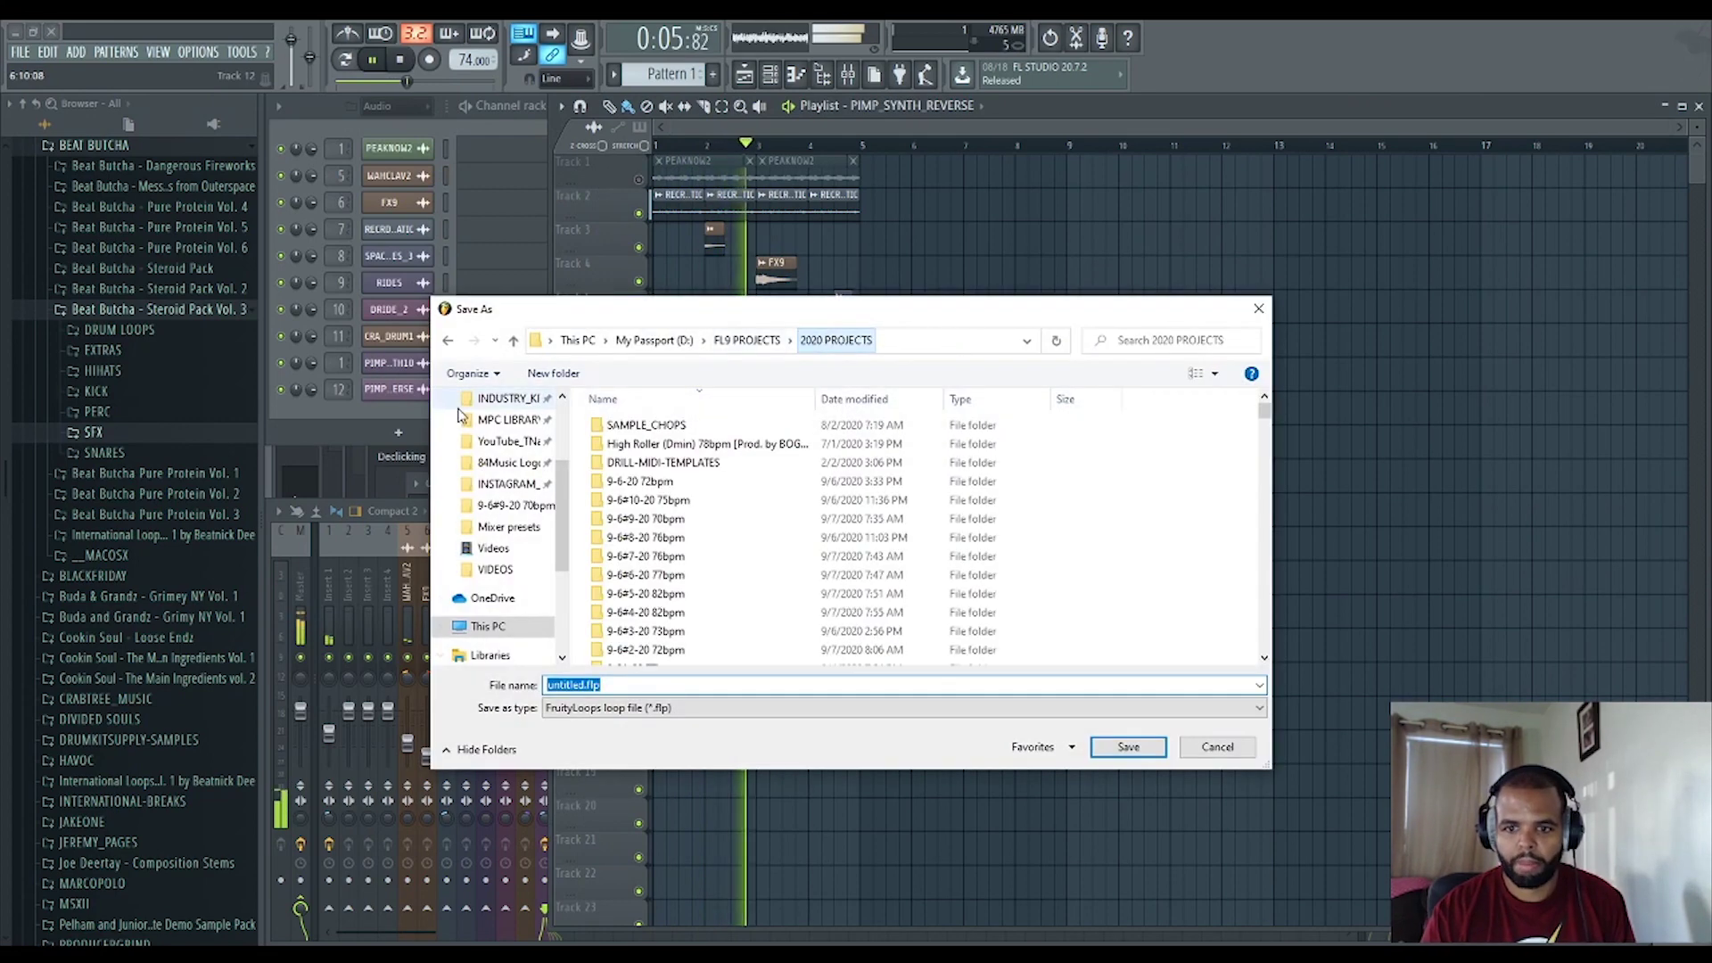
left_click(545, 375)
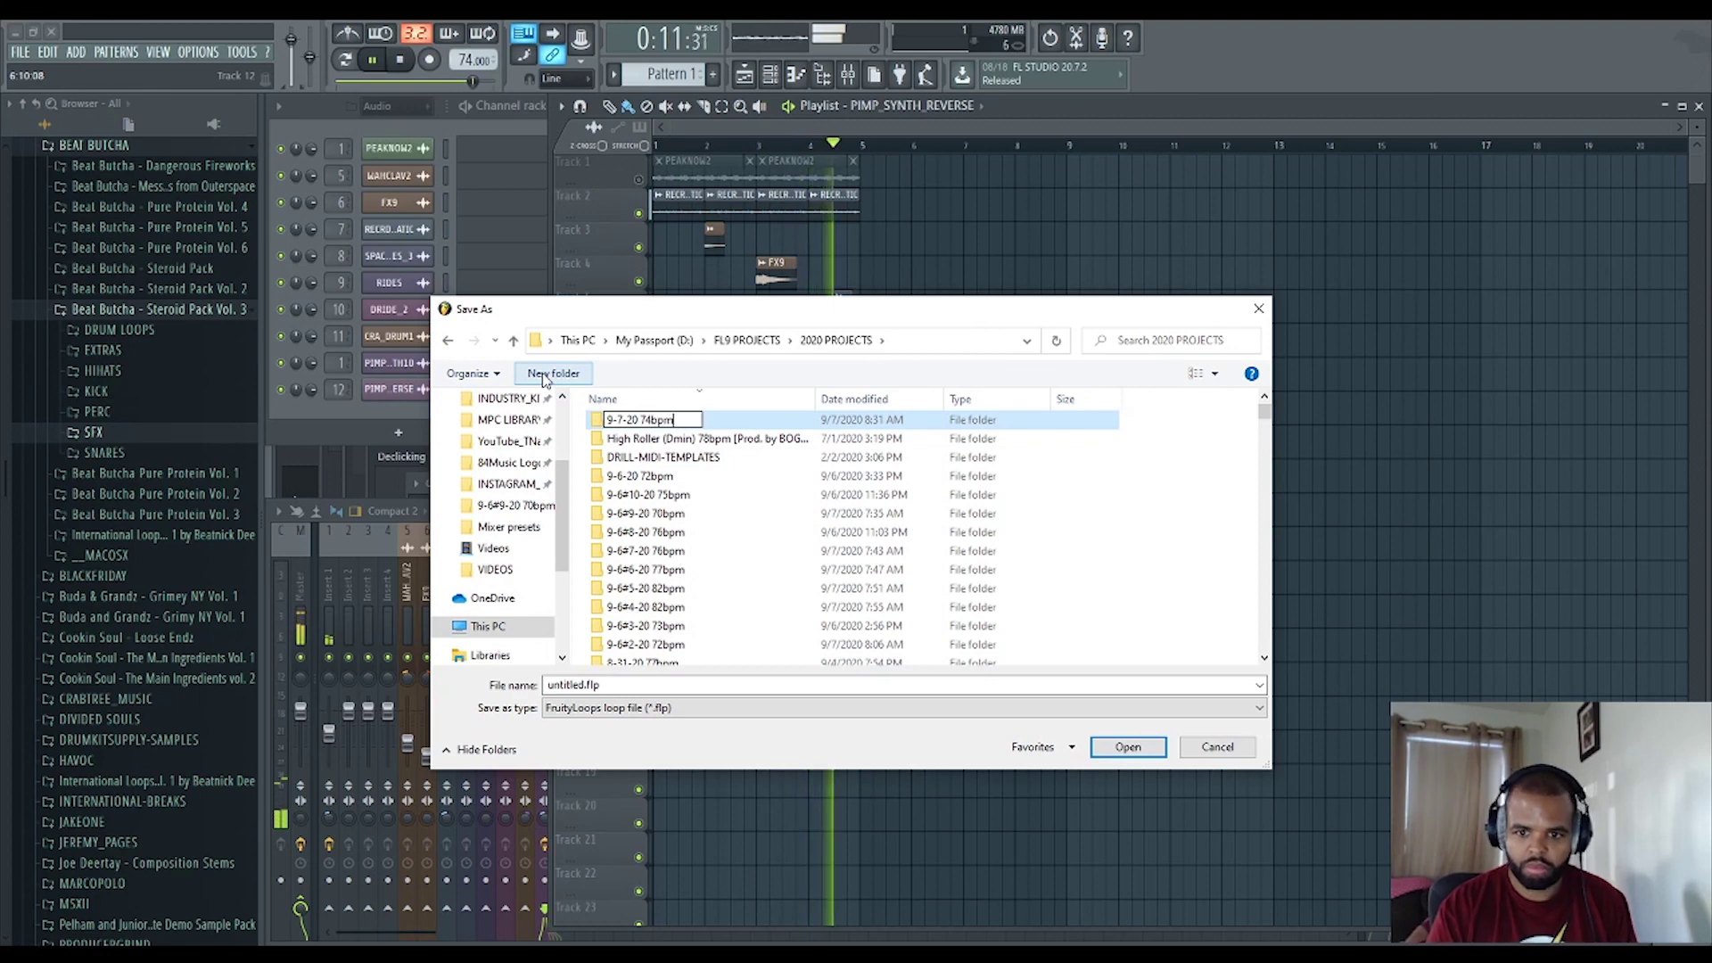
key("Return")
key("Return")
Save the project as 9-7-20 74bpm in the new folder.
left_click(609, 684)
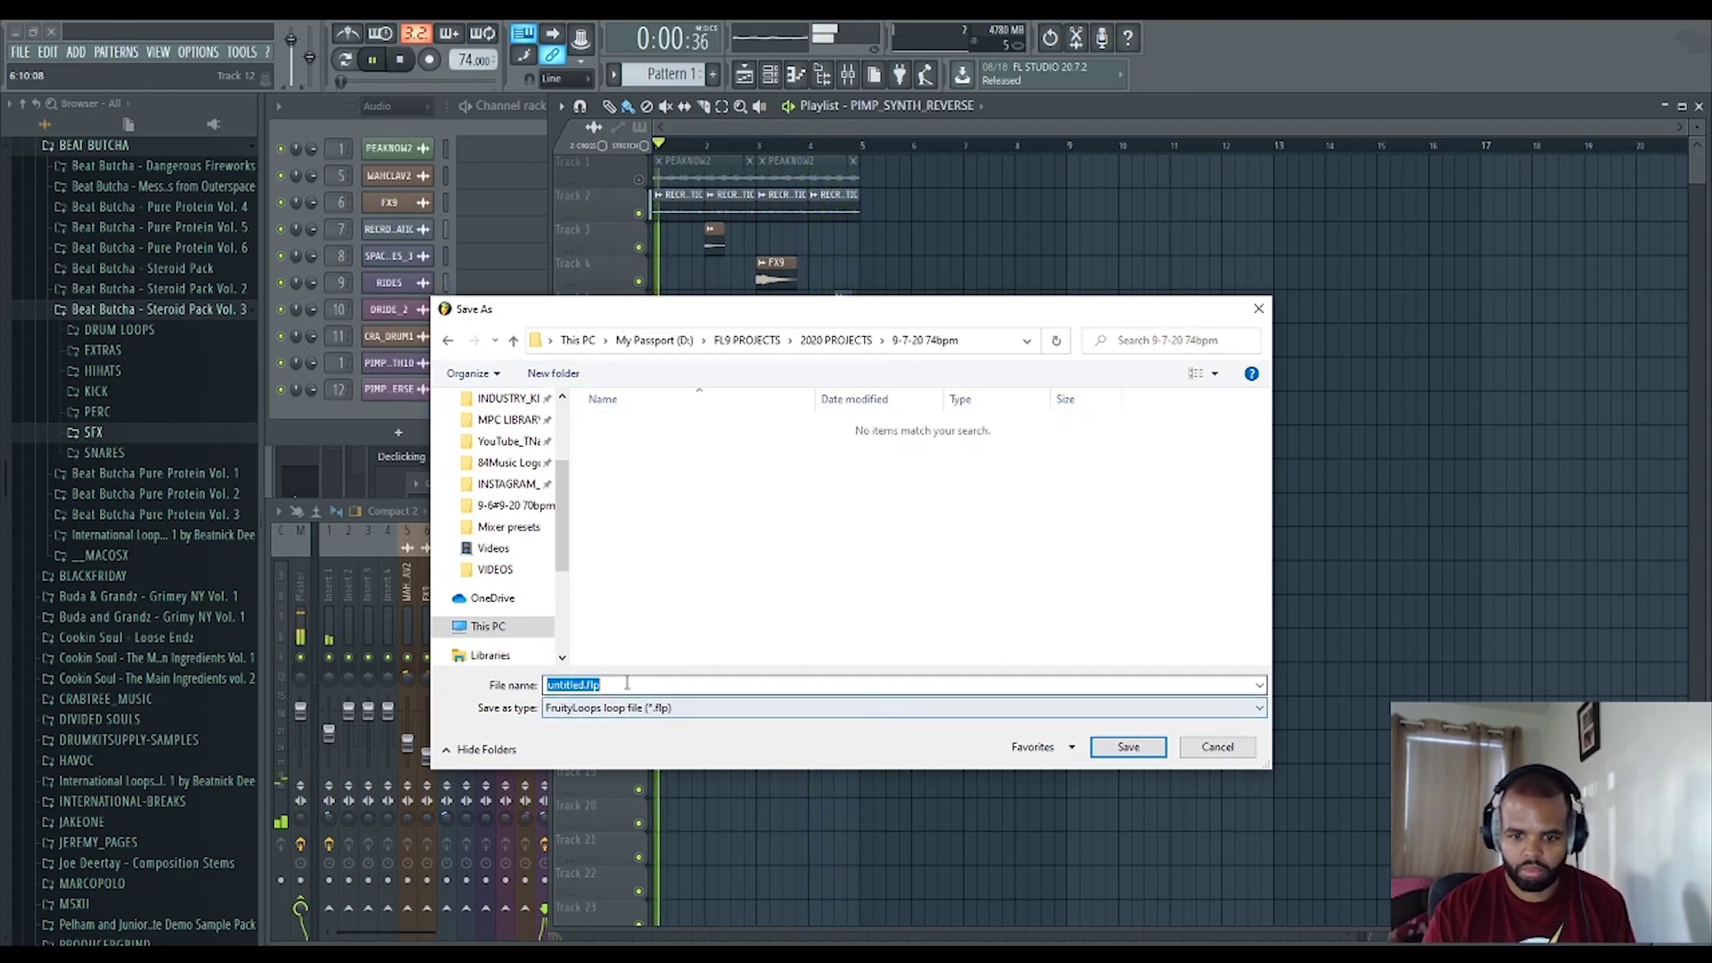
type("9-7-20 74bpm")
left_click(1126, 747)
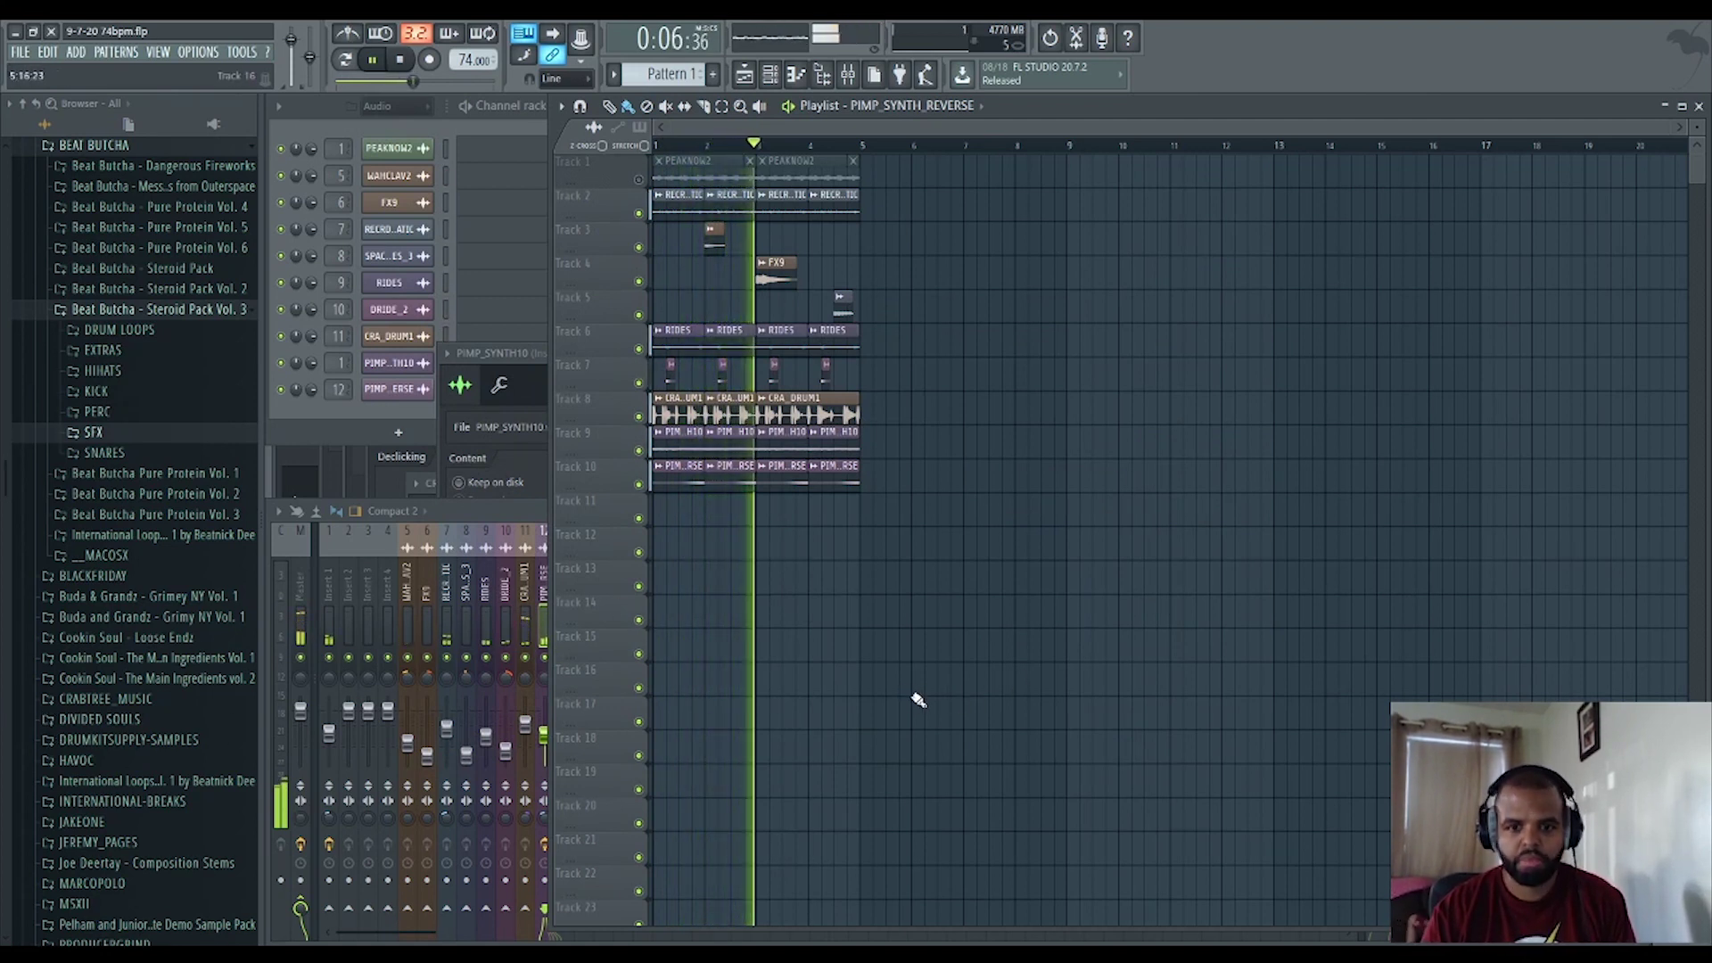
Solo mixer Insert 1 with its four effects bypassed and load Edison in its effect slot 7.
left_click(329, 592)
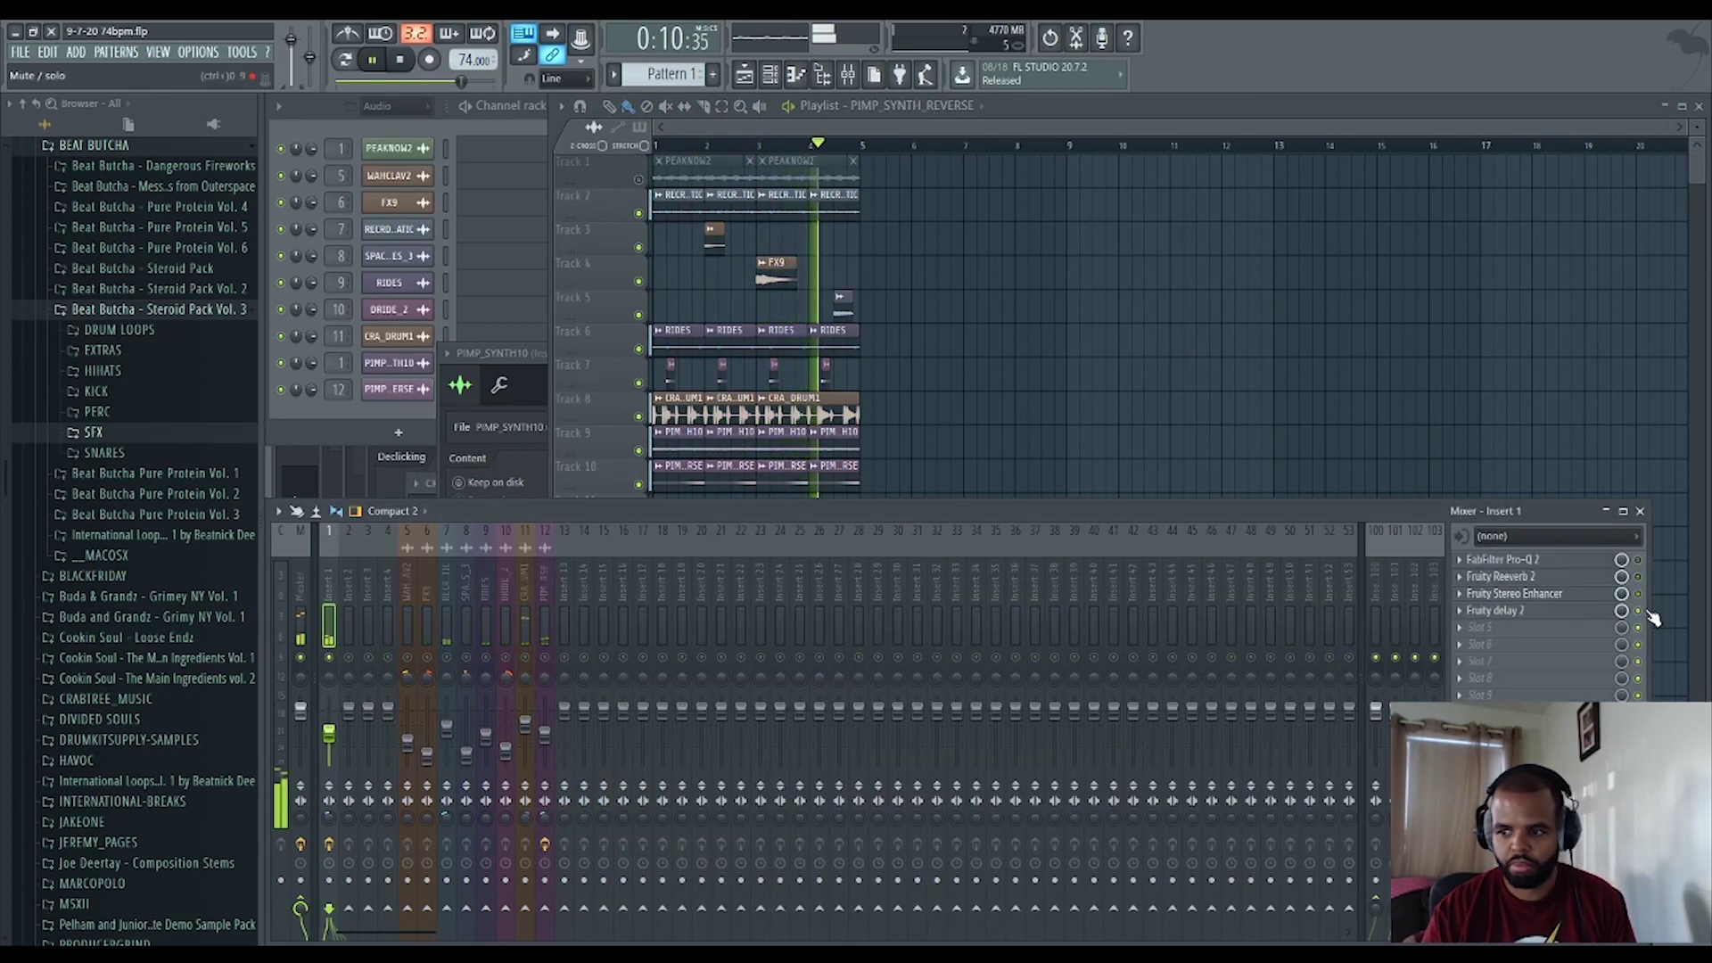
key("space")
left_click(1566, 661)
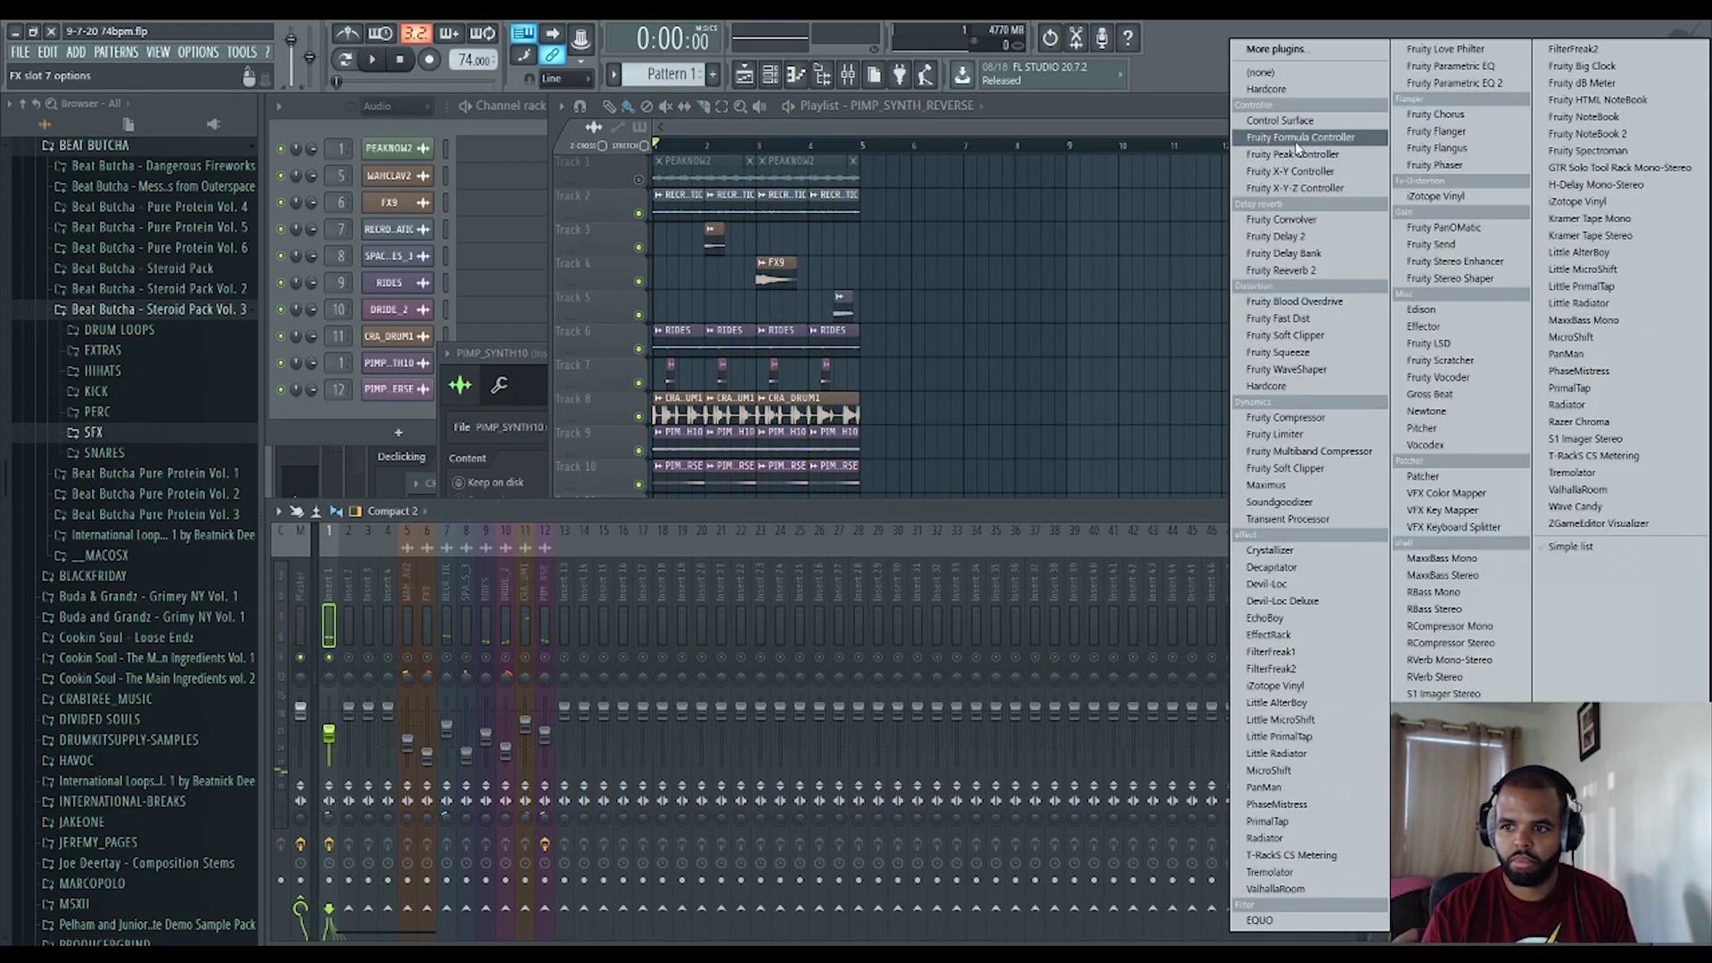
left_click(1422, 310)
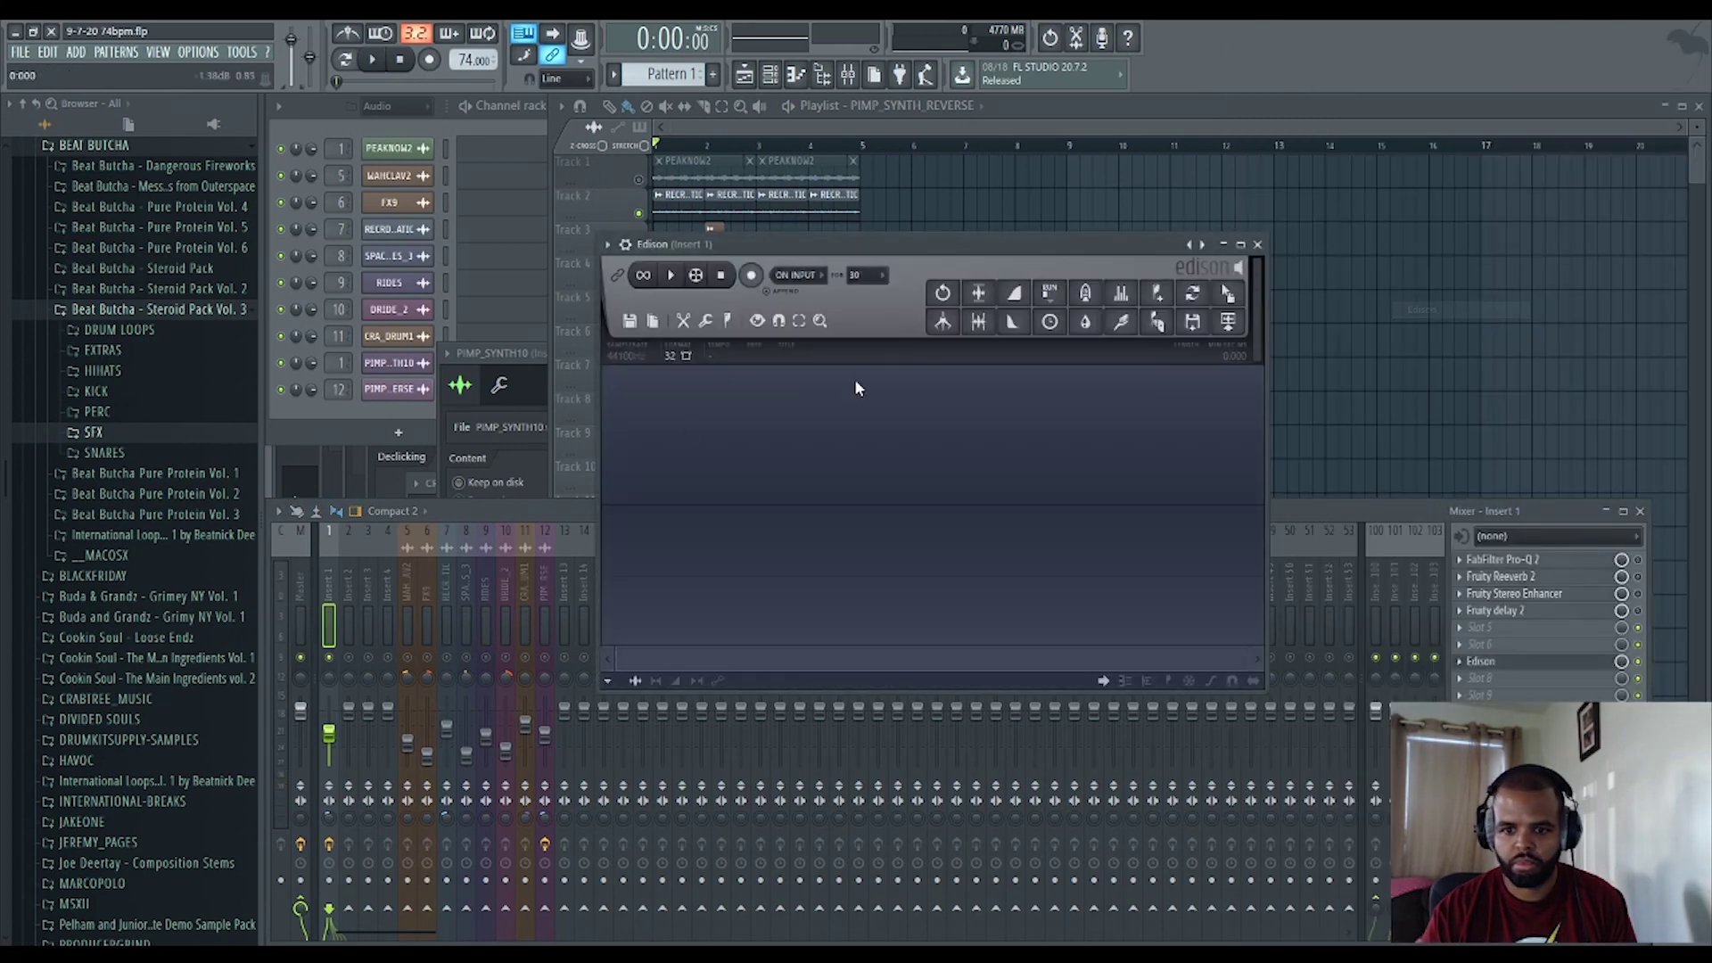
Record the playback of the soloed Insert 1 synth into Edison and stop once the loop is captured.
left_click_drag(772, 259, 461, 352)
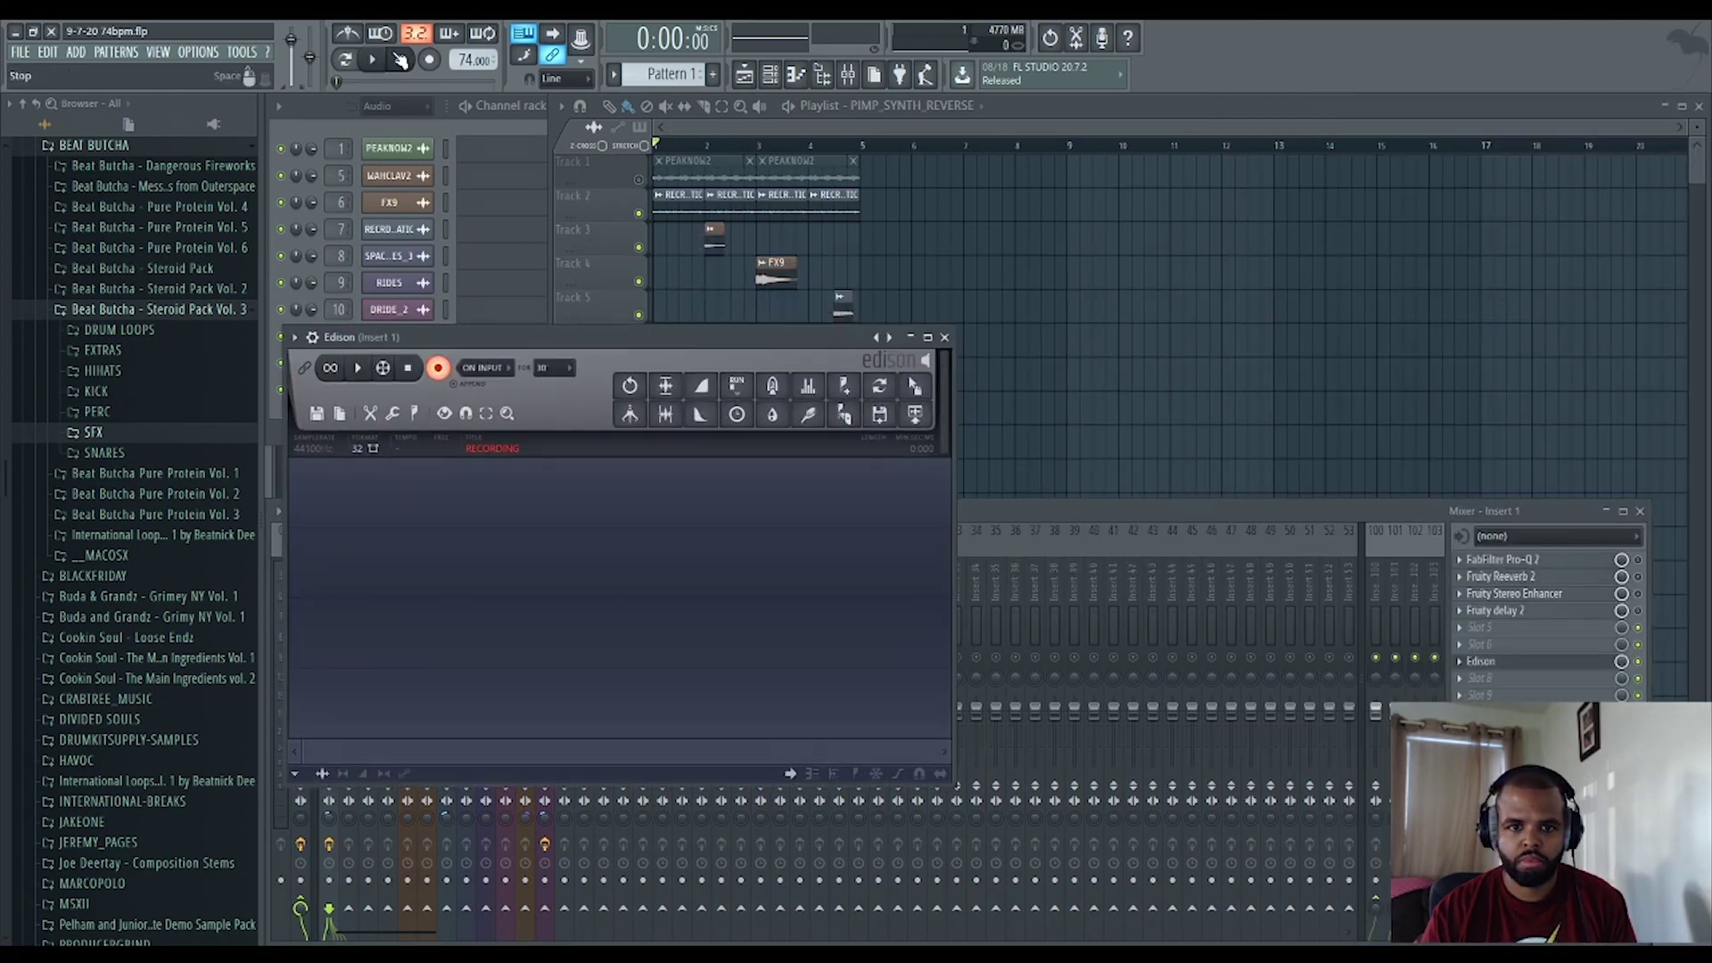
key("space")
key("F5")
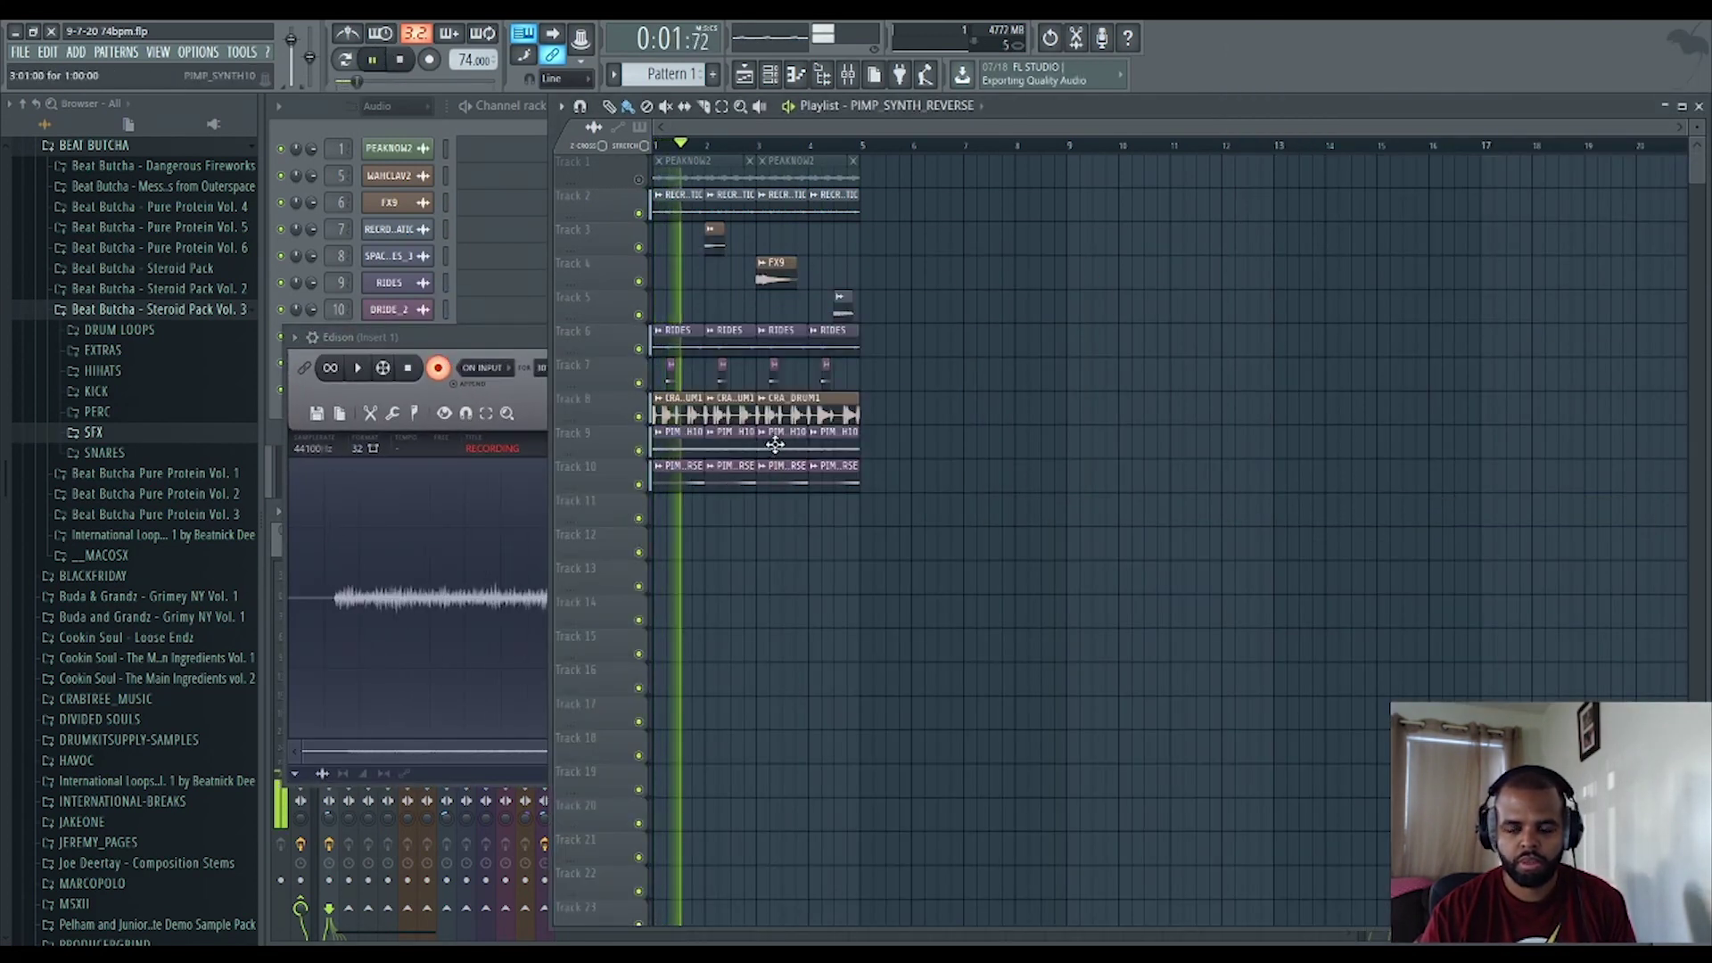
left_click_drag(775, 445, 788, 445)
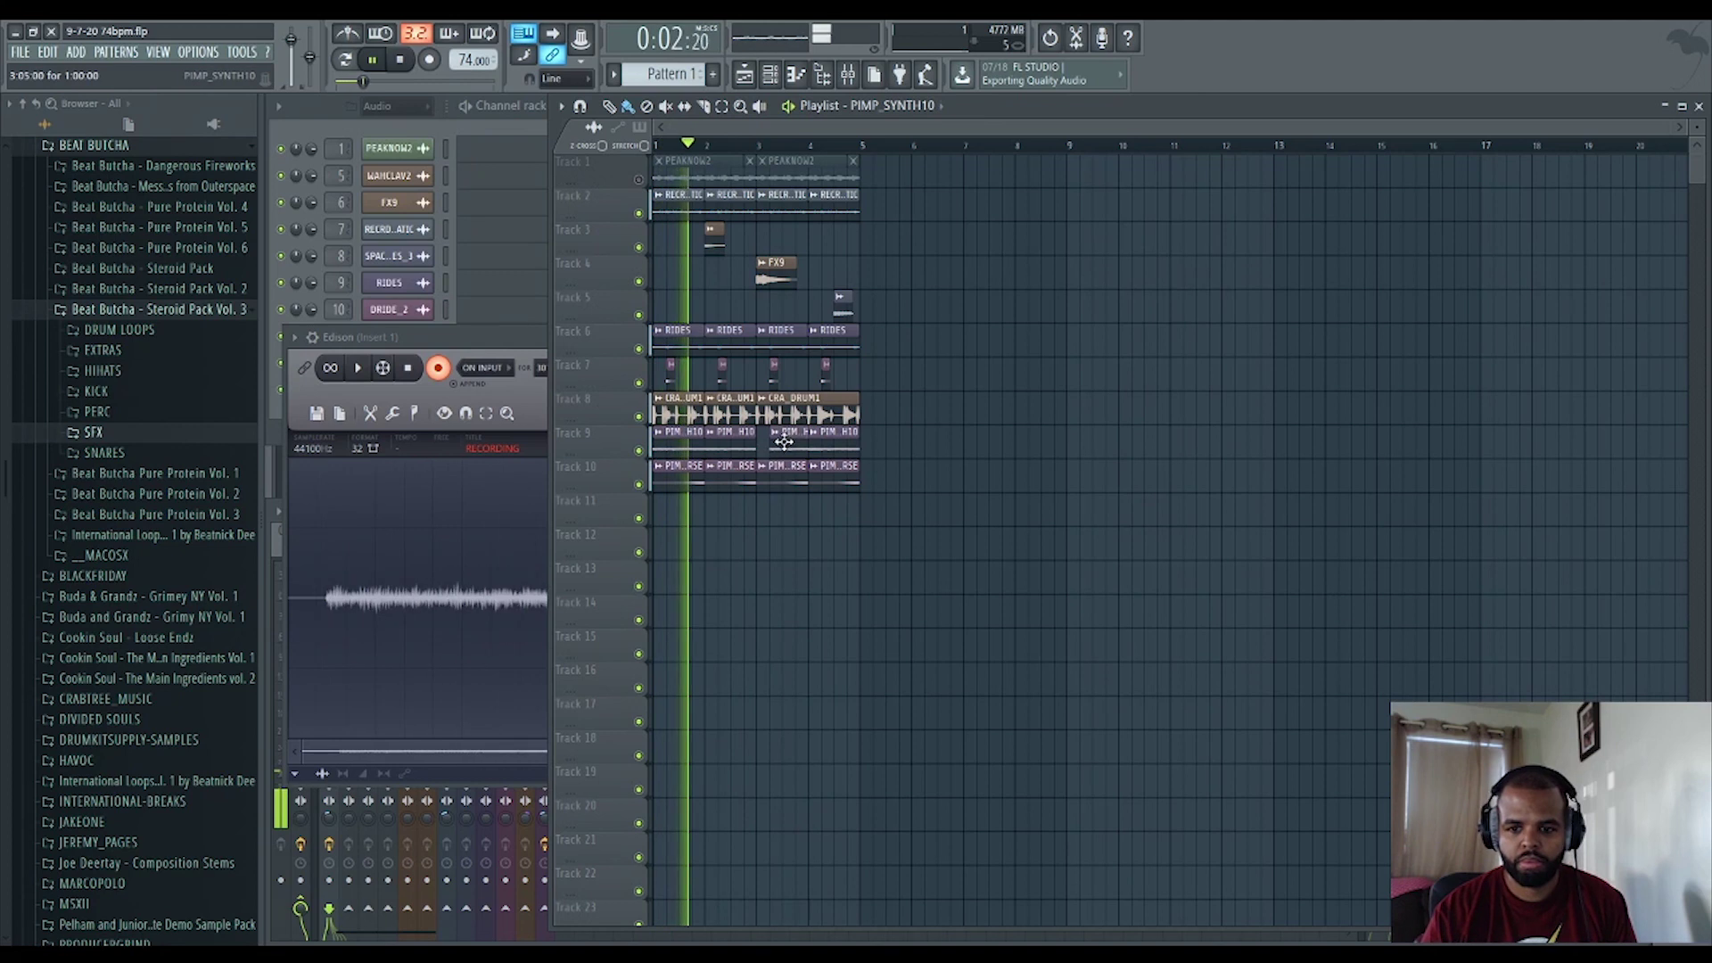
left_click(439, 369)
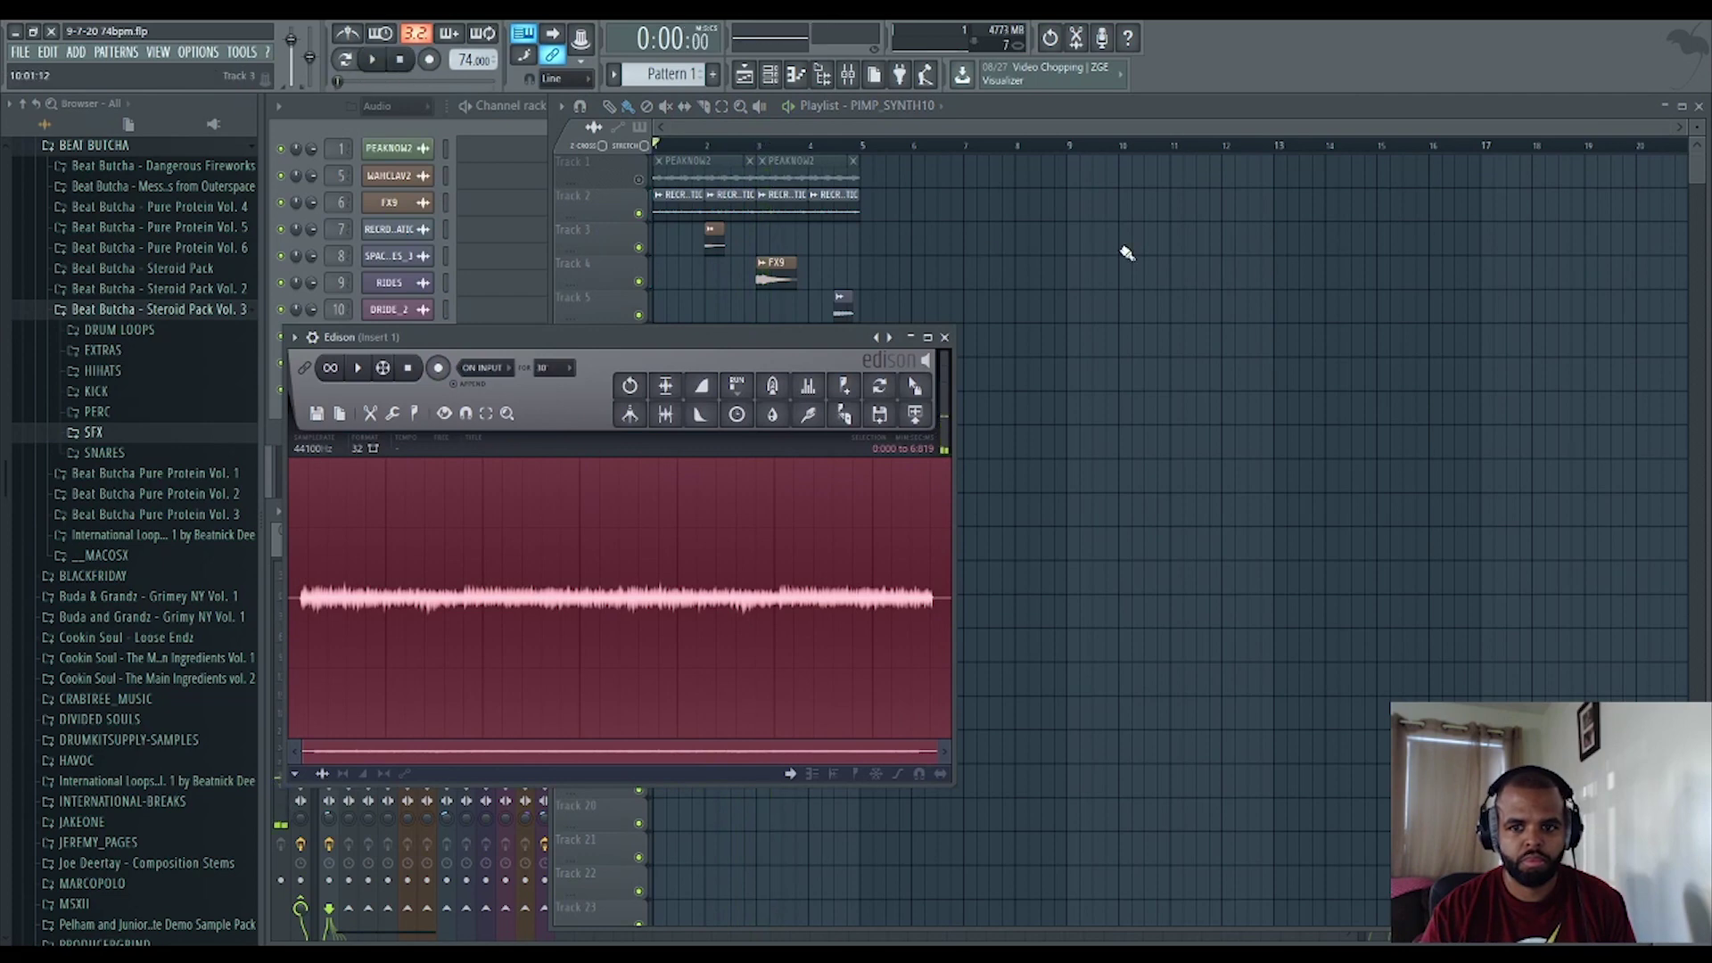
left_click(793, 498)
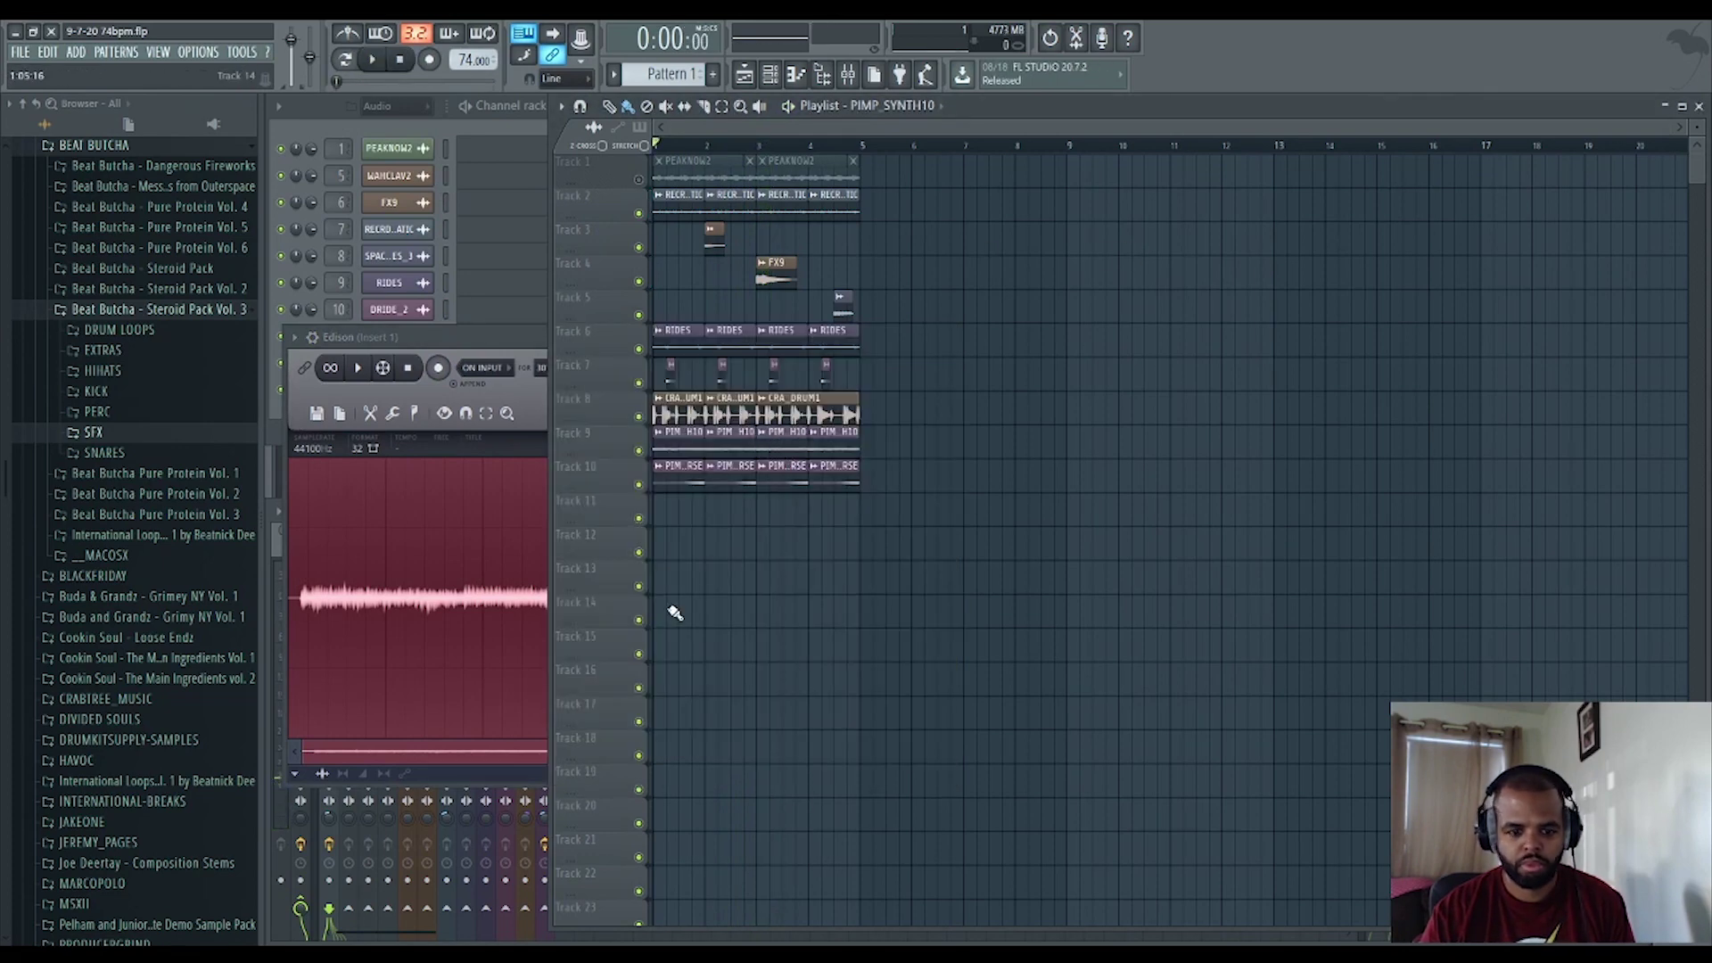
Unsolo mixer Insert 1 and place a new Pattern 11 at bar 1 of playlist Track 11.
left_click_drag(462, 346, 890, 300)
right_click(330, 659)
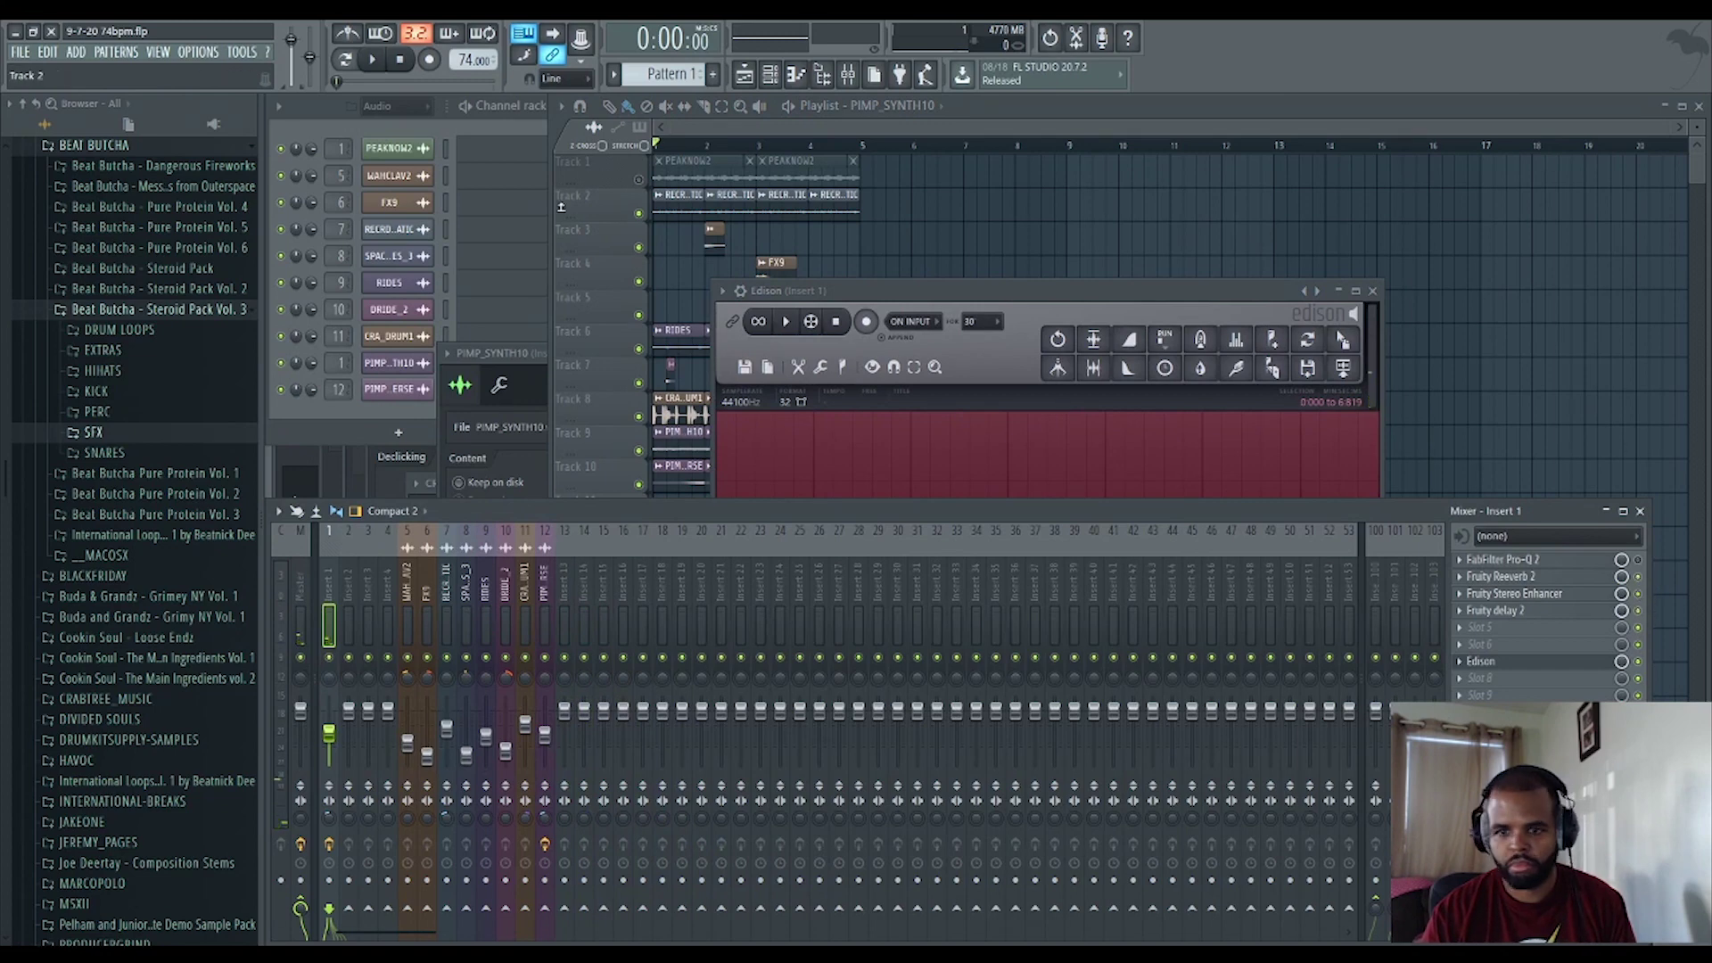
left_click(647, 98)
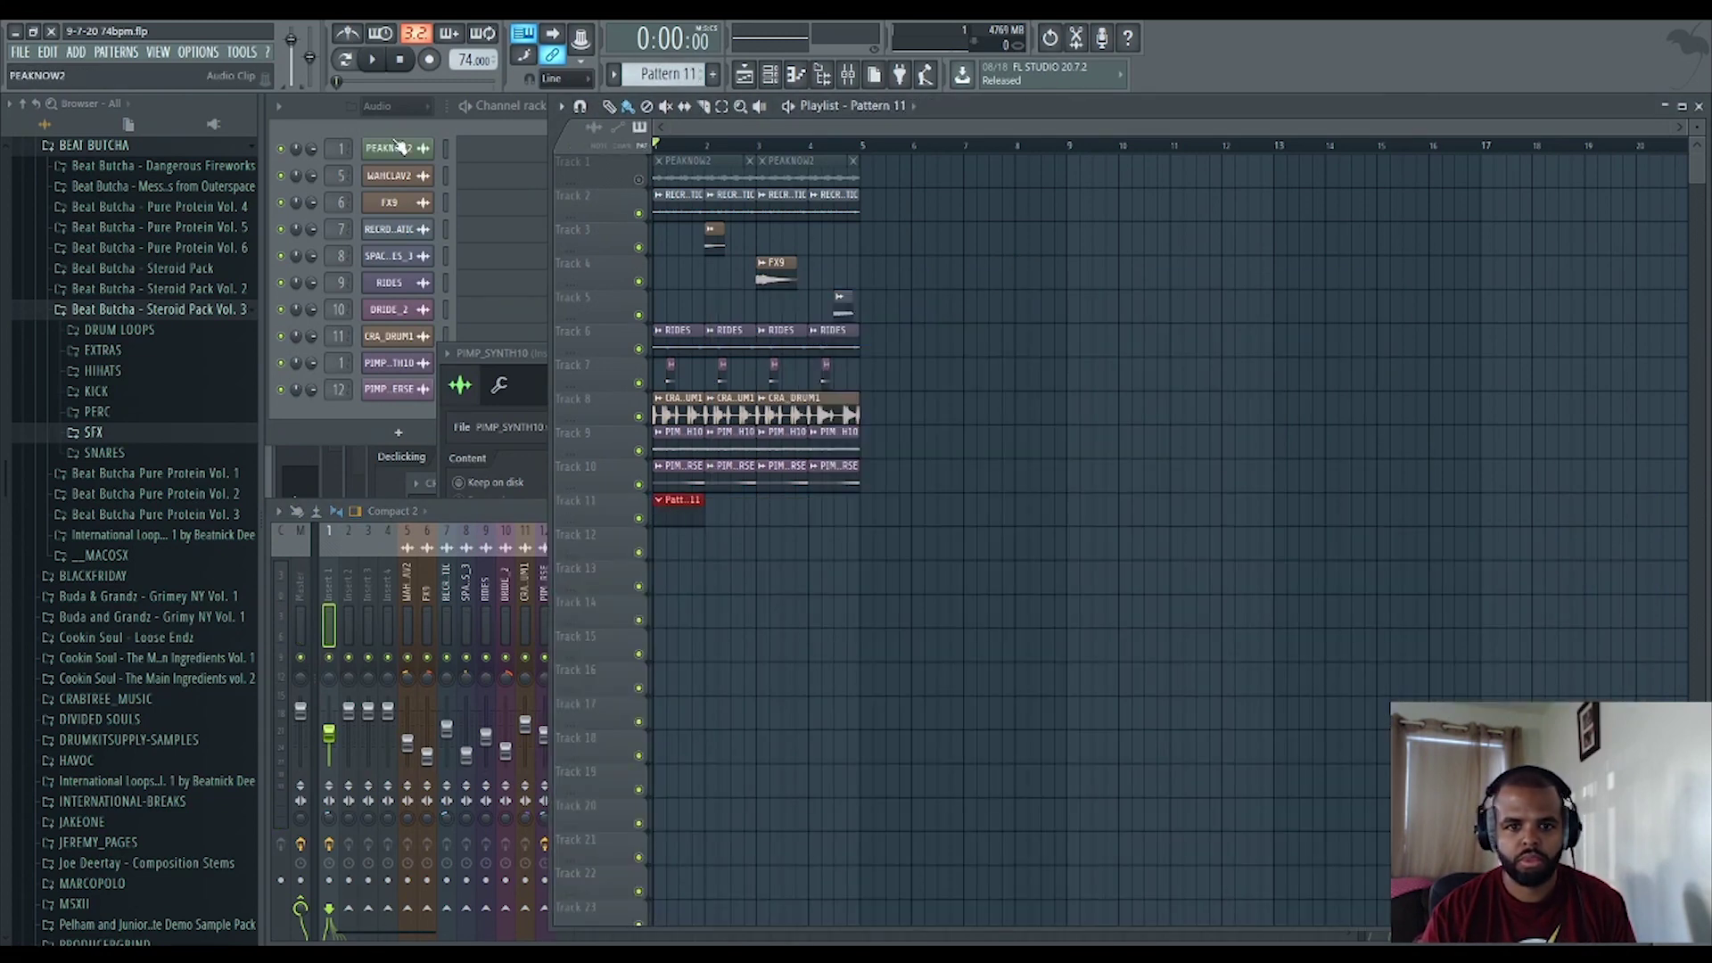
Show all channels in the channel rack and replace the Kick channel with an empty Sampler.
left_click(392, 106)
left_click(383, 118)
right_click(435, 146)
mouse_move(518, 270)
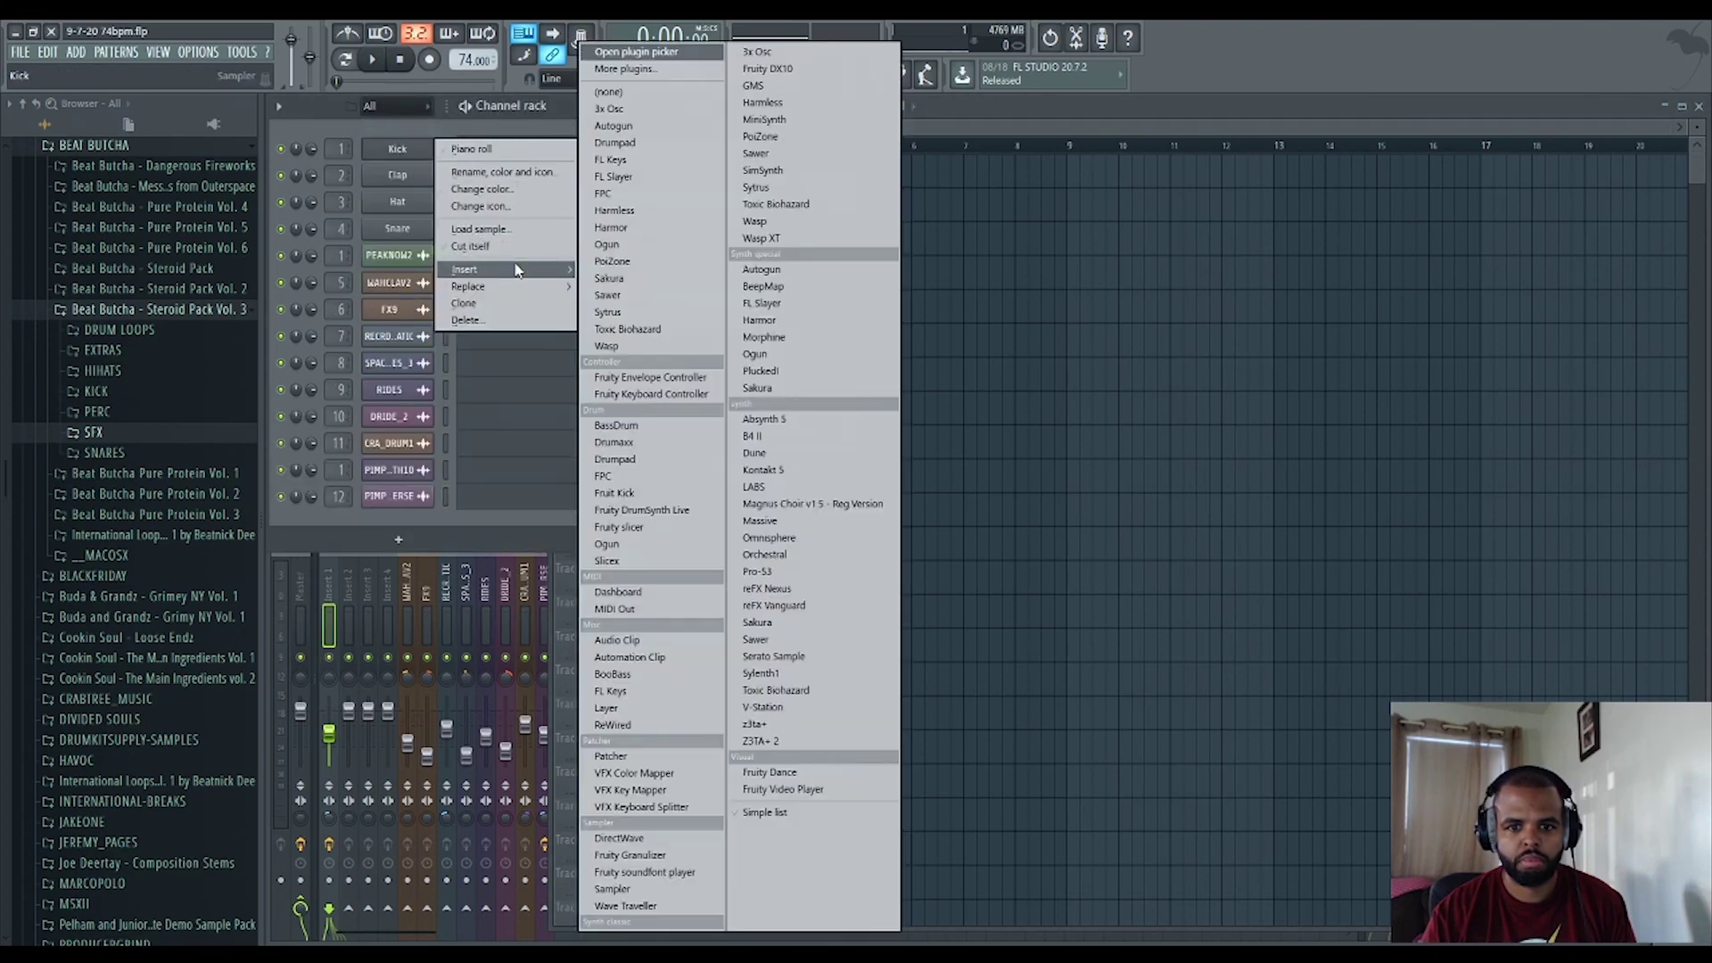
left_click(658, 90)
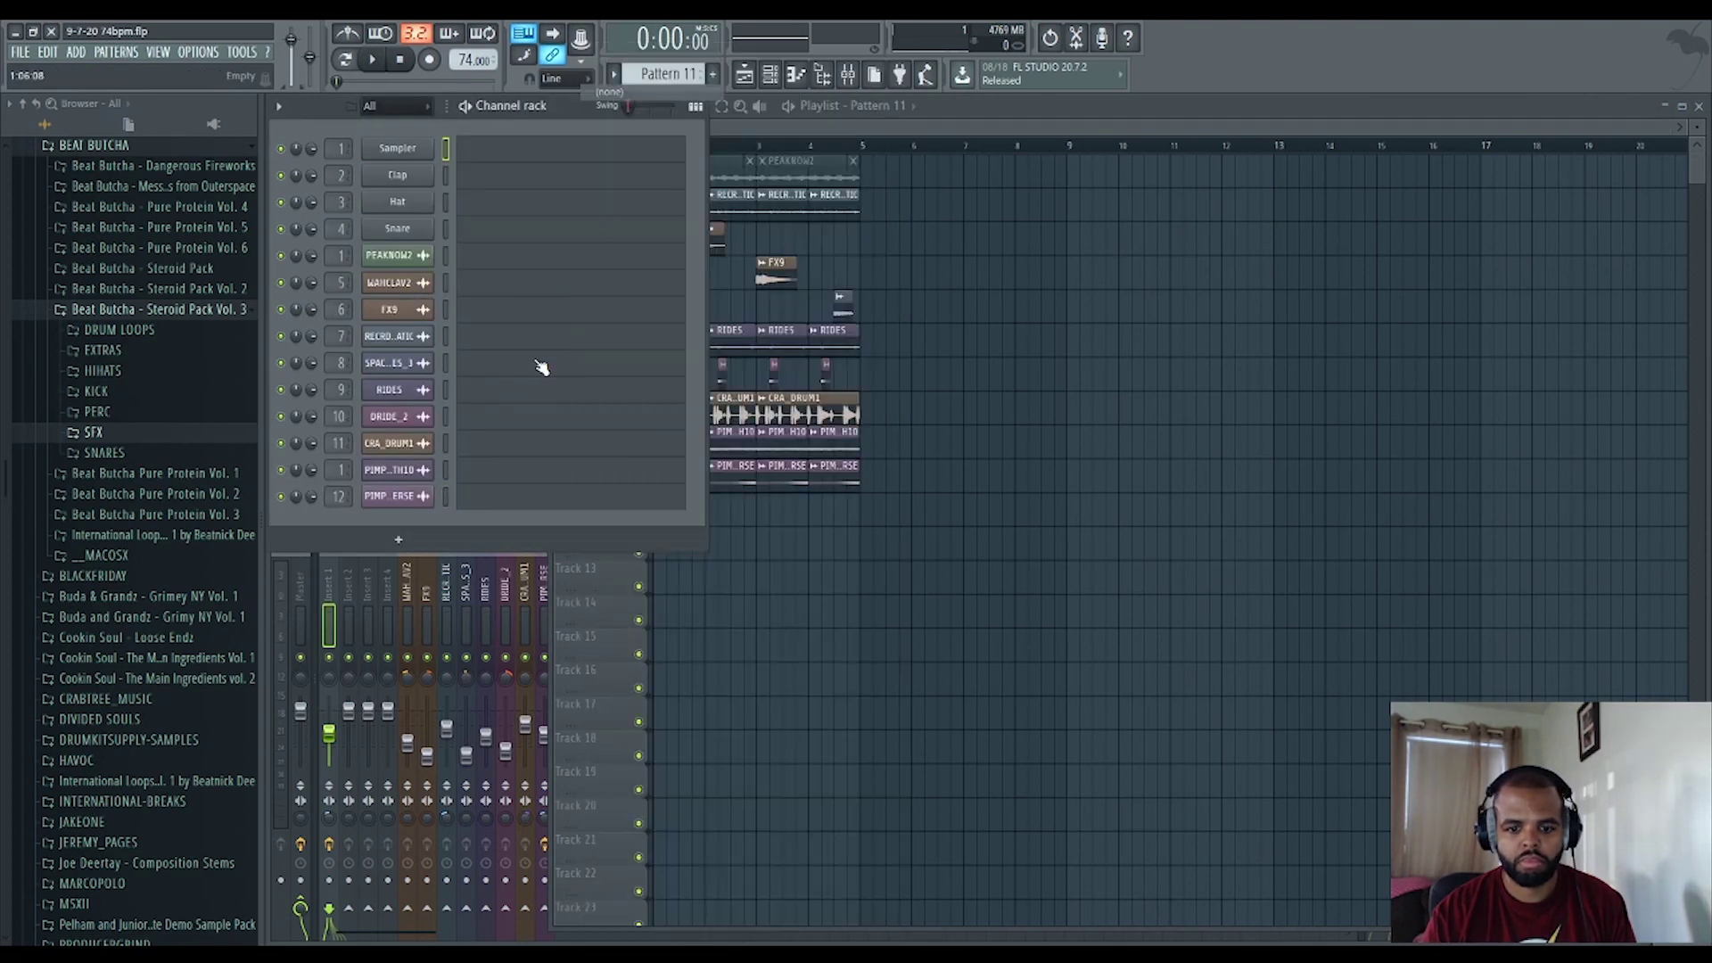
Convert the Edison recording on Insert 1 to a score and dump it to the Sampler's piano roll.
left_click(328, 584)
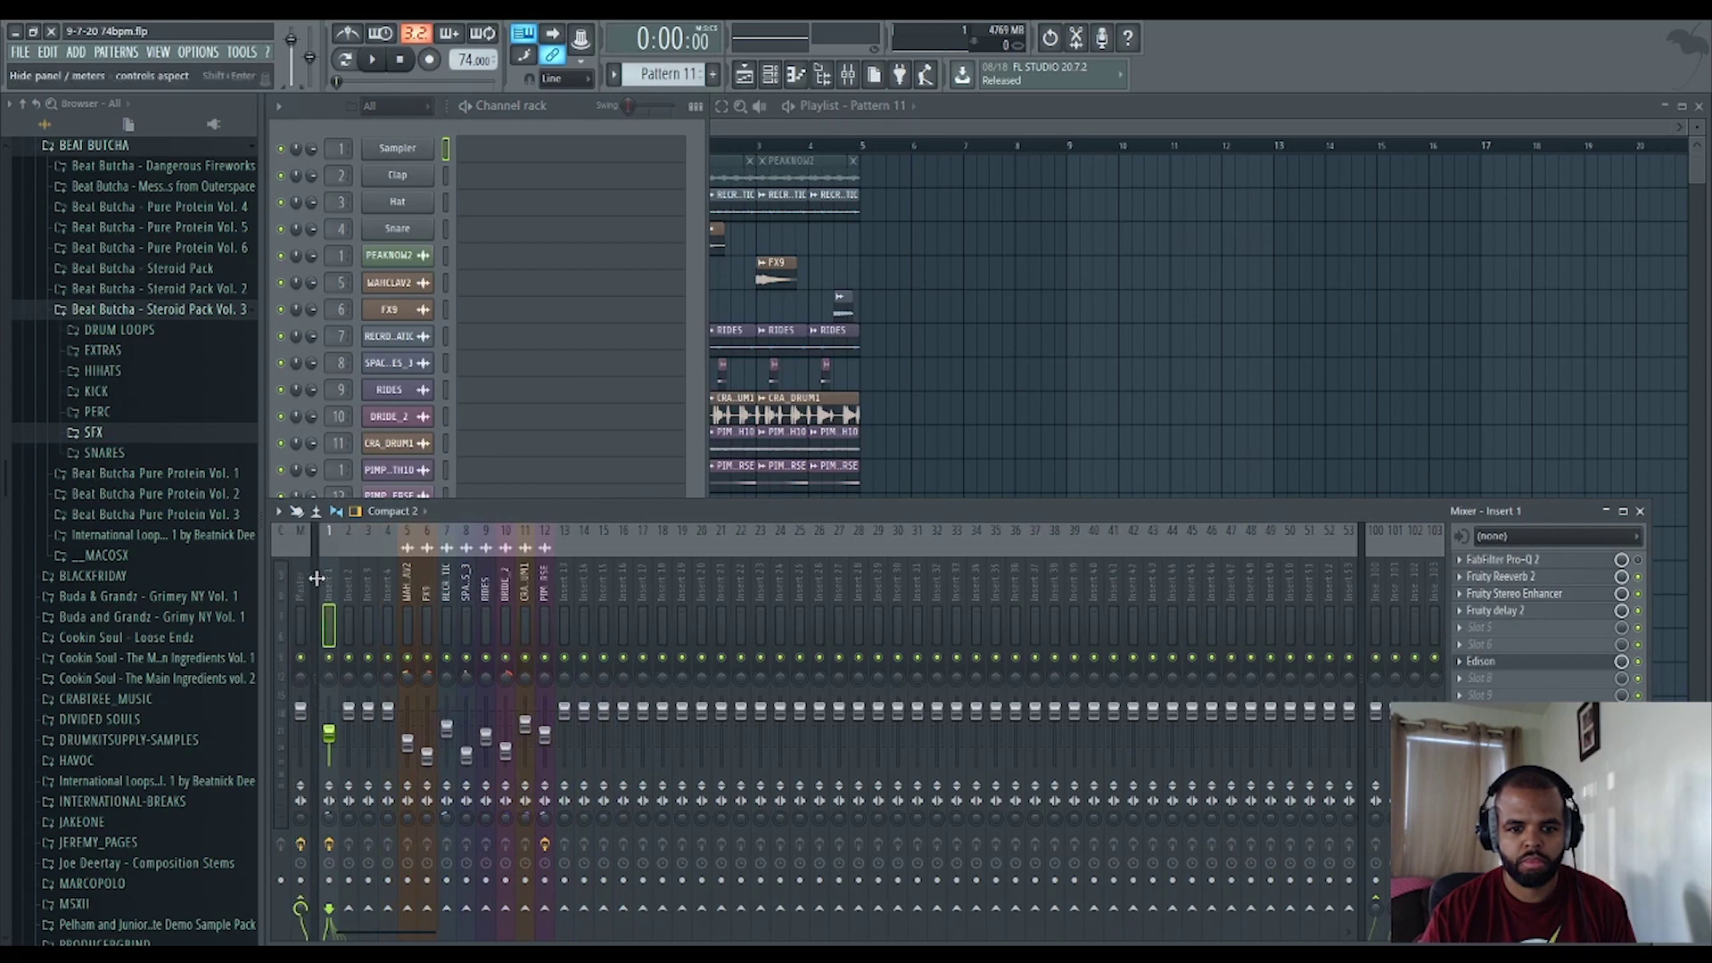
left_click(1490, 669)
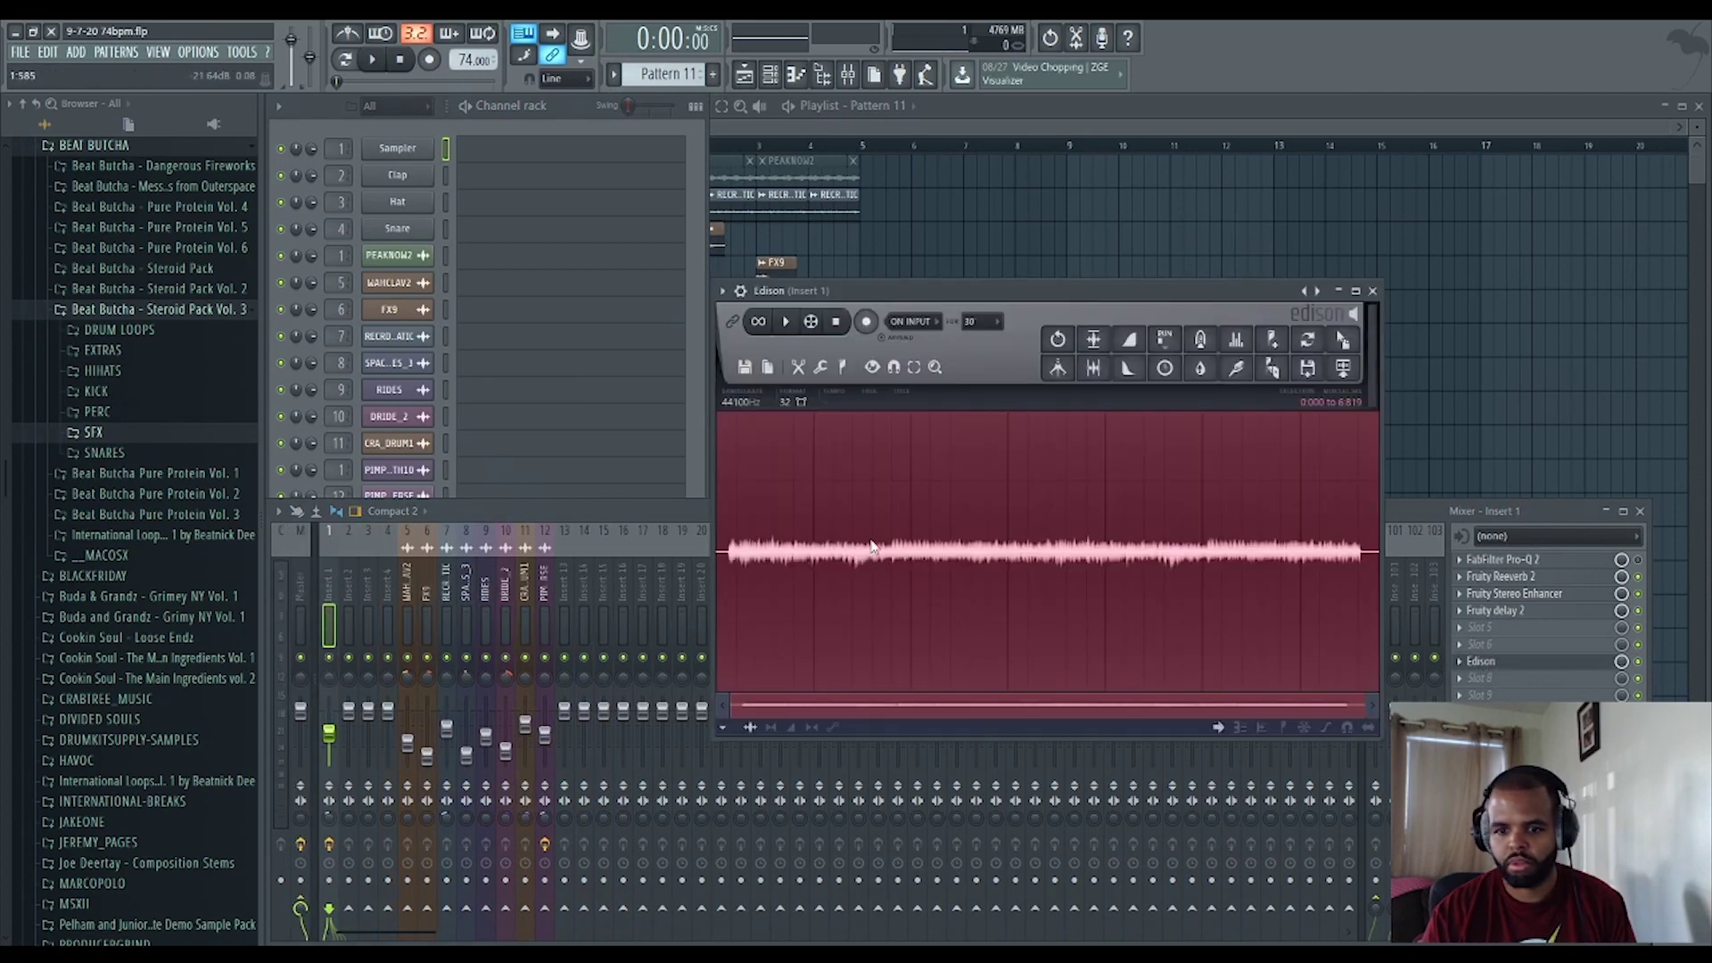
right_click(1019, 490)
mouse_move(1073, 564)
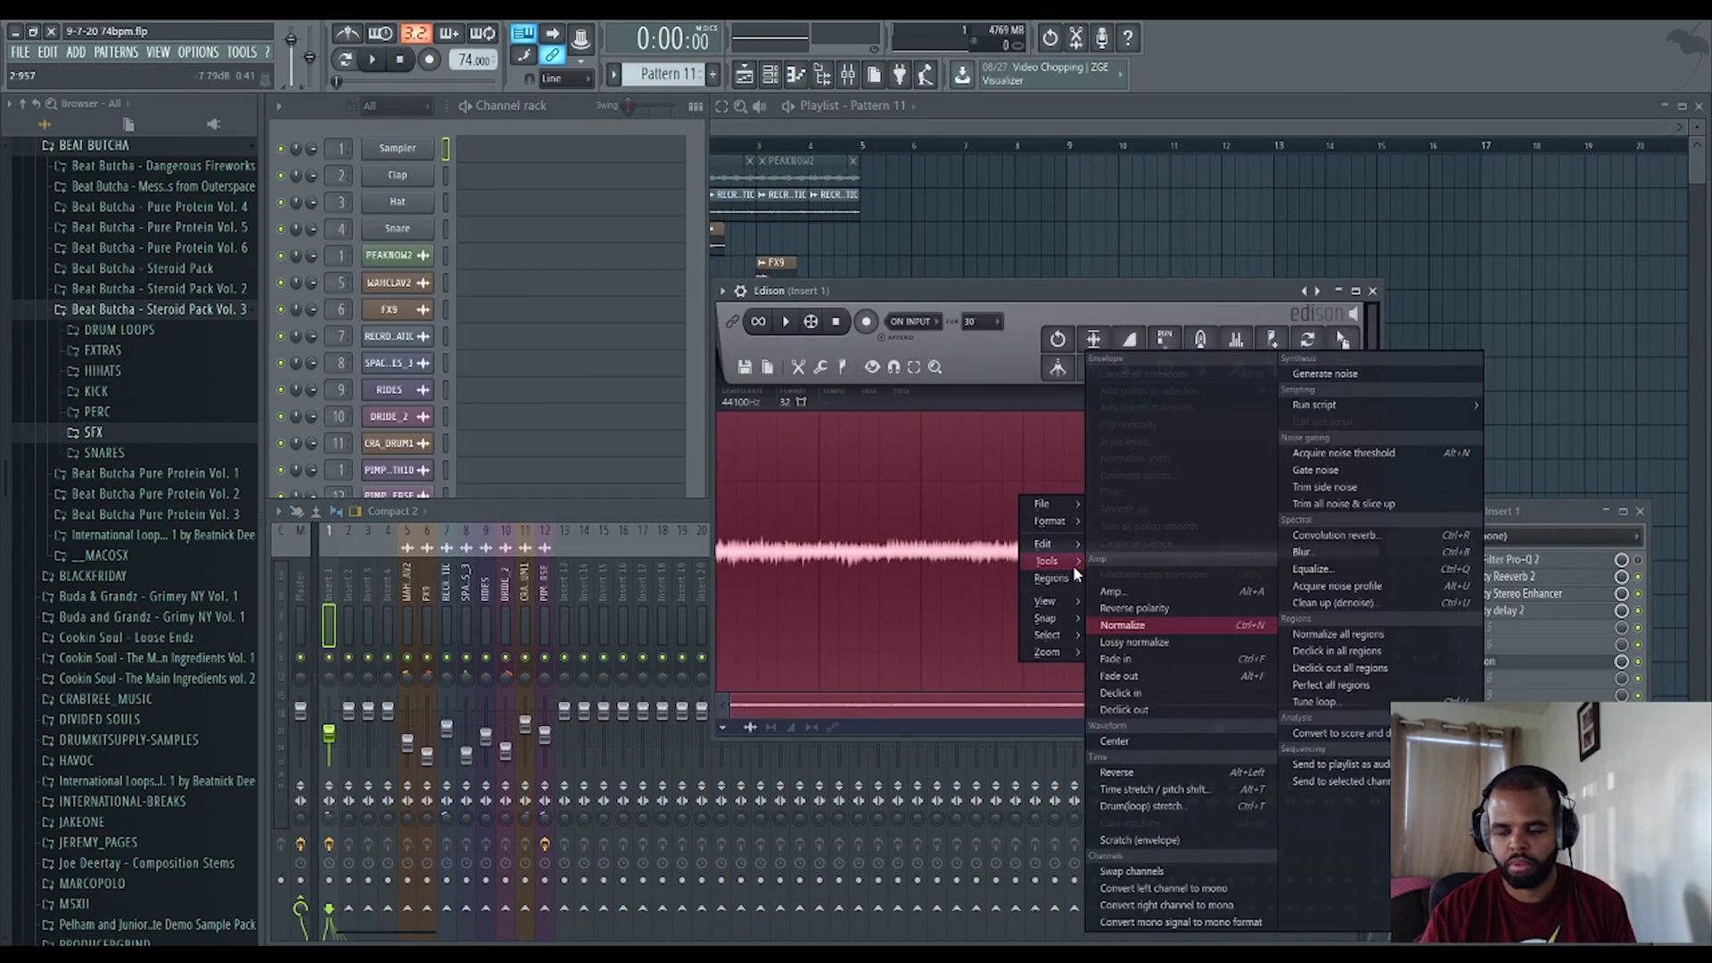
left_click(1360, 733)
left_click(1375, 292)
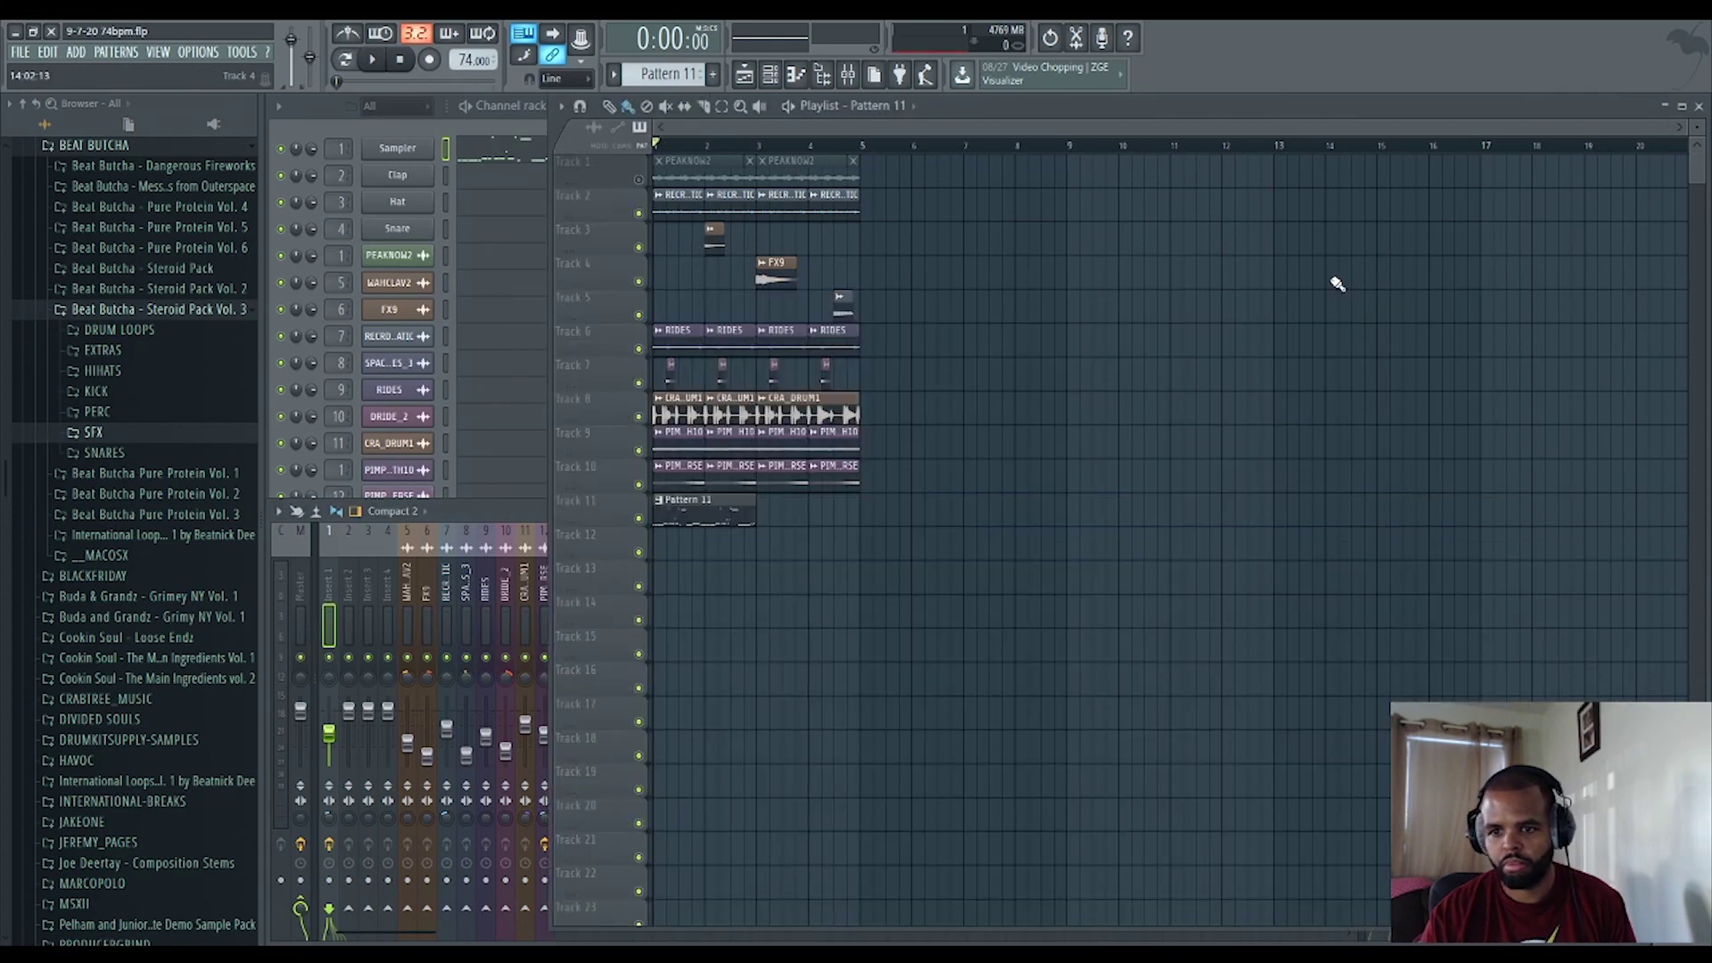
Move the stray high notes around F#4 in the Sampler's piano roll down an octave to join the main line.
left_click(494, 153)
scroll(1586, 547, "up", 5)
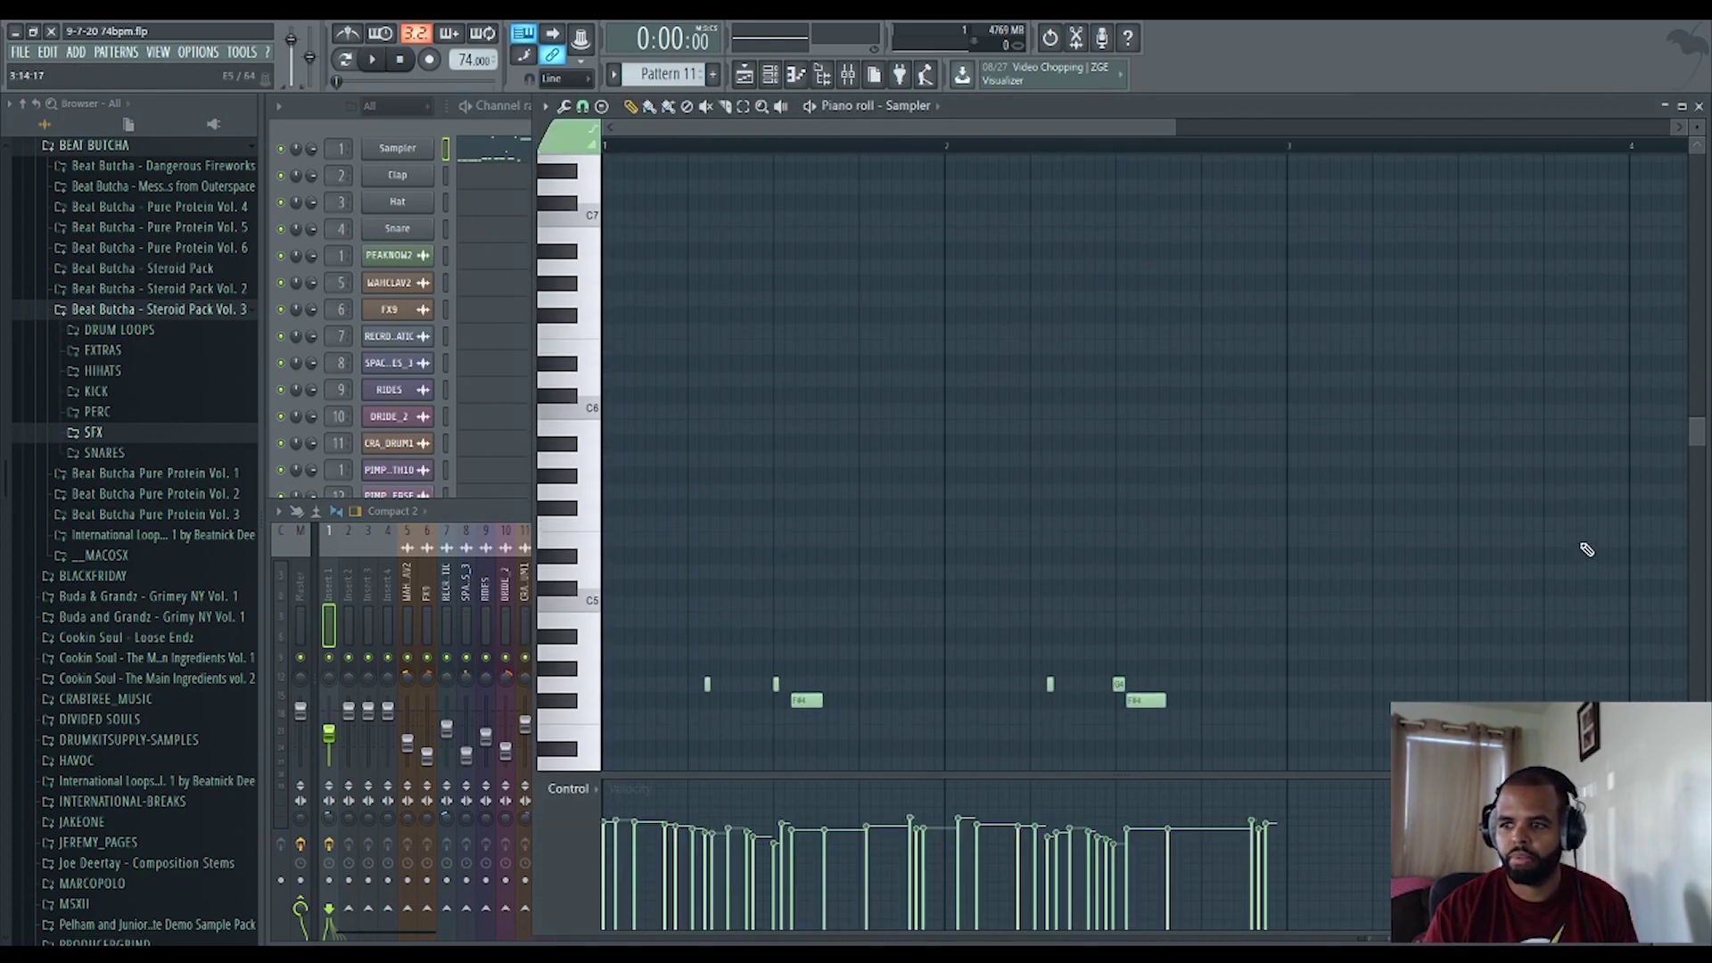
left_click_drag(1697, 126, 1699, 145)
scroll(1319, 489, "down", 2)
left_click_drag(1194, 415, 624, 354)
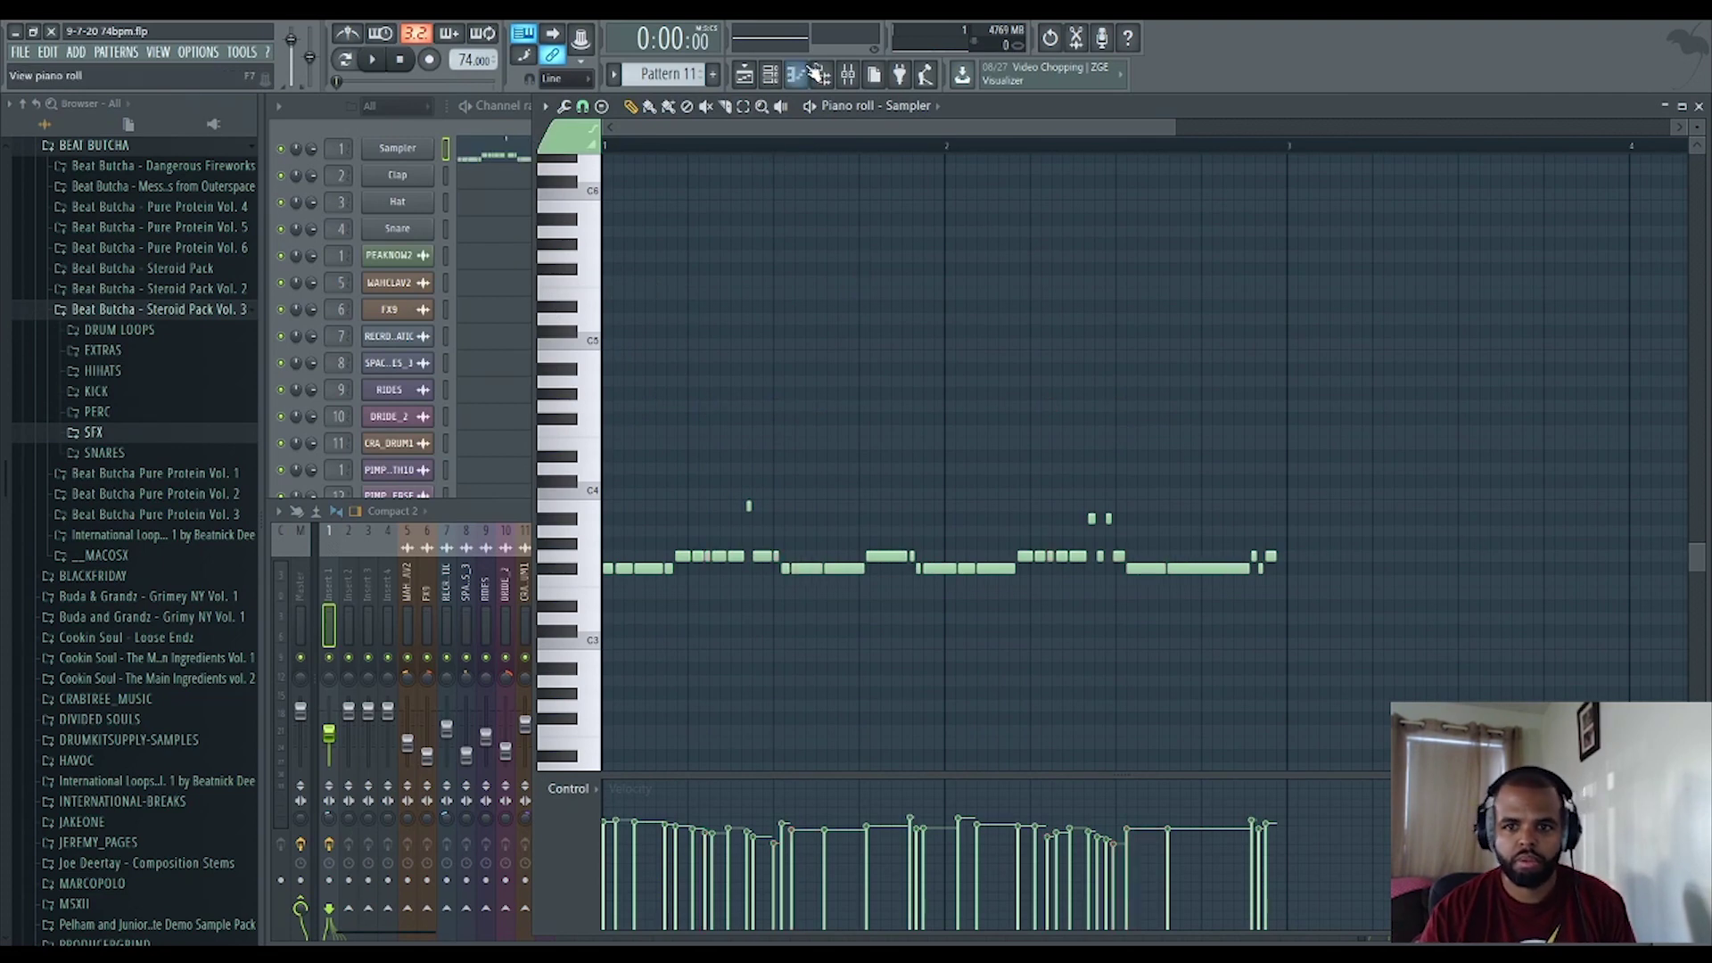
Save the project and insert an Omnisphere channel above the Clap channel.
right_click(383, 175)
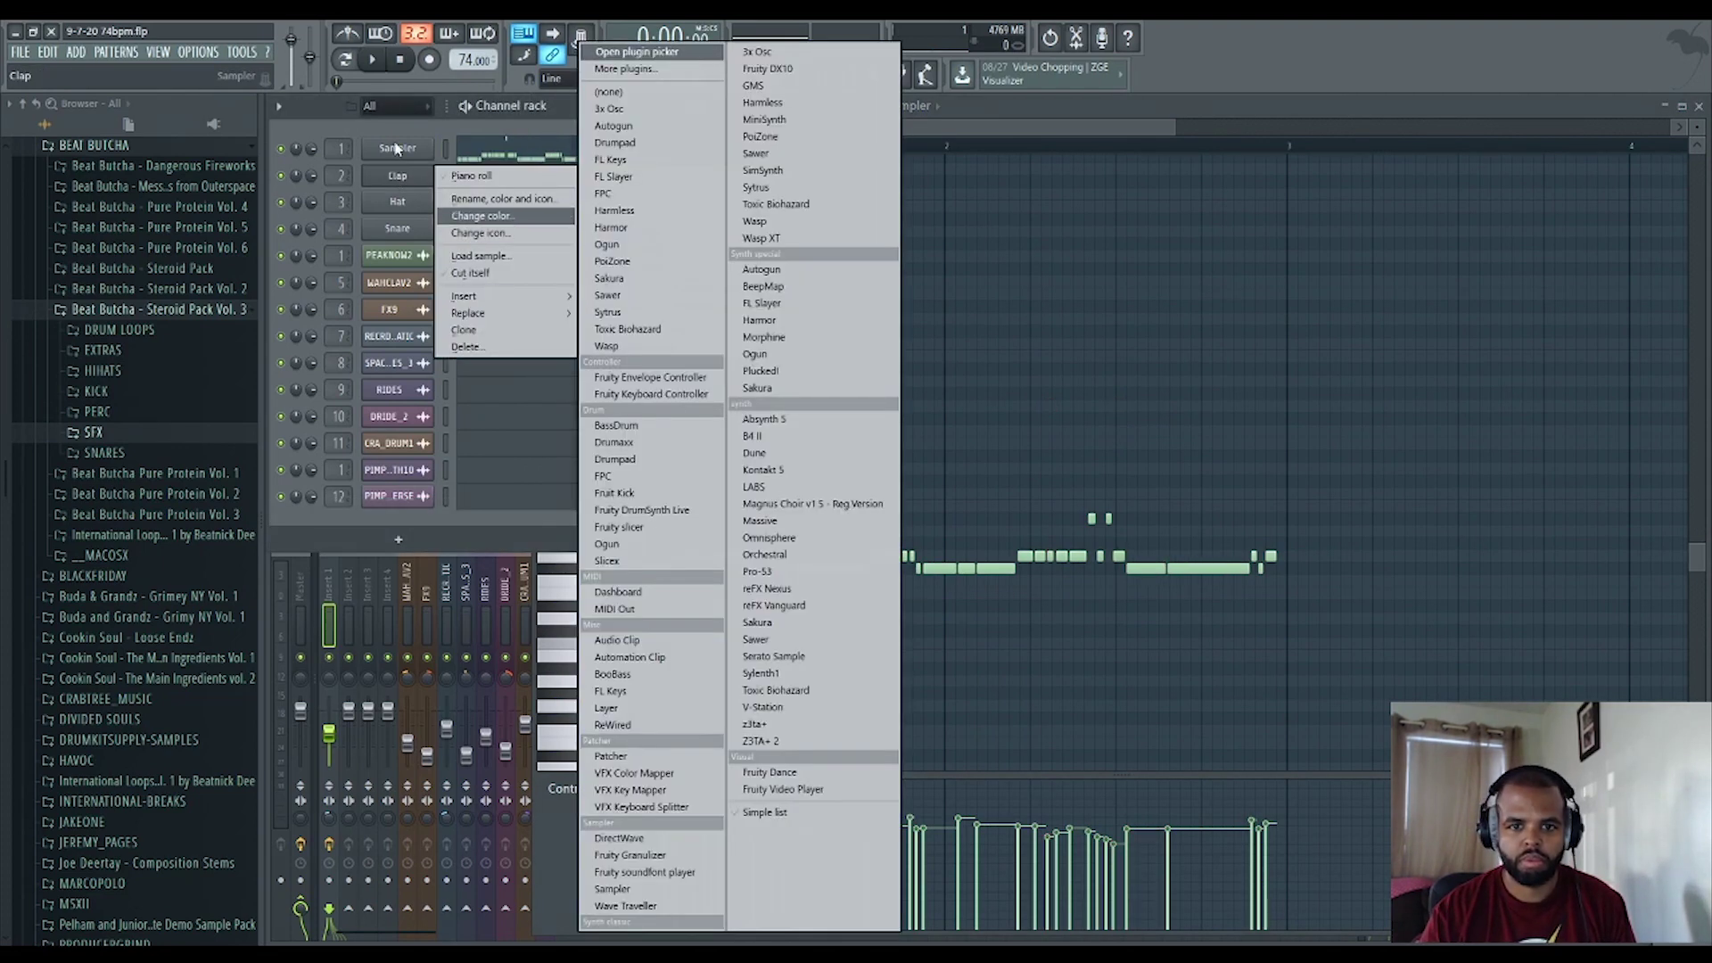
left_click(396, 121)
key("ctrl+s")
right_click(434, 169)
mouse_move(466, 296)
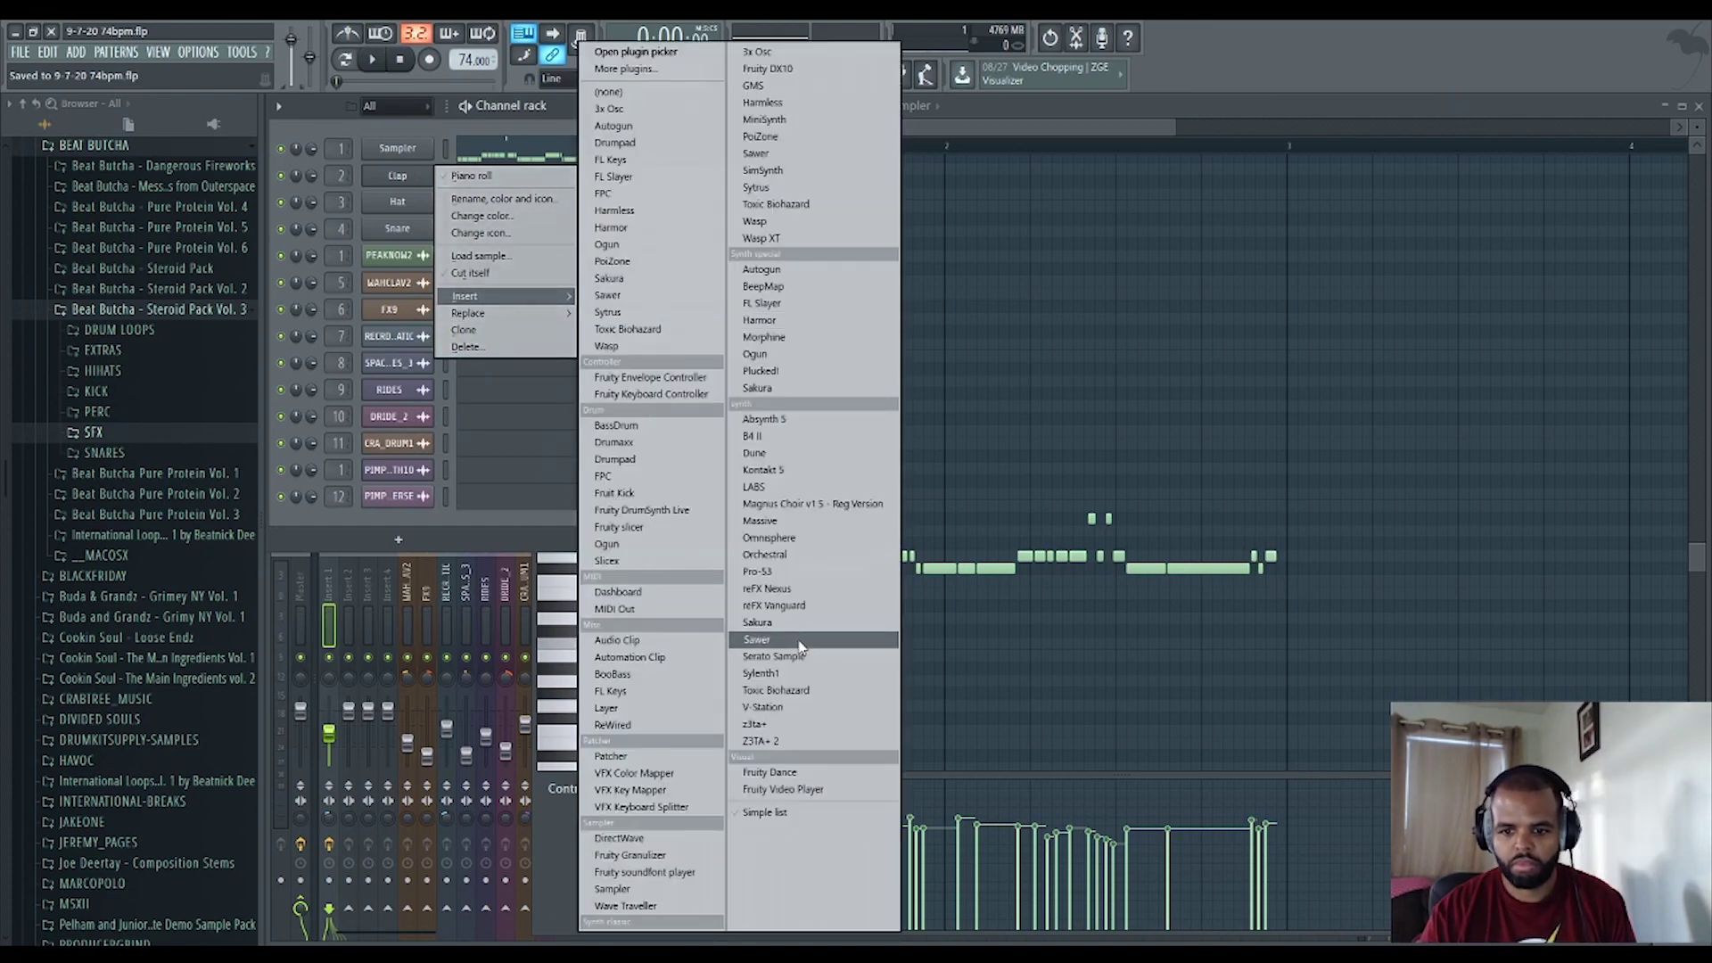
left_click(785, 538)
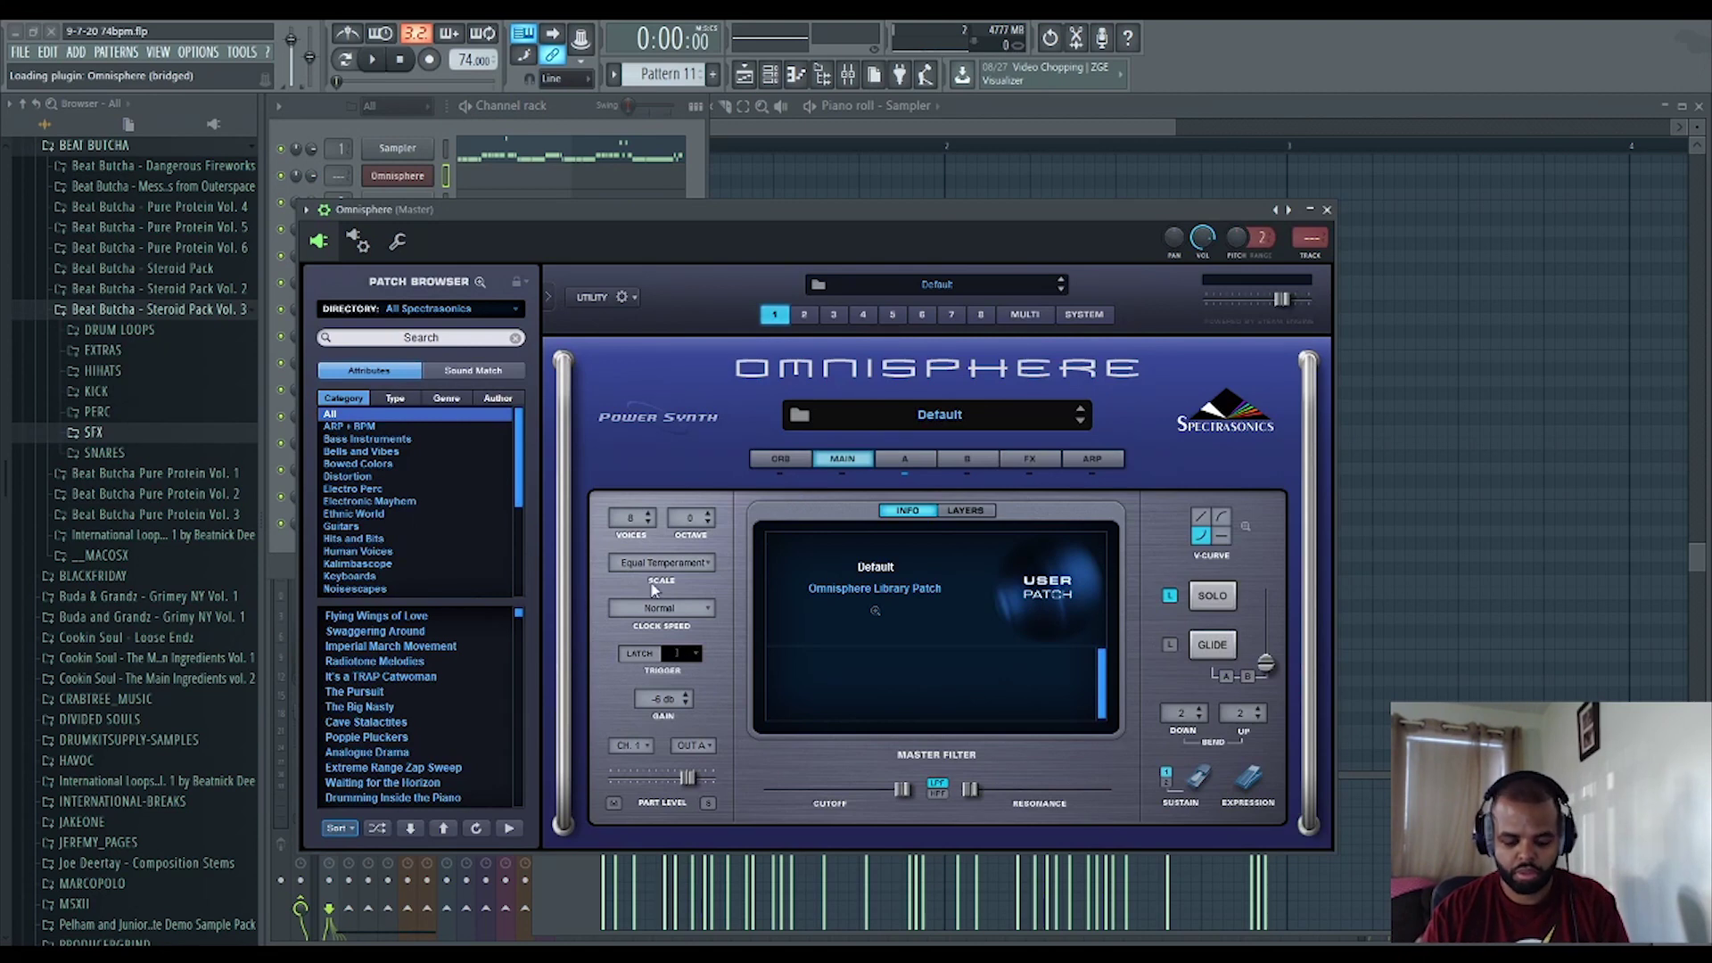
Assign Omnisphere to a free mixer track and load its Trillian Ac 1 - Full Range All preset.
left_click(358, 218)
mouse_move(384, 236)
left_click(571, 269)
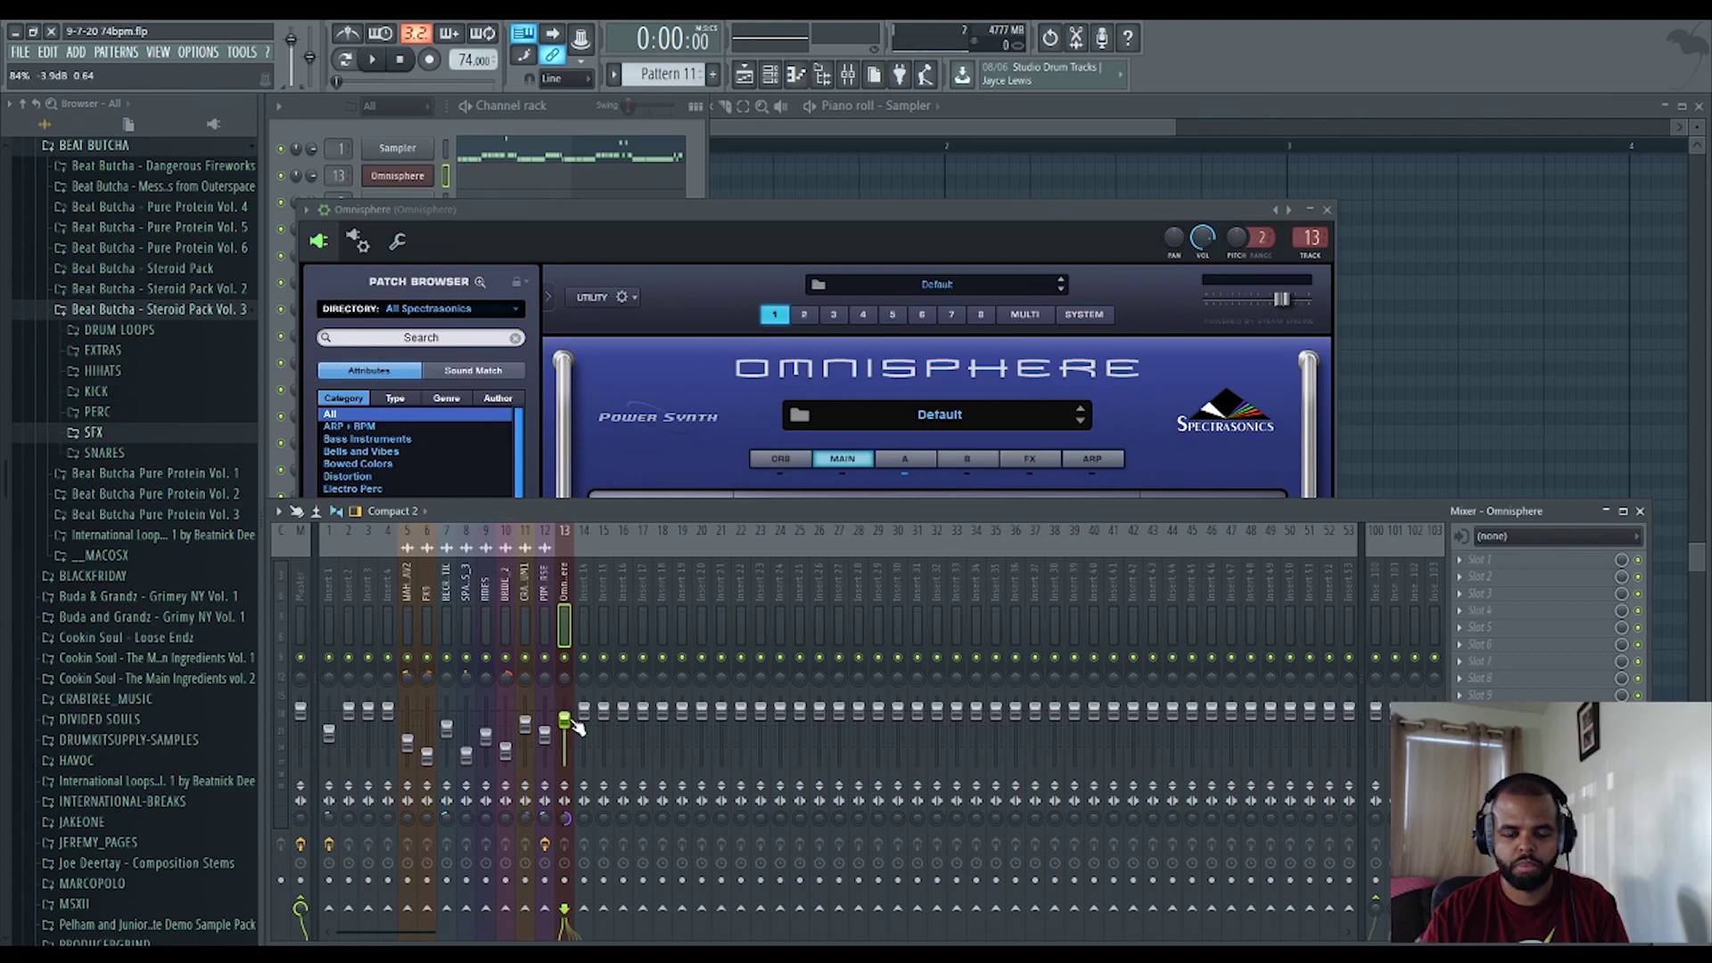
left_click(305, 210)
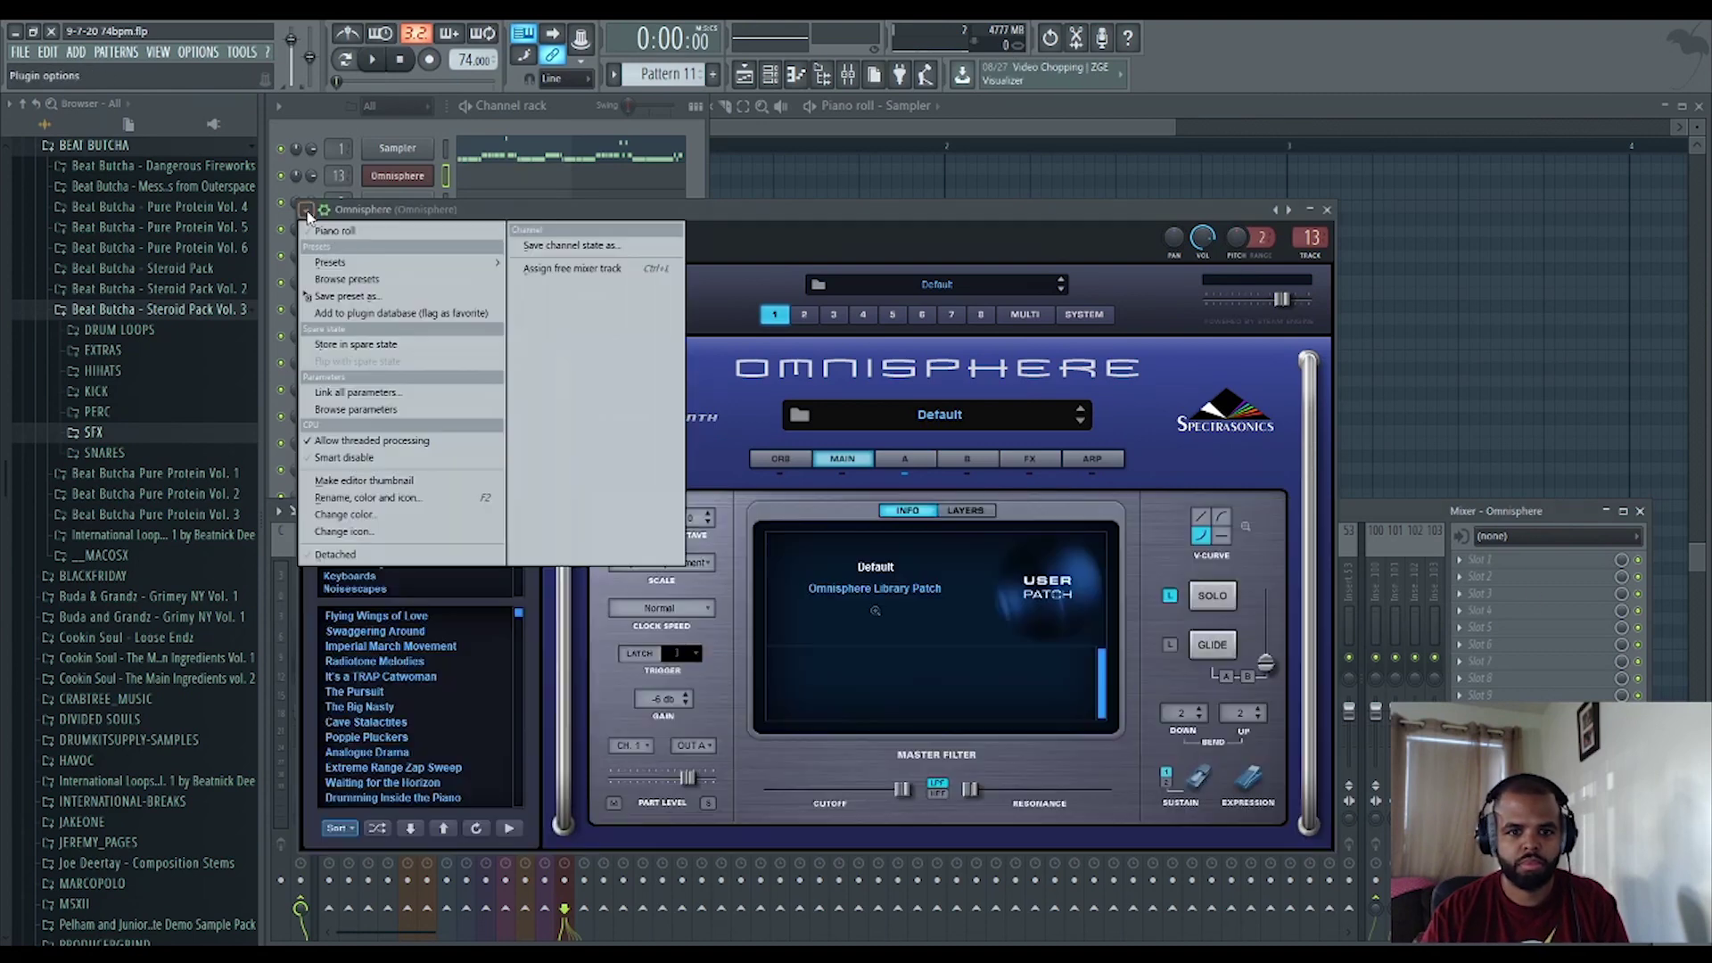
mouse_move(401, 262)
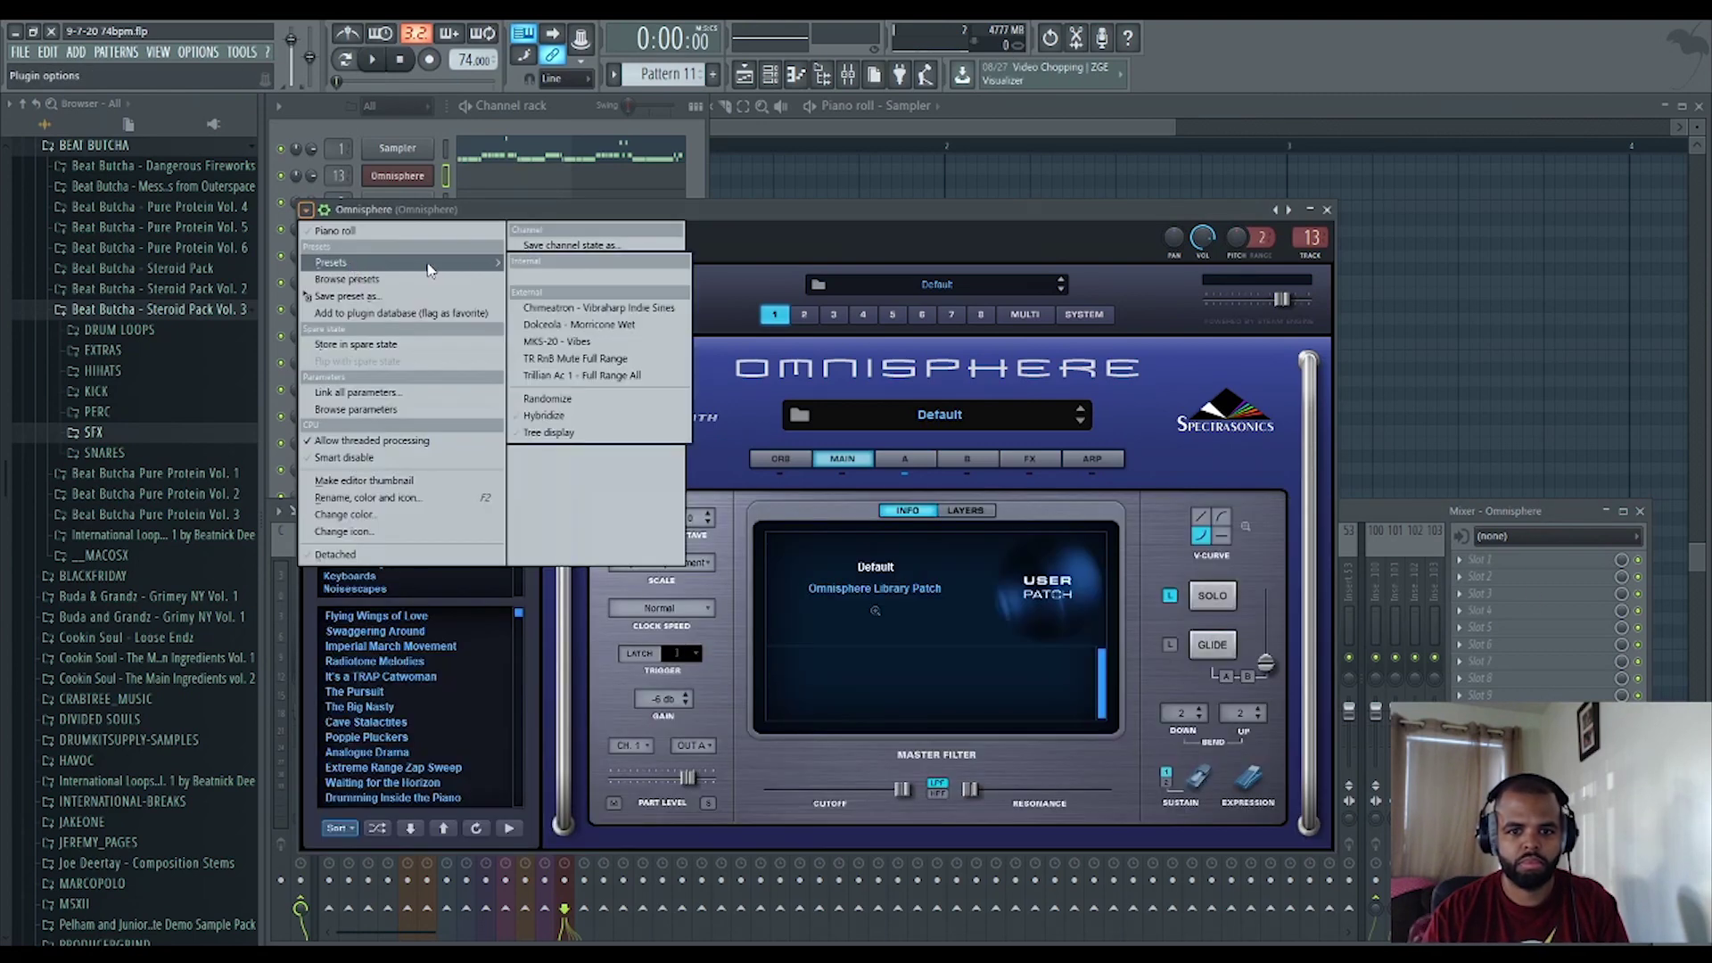
left_click(622, 377)
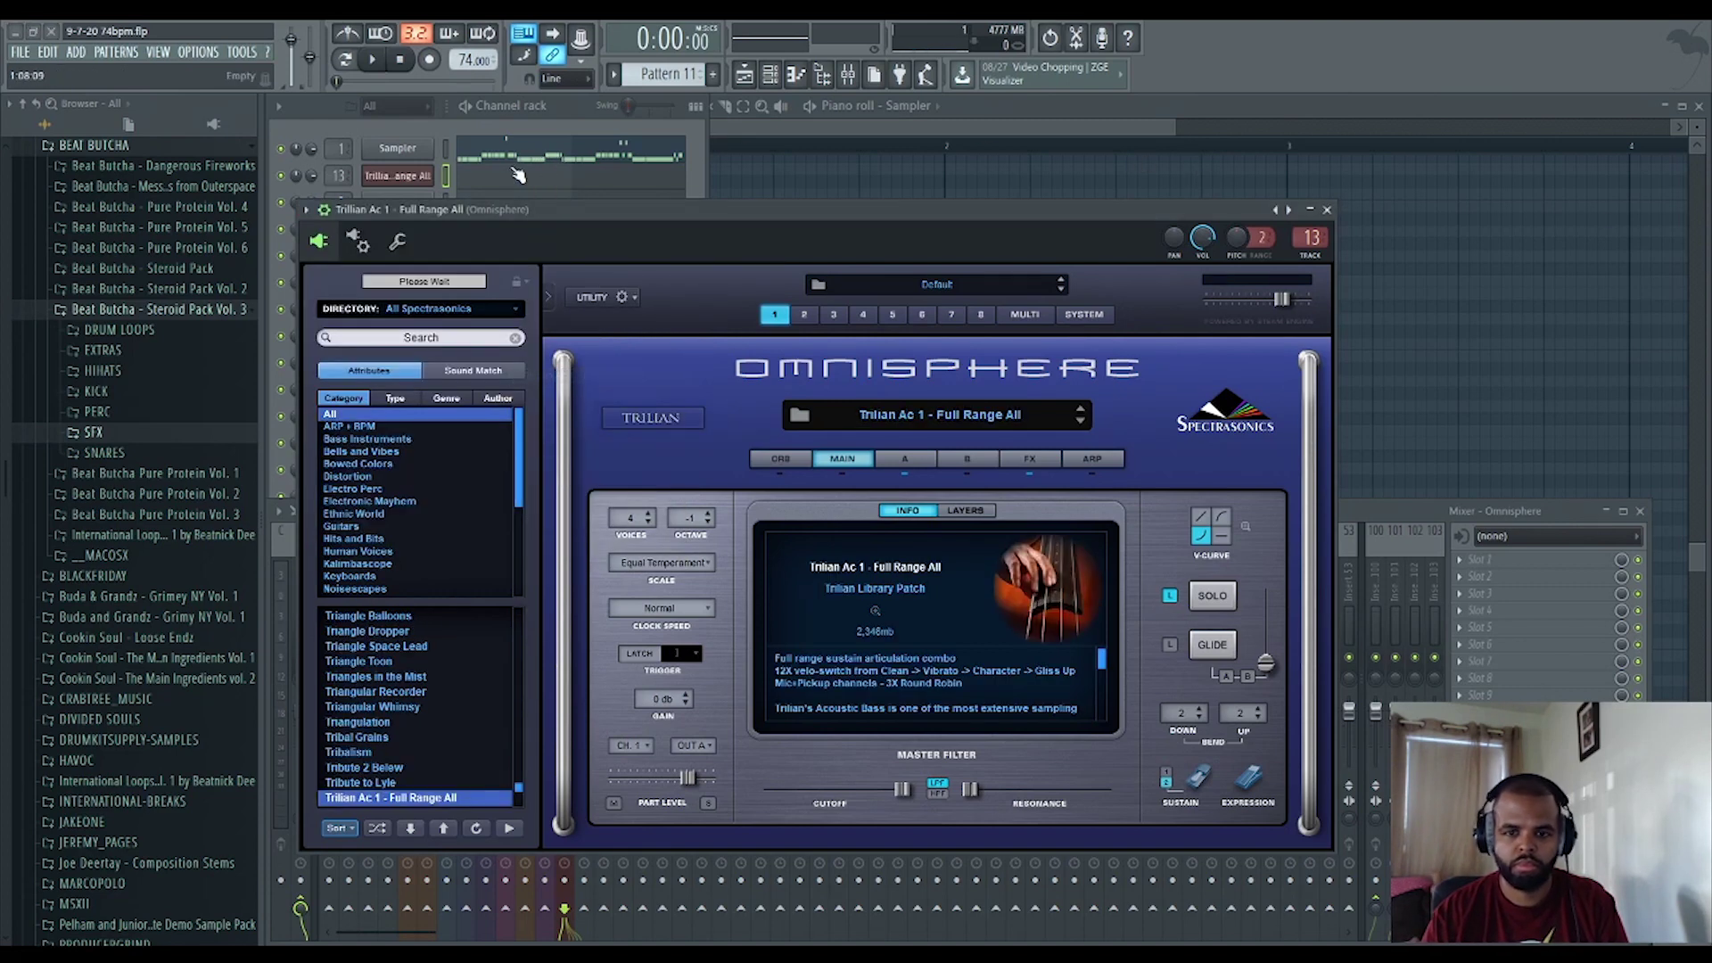
Rehearse the bass over playback in the Trillian piano roll and set the tempo to 73 BPM without restretching channels.
key("F5")
left_click(535, 161)
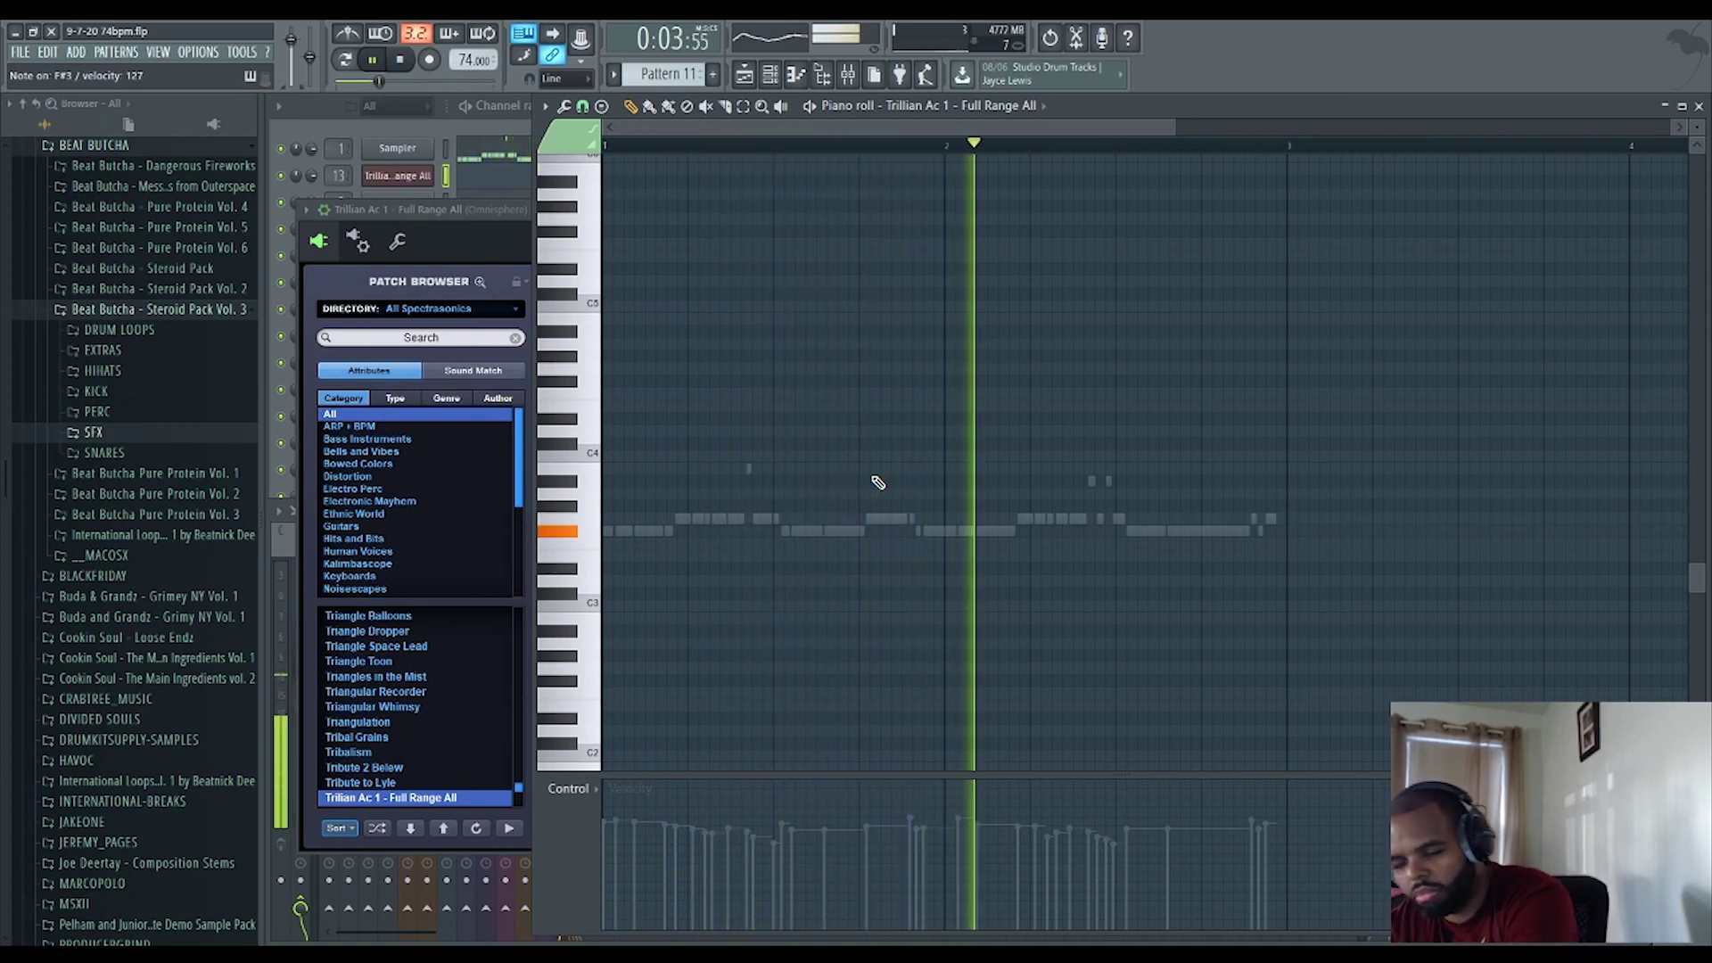
key("space")
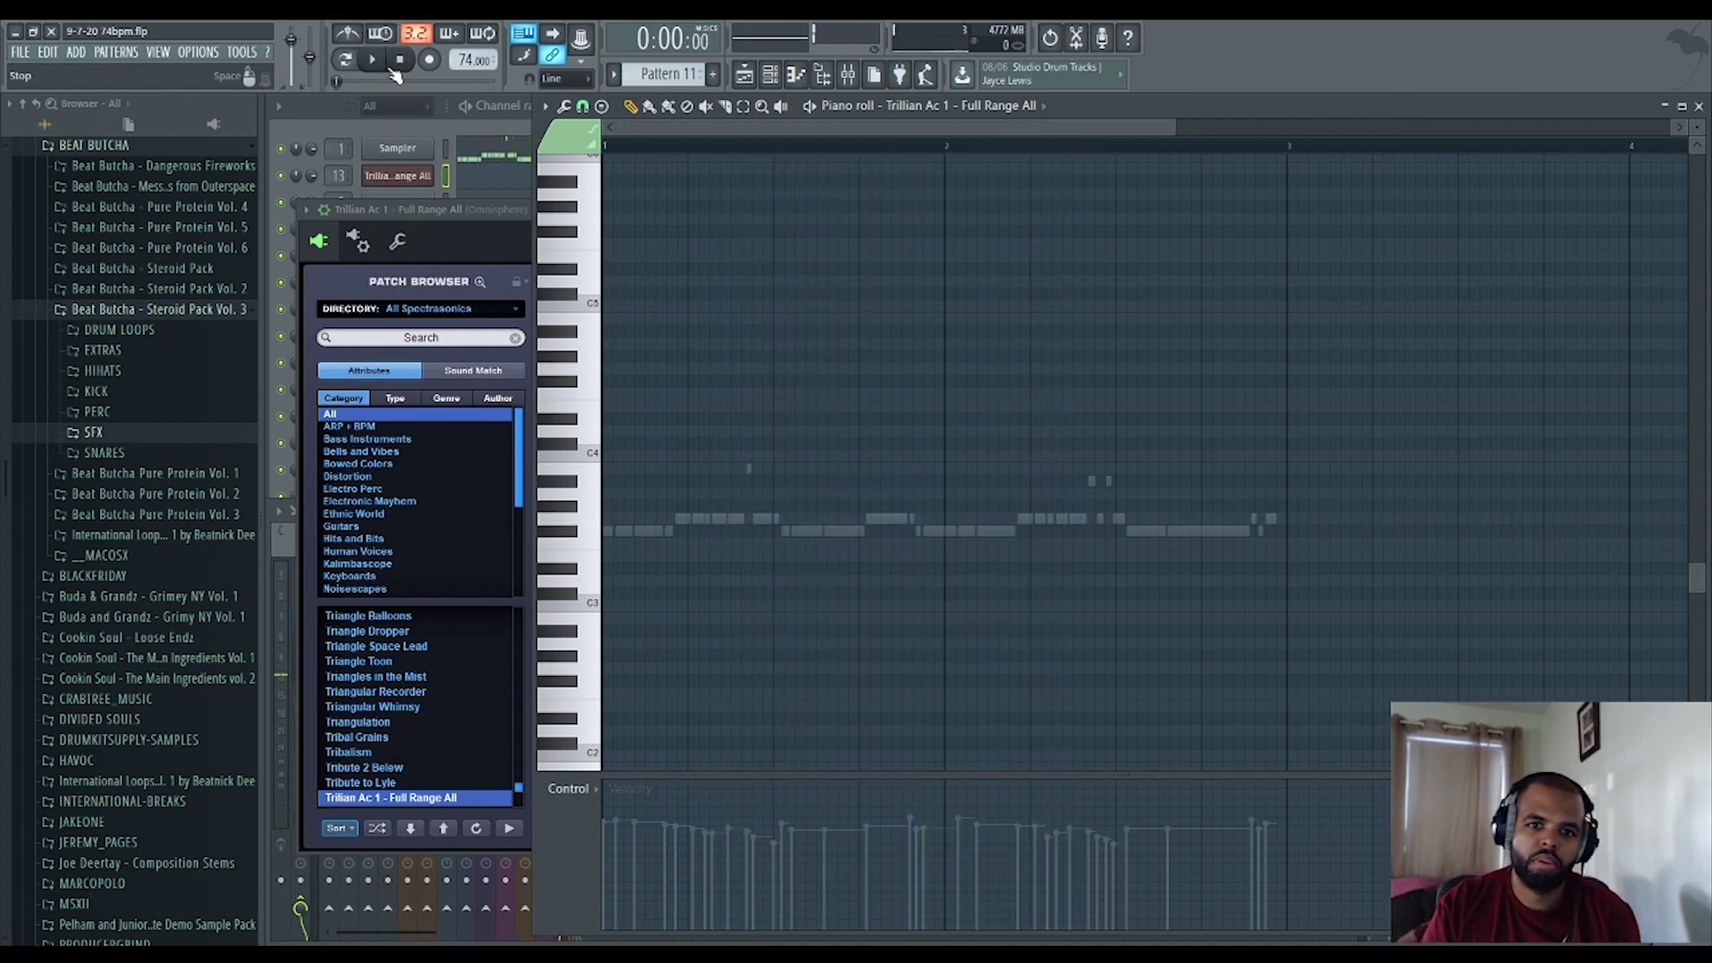
scroll(459, 59, "down", 1)
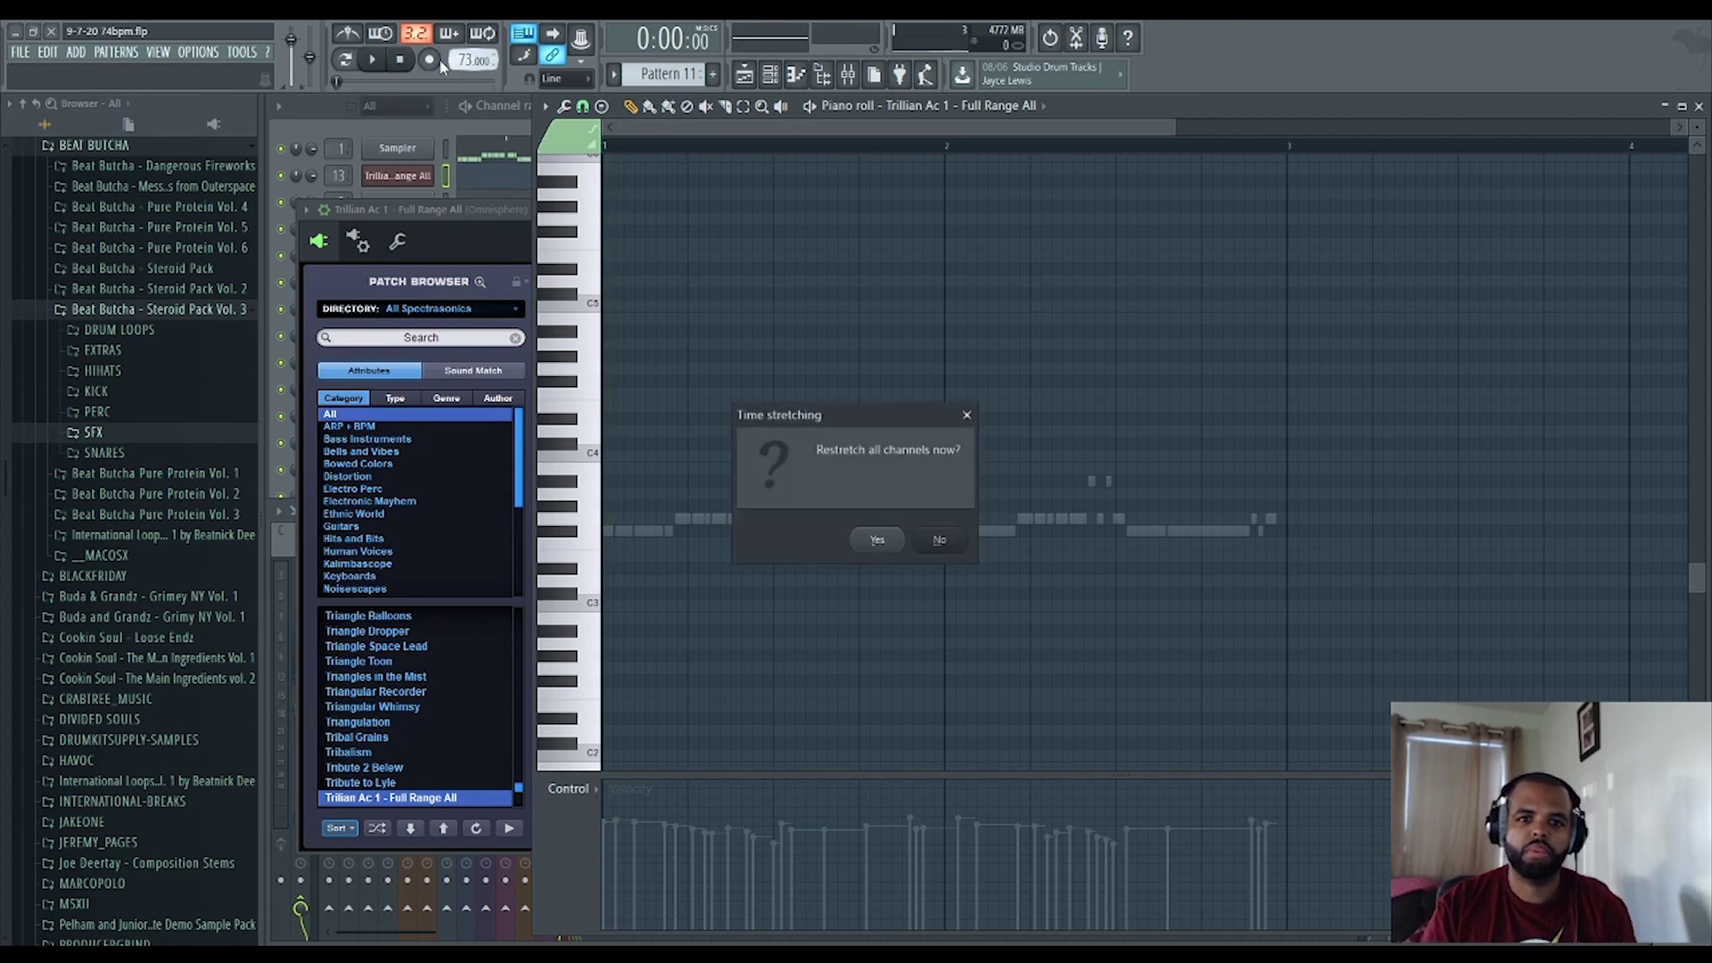
left_click(932, 541)
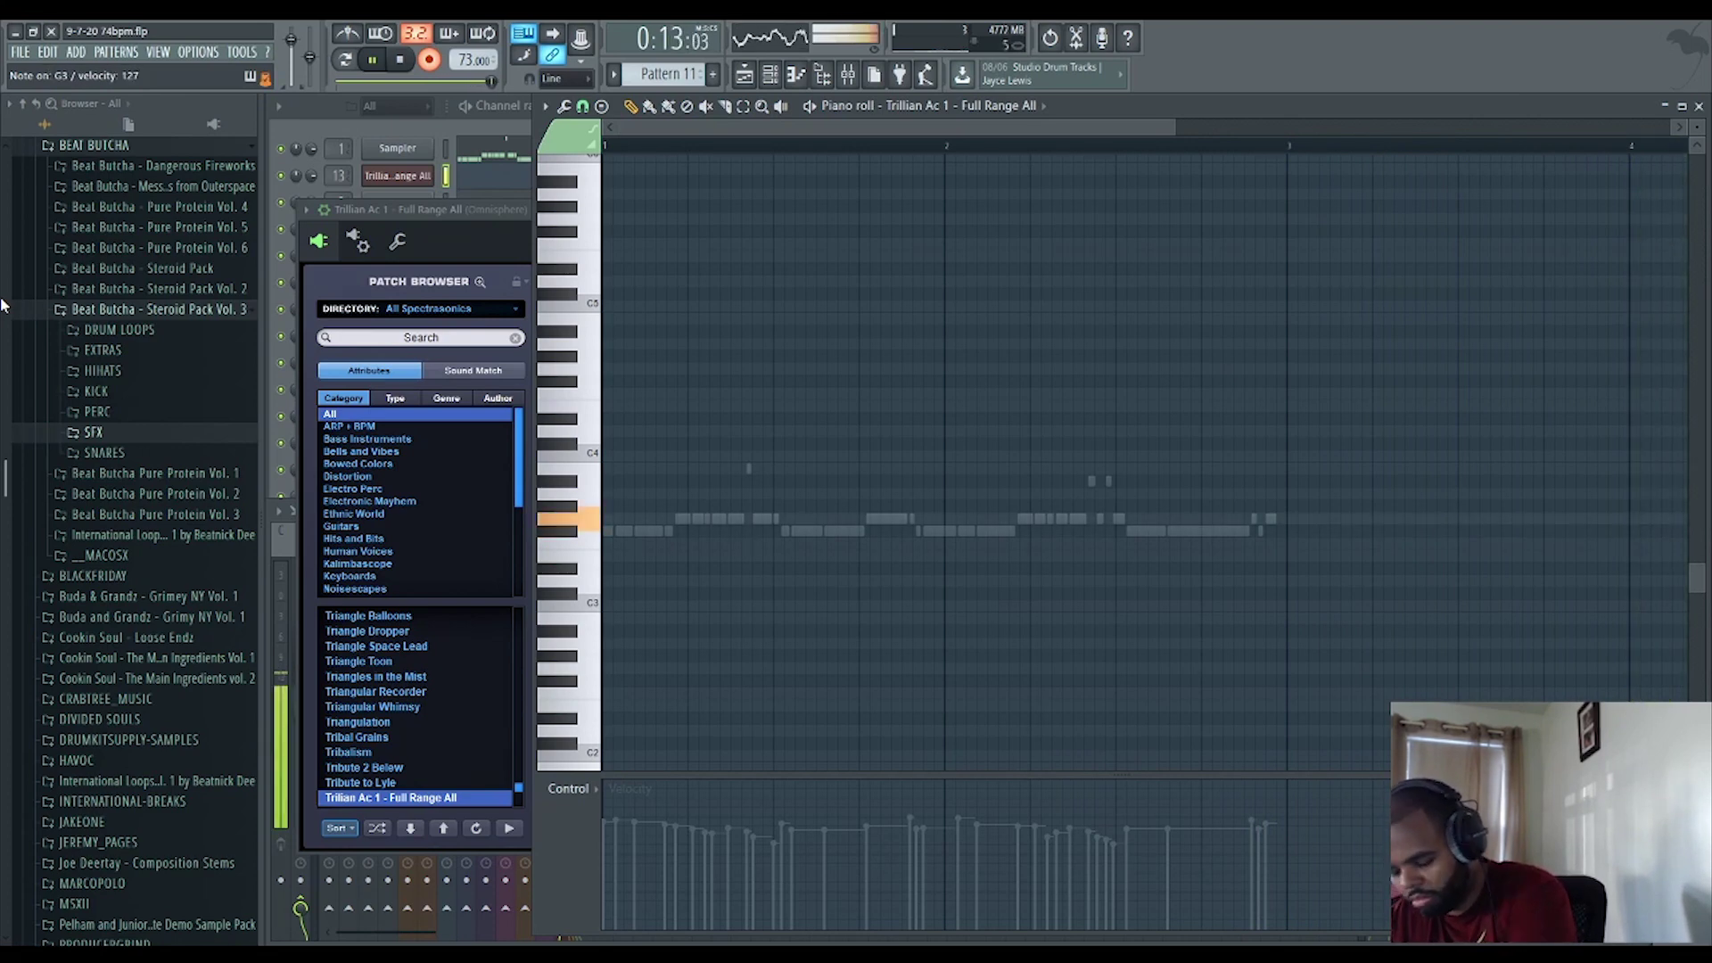
Record a four-bar bass line into the Trillian channel and select all its notes.
key("space")
key("ctrl+a")
scroll(922, 490, "down", 2)
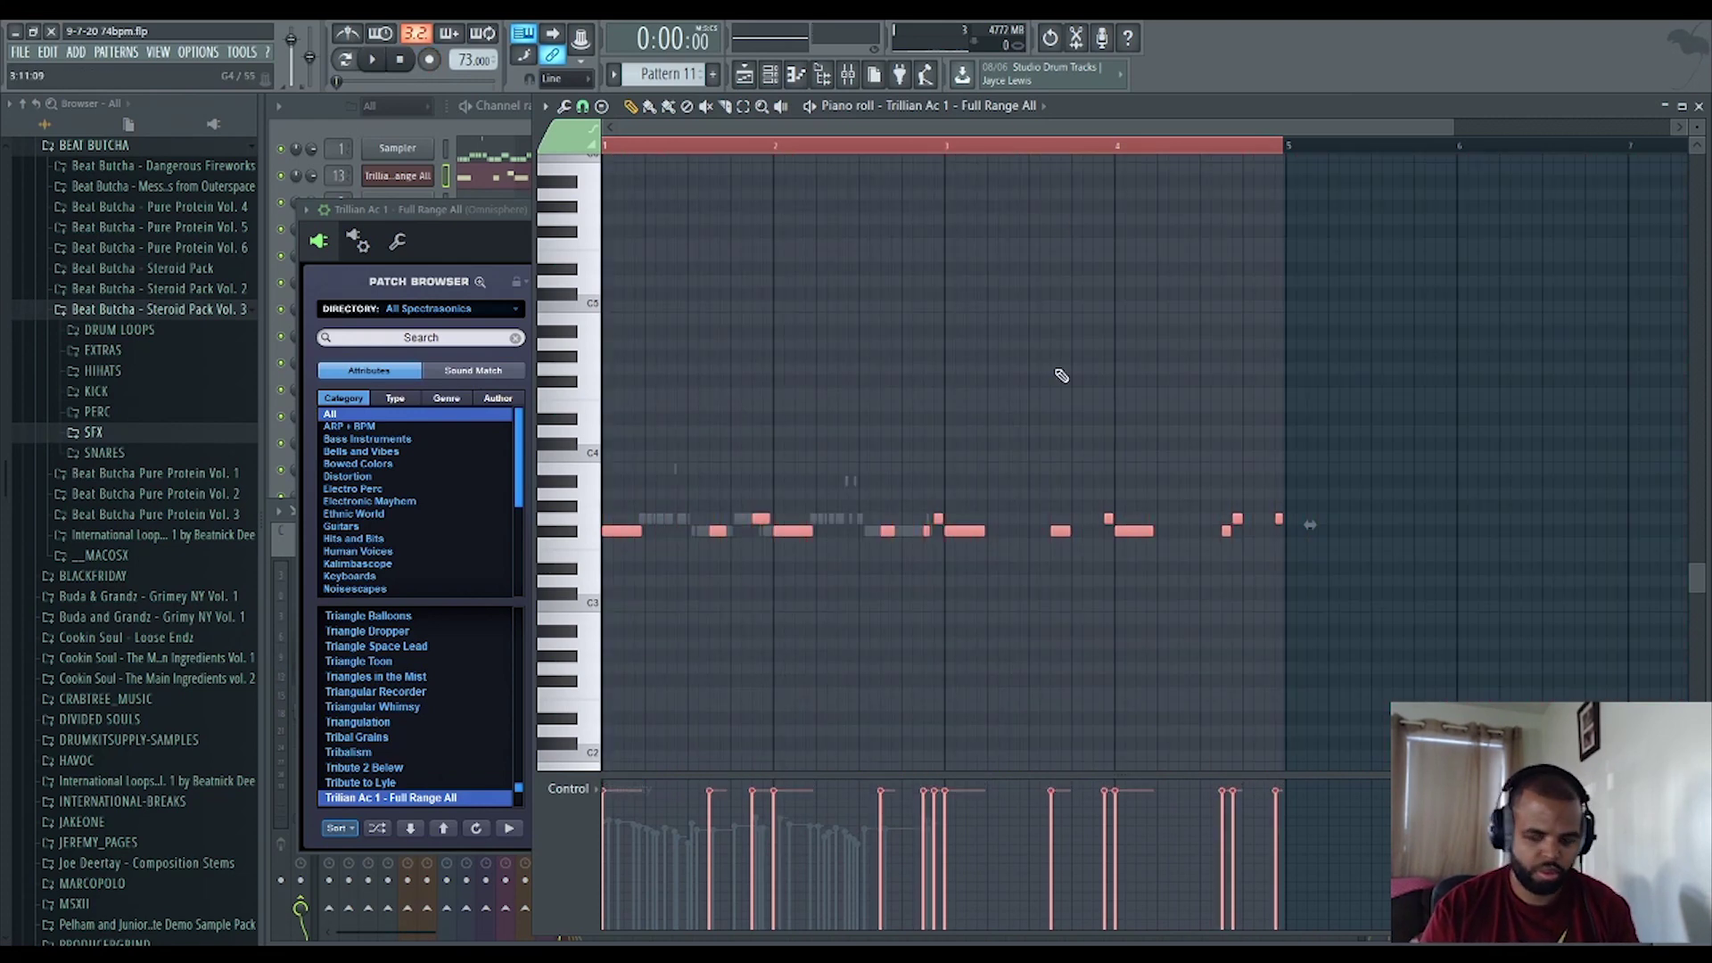
Play the loop and add FabFilter Pro-Q 2 in effect slot 2 of the Omnisphere mixer track.
key("space")
left_click(438, 215)
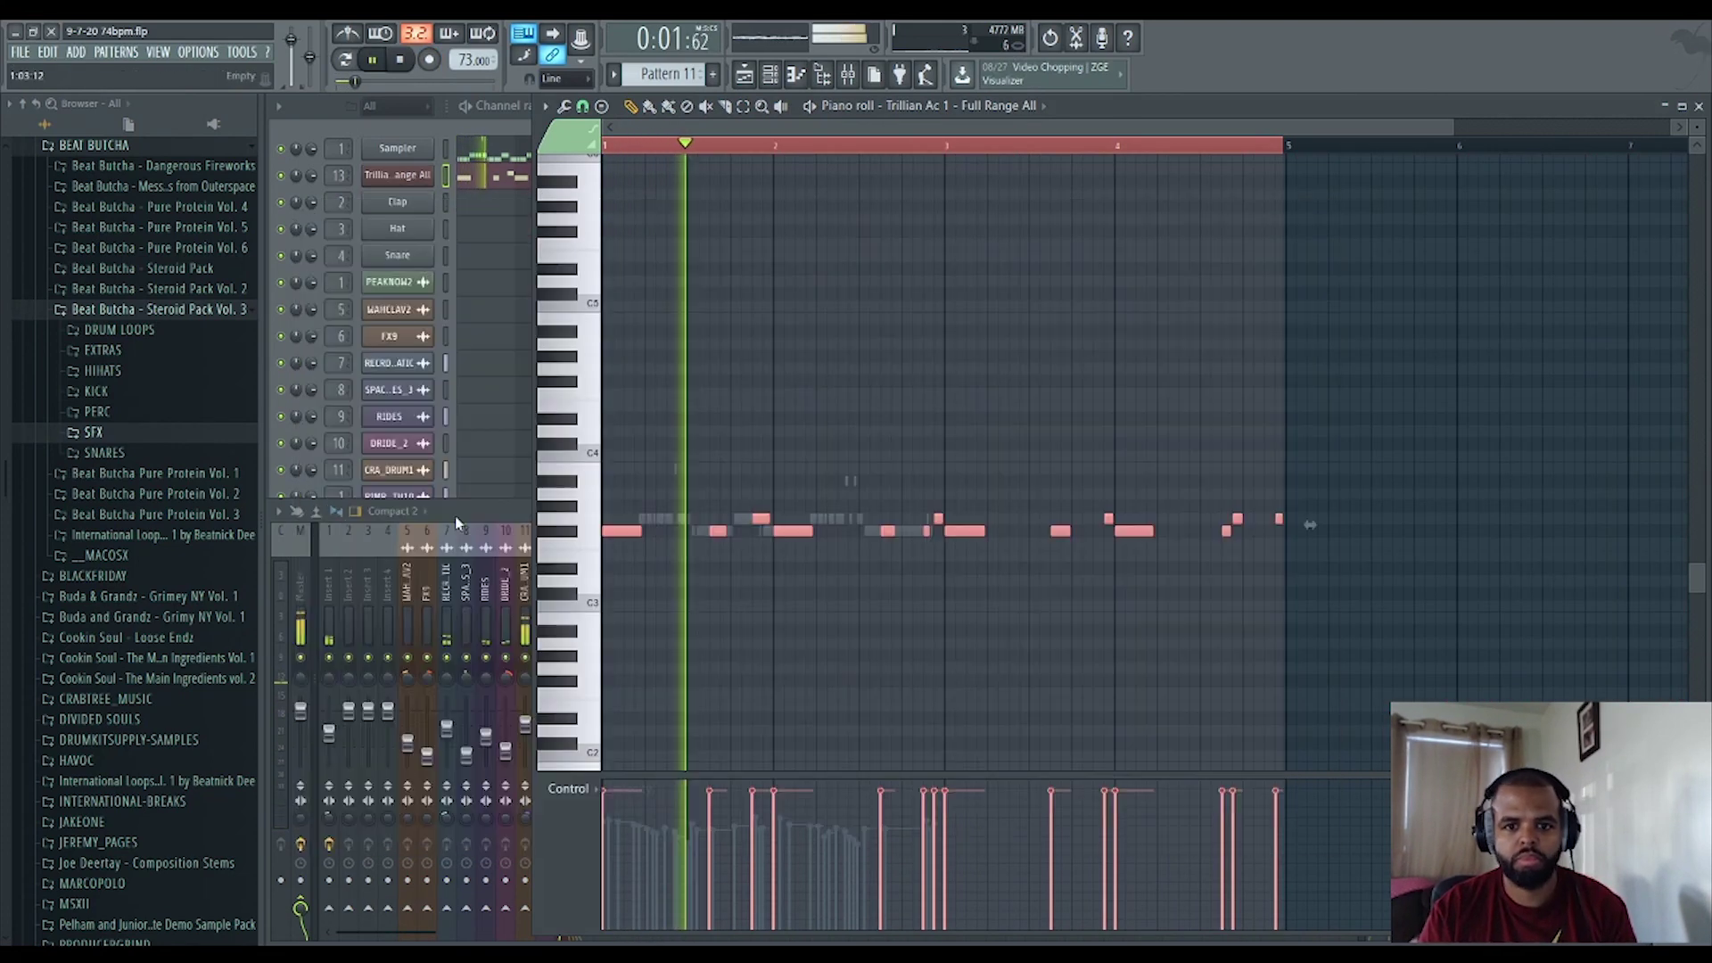
left_click(303, 580)
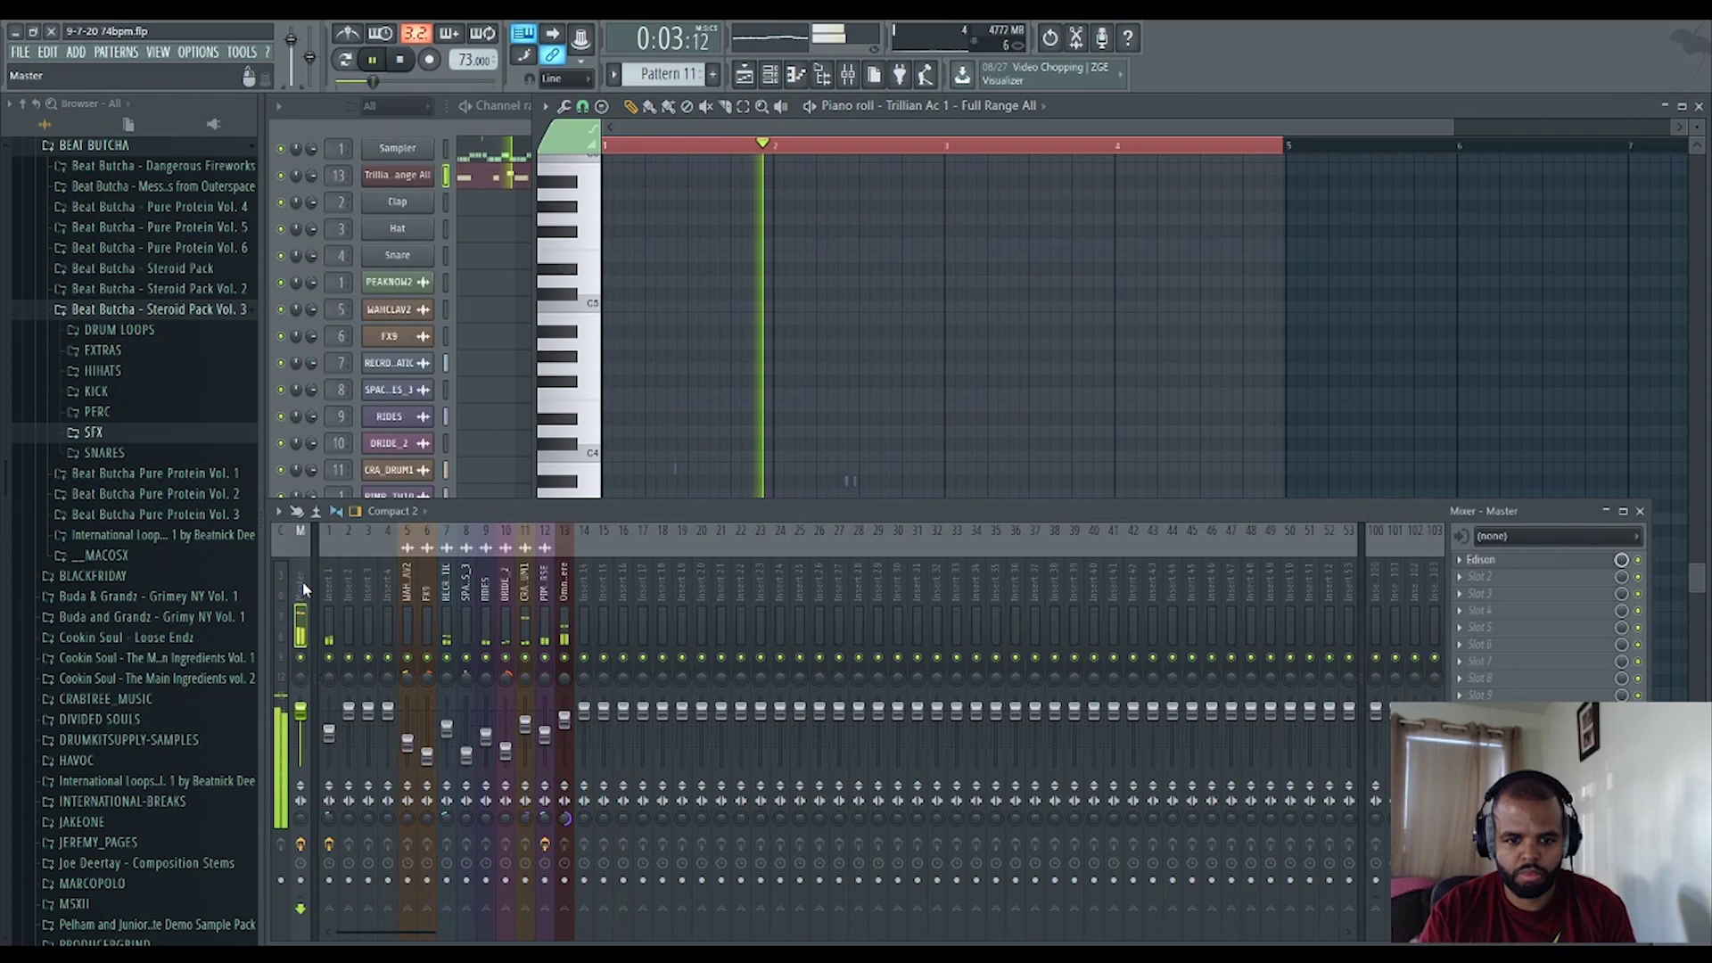
left_click(565, 603)
left_click(1480, 577)
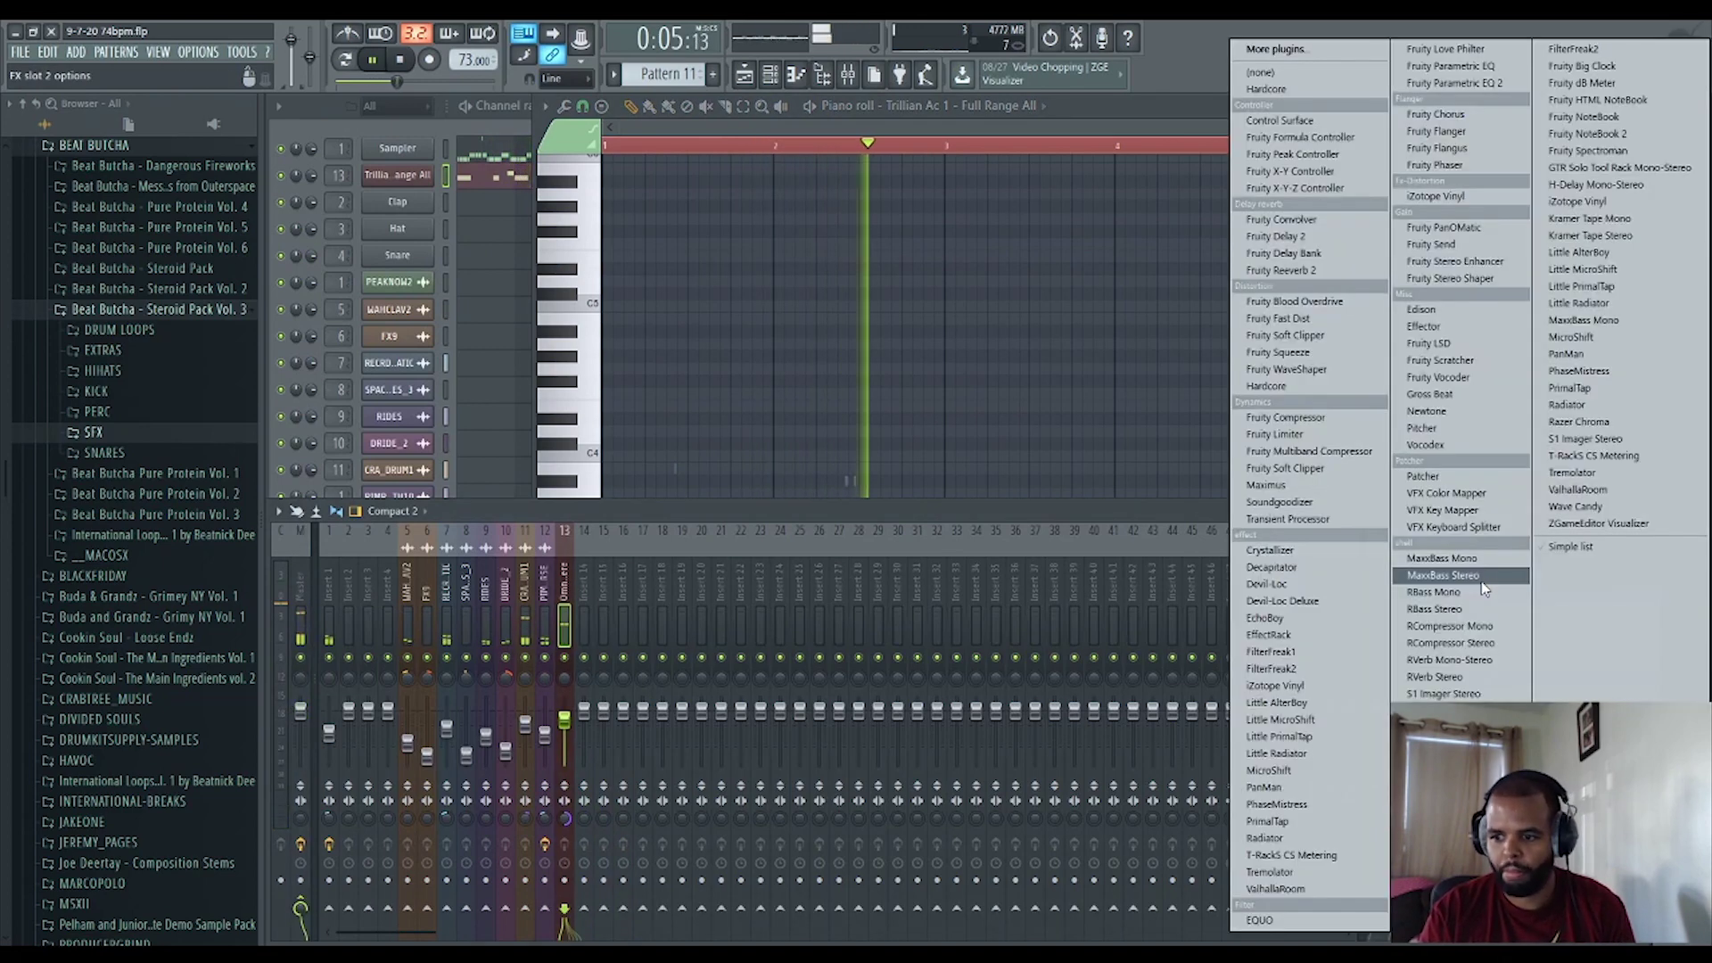
left_click(1470, 678)
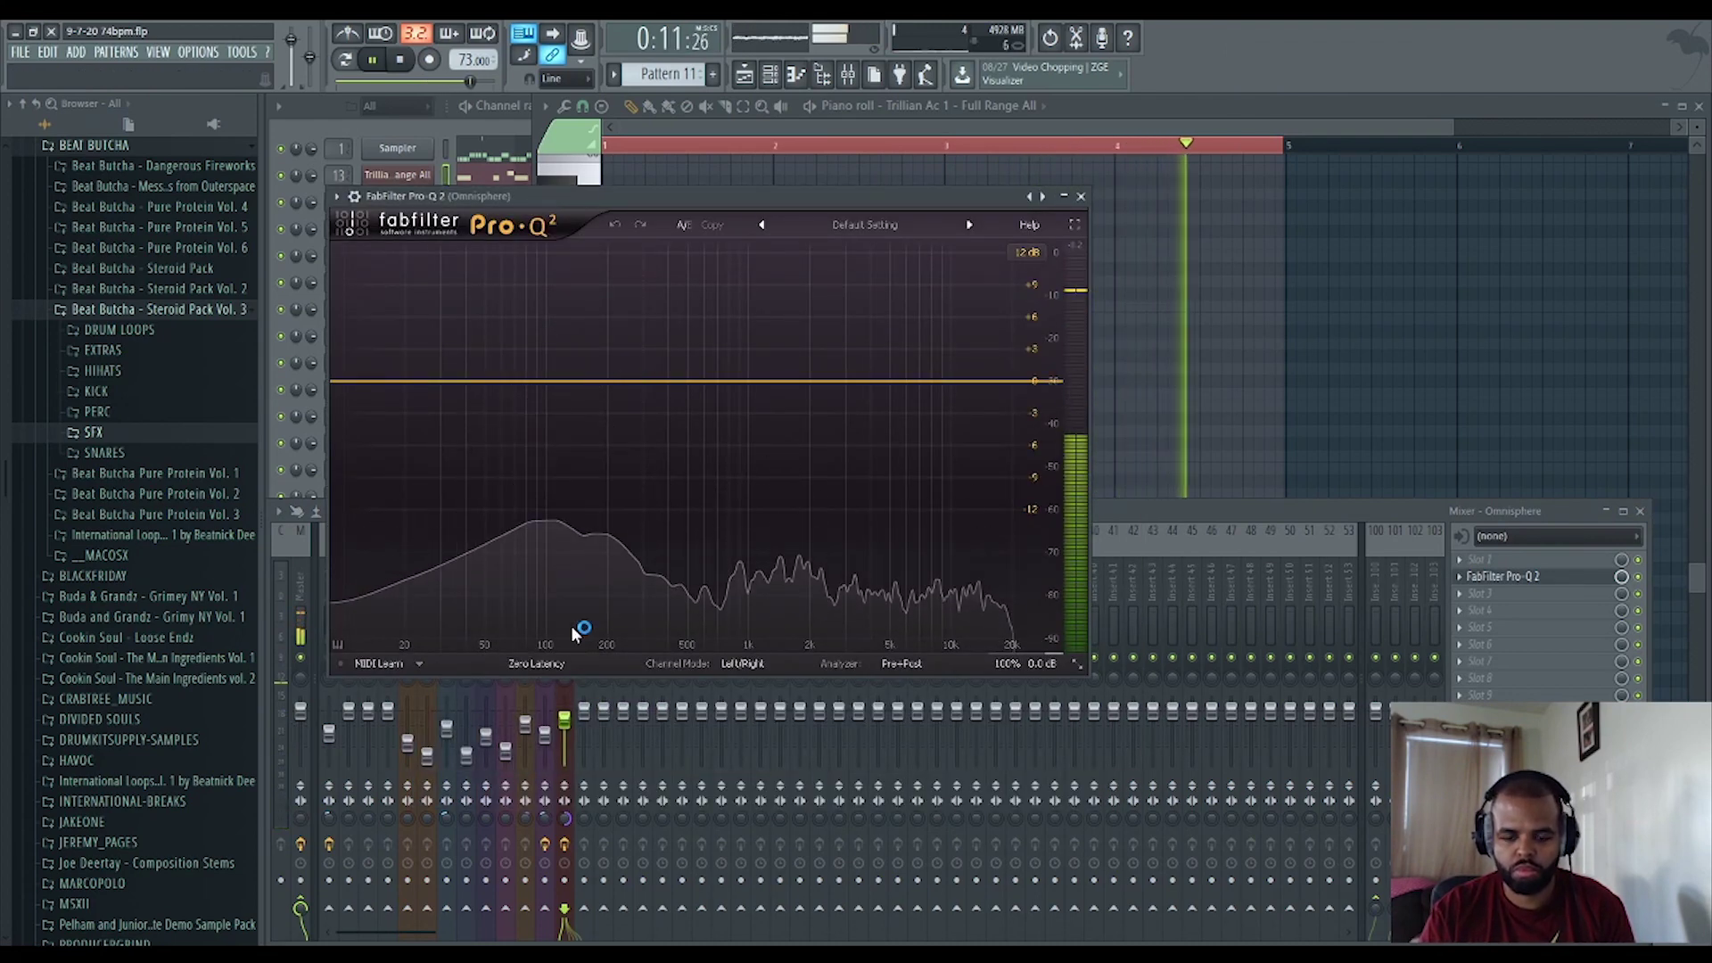
Solo the Omnisphere mixer track and examine the bass's low end around 100 Hz in Pro-Q 2.
left_click(572, 712)
right_click(566, 658)
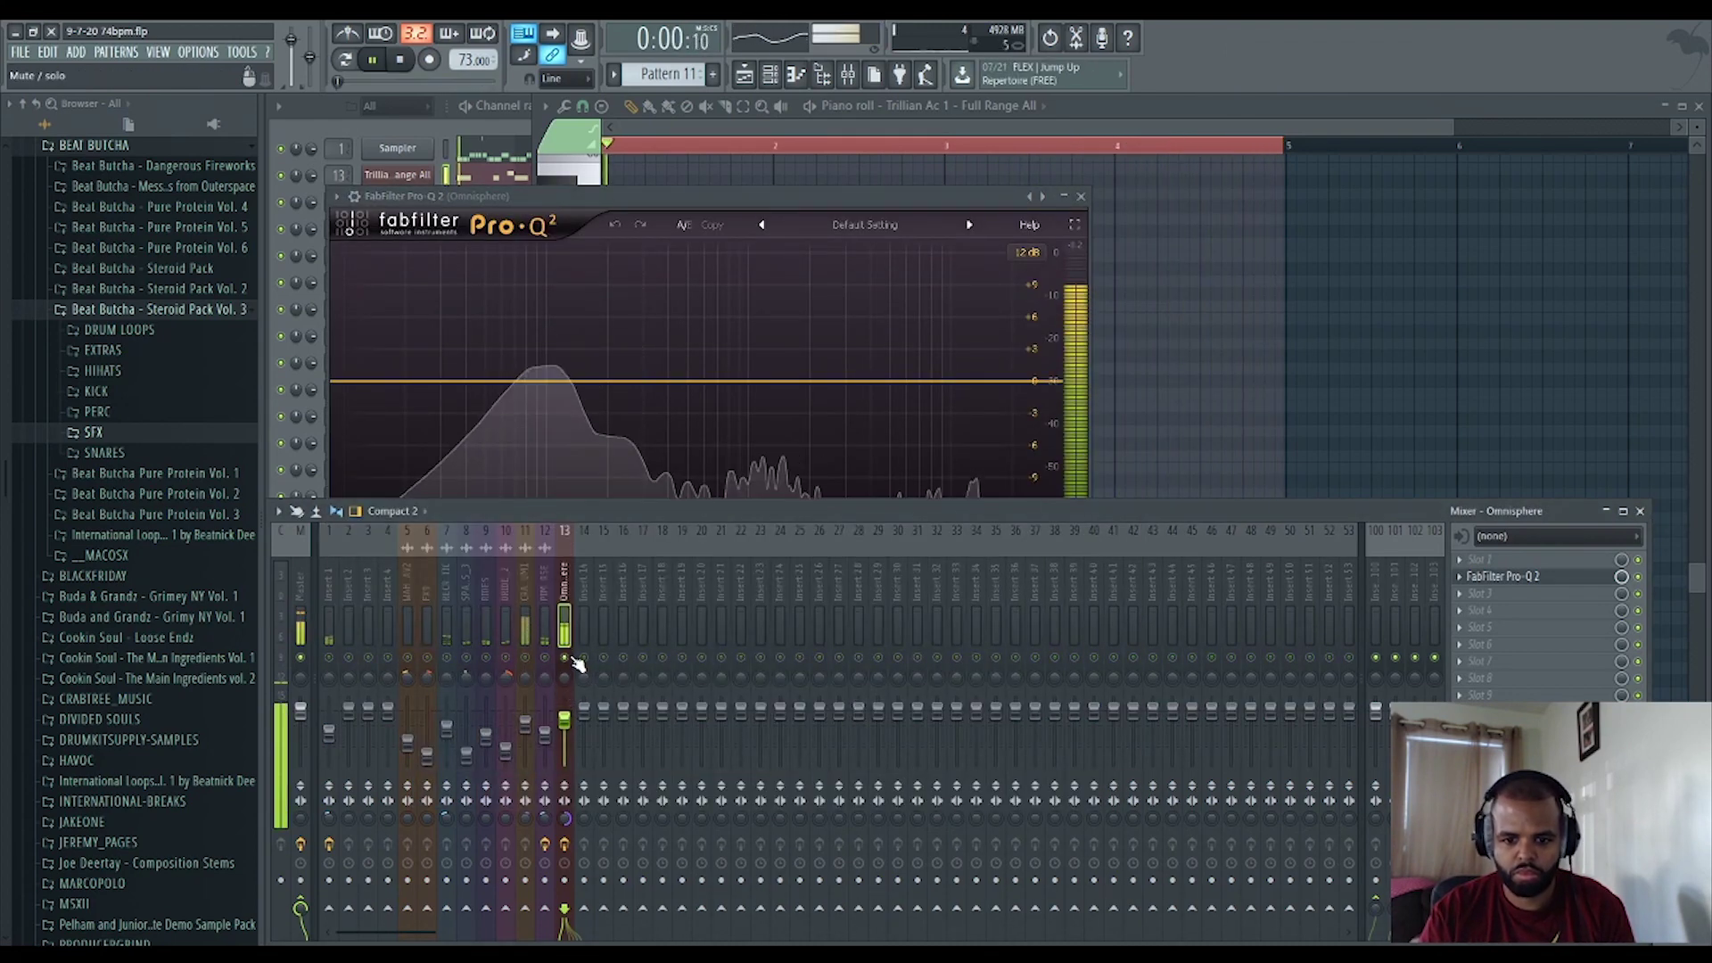
left_click(662, 328)
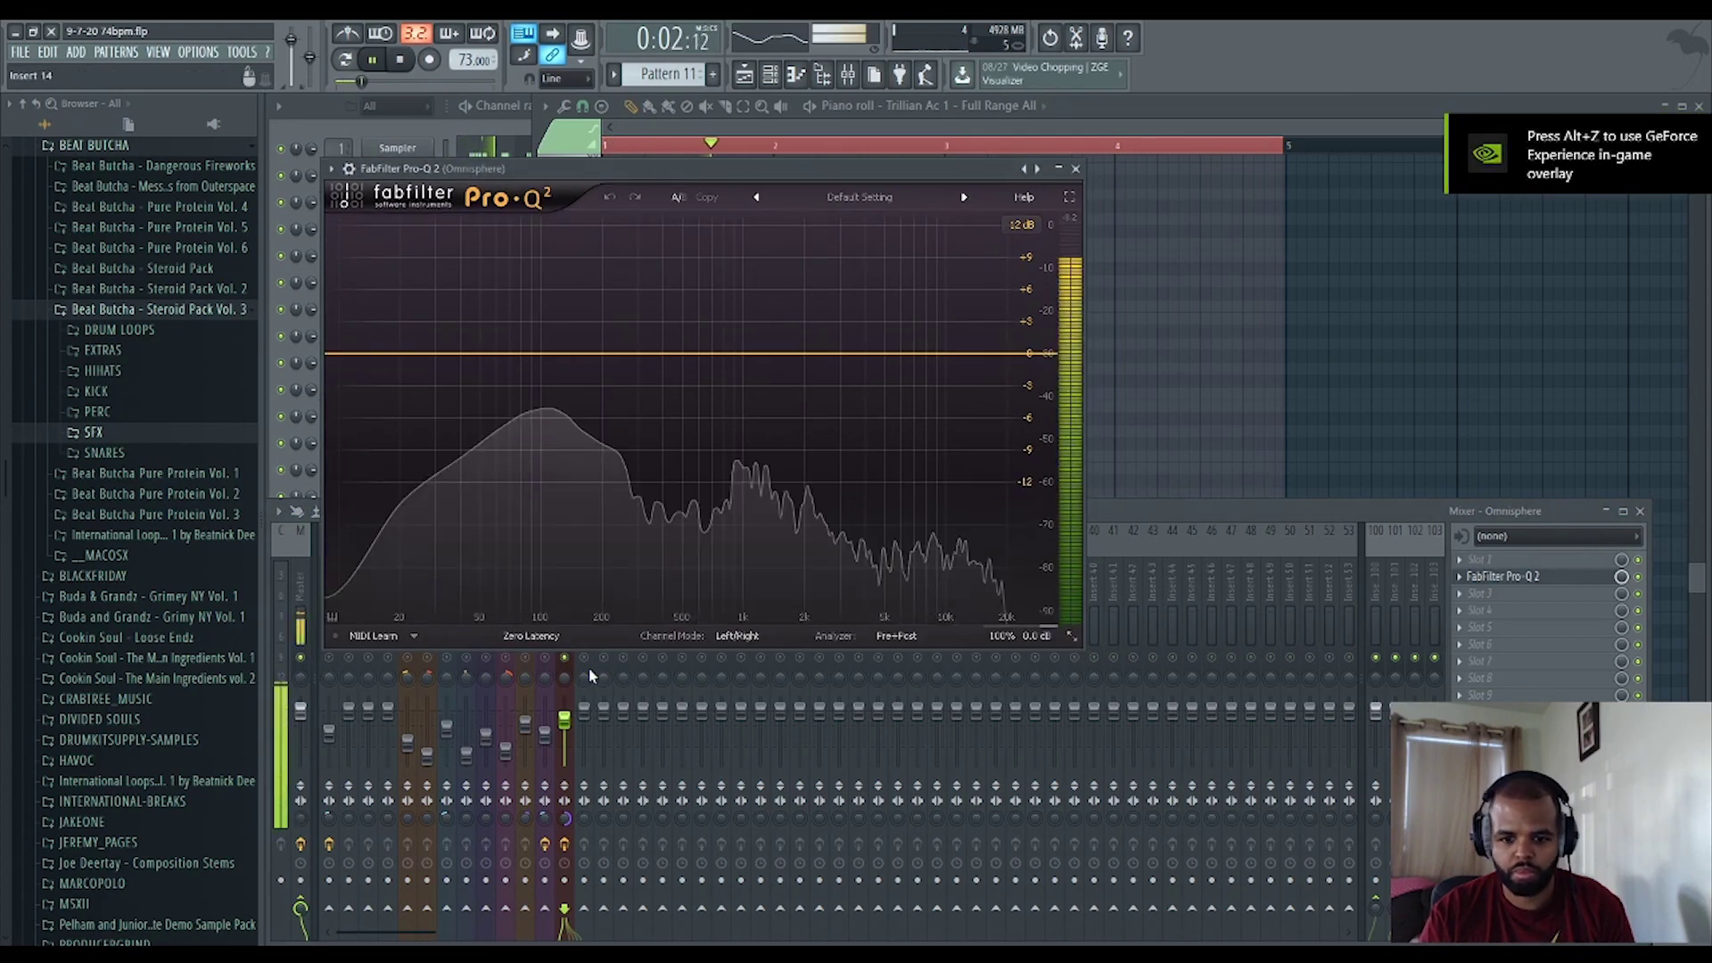
left_click(538, 353)
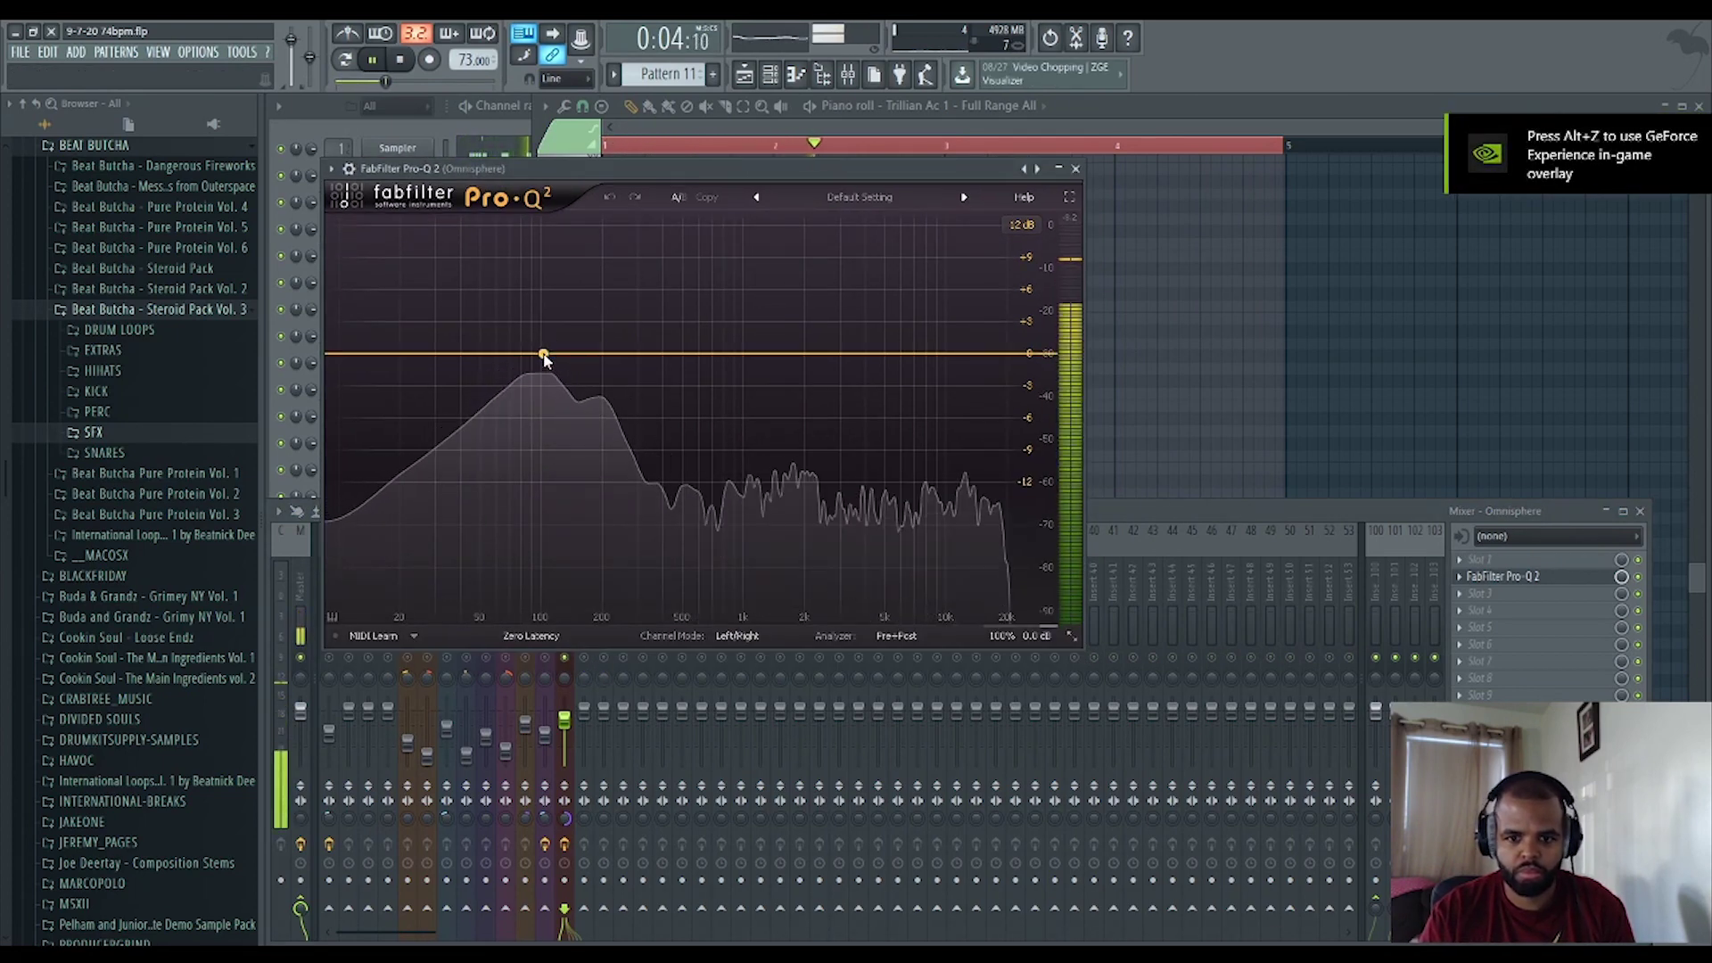
Add RBass Mono in effect slot 3 of the Omnisphere mixer track, raising its frequency and setting its intensity to about 1.5.
left_click(1503, 577)
left_click(1500, 594)
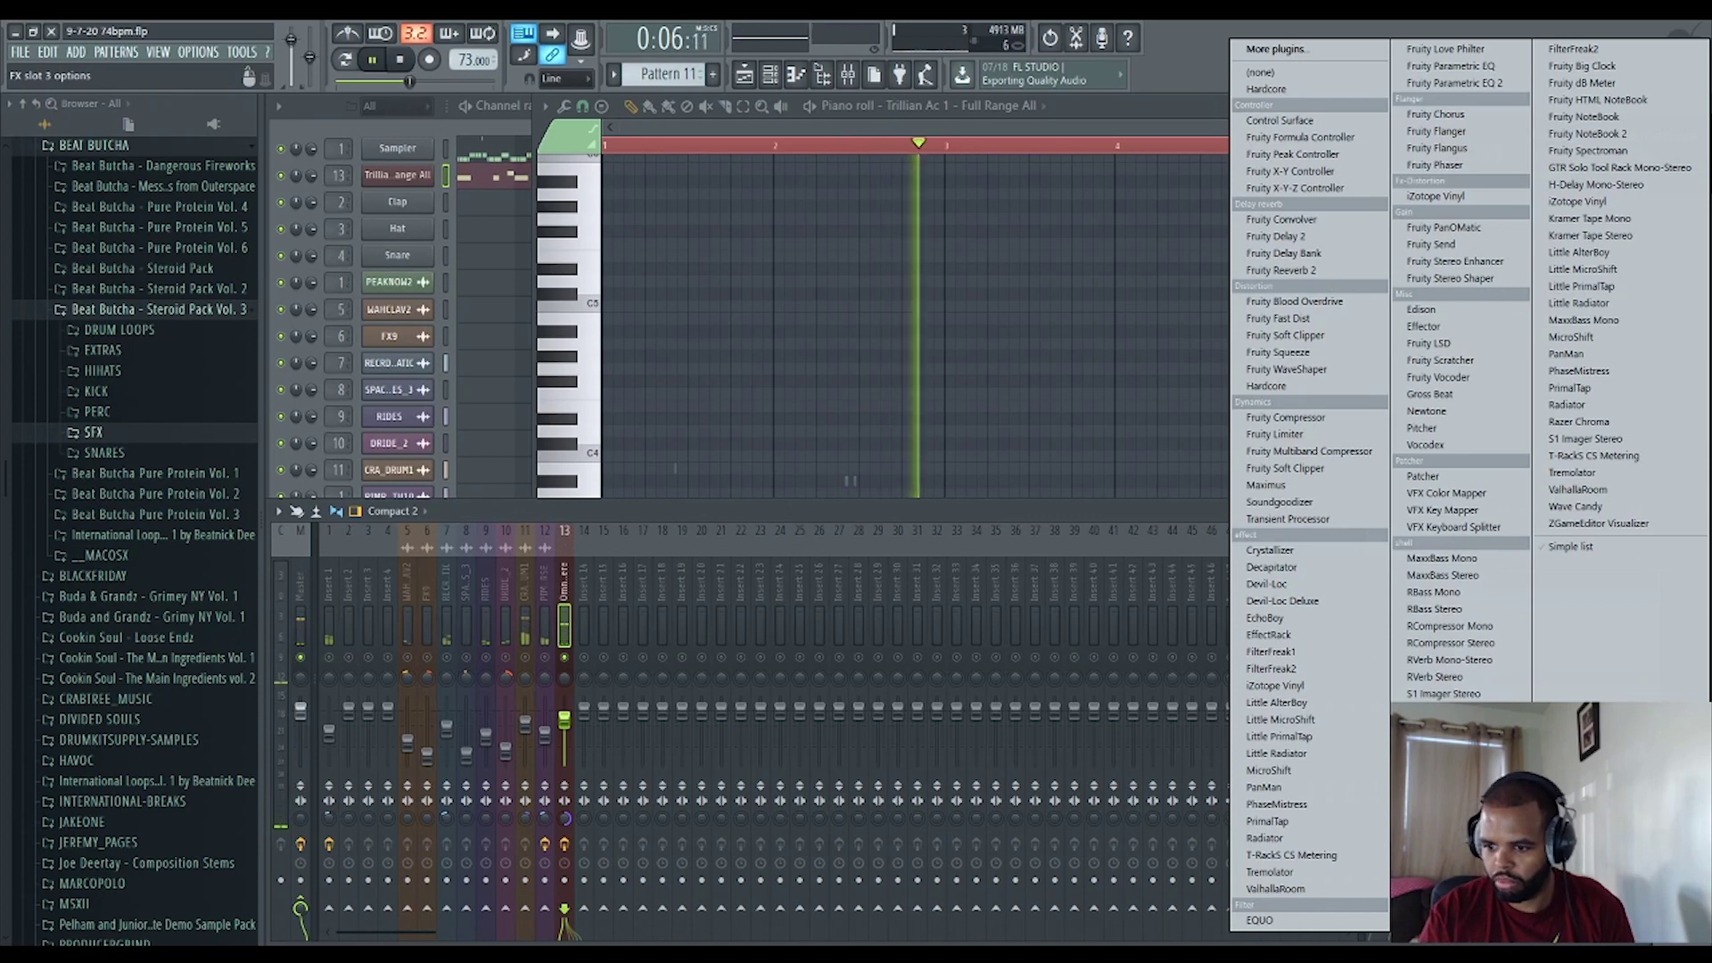
left_click(1434, 592)
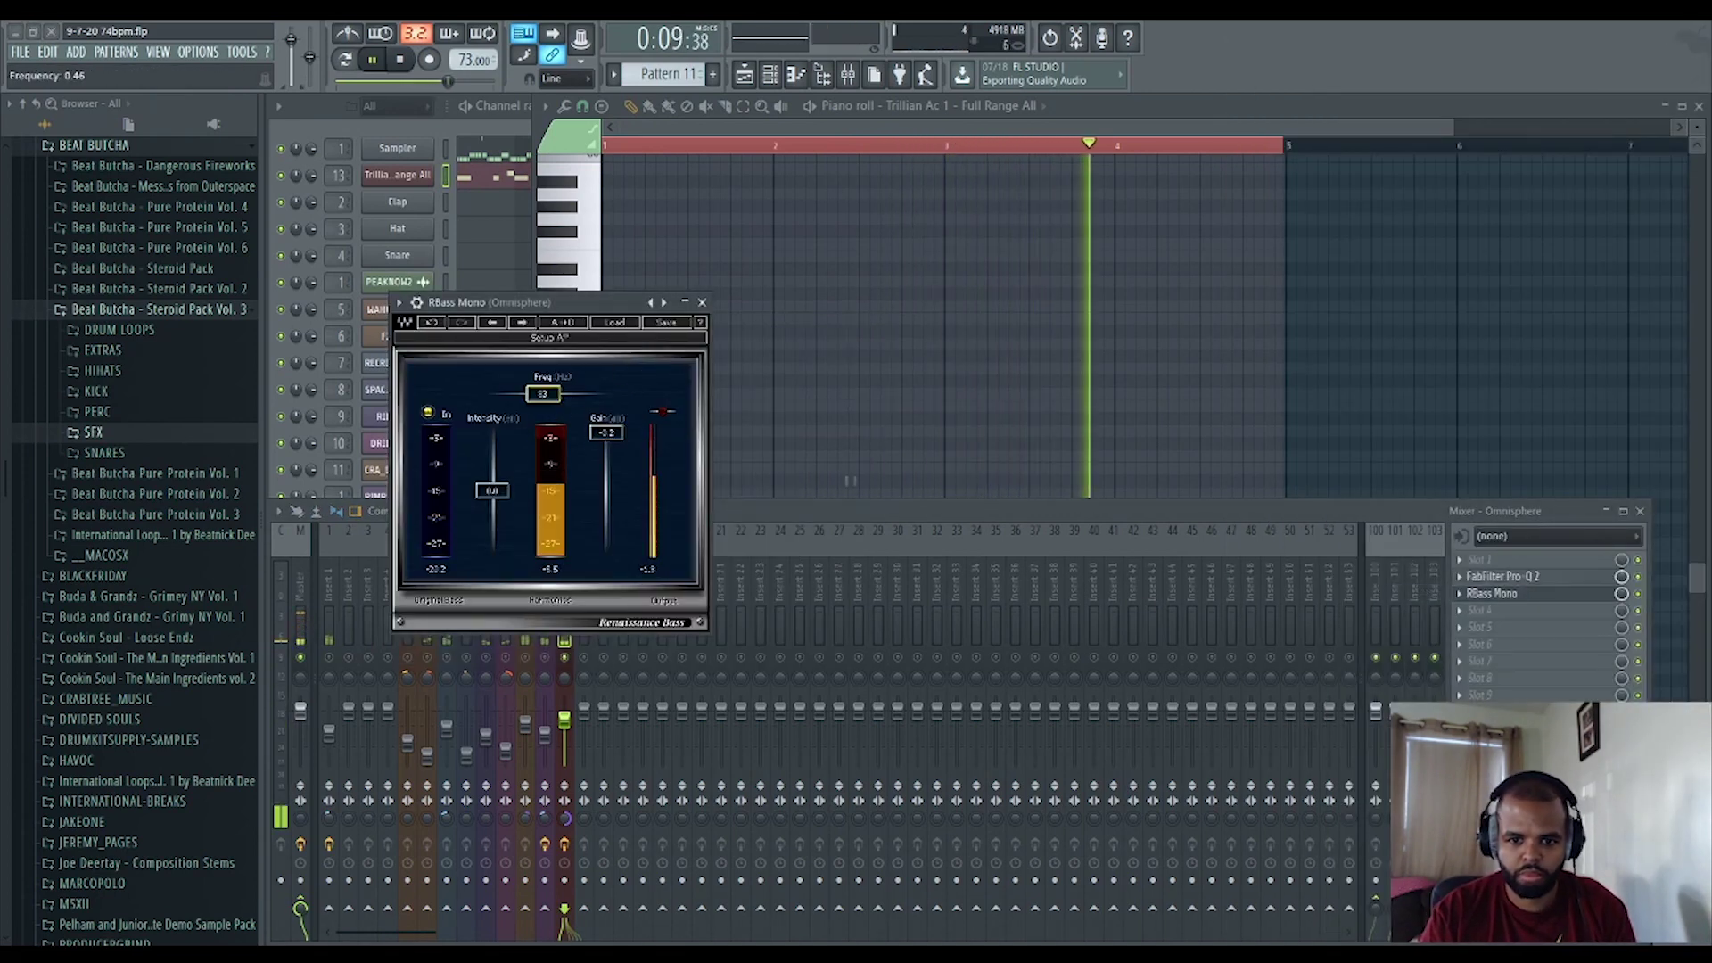
left_click_drag(543, 395, 492, 486)
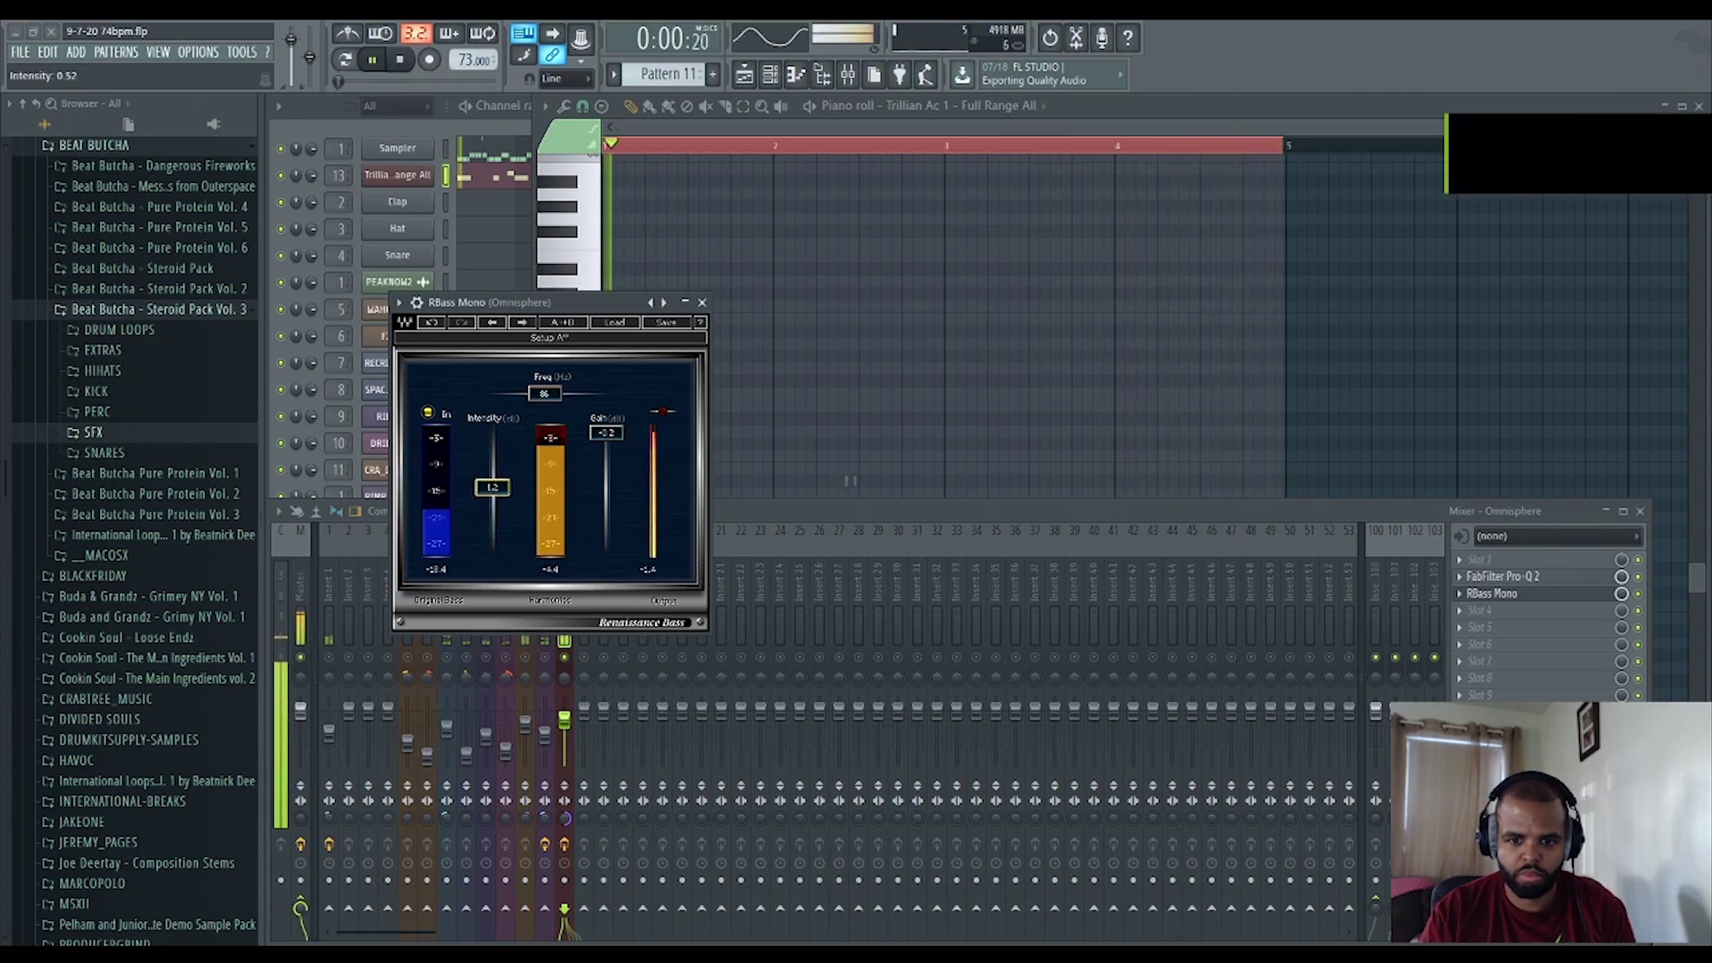
Lower the Omnisphere mixer track's volume to about 59% and close the RBass Mono window.
left_click(540, 642)
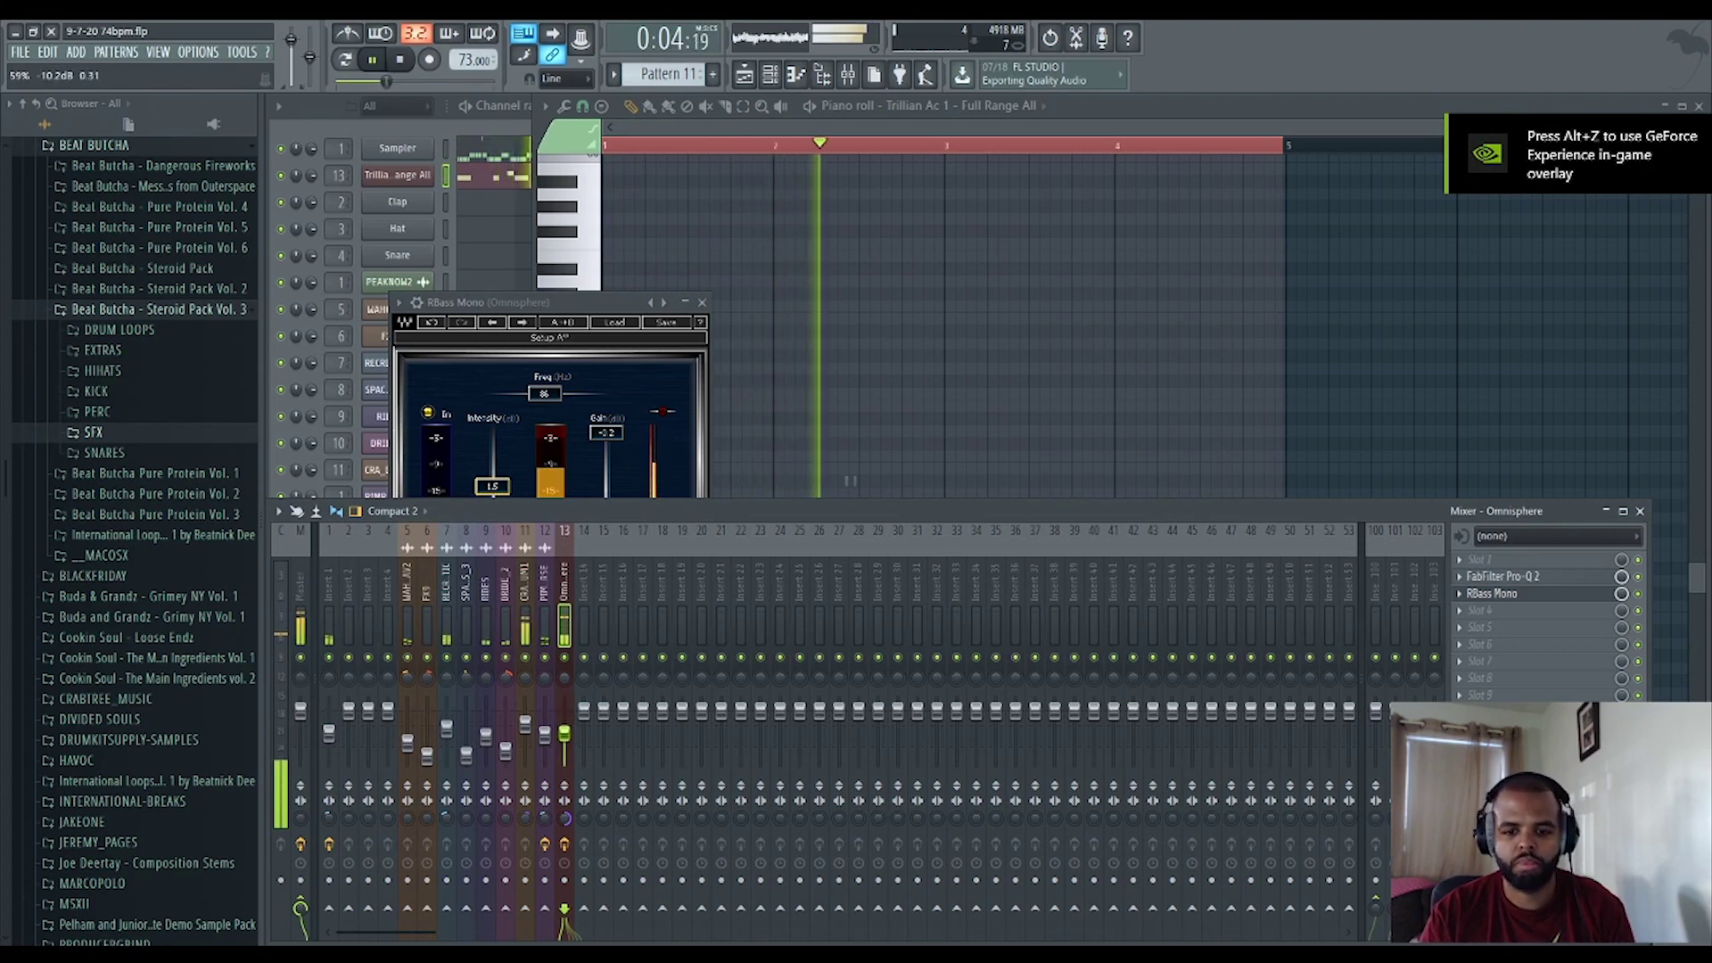
left_click(702, 301)
left_click(702, 301)
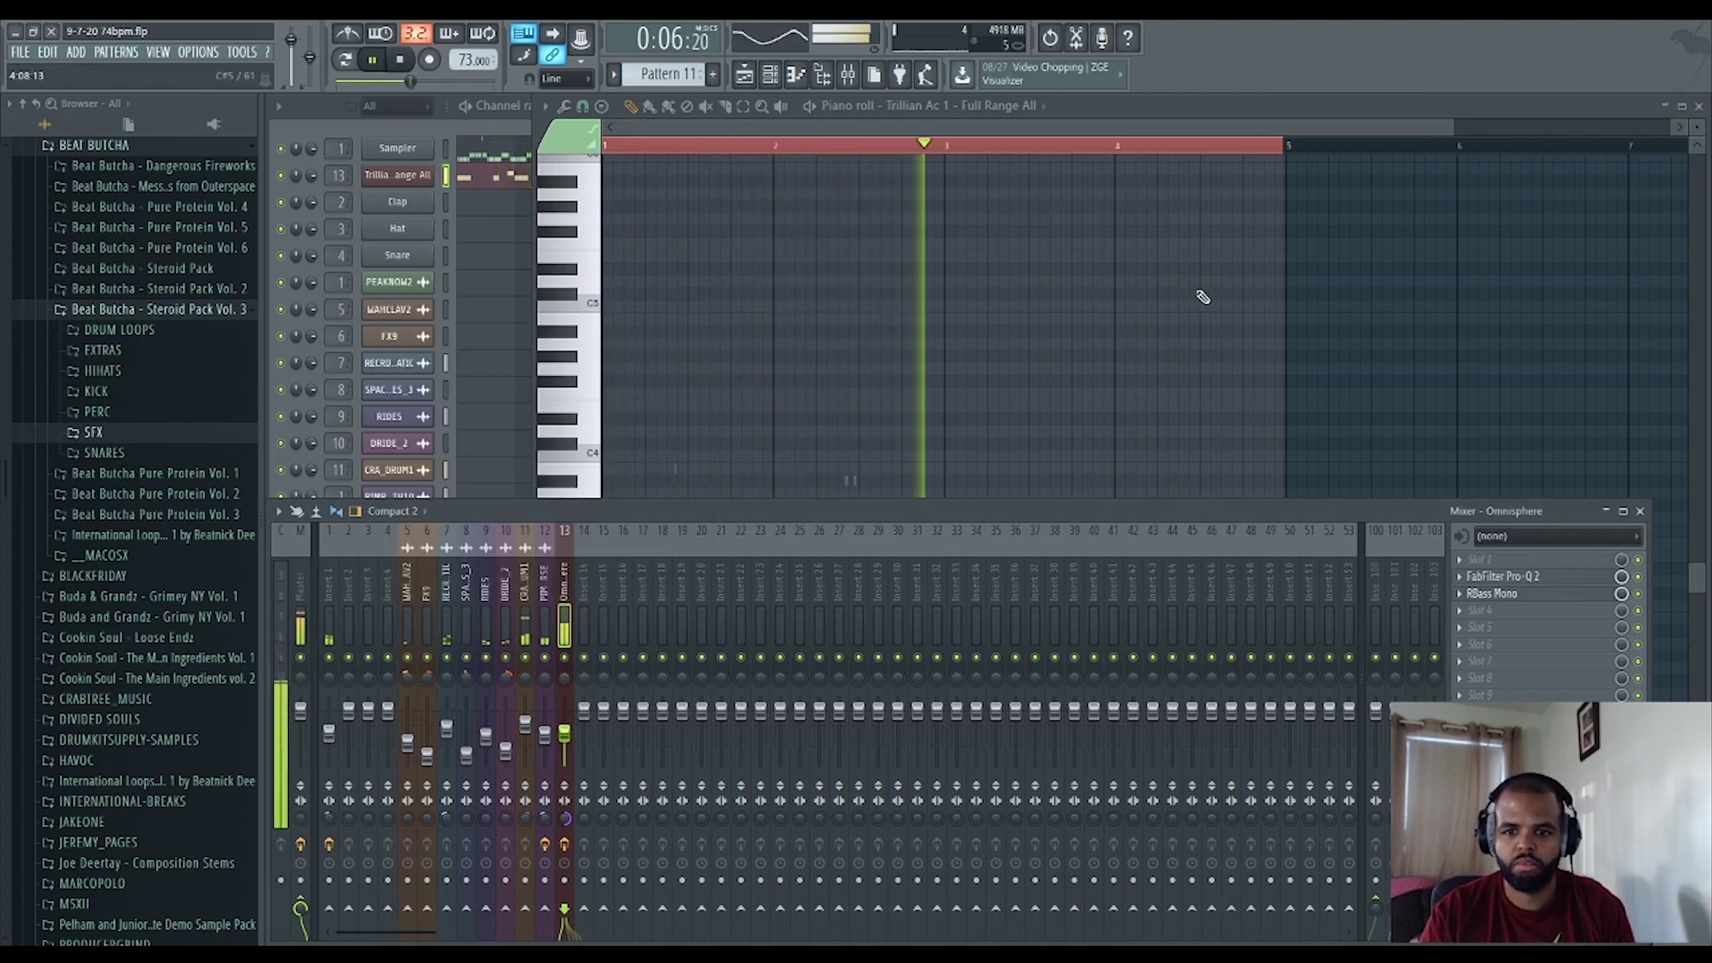
Check the Pattern 11 bass notes in the Trillian piano roll and channel rack, and return to the playlist.
left_click(1699, 105)
left_click(953, 385)
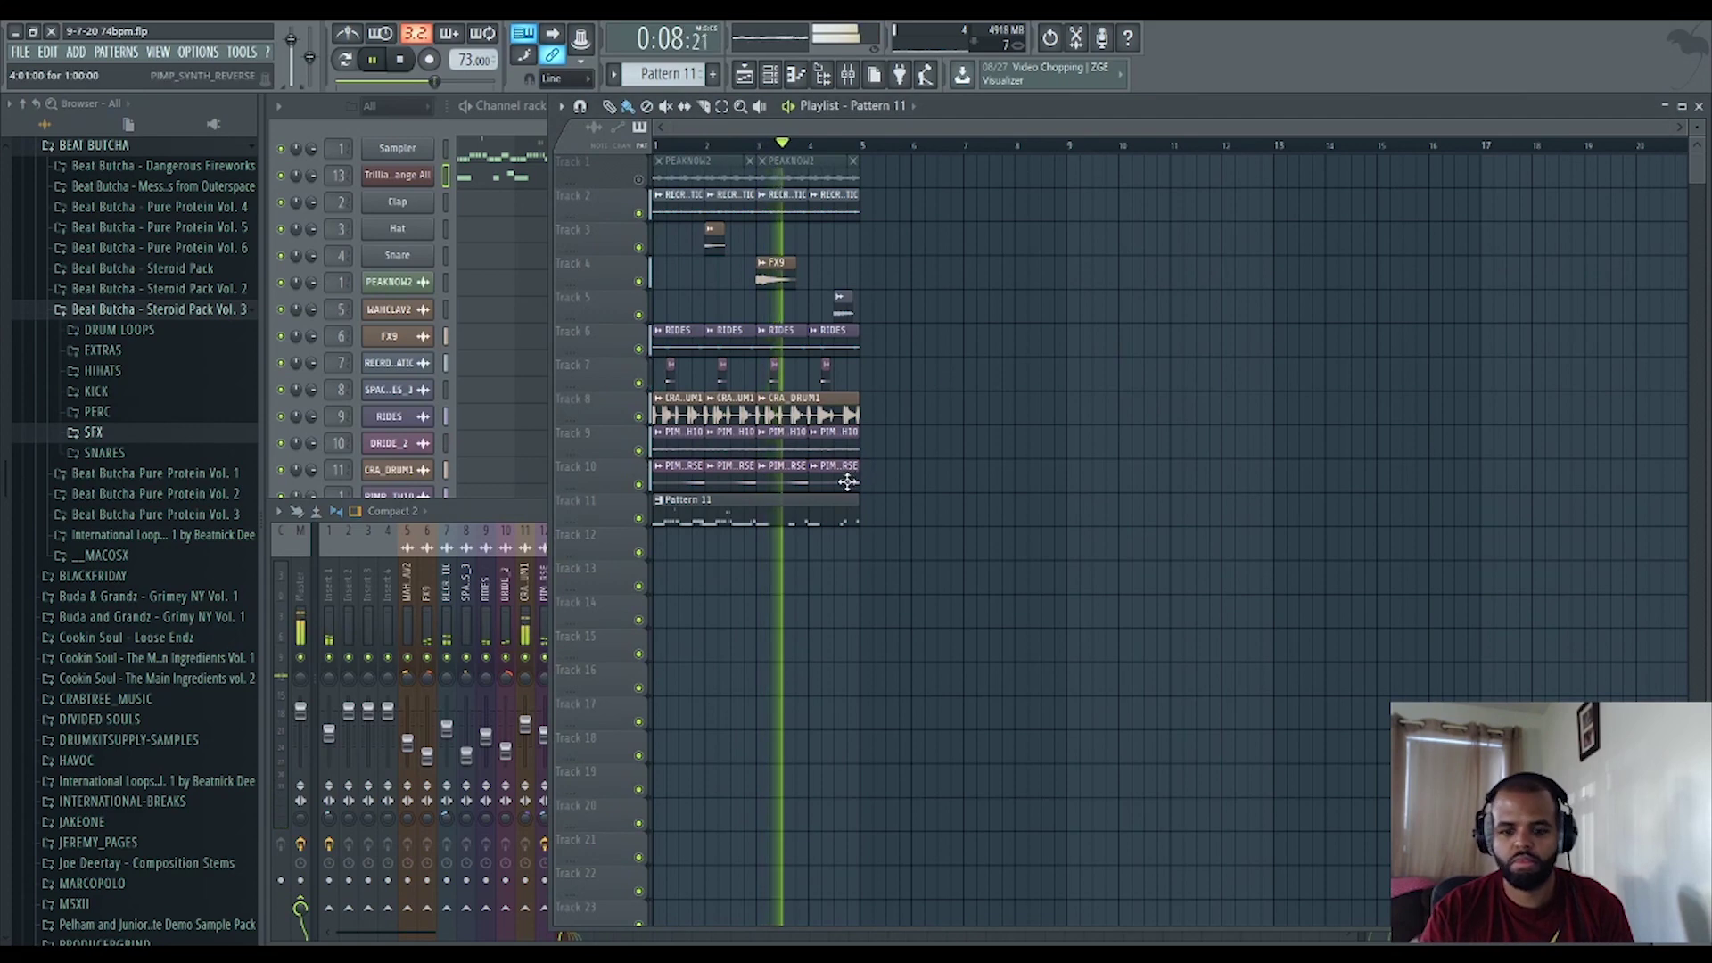
left_click(497, 175)
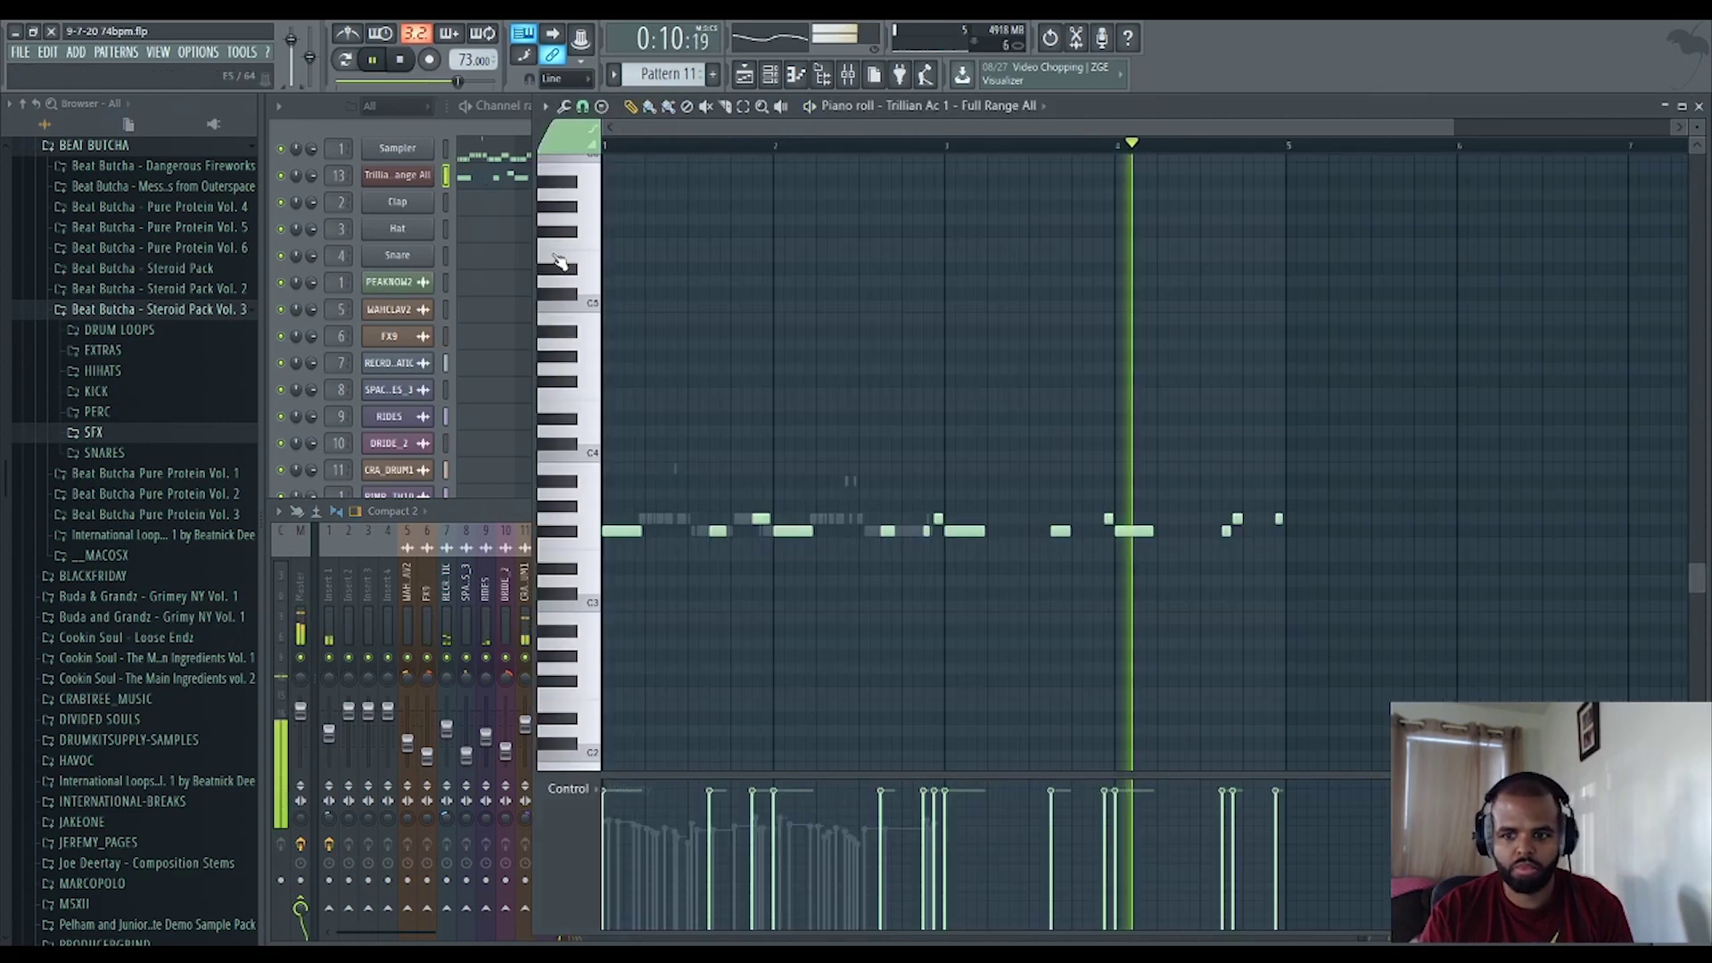
left_click(501, 132)
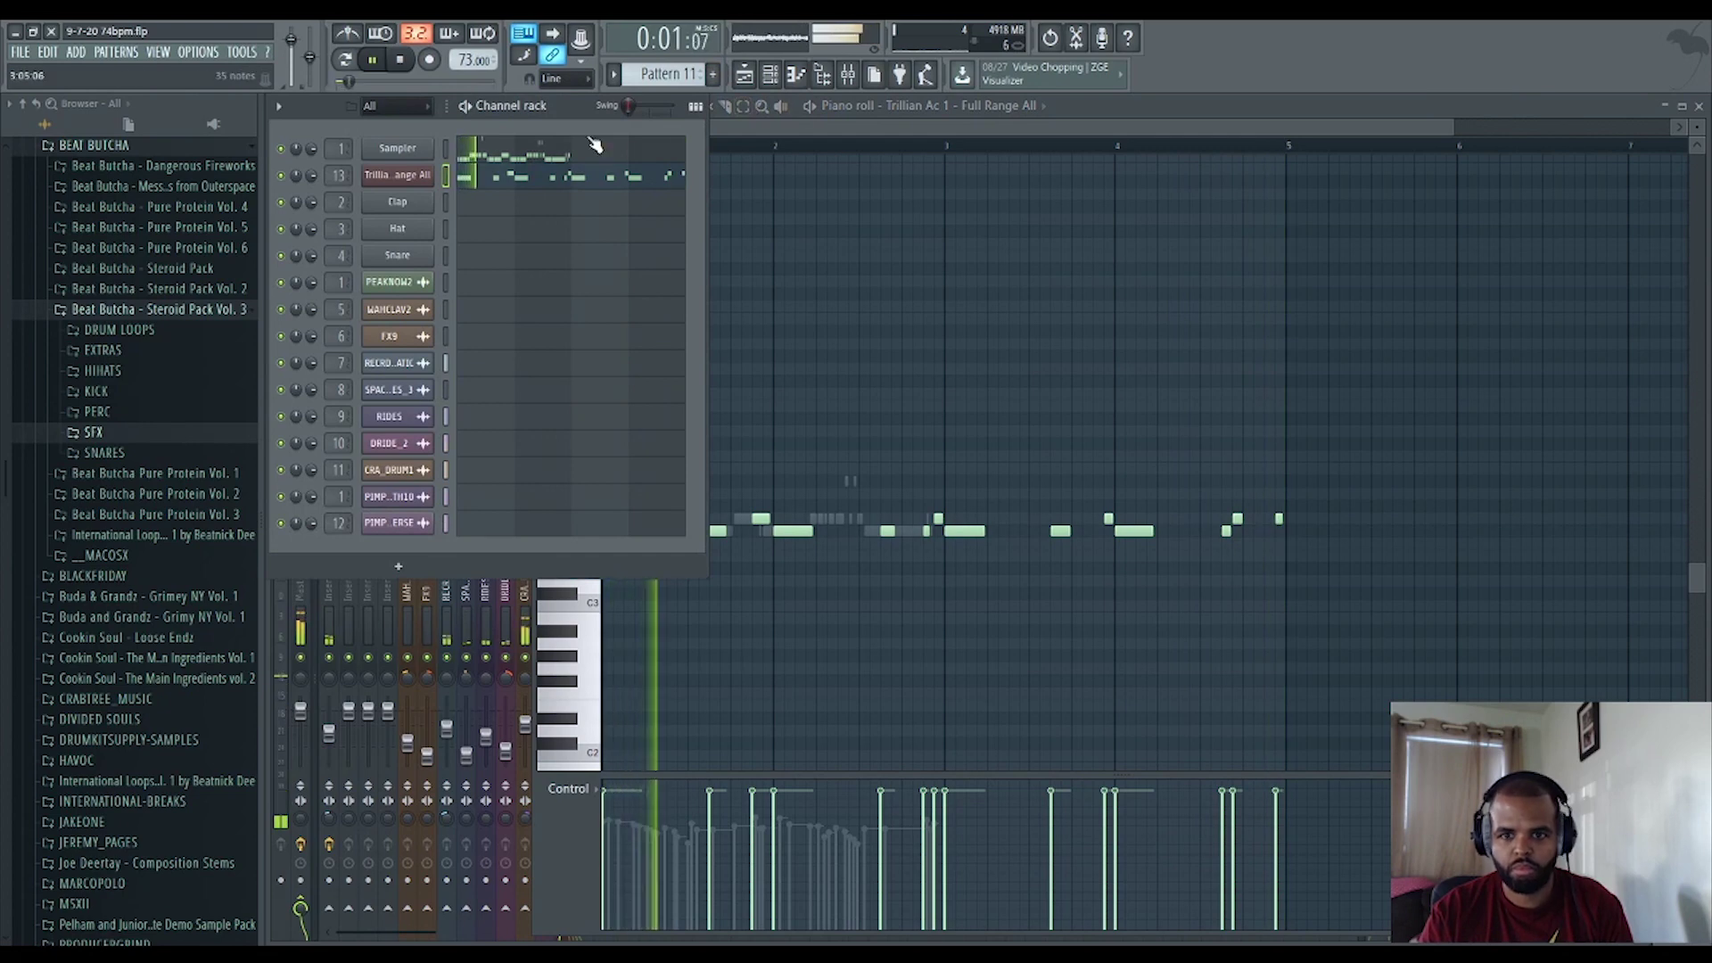
left_click(747, 82)
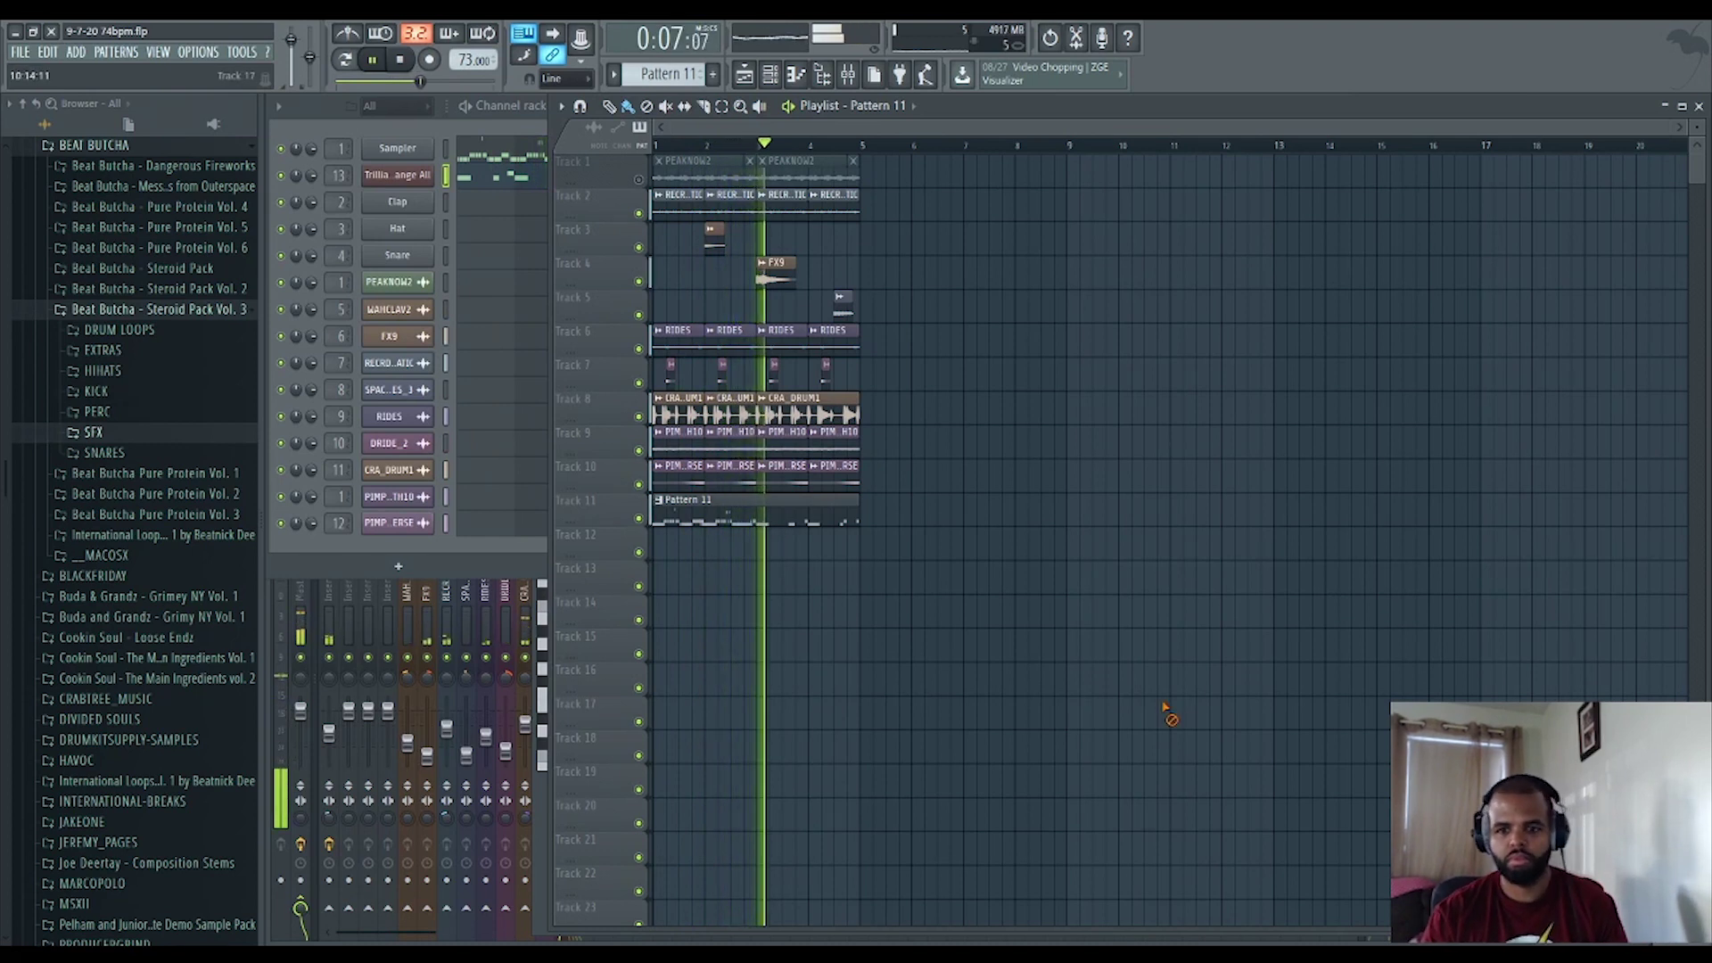
Switch to the empty Pattern 12 and duplicate the four-bar clips on tracks 2 to 11 into bars 5 to 8.
scroll(691, 72, "down", 1)
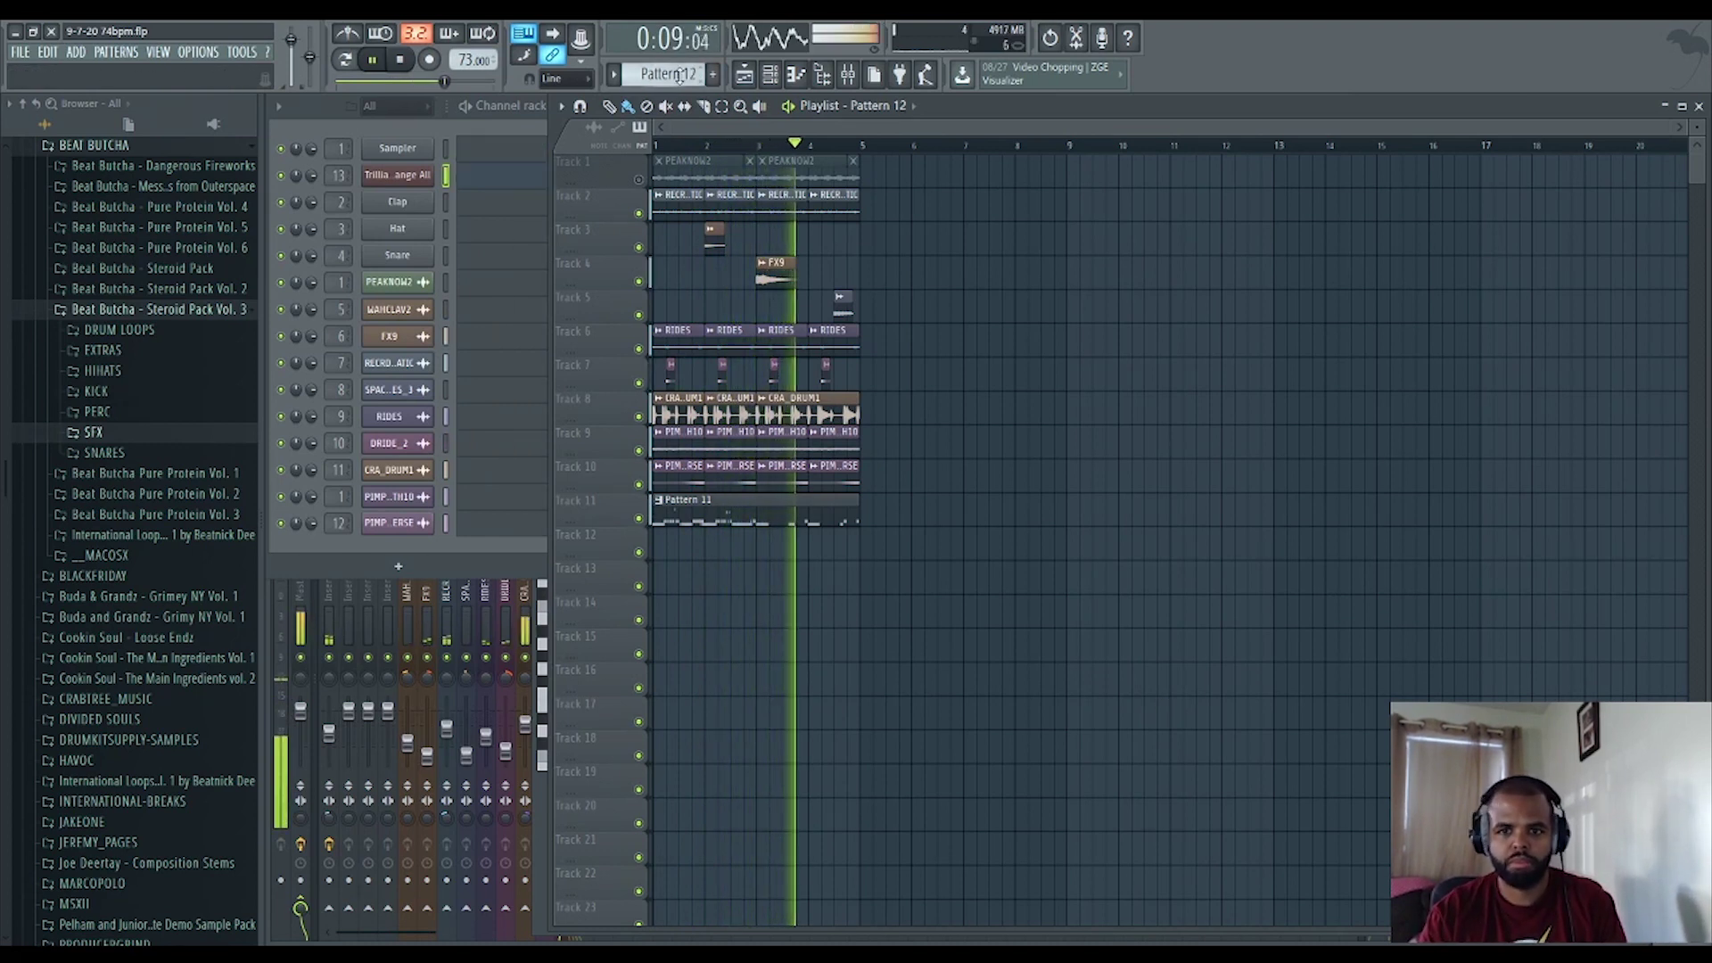
left_click_drag(919, 562, 660, 205)
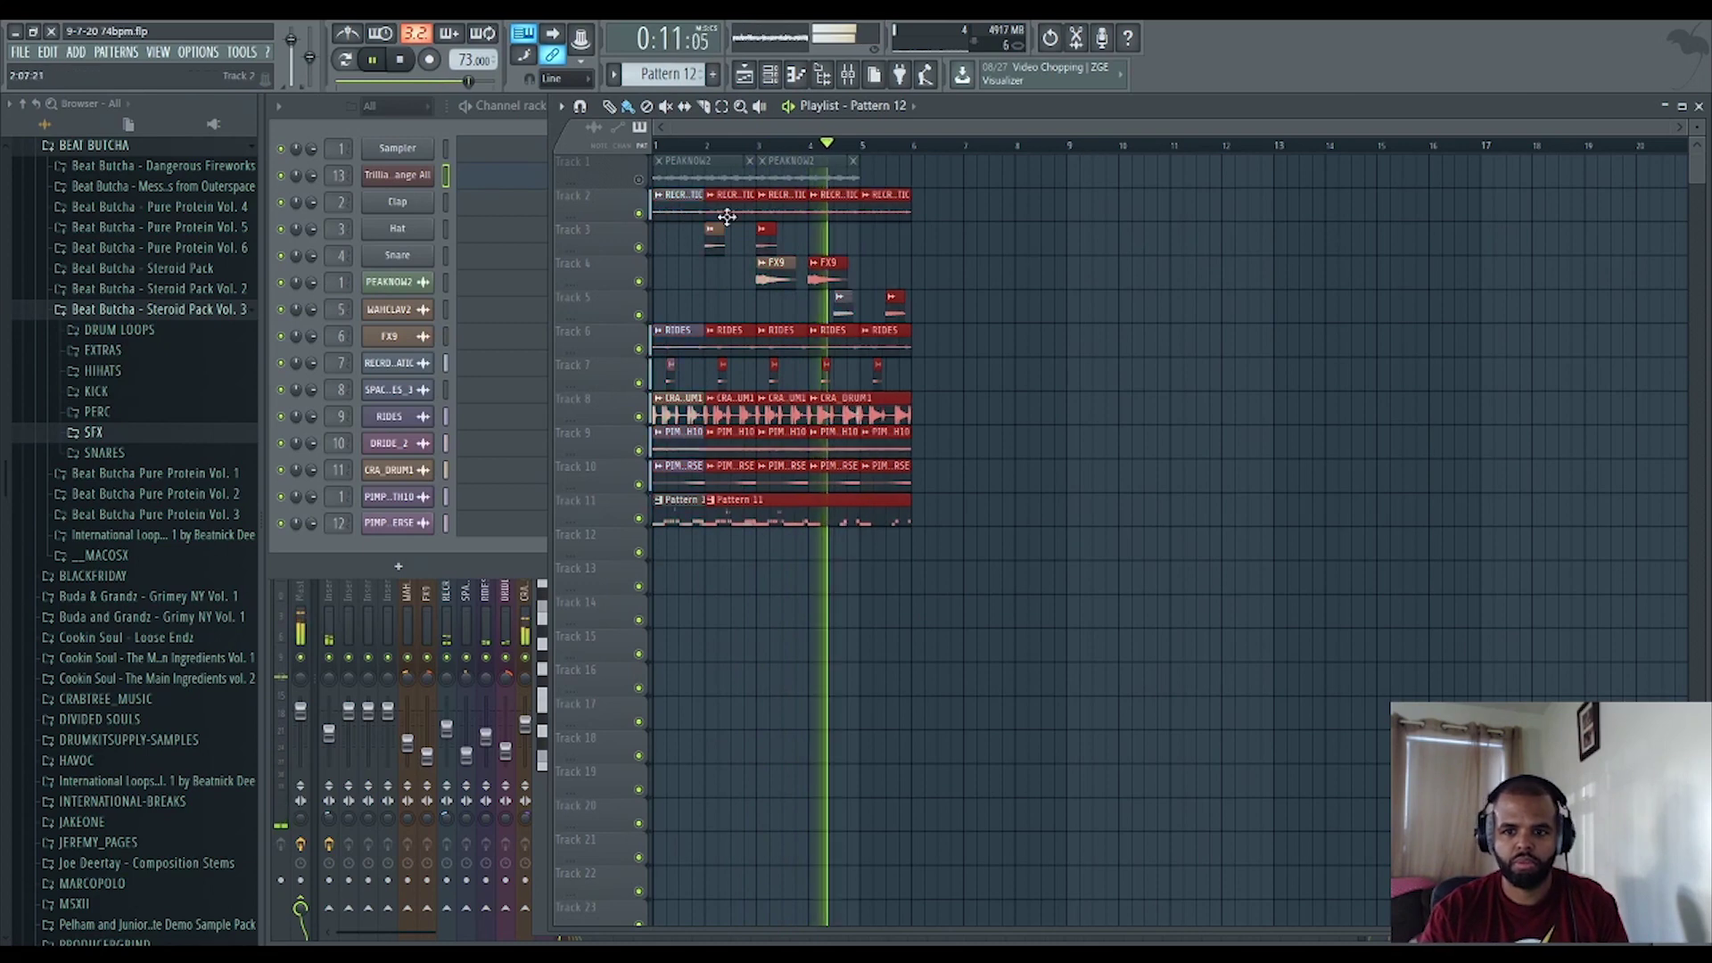
key("ctrl+b")
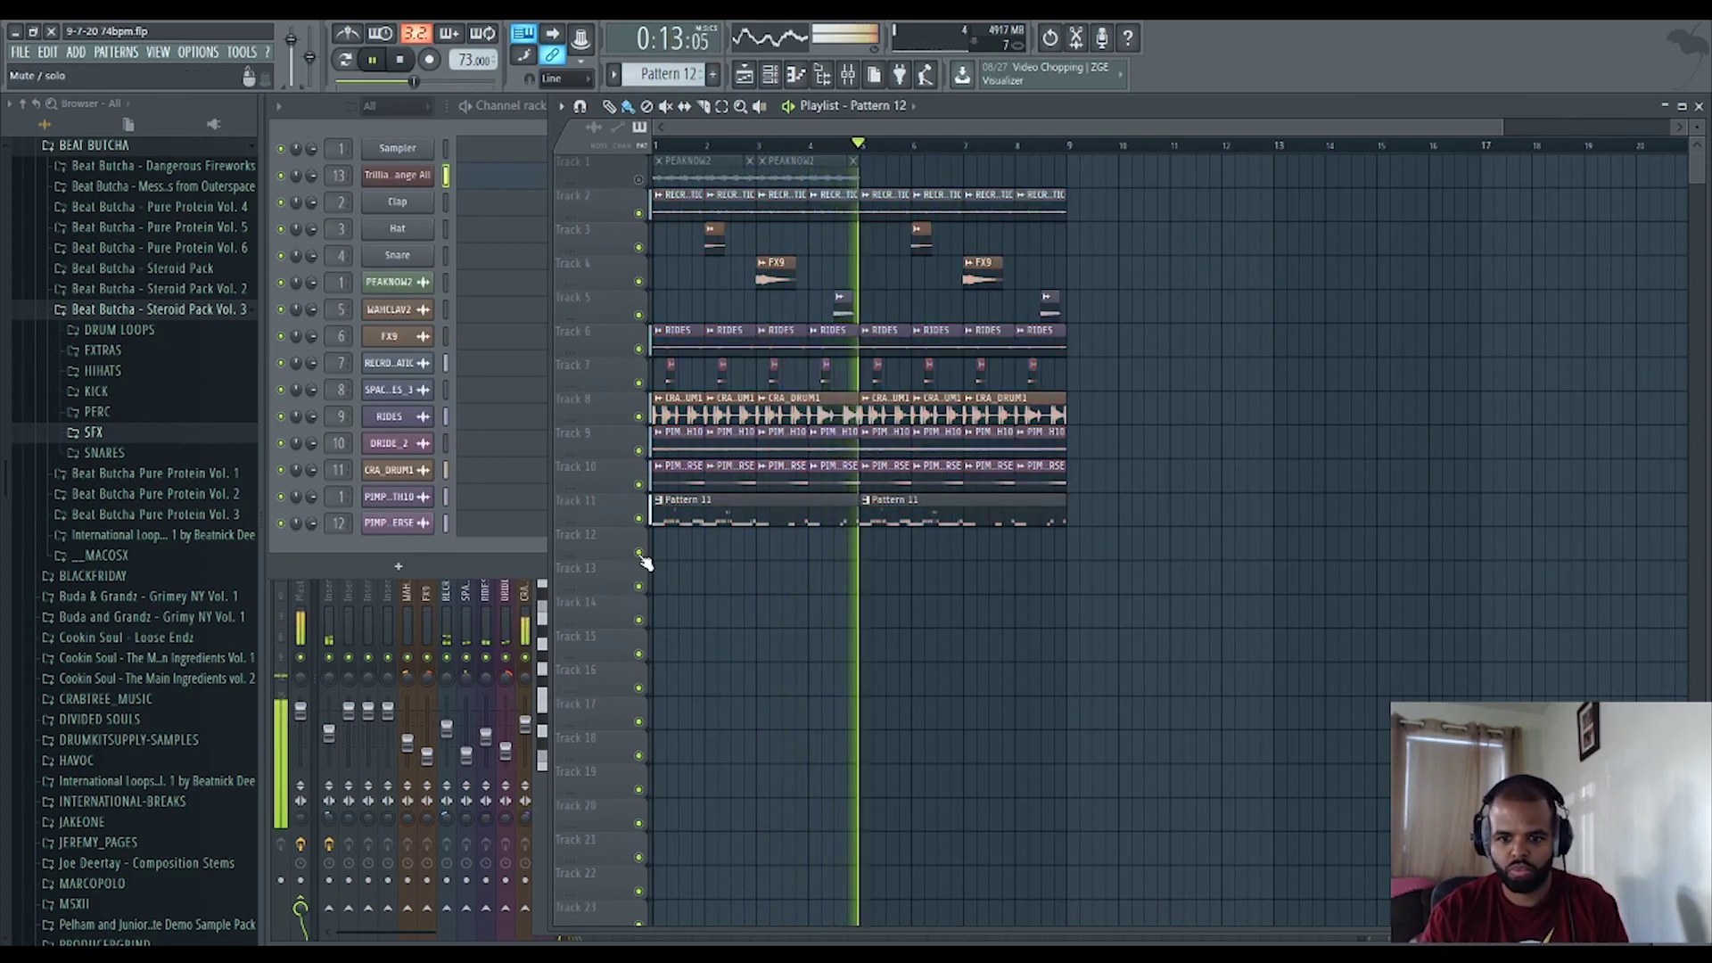
Stop playback and trim the first beat of bar 5 off the duplicated clips on tracks 6 and 8 to 11.
scroll(933, 632, "up", 1)
scroll(933, 633, "up", 2)
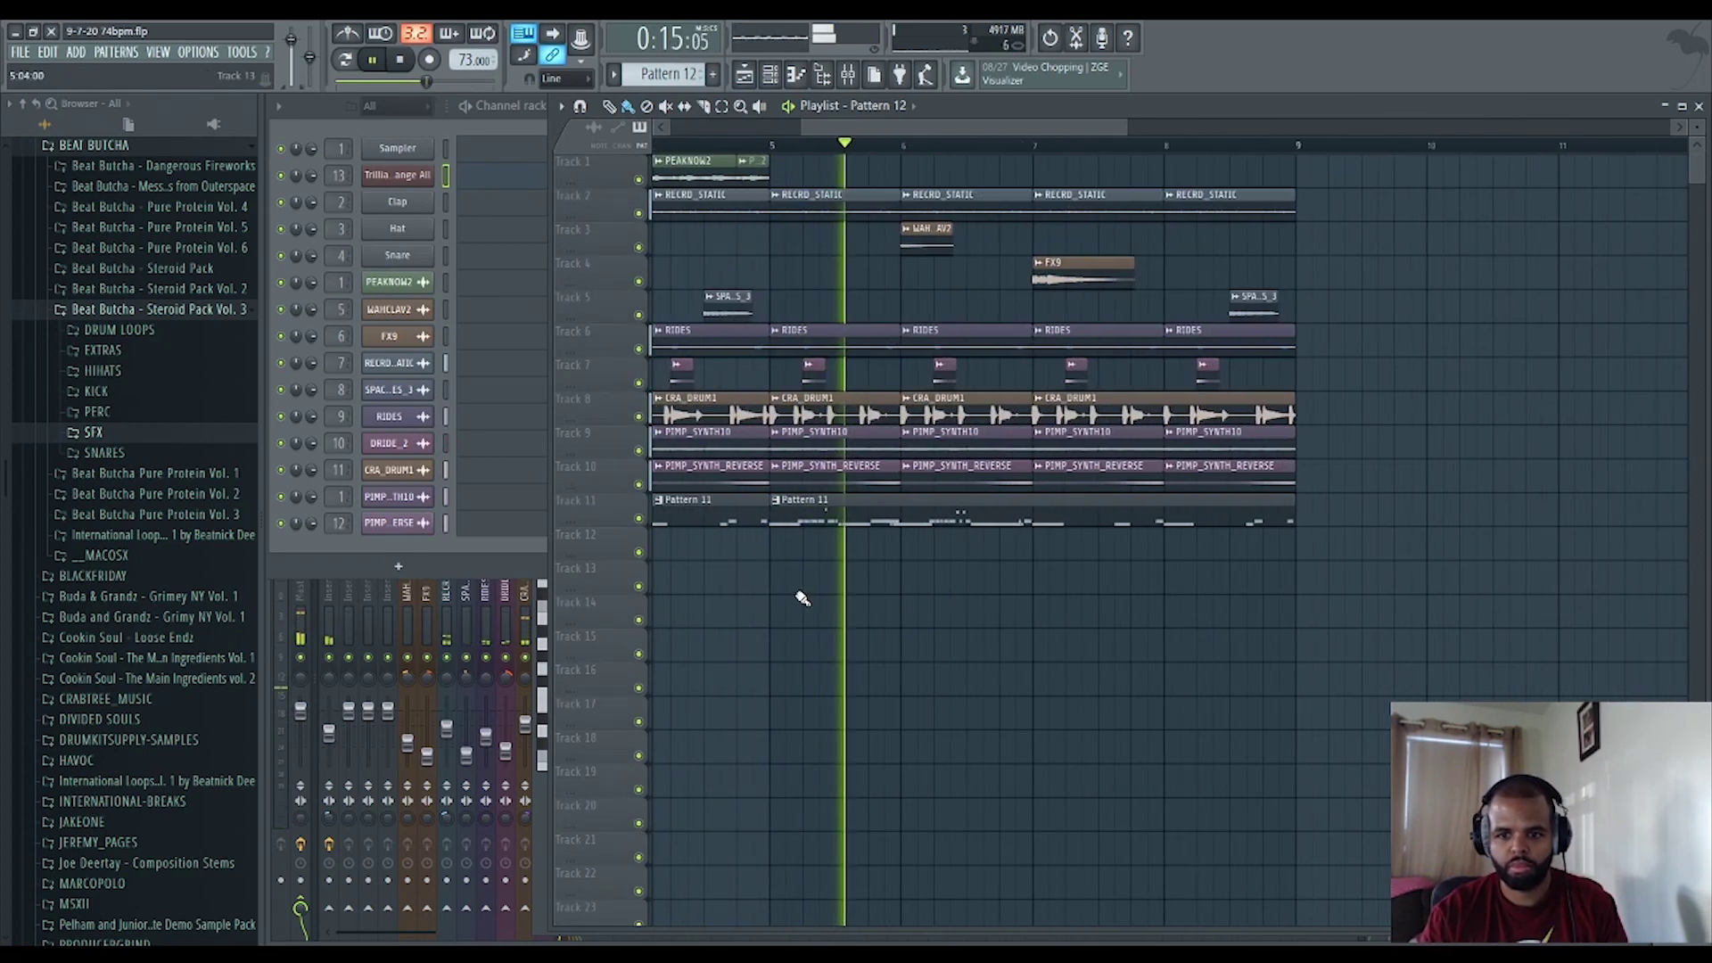
key("space")
left_click_drag(786, 592, 776, 431)
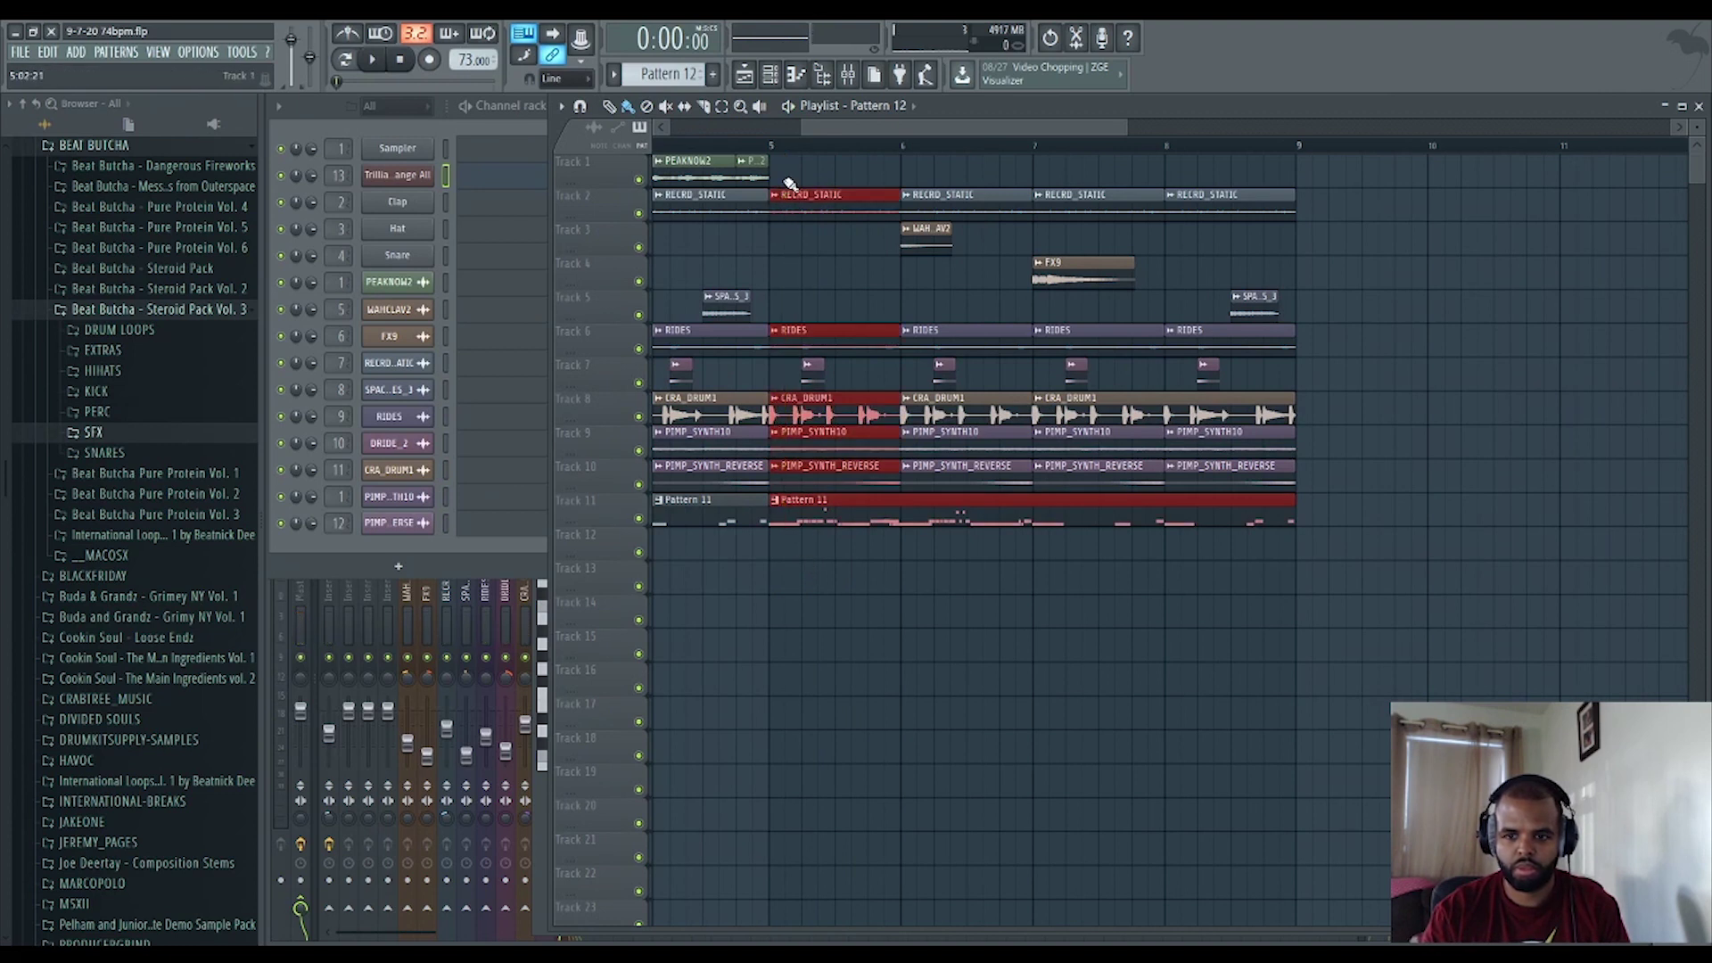
left_click_drag(787, 593, 793, 384)
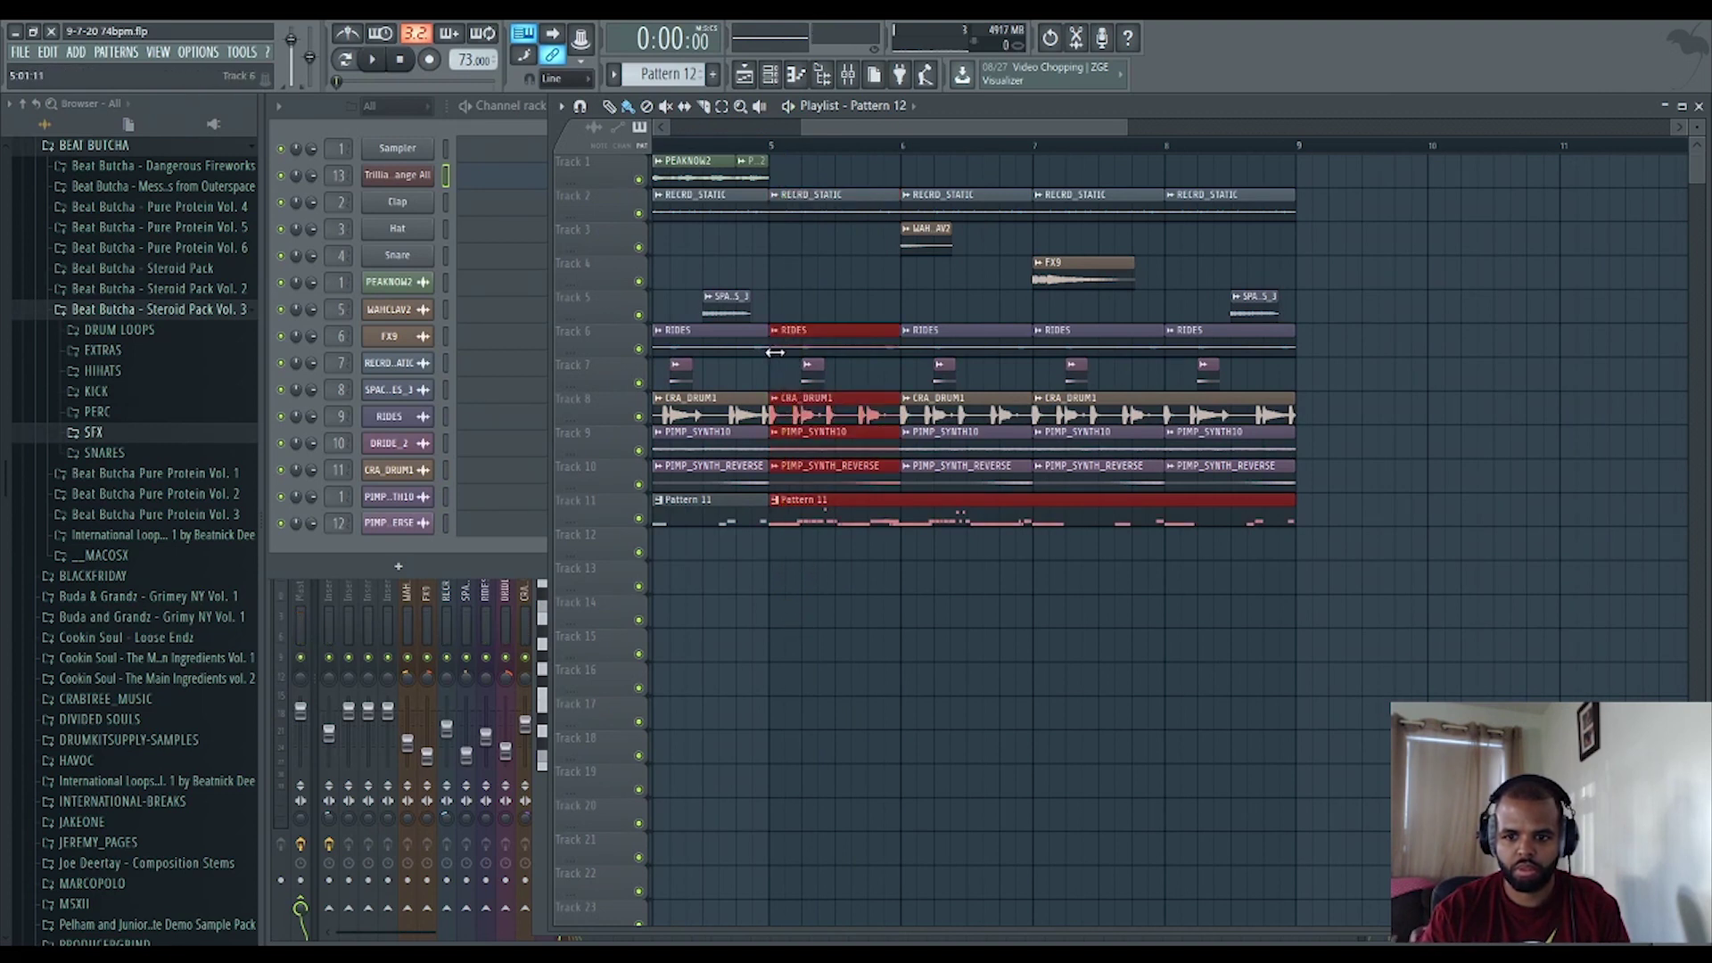
Delete the PEAKNOW2 clips from track 1 and play the arrangement from the start.
scroll(928, 684, "down", 3)
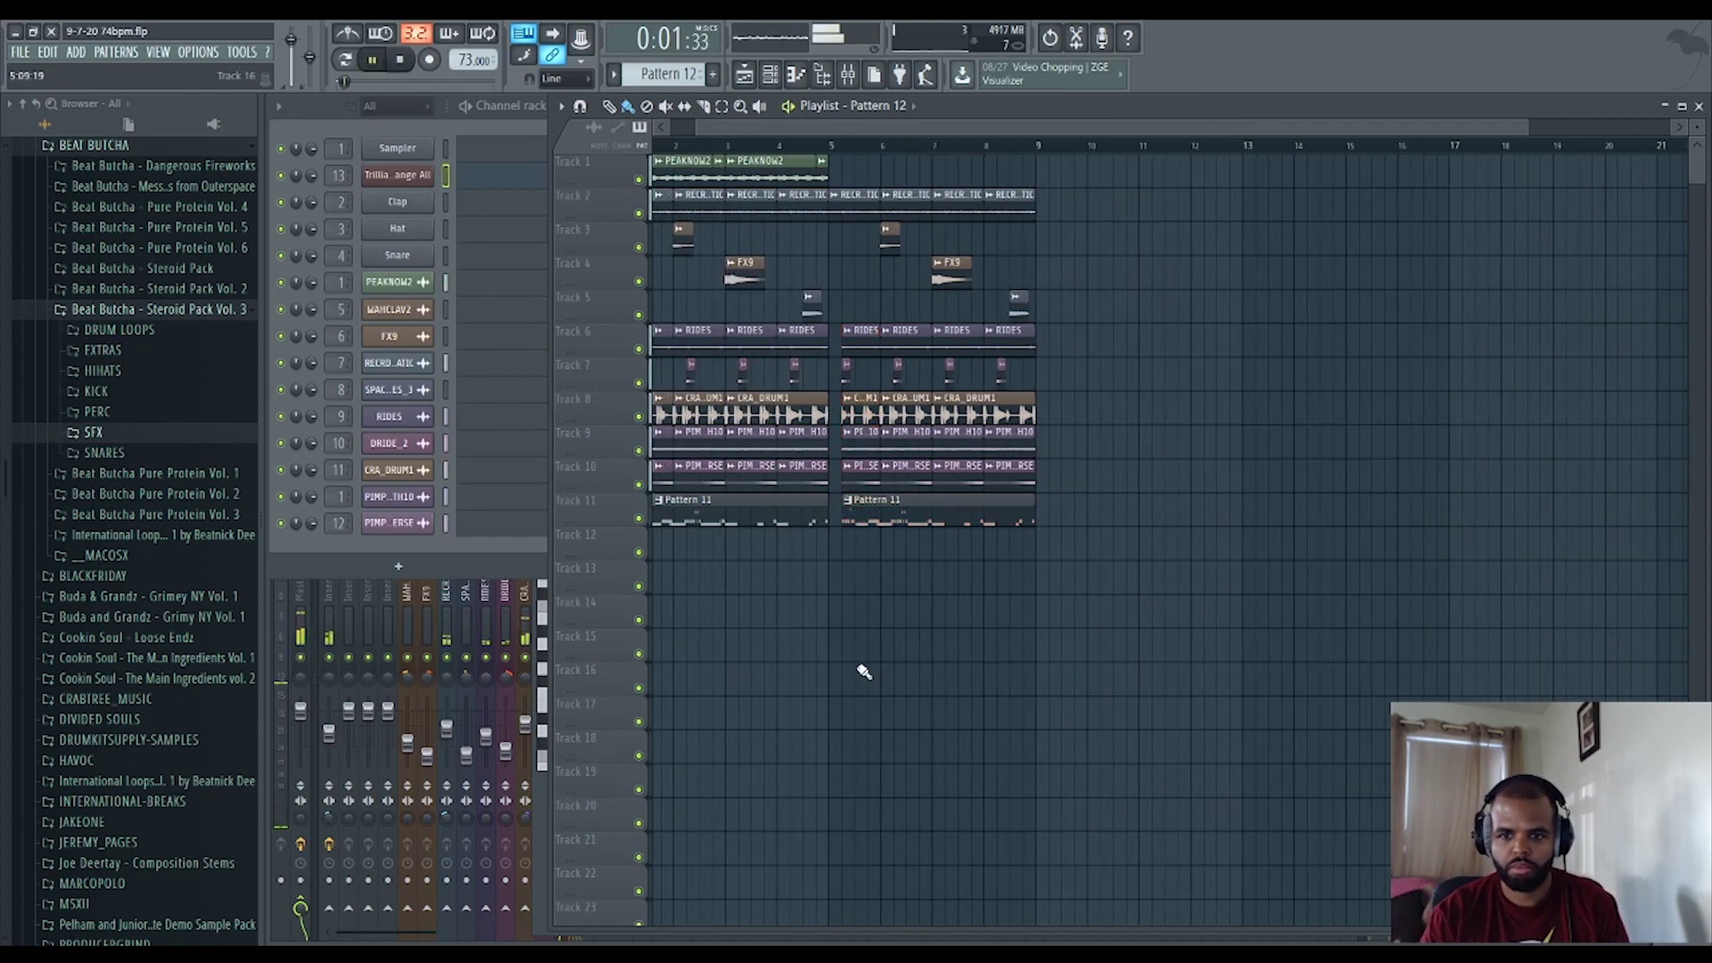
left_click_drag(747, 127, 716, 128)
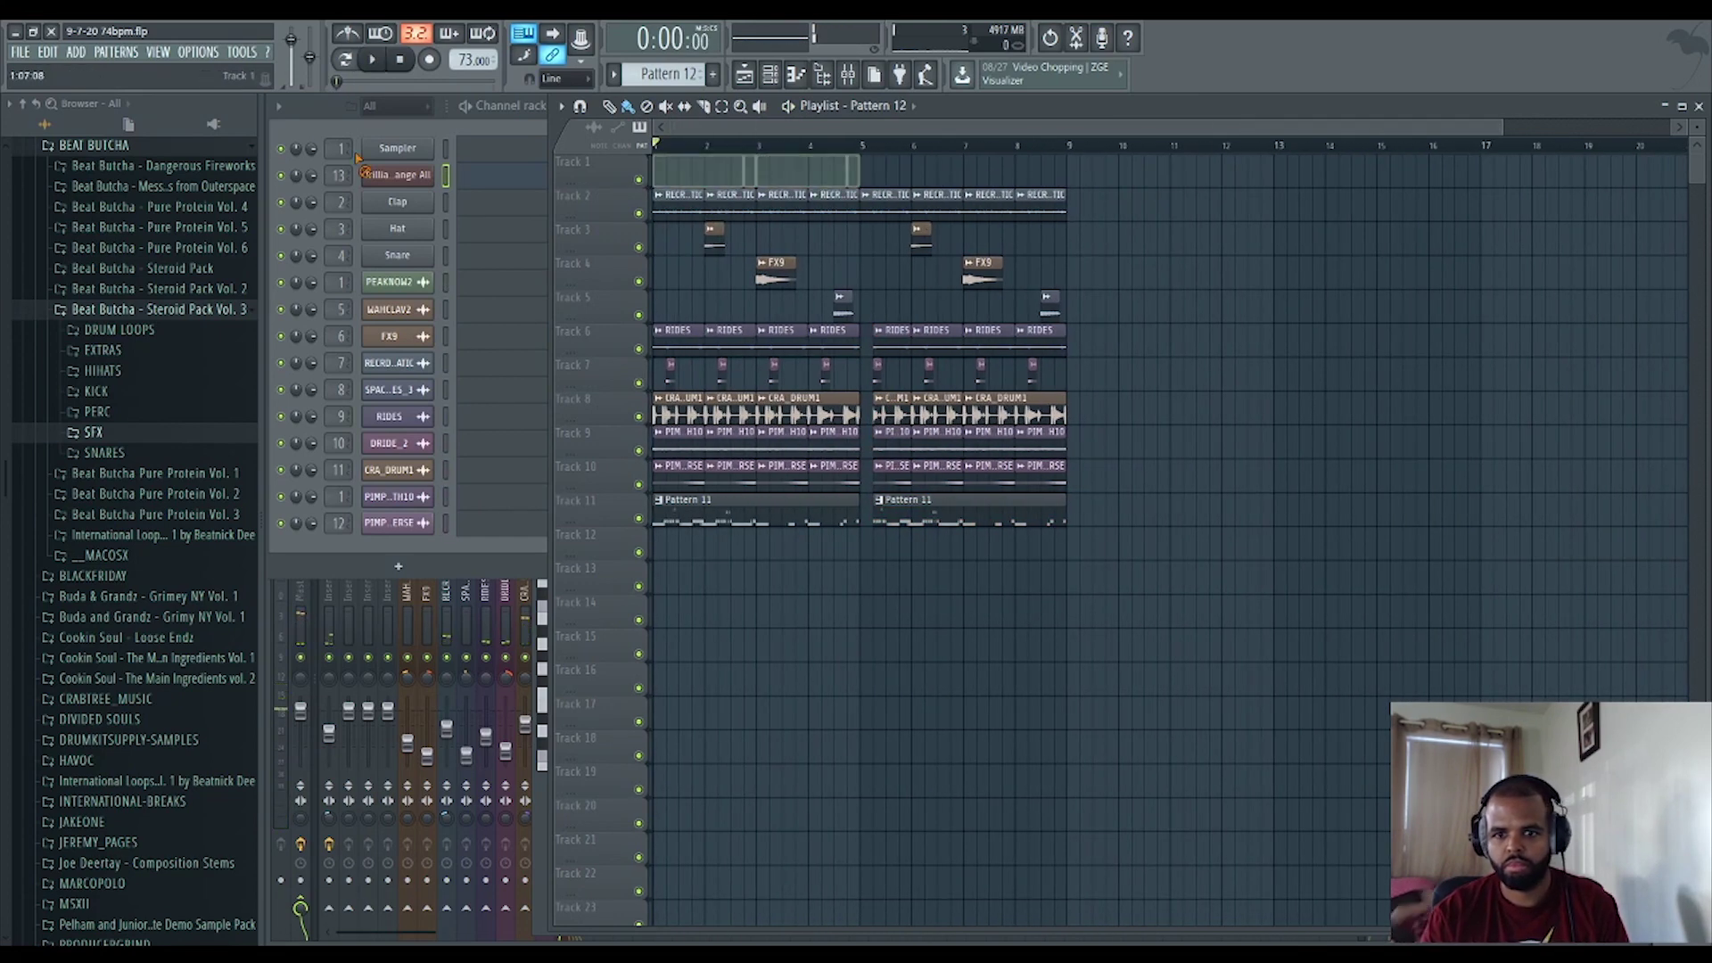
key("space")
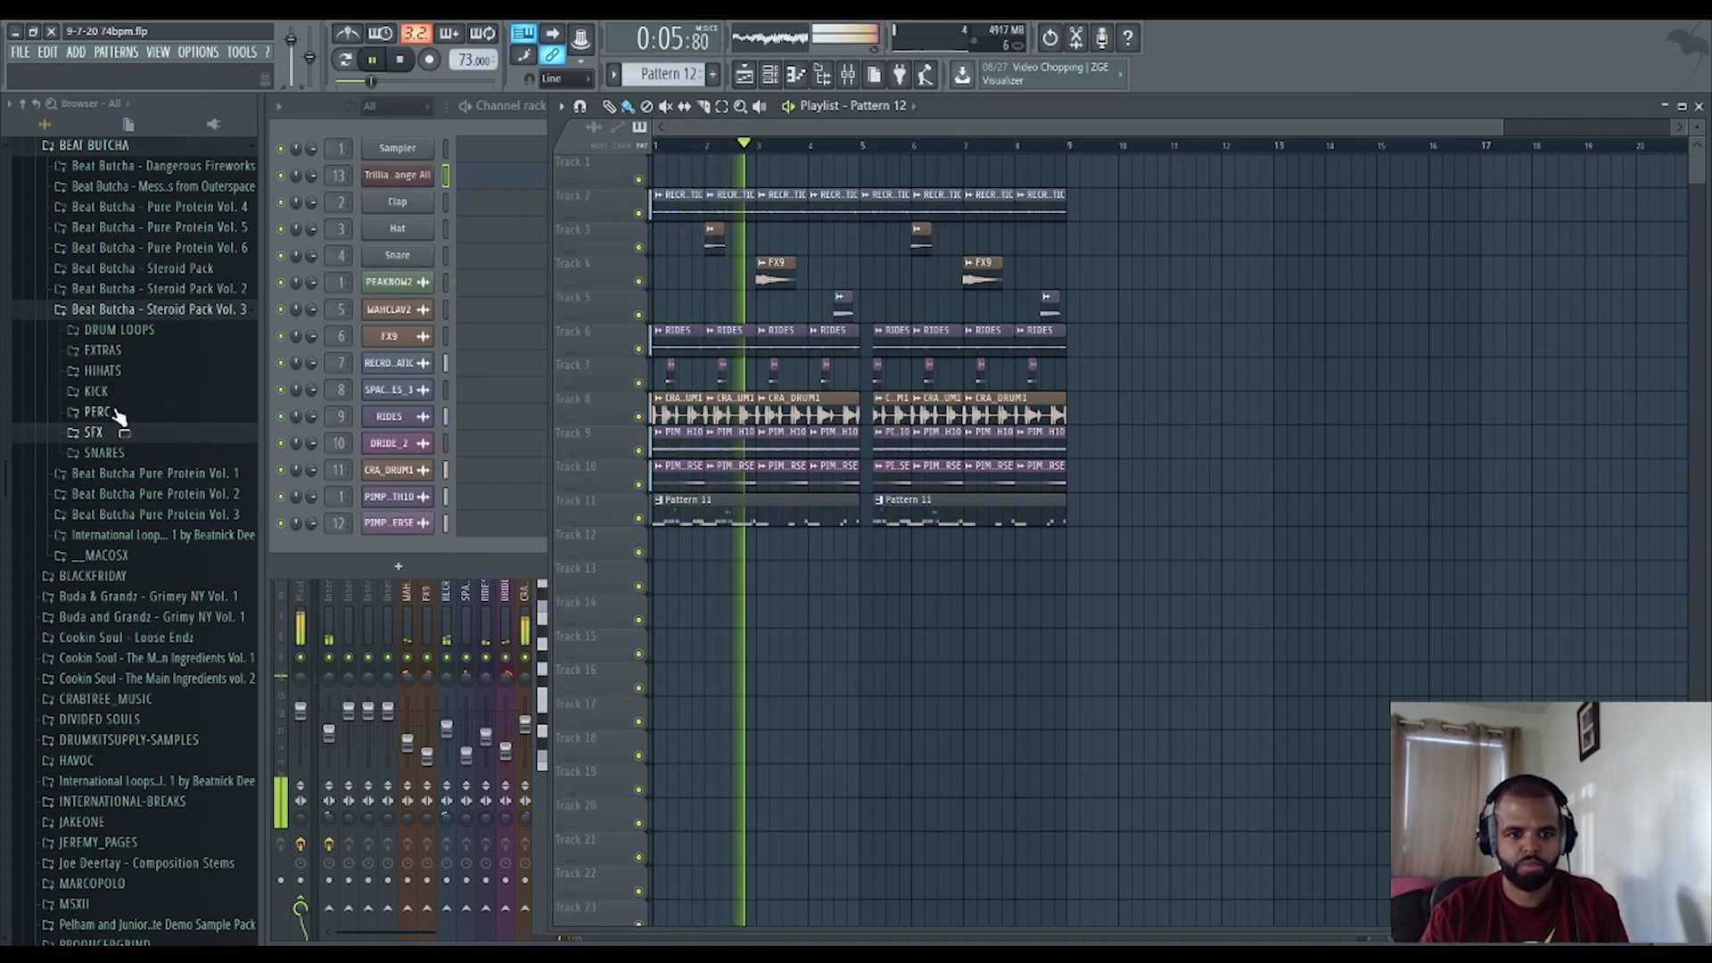
Audition FillieD from Marco Polo - Pad Thai Vol. 6's Rolls And Fills drums and place it on track 12 at bar 5.
scroll(118, 420, "down", 5)
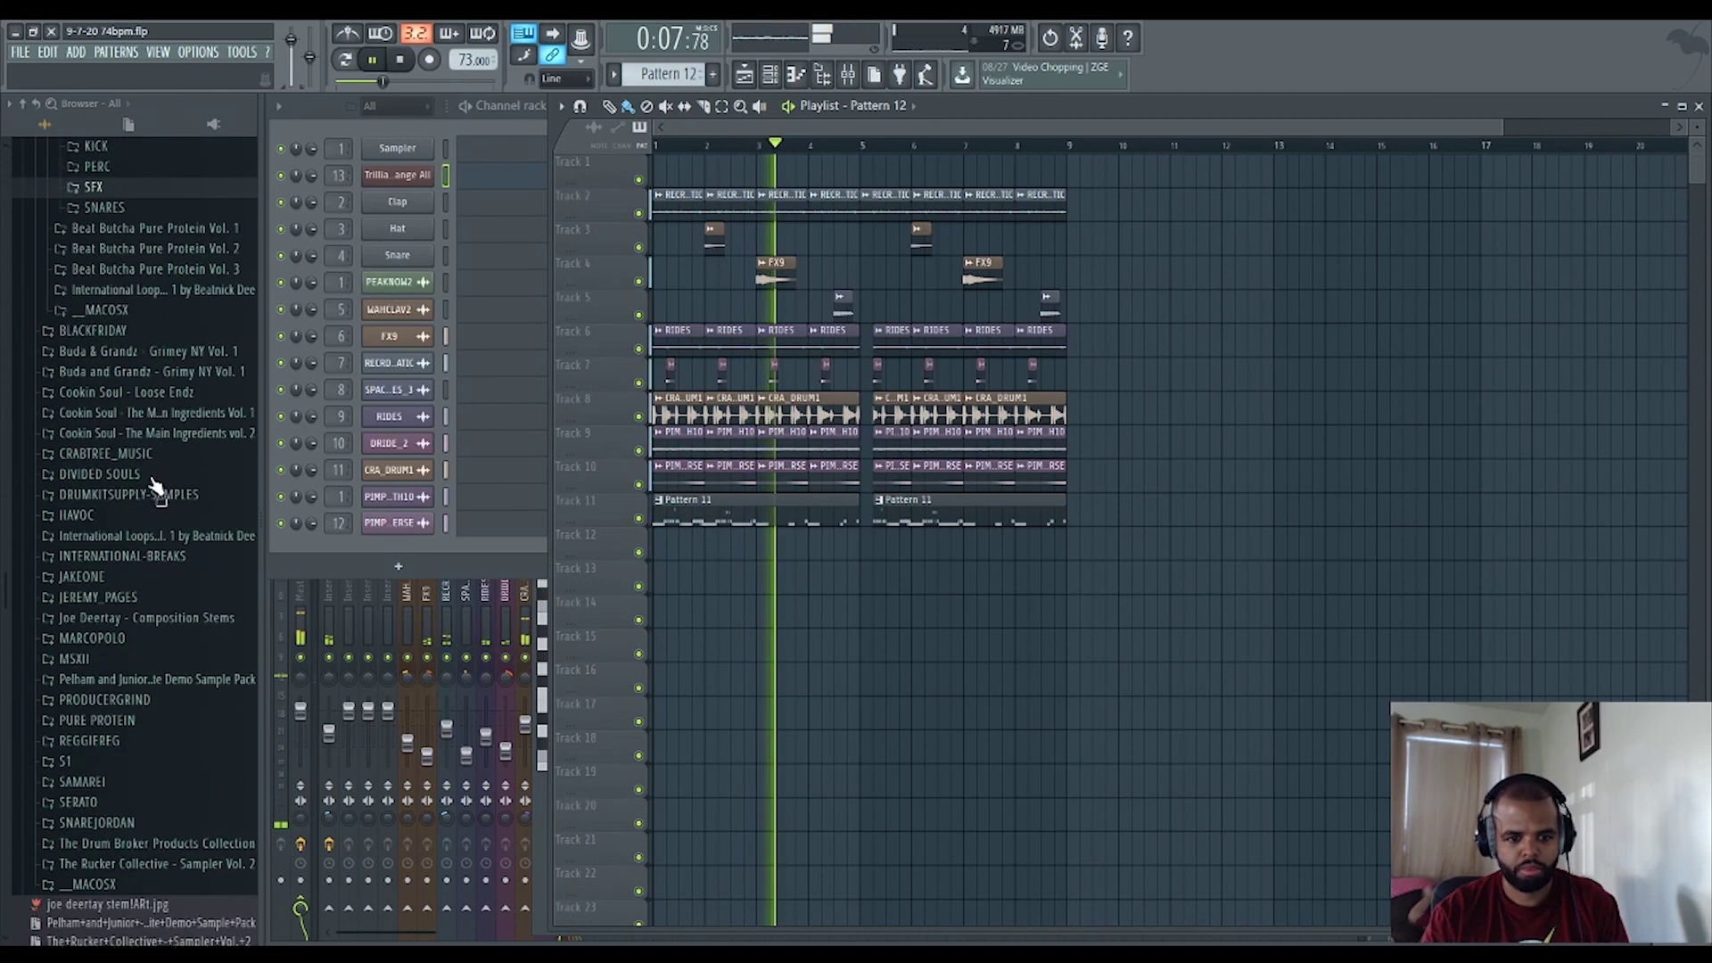
left_click(122, 546)
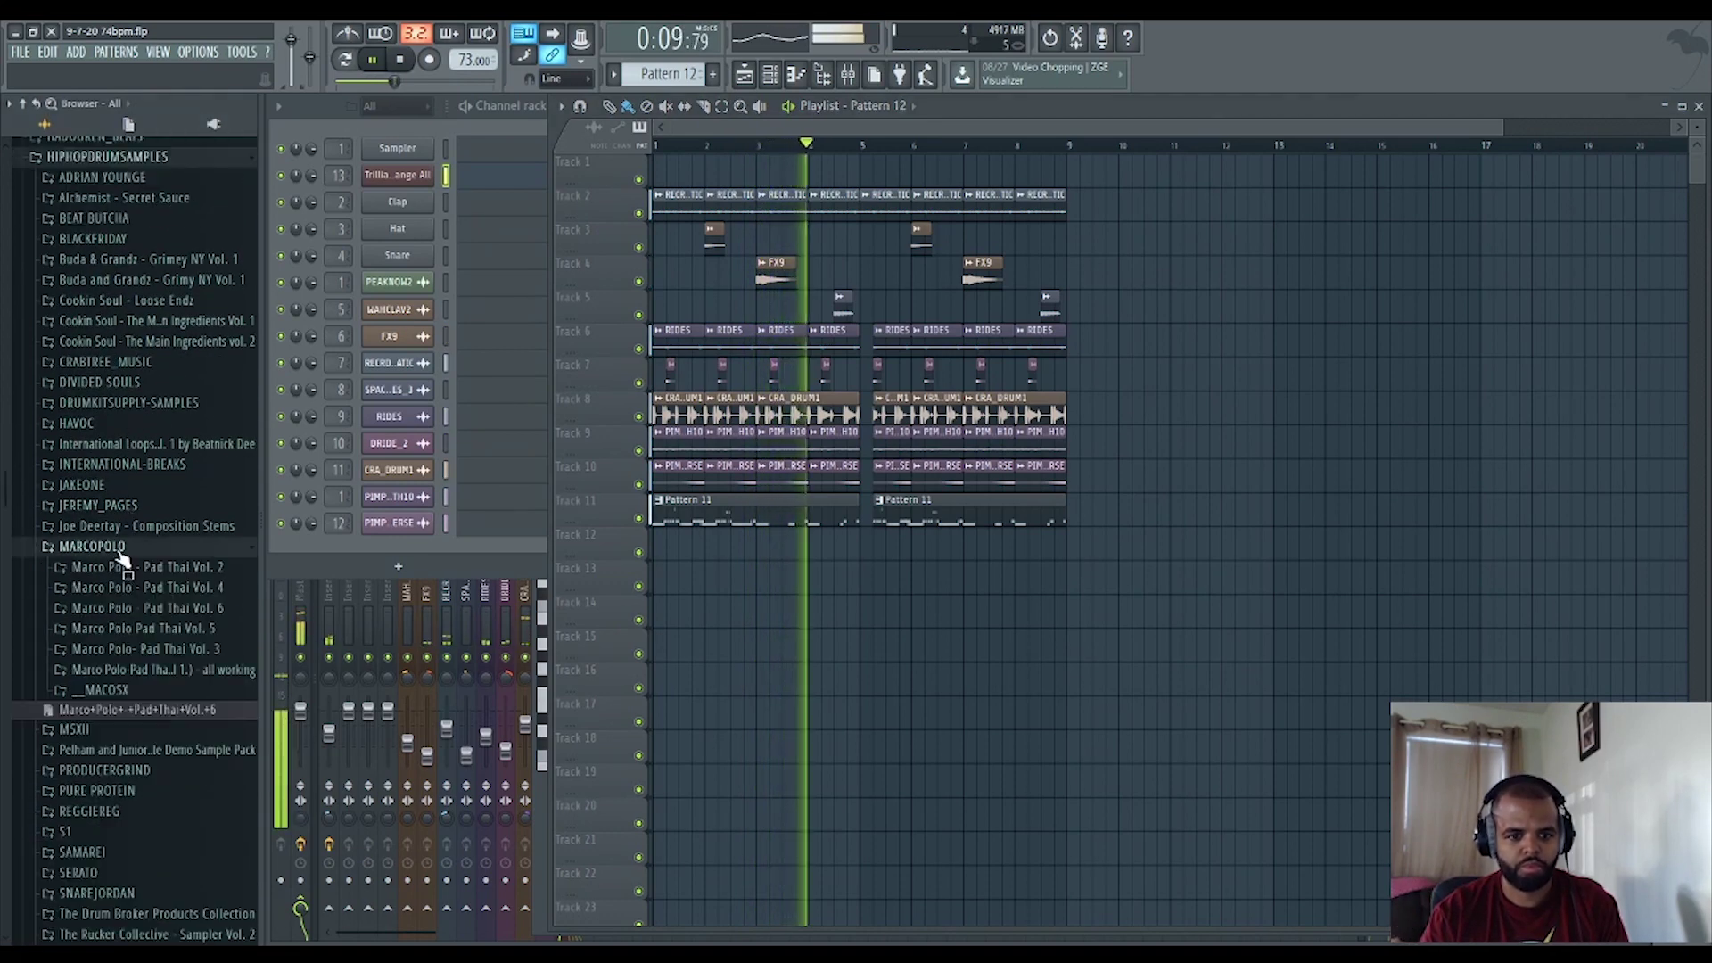
left_click(149, 607)
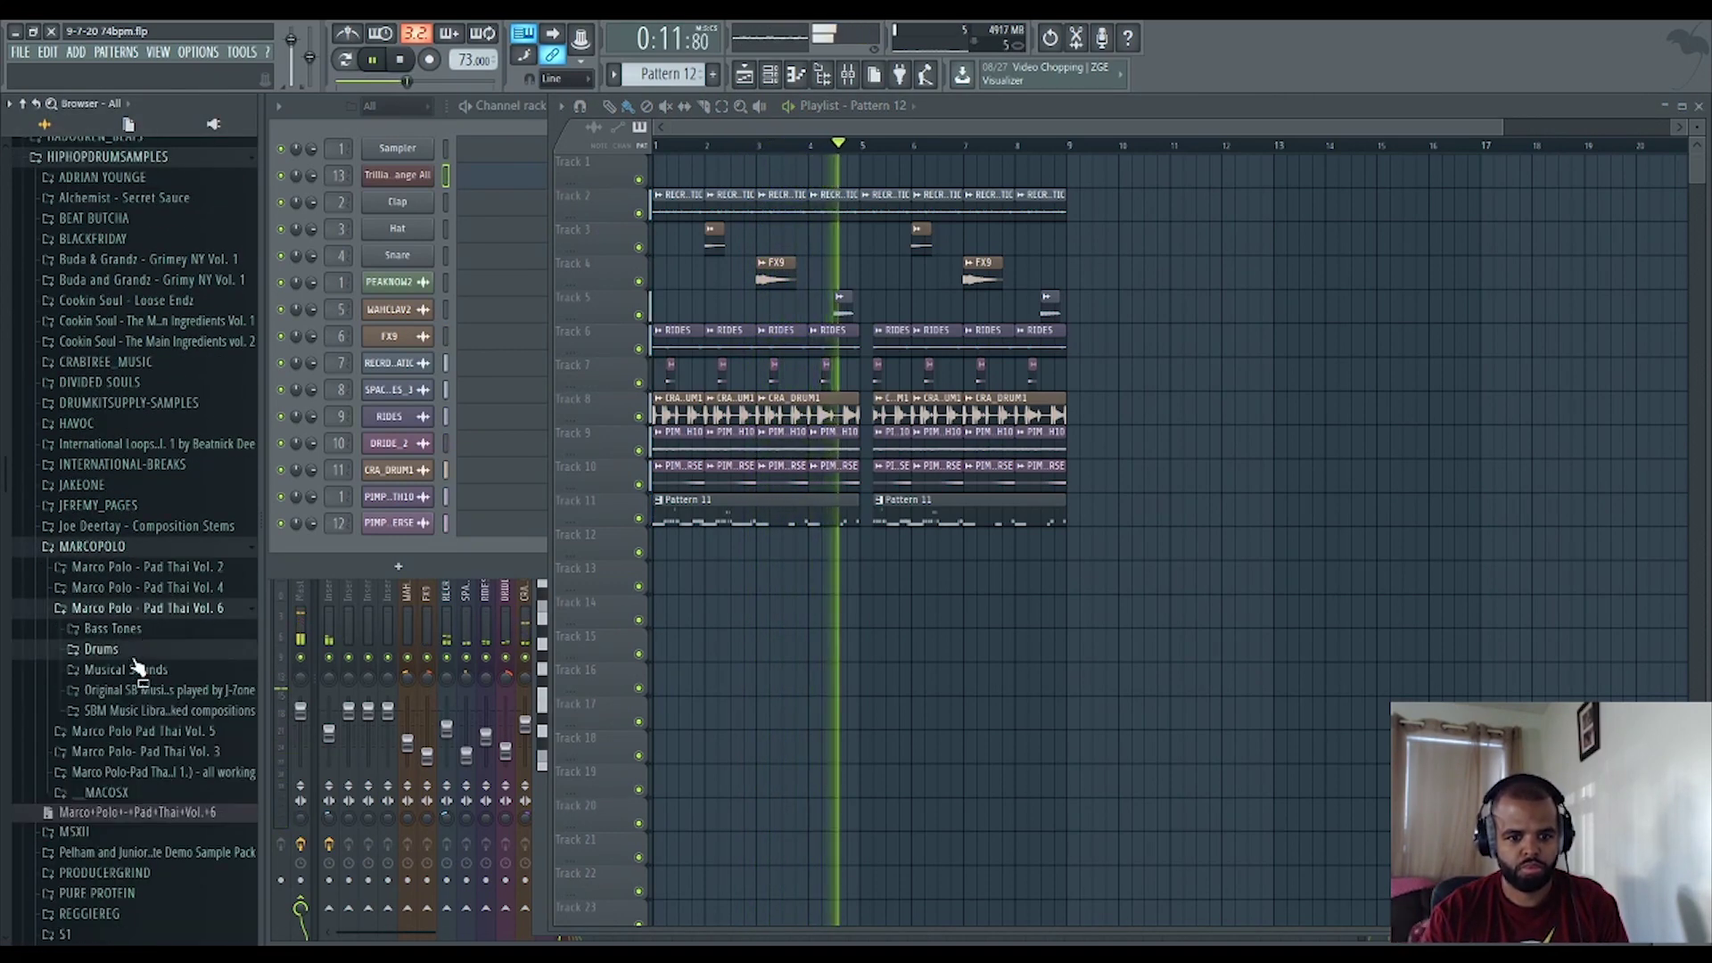
left_click(136, 651)
key("space")
left_click(153, 758)
key("space")
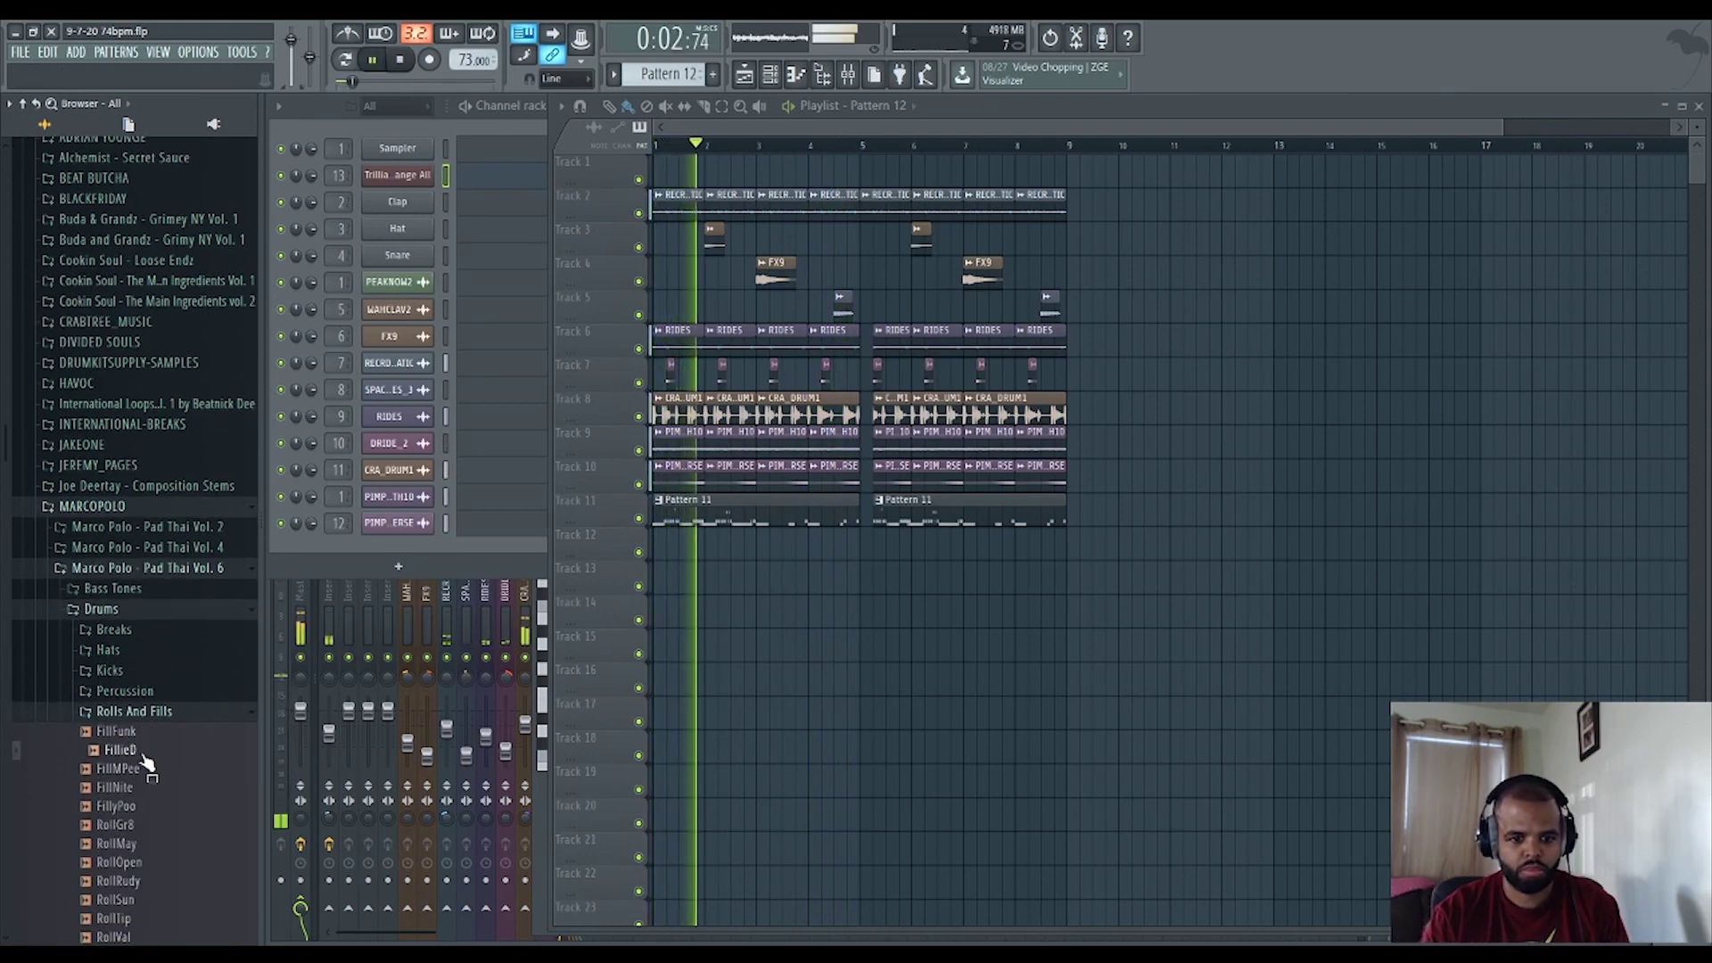
left_click_drag(145, 762, 873, 567)
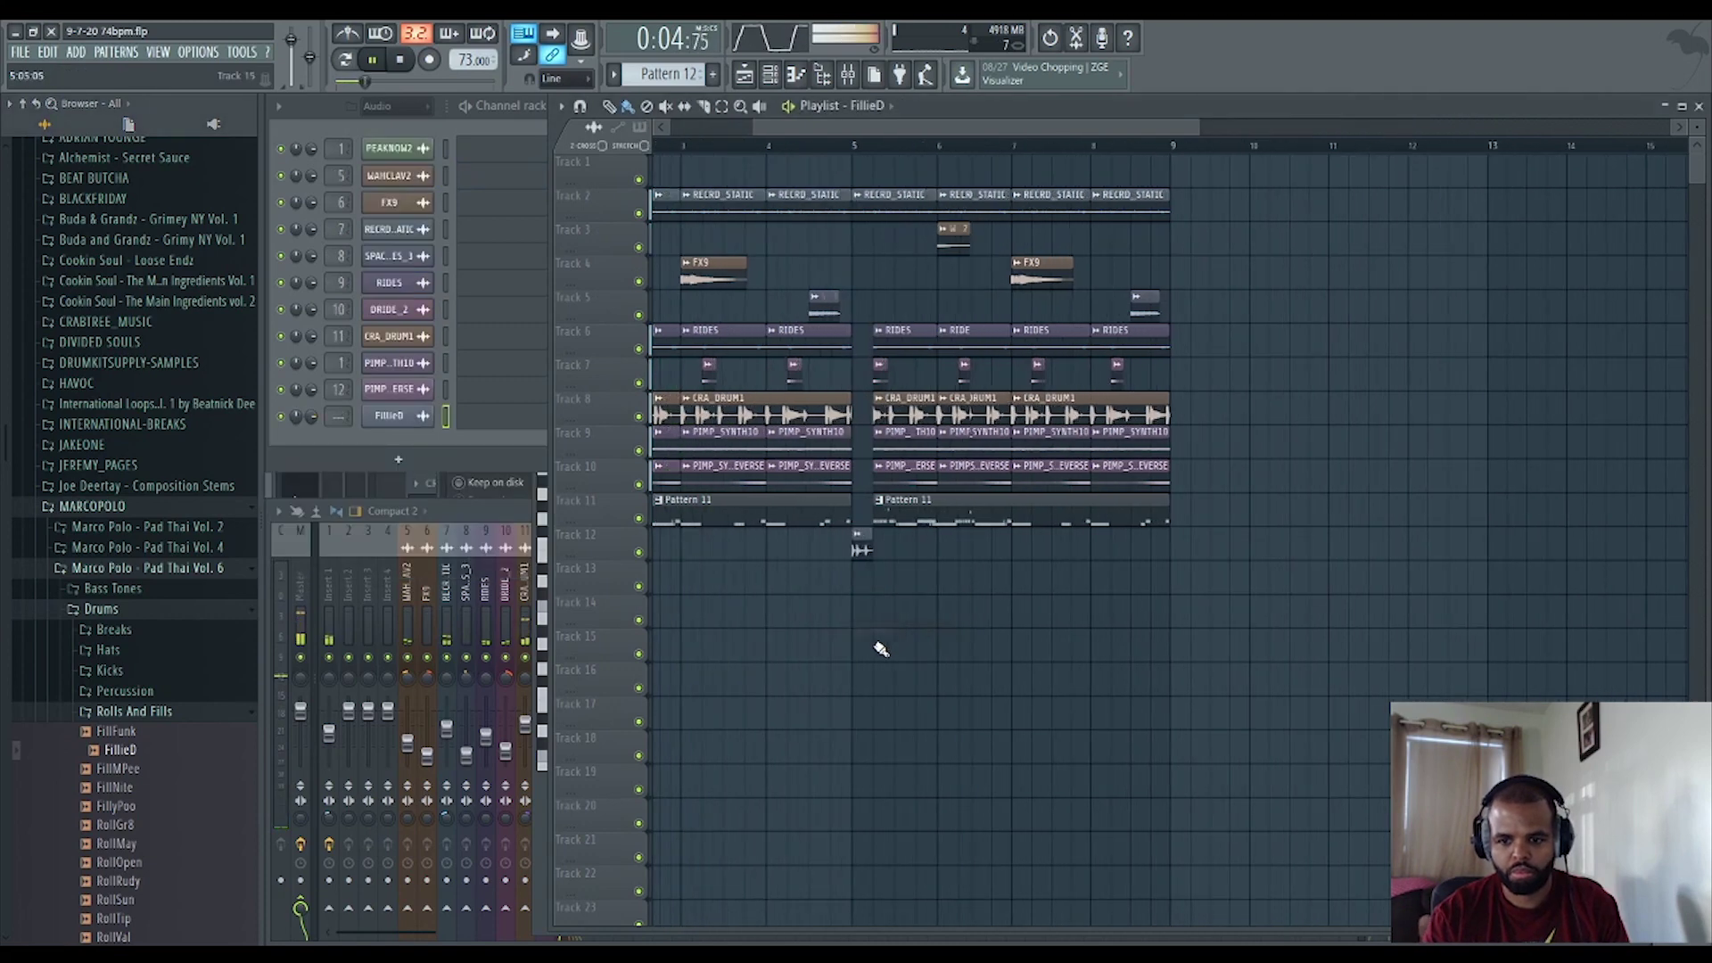
Set FillieD's time-stretching mode to e2 transient and route it to mixer track 14 at 75% volume.
scroll(848, 660, "up", 5)
left_click(390, 416)
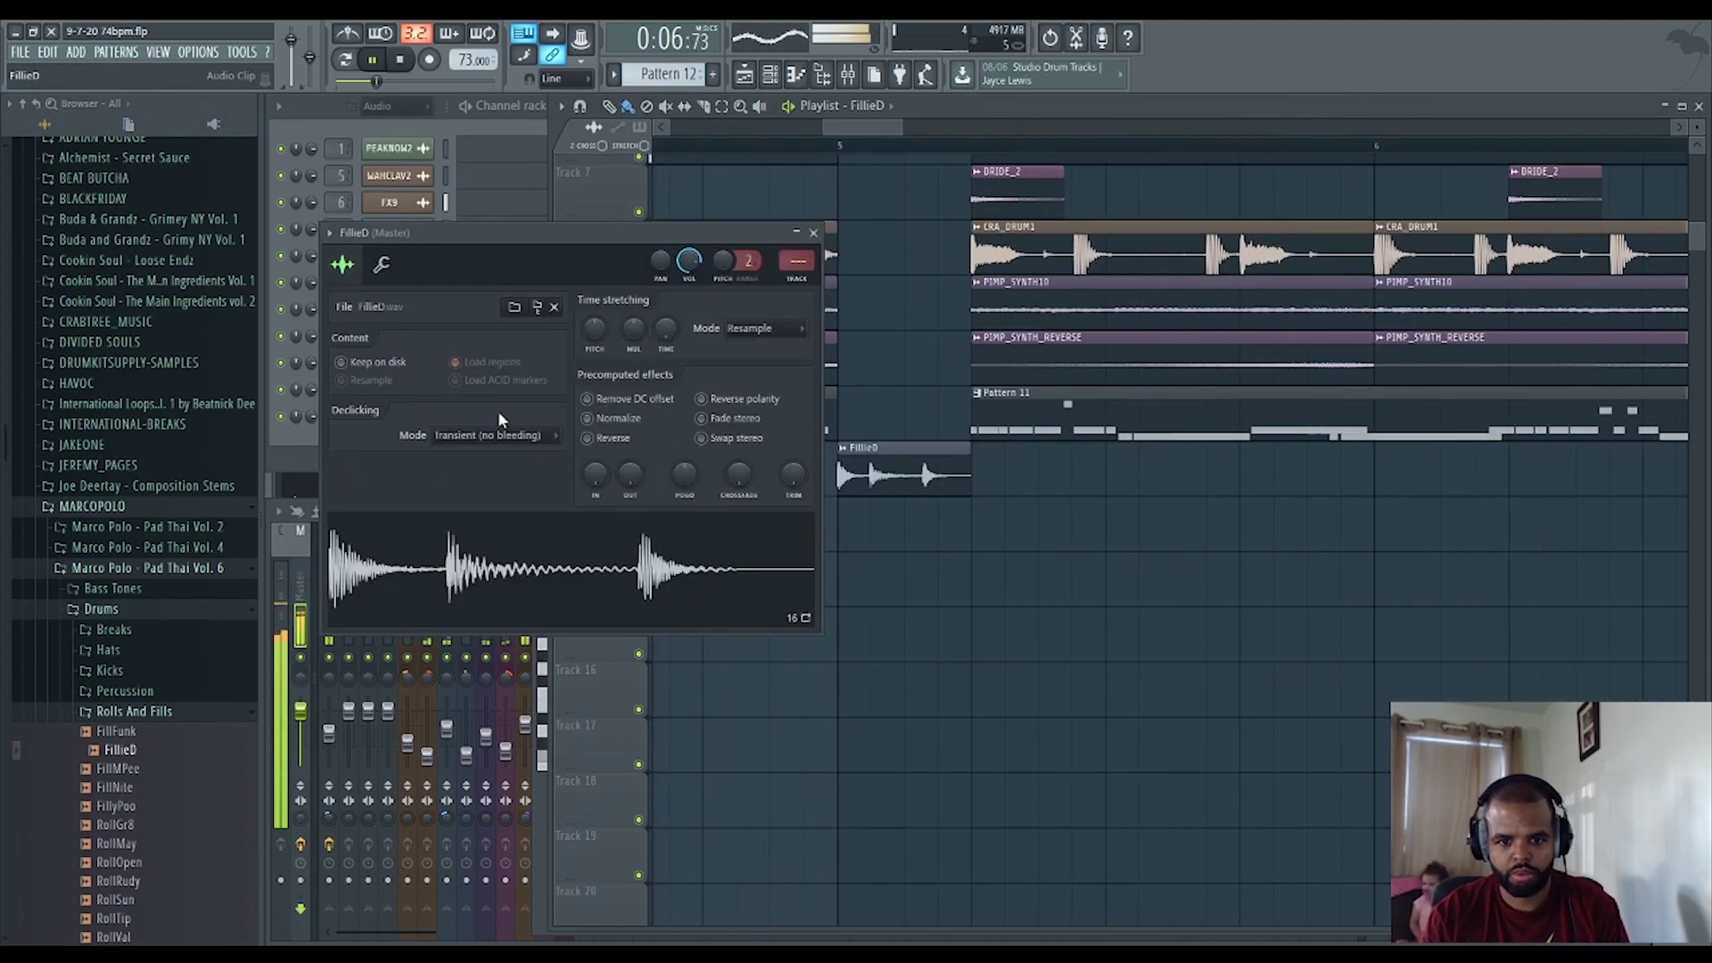
left_click(794, 330)
left_click(794, 378)
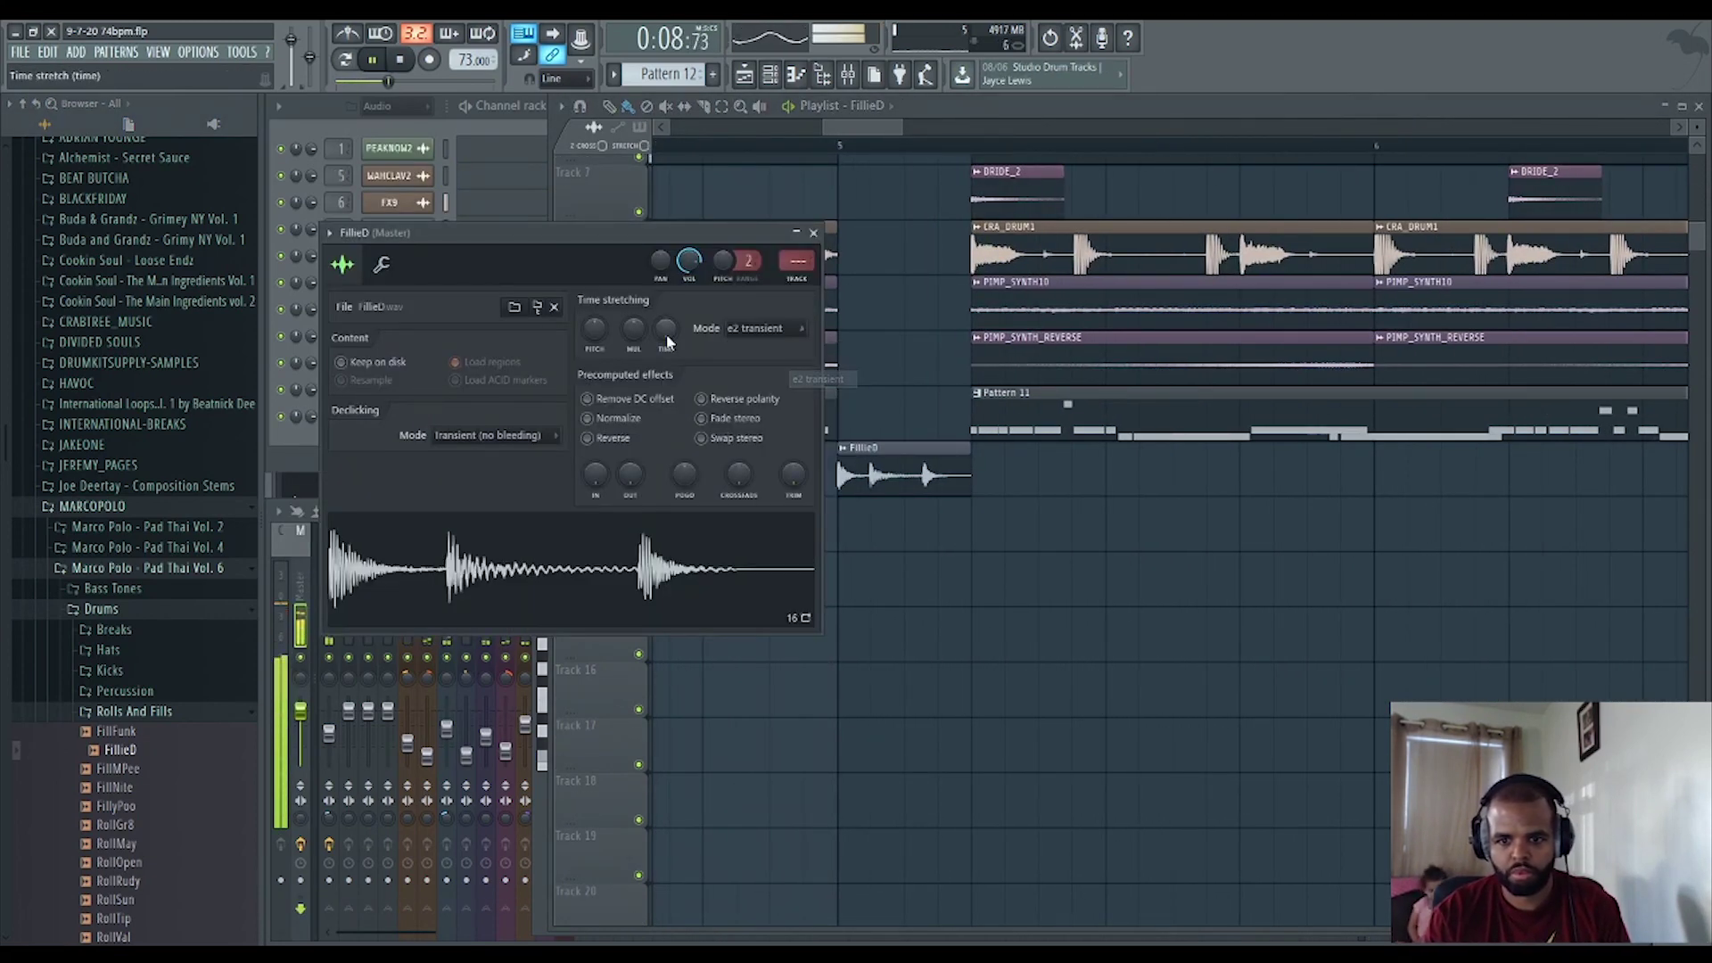
left_click(758, 328)
left_click(688, 376)
key("ctrl+l")
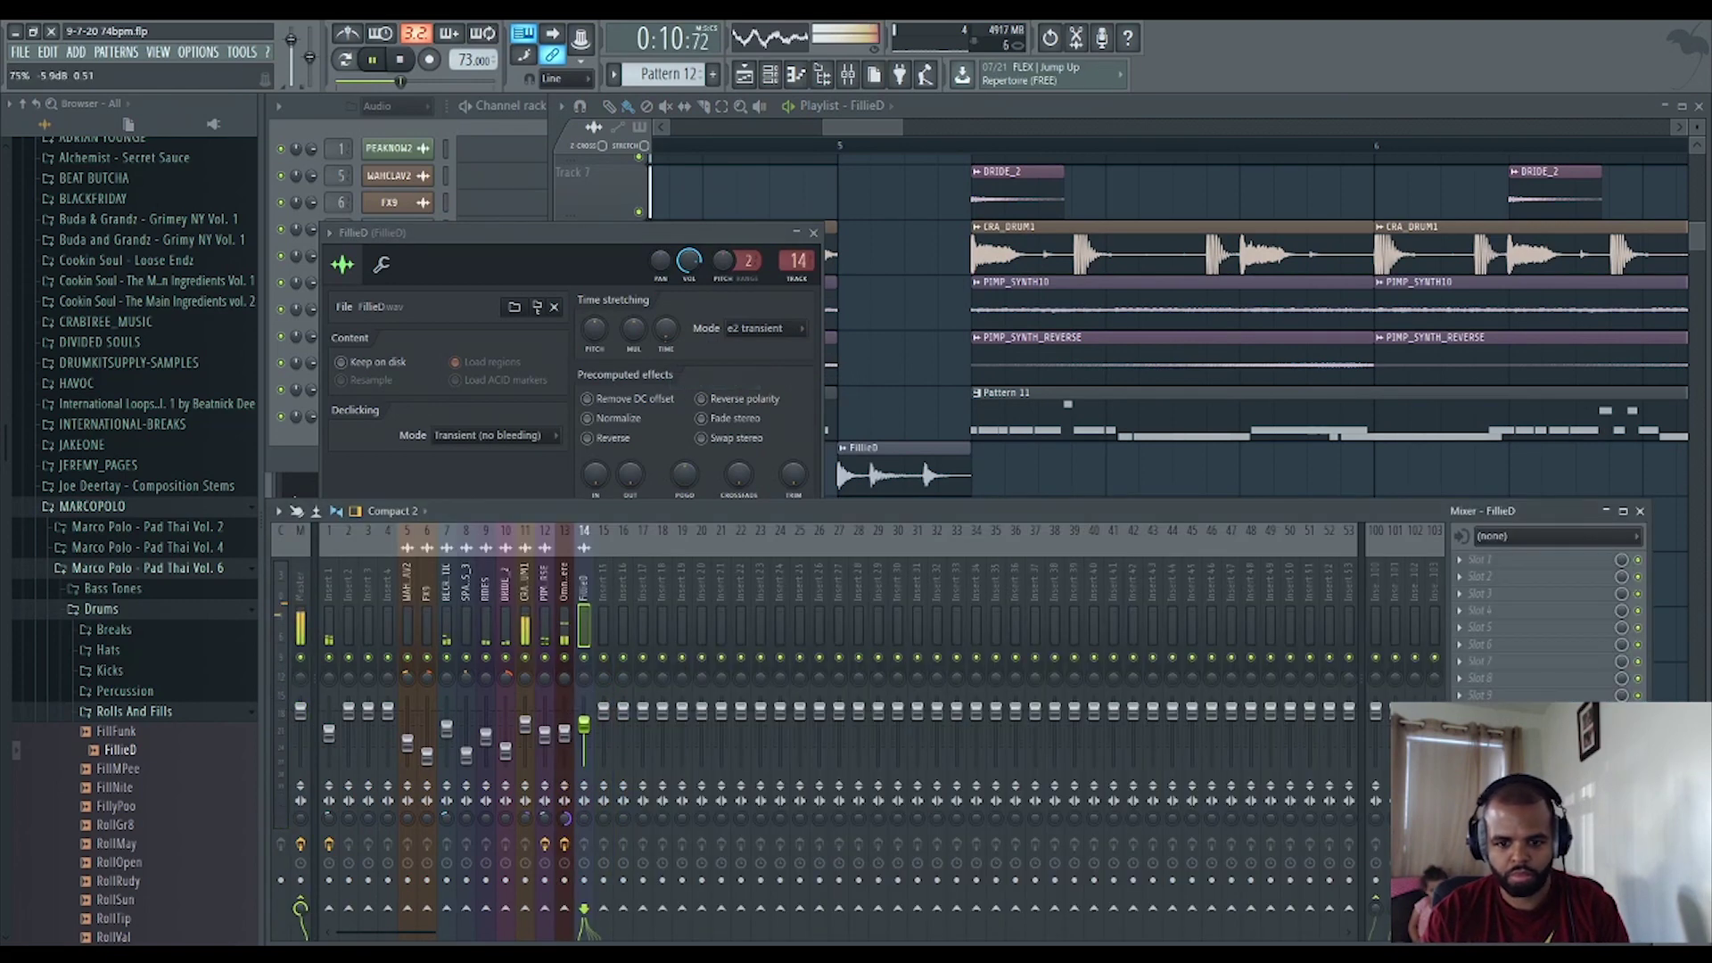
Slice FillieD before its last hit, shift that slice slightly later on track 12 and trim it to end at bar 5's second beat.
left_click(884, 297)
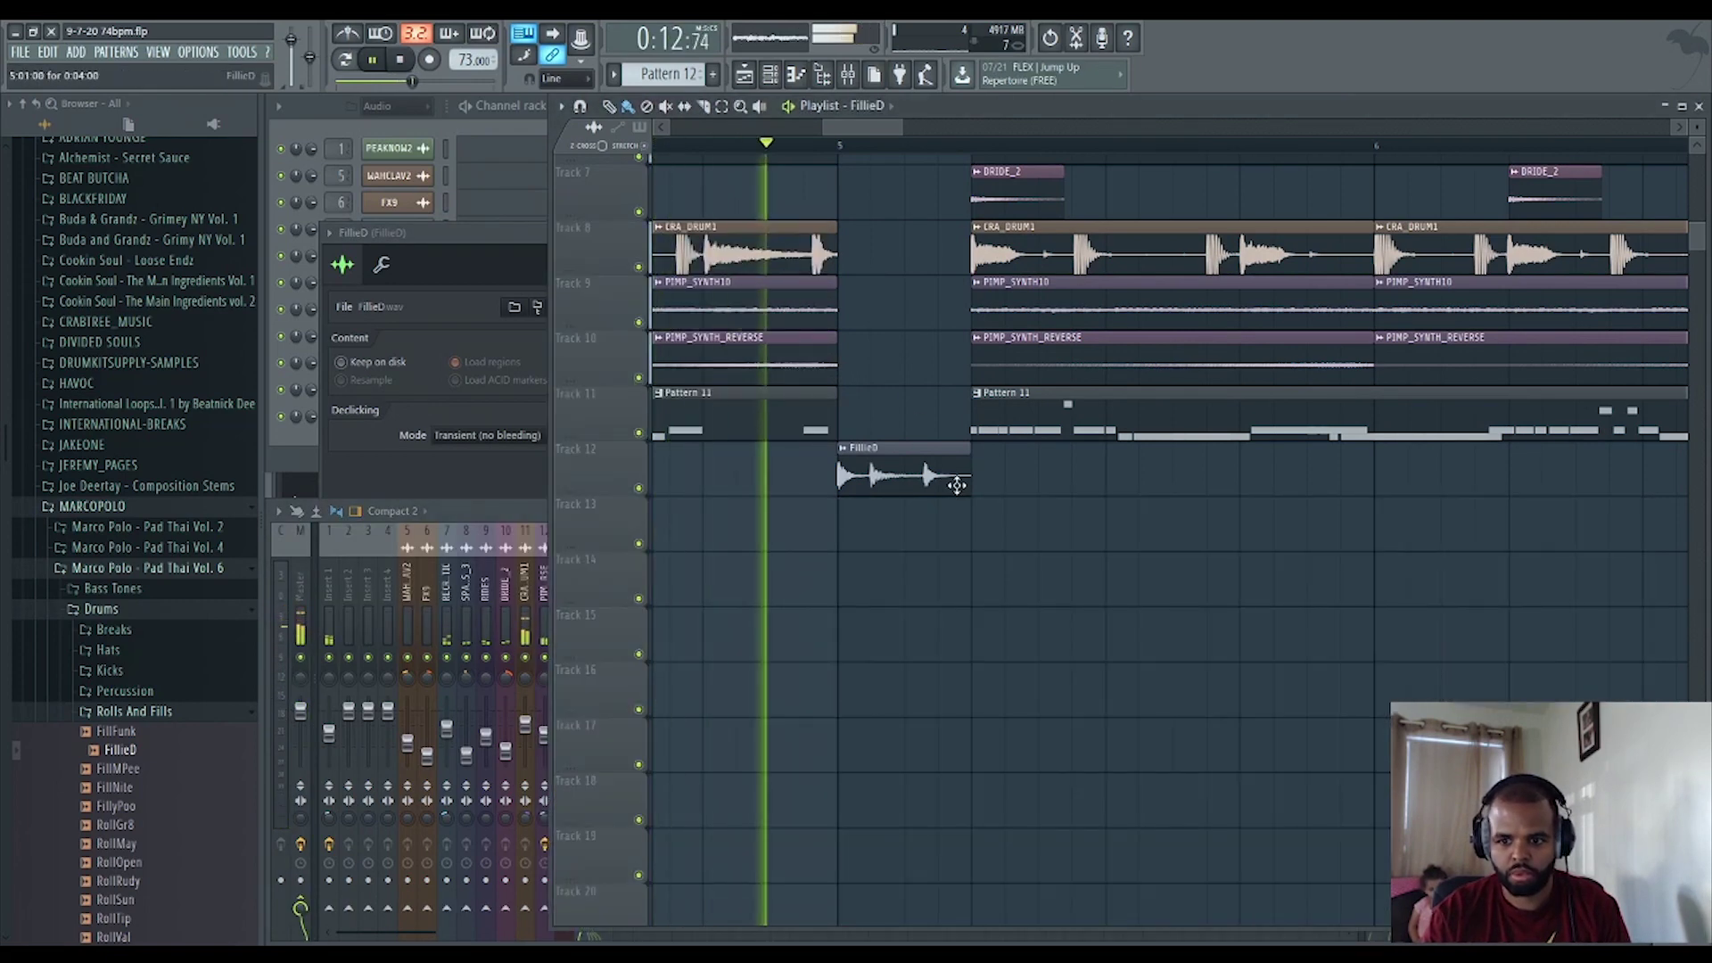
key("space")
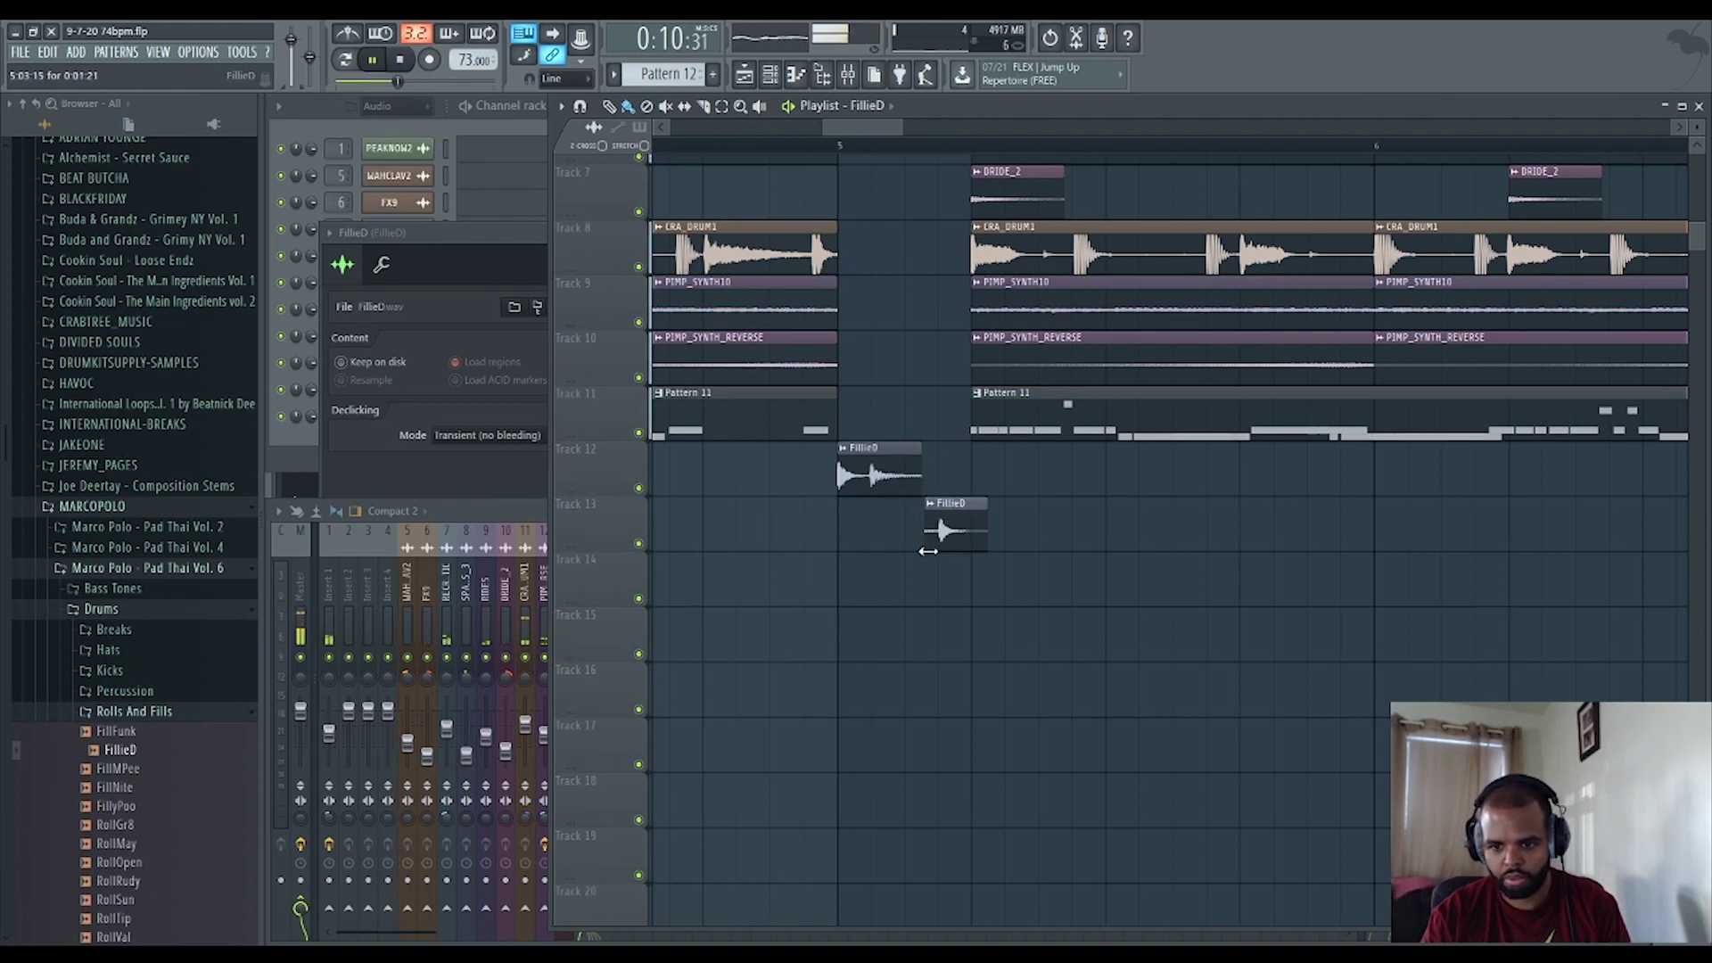
left_click_drag(985, 468, 970, 469)
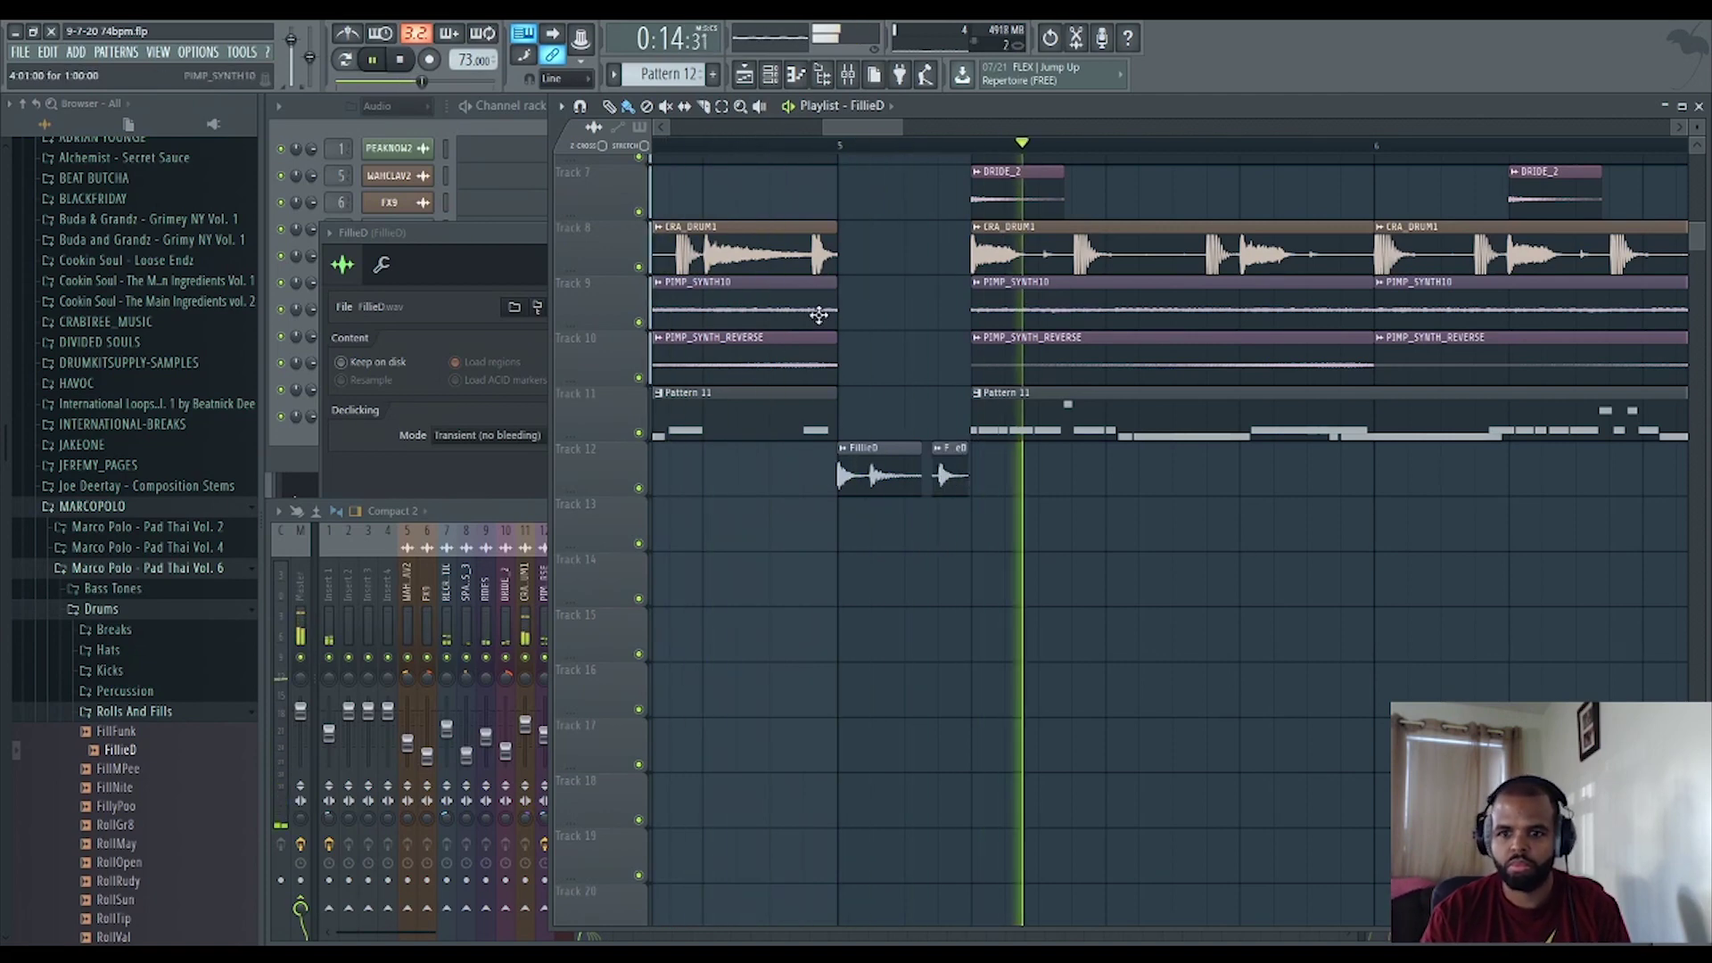
Trim one step off the end of the CRA_DRUM1 clip before bar 5 and play back the transition.
key("space")
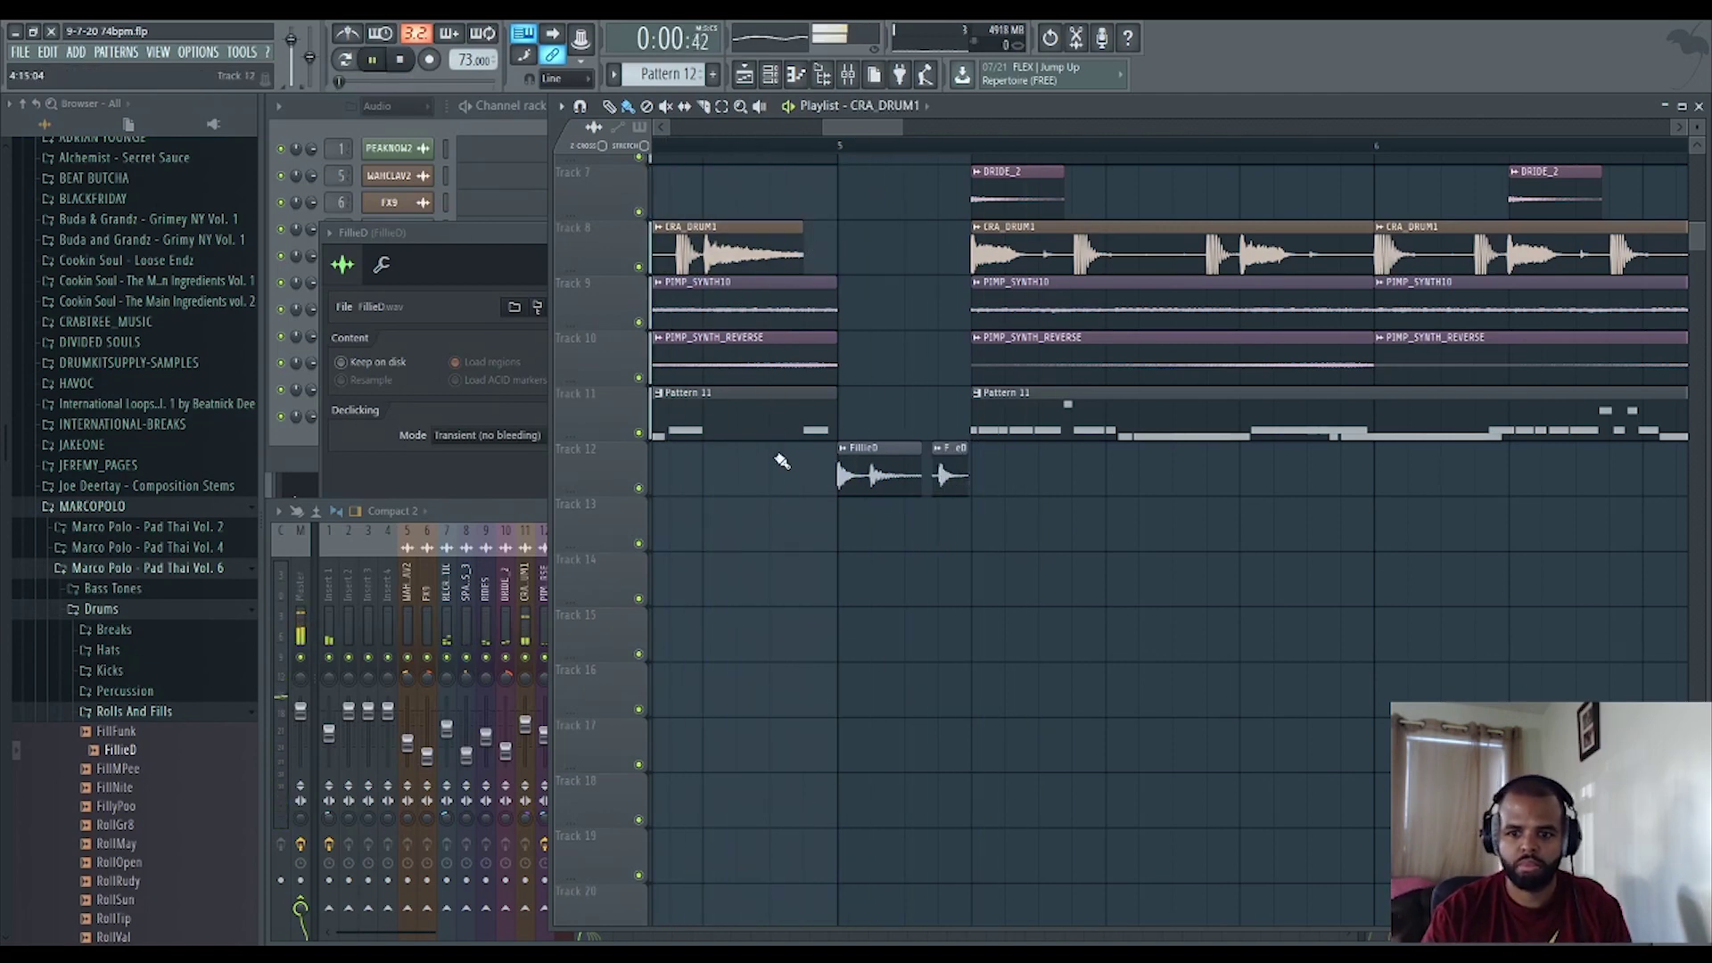
scroll(777, 470, "up", 6)
scroll(785, 195, "down", 2)
left_click(674, 147)
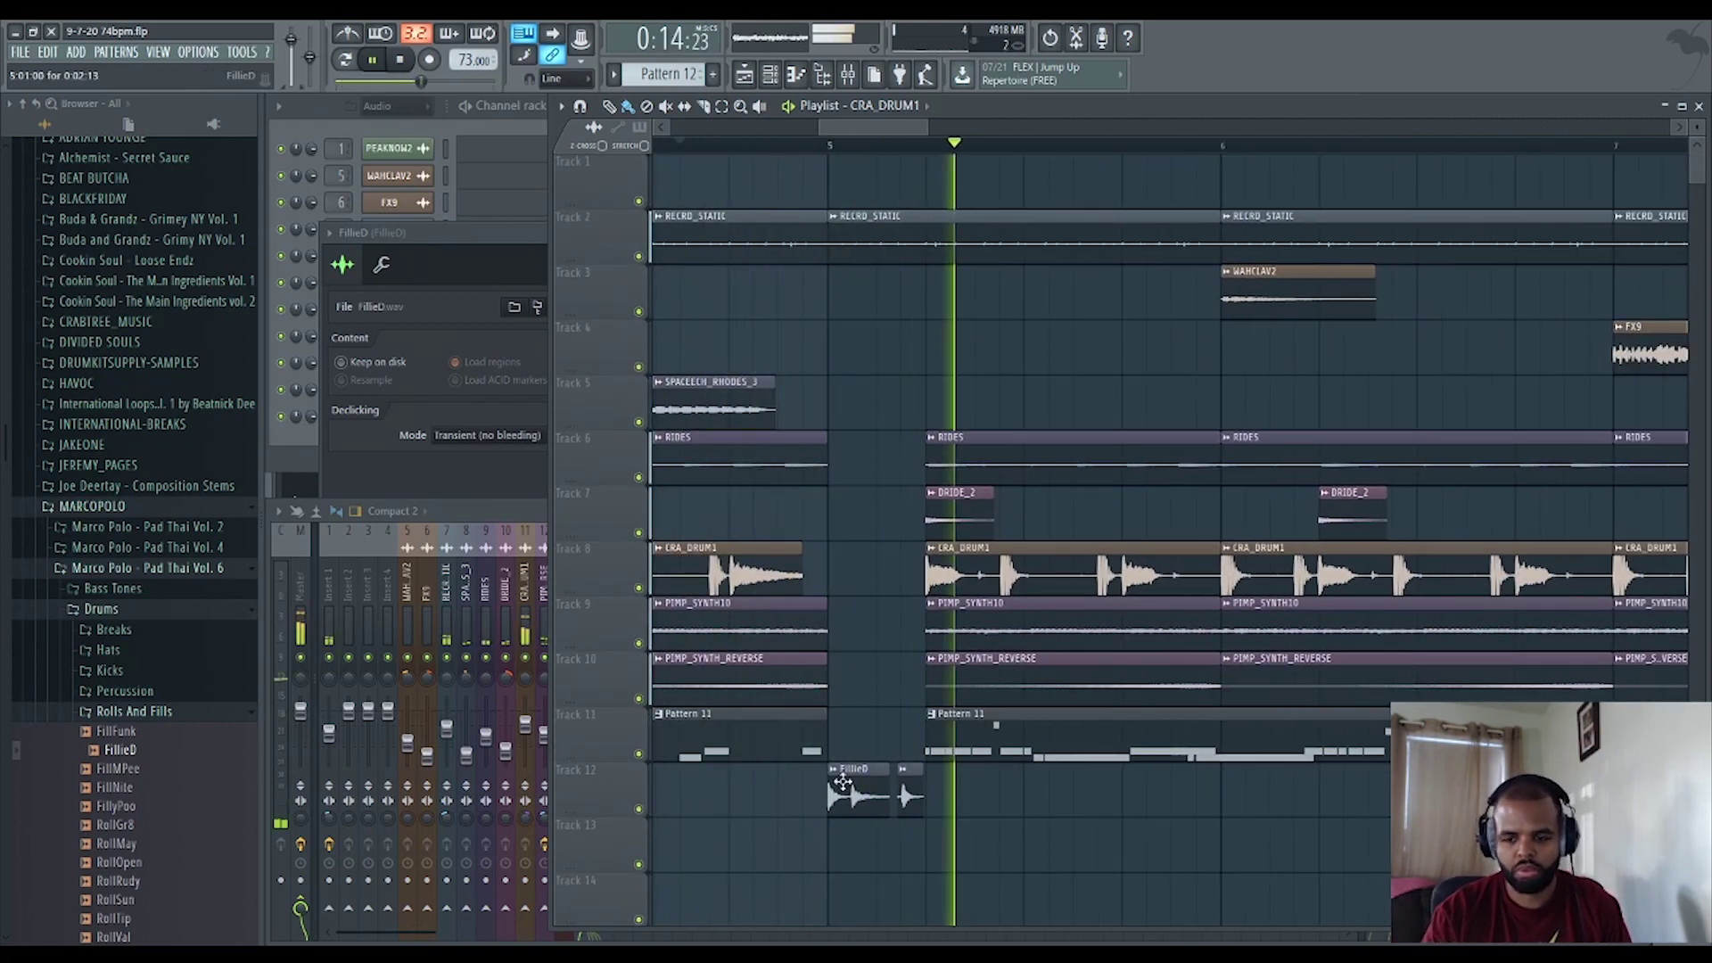
Select both FillieD slices, replay the transition into bar 5 and mute track 12.
scroll(842, 783, "down", 3)
key("space")
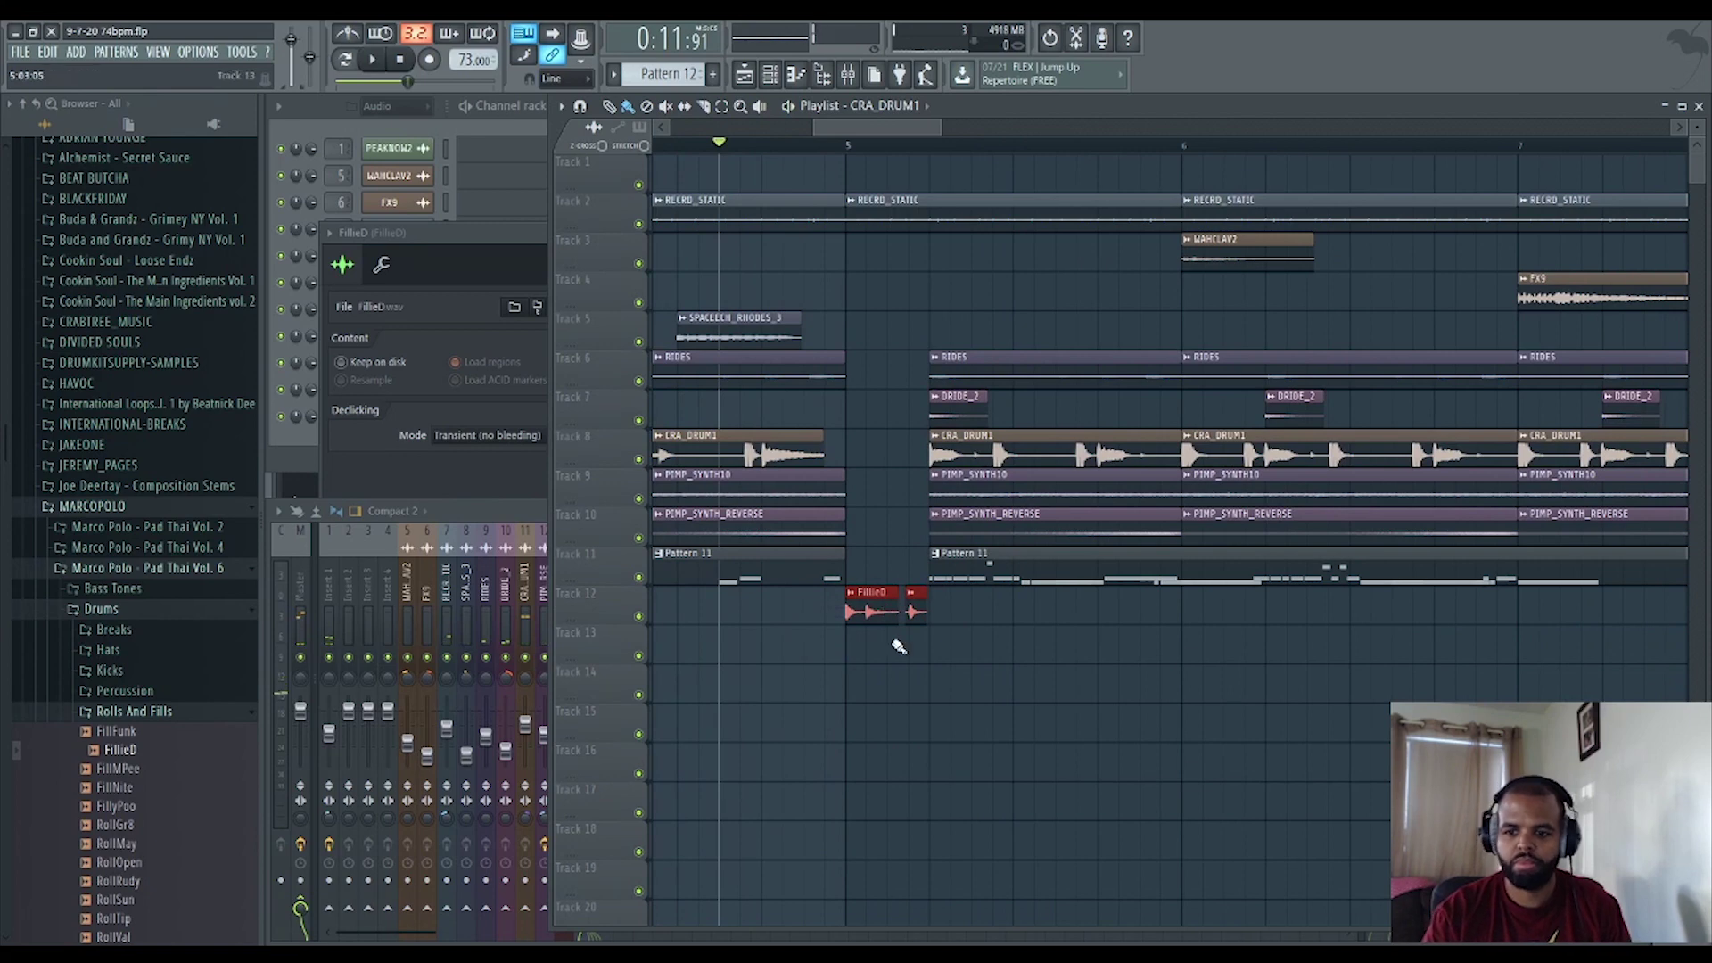
scroll(899, 647, "down", 4)
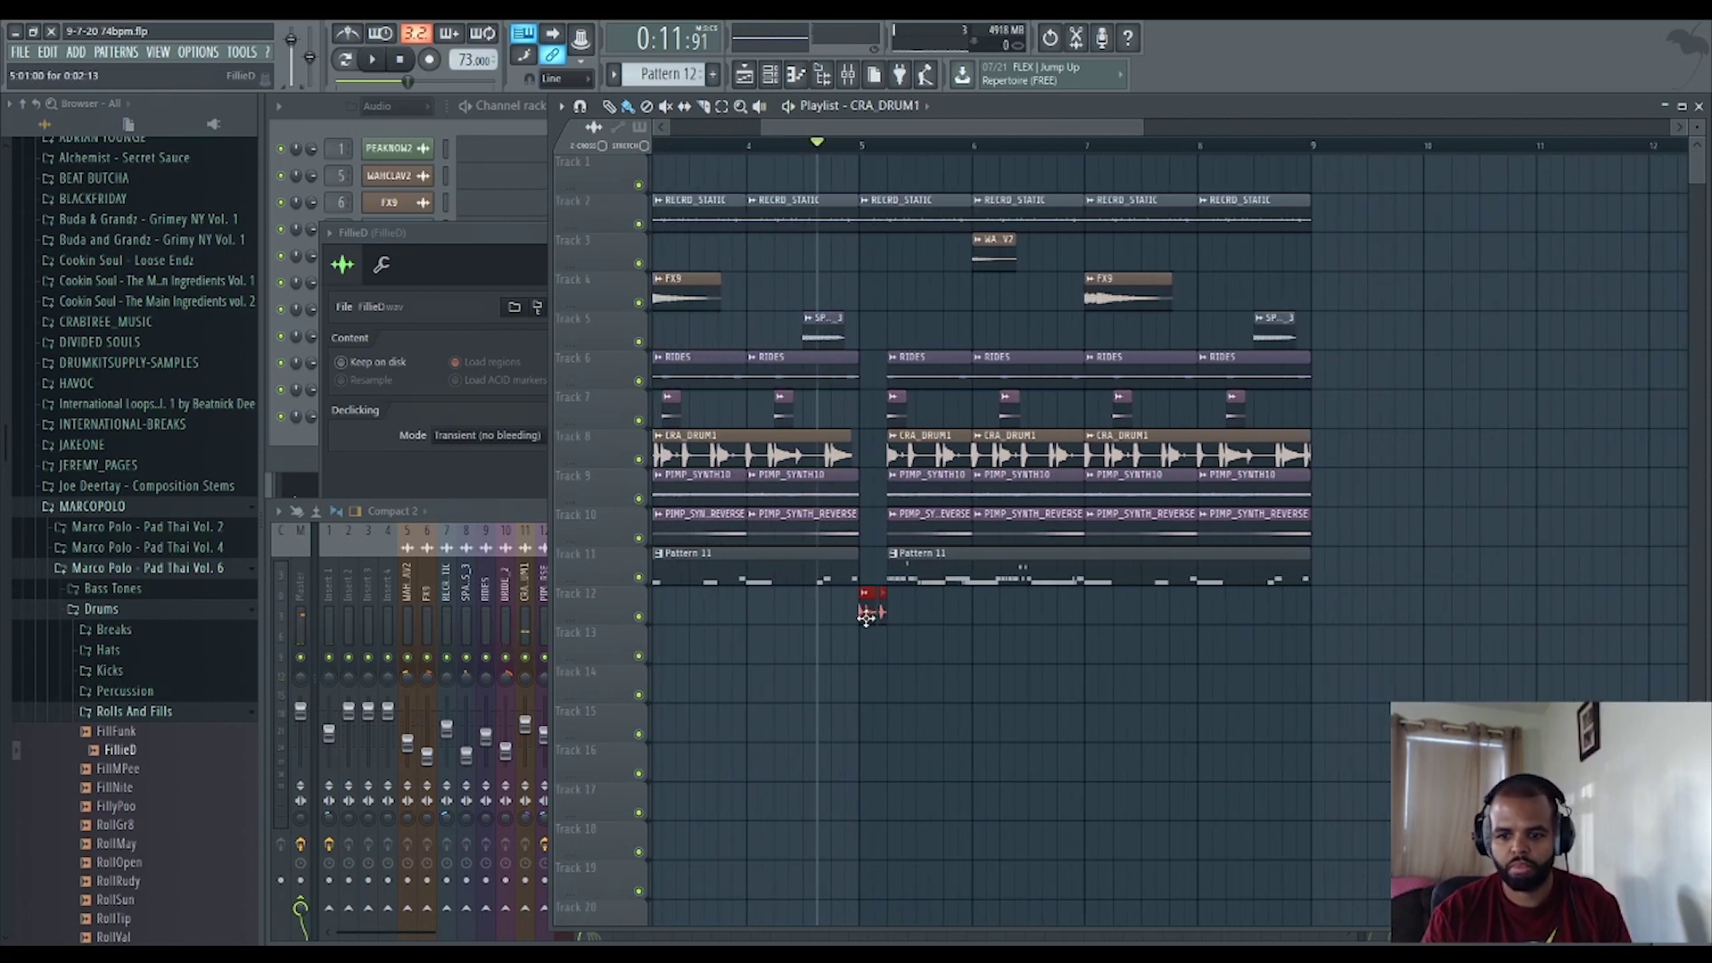
key("space")
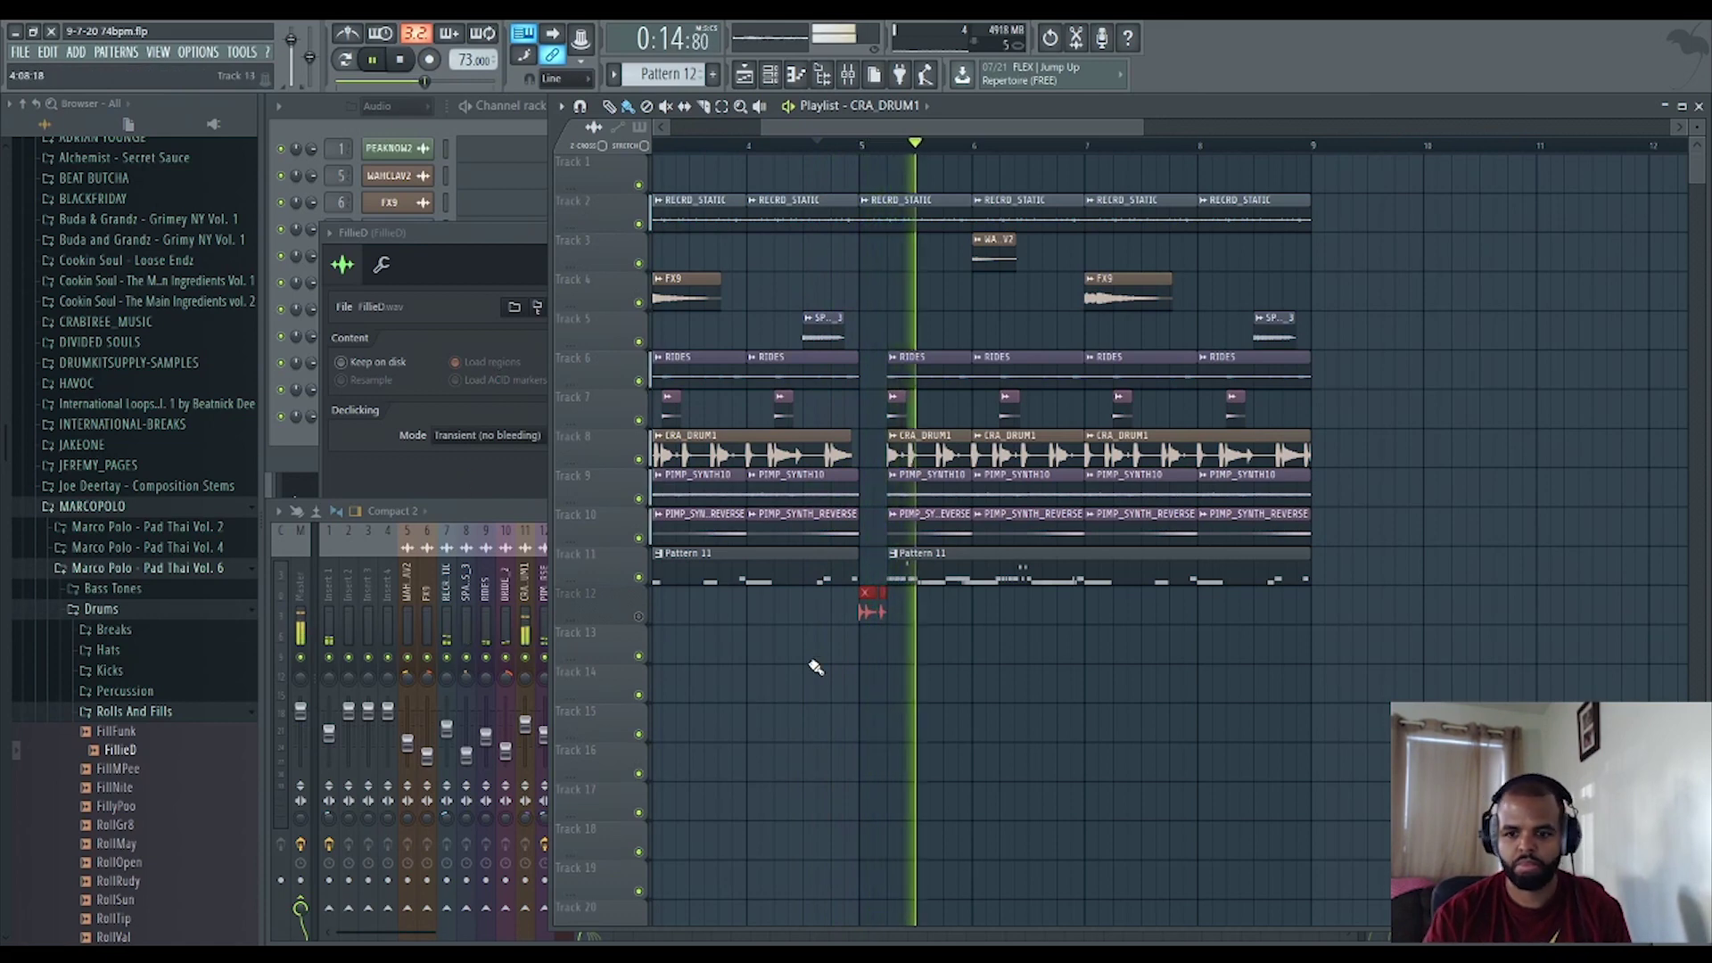
scroll(865, 687, "down", 4)
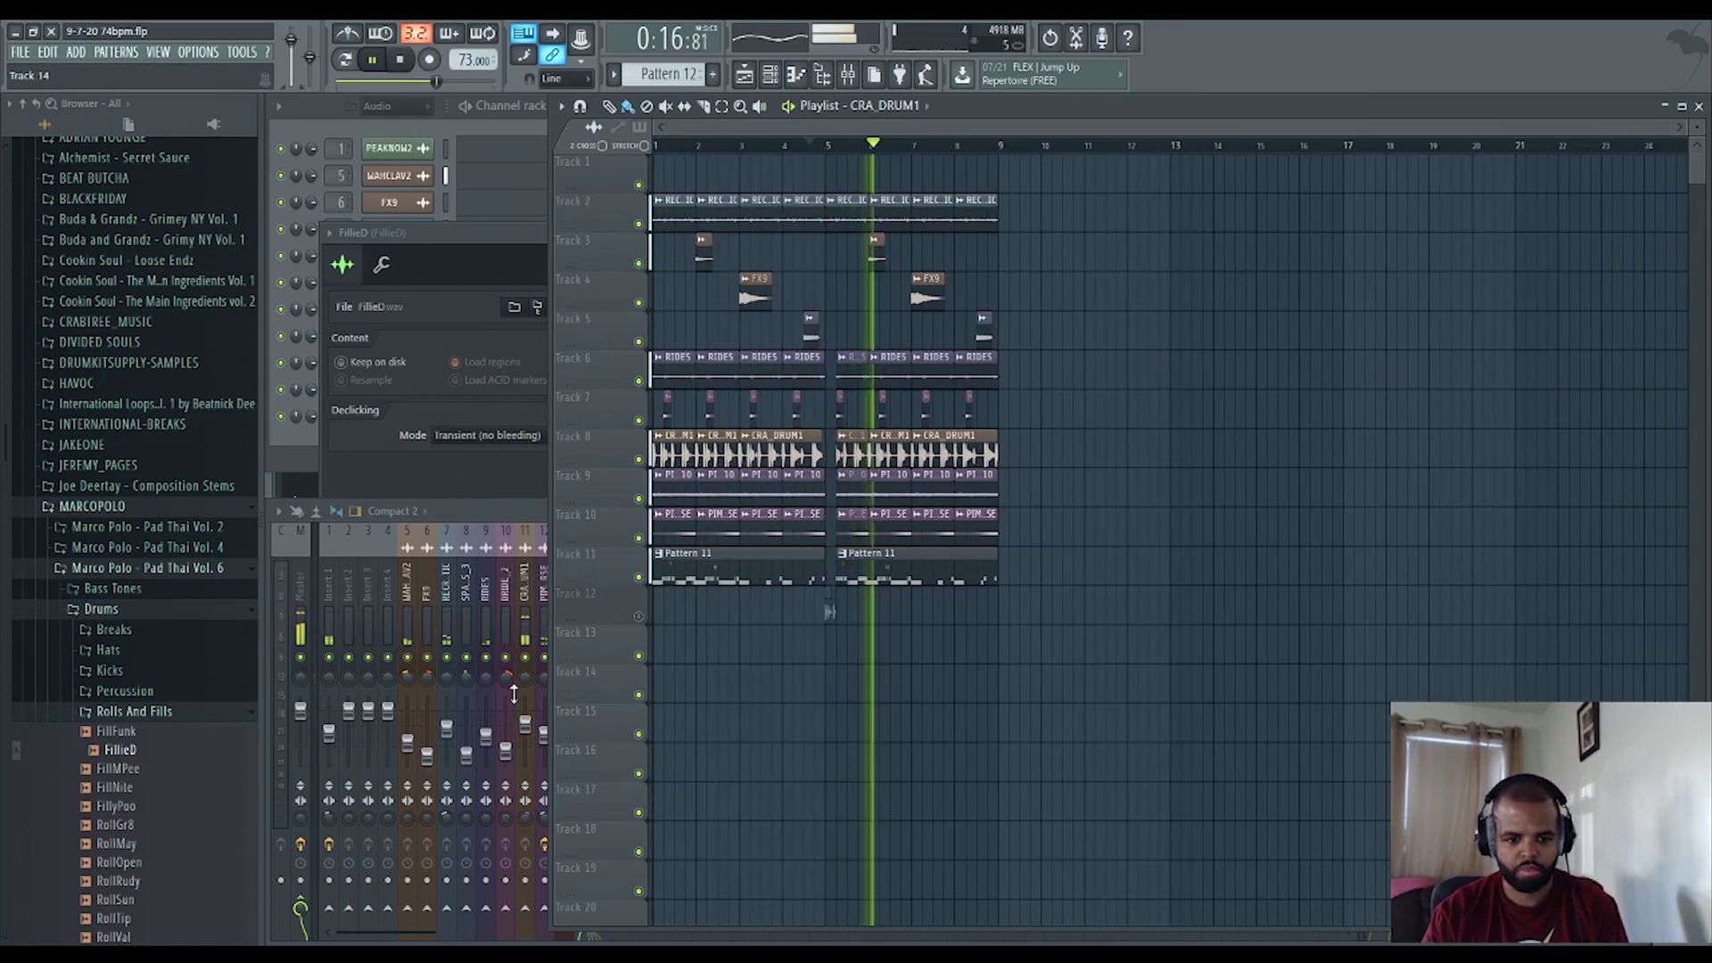
Place the Crashslow sample from the Percussion folder on track 13 at bar 5's second beat and open its channel settings.
left_click(130, 713)
left_click(125, 692)
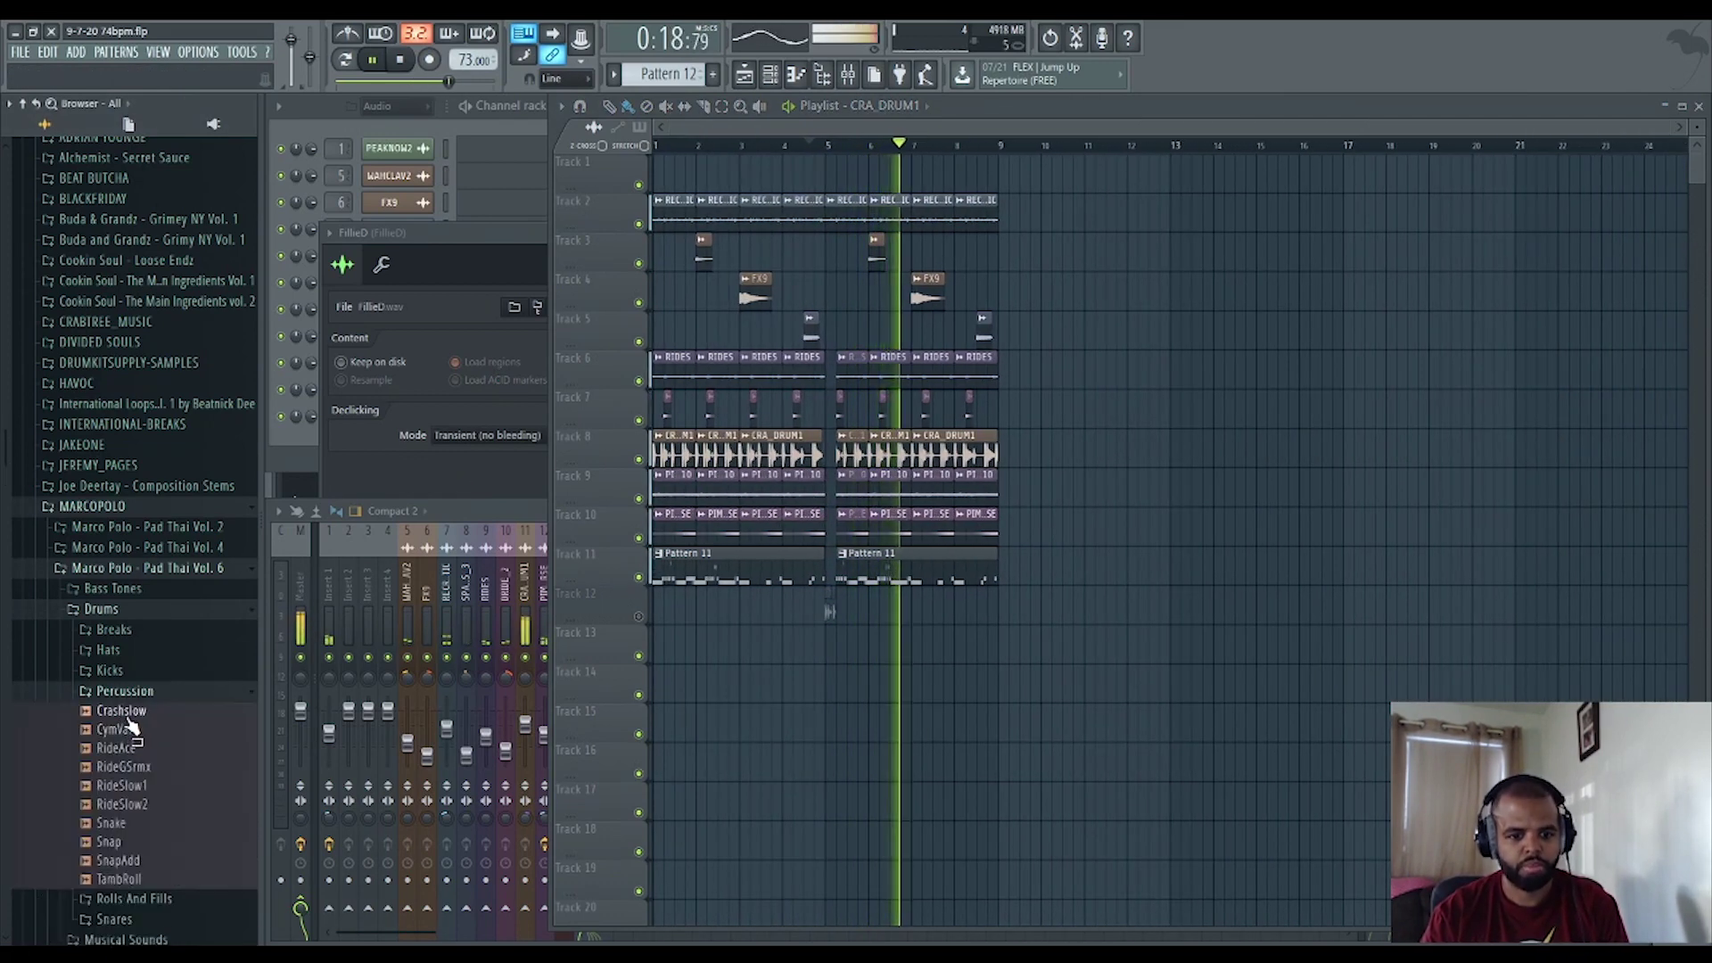
left_click_drag(128, 713, 836, 649)
left_click(415, 443)
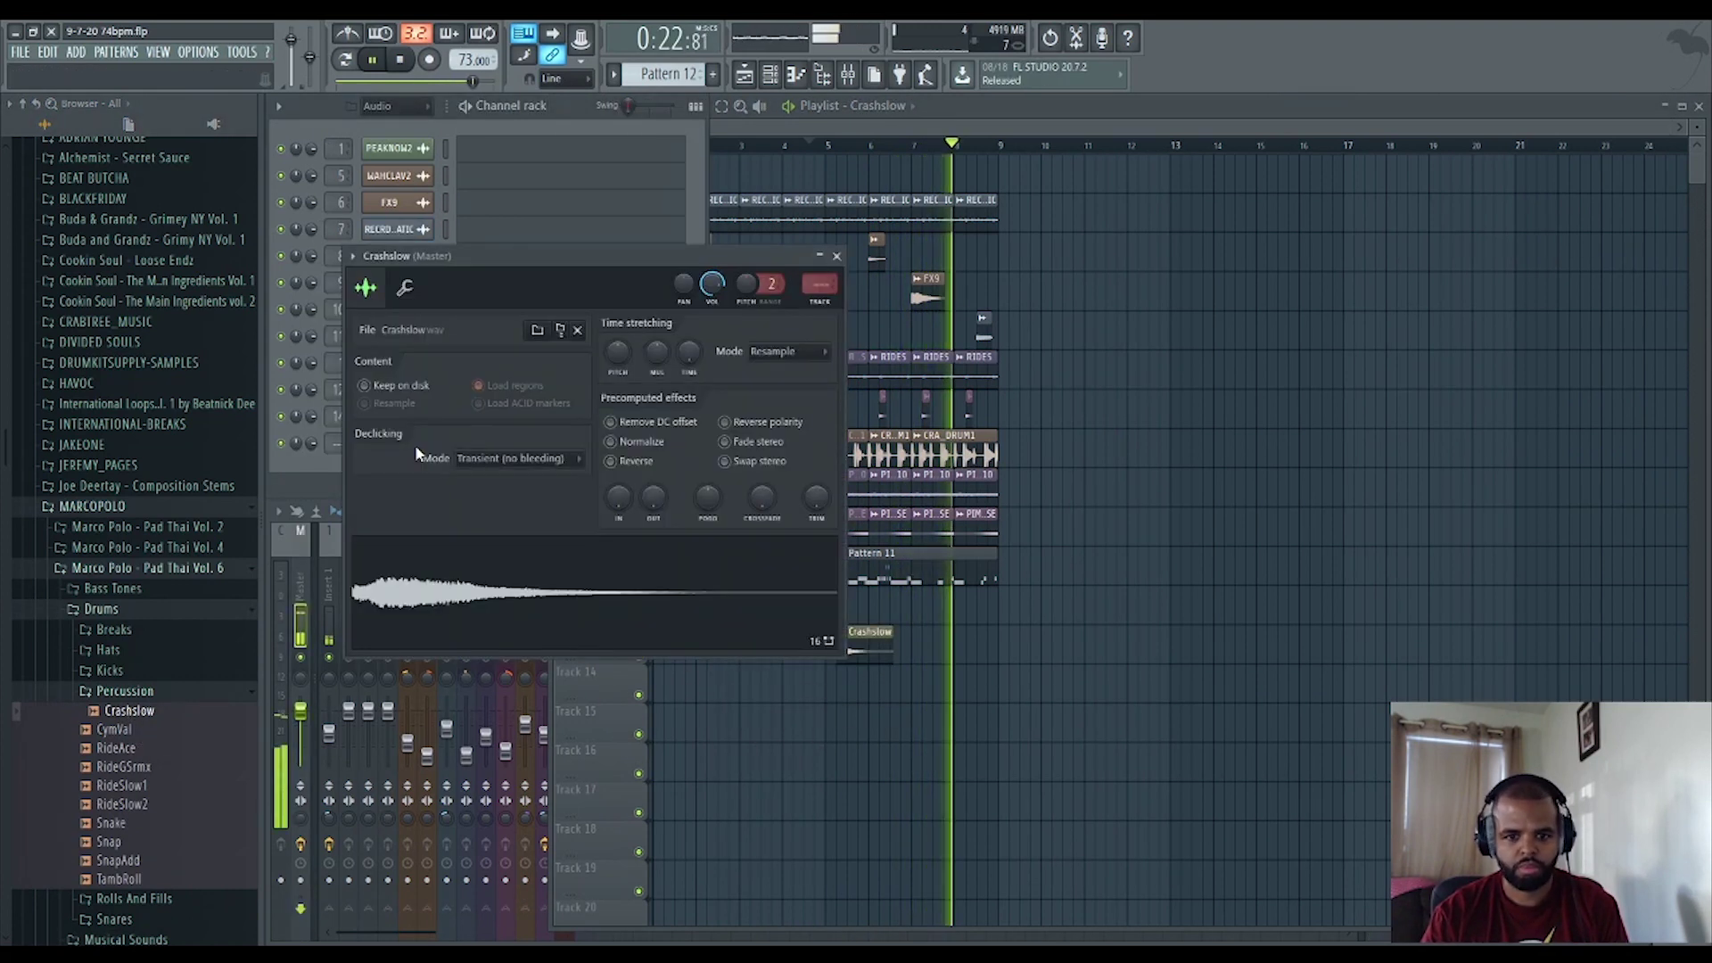
Save a copy of Crashslow as Crashslow_2.wav in the 84FAVS cymbal folder and route the channel to mixer track 15.
right_click(440, 570)
left_click(470, 587)
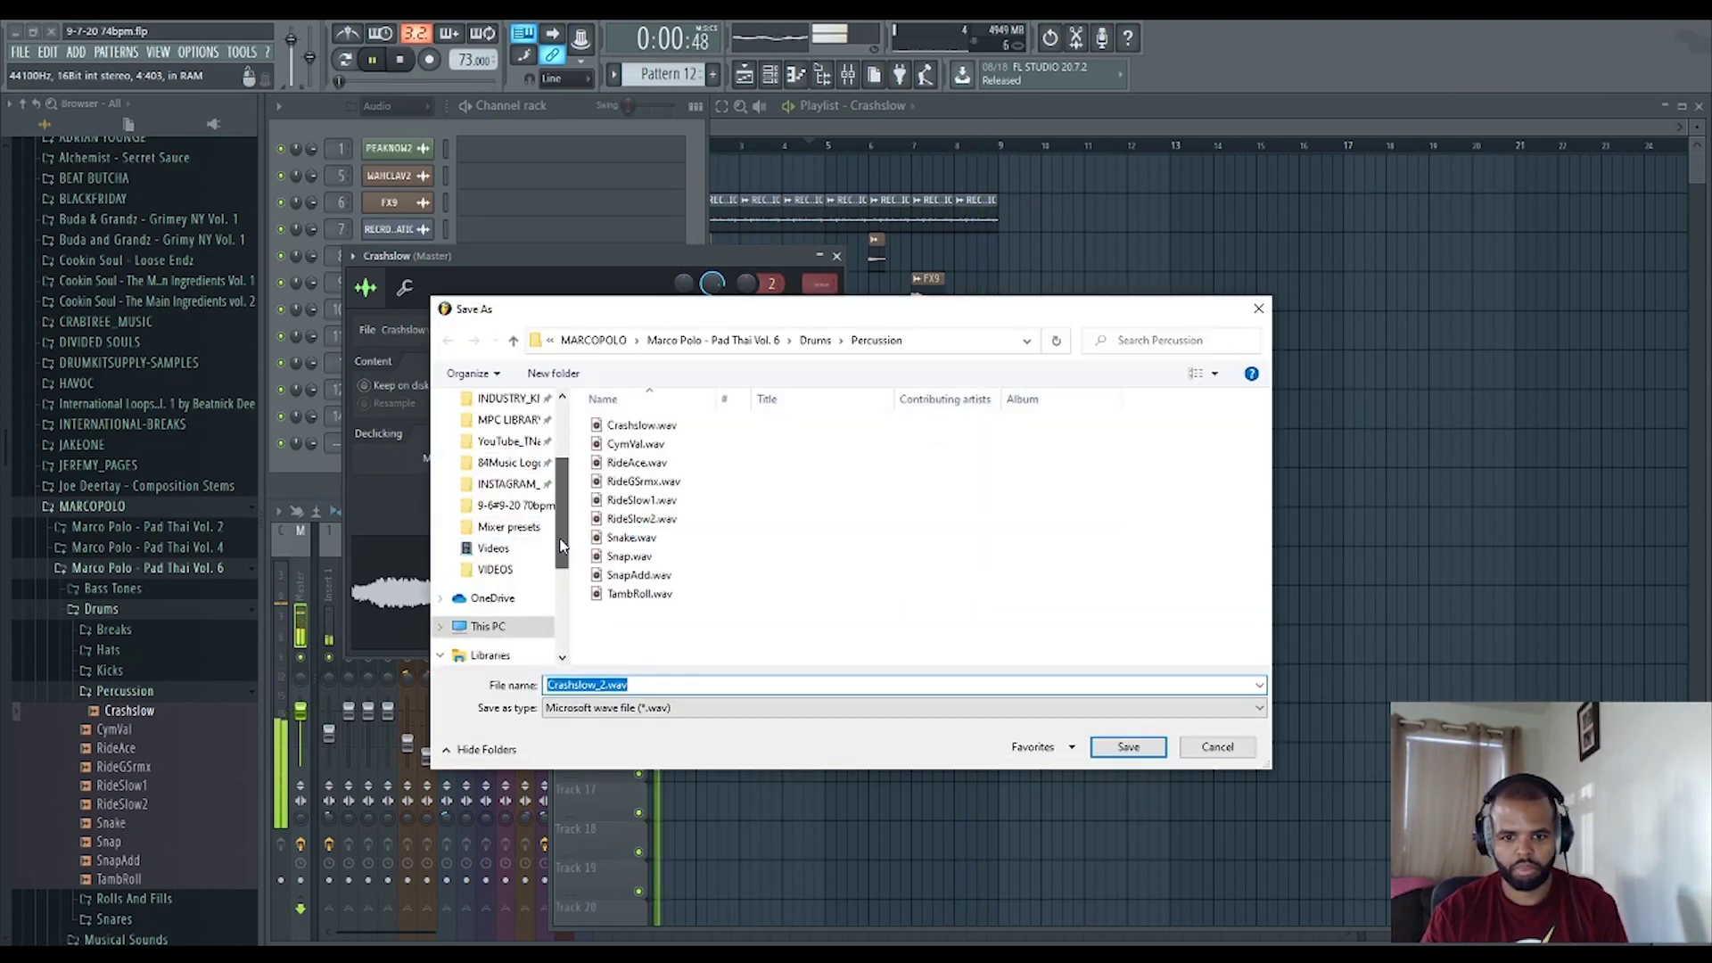
left_click_drag(562, 545, 542, 522)
left_click(526, 464)
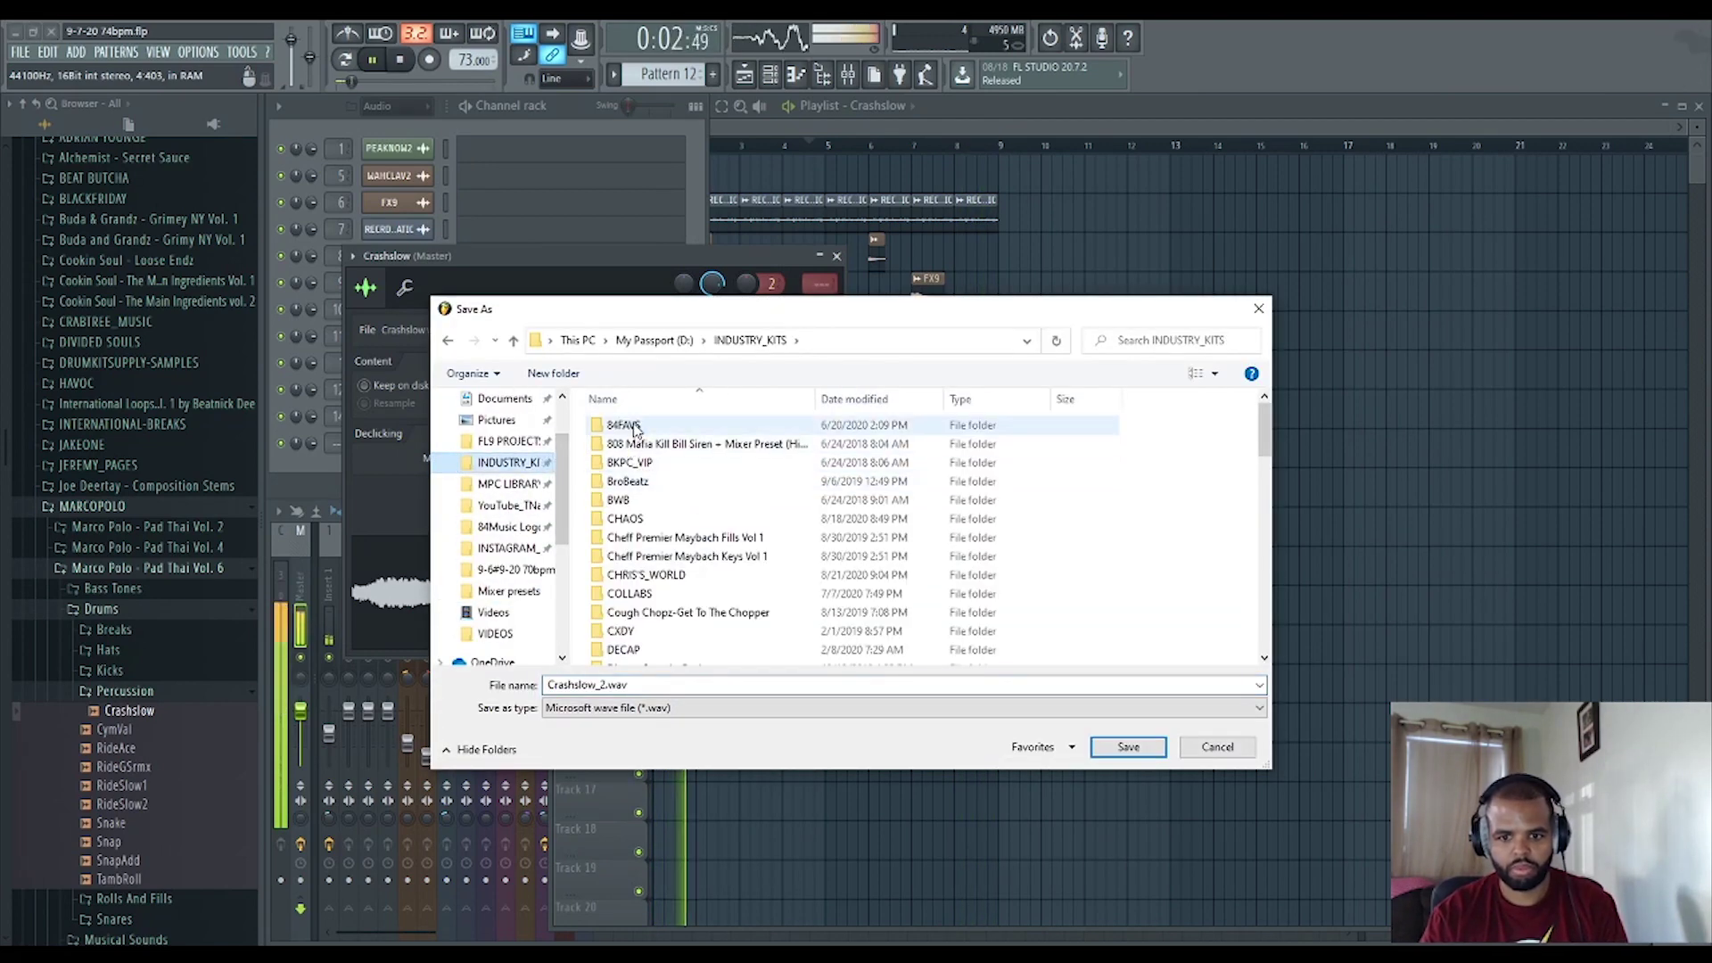
double_click(625, 426)
left_click(634, 483)
key("Return")
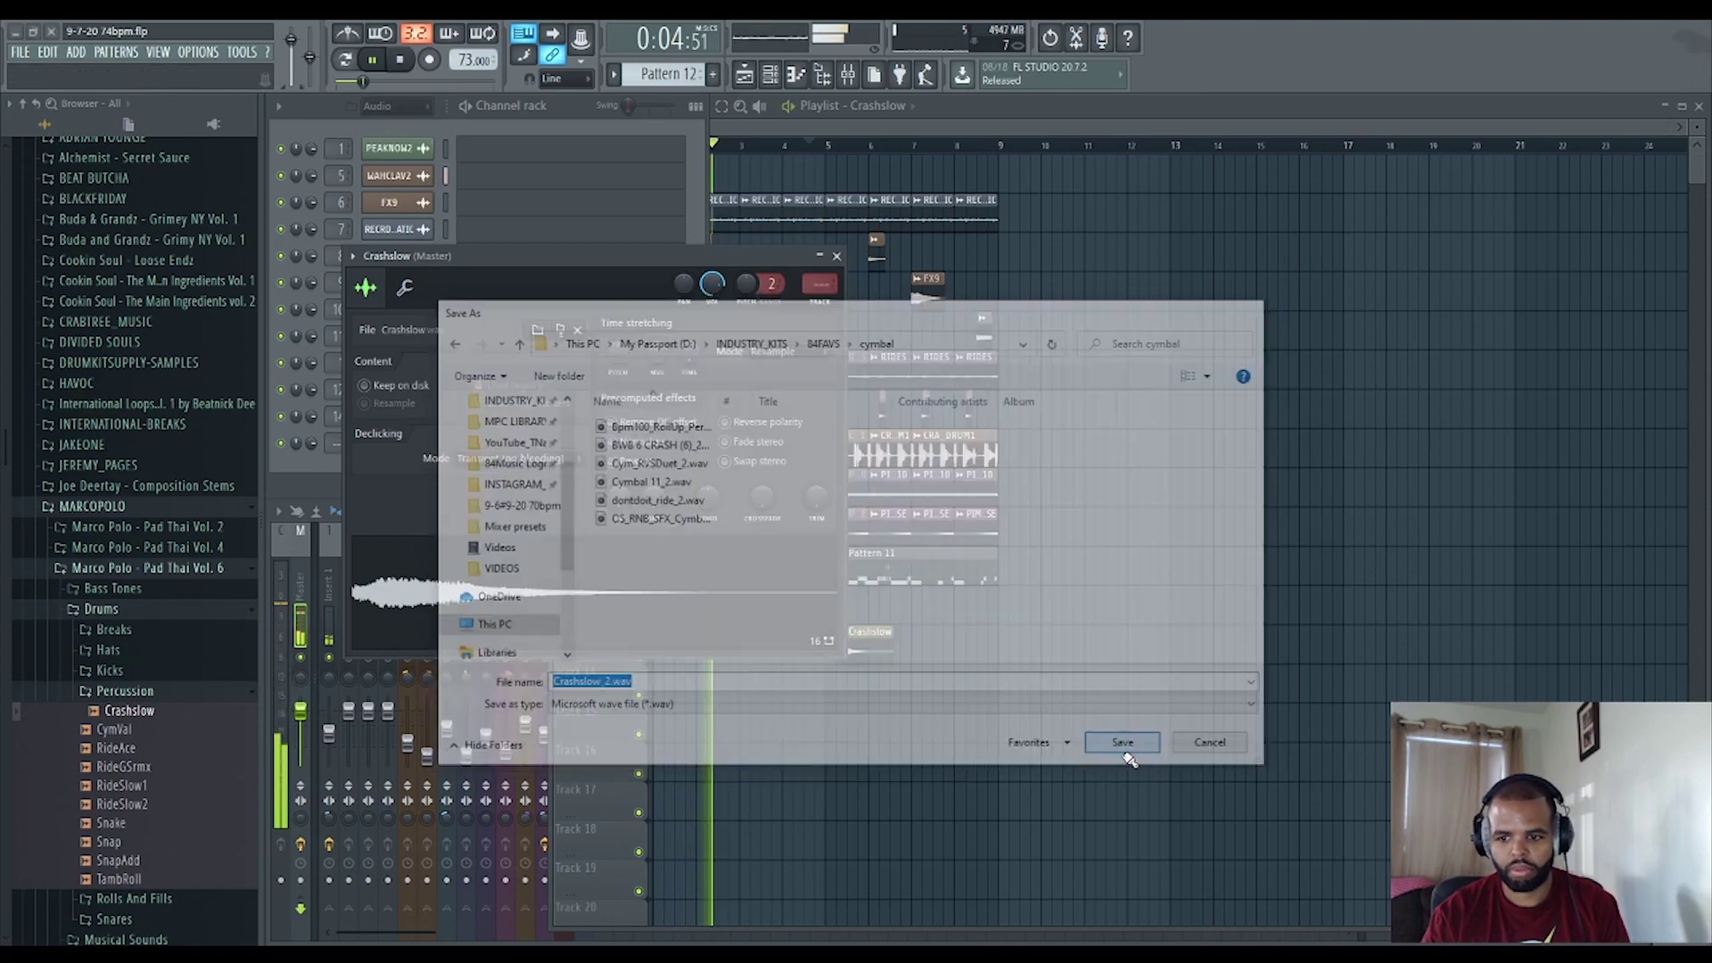
key("ctrl+l")
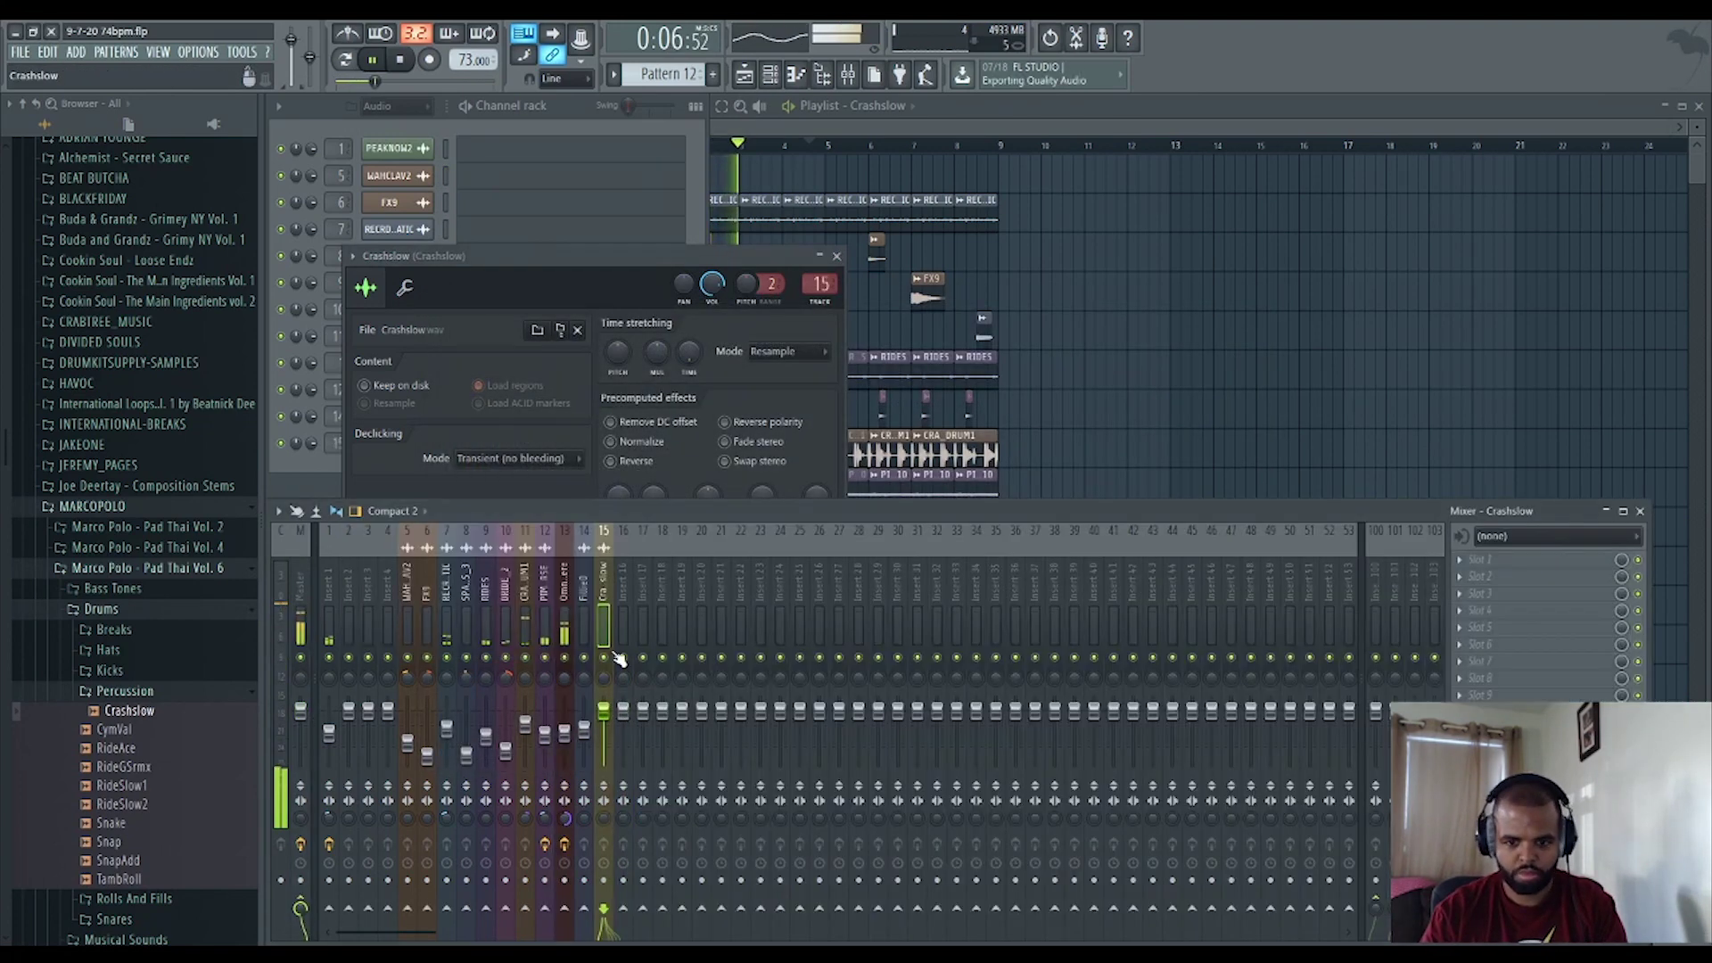
left_click(1220, 385)
Audition the TambRoll, RideAce and CymVal samples from the Percussion folder over the playing loop.
scroll(103, 657, "down", 2)
left_click(125, 767)
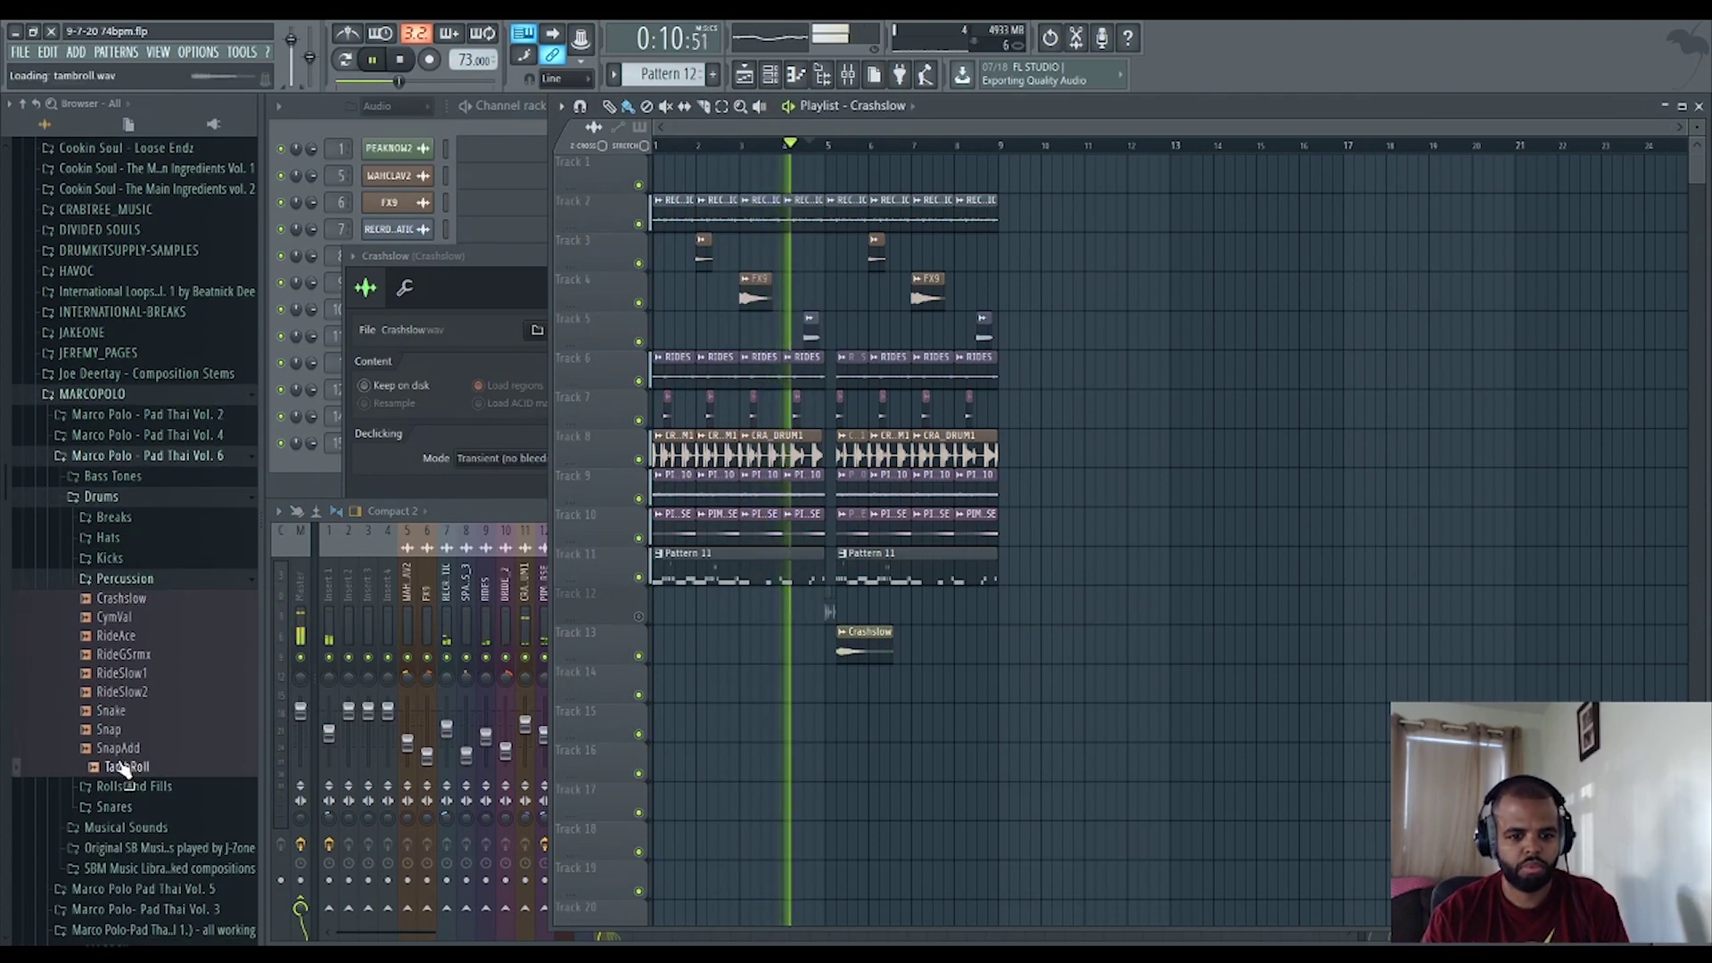
scroll(825, 771, "up", 4)
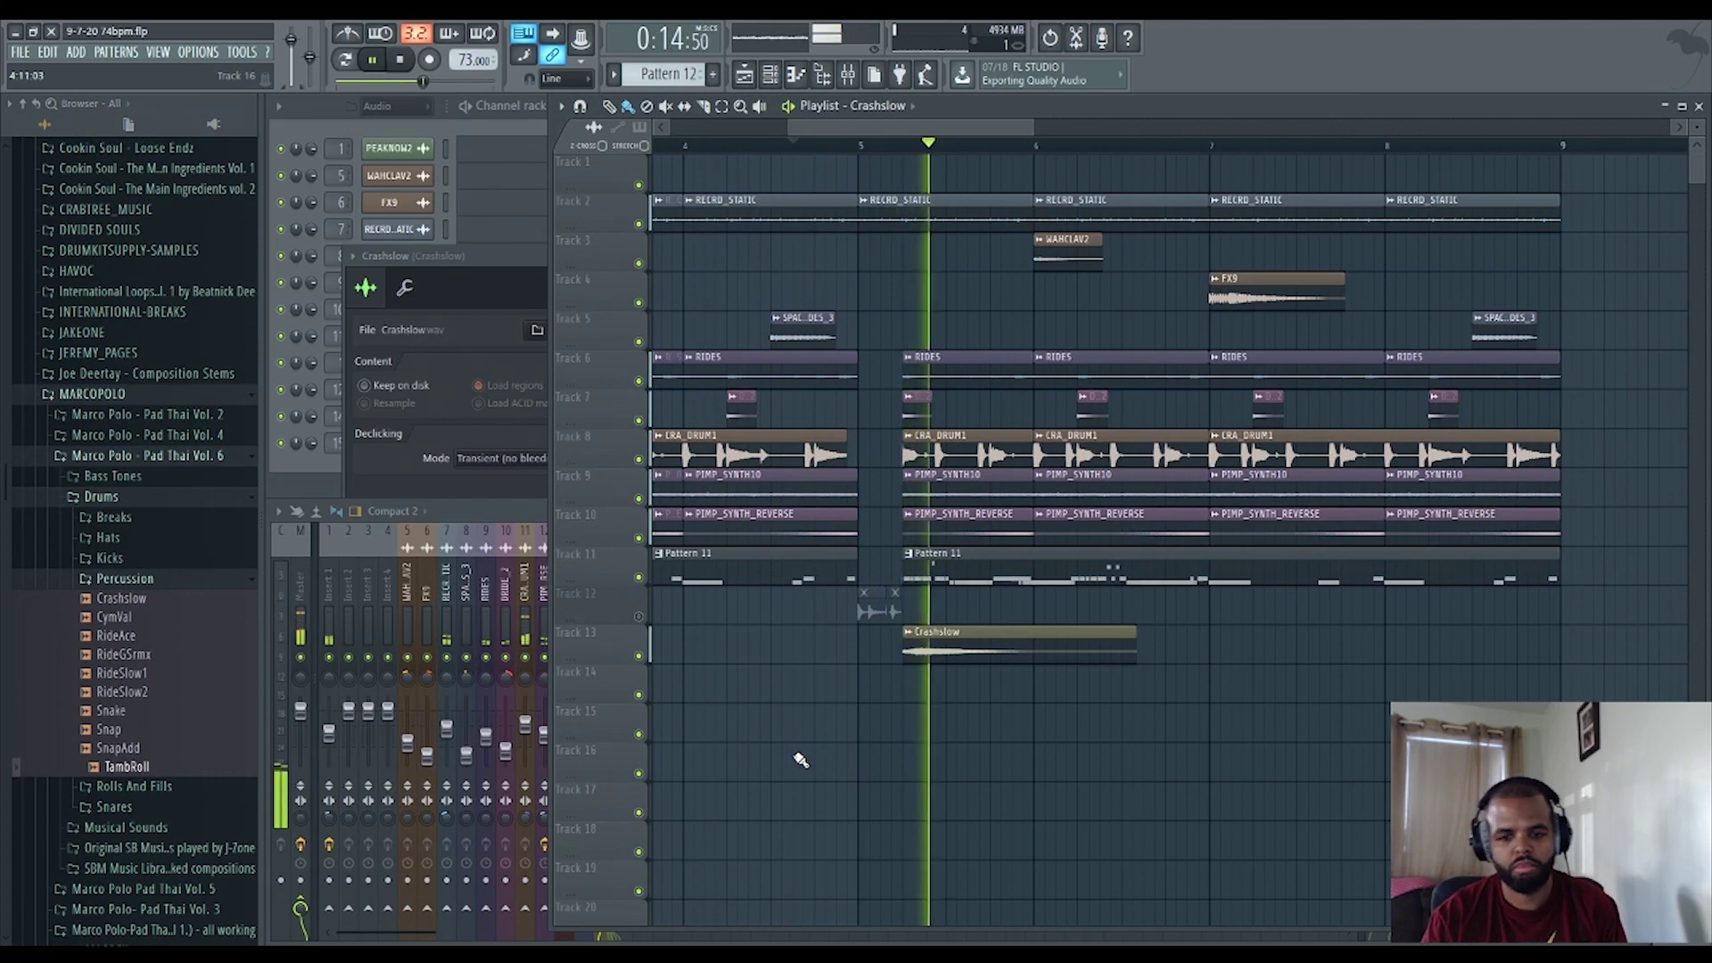
scroll(897, 796, "down", 4)
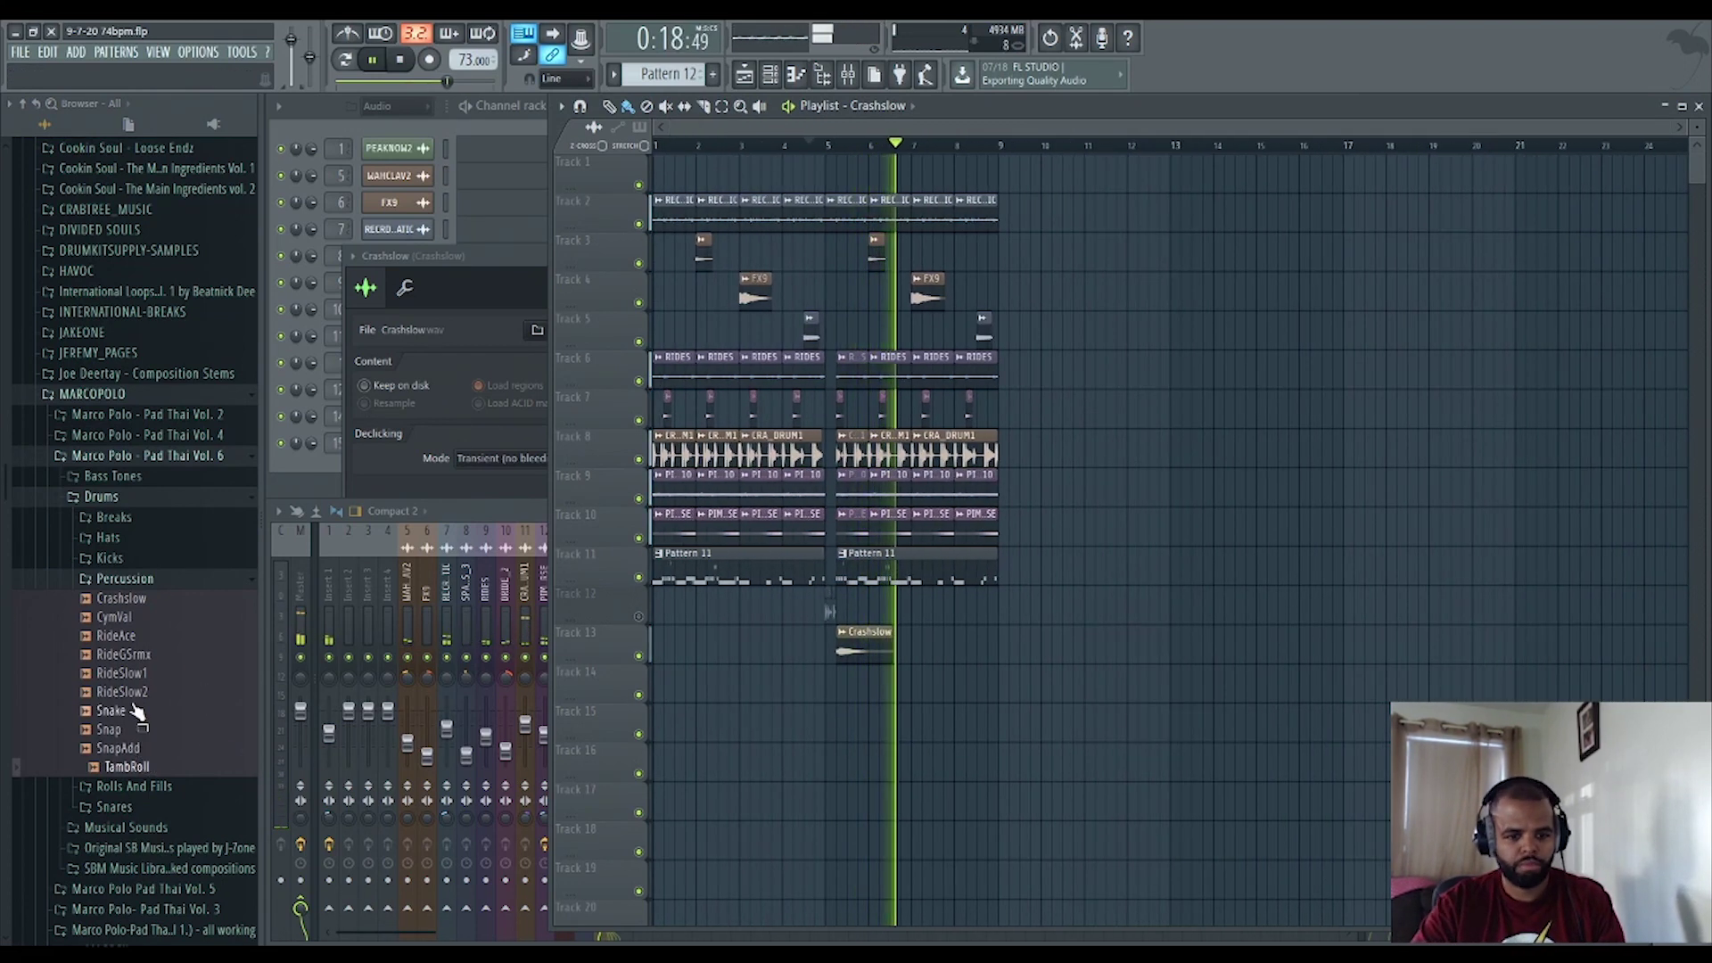
left_click(125, 635)
left_click(140, 618)
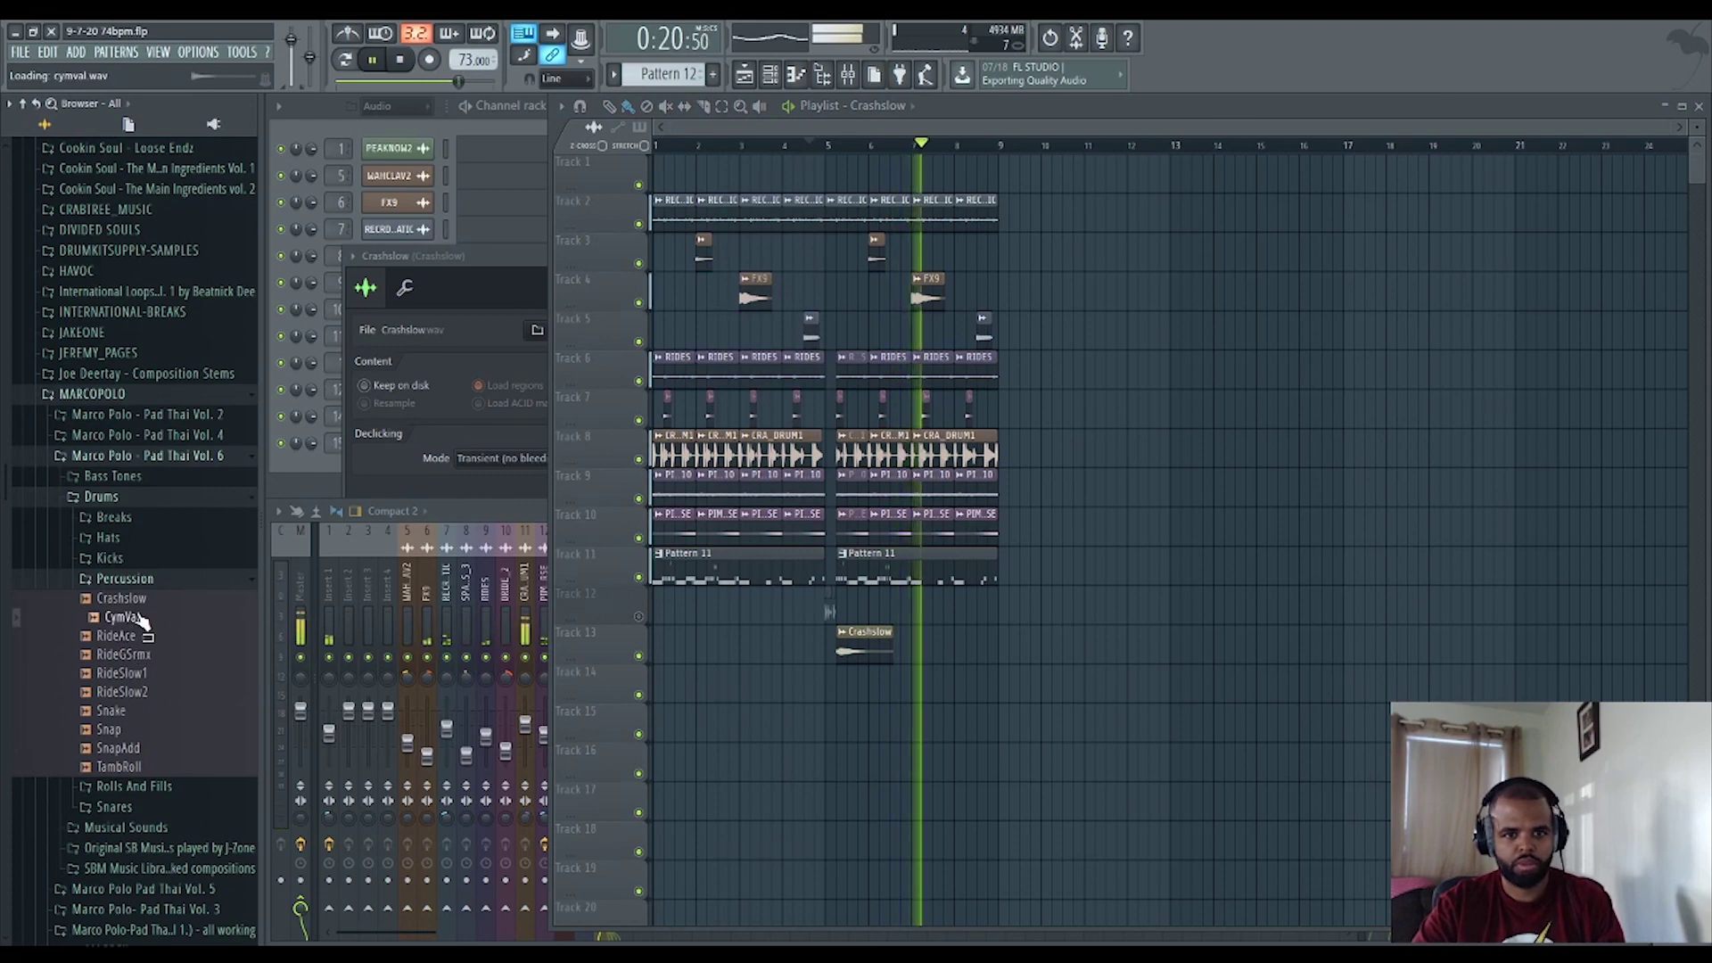
Open the Drum Fills folder of Marco Polo Pad Thai Vol. 5 and audition FillBorn.
left_click(151, 580)
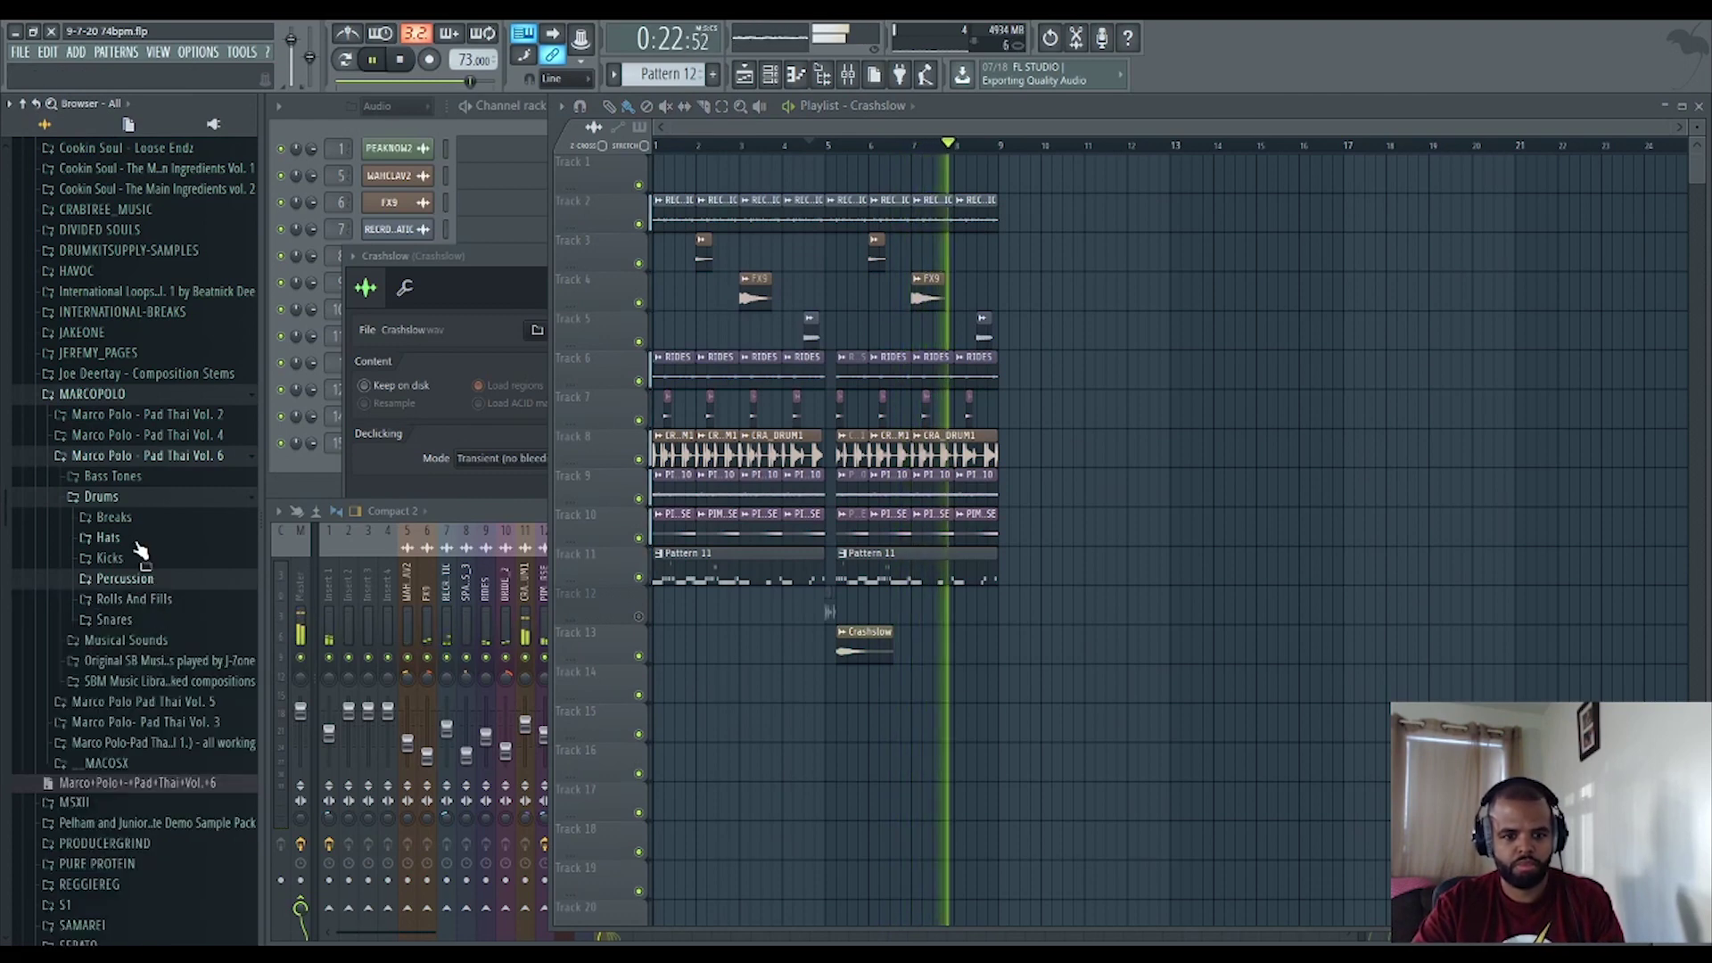
left_click(134, 497)
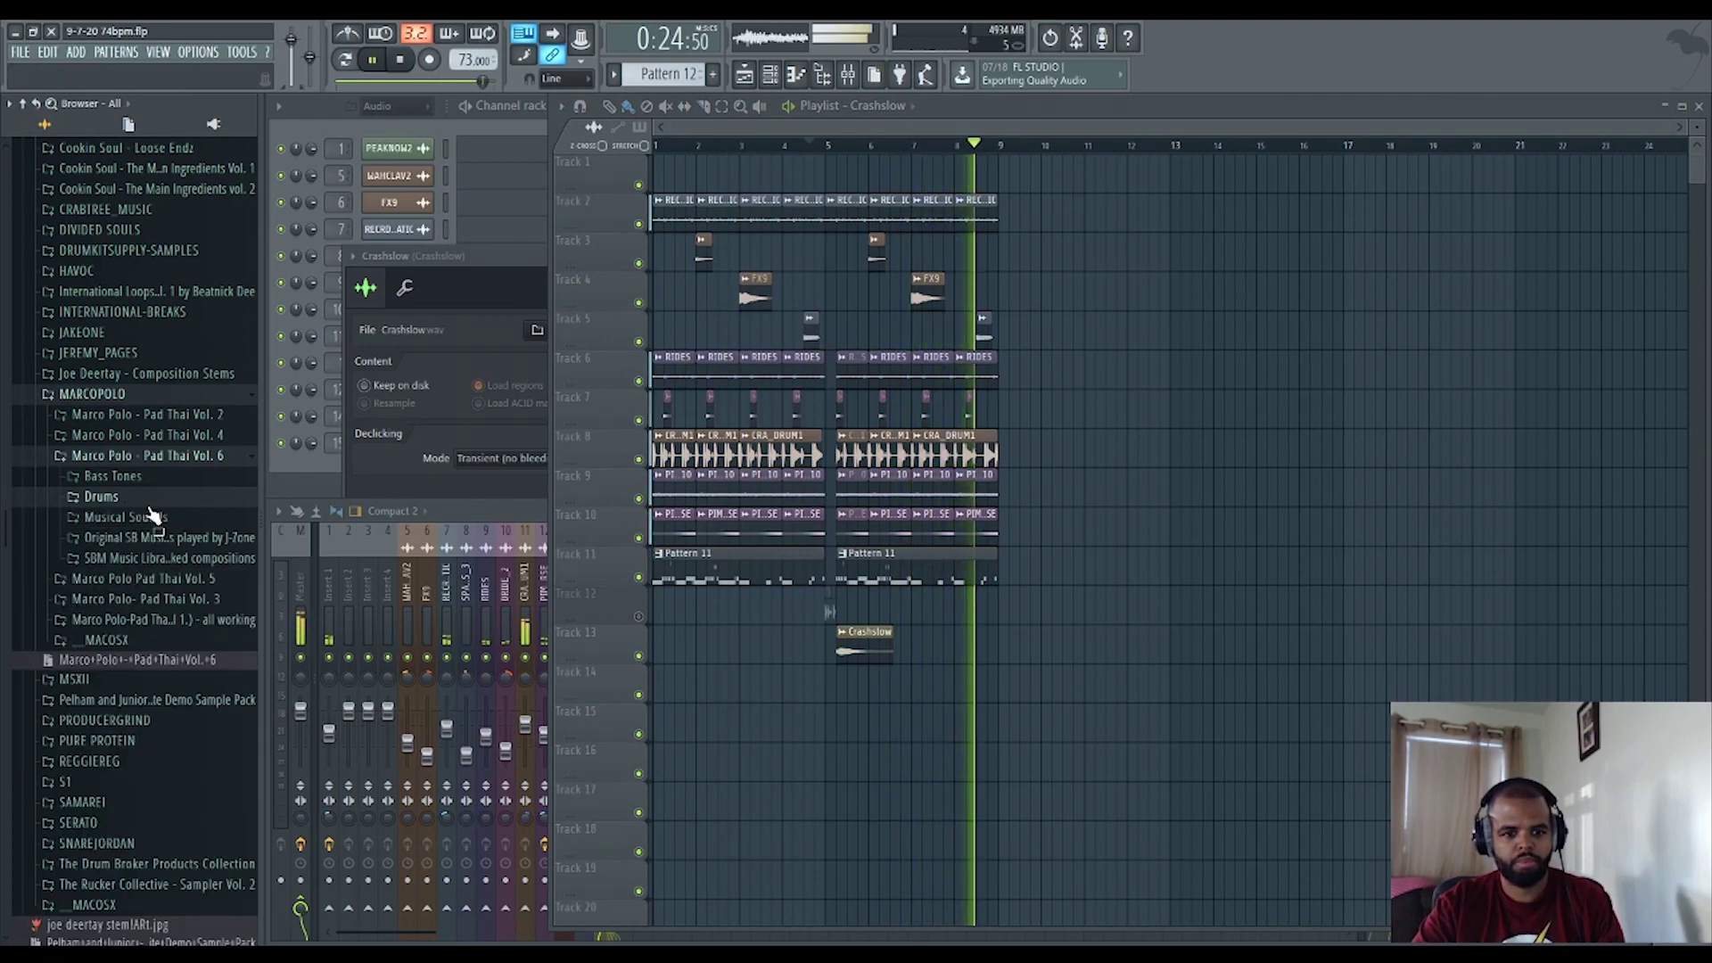
left_click(159, 457)
left_click(161, 476)
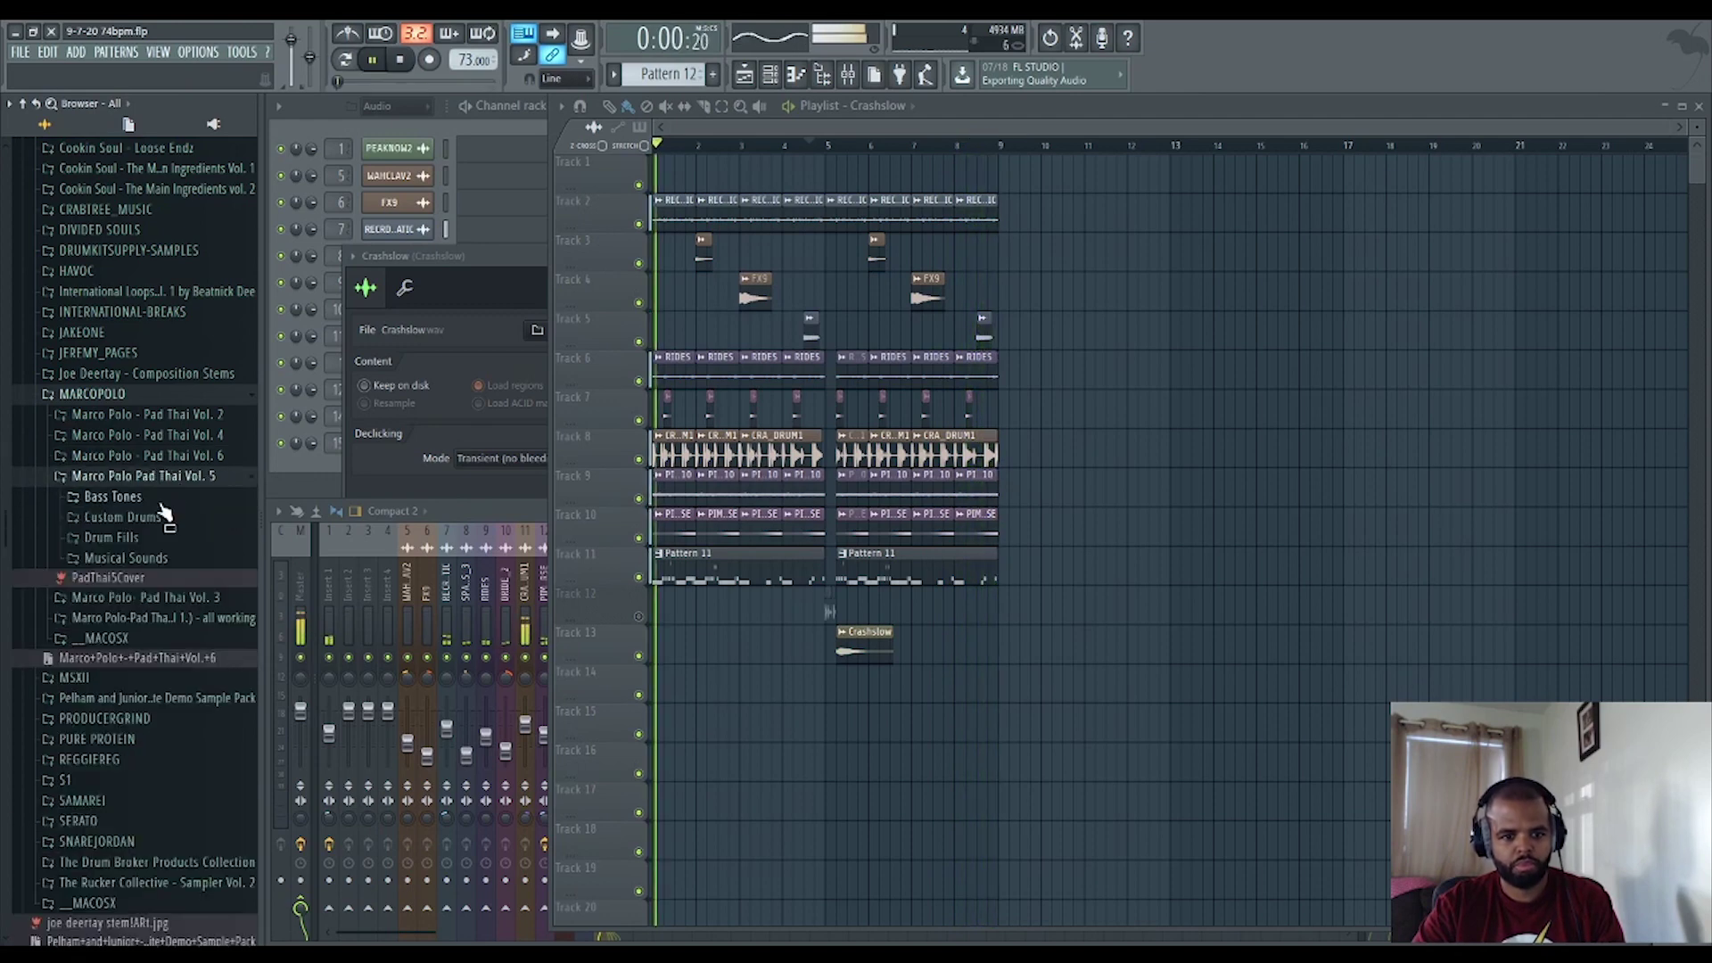
left_click(140, 538)
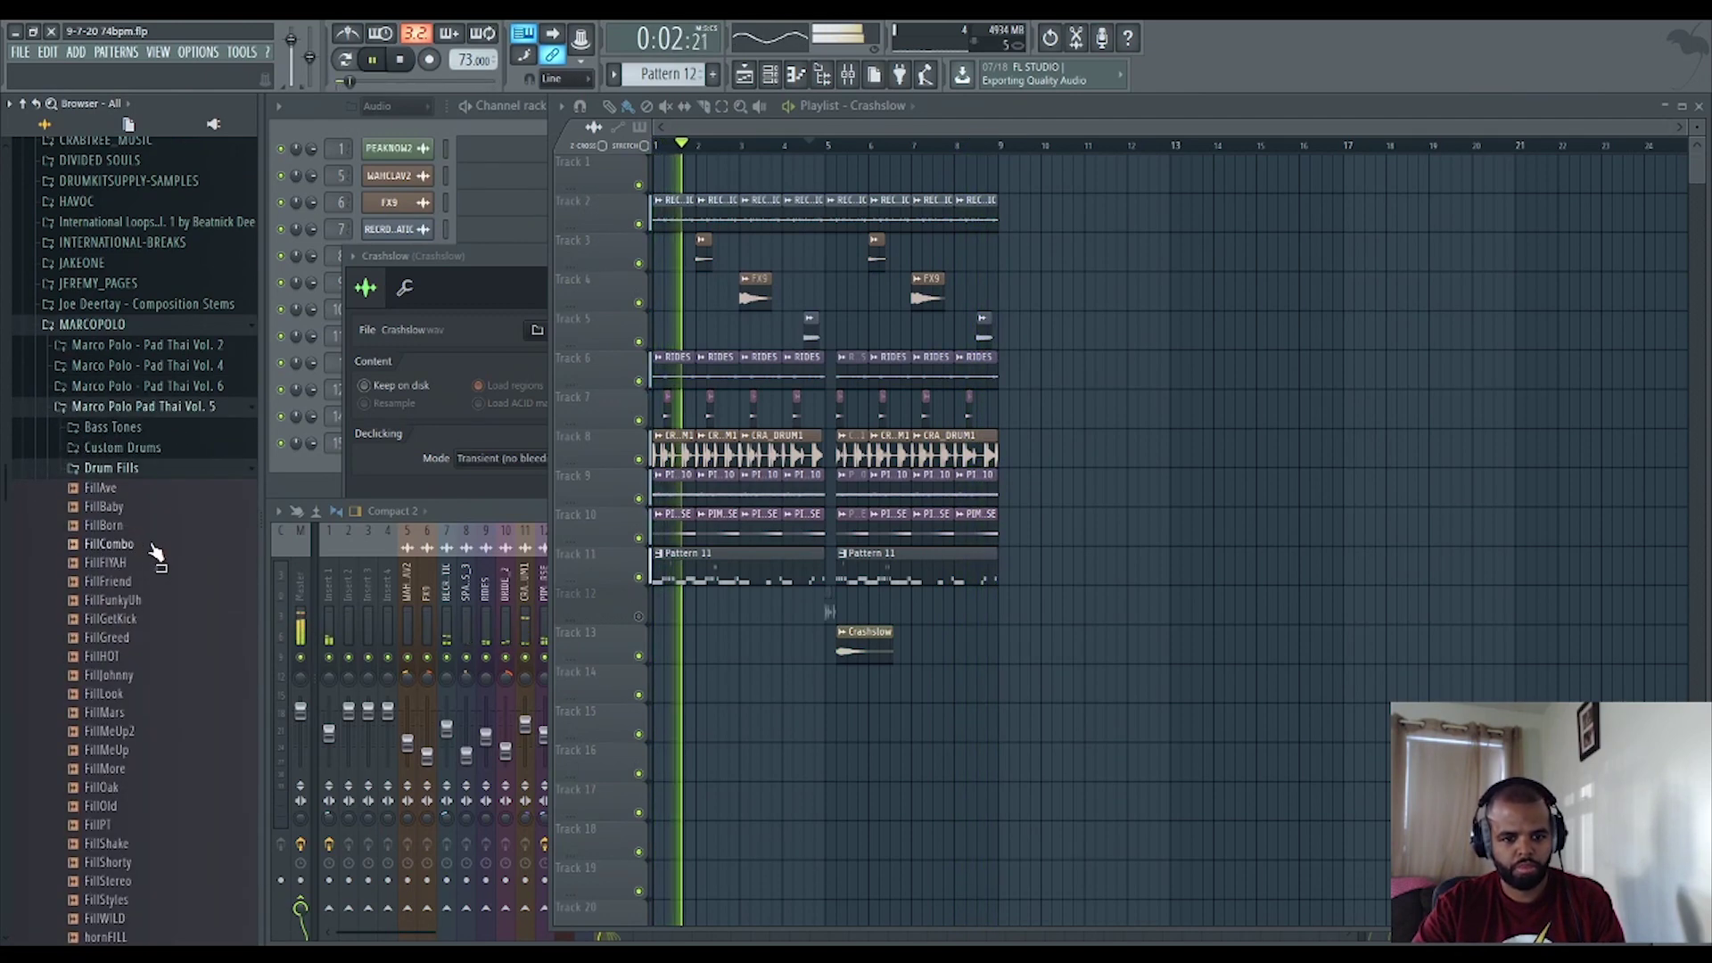
left_click(134, 526)
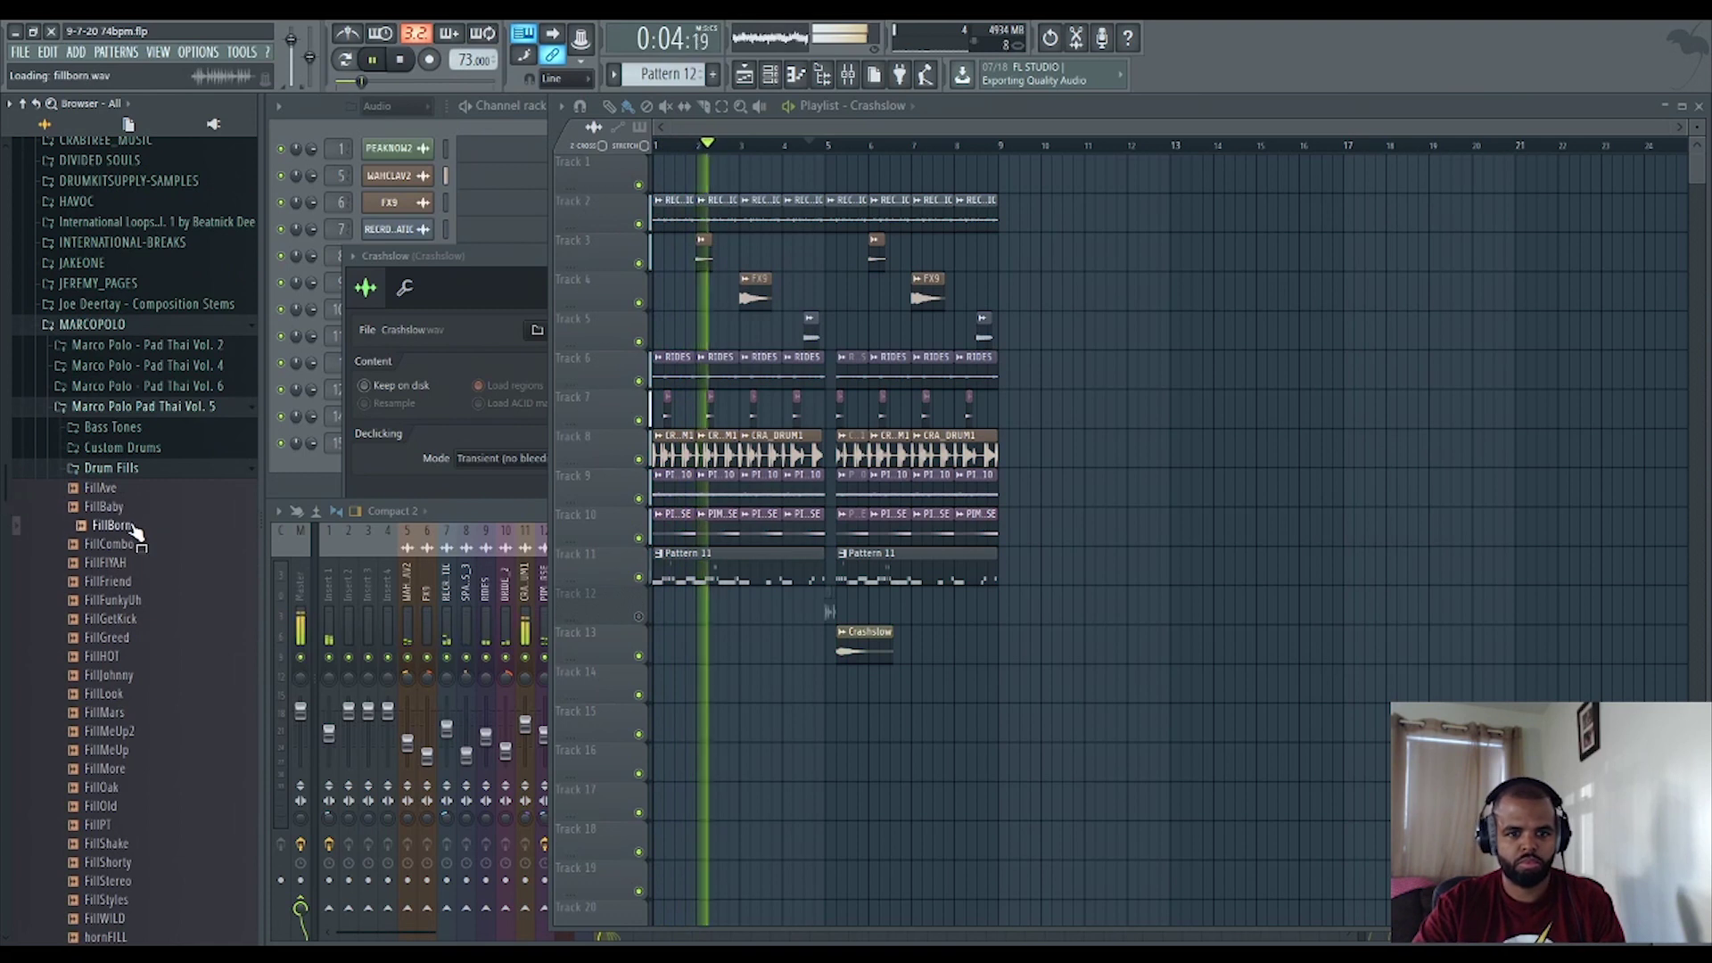
left_click(132, 534)
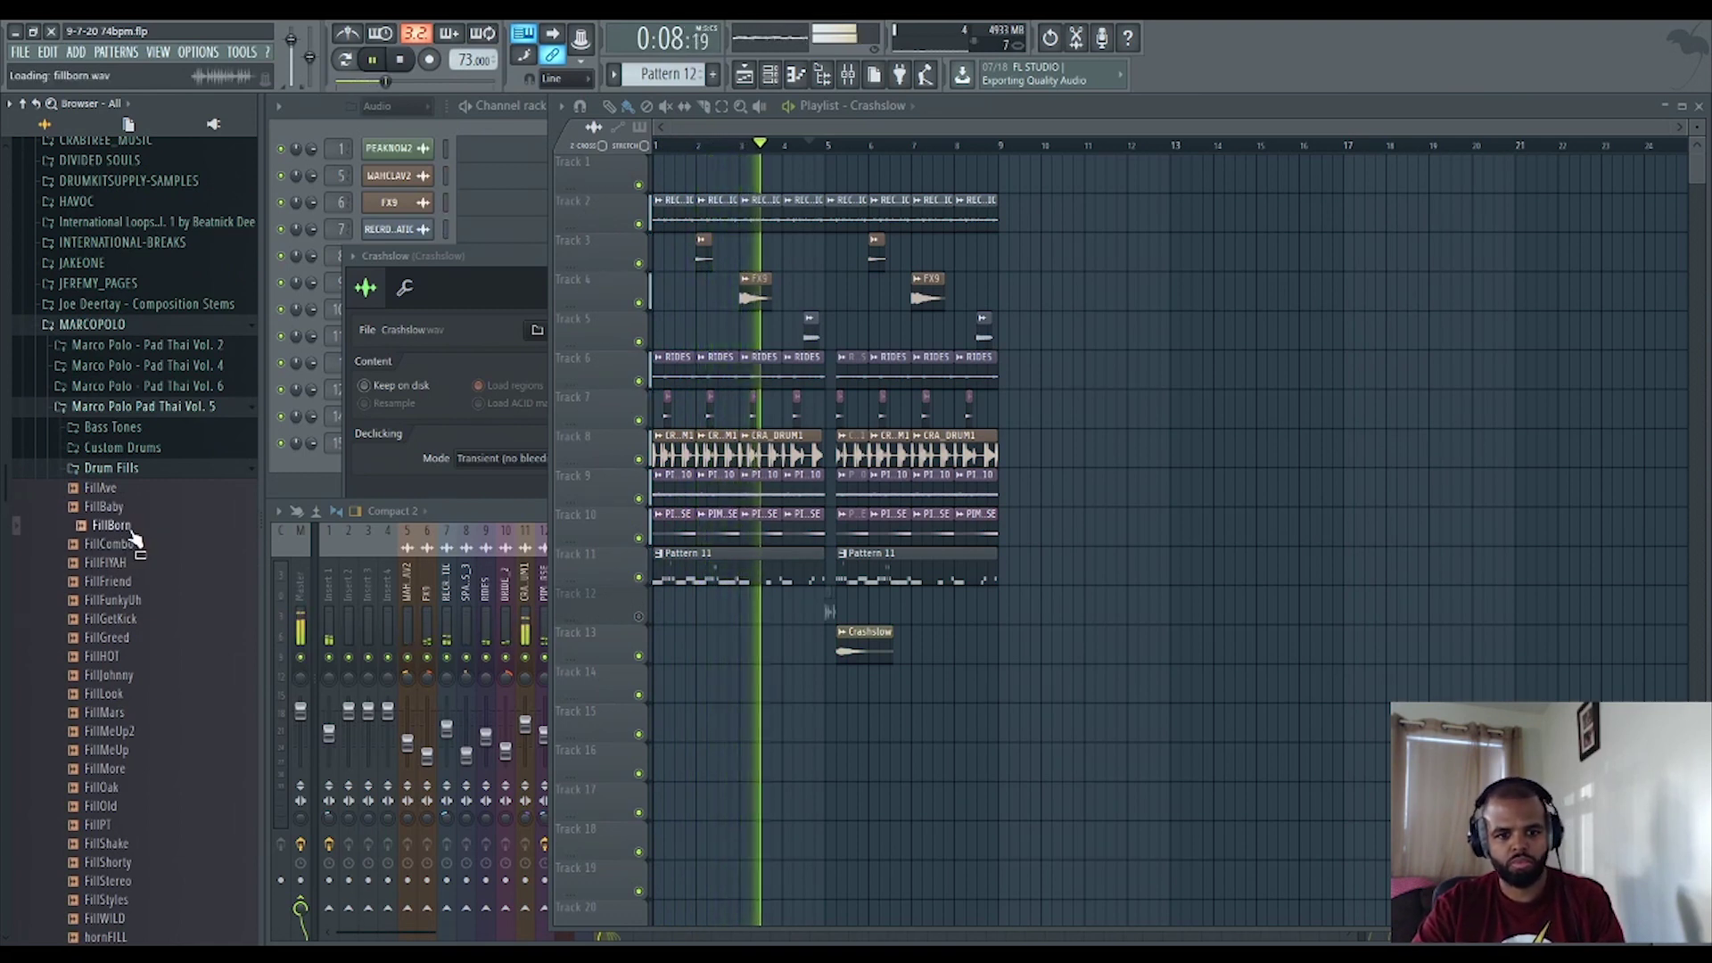
right_click(132, 532)
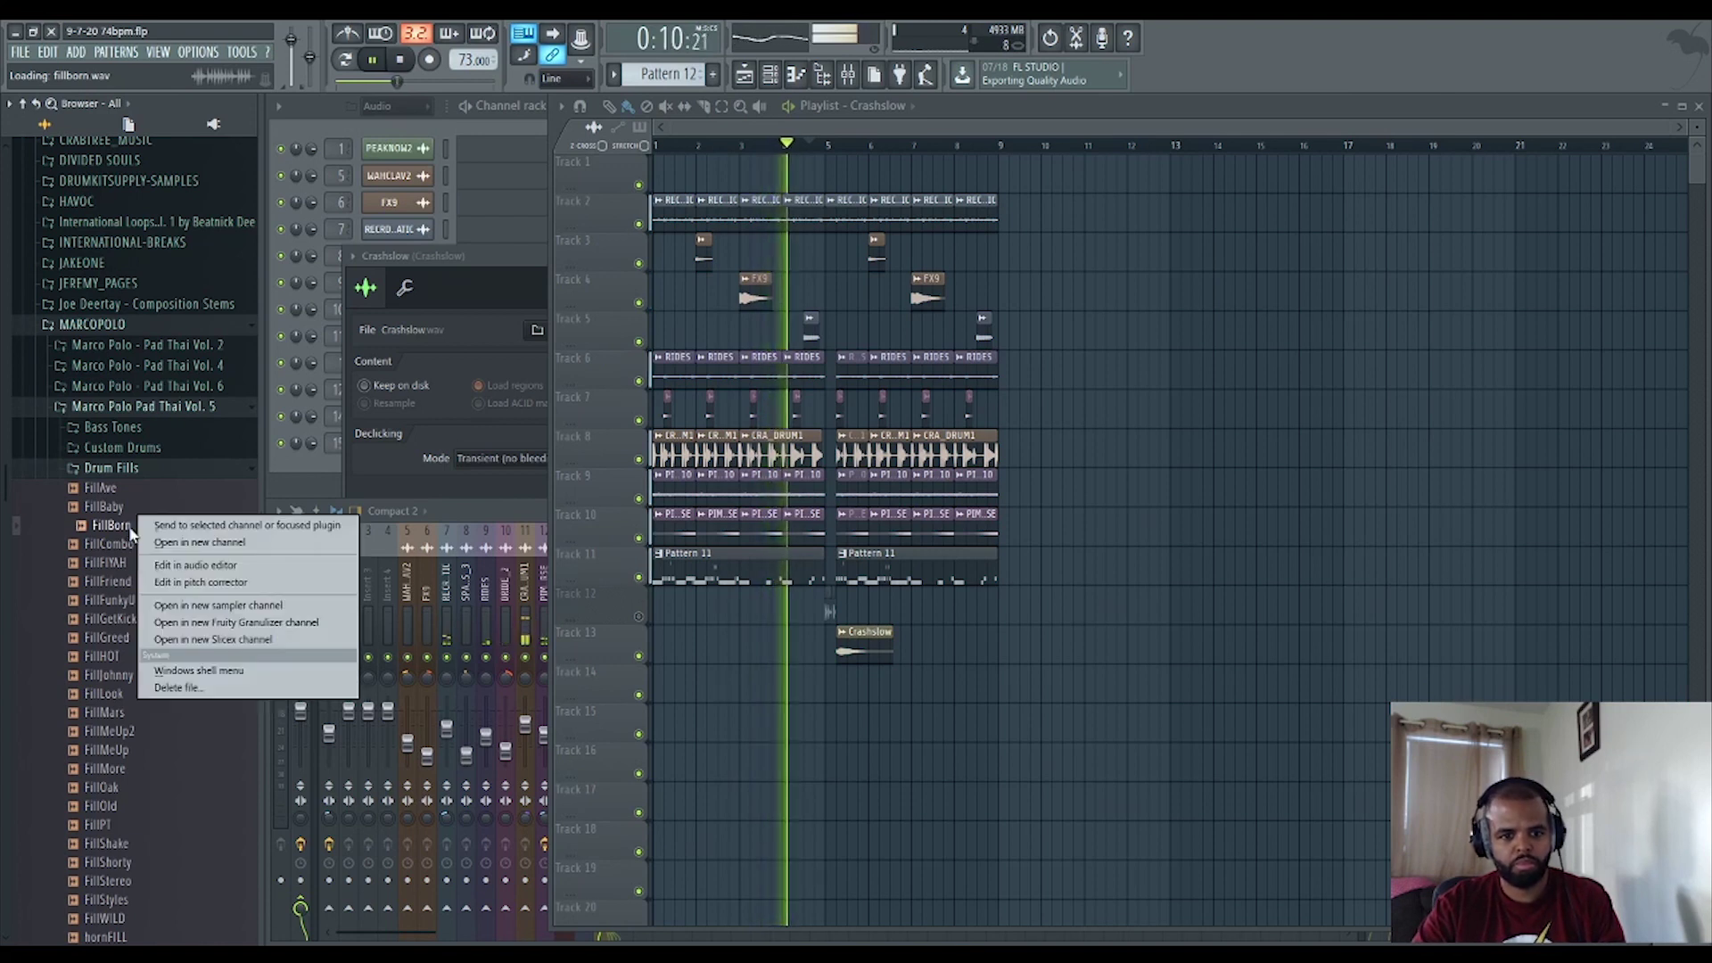
left_click(134, 541)
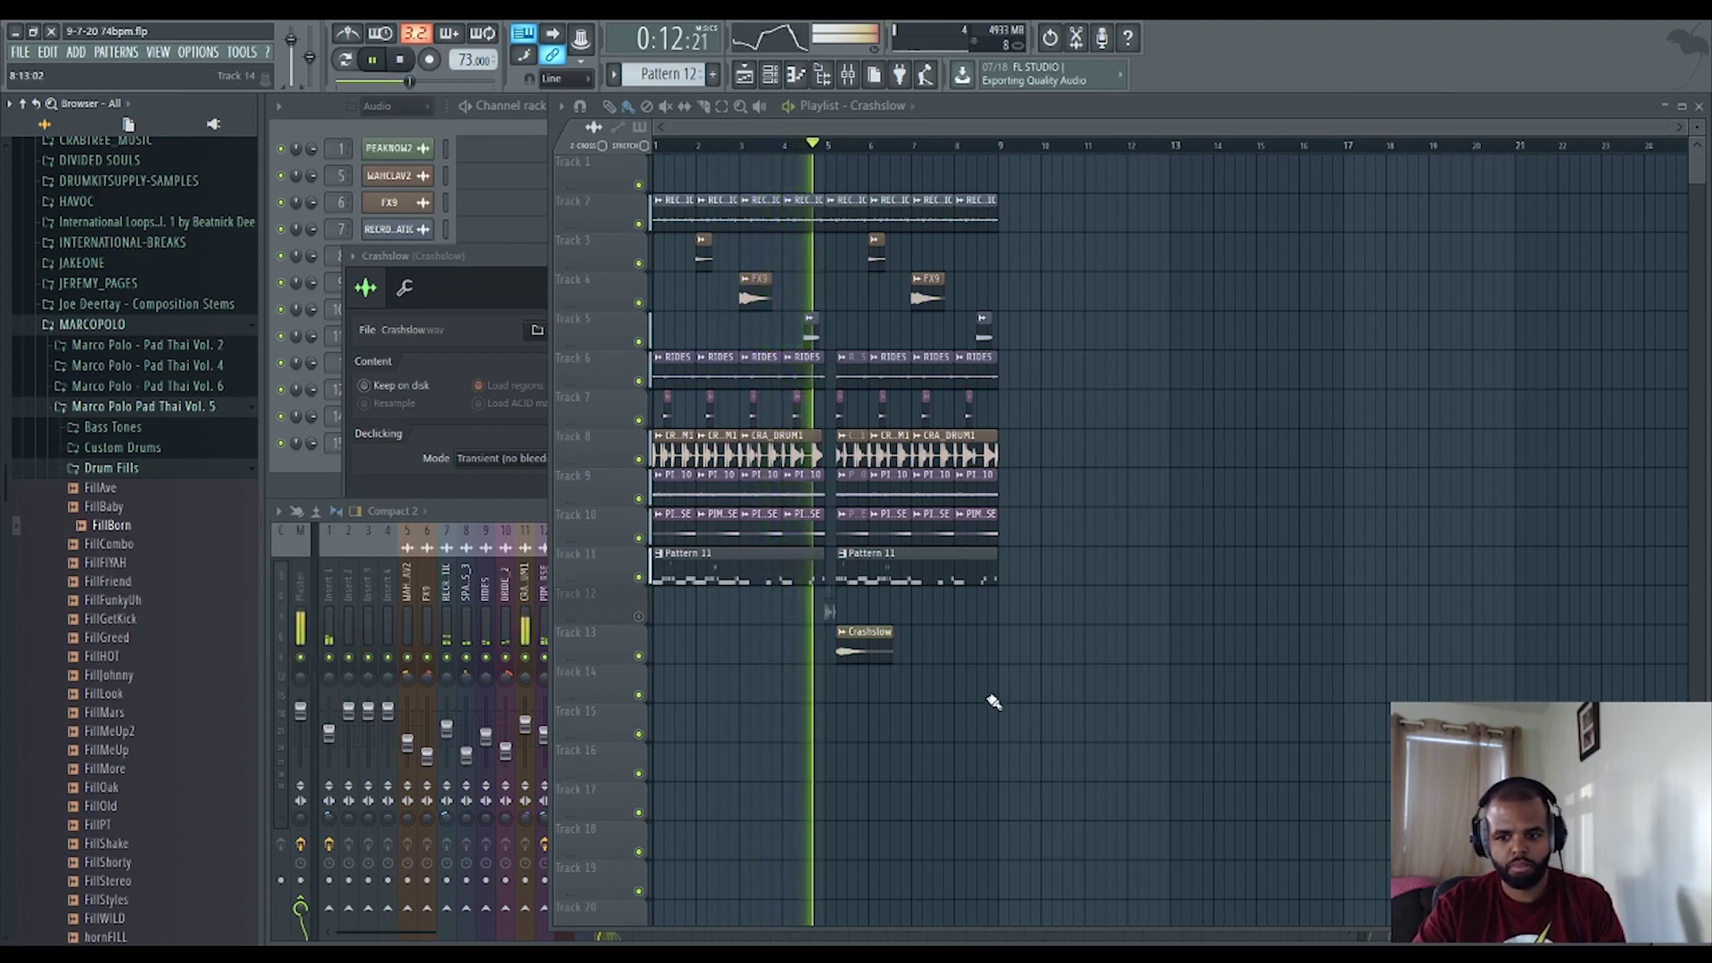
Place the FillBorn sample on track 14 at the start of bar 8.
left_click_drag(112, 525, 940, 667)
scroll(991, 735, "up", 6)
scroll(897, 770, "up", 2)
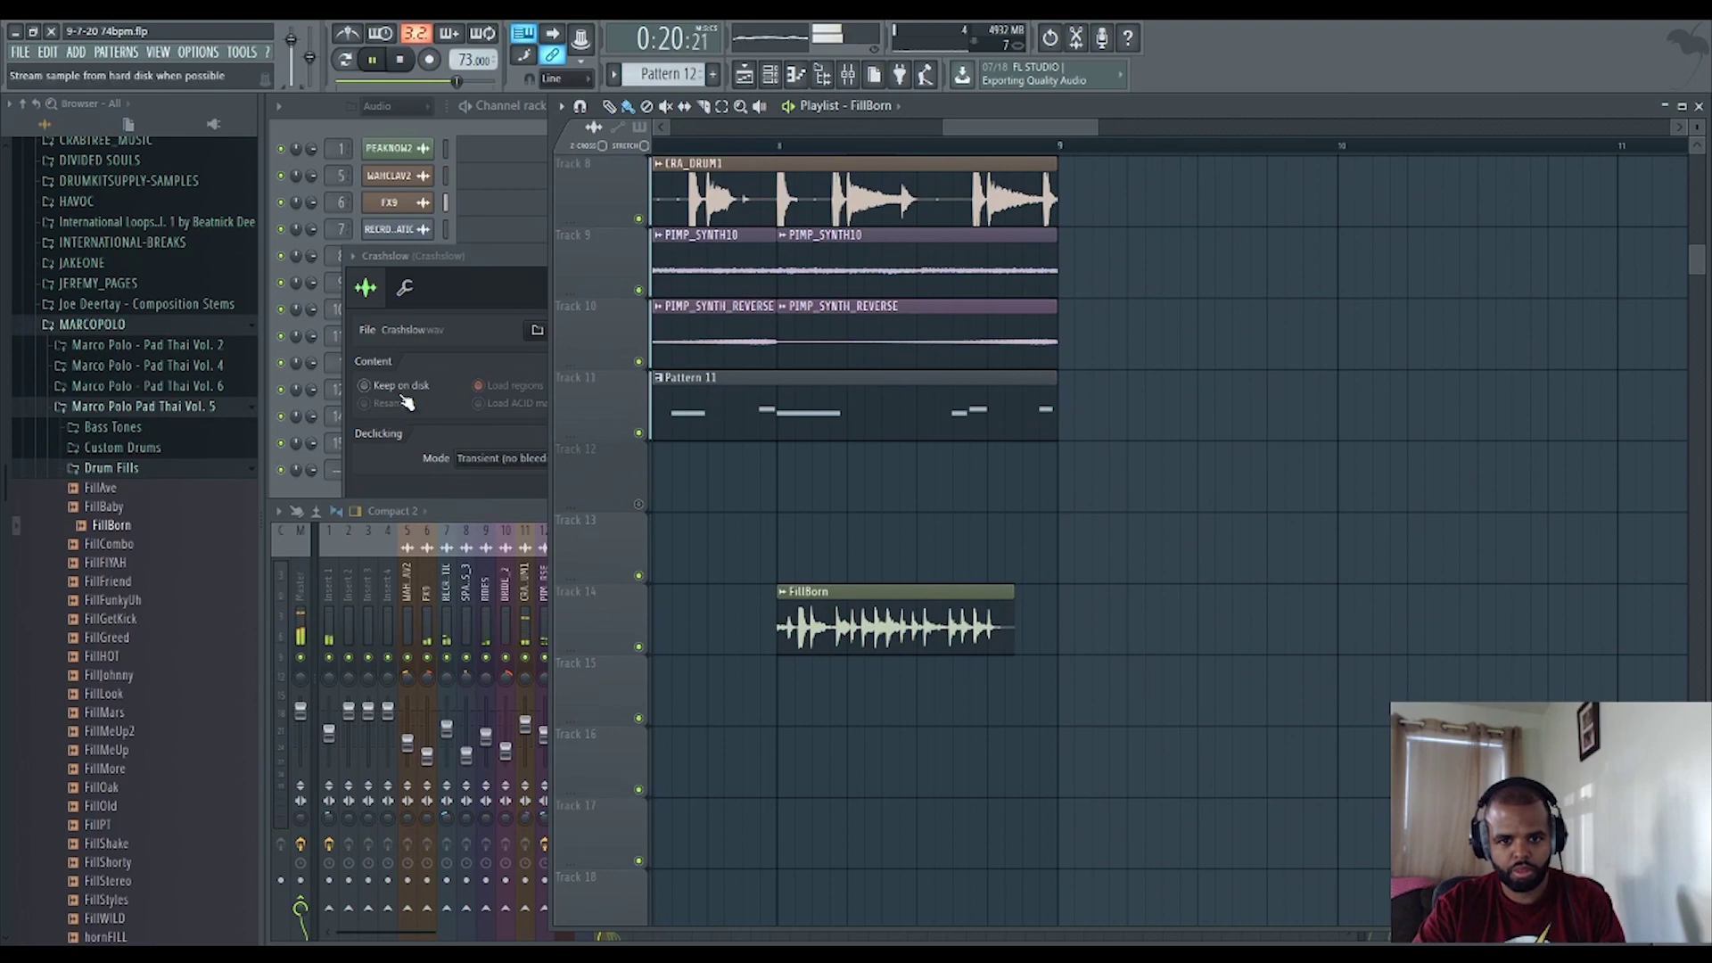
Set FillBorn's time-stretching mode to e2 transient and route the channel to mixer track 16.
key("ctrl+l")
left_click(437, 481)
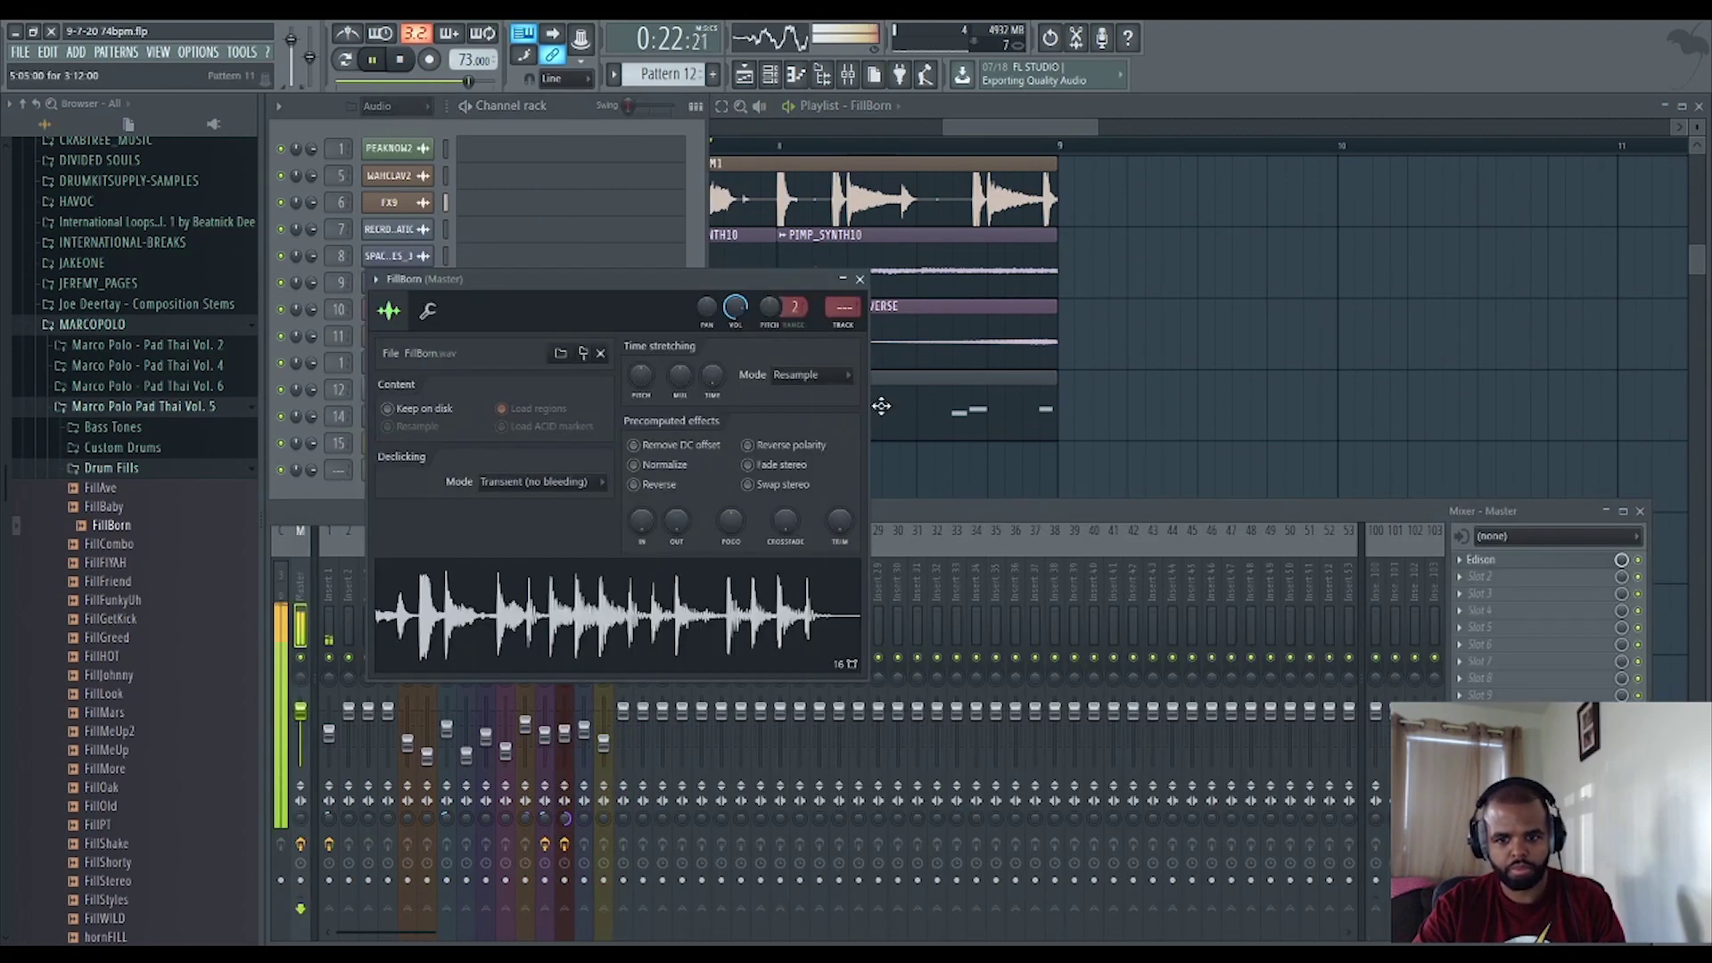
left_click(843, 375)
left_click(853, 419)
left_click(840, 379)
left_click(849, 424)
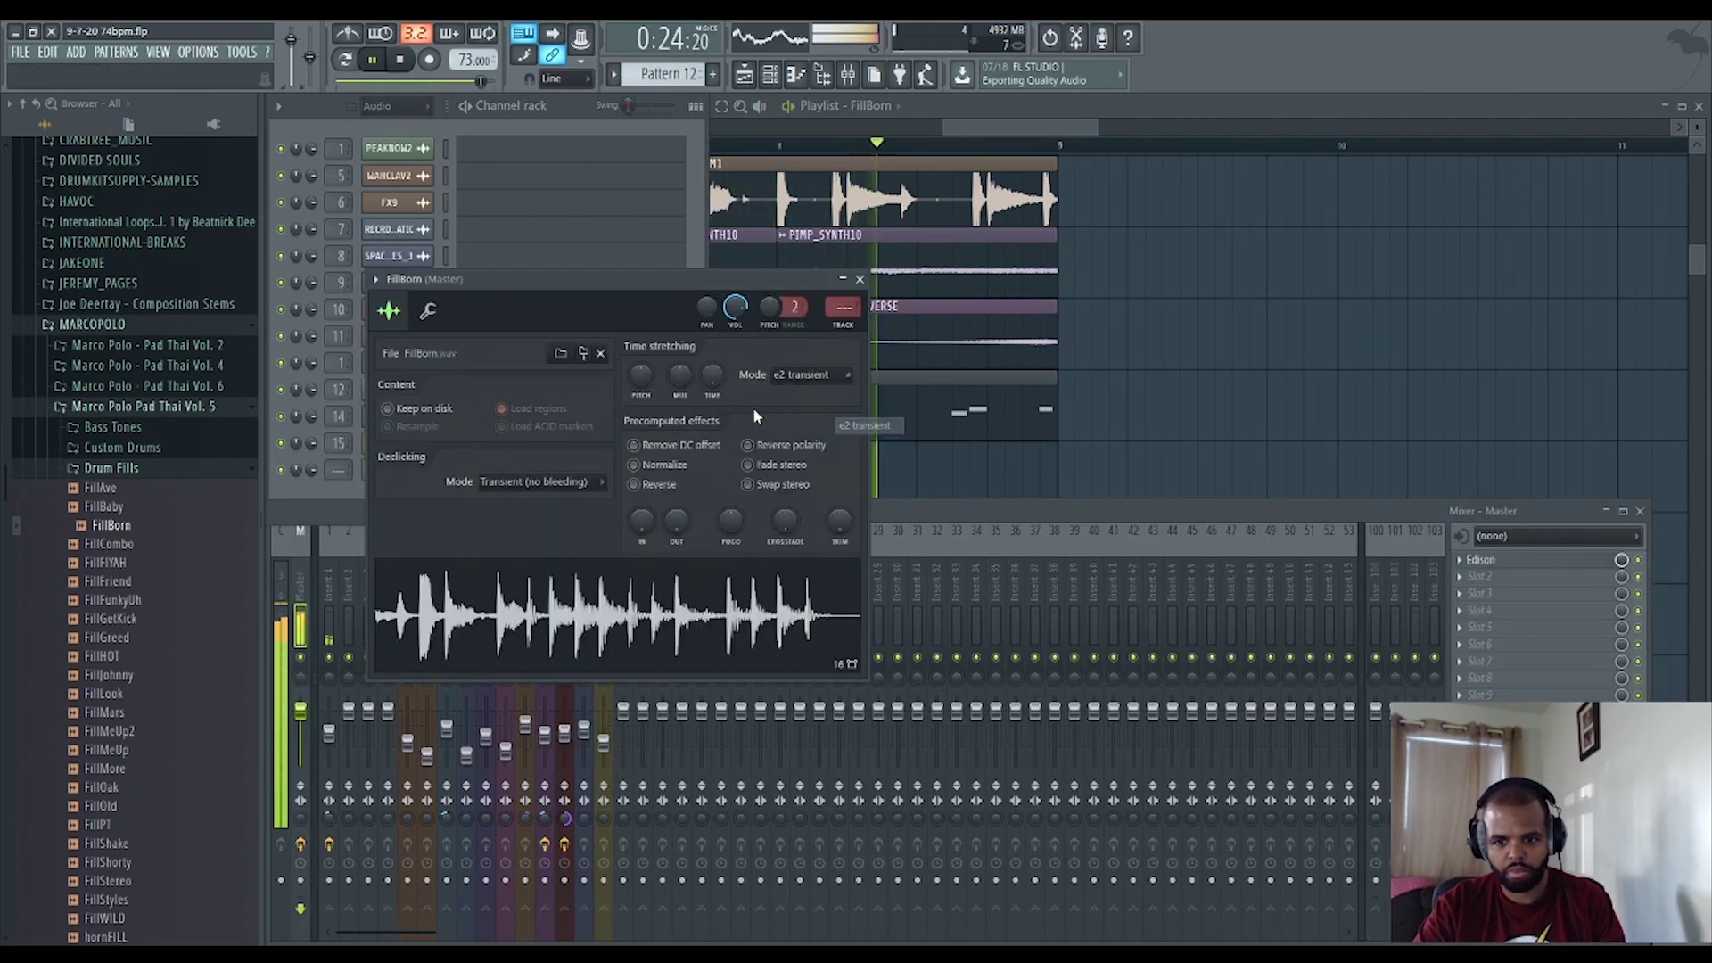
right_click(718, 380)
left_click(734, 429)
key("ctrl+l")
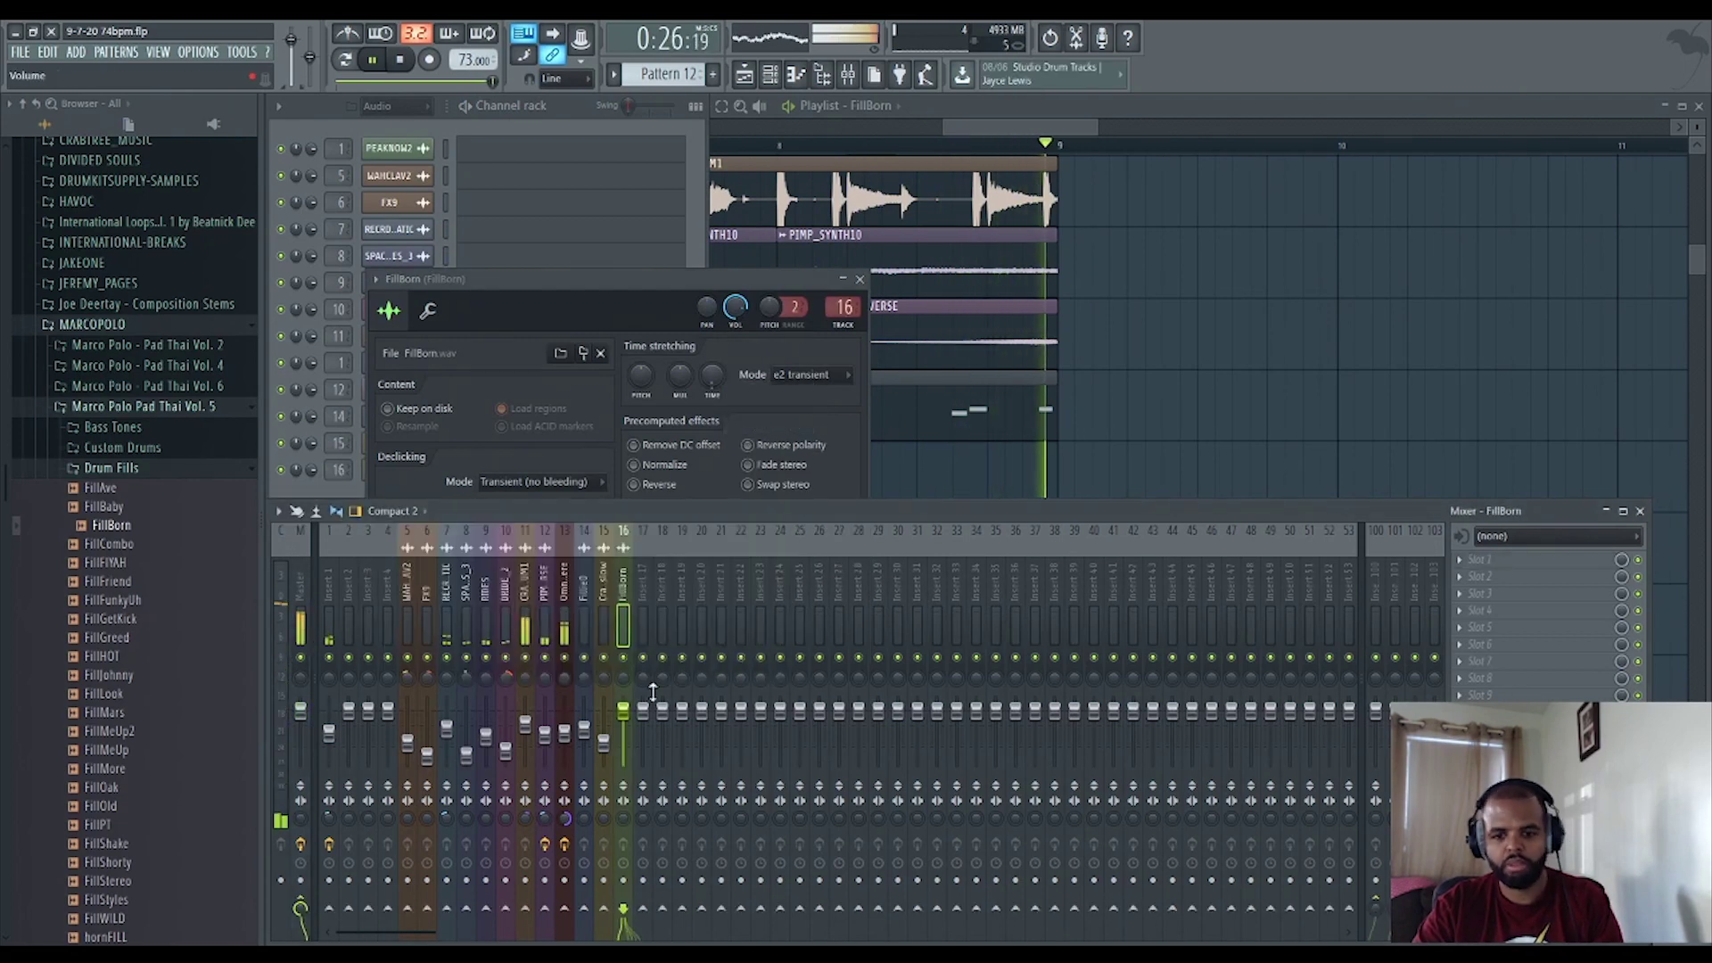
key("F5")
Play the song from bar 8 to check FillBorn against the beat.
scroll(889, 532, "down", 2)
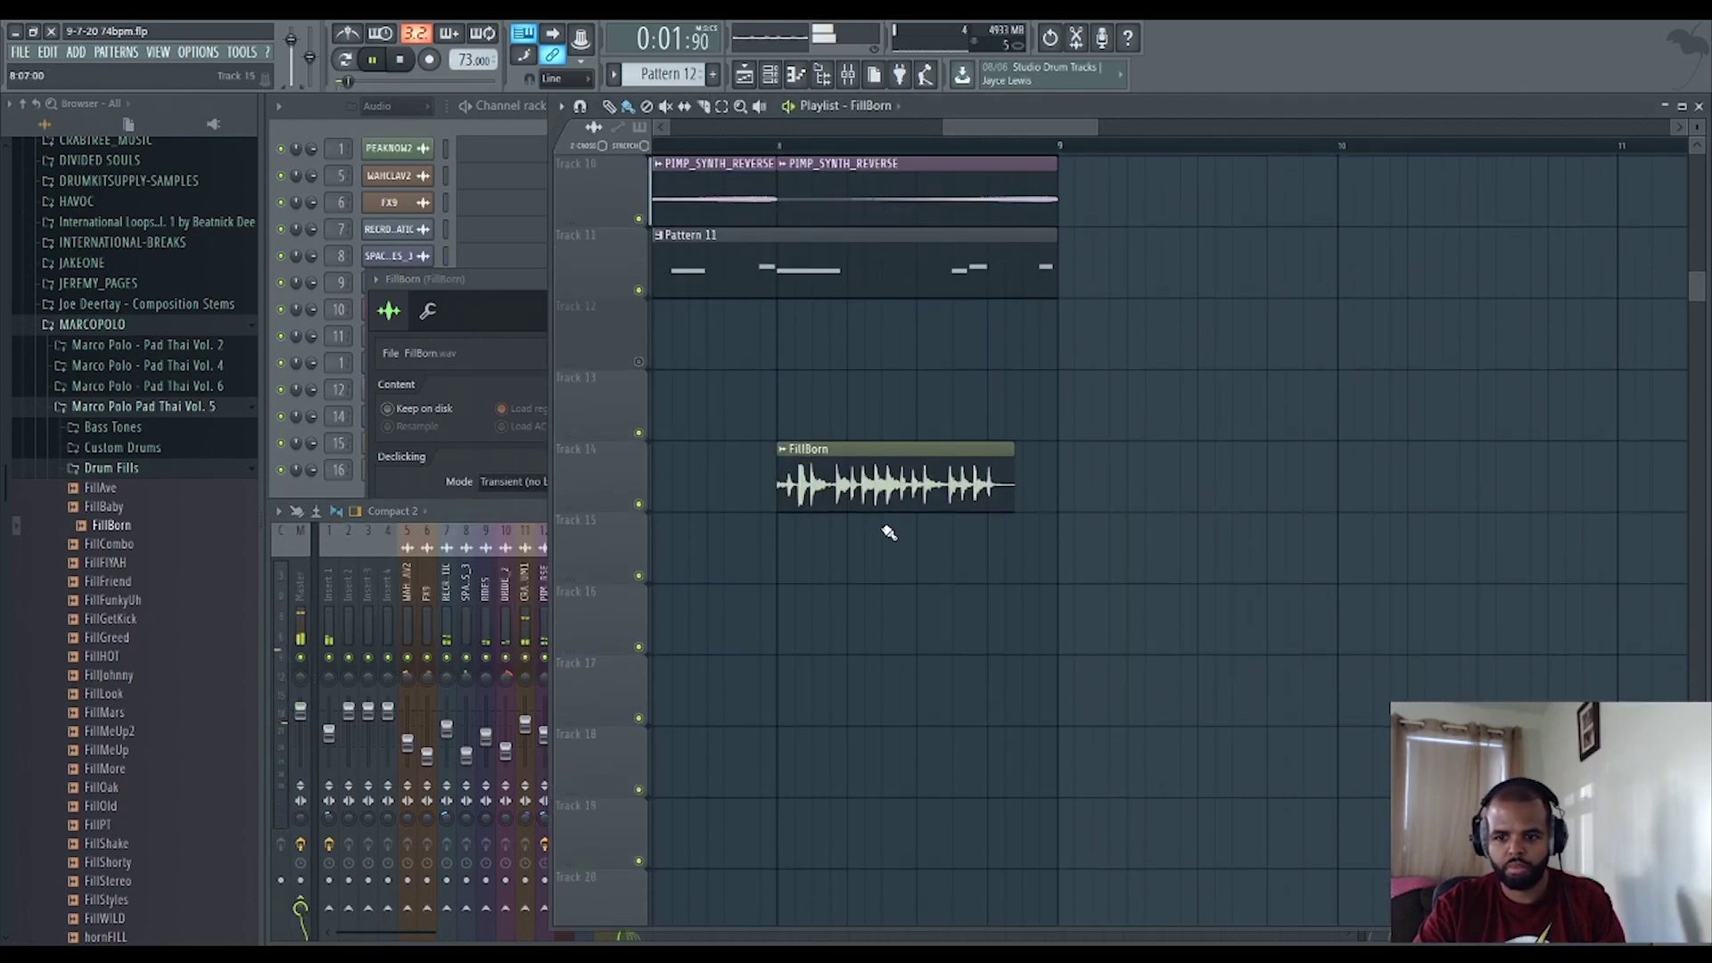
scroll(987, 543, "up", 2, "alt")
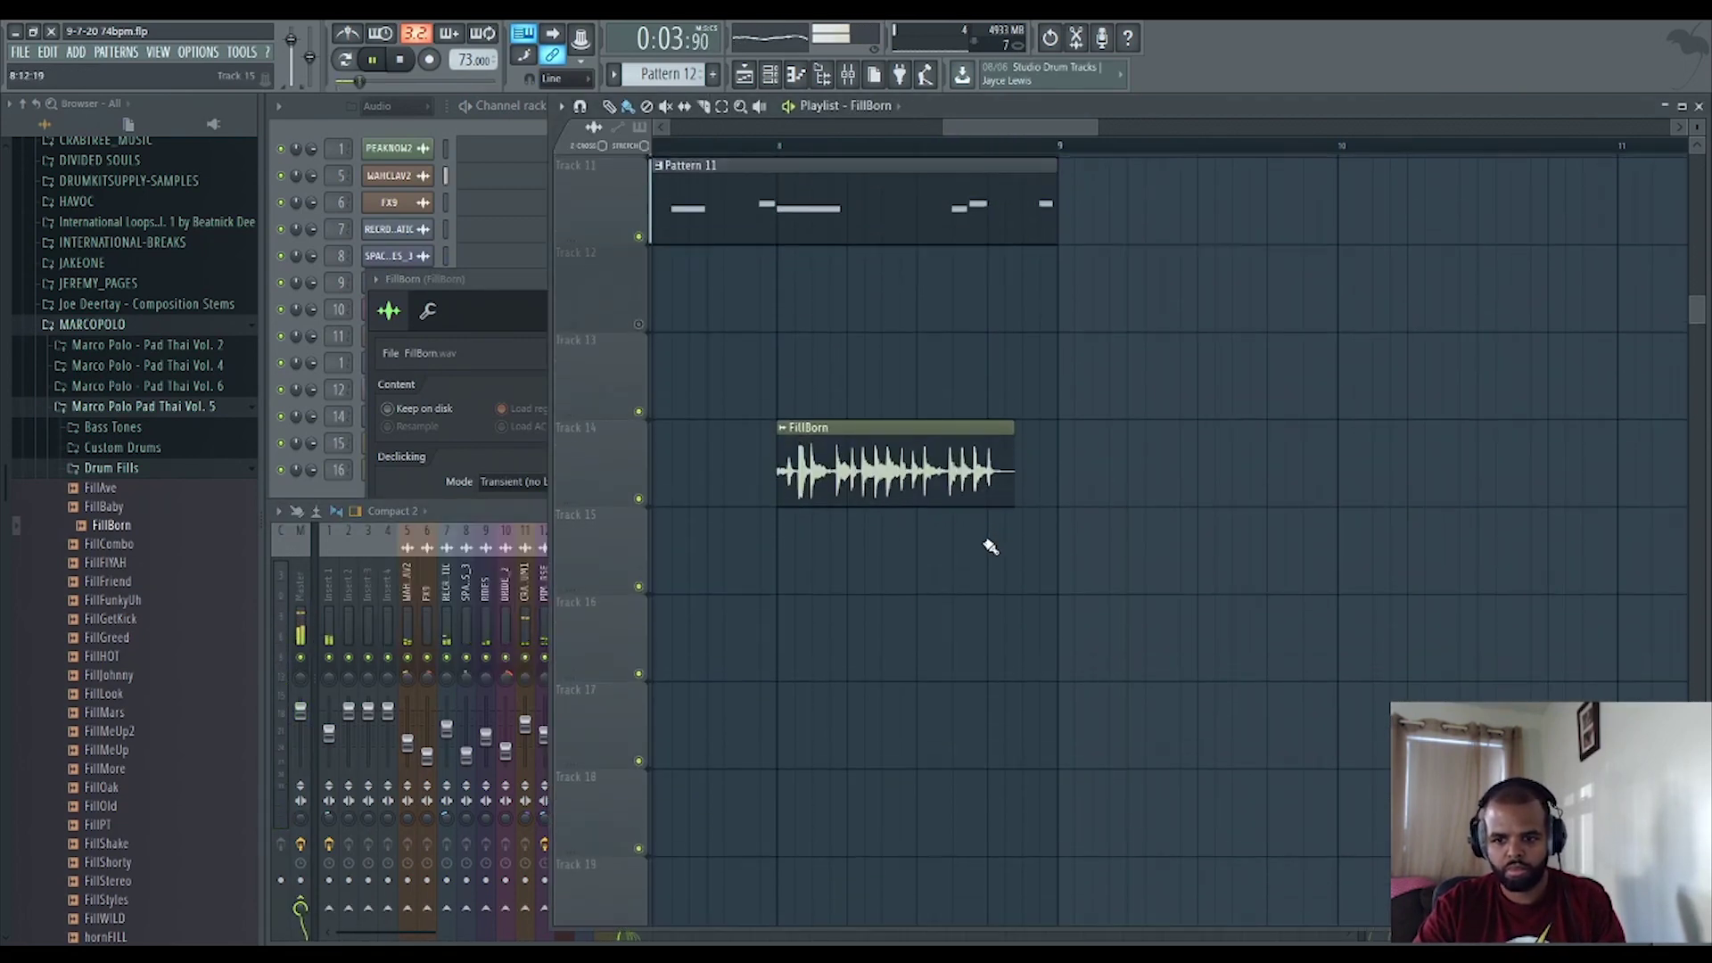
scroll(822, 475, "up", 3, "ctrl")
left_click(714, 151)
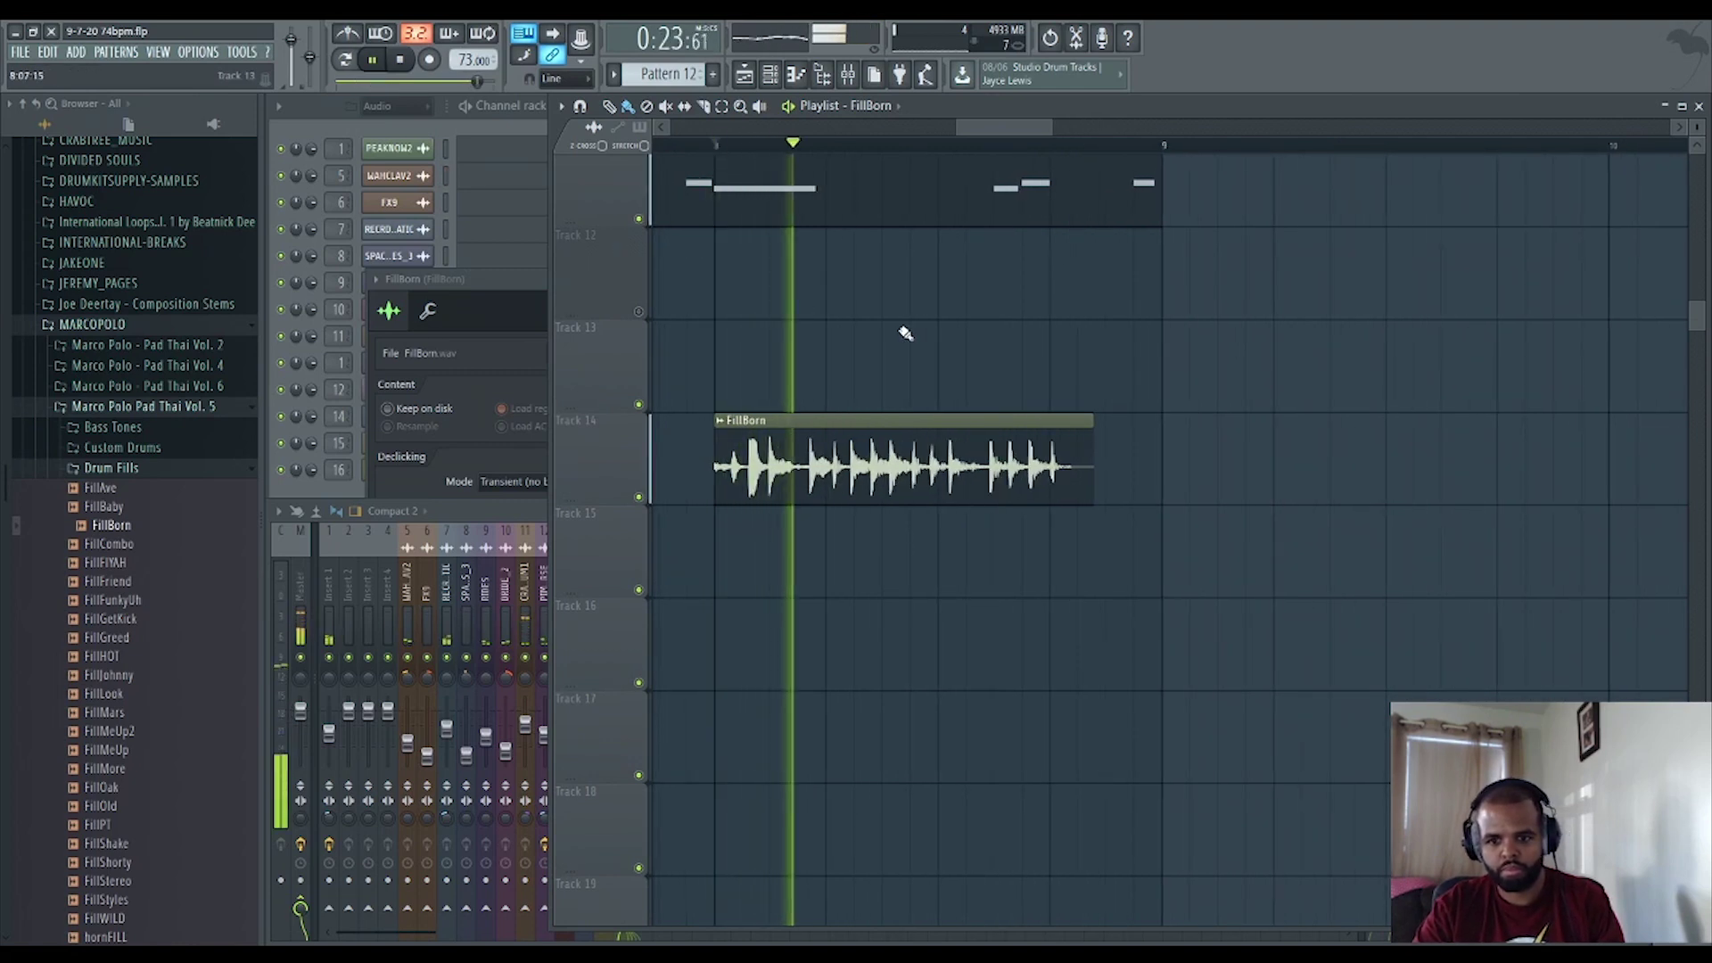
key("space")
key("space")
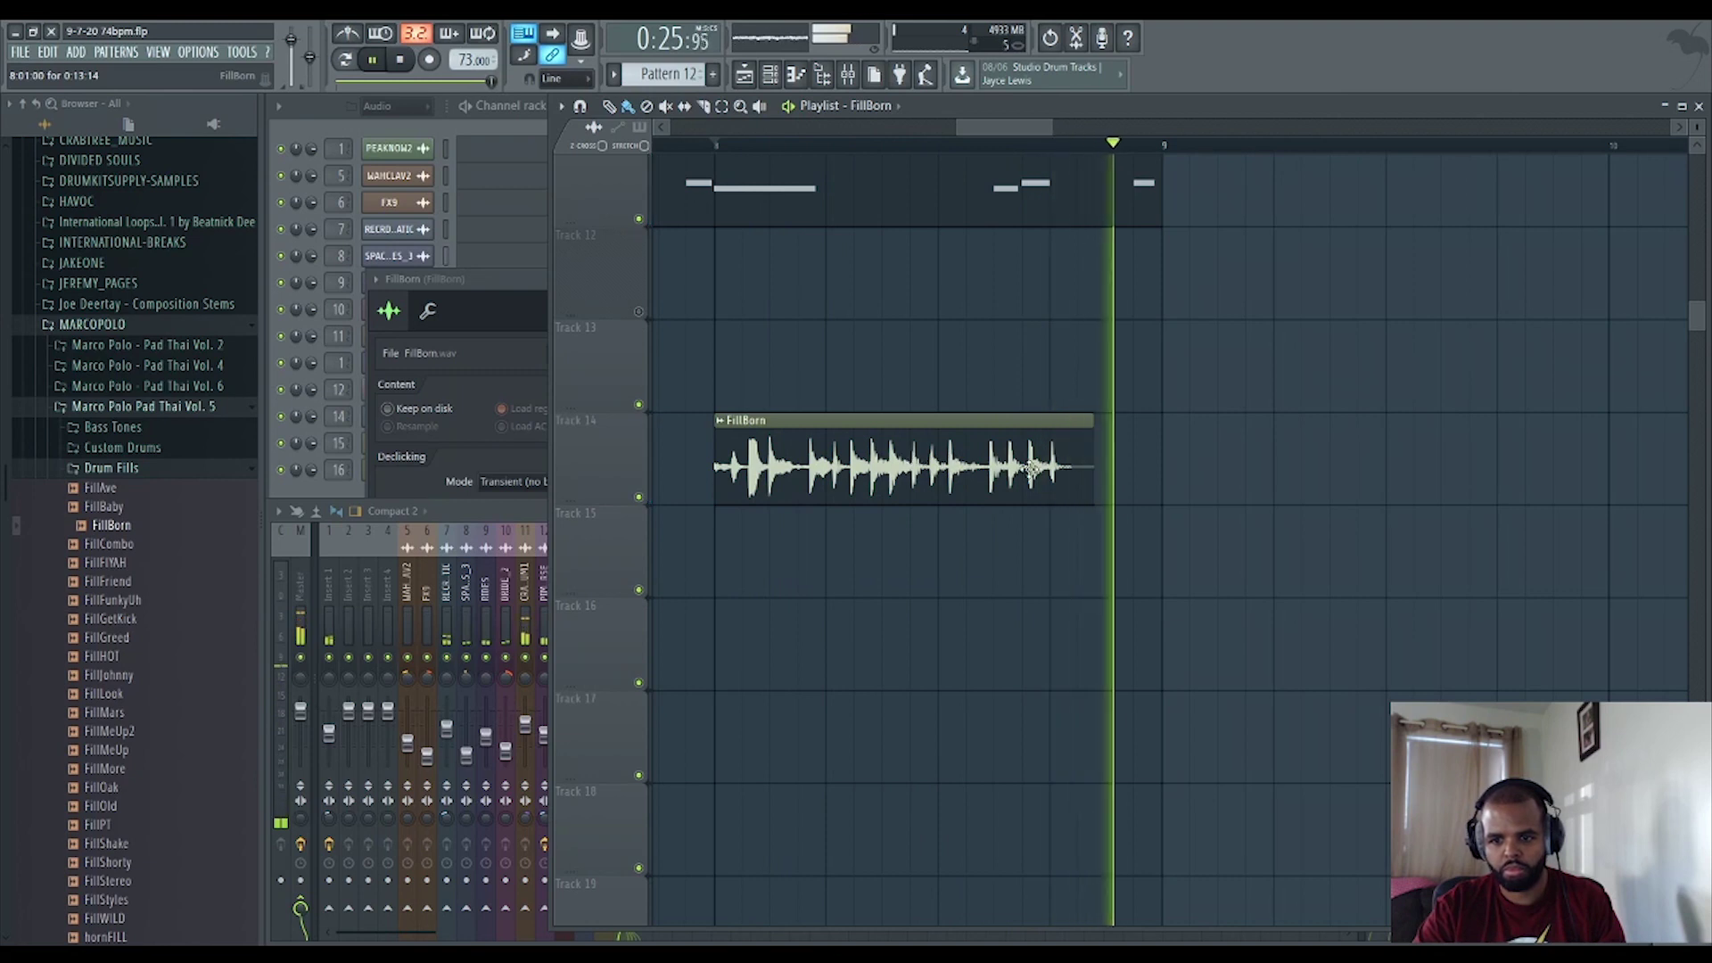
key("space")
Move the FillBorn clip on track 14 to bar 8's third beat and play it back from bar 8.
left_click_drag(987, 482, 1210, 481)
key("space")
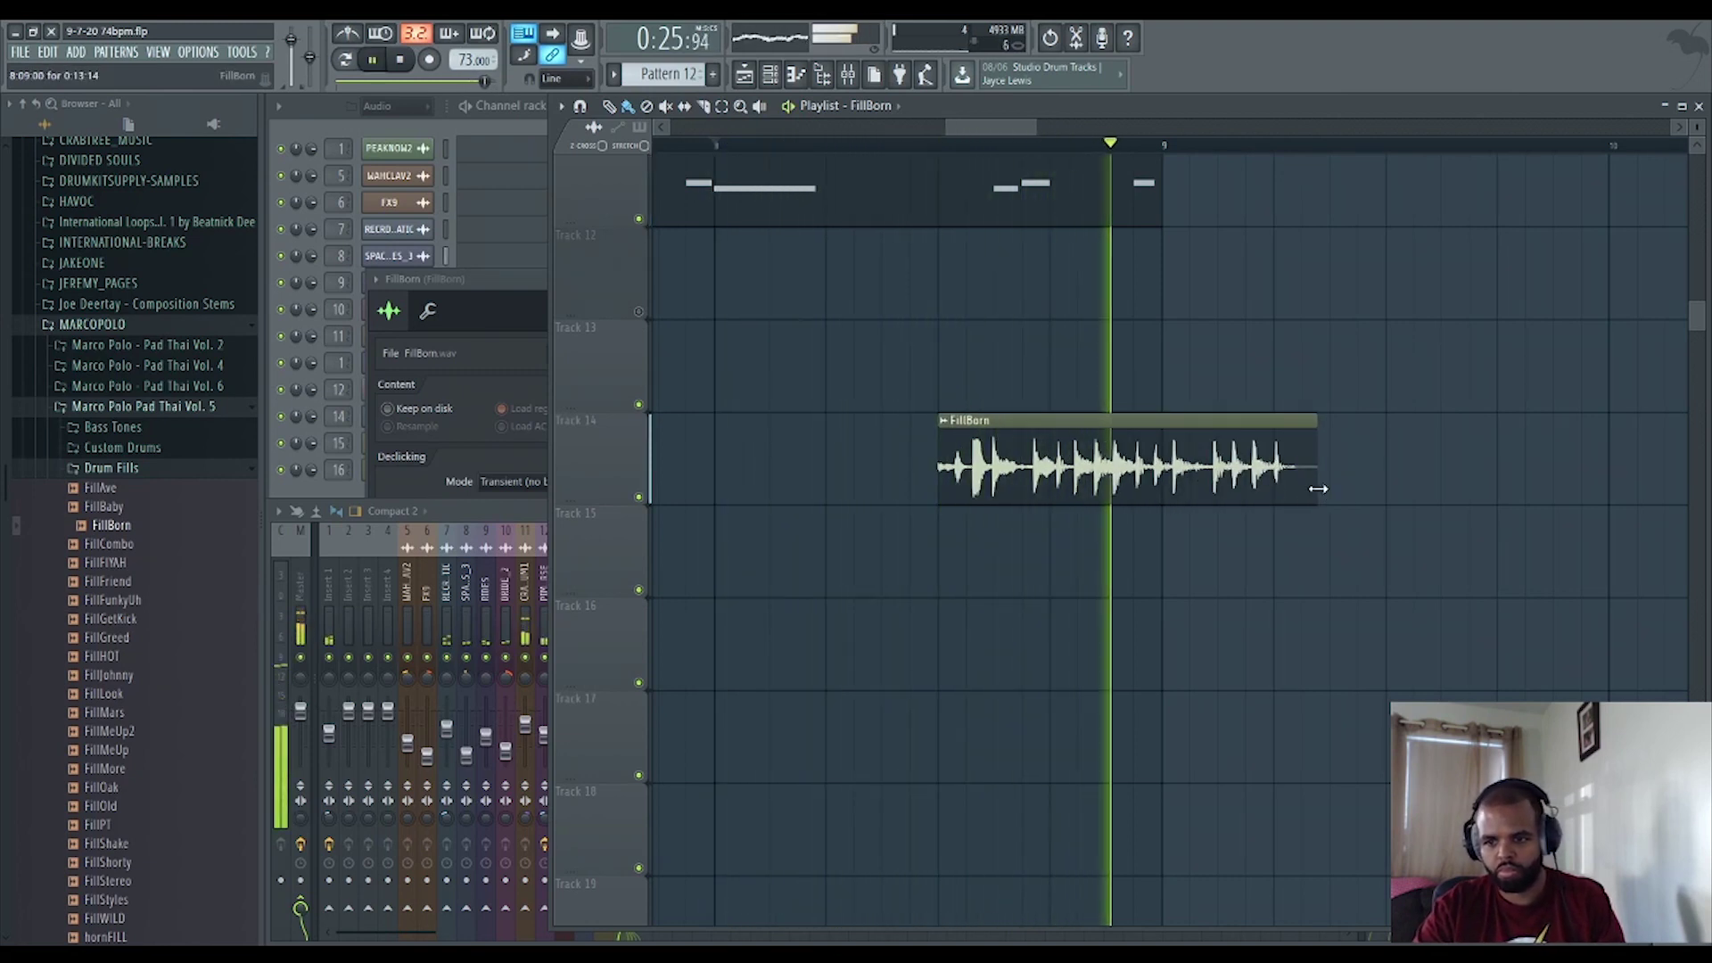
key("space")
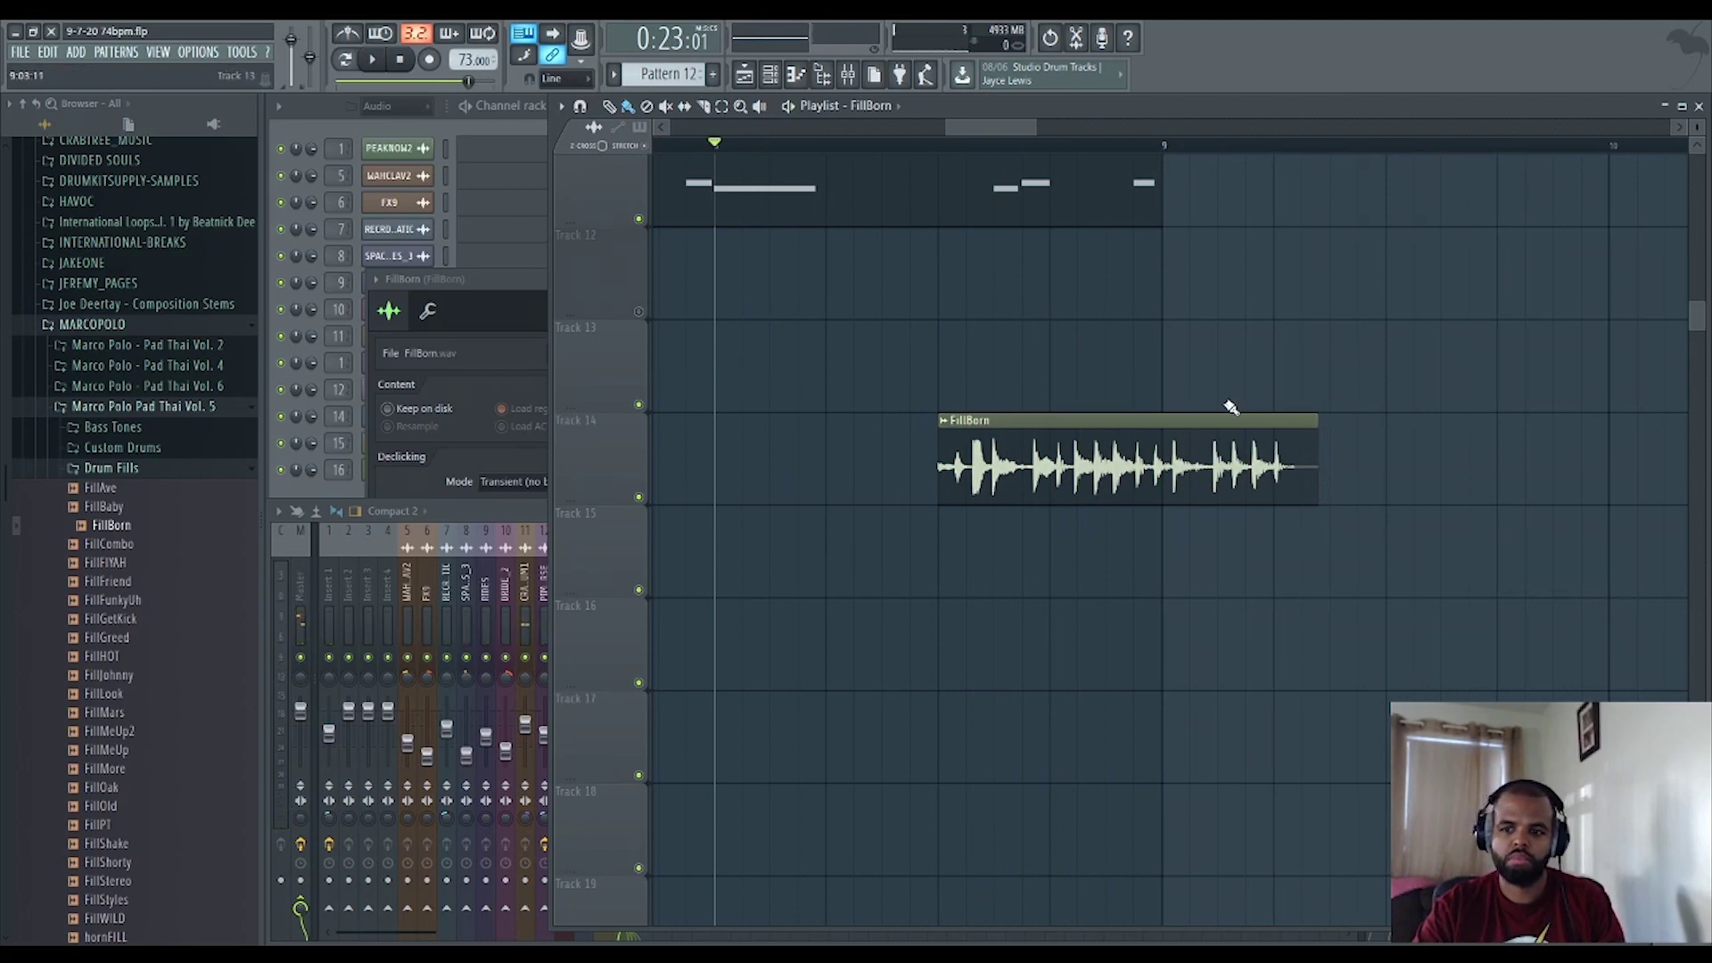
Trim the CRA_DRUM1, PIMP_SYNTH10, PIMP_SYNTH_REVERSE and Pattern 11 clips to end at bar 8's third beat and play back the fill.
scroll(1231, 408, "down", 5)
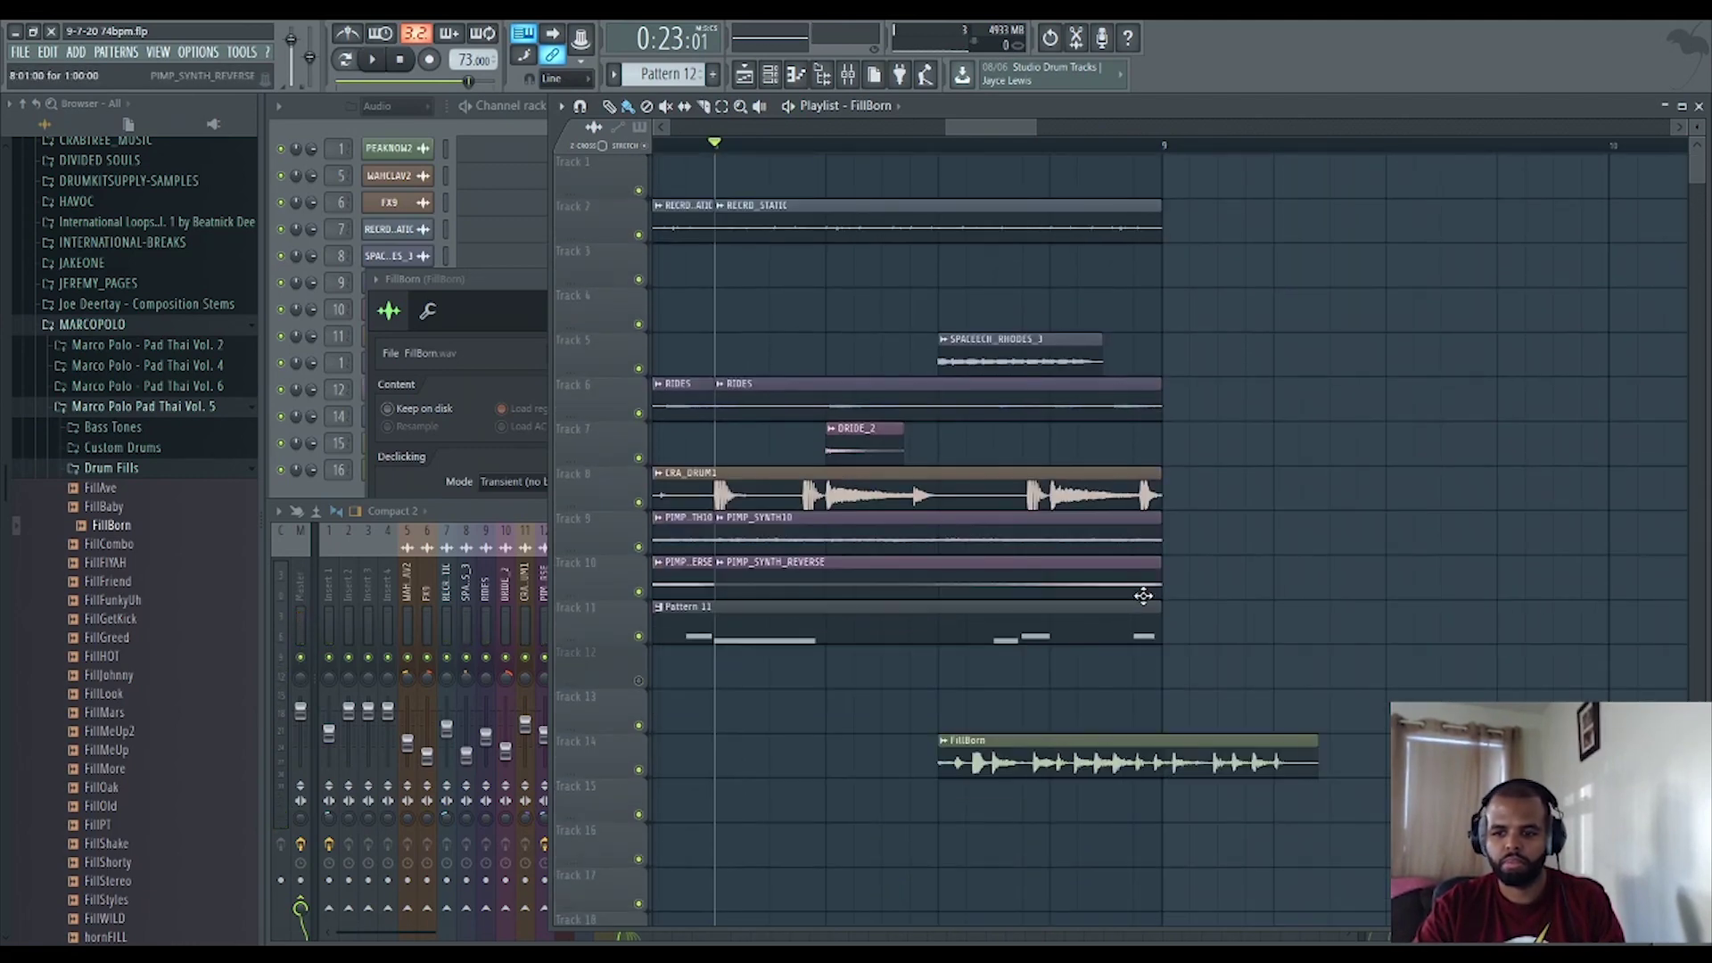
left_click_drag(1148, 709, 938, 497)
key("space")
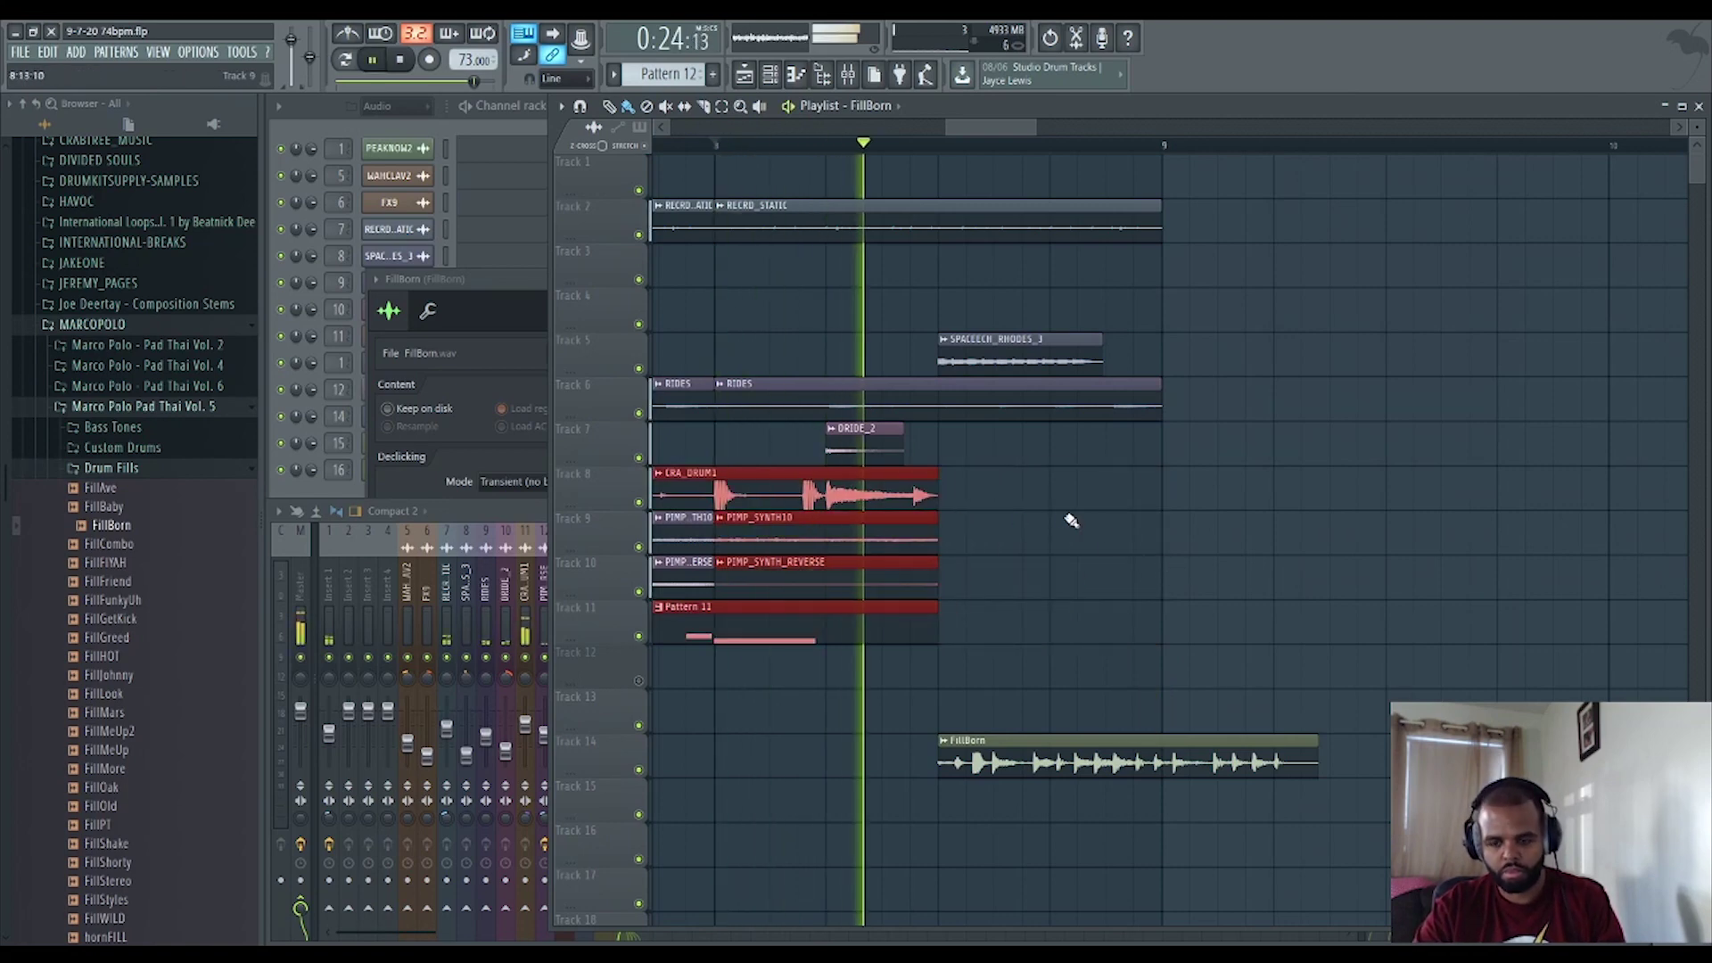
scroll(1261, 618, "down", 1)
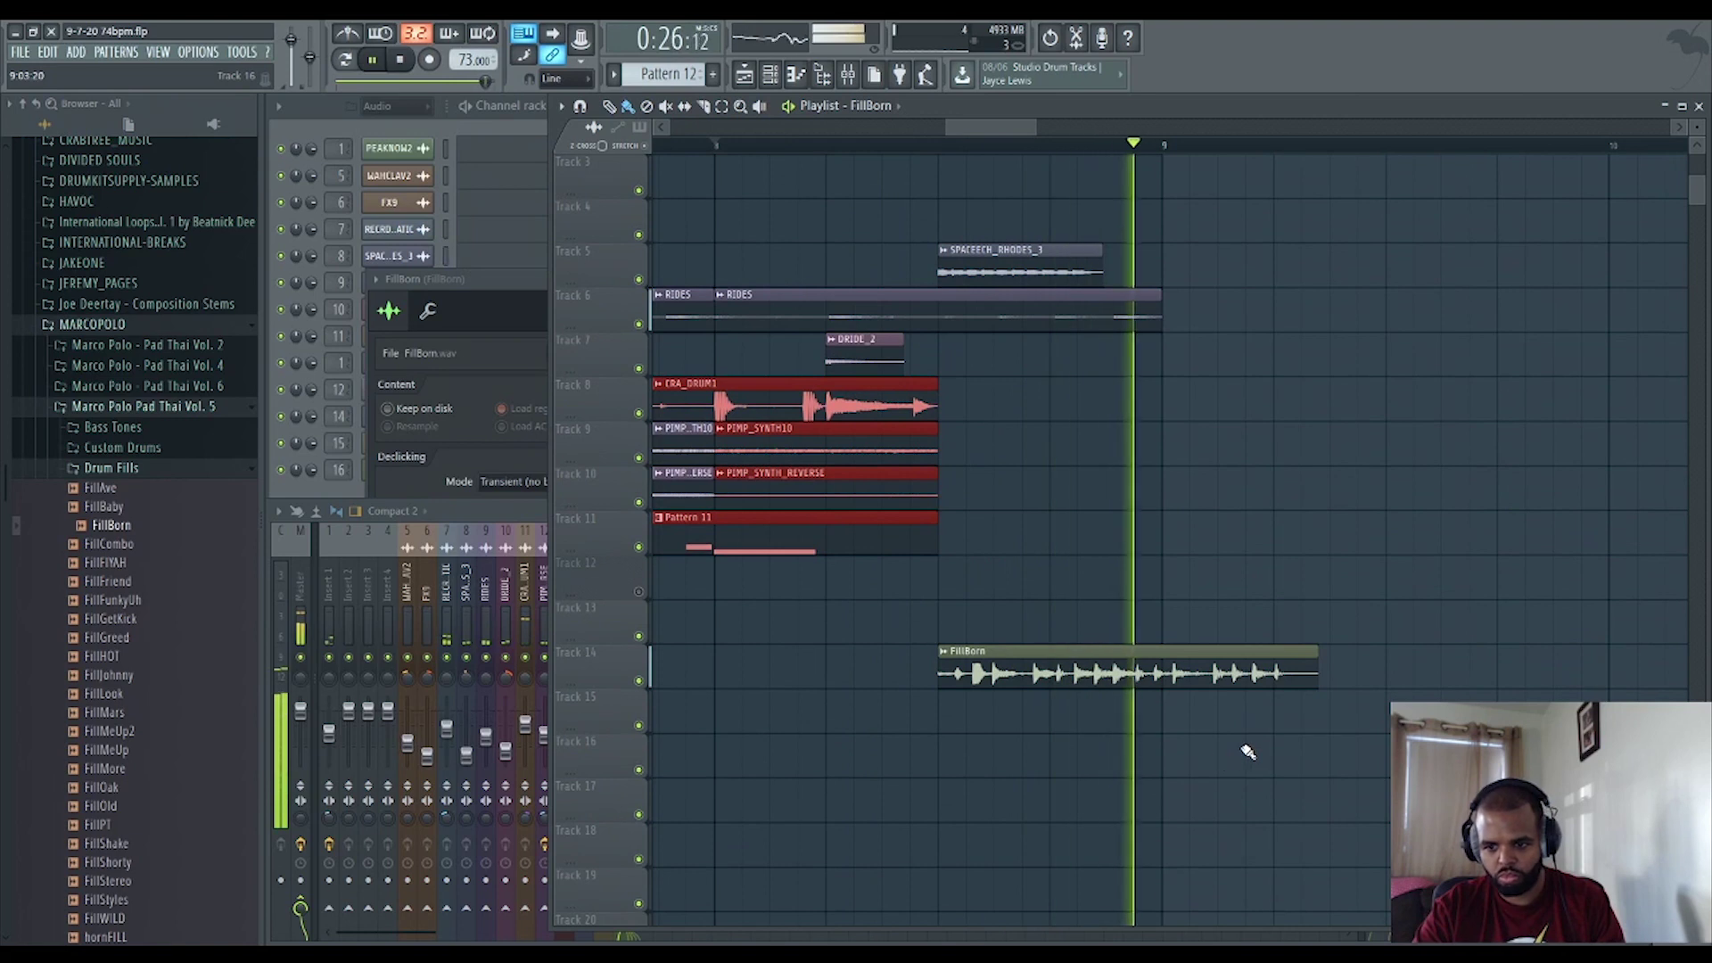
key("space")
Try stretching the FillBorn clip to 0:14:05, play it back from bar 8 and shorten the stretch to 0:13:03.
scroll(1258, 769, "up", 2)
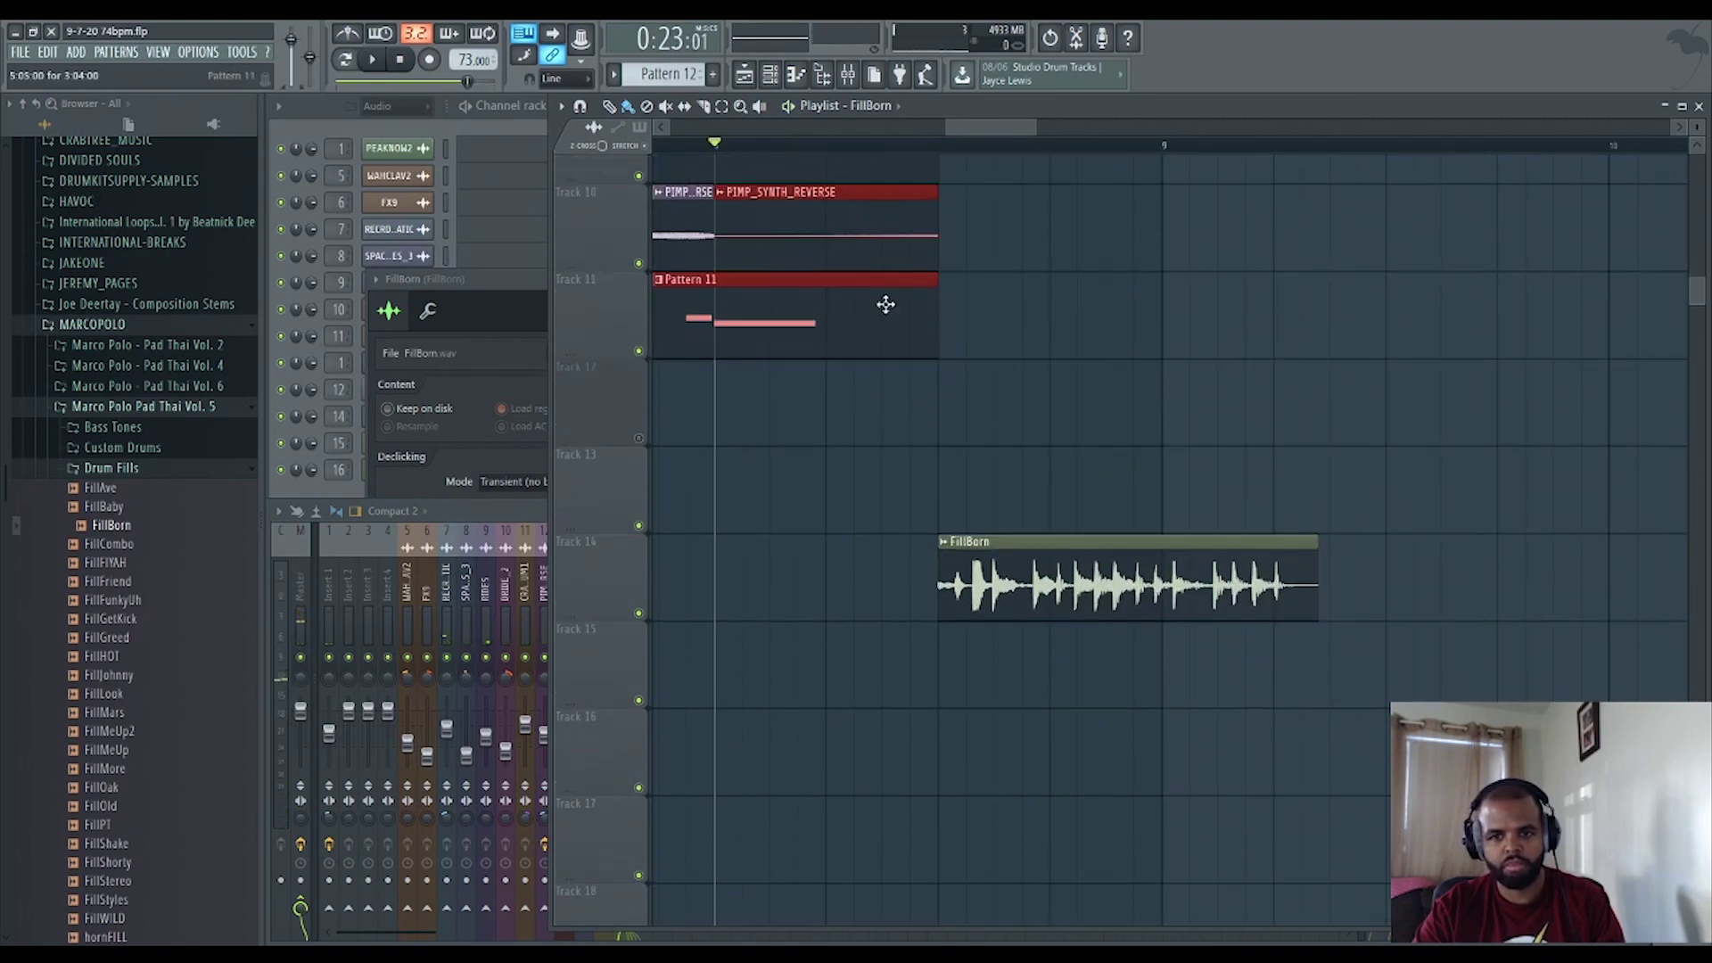
left_click(1314, 596)
left_click_drag(1312, 596, 1337, 596)
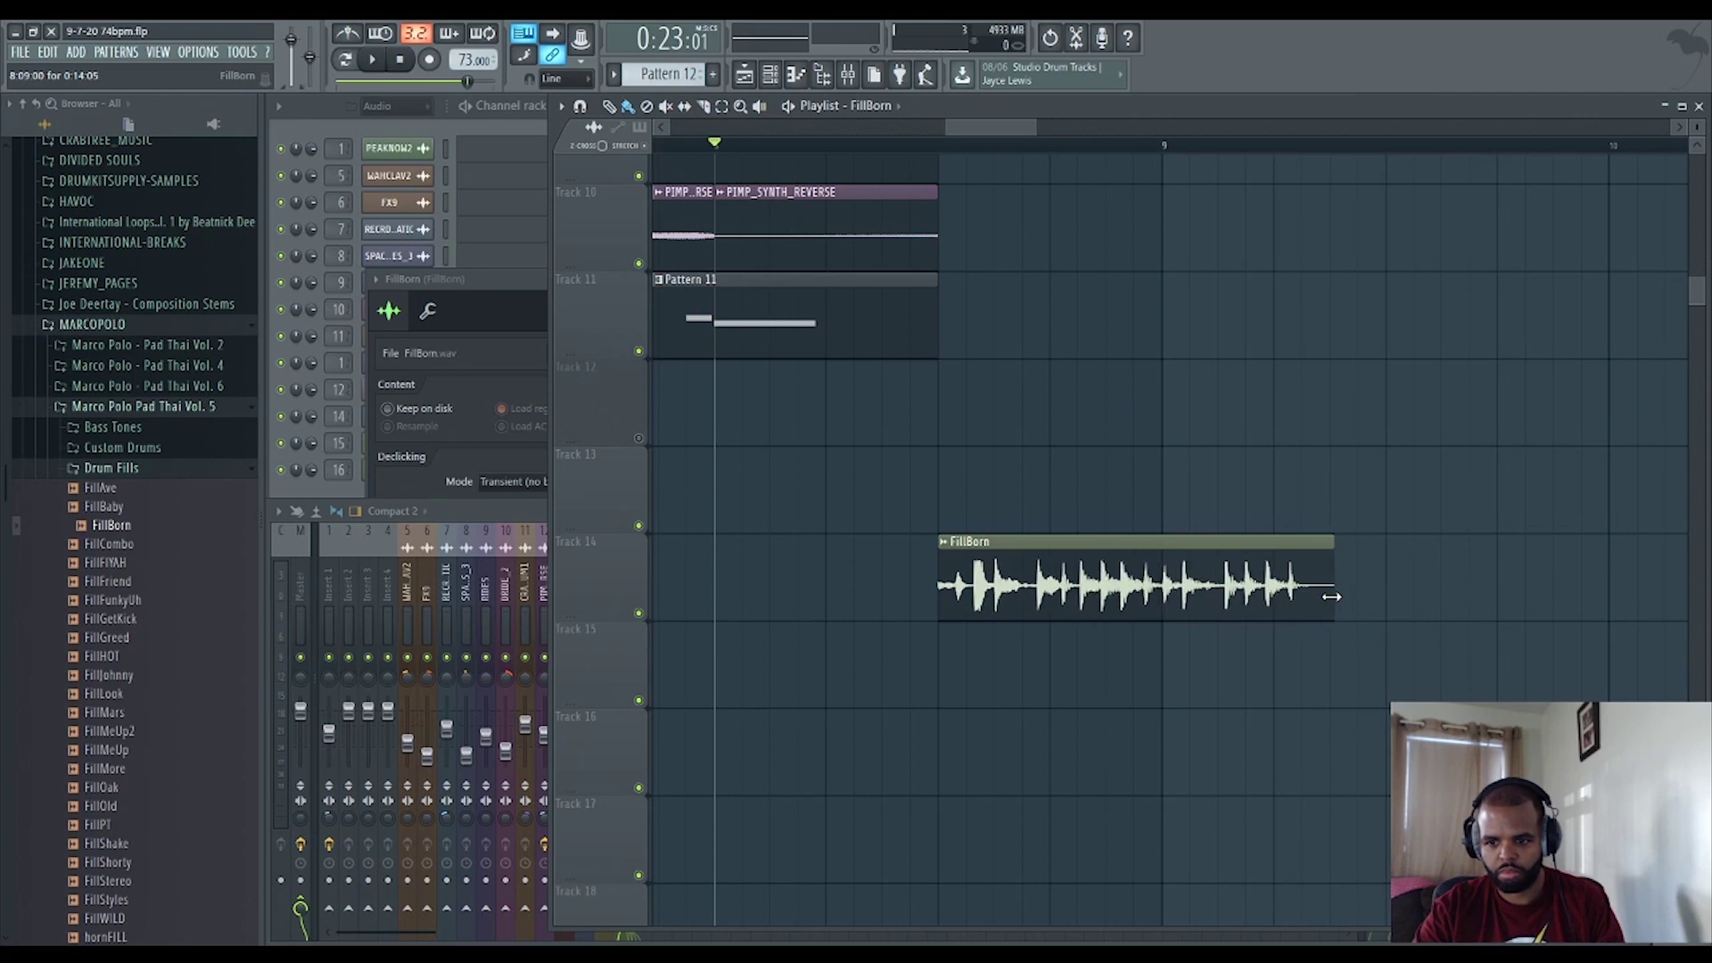
key("space")
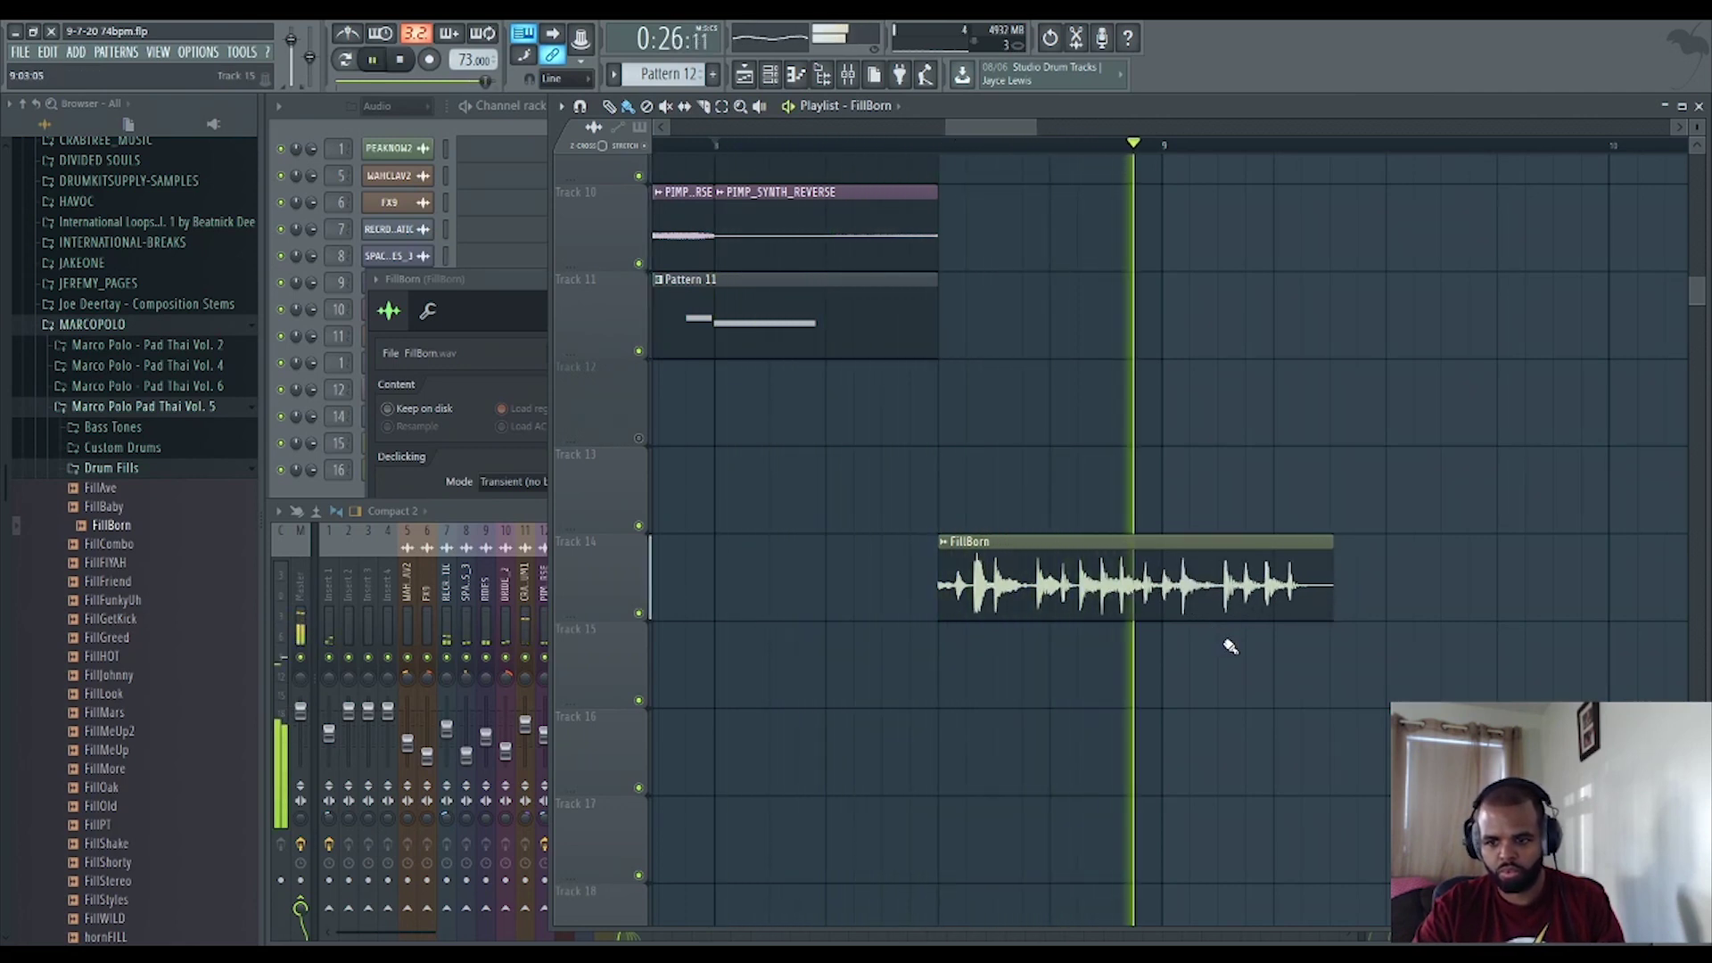
key("space")
left_click_drag(1335, 607, 1322, 606)
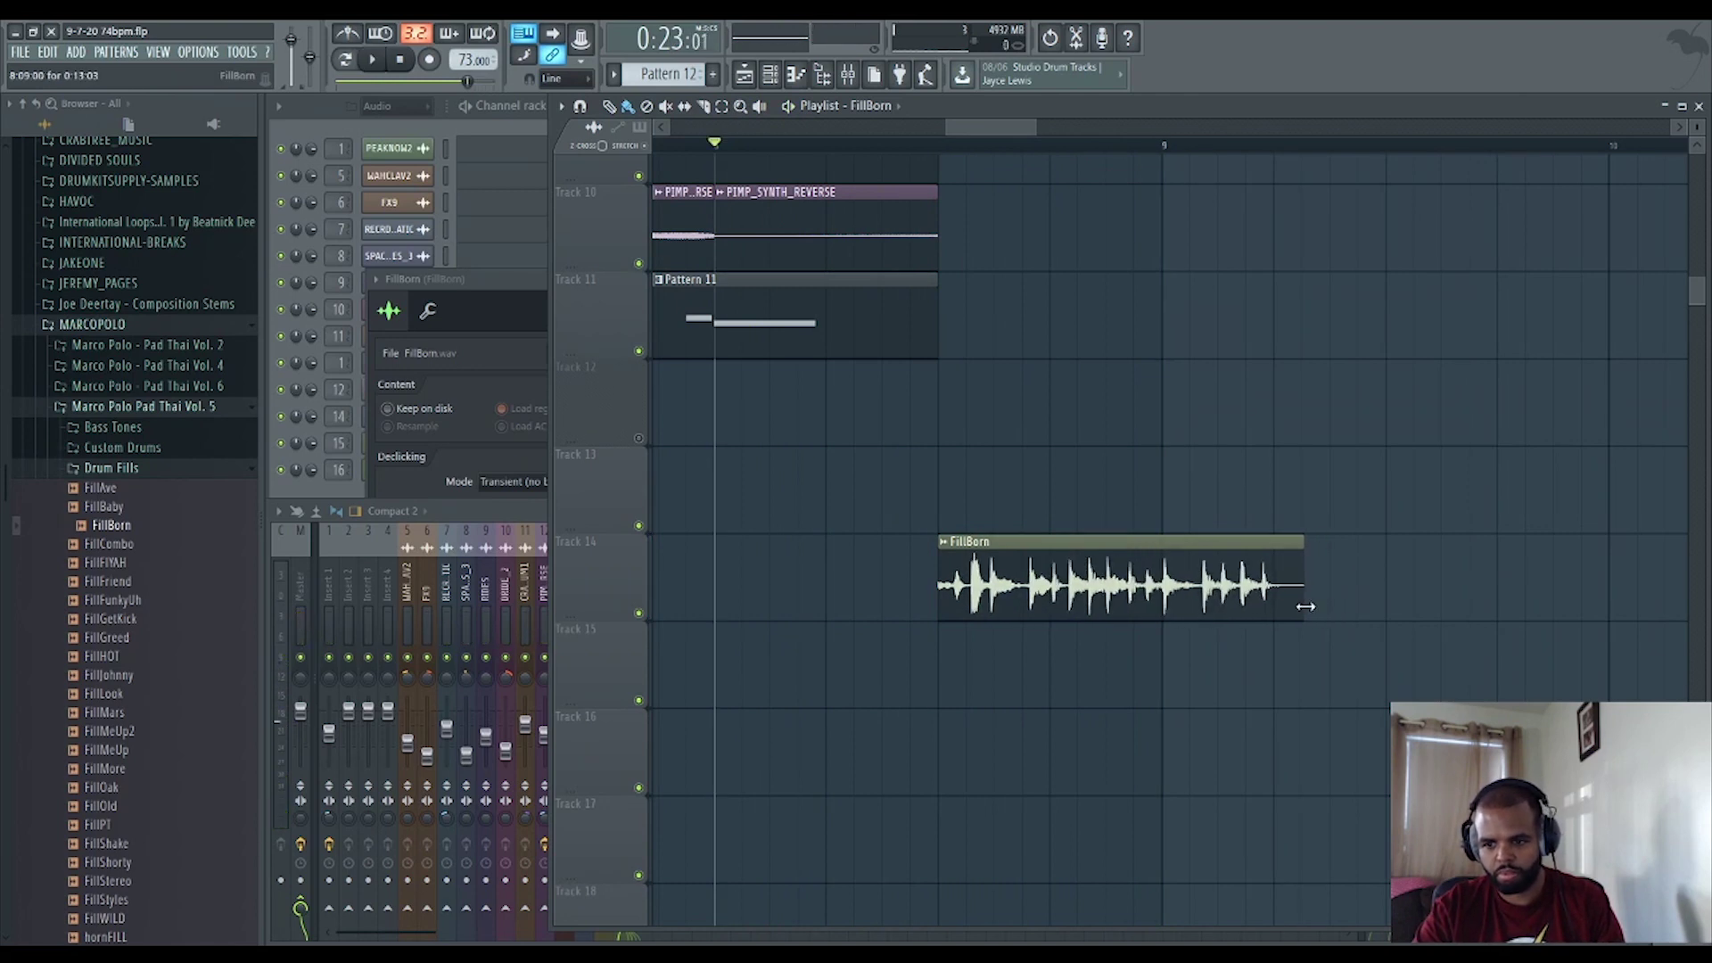
Play the fill from bar 8, trim the FillBorn clip to end at bar 9 and play back the eight-bar loop.
key("space")
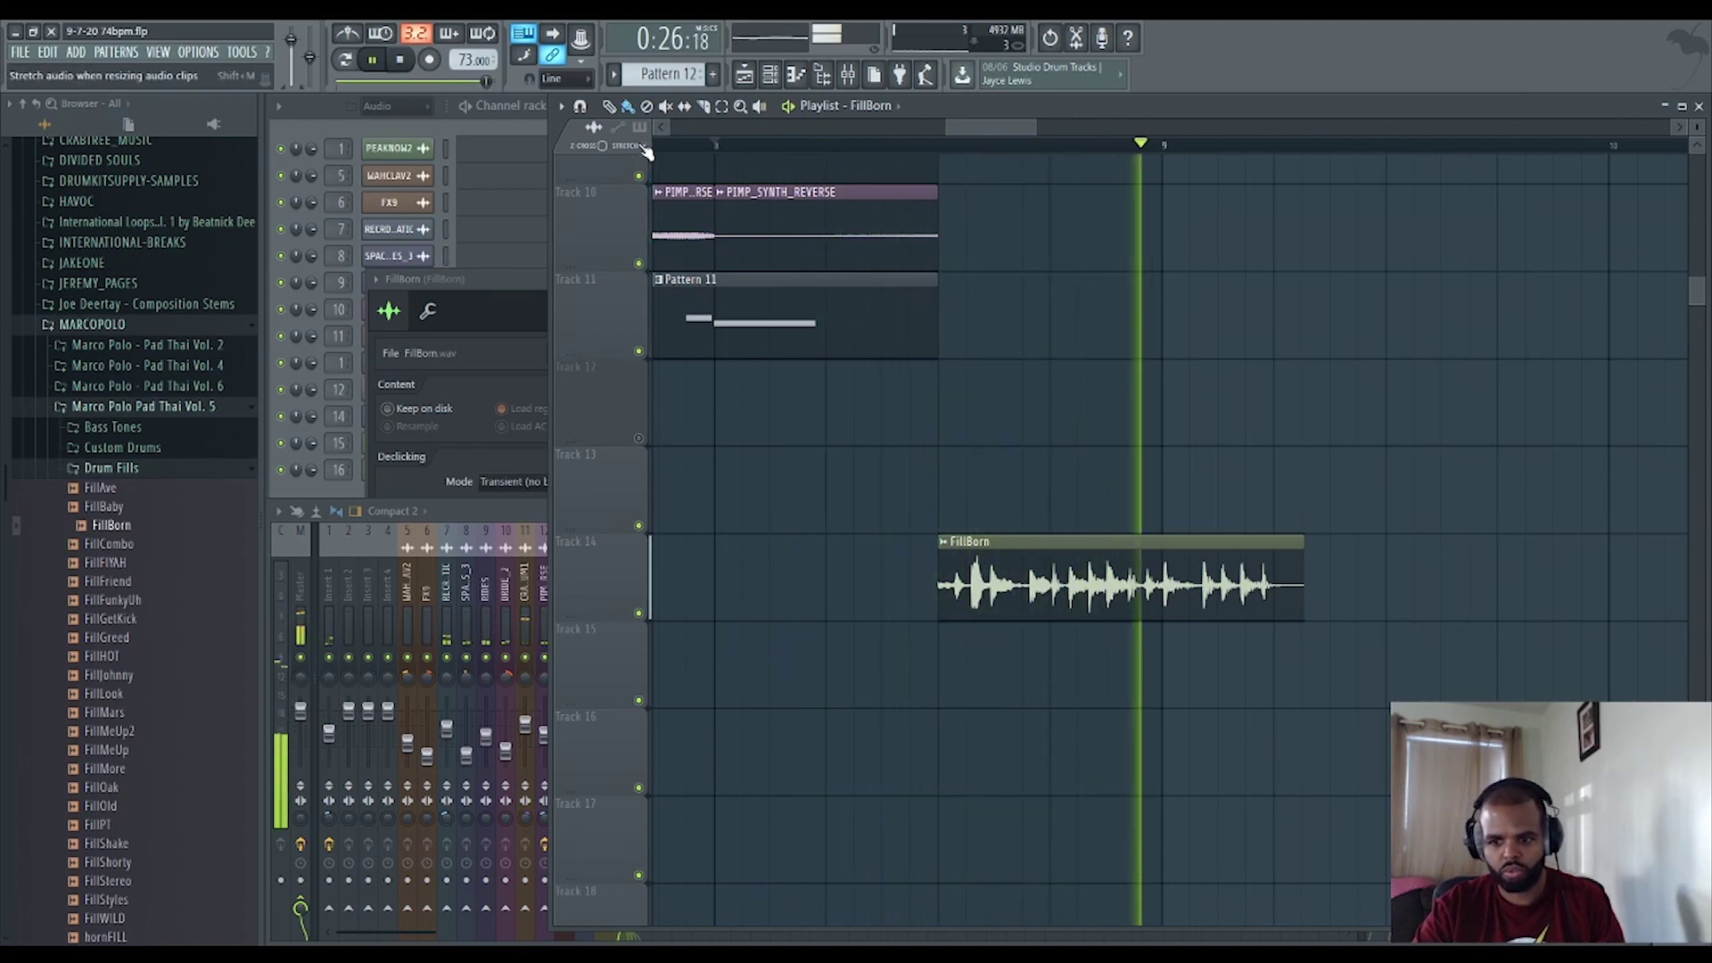
key("space")
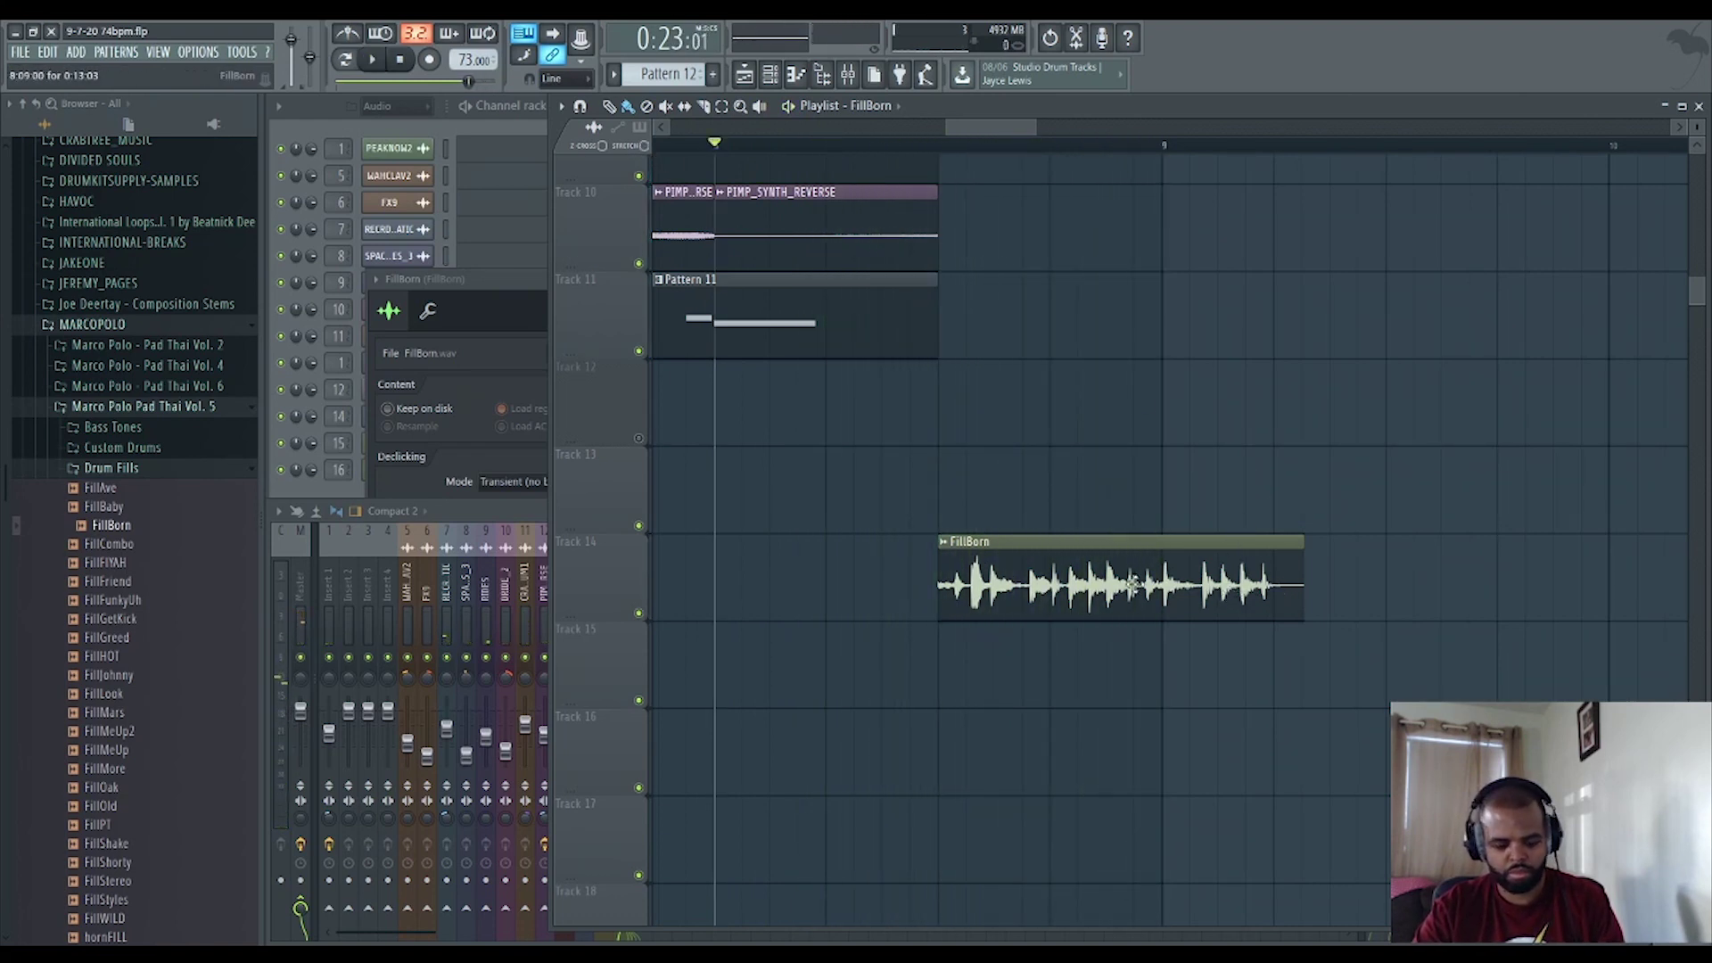
right_click(1254, 535)
key("space")
scroll(1243, 716, "down", 5)
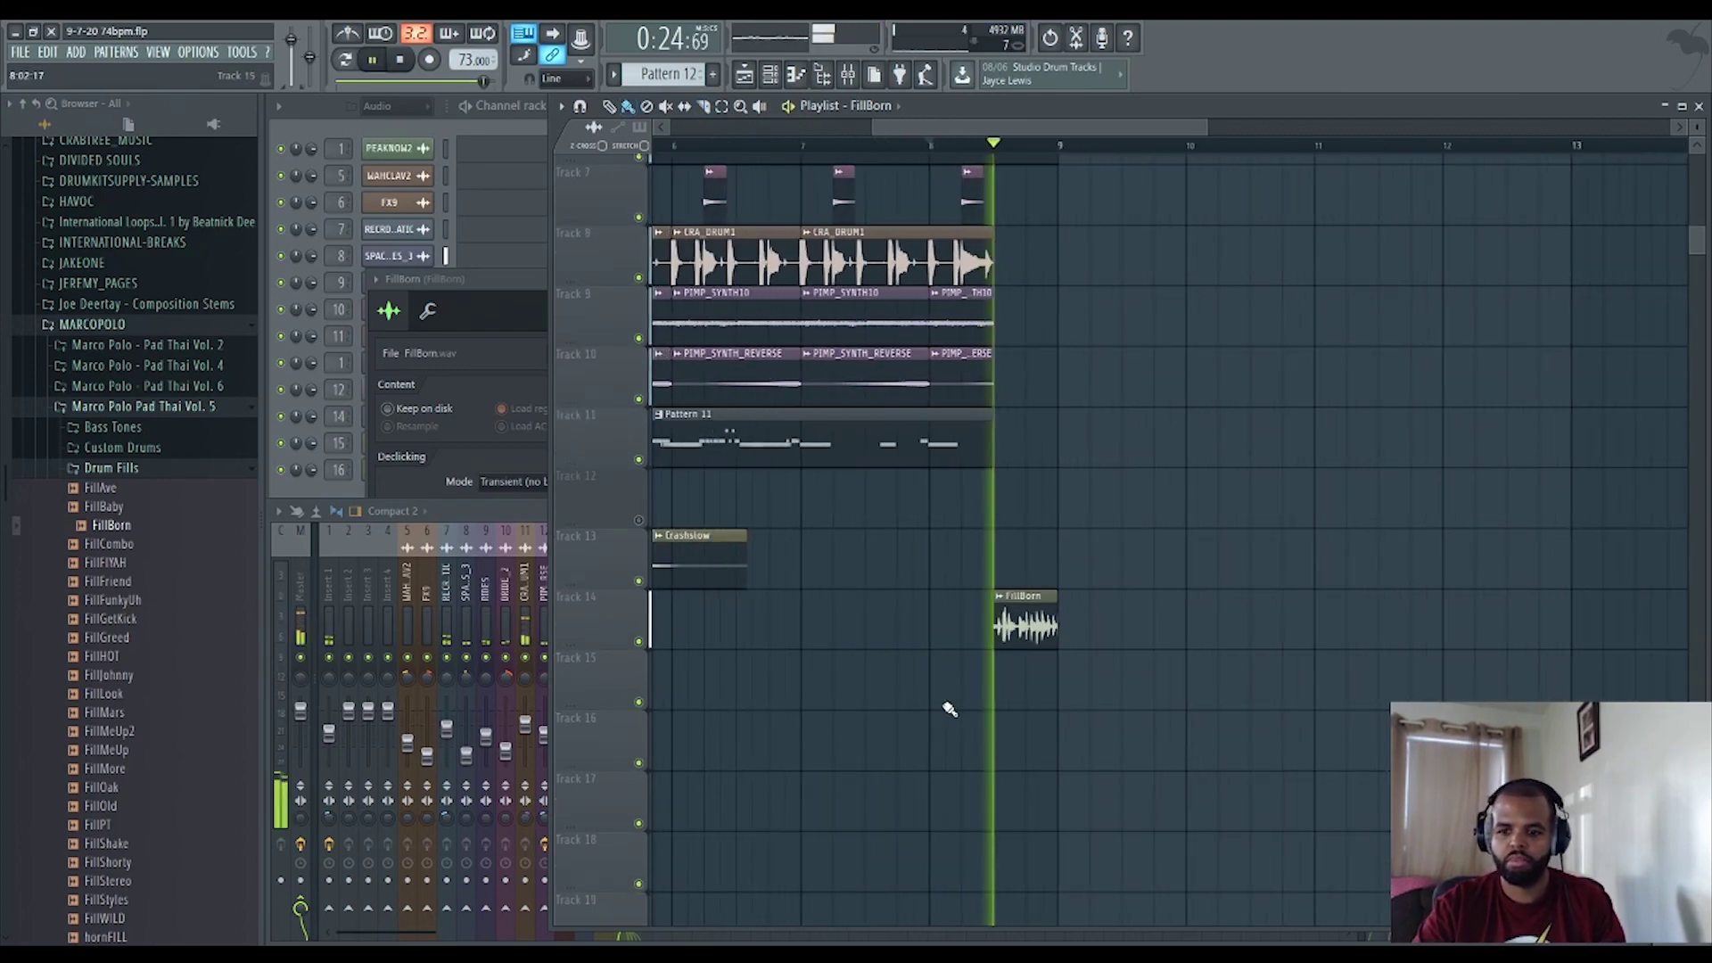
scroll(946, 704, "down", 3)
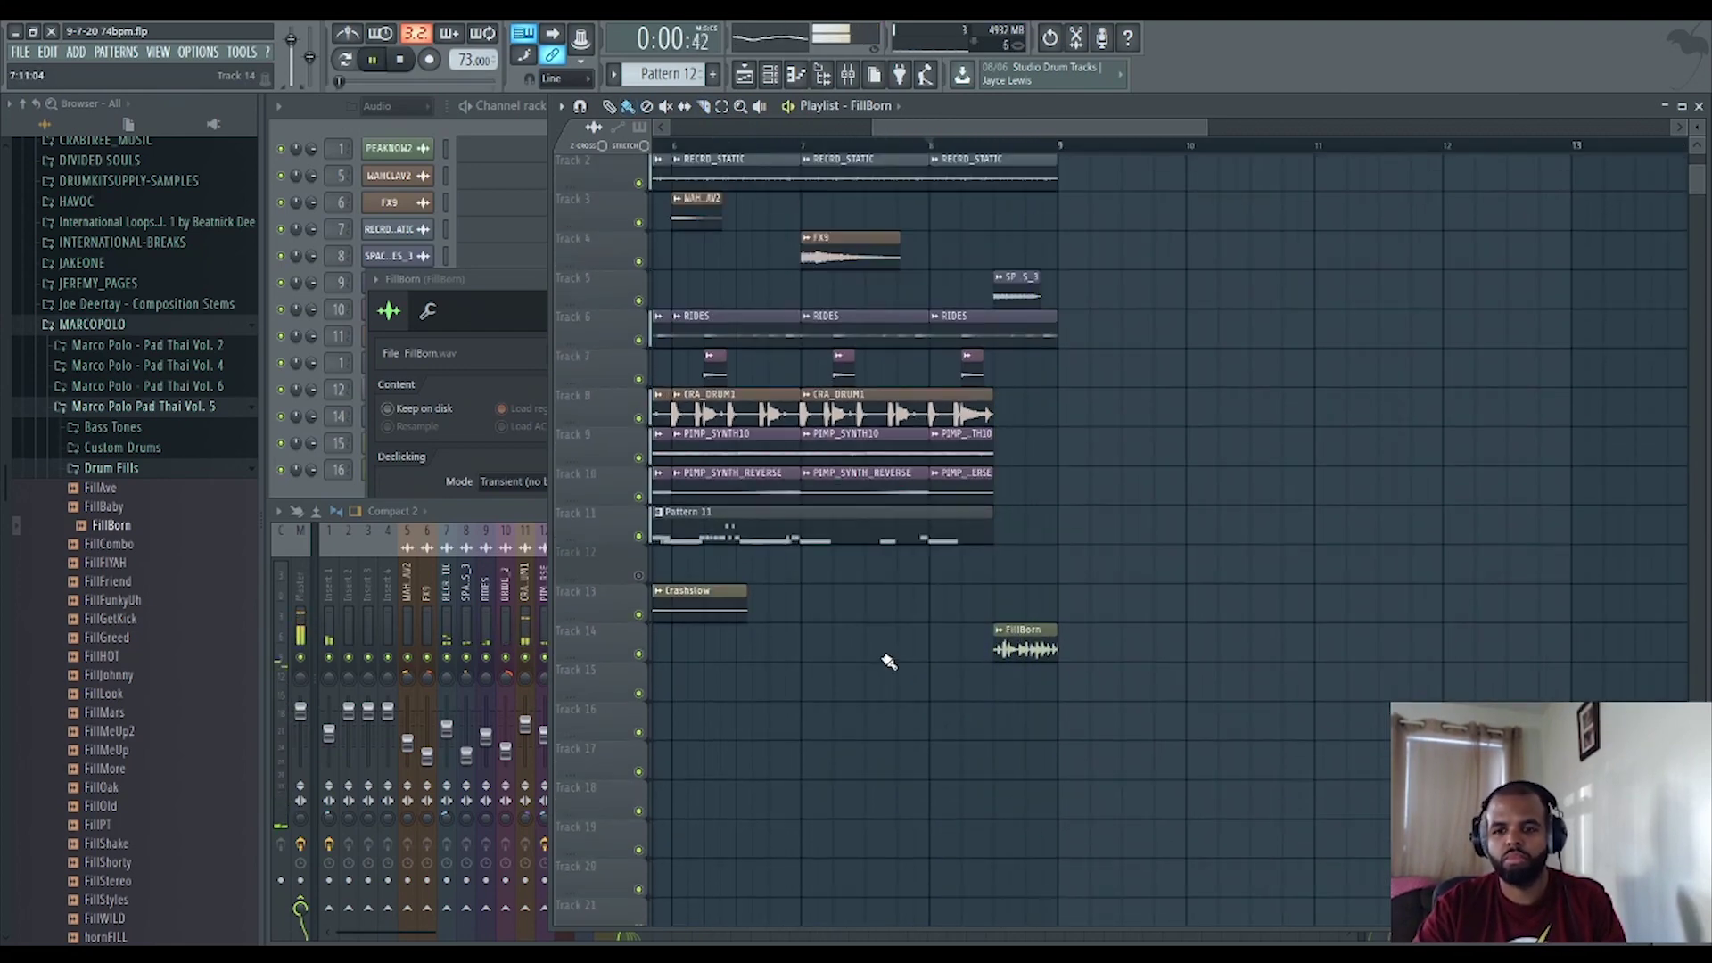
scroll(889, 662, "down", 4)
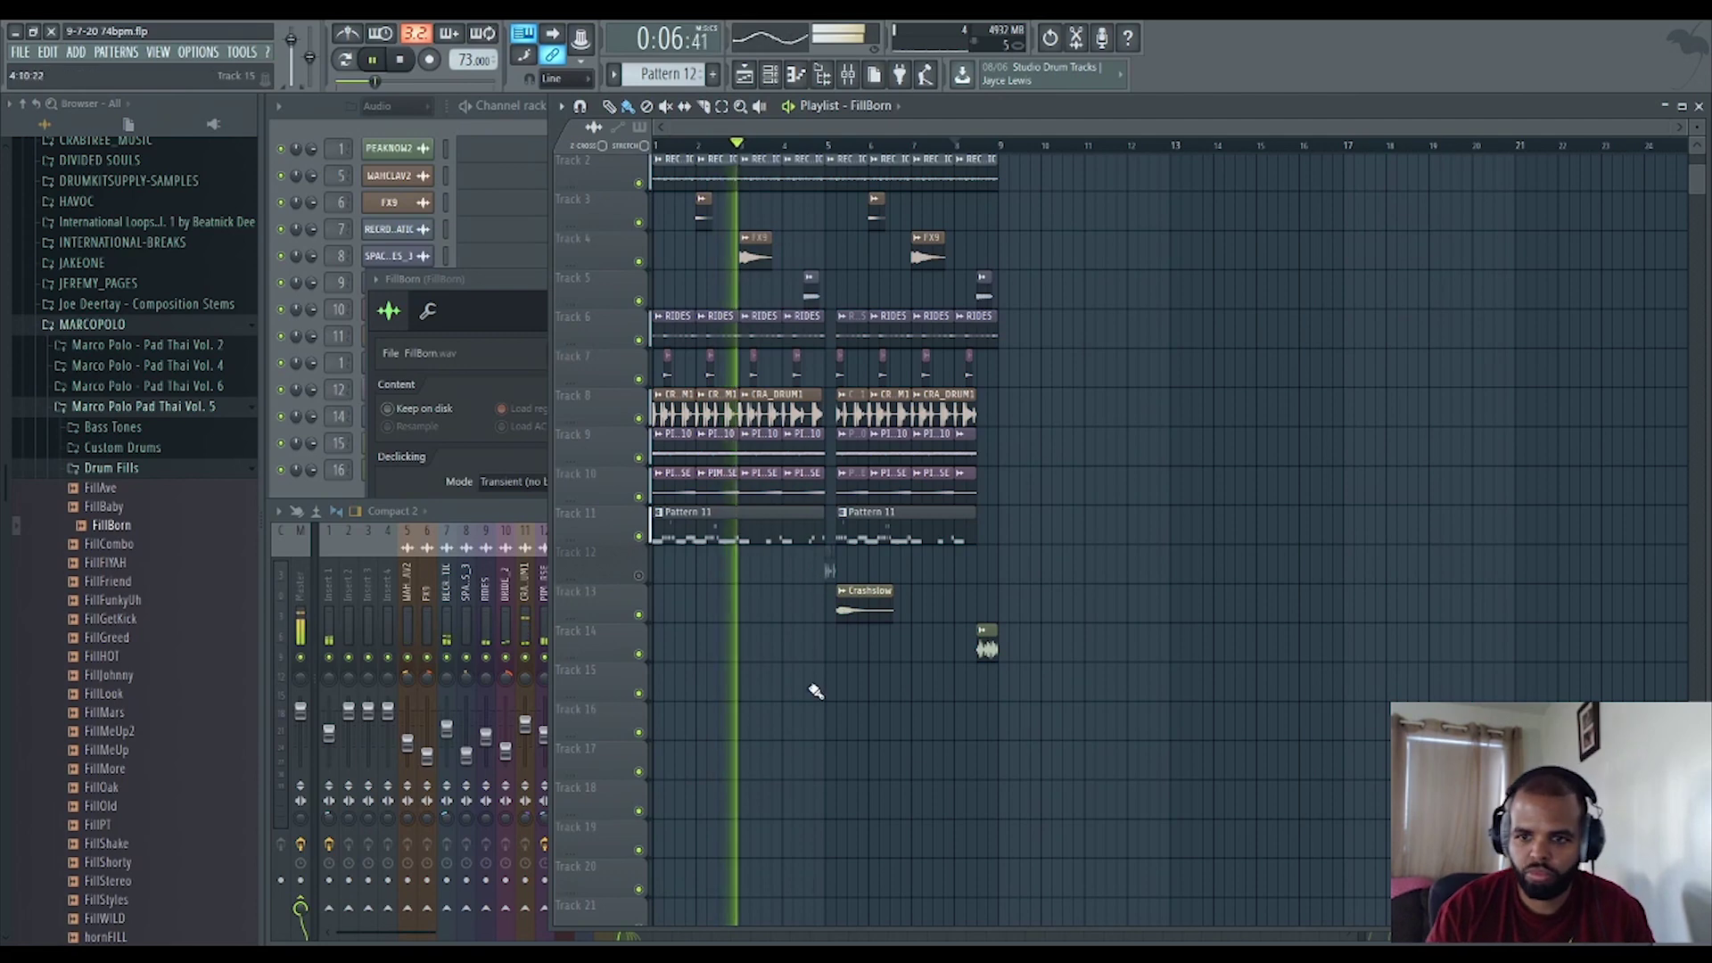
Browse the Custom Drums folder of Marco Polo Pad Thai Vol. 5 and preview the Add2SnrCym sample.
left_click(116, 469)
left_click(129, 447)
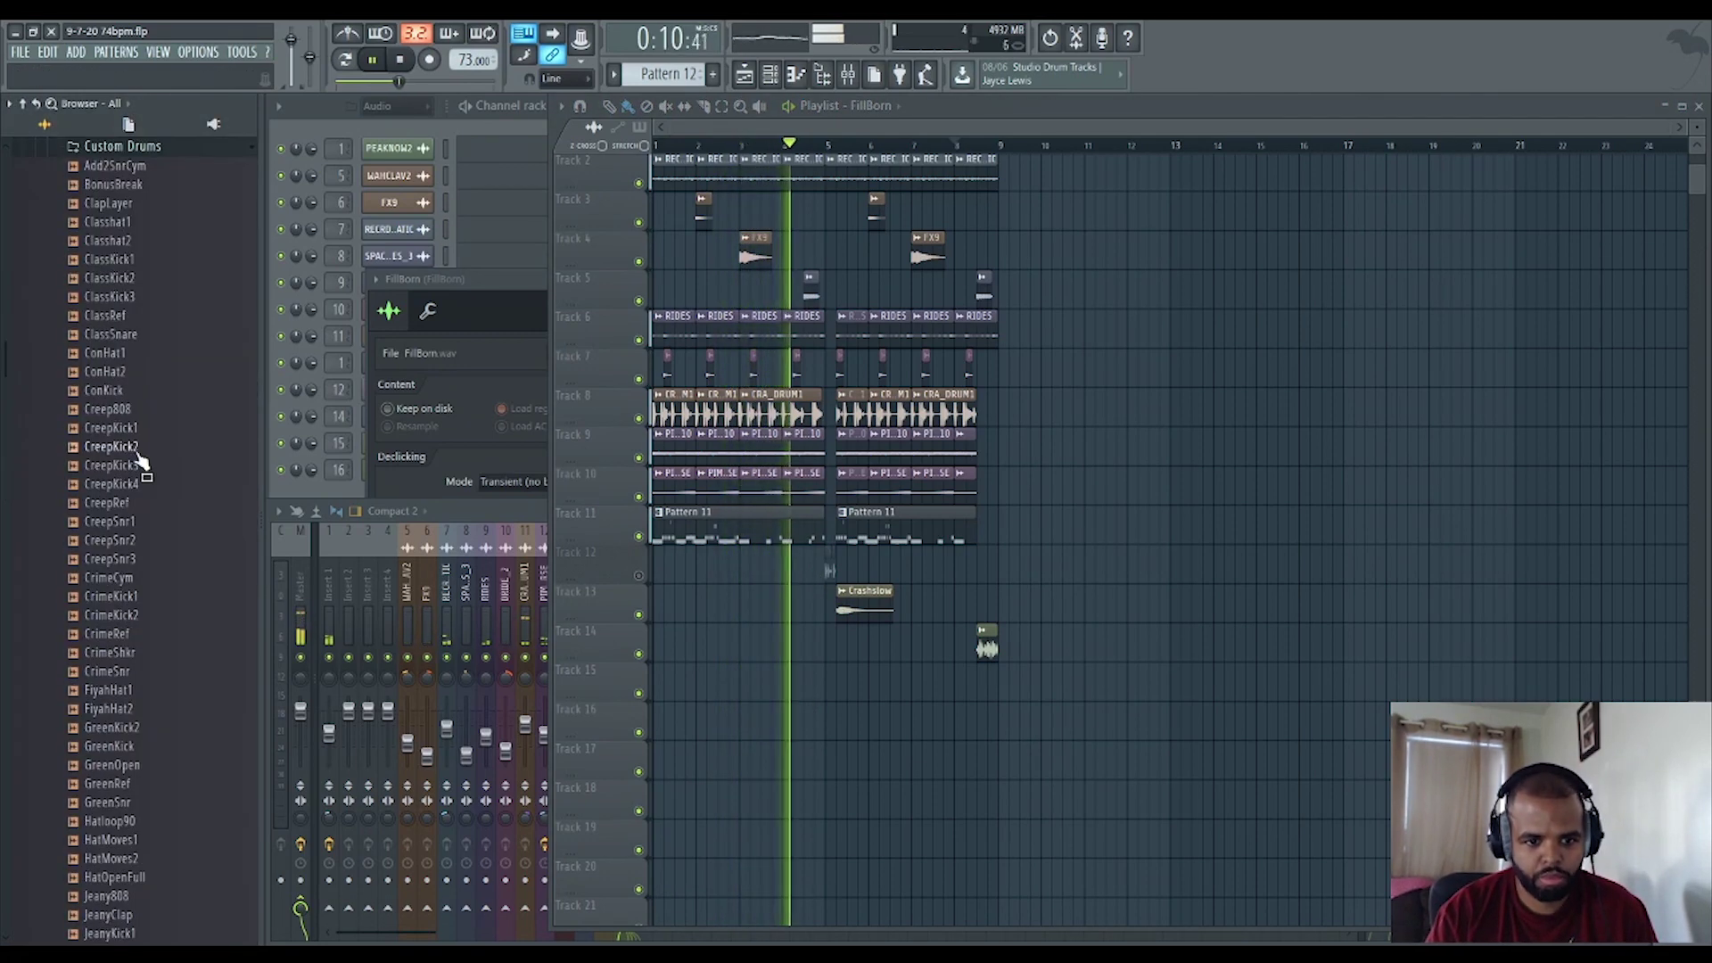
scroll(138, 459, "up", 4)
left_click(159, 392)
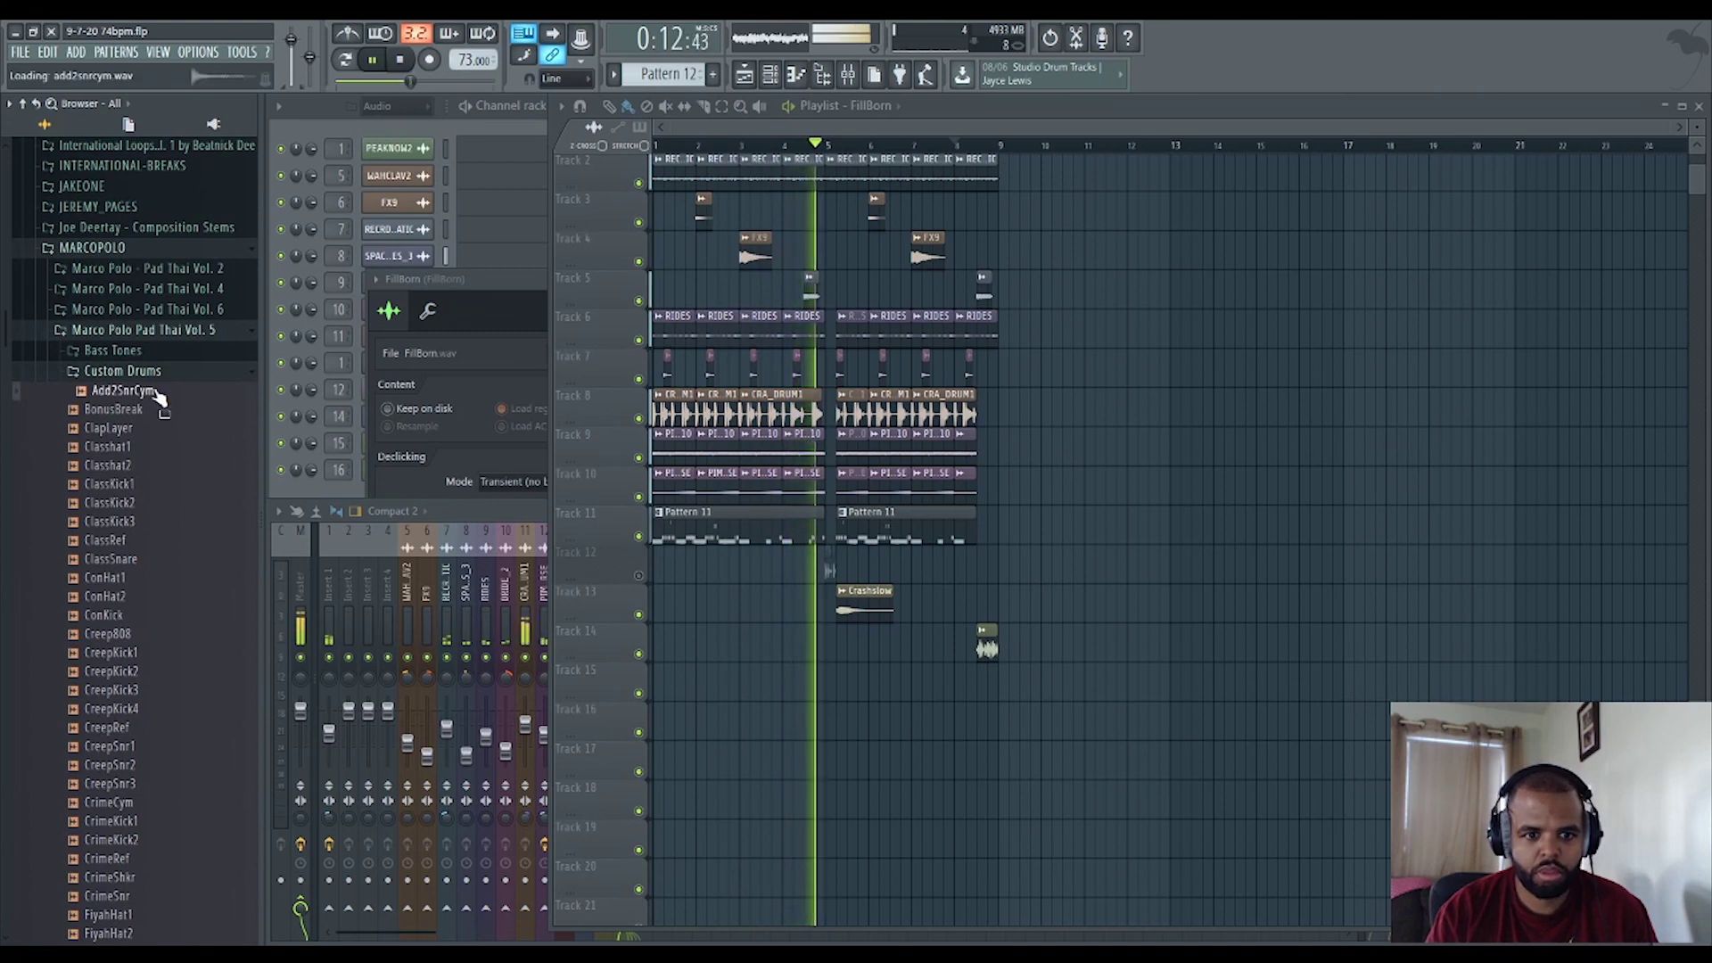
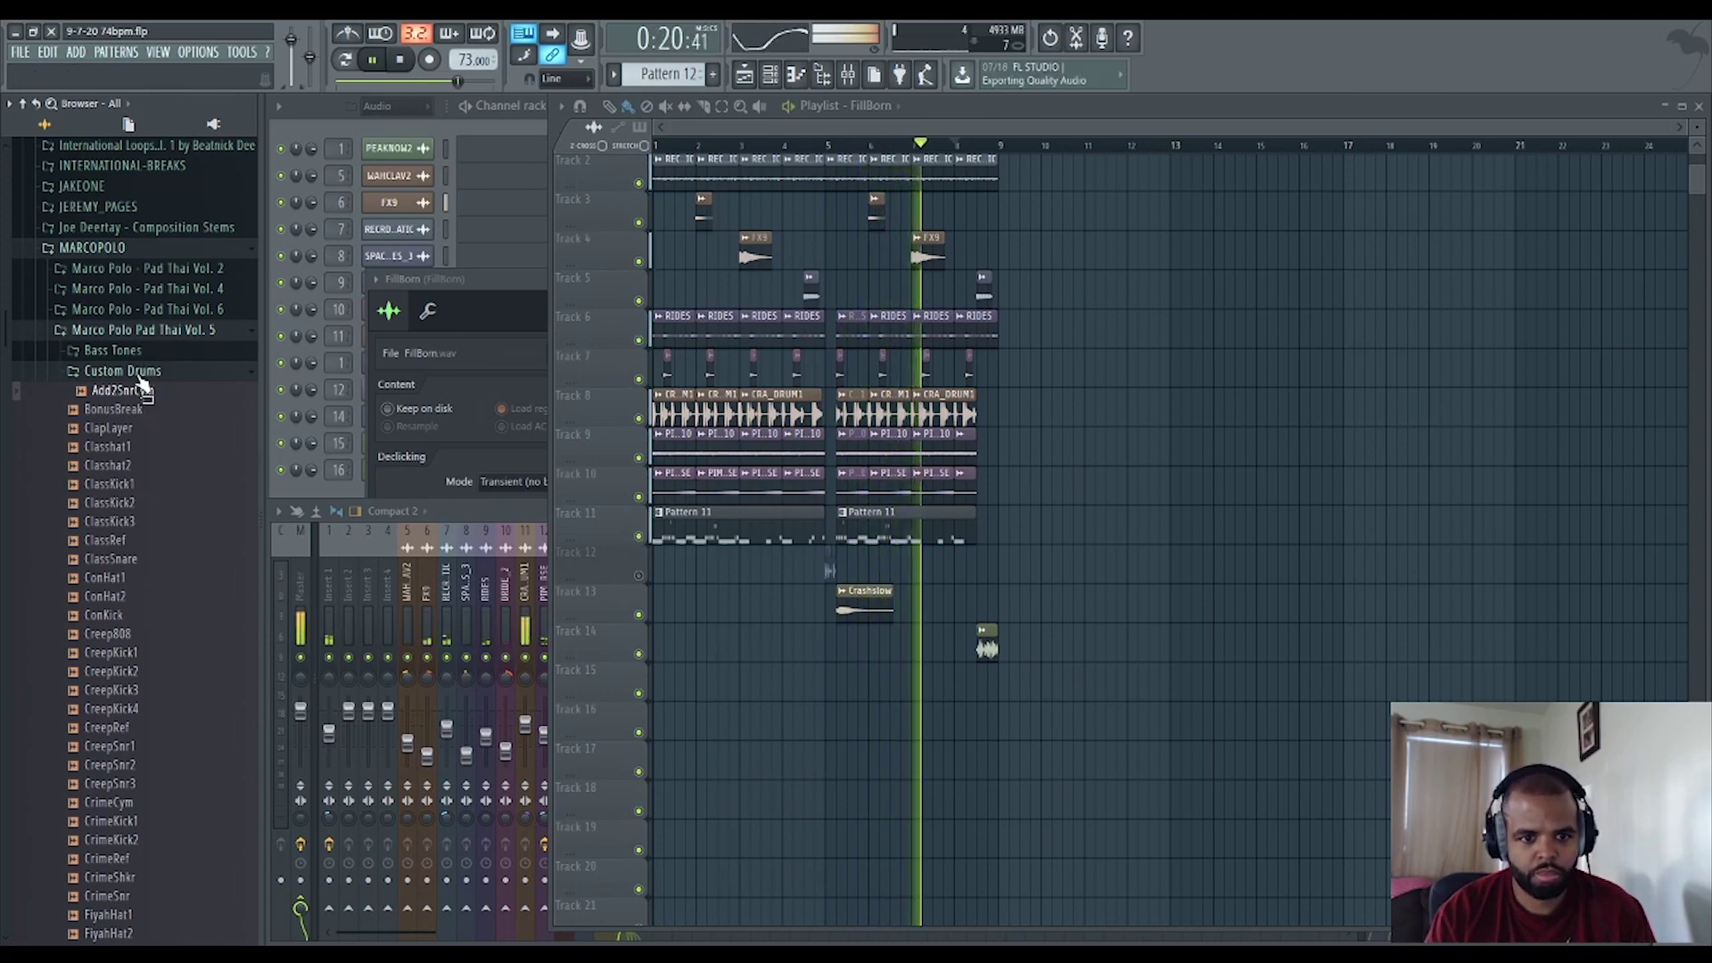
Browse the Custom MP drum kits folder and preview the CryOpenHat, CryRef and DetChop2 samples against the beat.
left_click(125, 371)
left_click(147, 330)
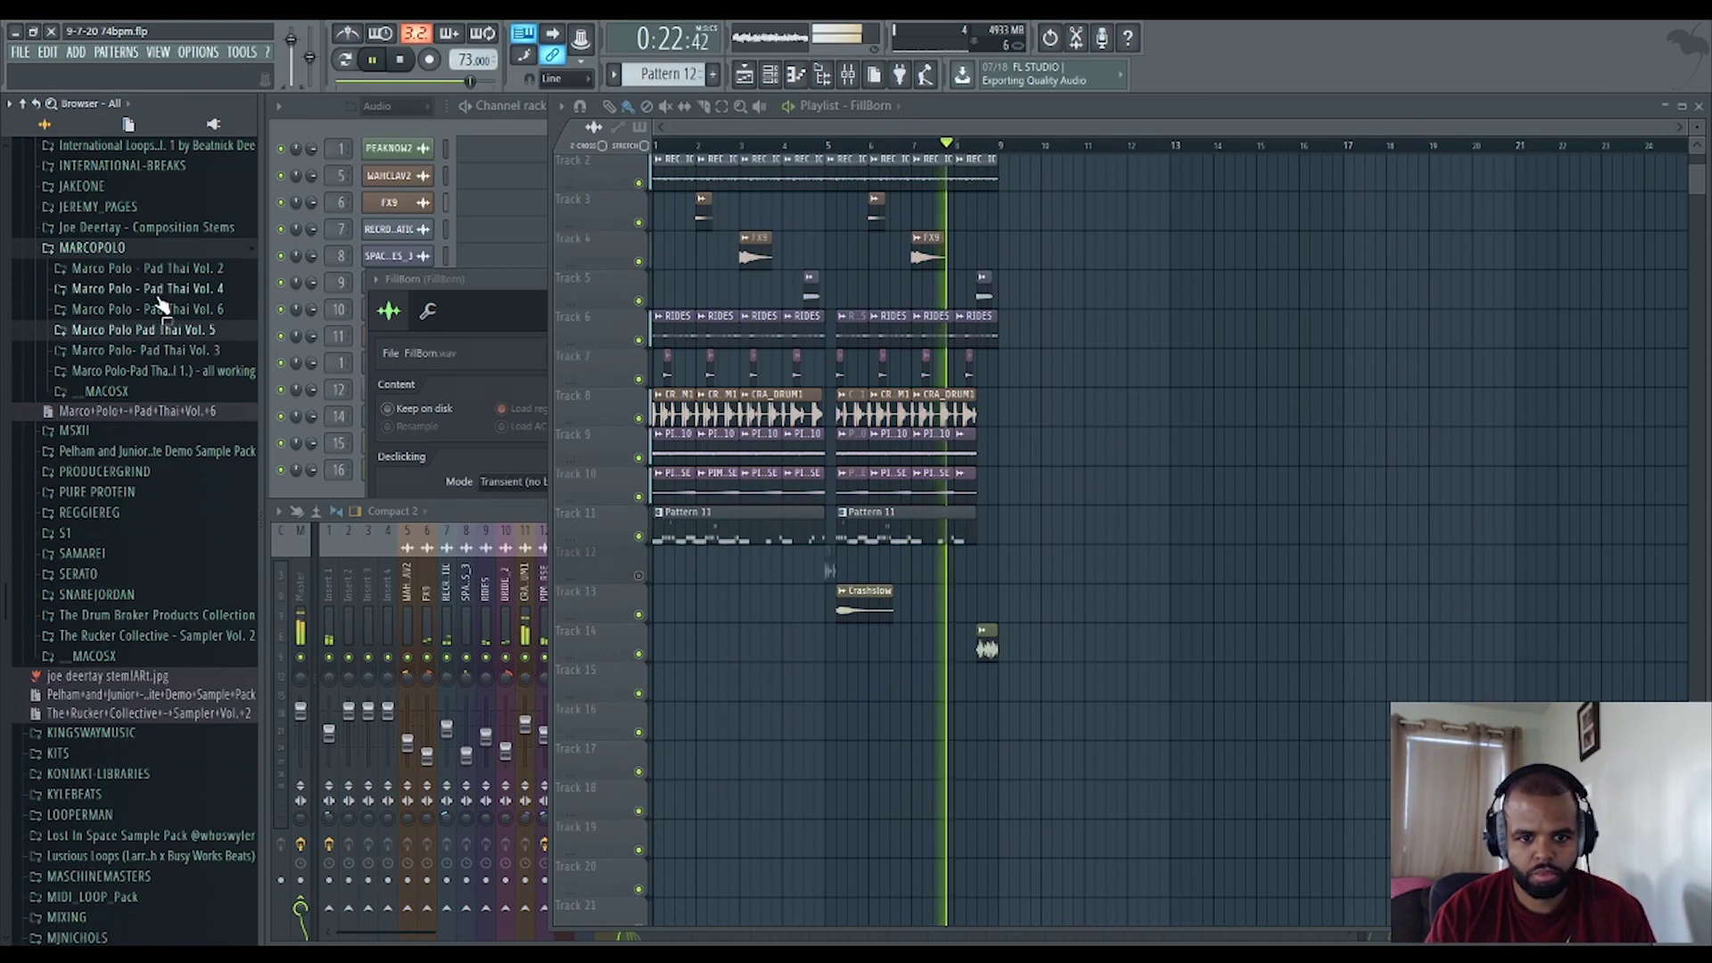
left_click(161, 306)
left_click(153, 334)
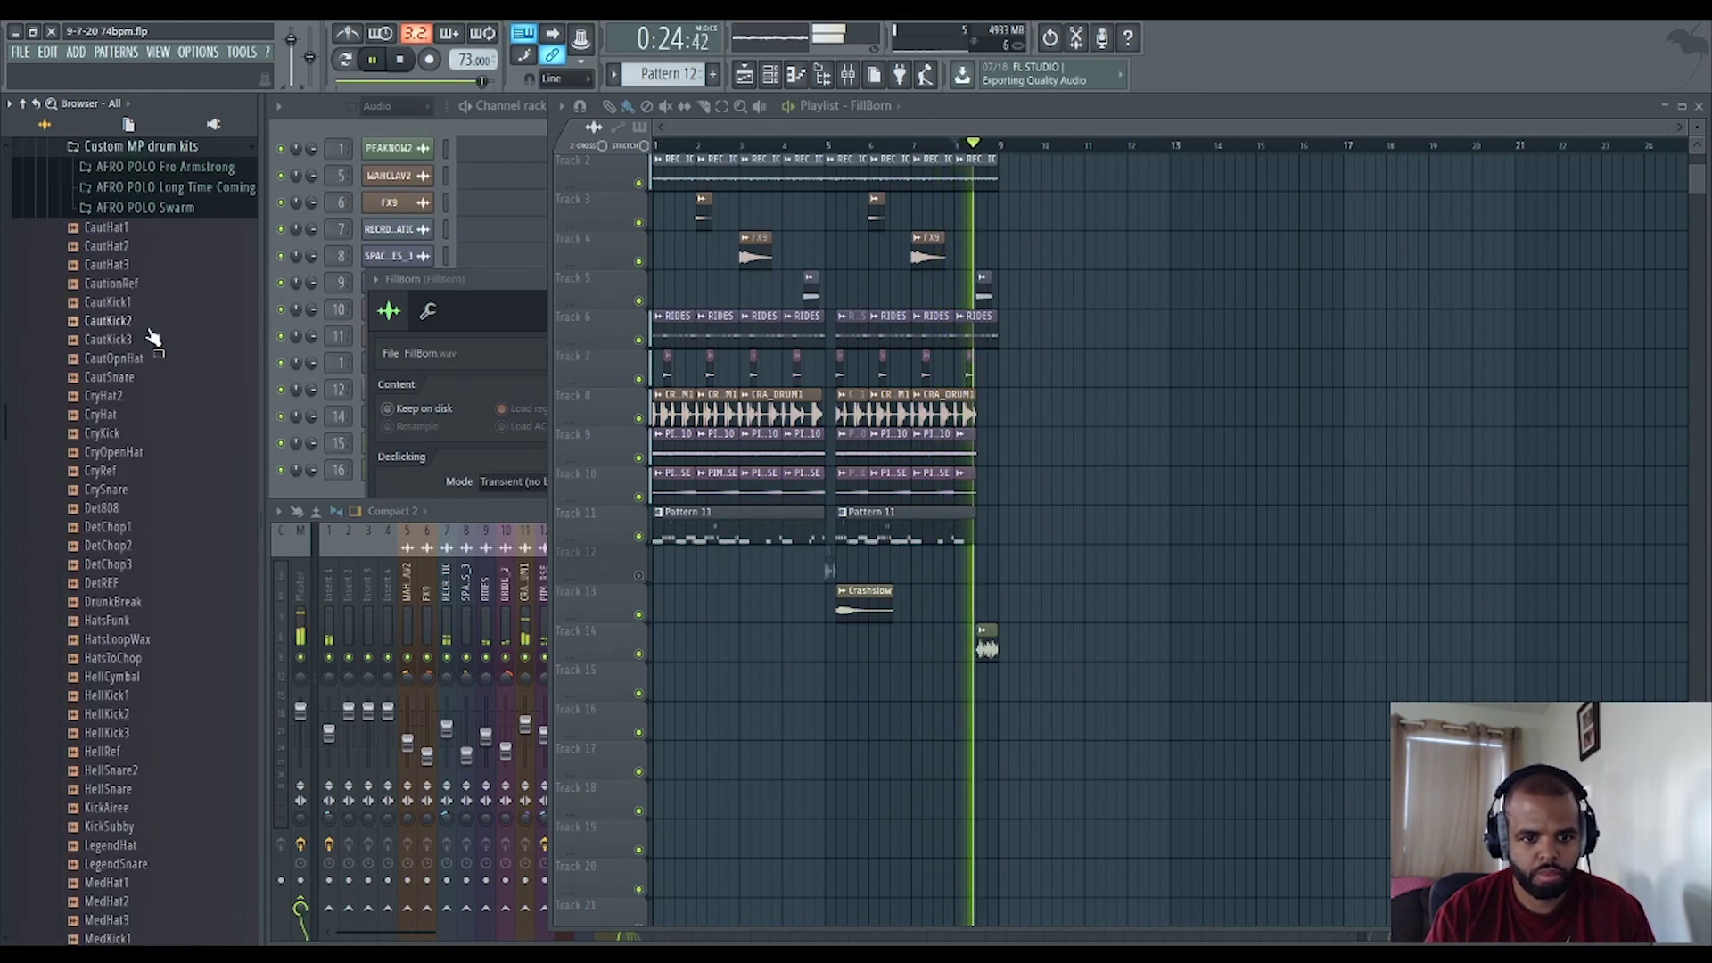
left_click(122, 452)
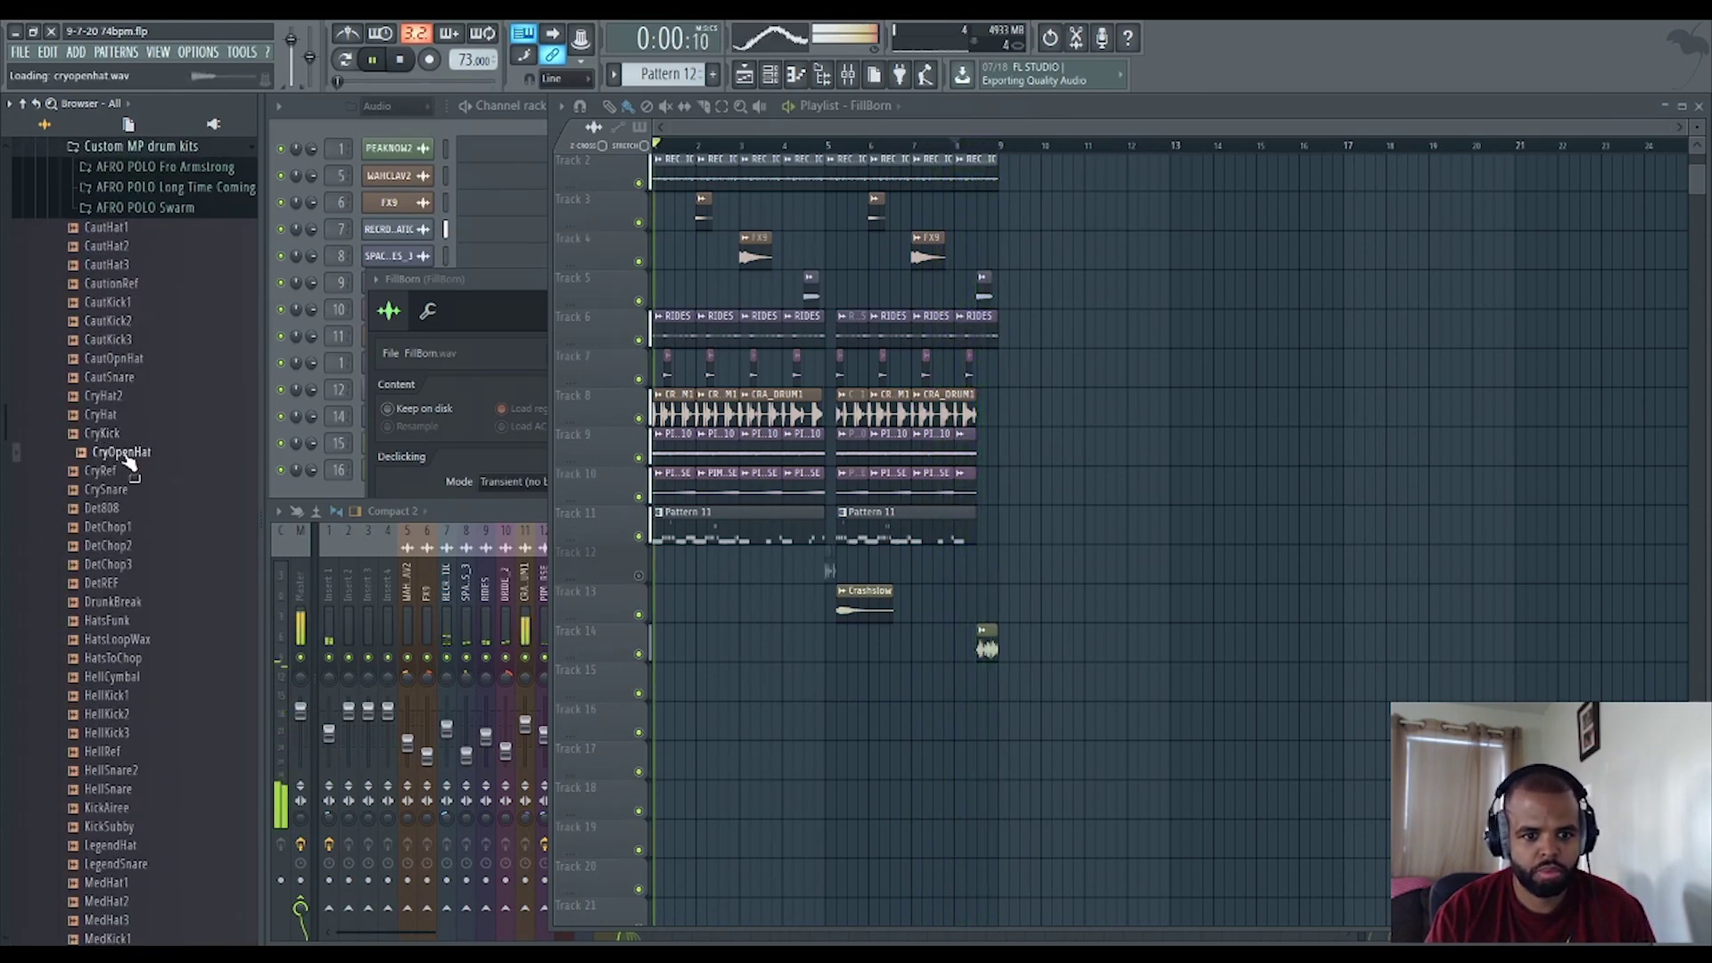
left_click(125, 470)
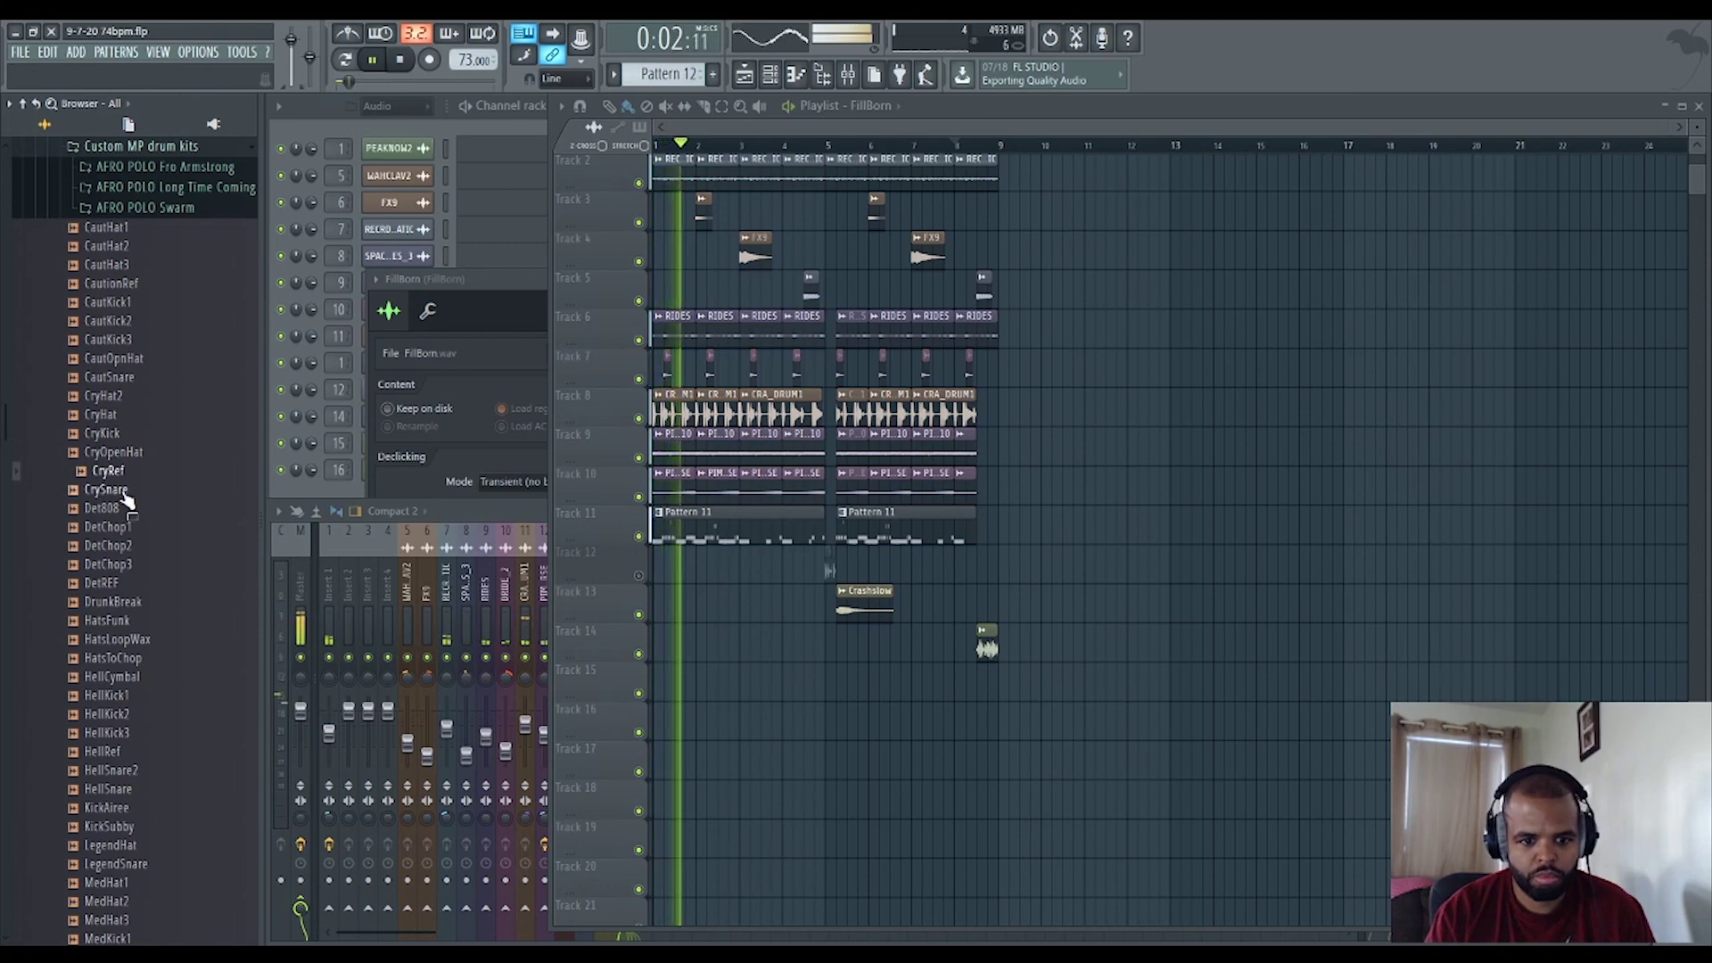
left_click(134, 545)
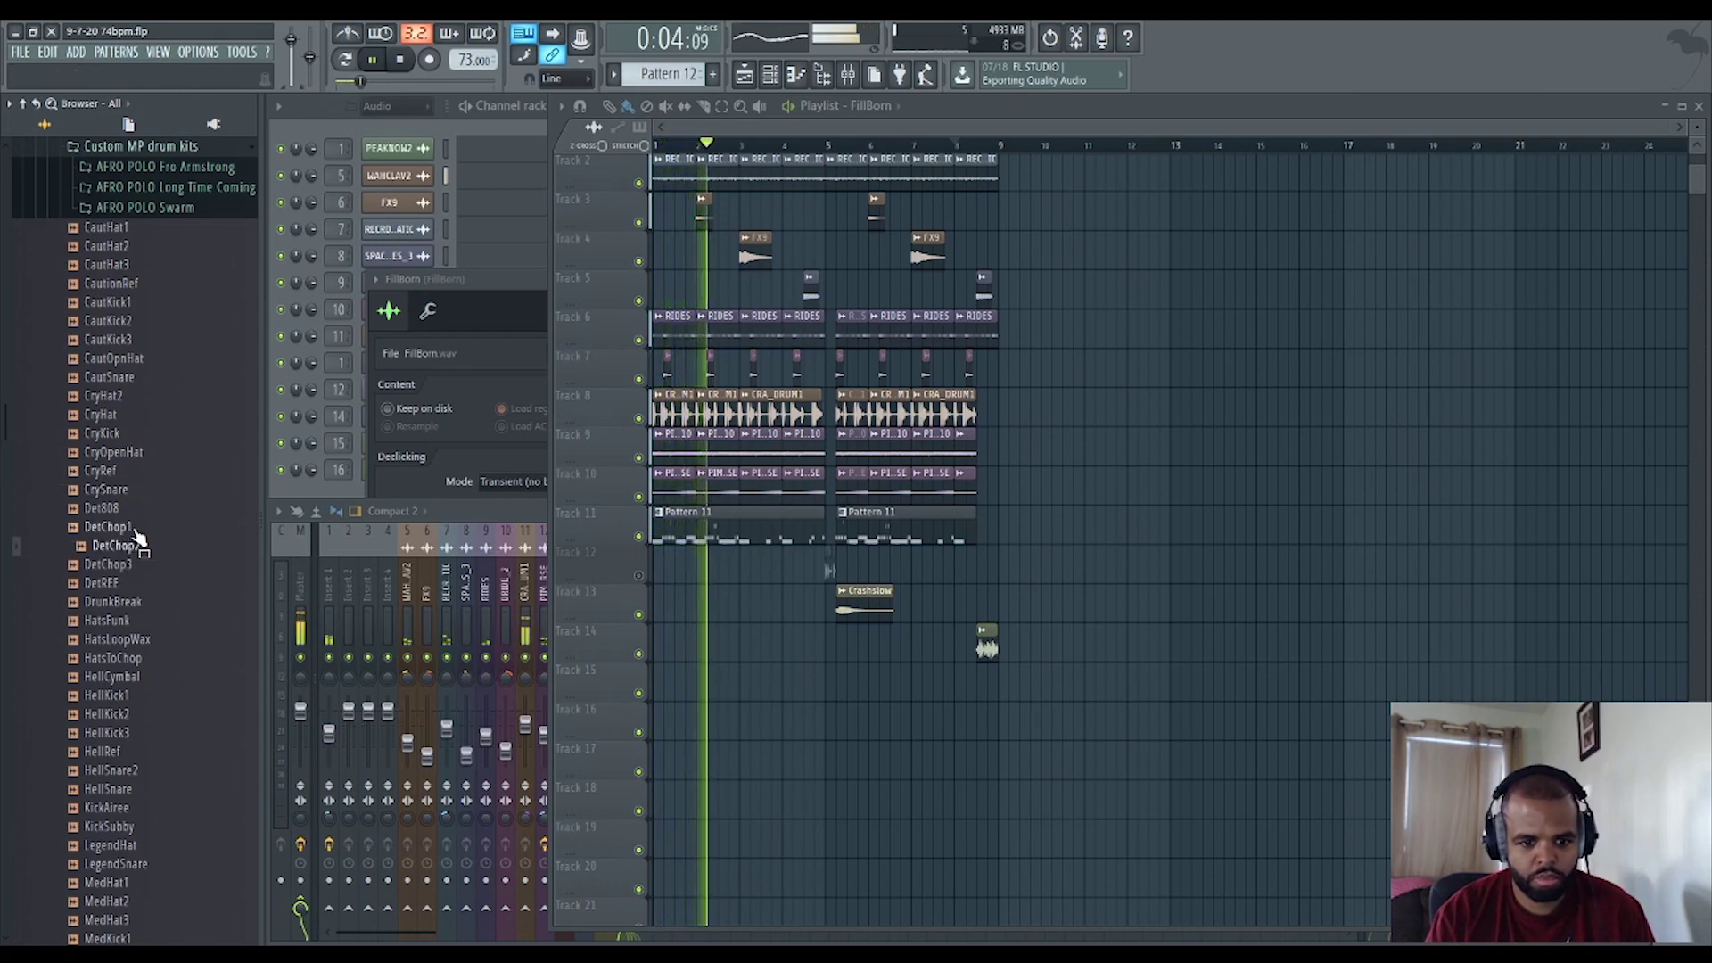
Preview the STPCrash and TitoCymbal samples and place TitoGong on track 14 at bar 1.
scroll(138, 536, "down", 10)
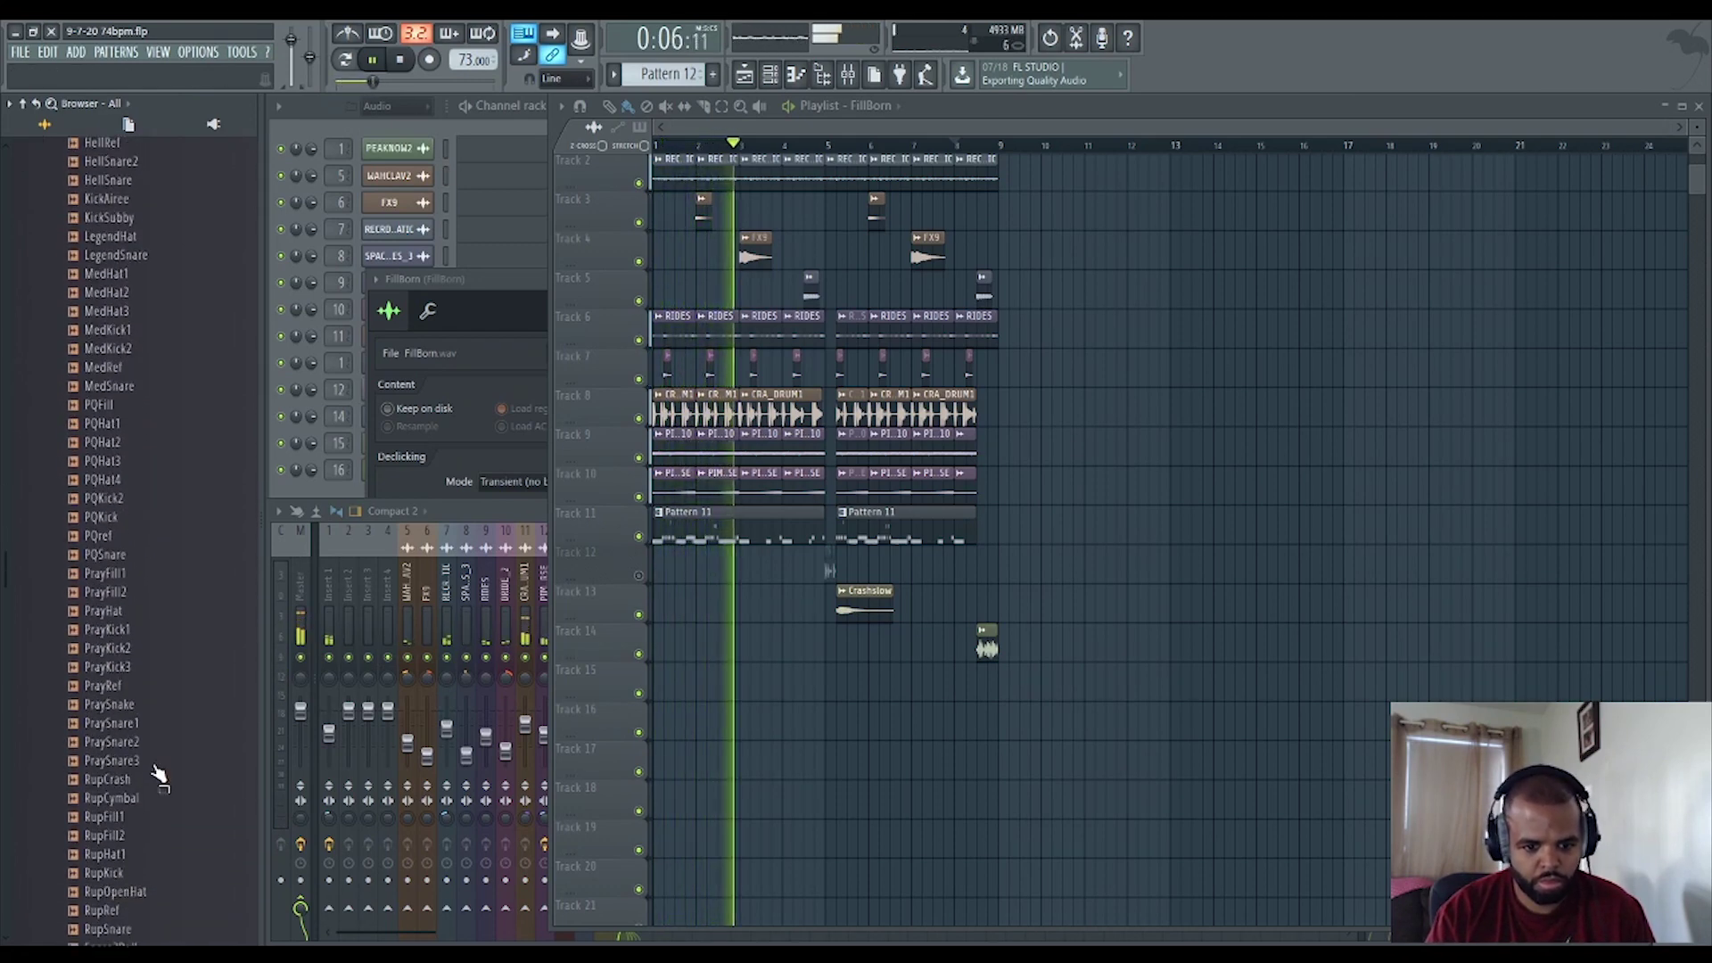
scroll(155, 768, "down", 7)
left_click(133, 640)
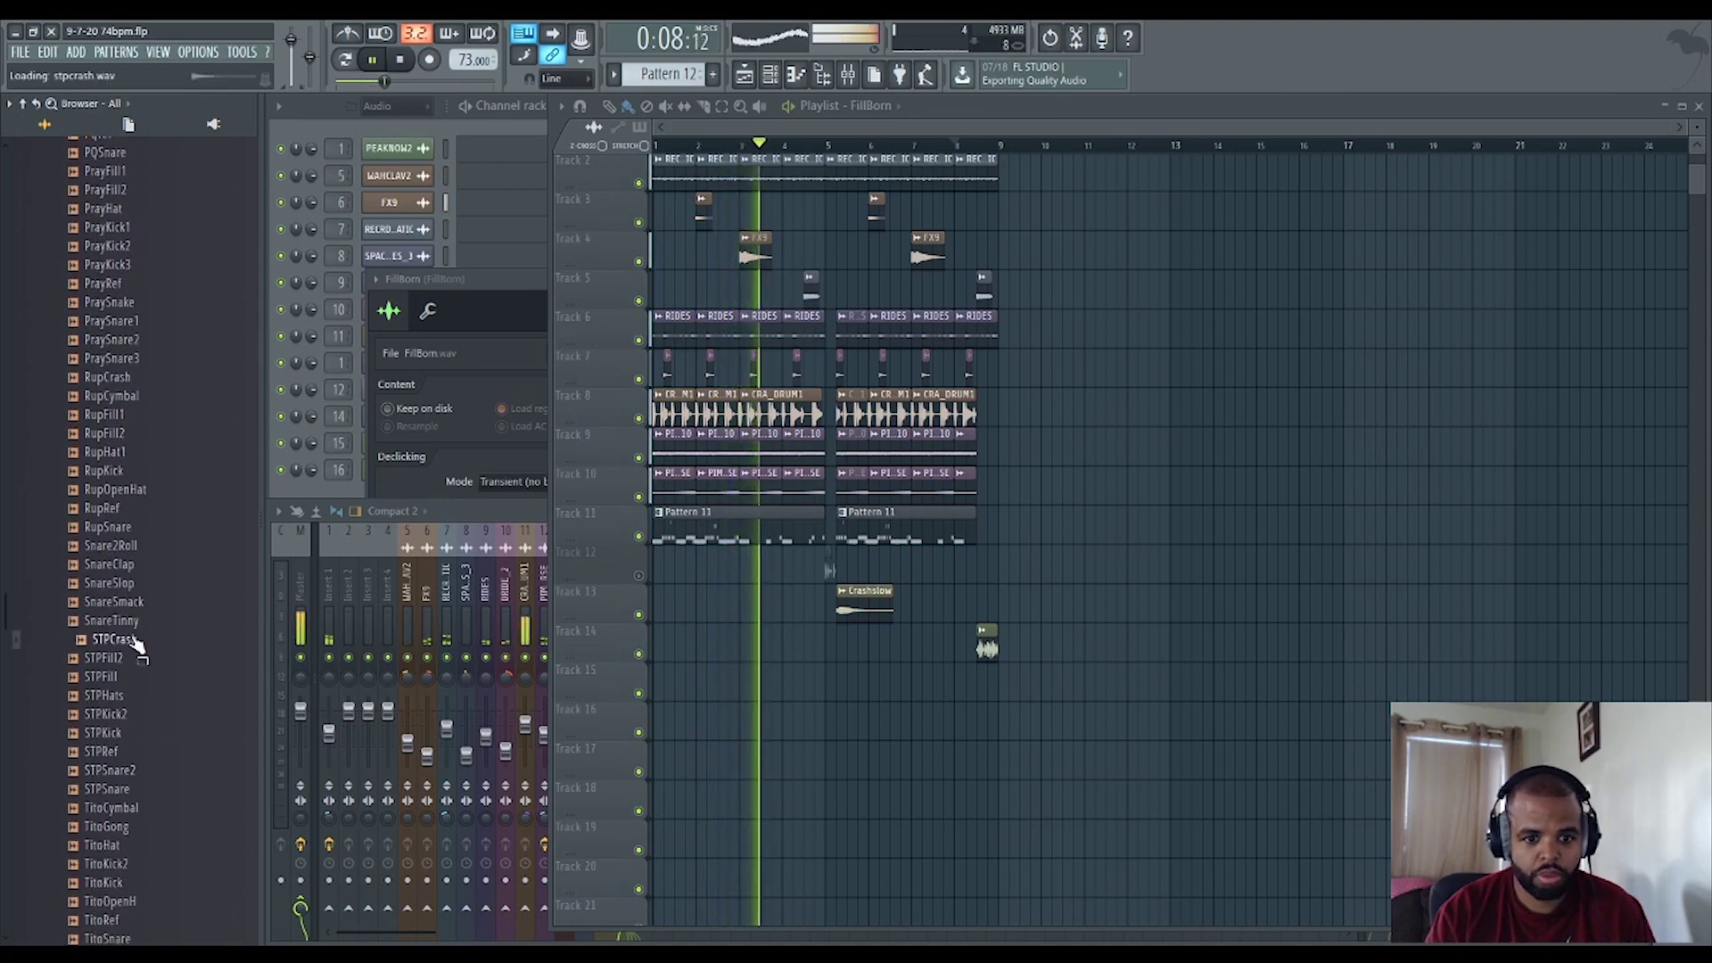
left_click(118, 814)
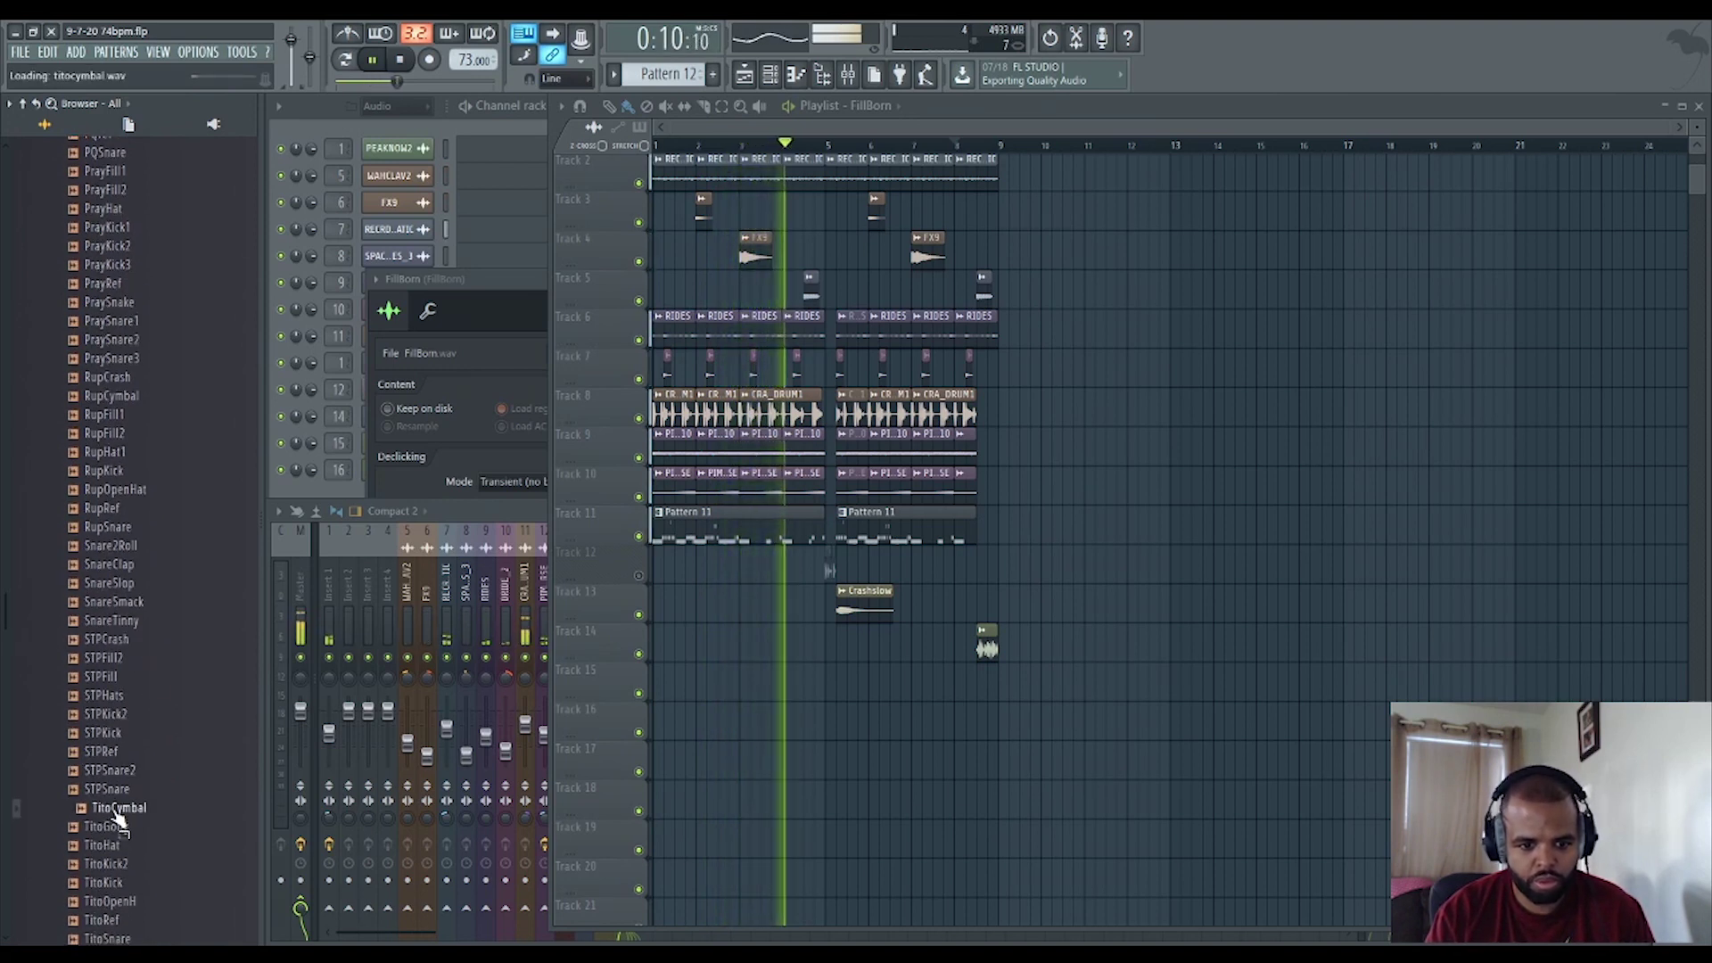
left_click_drag(114, 826, 705, 640)
Route the TitoGong channel to mixer track 17 and lower its level slightly.
left_click(355, 390)
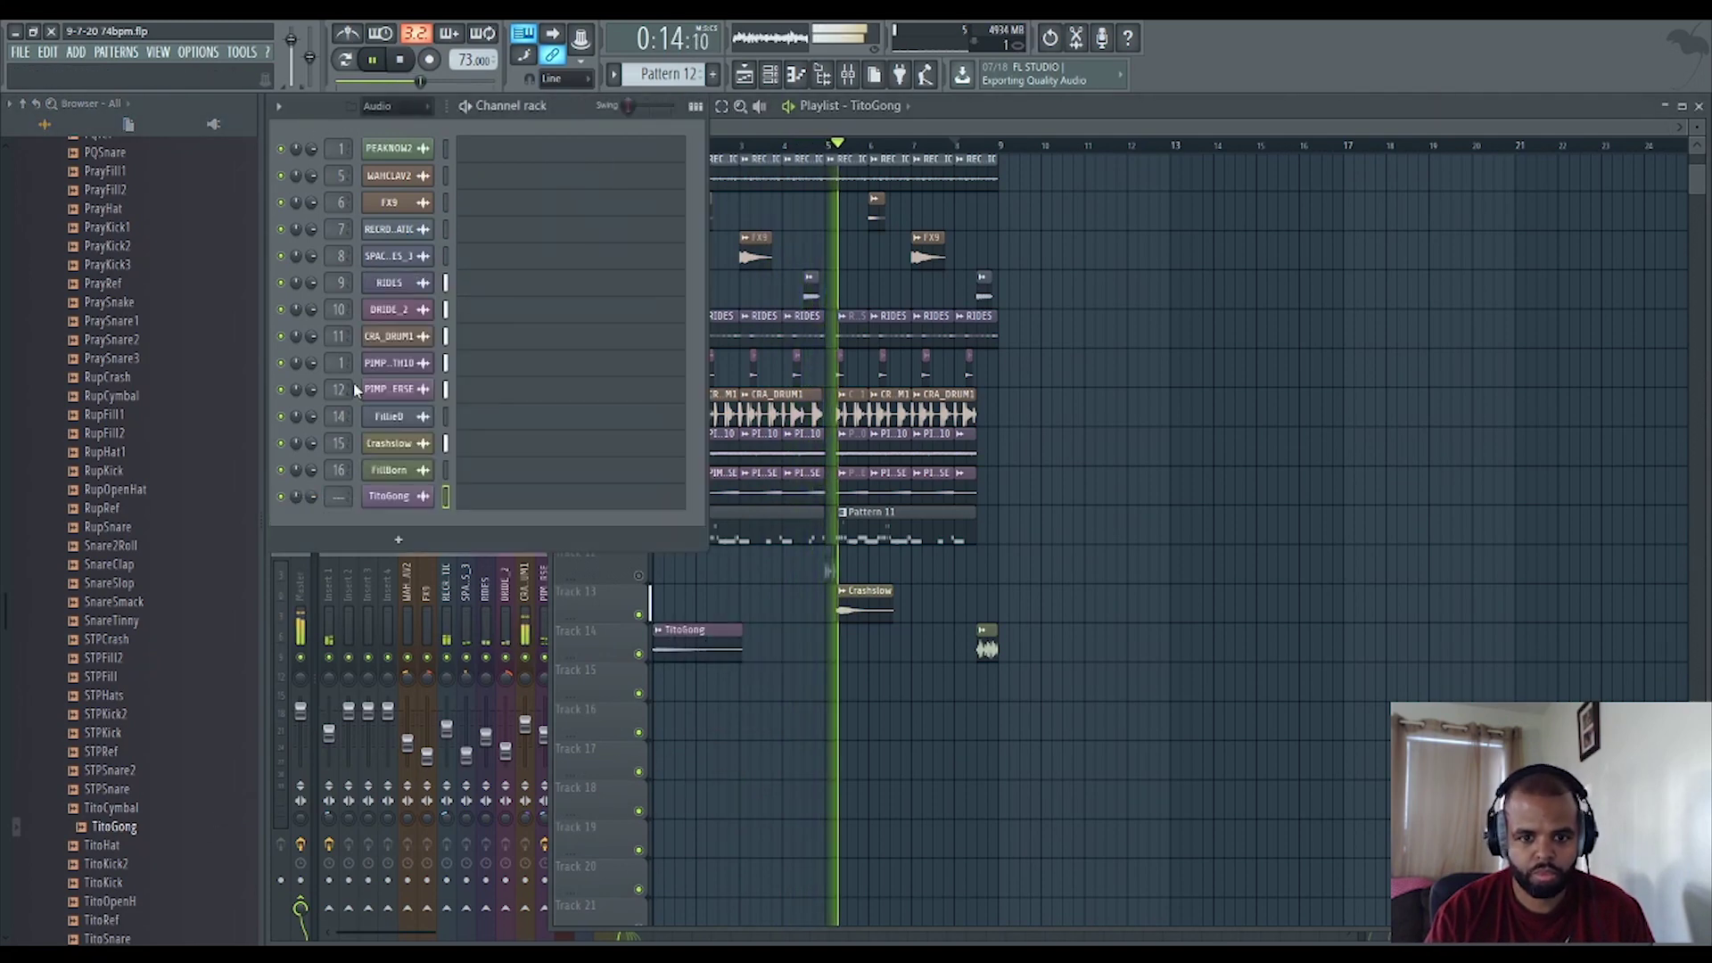
left_click(390, 496)
left_click(449, 794)
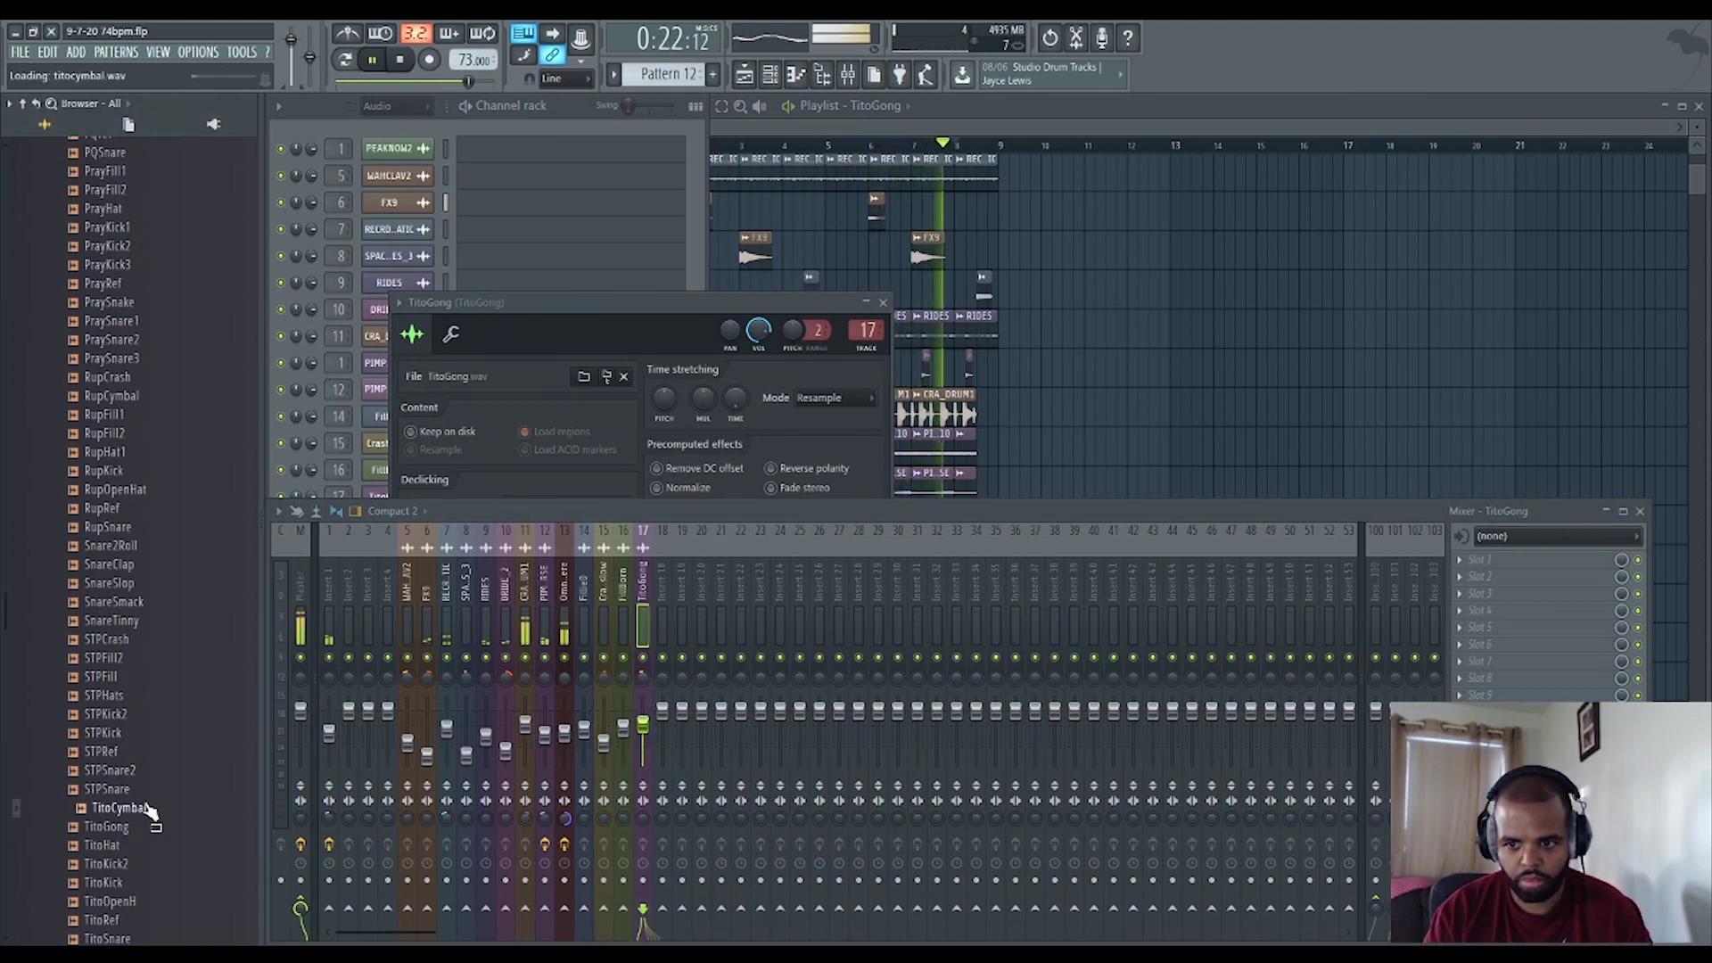
Place a TitoCymbal clip on track 16 and copy all clips from bars 1 to 4 to bar 13.
left_click_drag(1184, 437, 1129, 731)
left_click_drag(817, 686, 651, 154)
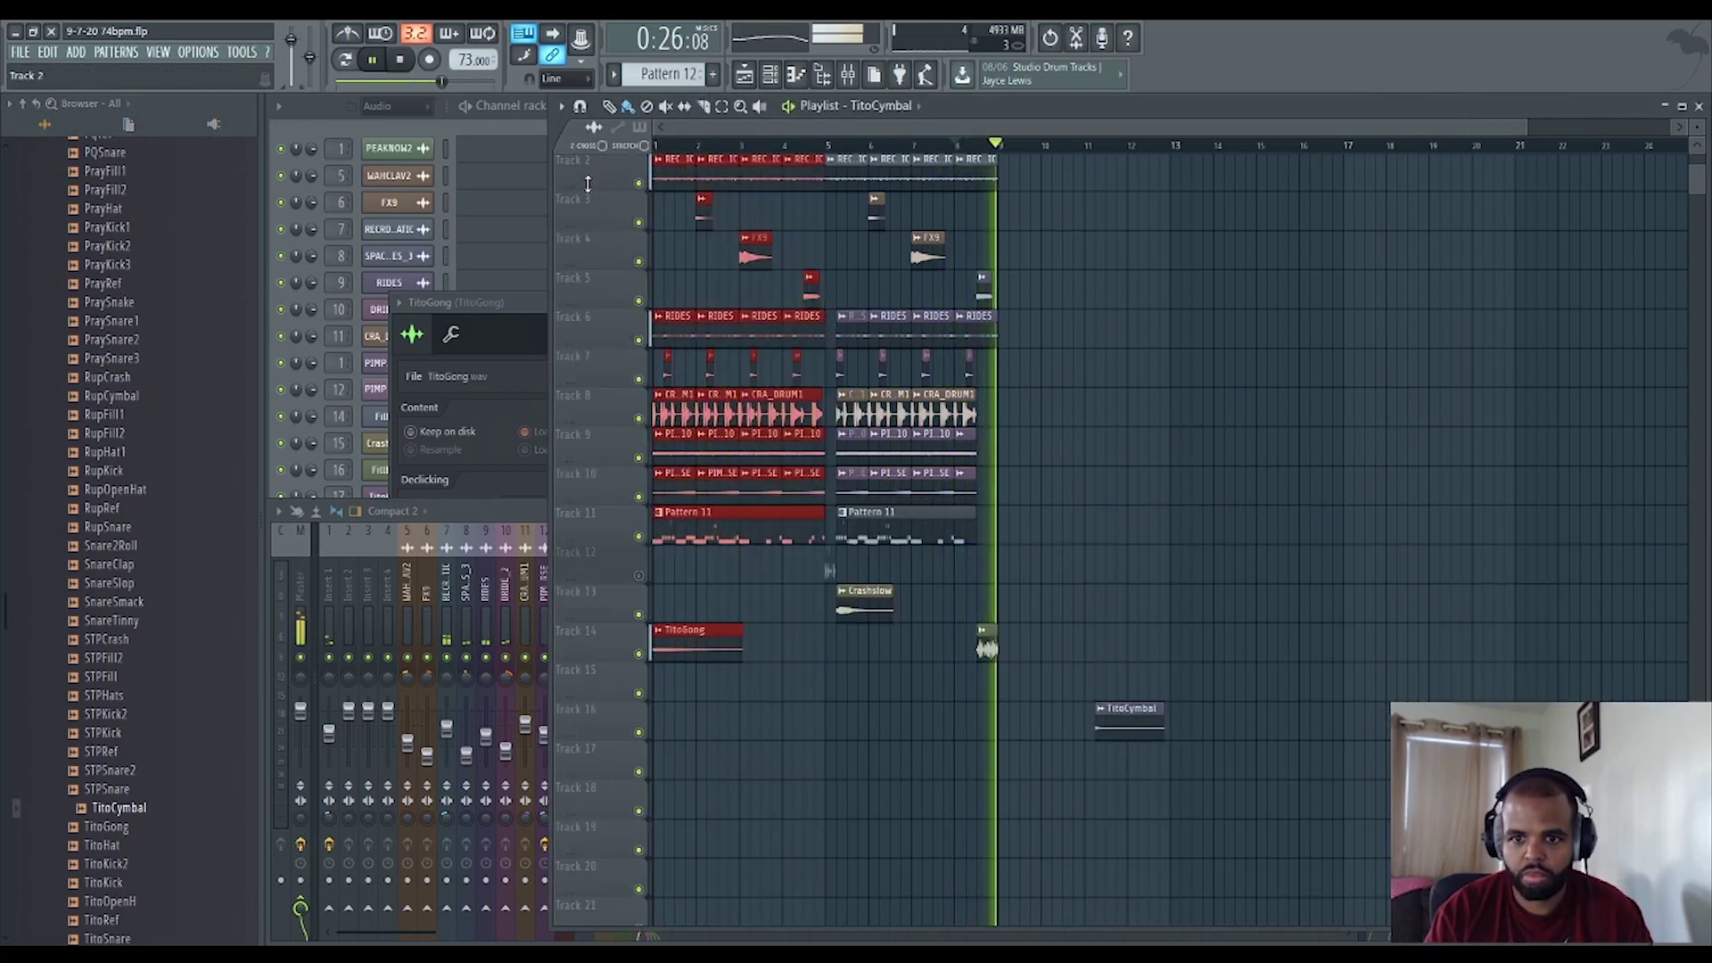
left_click_drag(675, 321, 1186, 344)
key("space")
Move the TitoCymbal clip to bar 13's second beat and play it back from bar 13.
left_click_drag(1120, 727, 1206, 727)
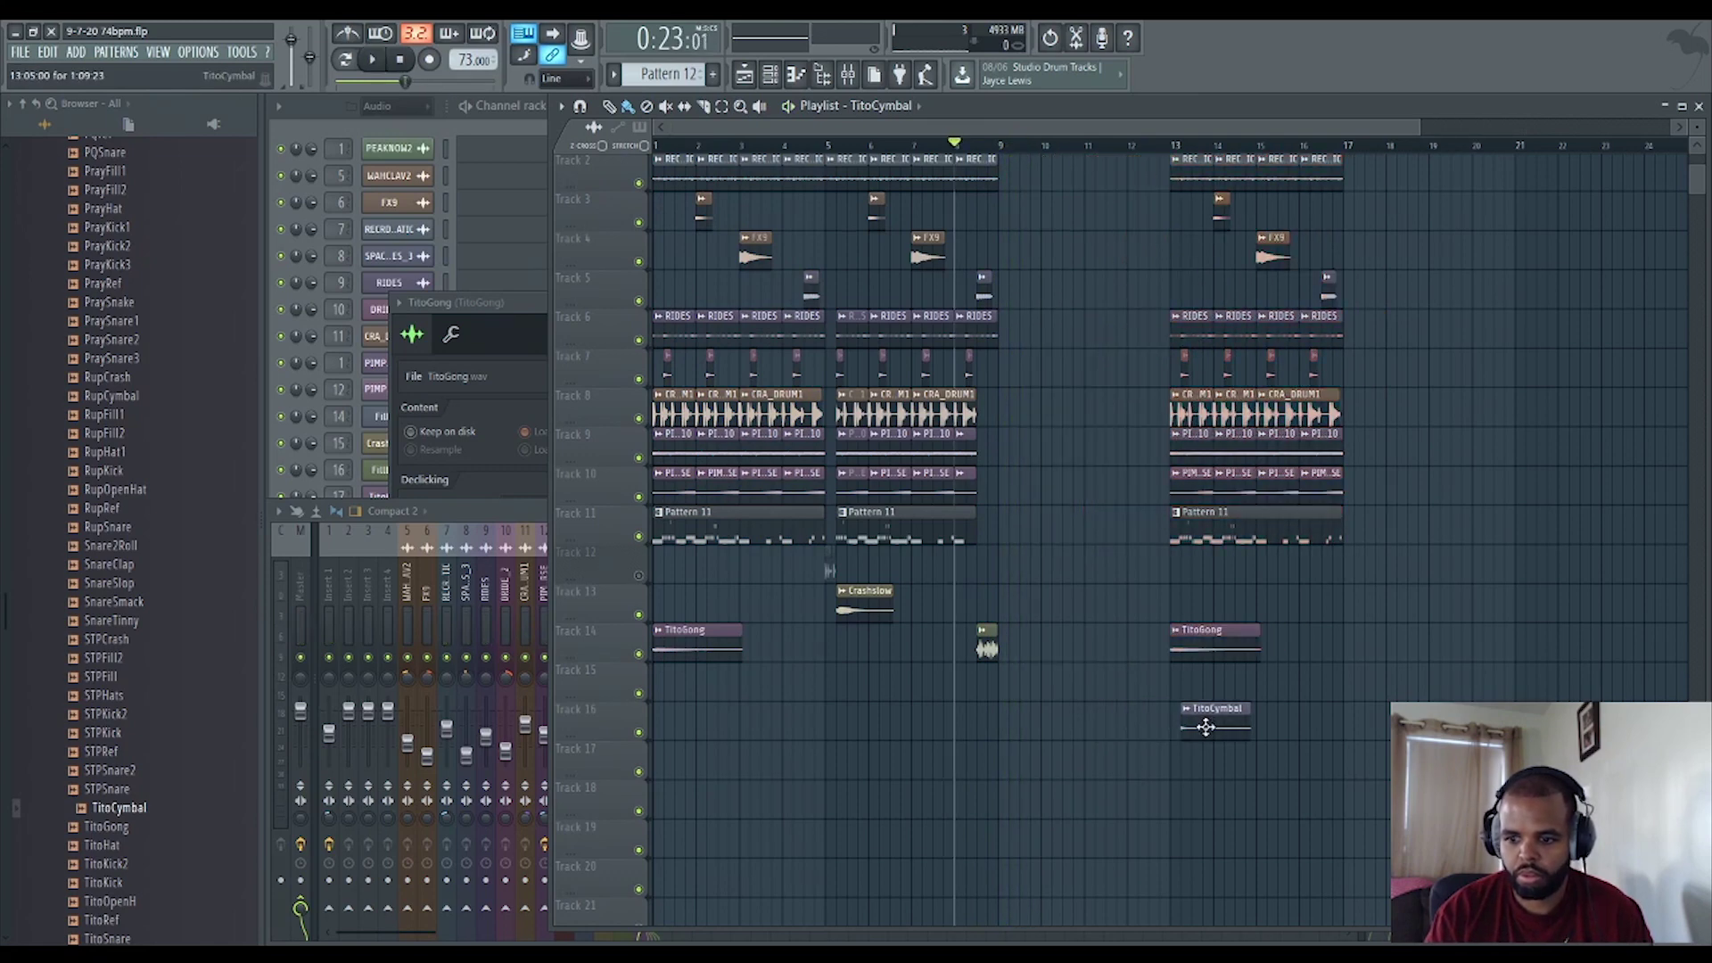
key("space")
scroll(1215, 776, "up", 4)
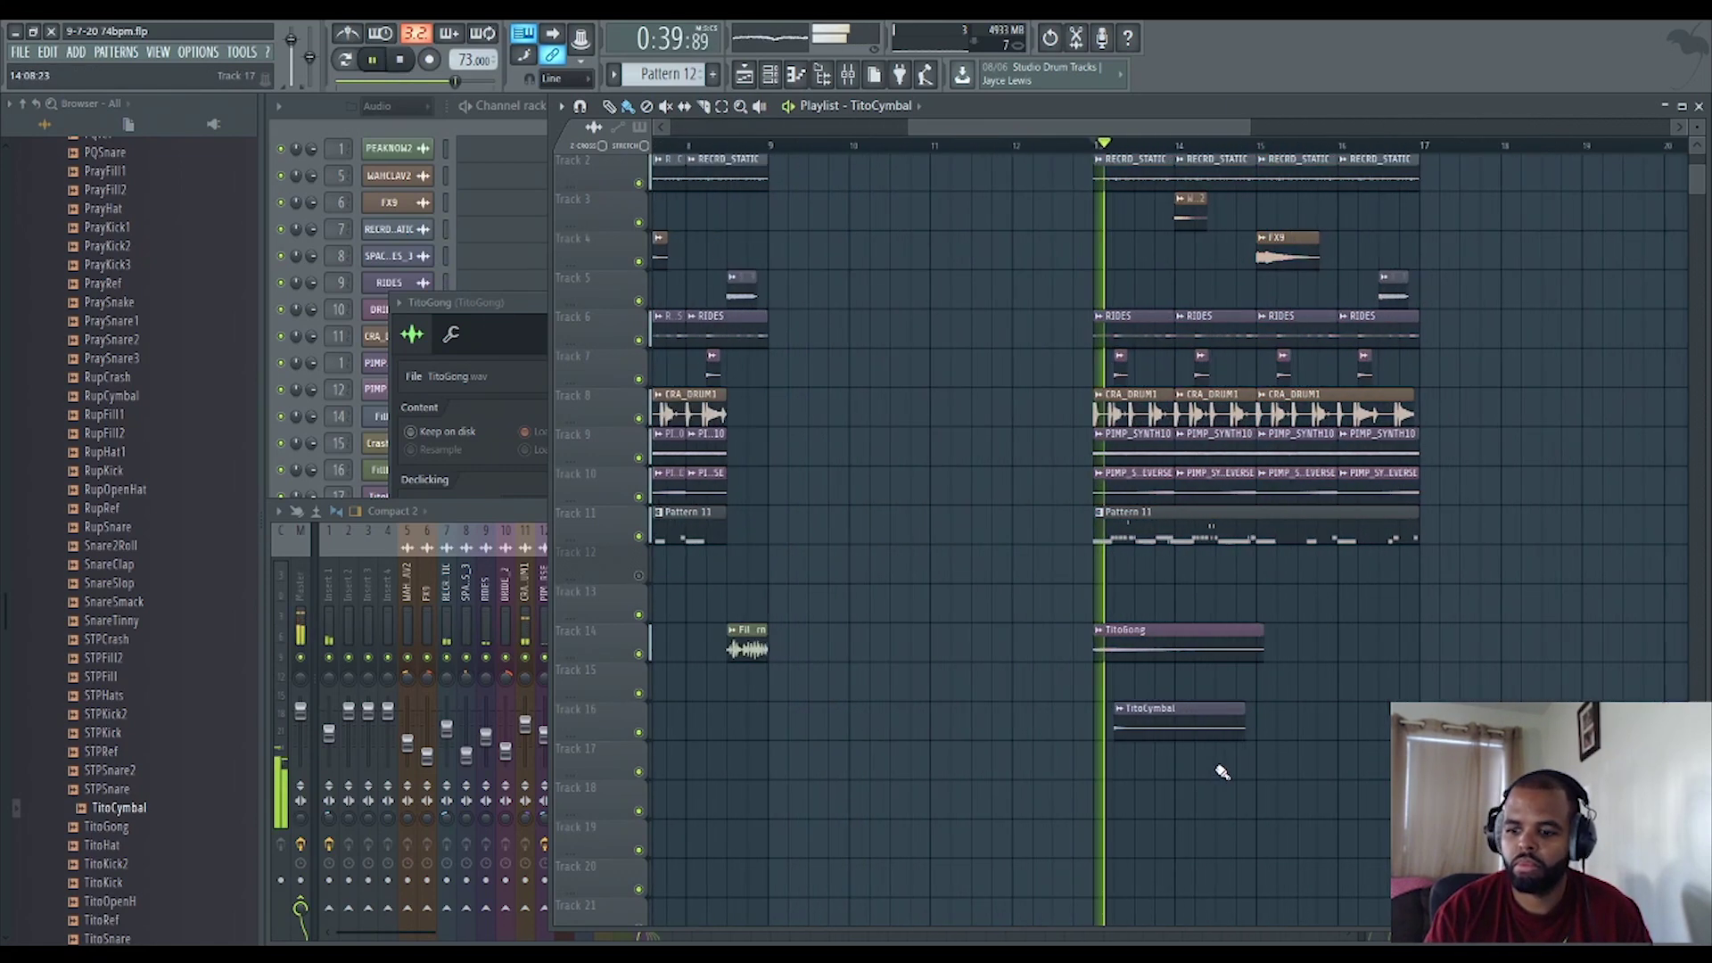
key("space")
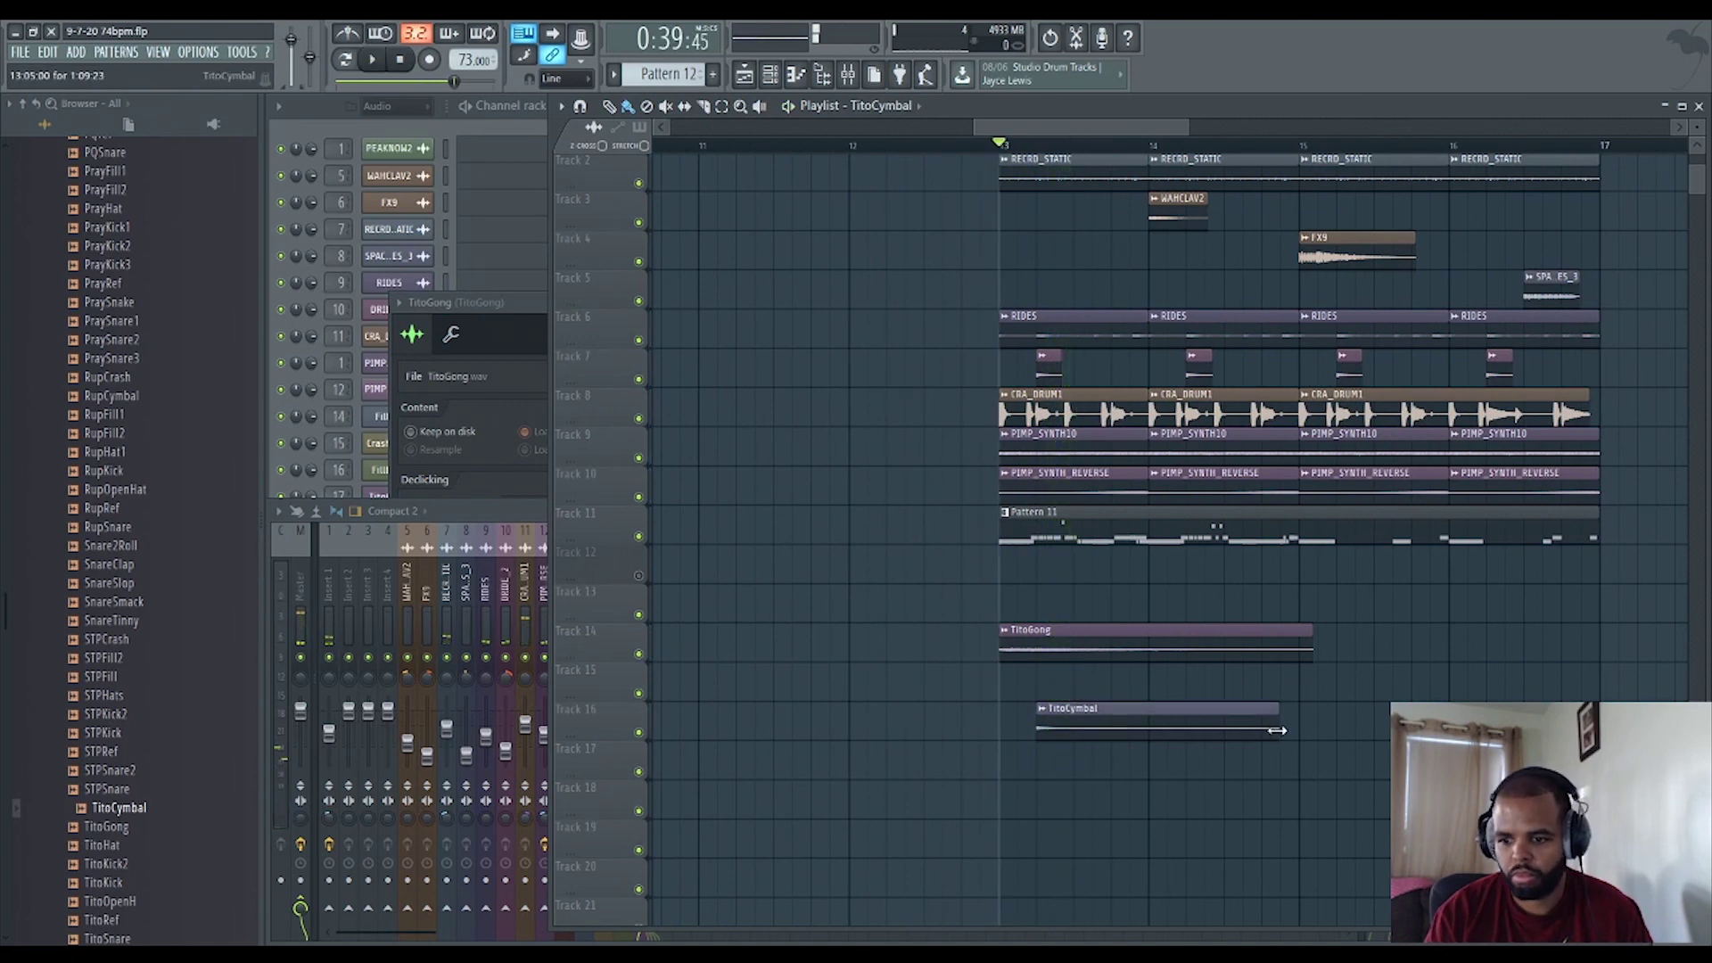
Set TitoCymbal's fade-out to about 71%, route the channel to mixer track 18 and lower its level.
left_click(322, 130)
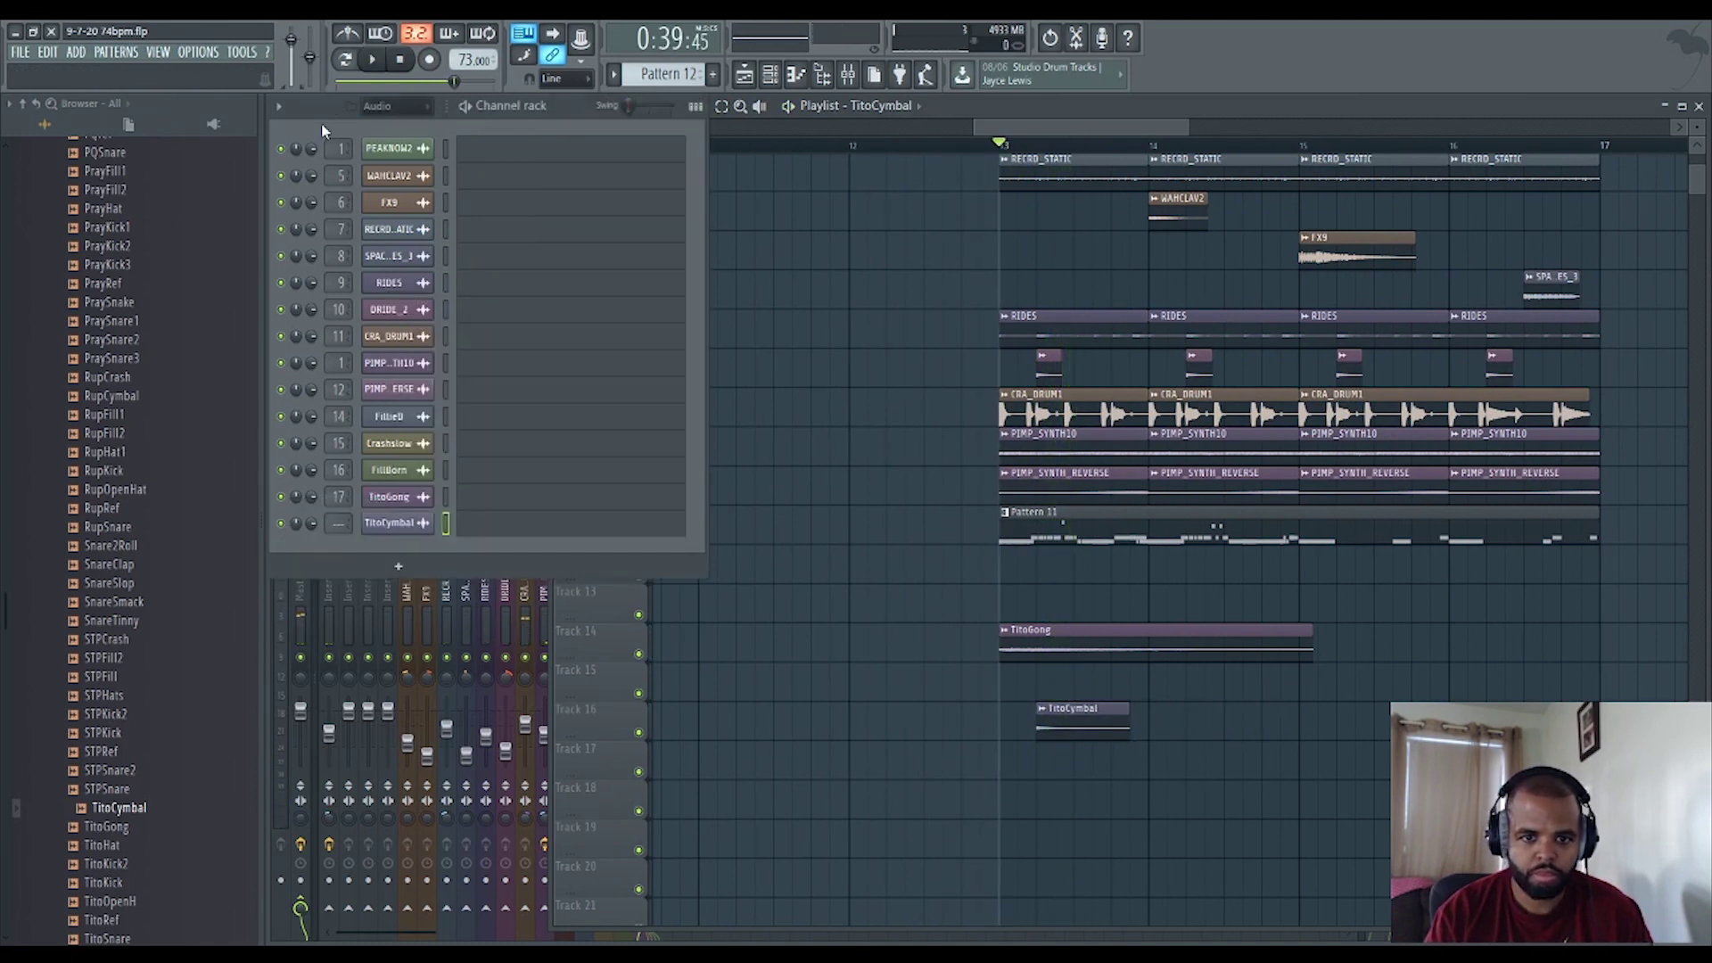
left_click(390, 522)
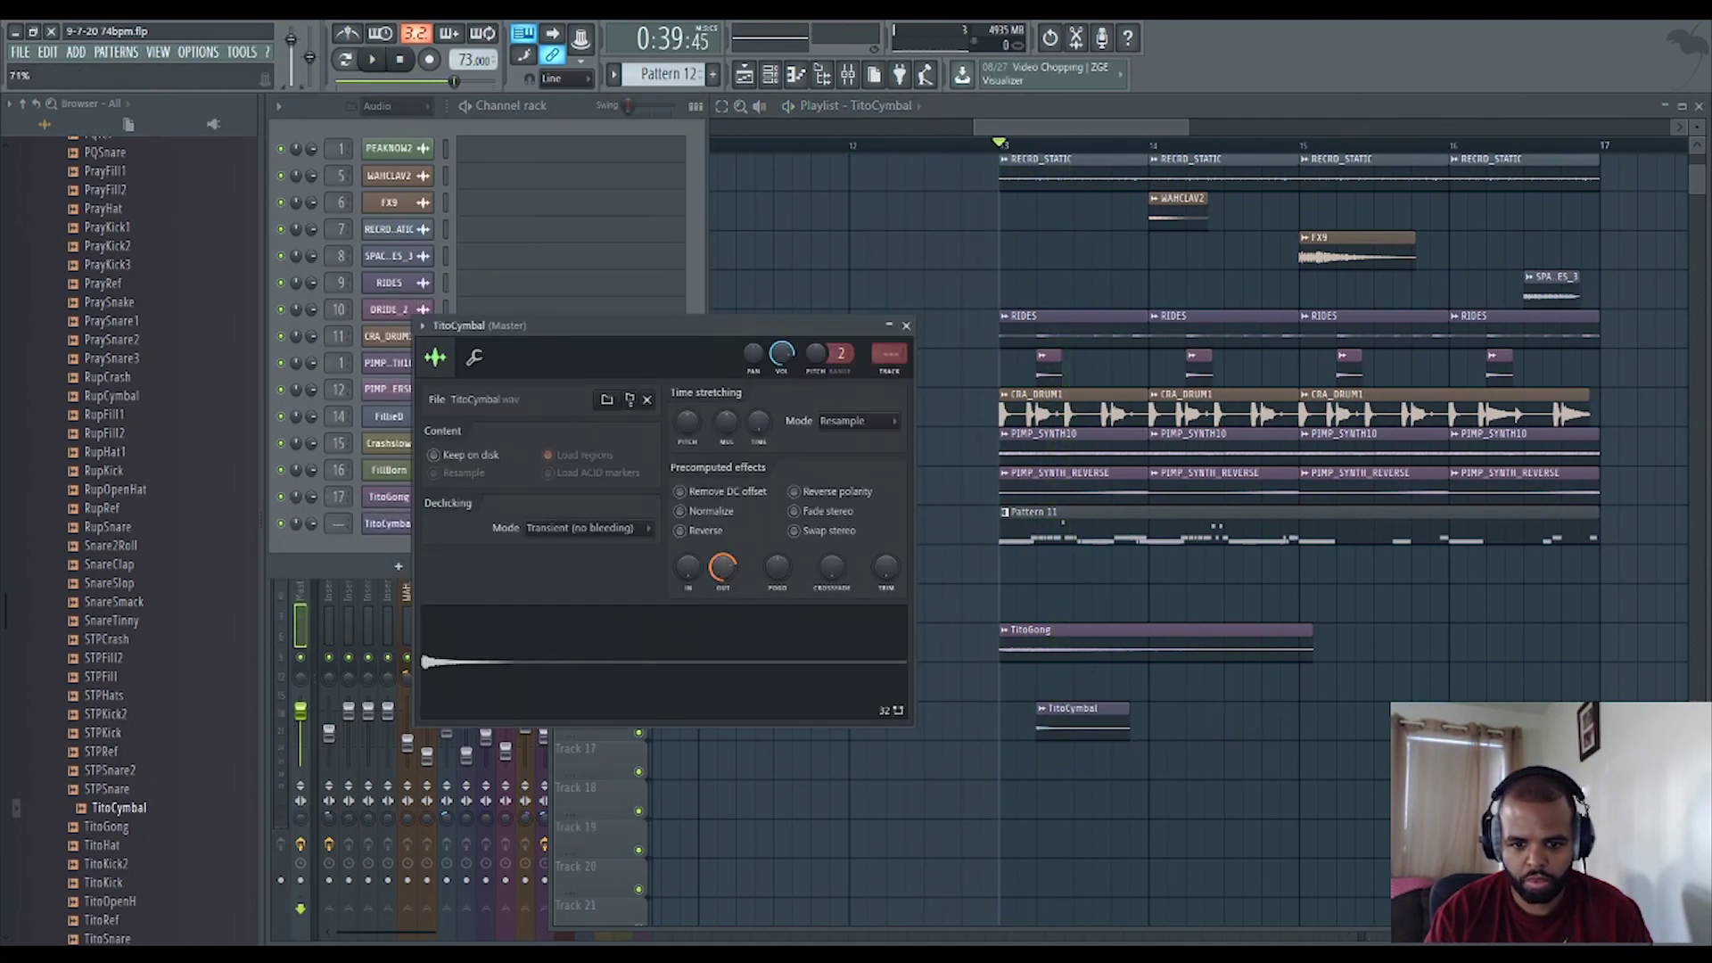
key("ctrl+l")
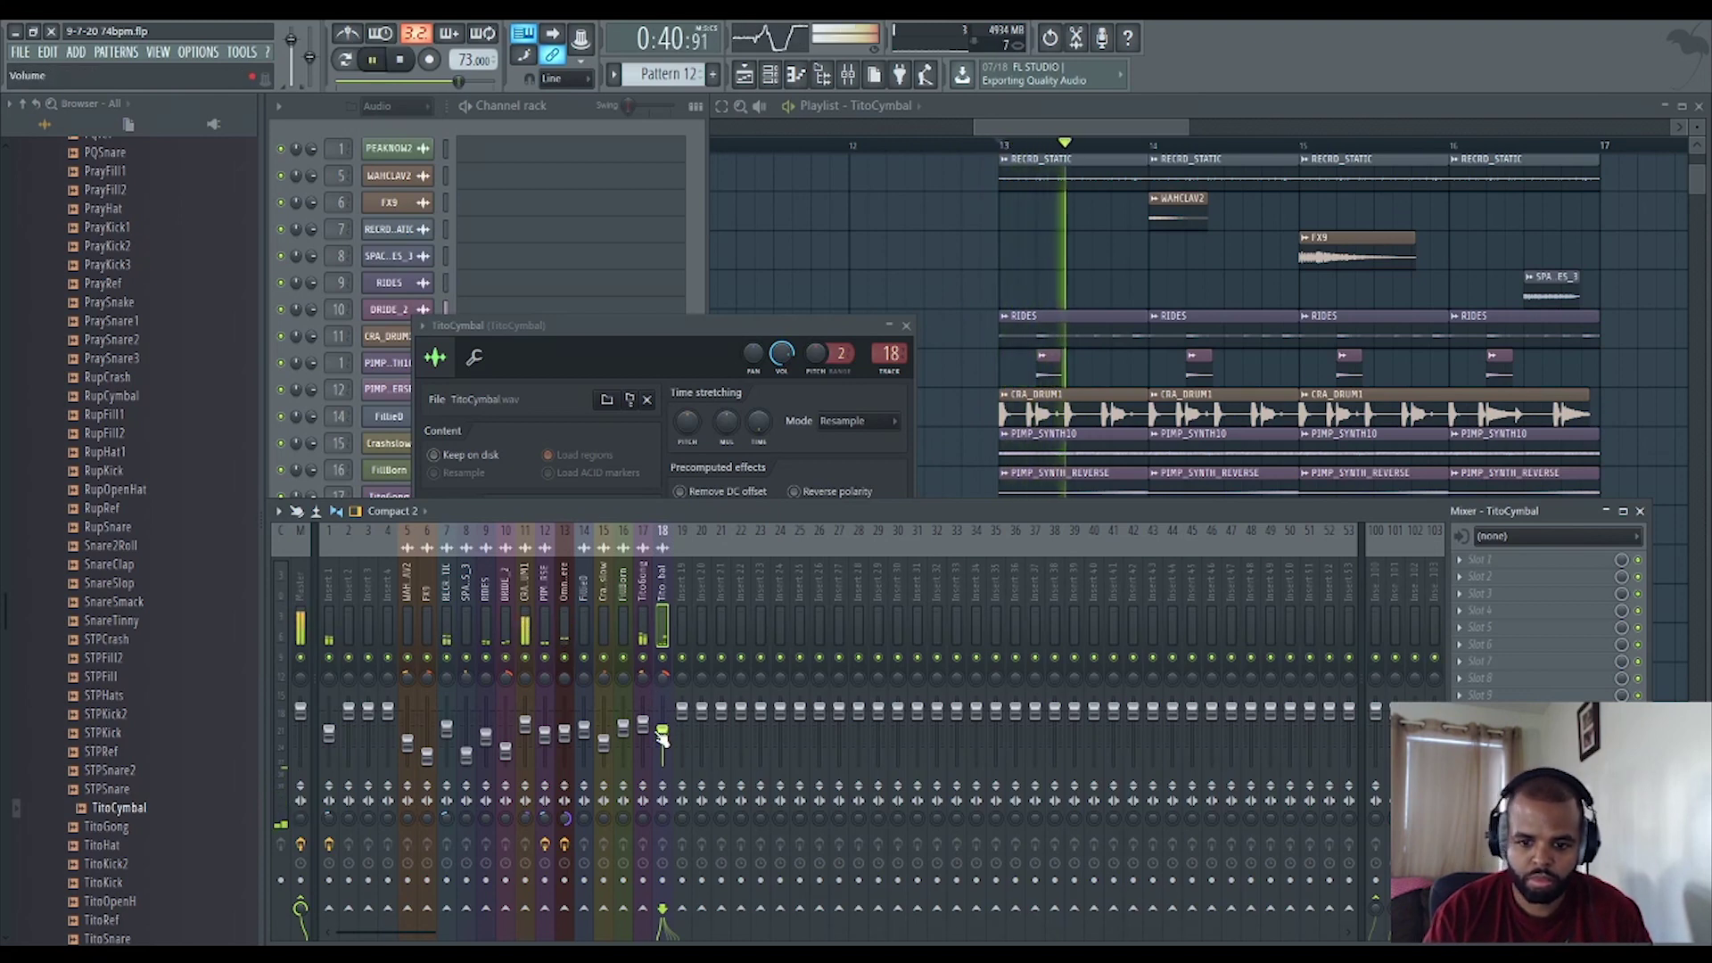
Play back from bar 13 and shorten the TitoCymbal clip to end just before the bar's fourth beat.
left_click(990, 206)
key("space")
key("space")
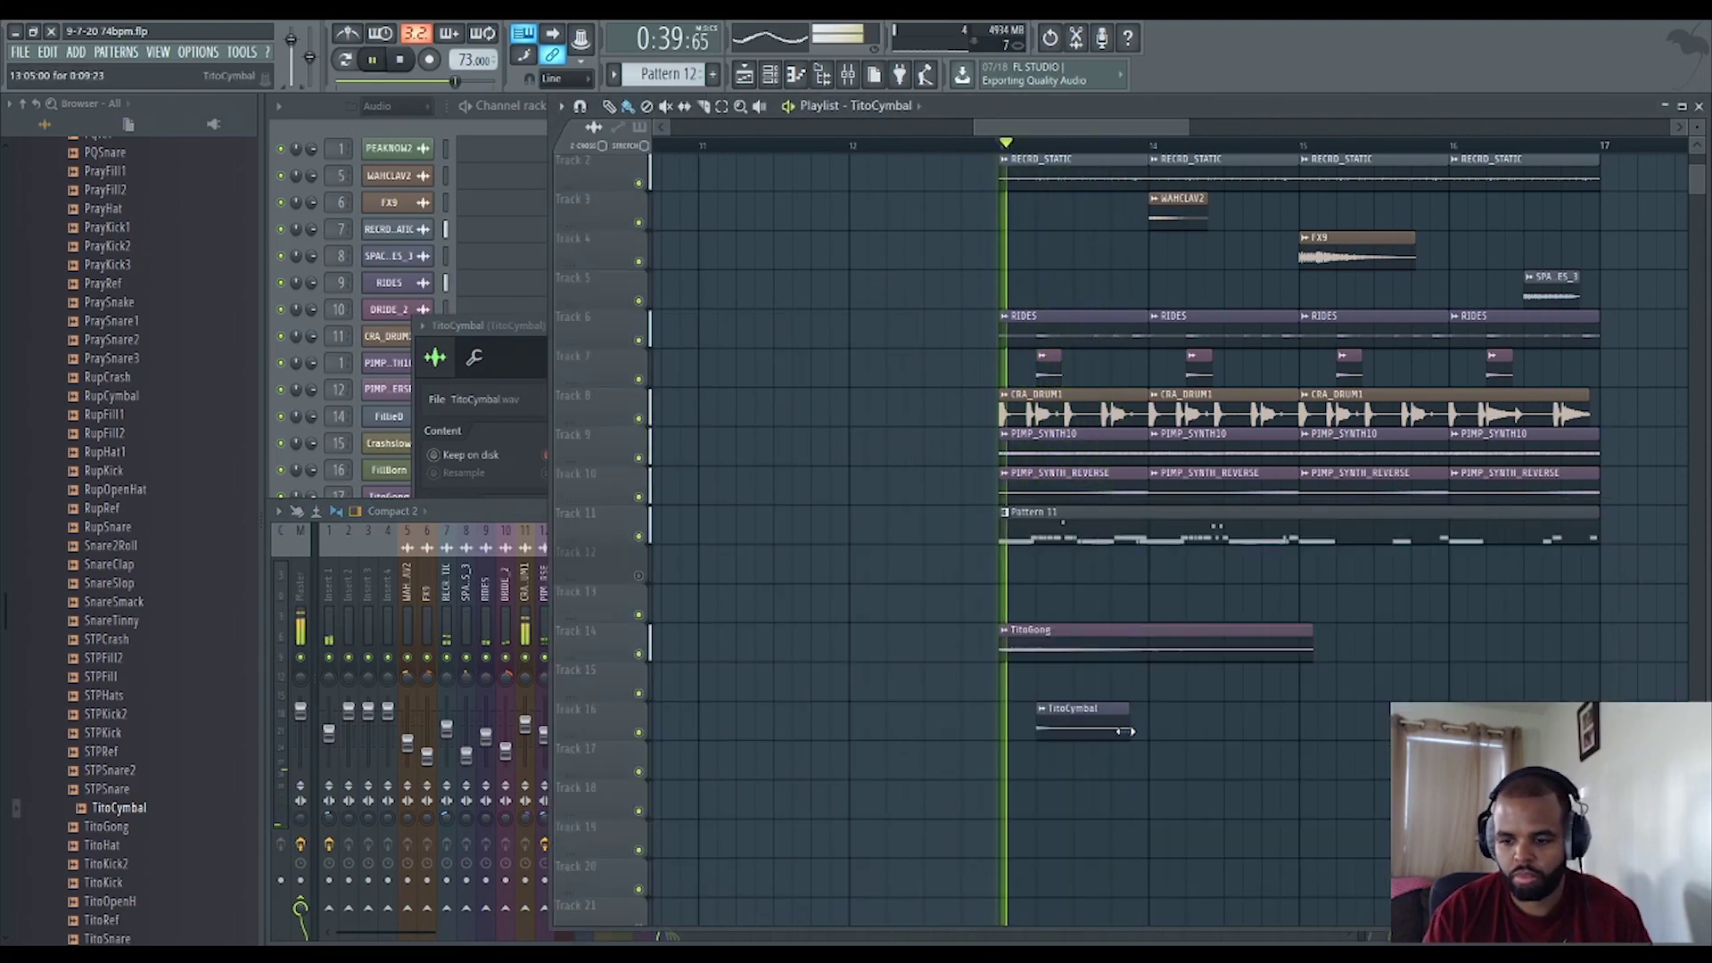
left_click_drag(1120, 736, 1095, 740)
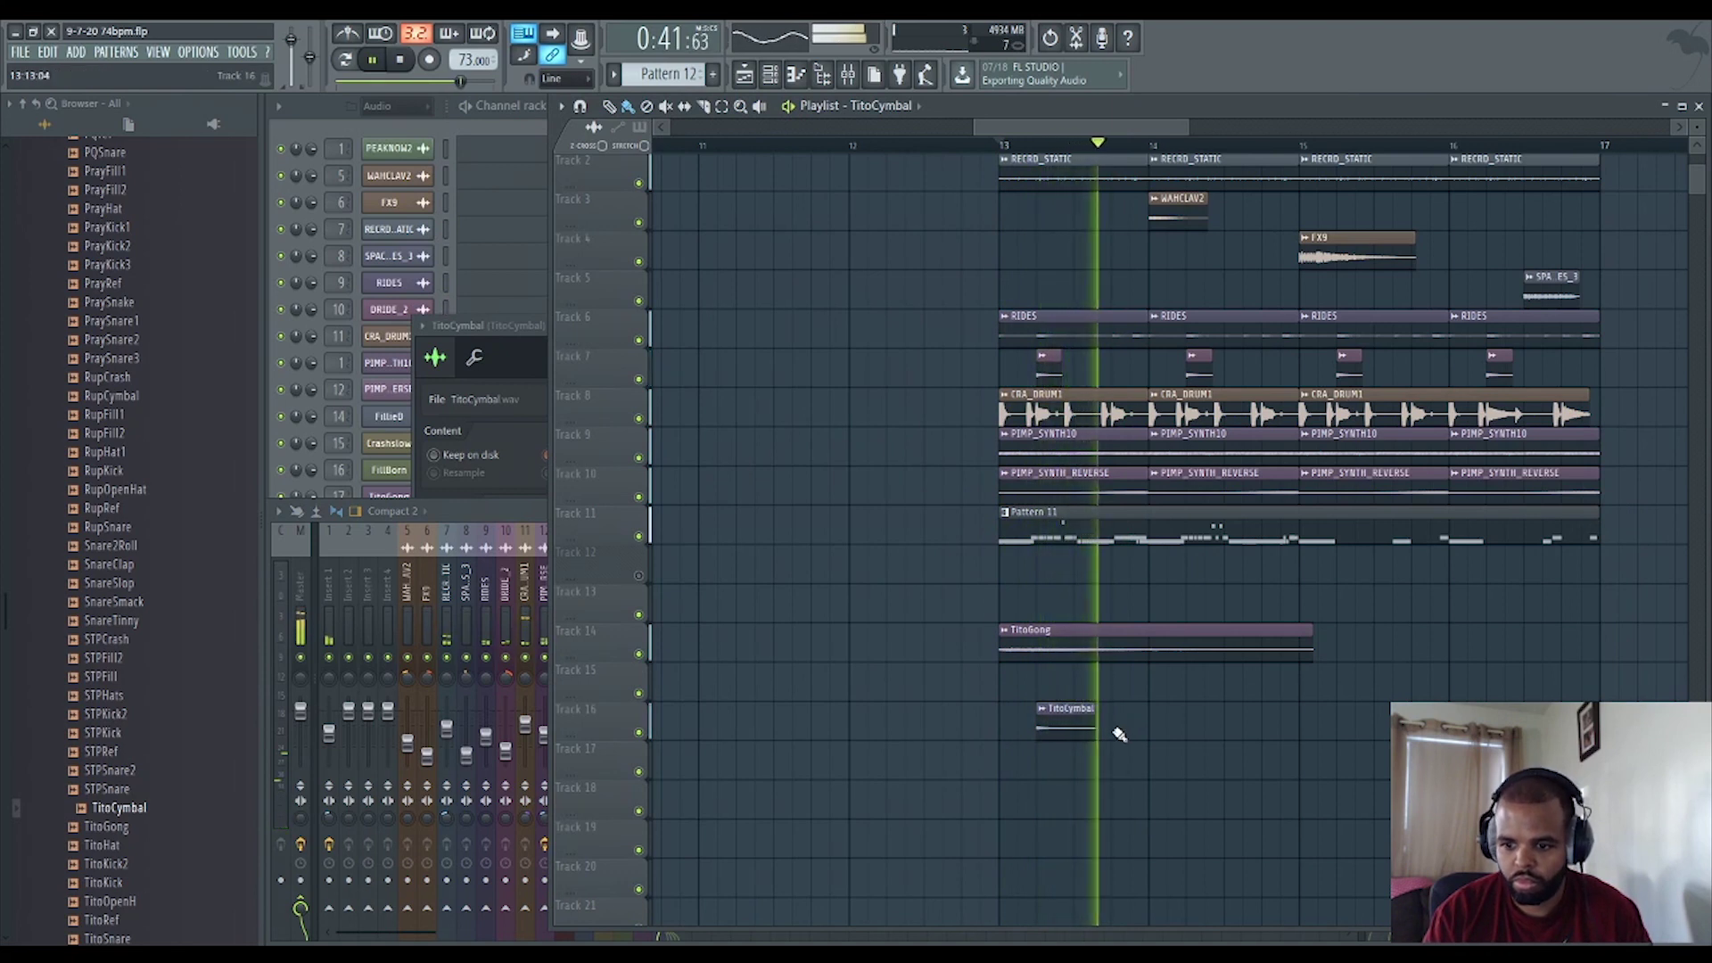
Repeat the TitoCymbal clip every two beats on track 16 through bar 16.
left_click(1119, 733)
left_click_drag(1169, 785, 1209, 726)
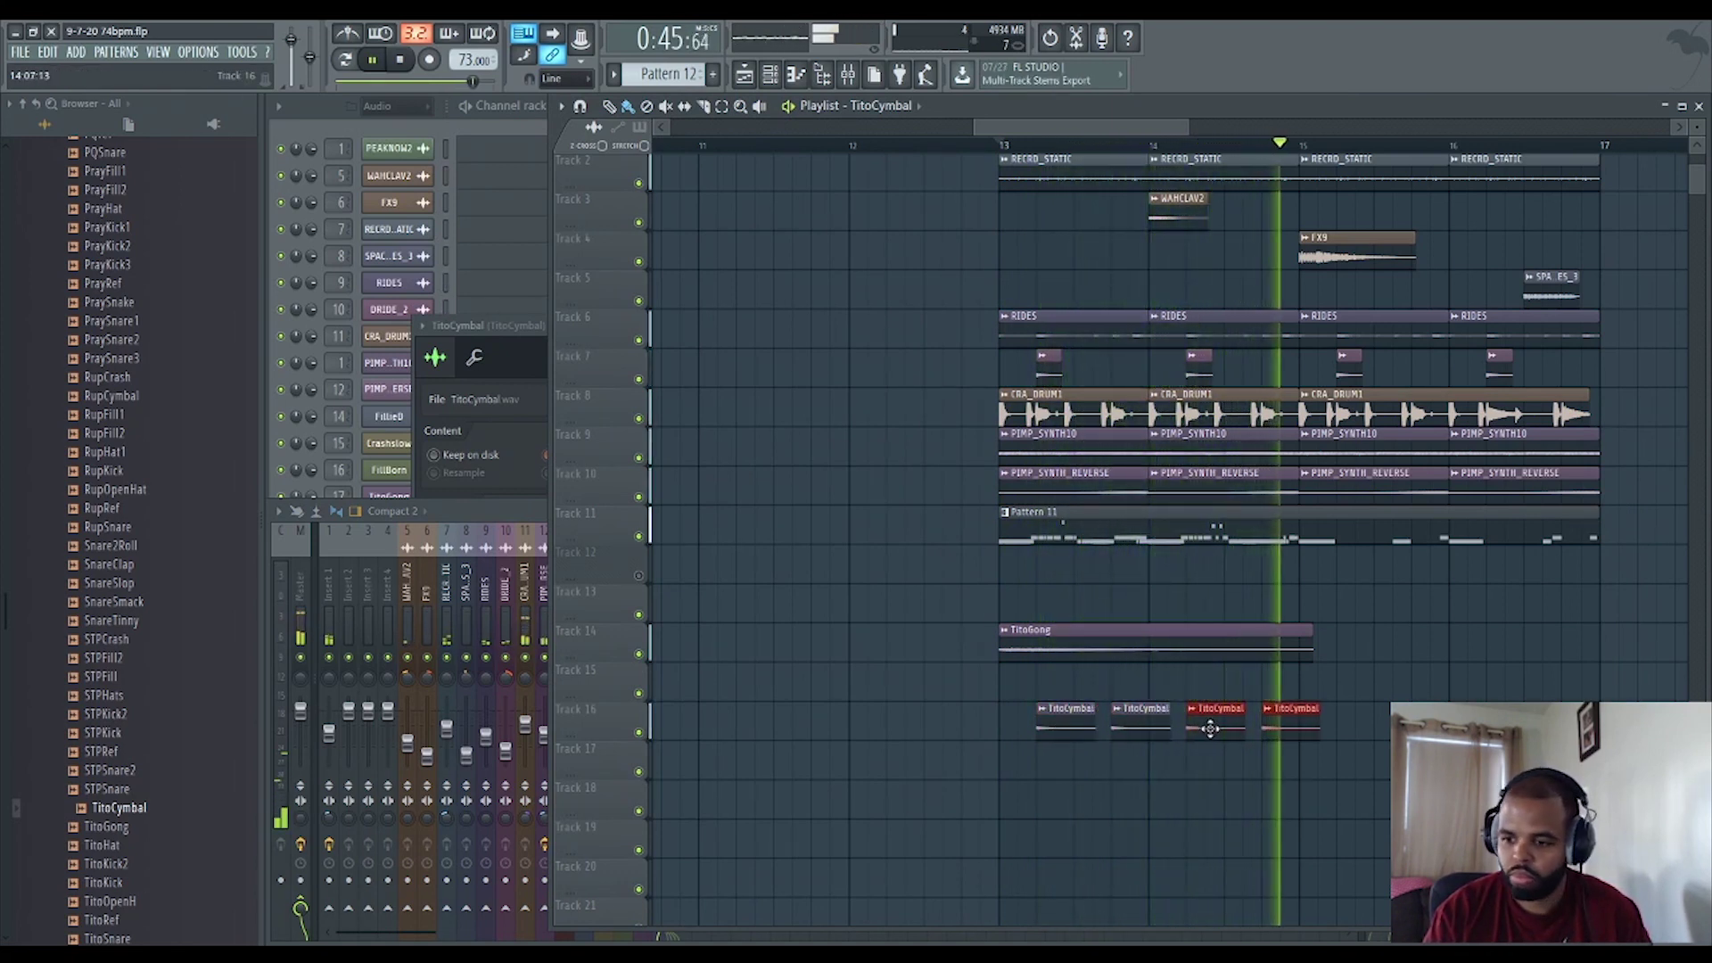
left_click_drag(1210, 729, 1364, 730)
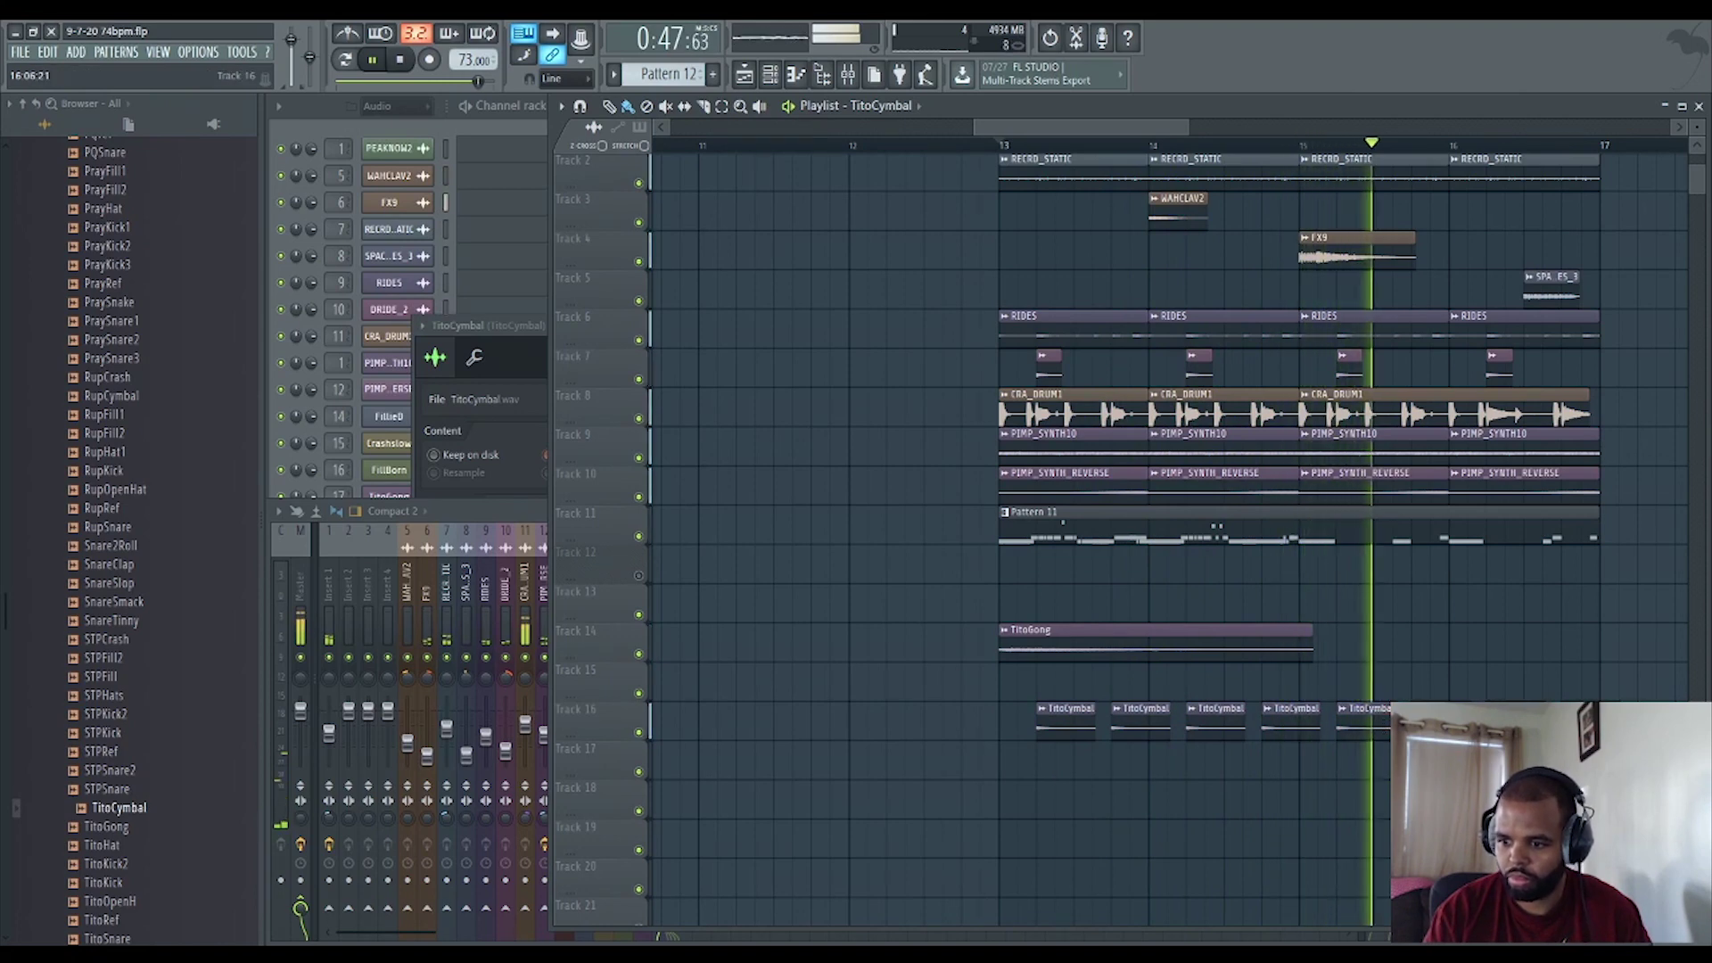
scroll(1412, 730, "down", 4)
scroll(1412, 730, "down", 3)
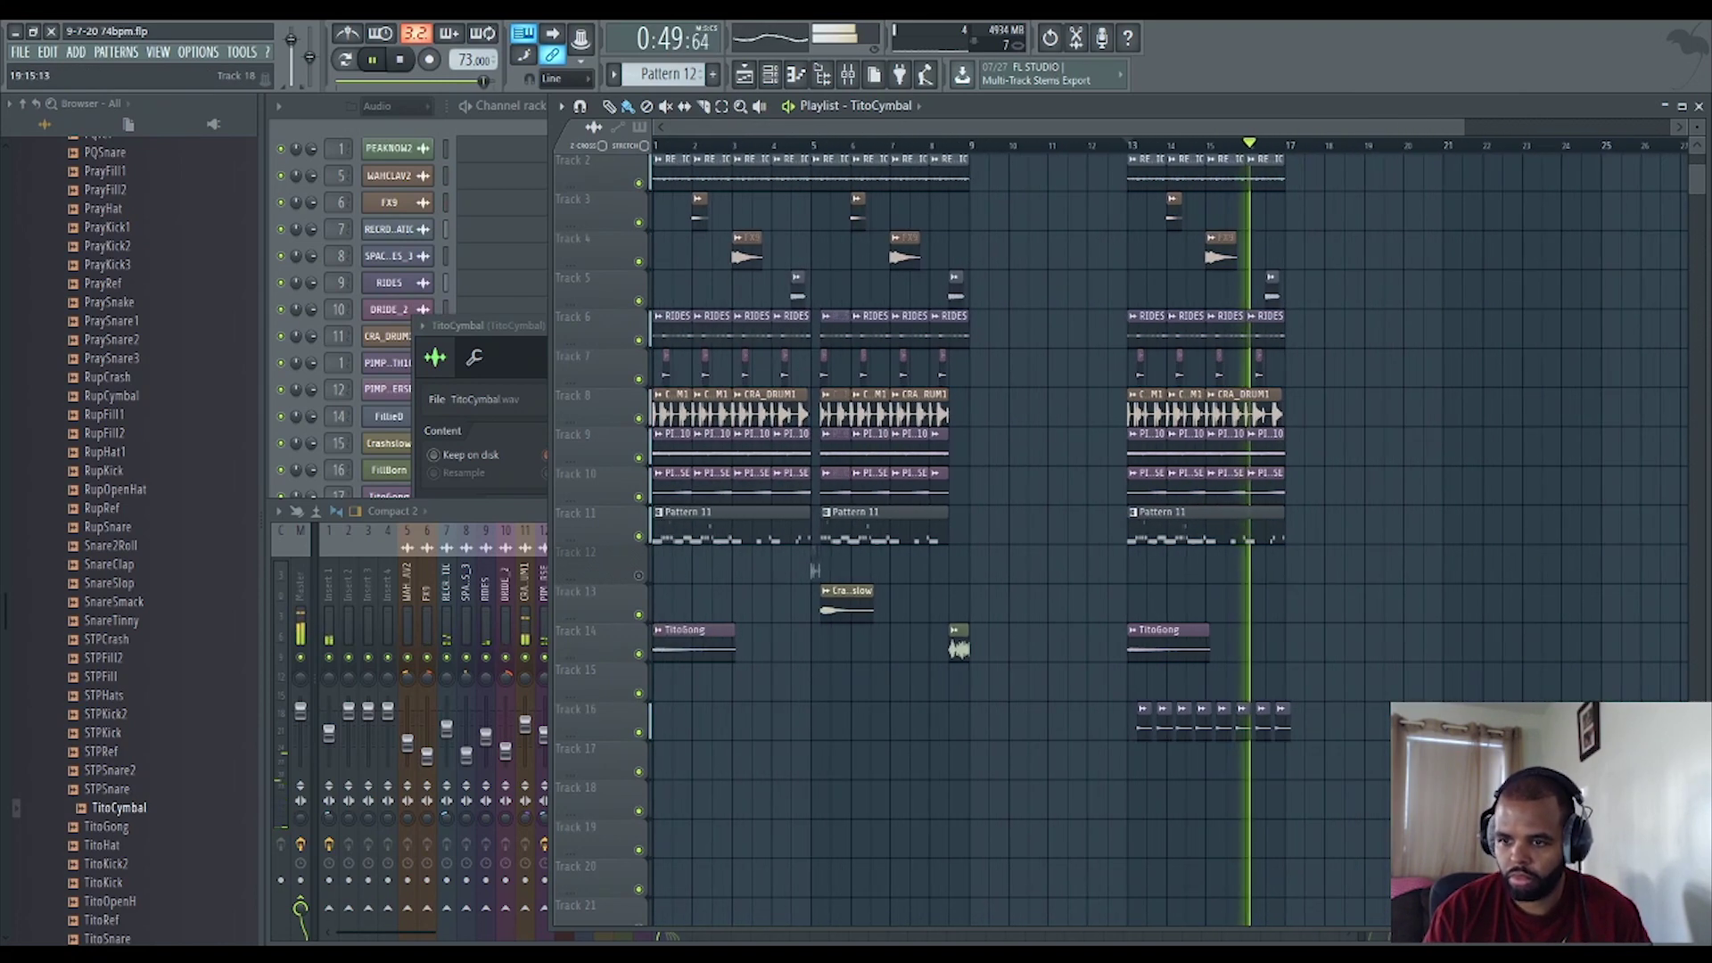
Duplicate all clips from bars 13 to 16 at bar 17 and lower TitoGong's mixer level to 54%.
left_click_drag(1389, 794, 1300, 208)
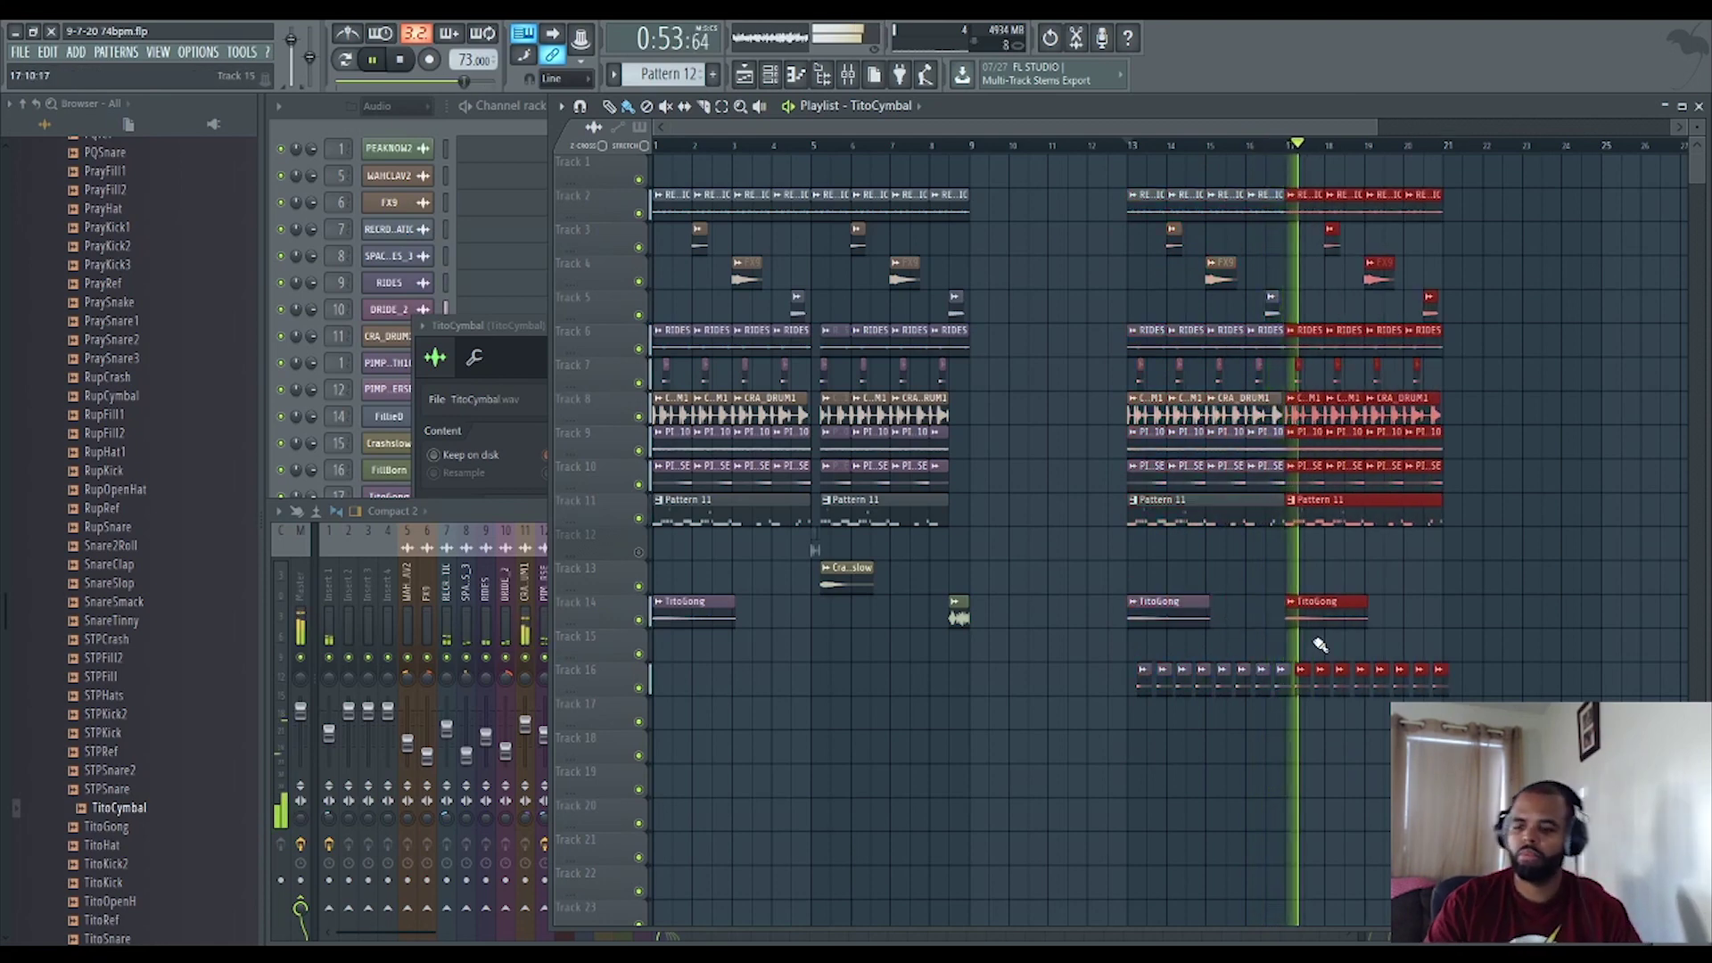
left_click(1236, 581)
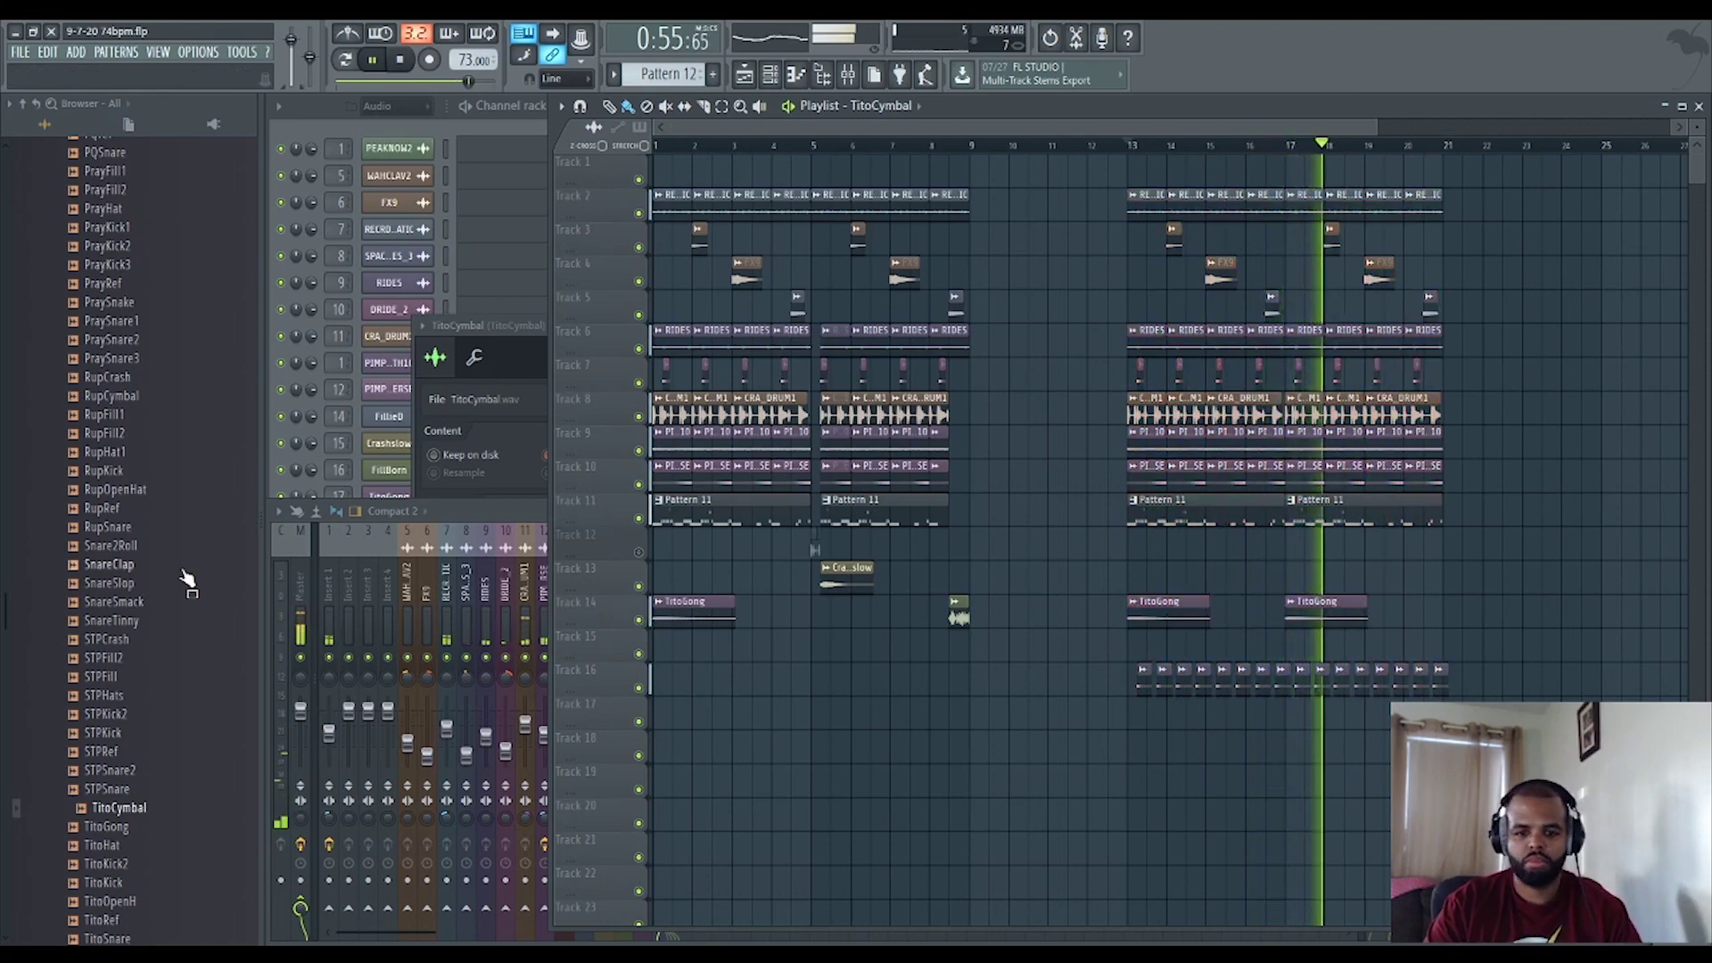
left_click(306, 581)
left_click(652, 724)
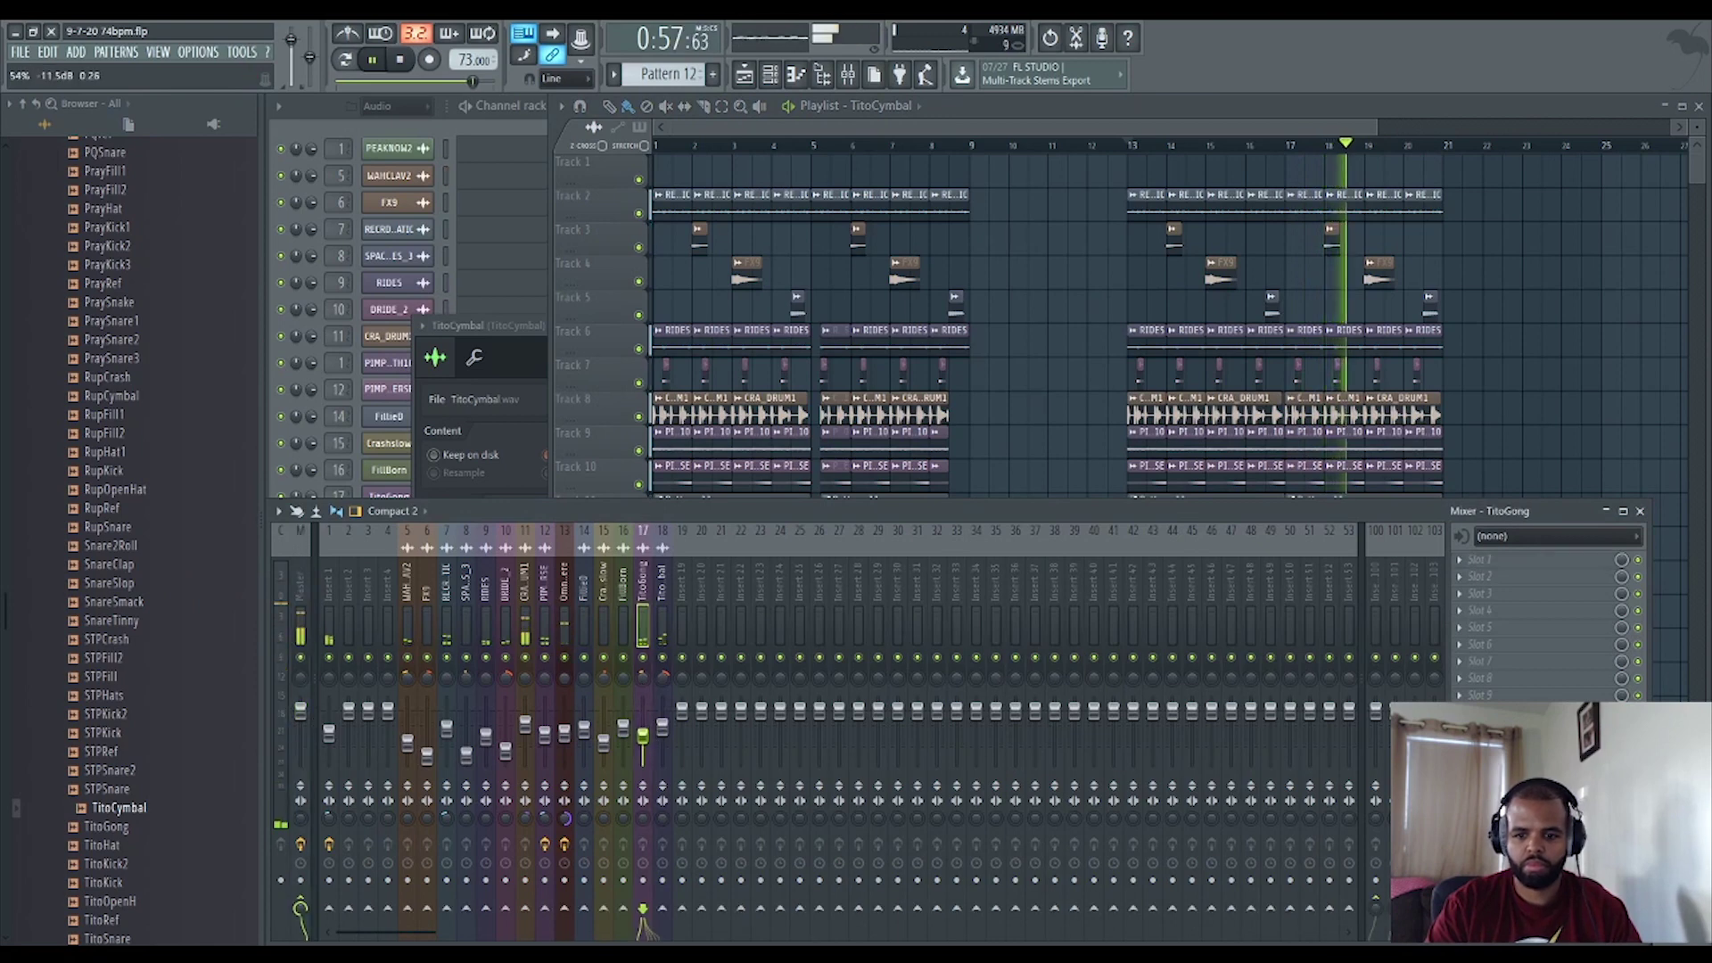
Select all clips from bars 13 to 20, stop playback and move them to start at bar 17.
left_click(1365, 365)
left_click_drag(1462, 704, 1066, 176)
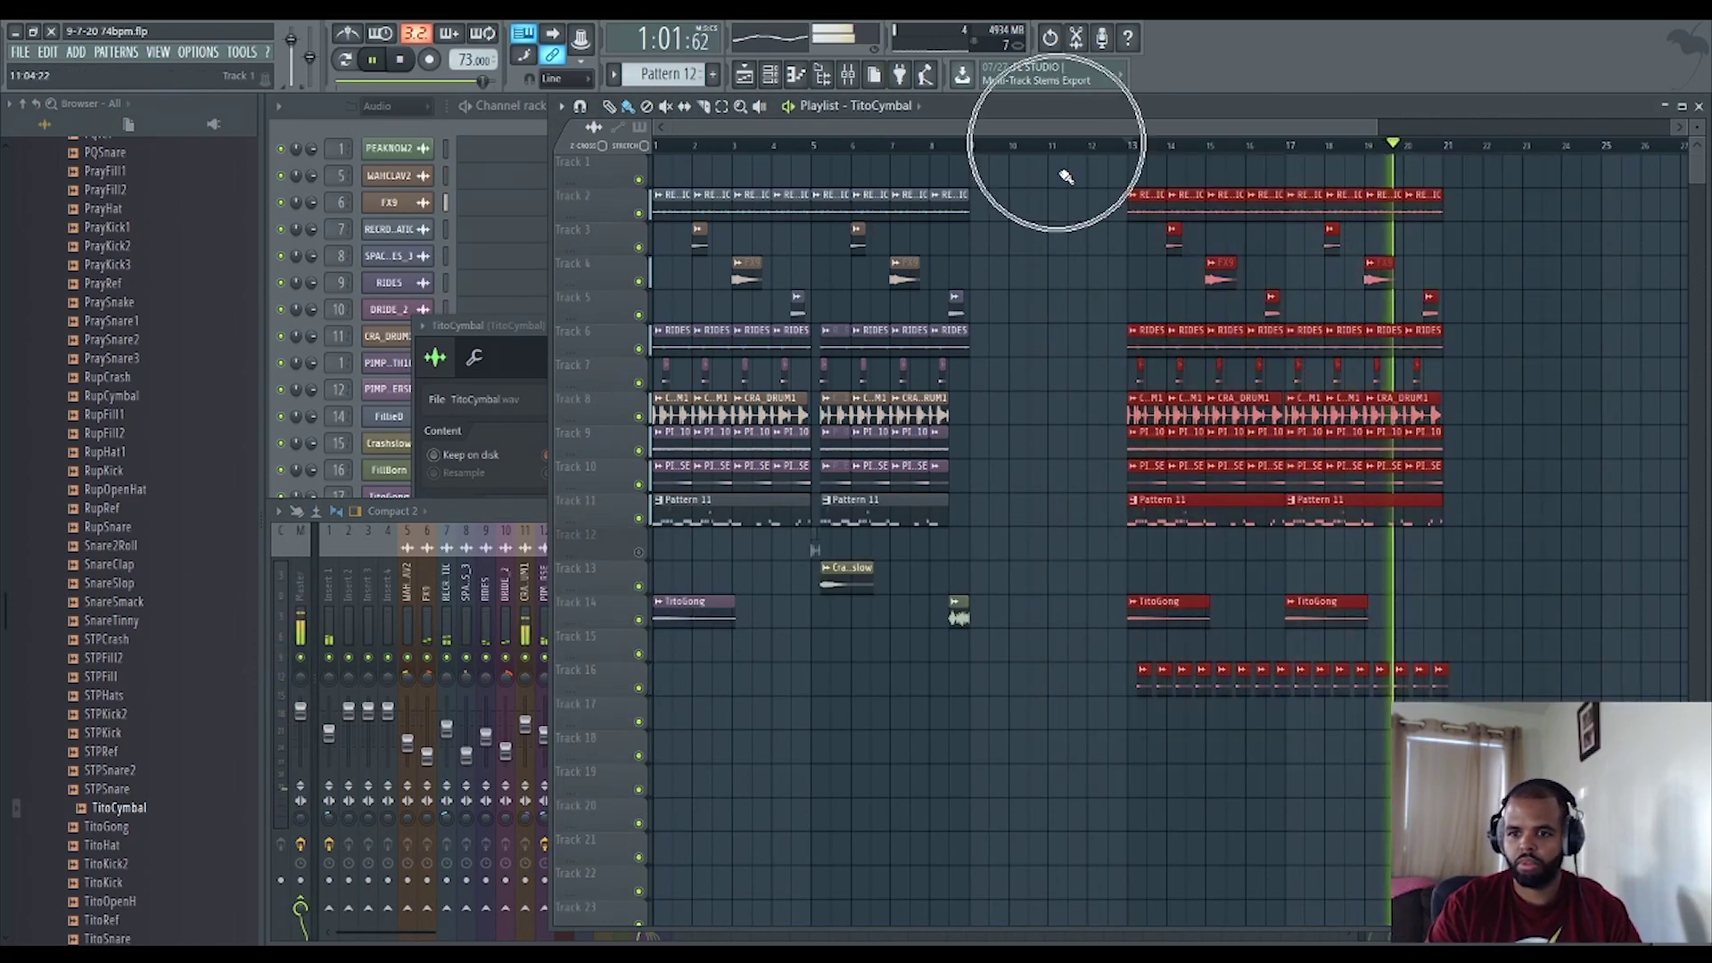
key("space")
left_click_drag(1144, 495, 1301, 516)
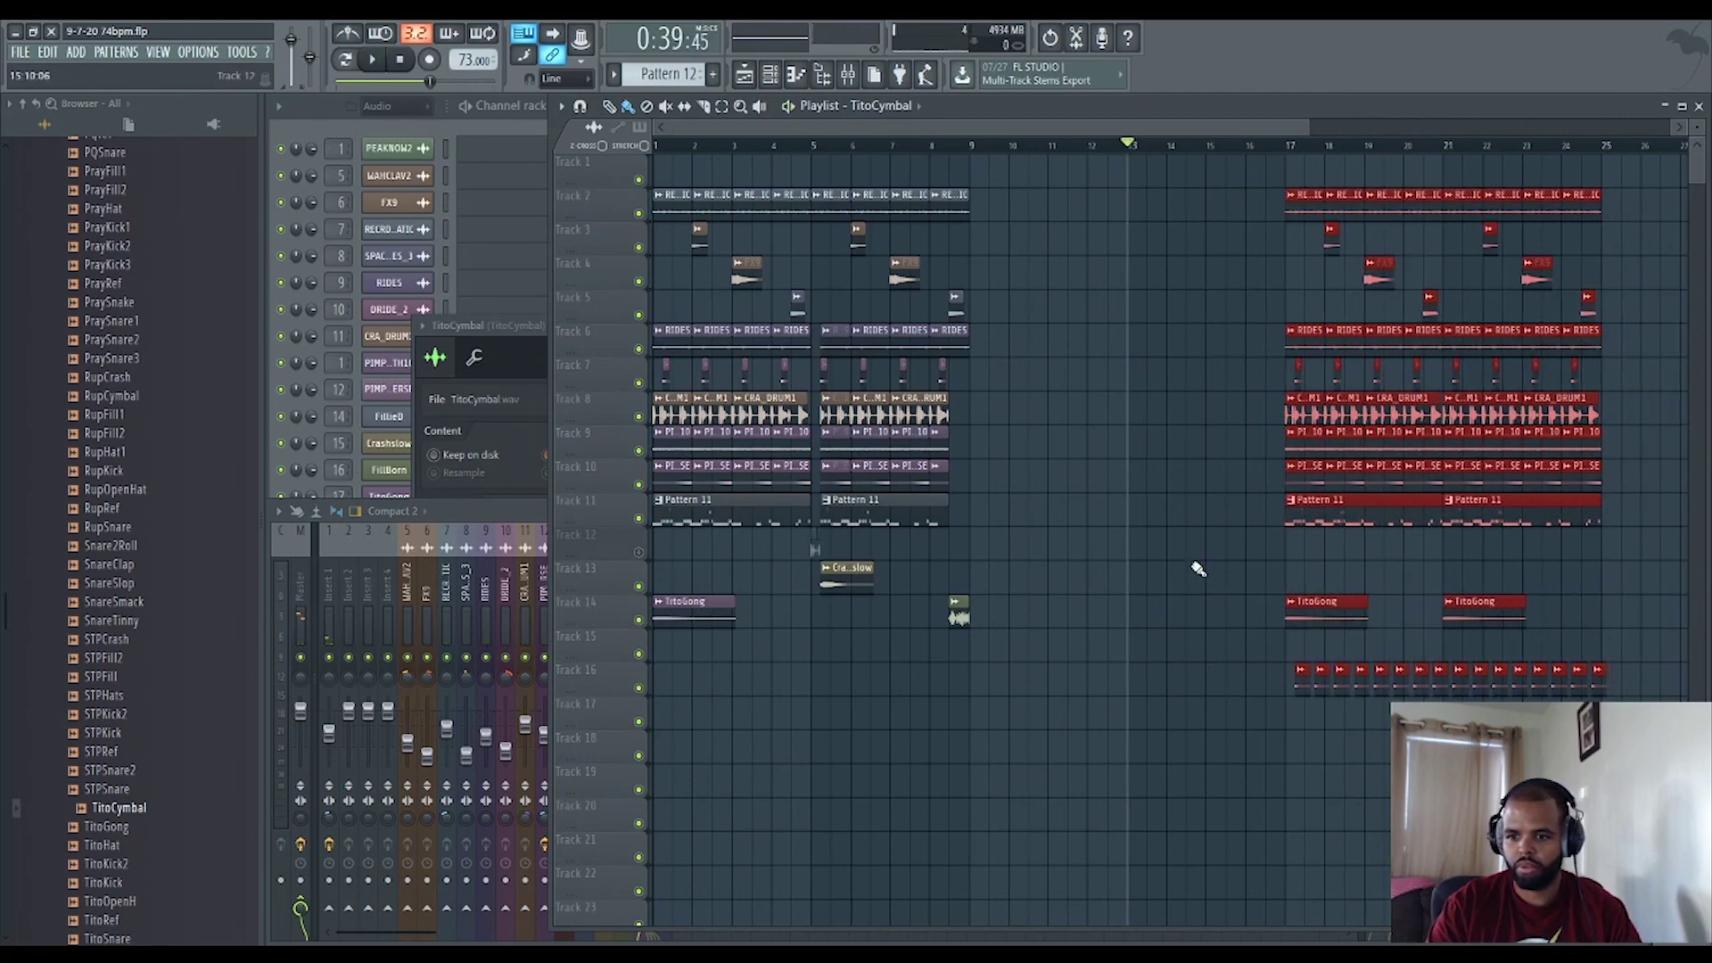
Copy all clips from bars 1 to 8 so they start at bar 9, play from the beginning and save the project.
left_click_drag(1036, 698, 653, 156)
left_click_drag(667, 416, 988, 407)
left_click(924, 740)
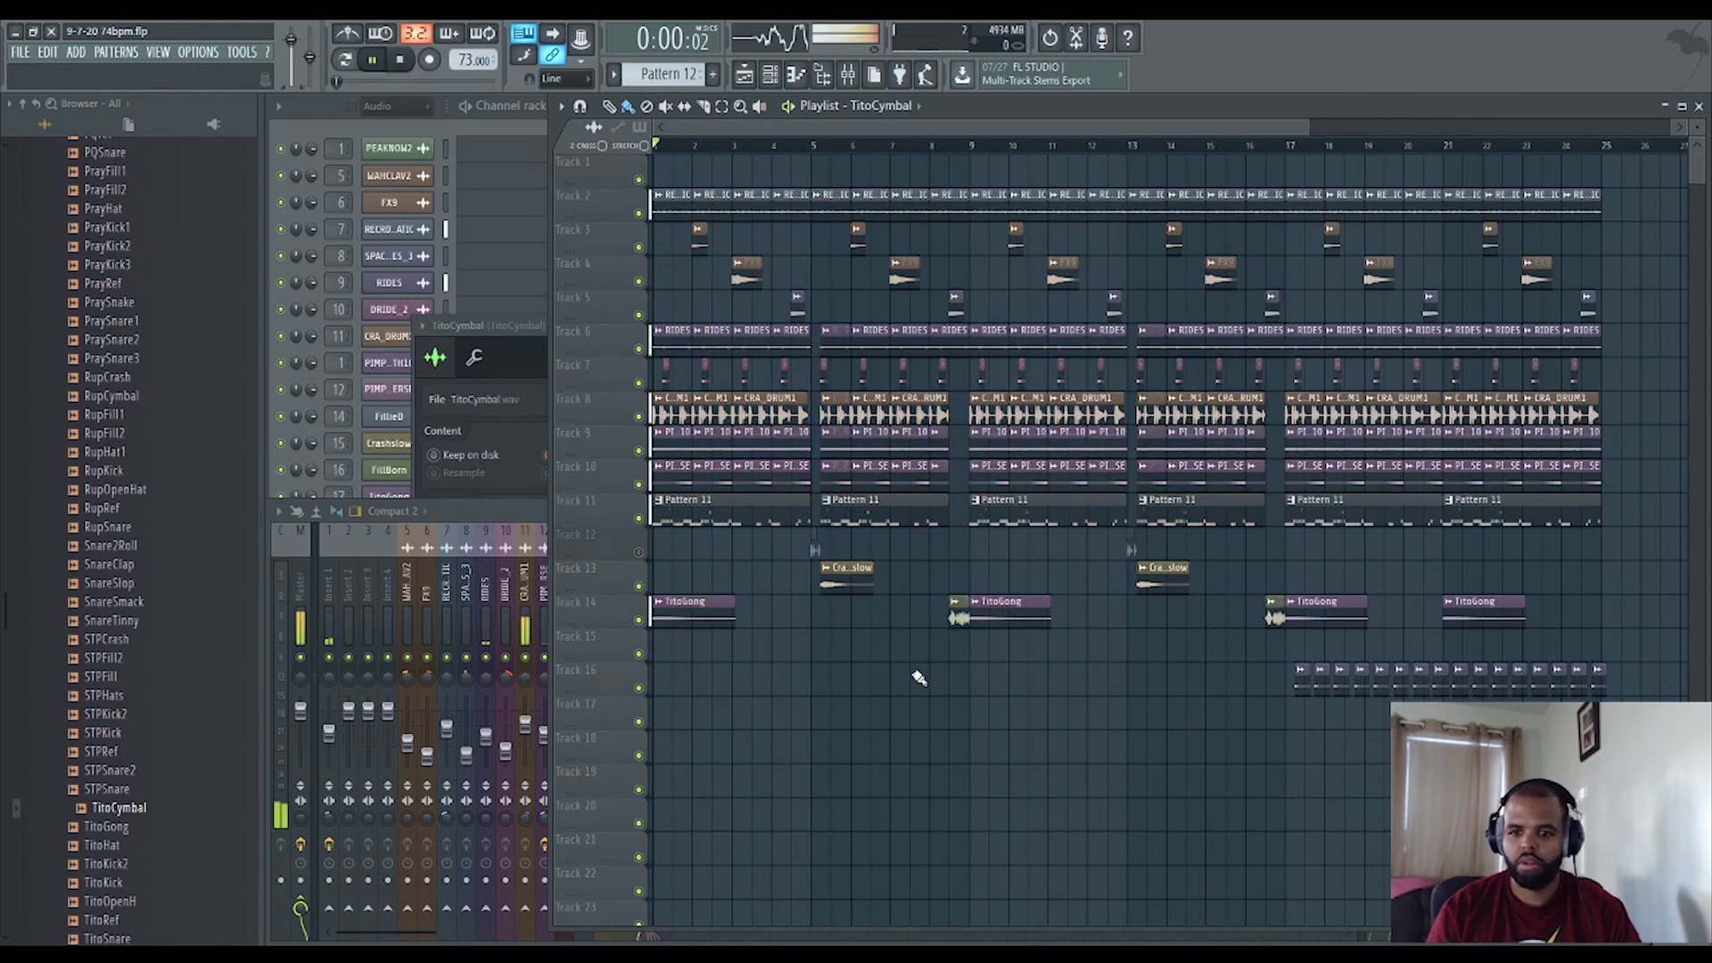
scroll(856, 696, "down", 3)
key("ctrl+s")
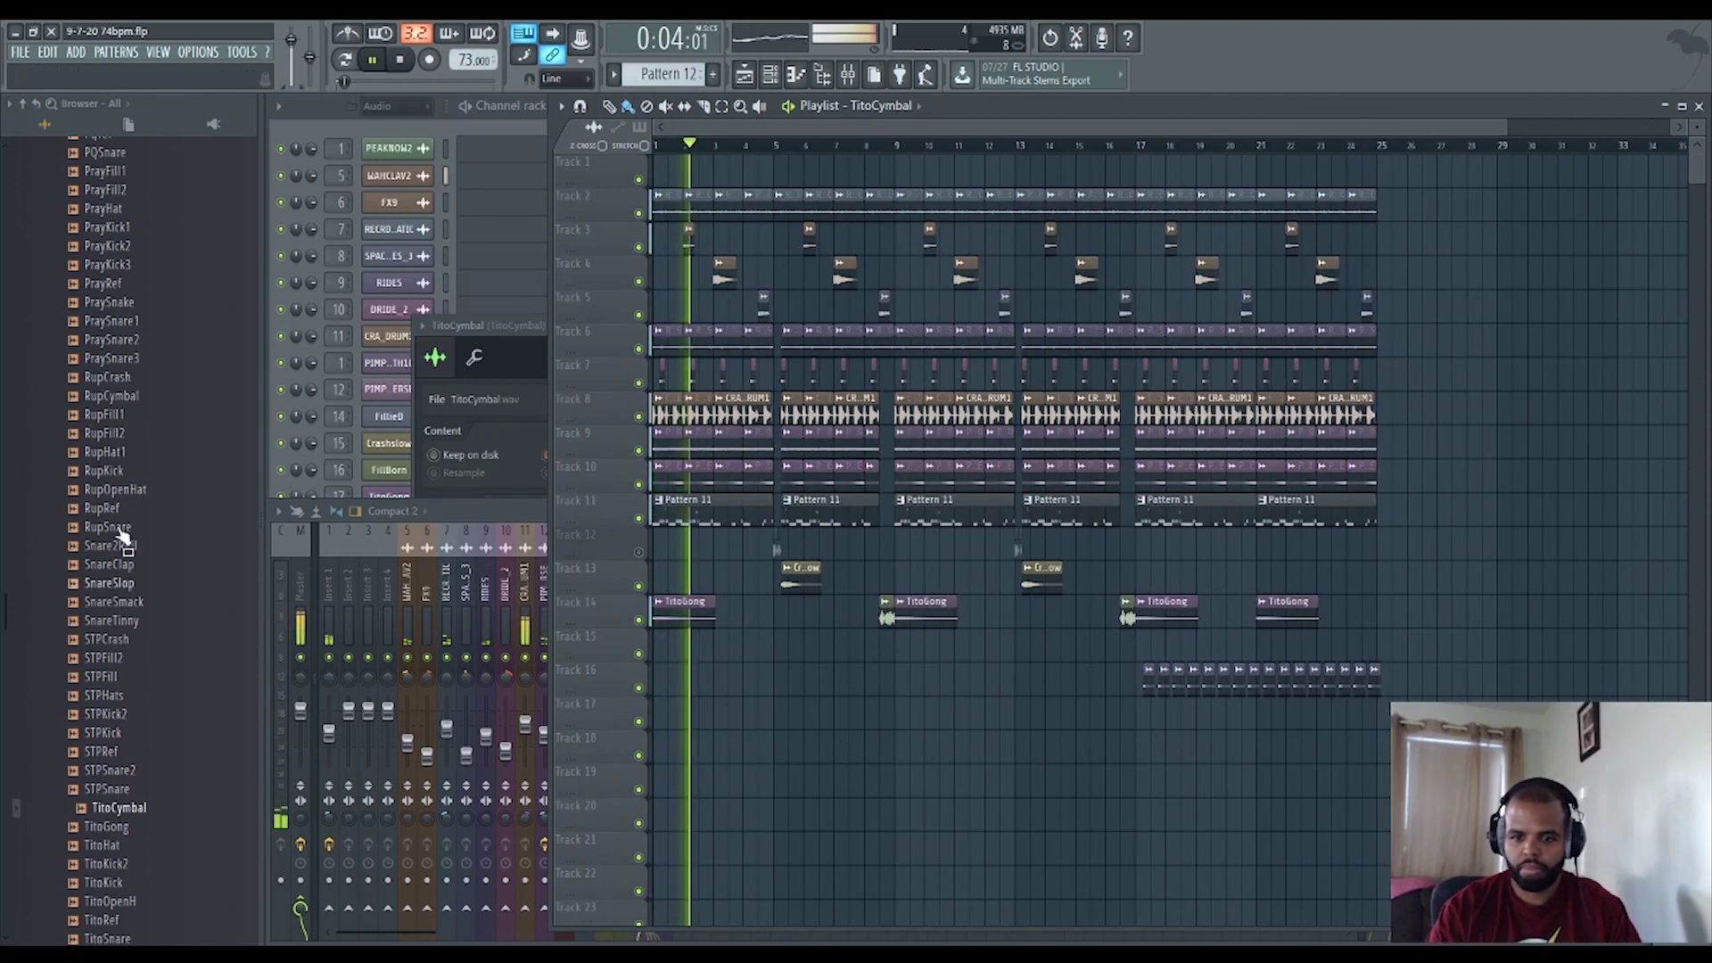
Browse the Misc and Strings folders under Musical Sounds and preview the EvilPadSt sample.
scroll(150, 660, "down", 6)
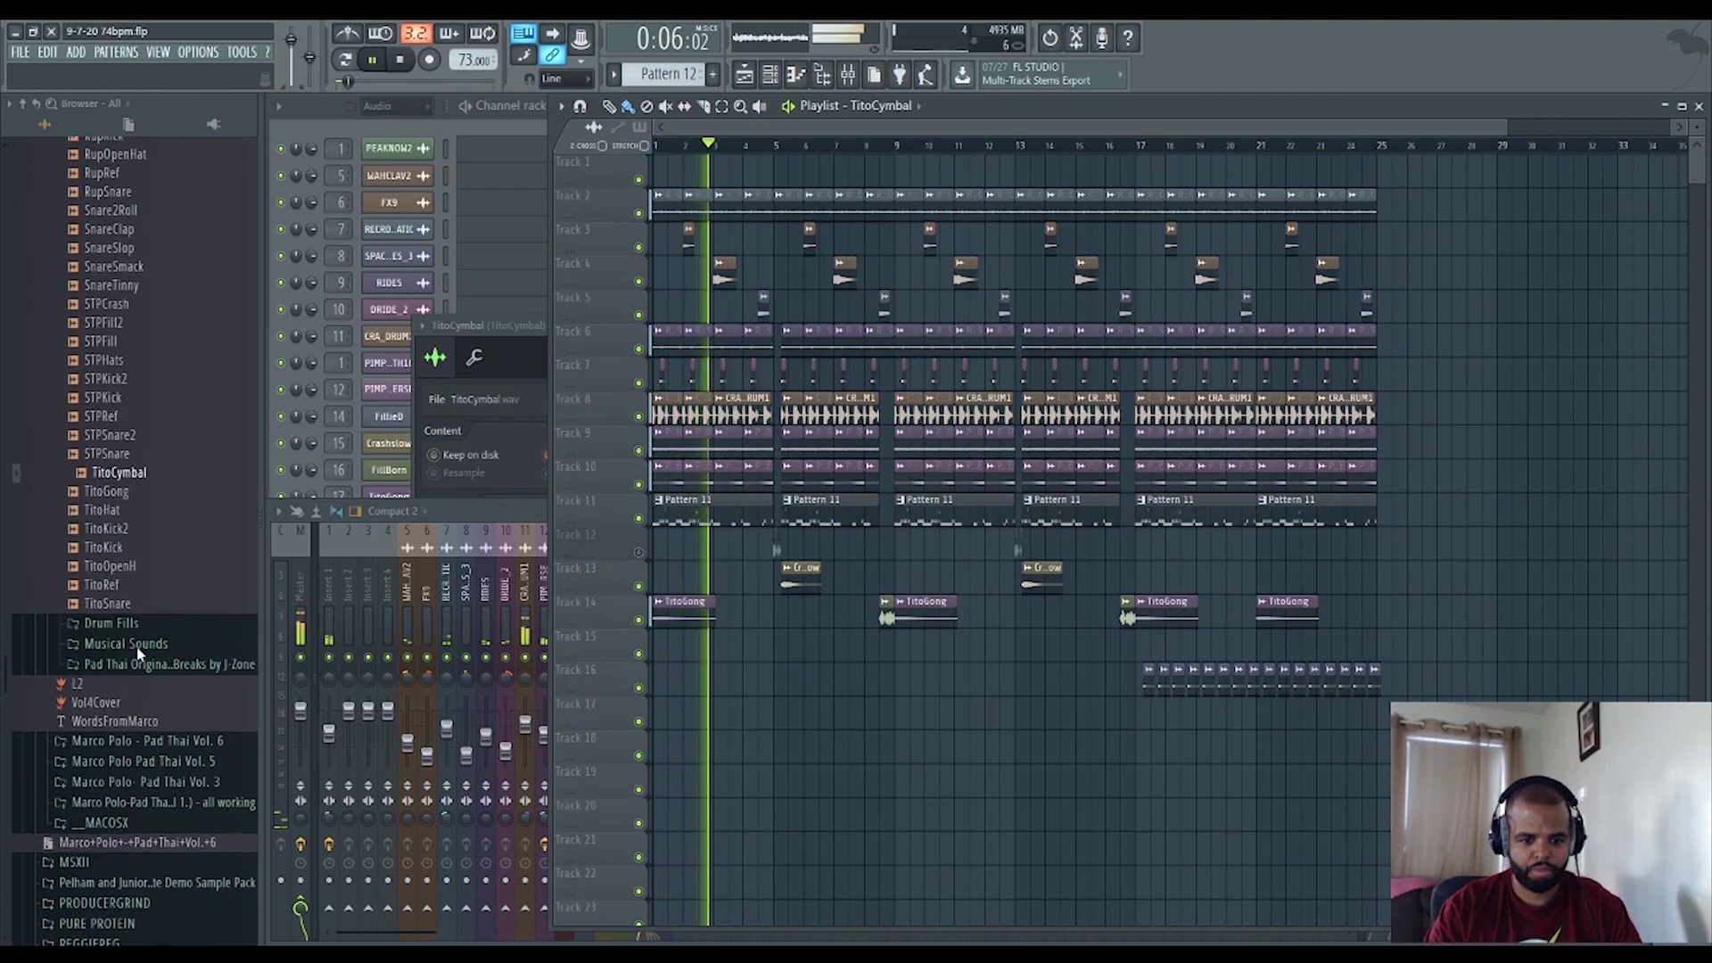
left_click(123, 643)
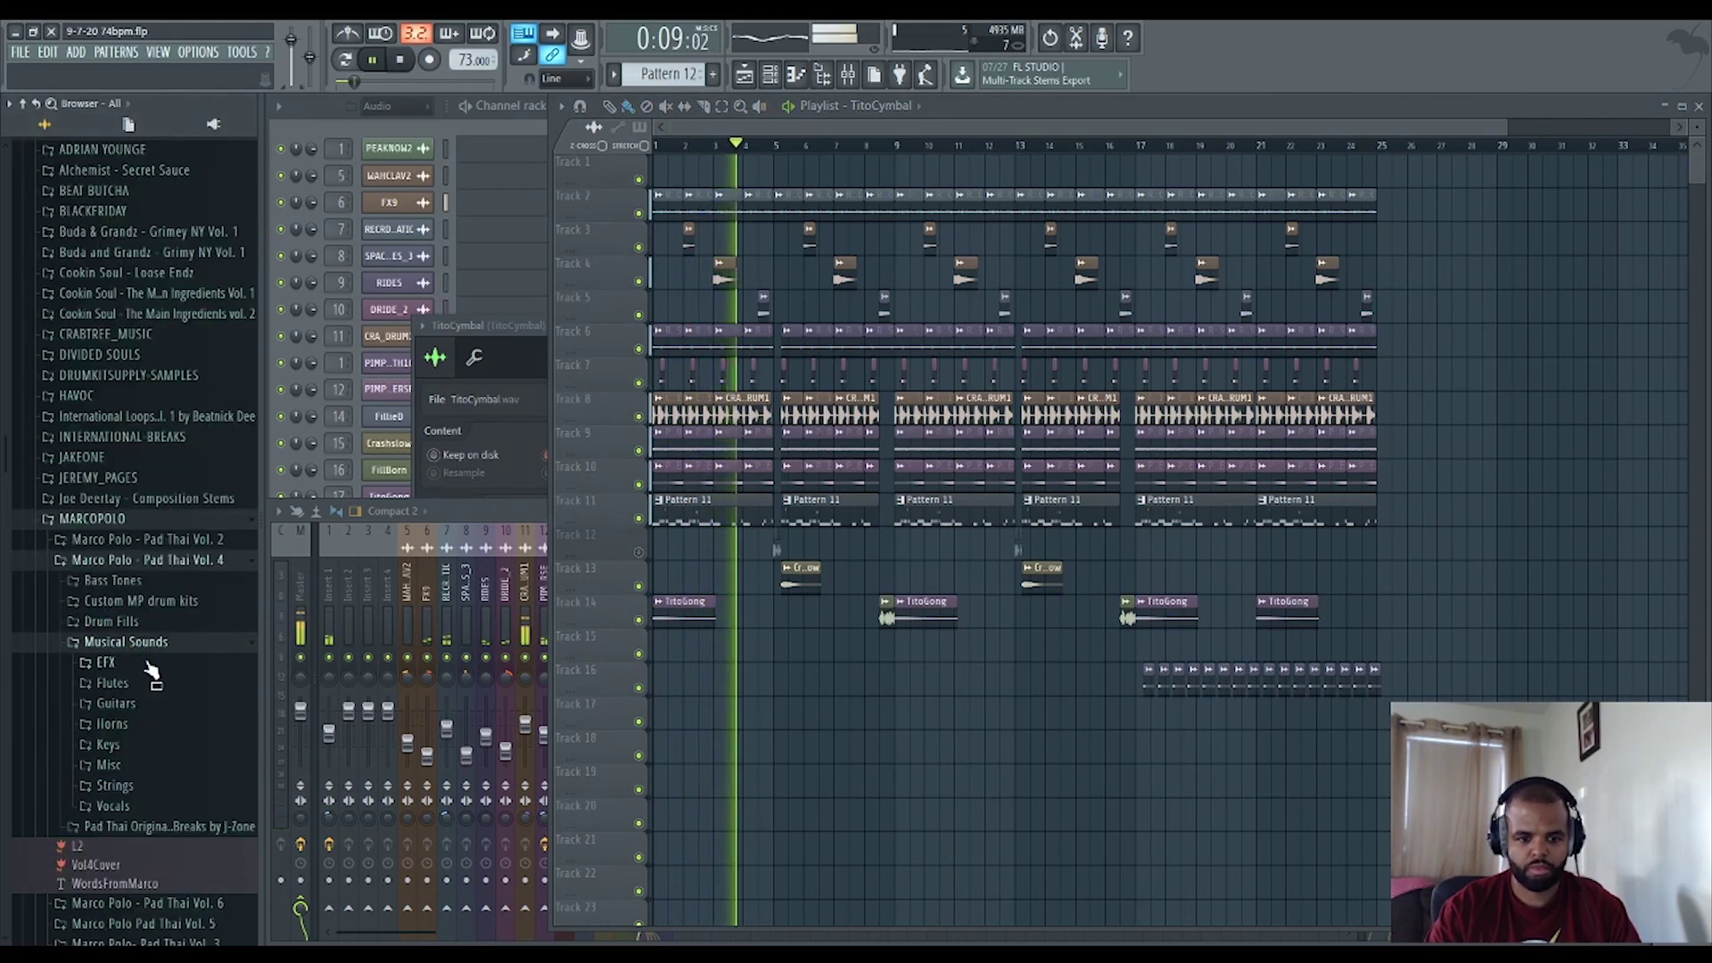
left_click(111, 766)
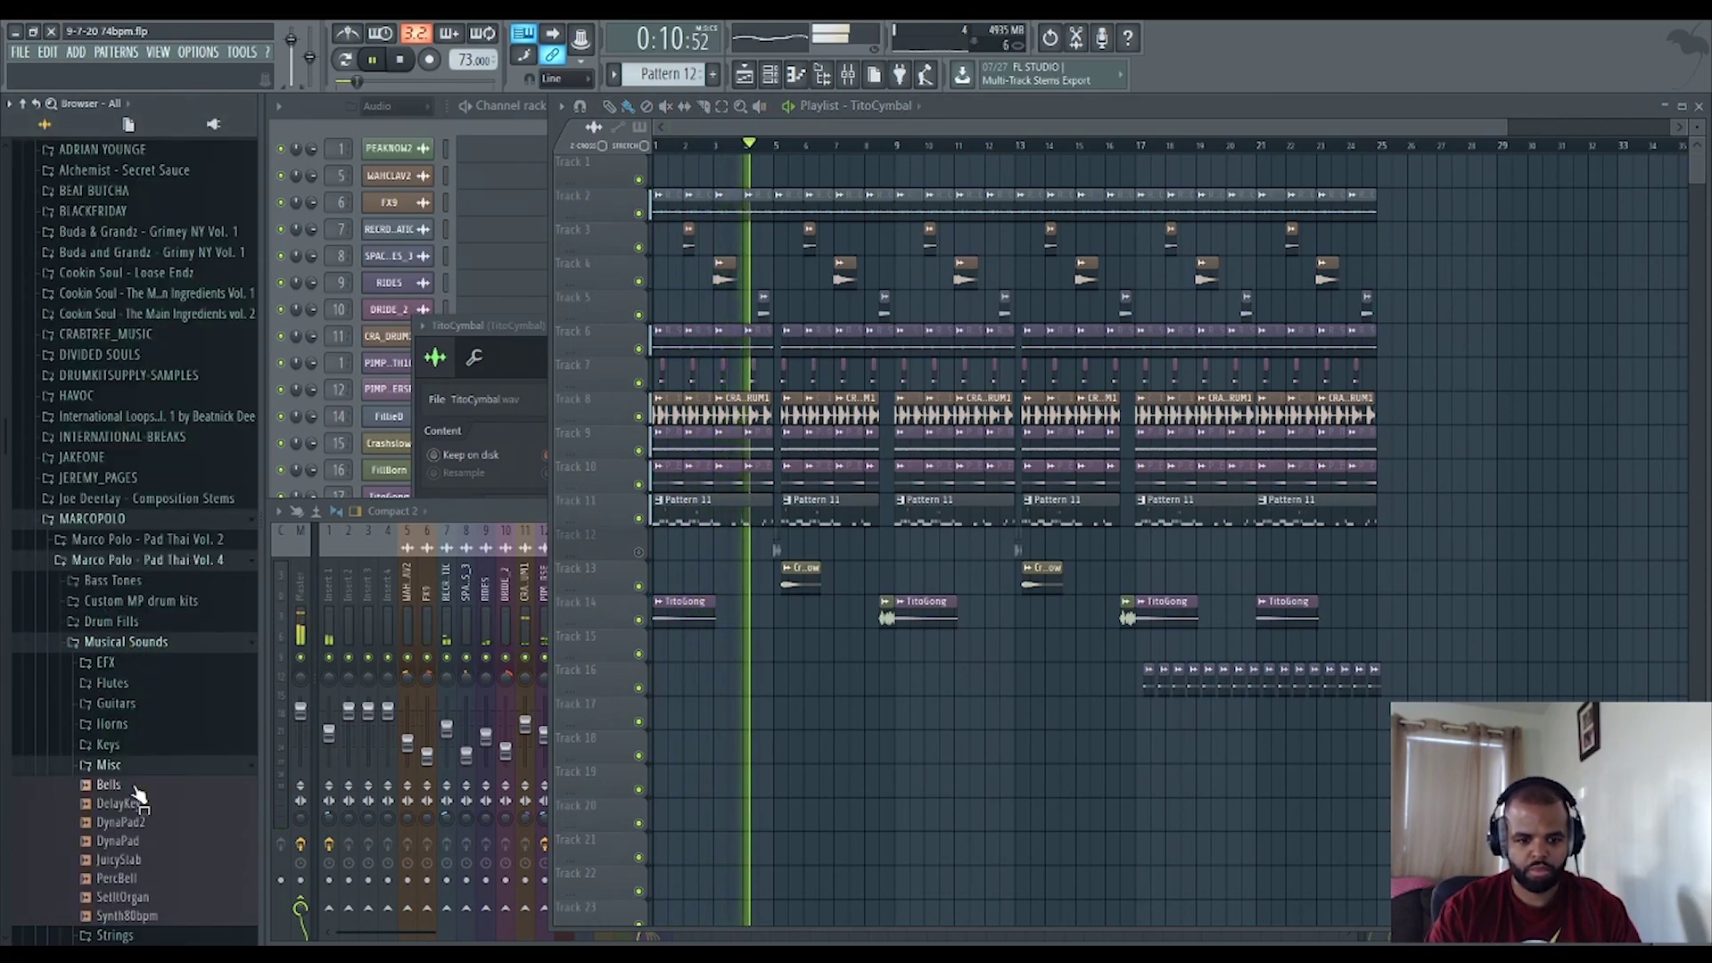
left_click(153, 847)
left_click(108, 765)
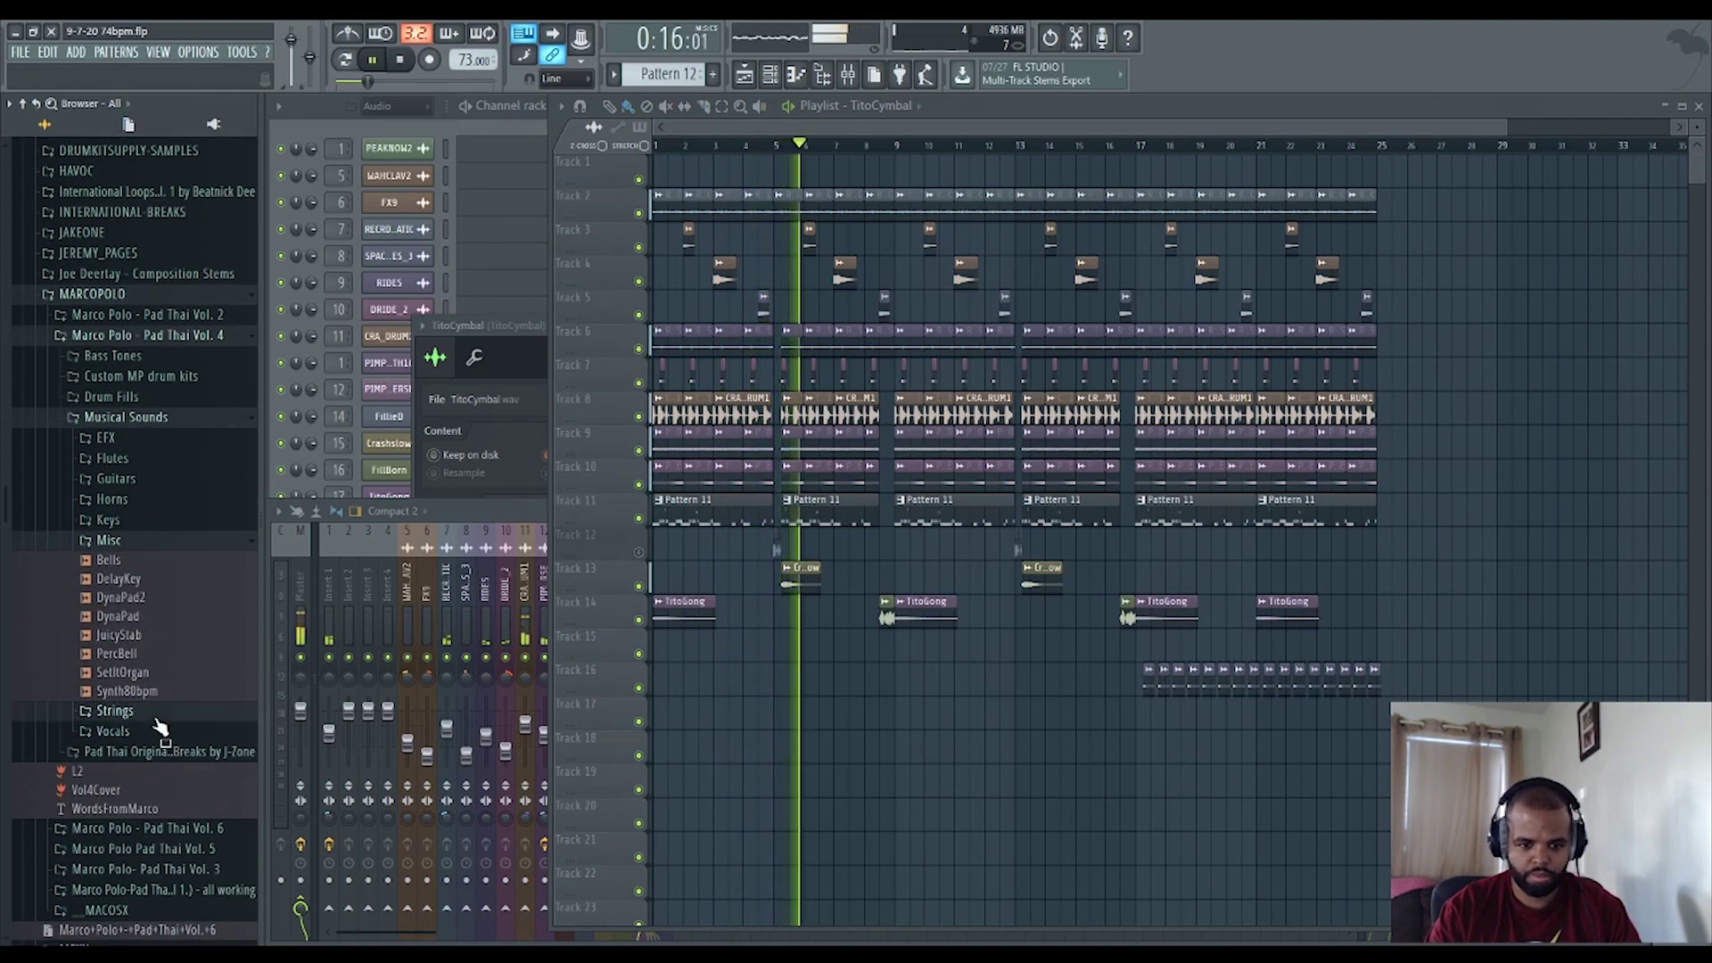
left_click(154, 724)
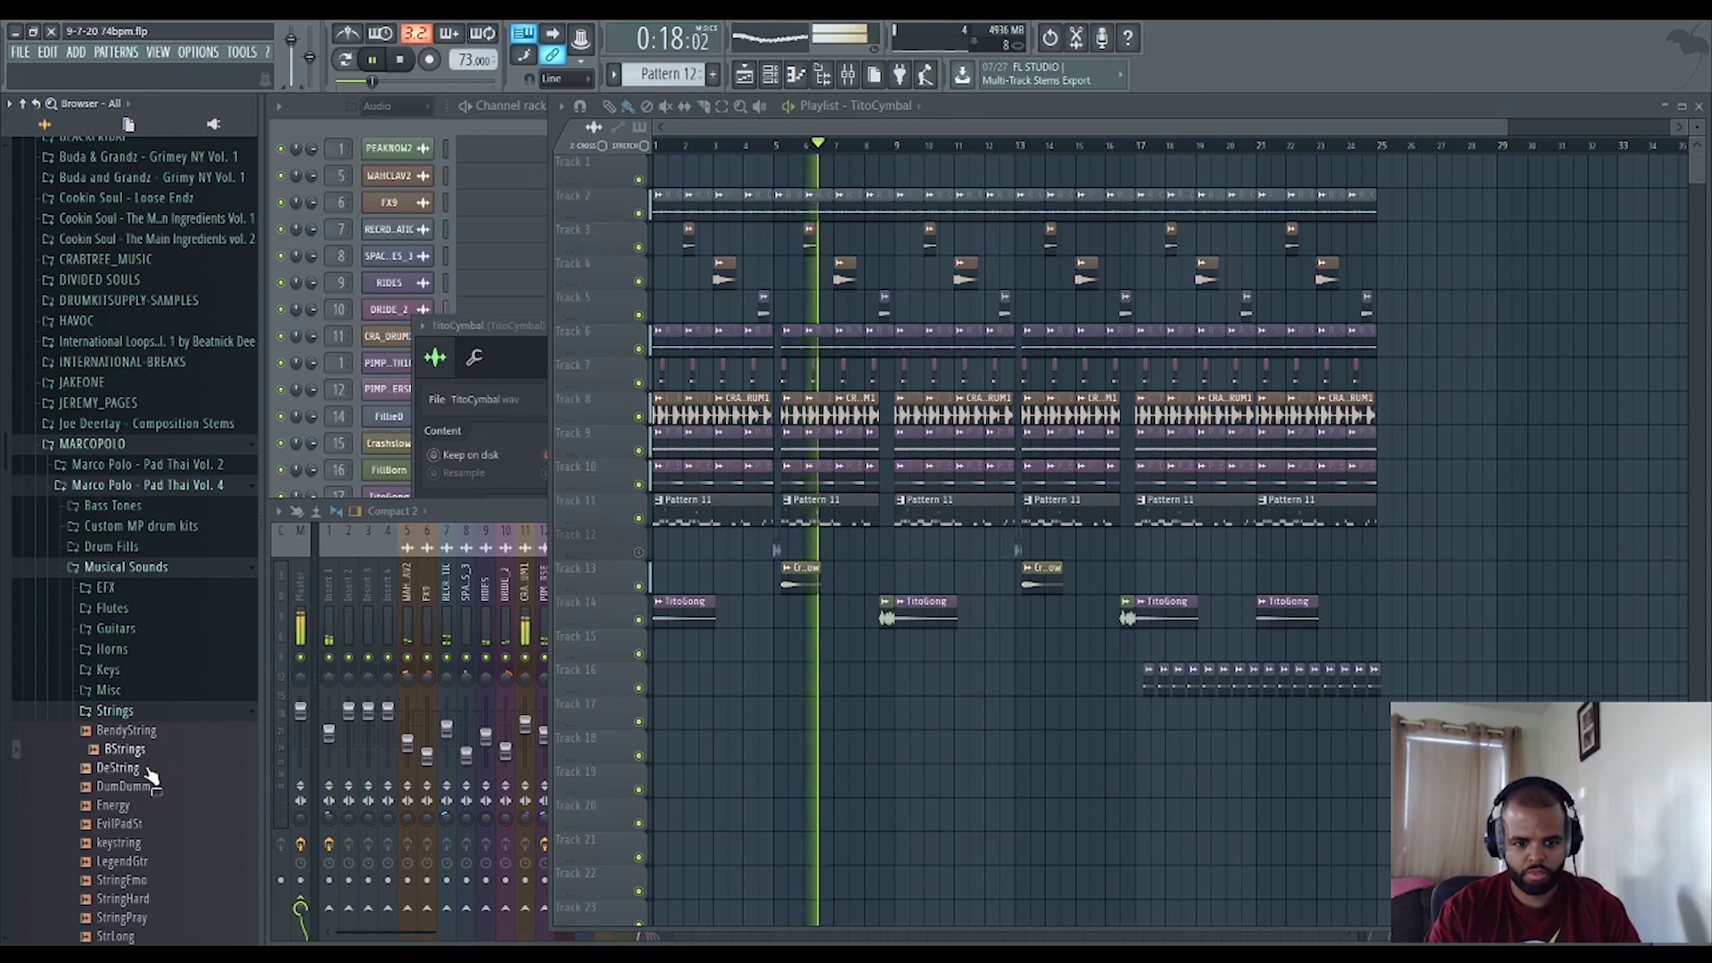
left_click(134, 825)
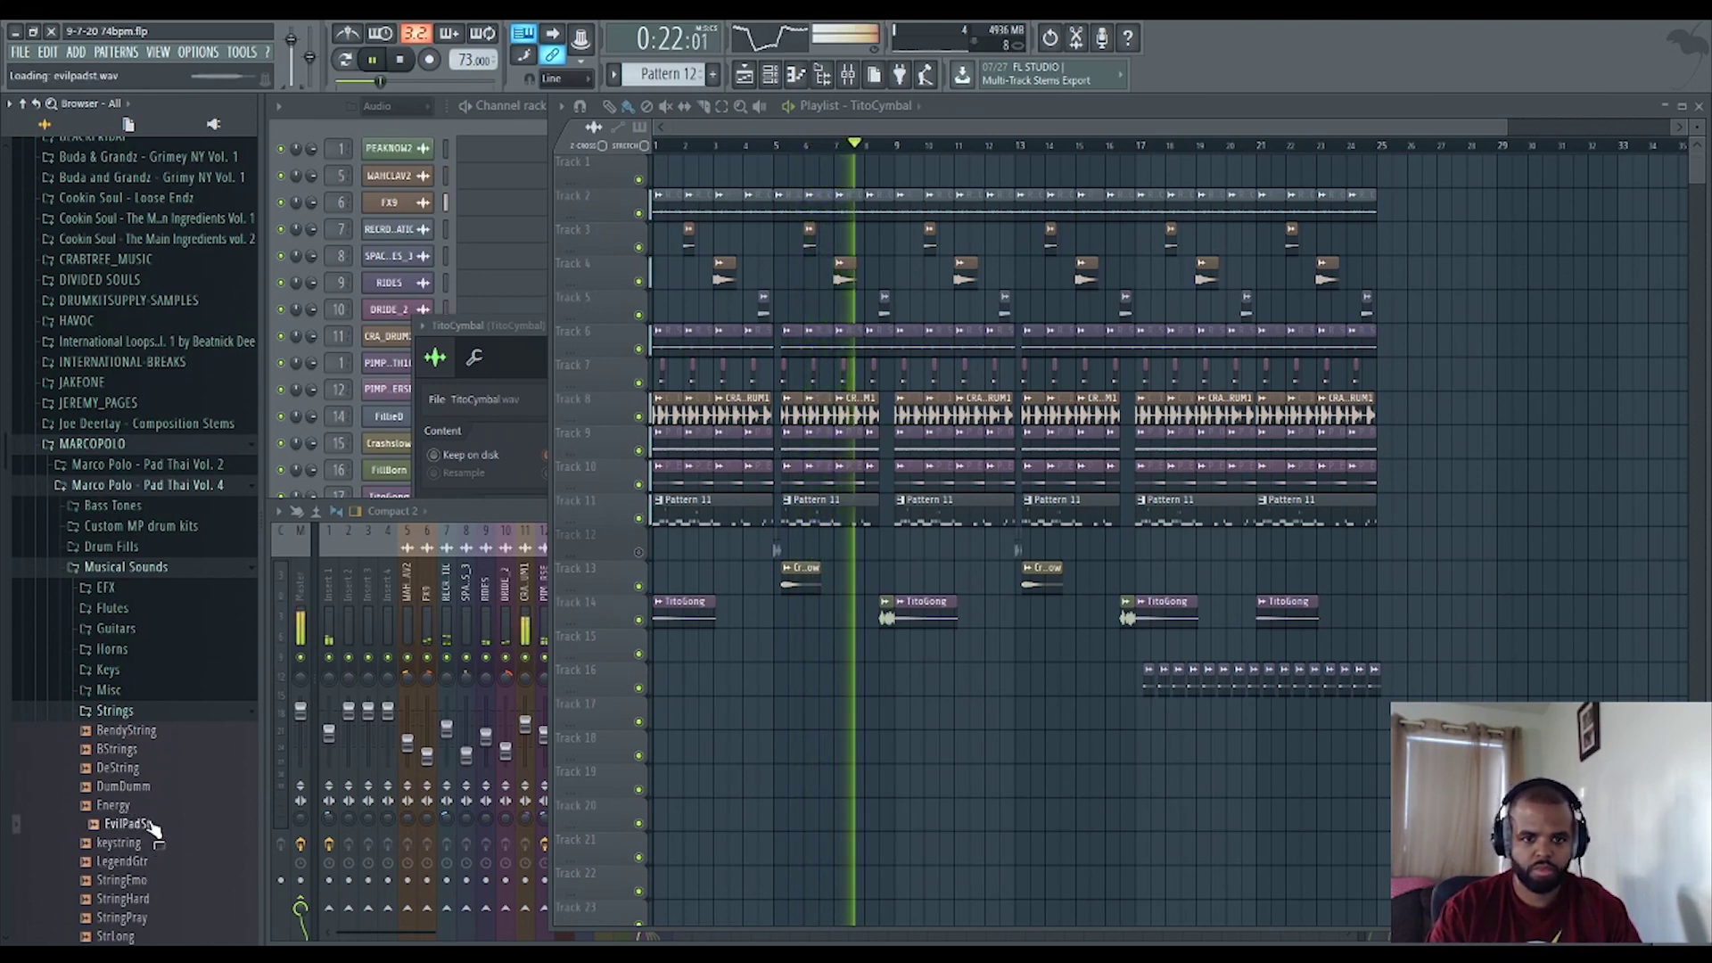
Place EvilPadSt on track 17 at bar 17 and route it to mixer track 19 at a lowered level.
left_click_drag(147, 838, 1140, 710)
scroll(1164, 772, "up", 2)
scroll(1164, 772, "up", 4)
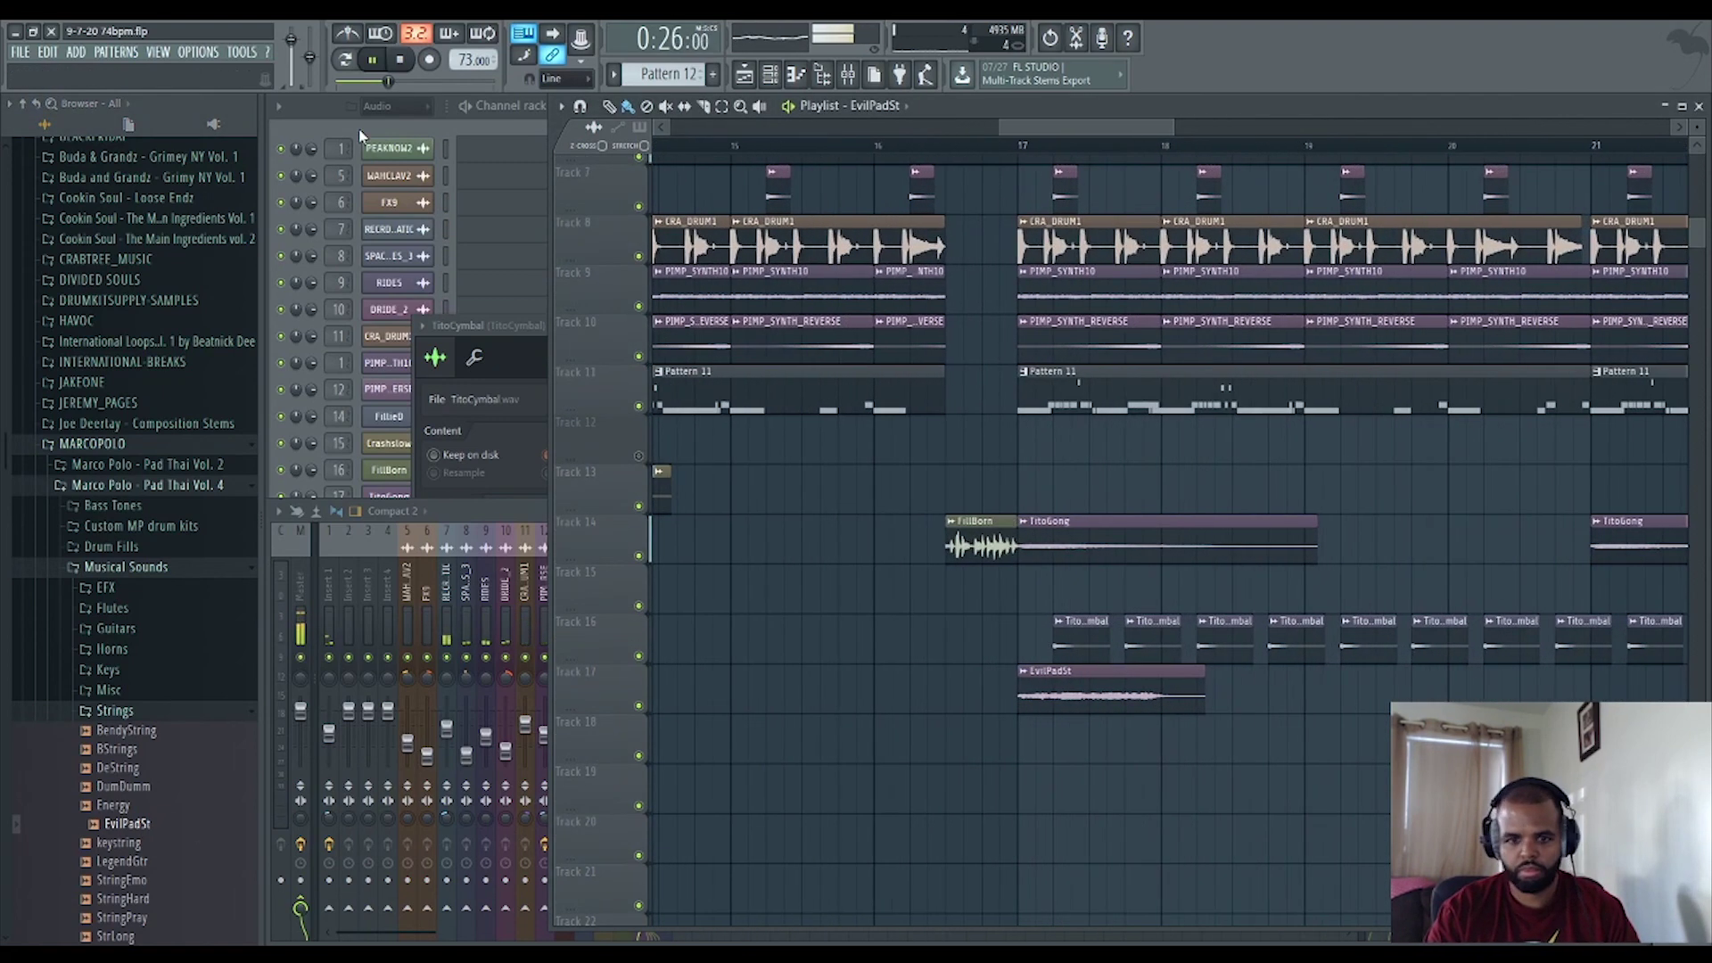
left_click(324, 129)
left_click(392, 550)
key("F9")
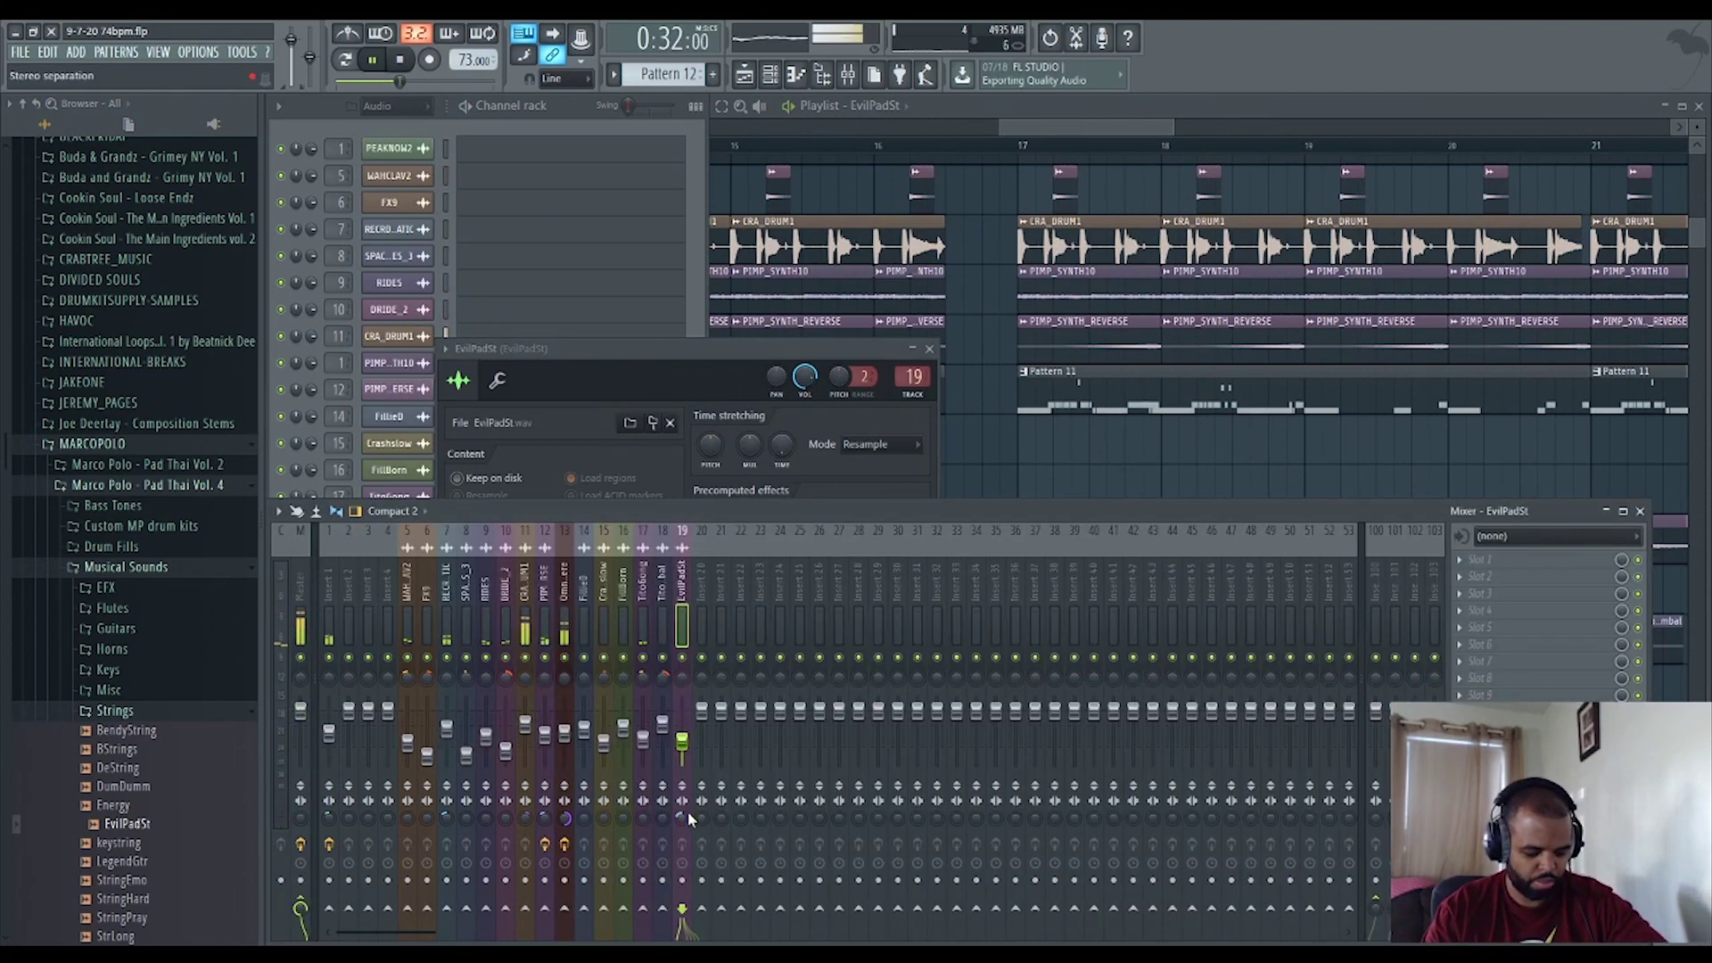
Add Fruity Reeverb 2 to EvilPadSt's second effect slot and load its Cathedral preset.
left_click(1468, 581)
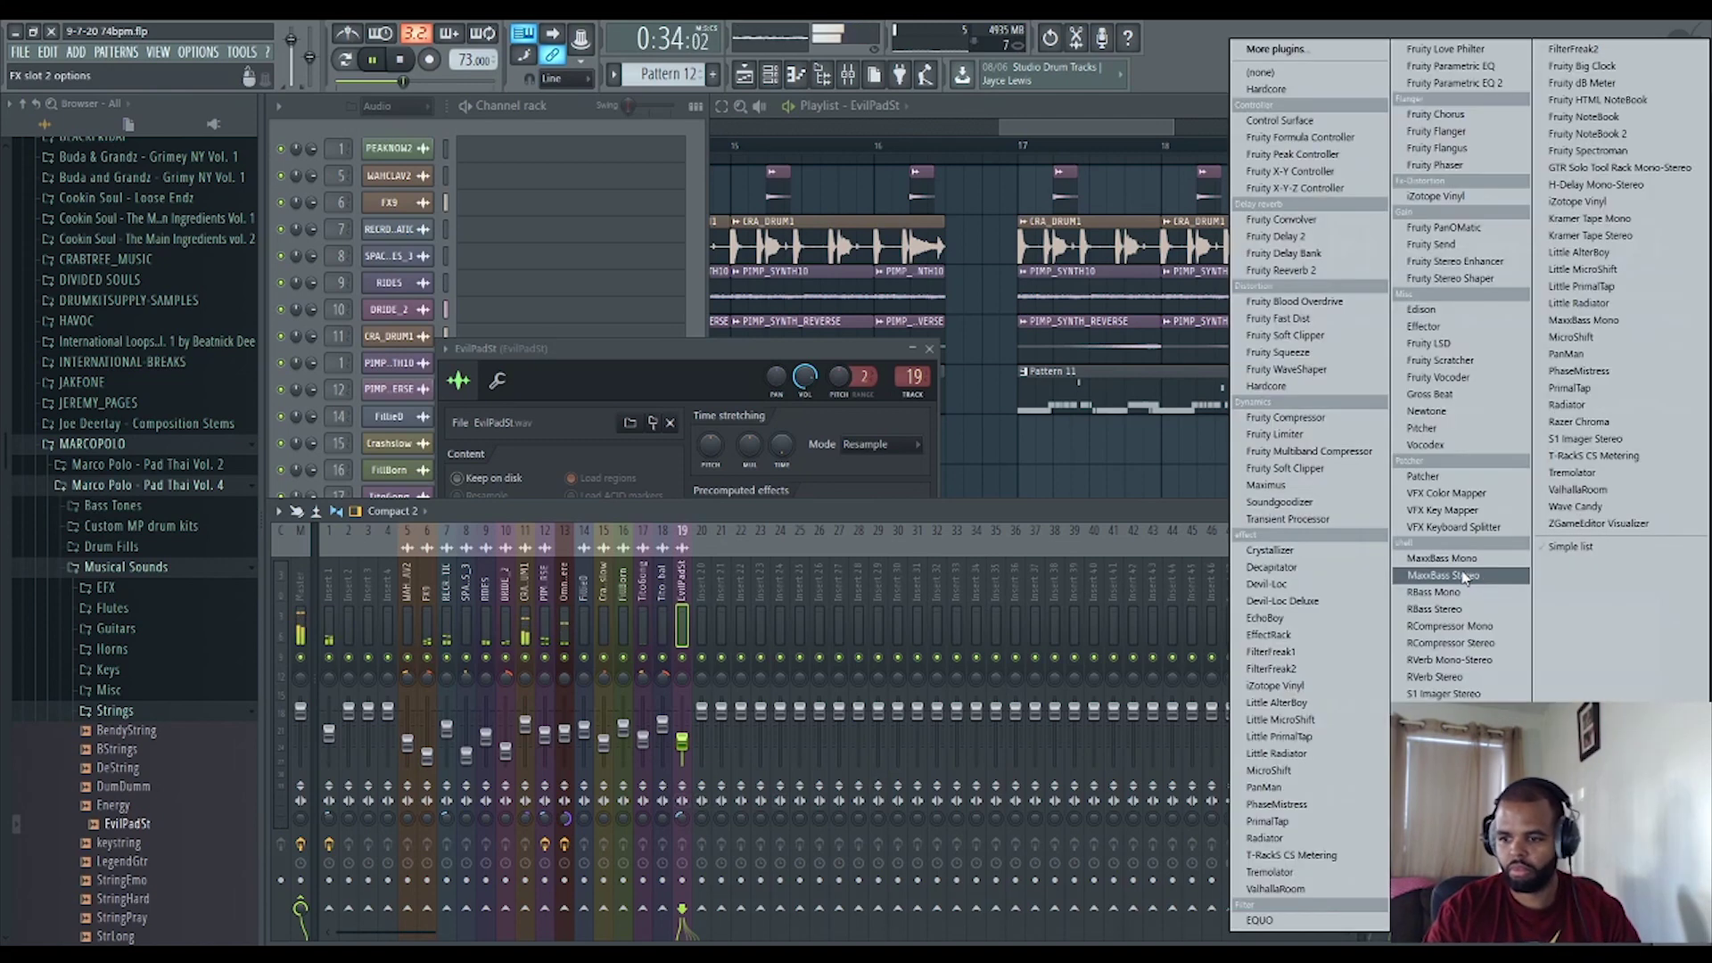
left_click(1305, 269)
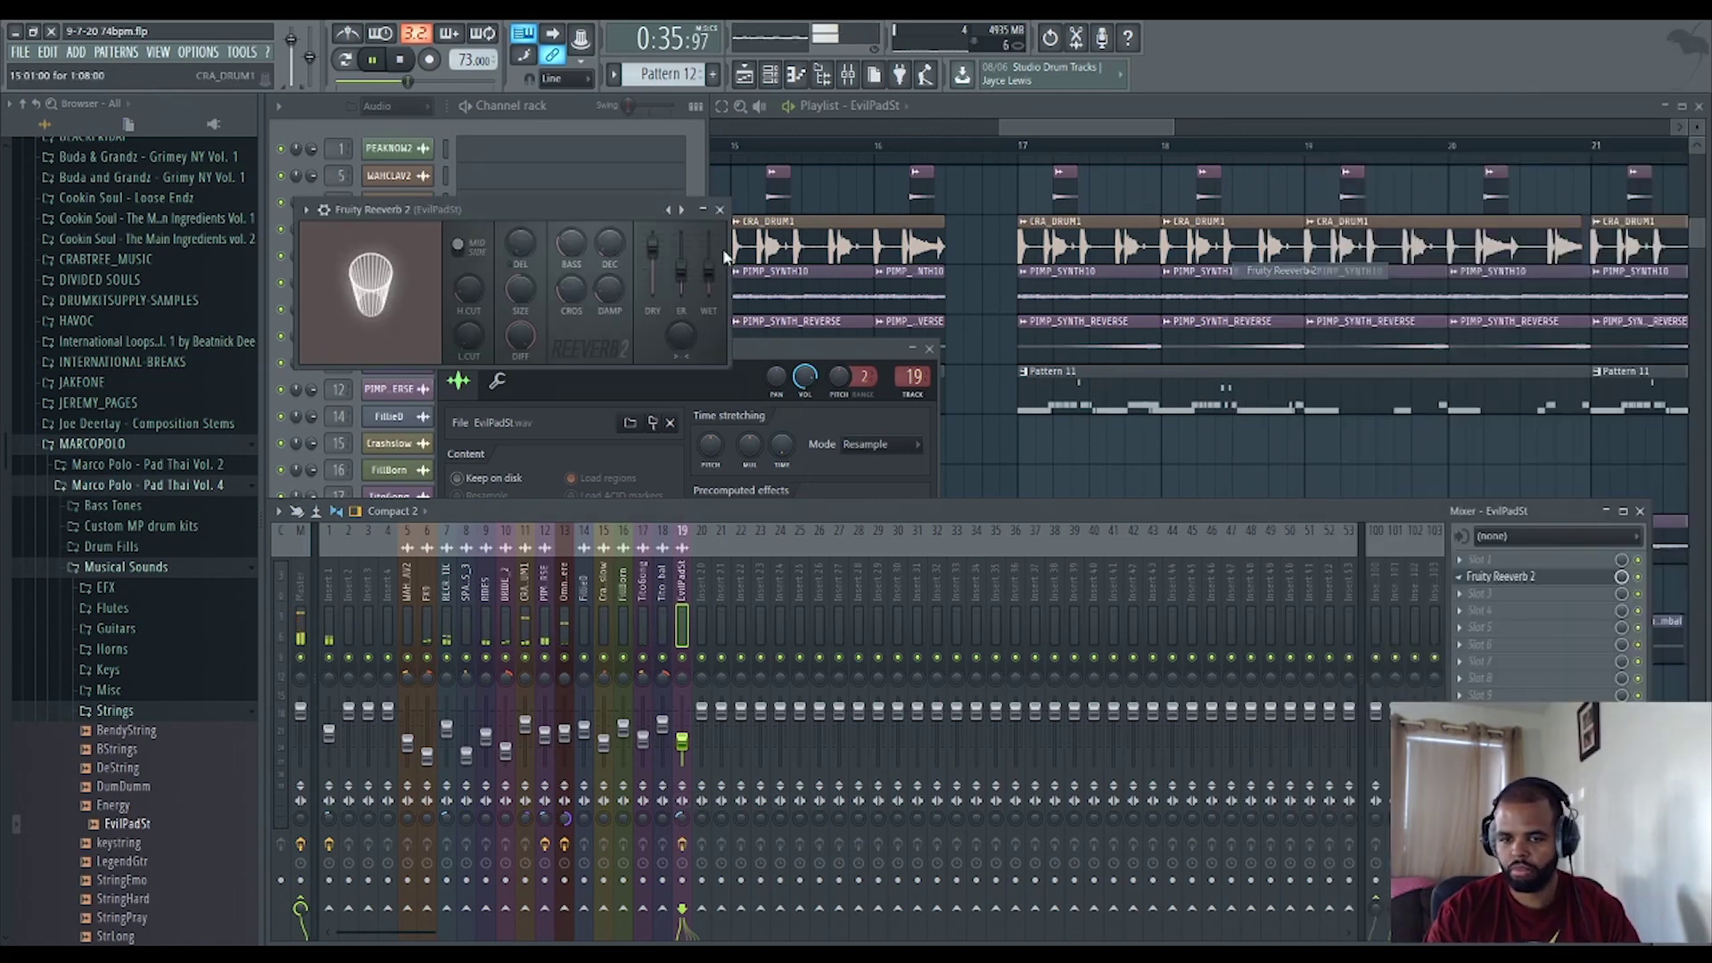
left_click(306, 210)
mouse_move(482, 262)
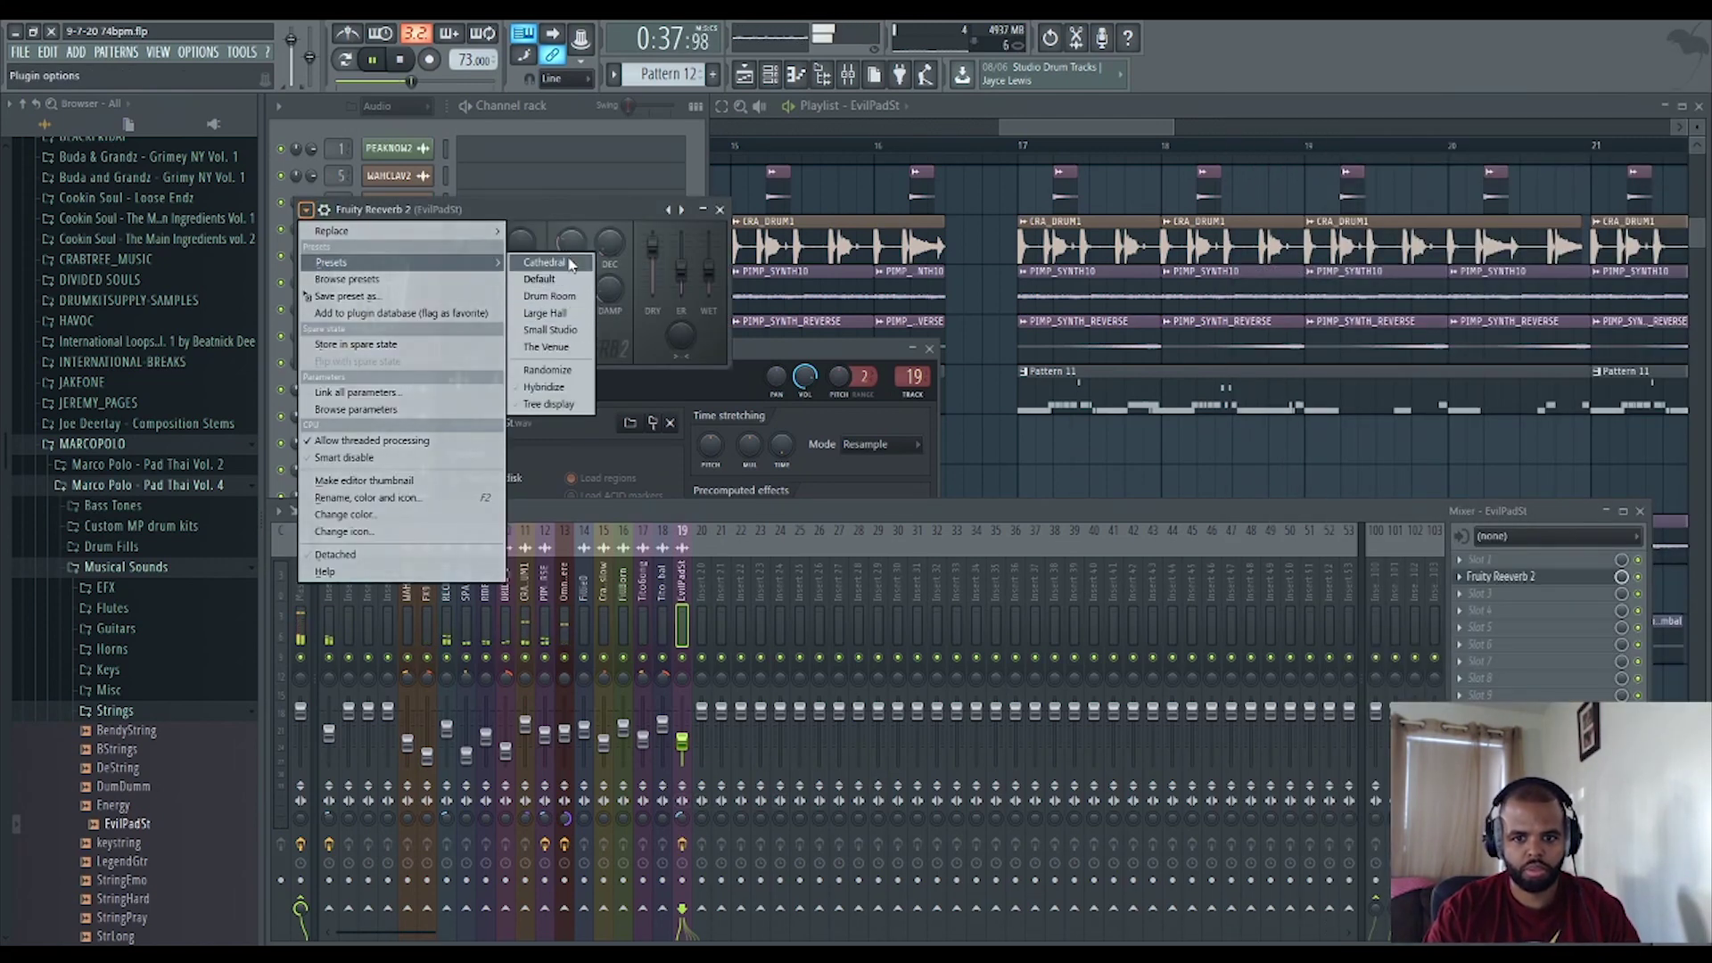
left_click(571, 264)
Shorten the EvilPadSt clip to one bar and repeat it on track 17 through bar 24.
key("F5")
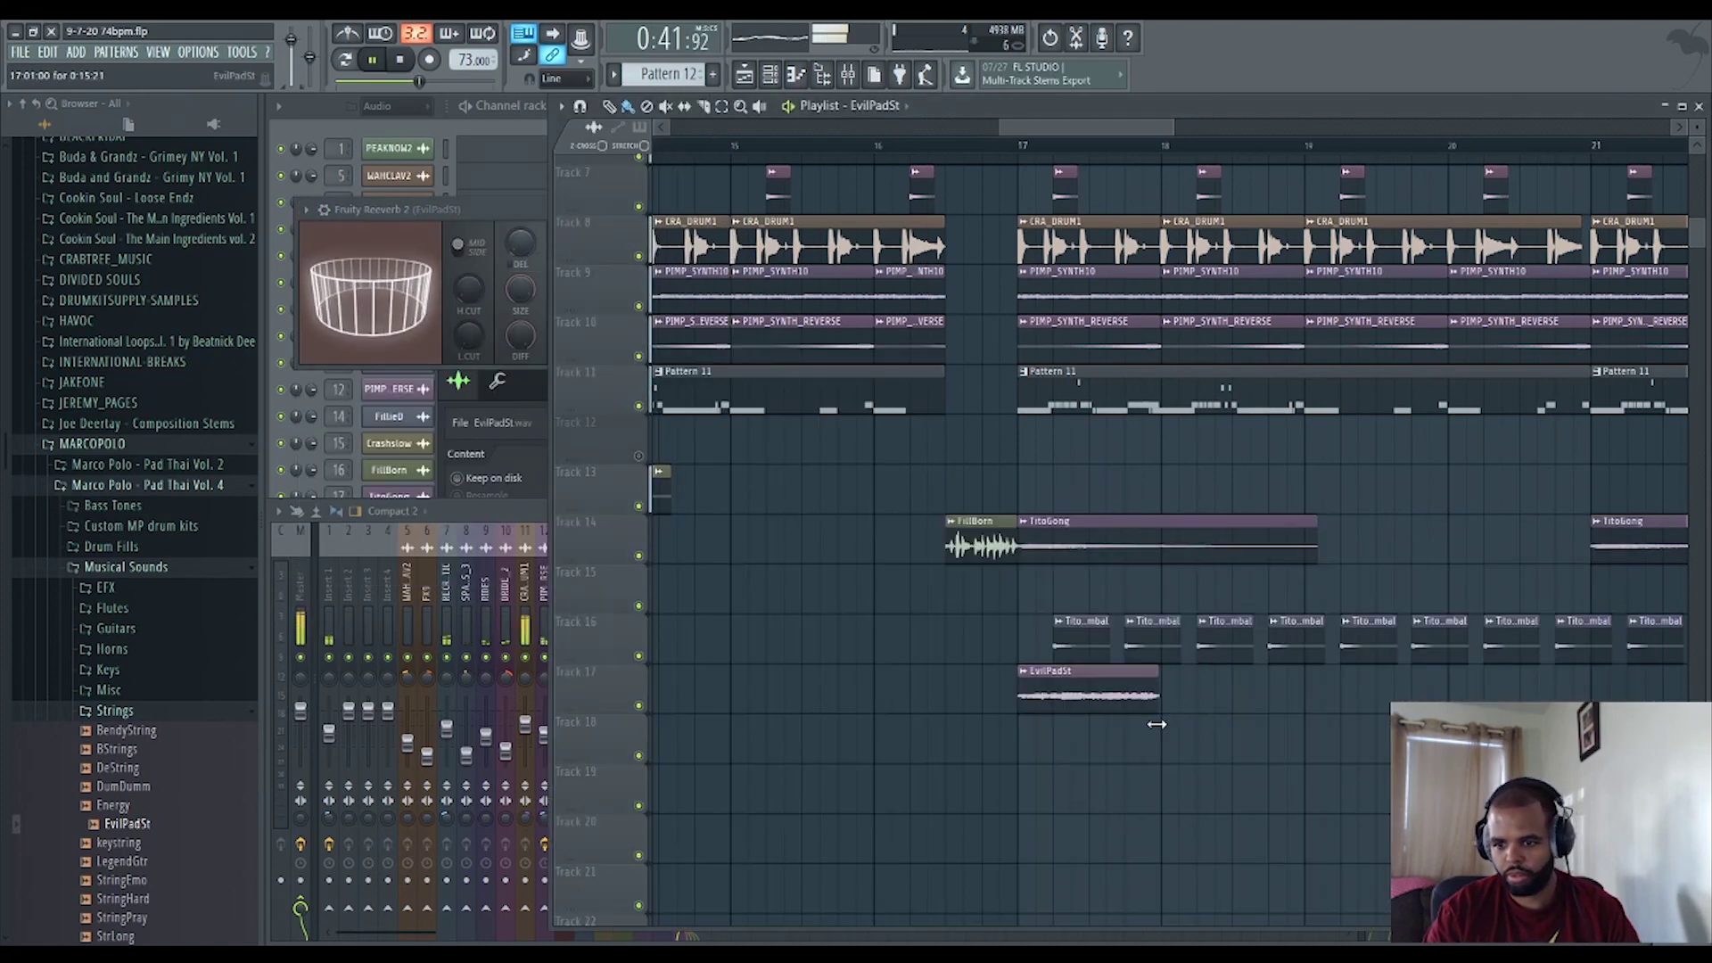
scroll(1165, 736, "up", 4)
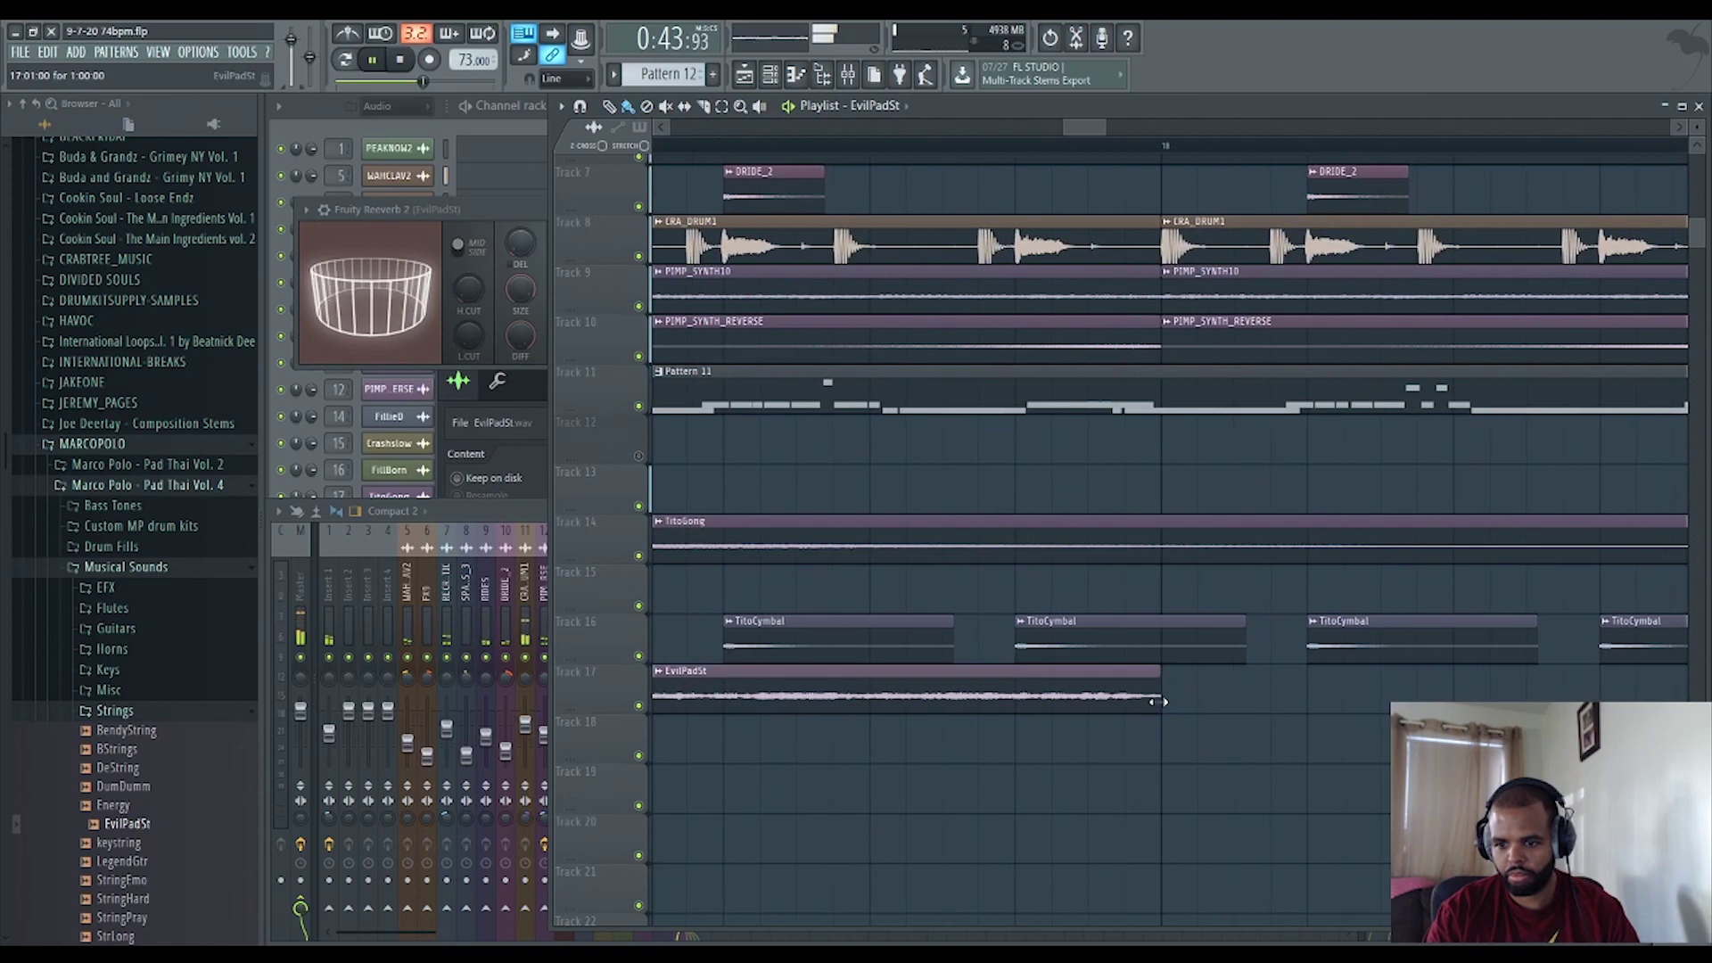
scroll(1164, 737, "down", 6)
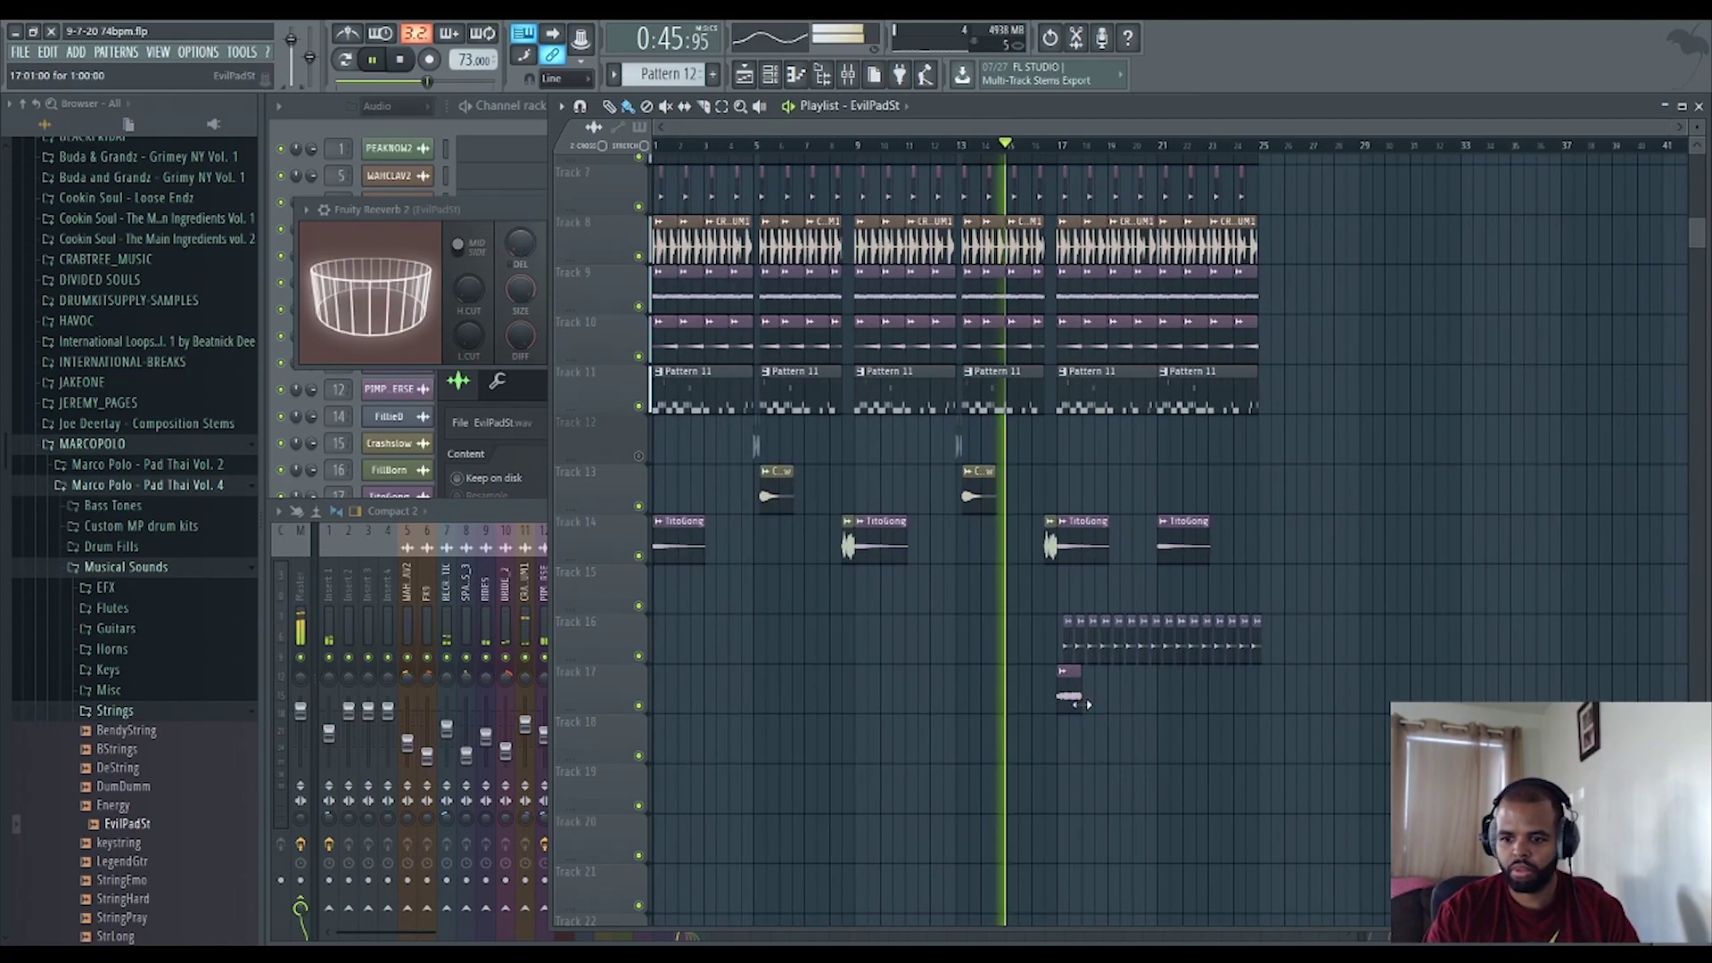
left_click_drag(1093, 711, 1260, 709)
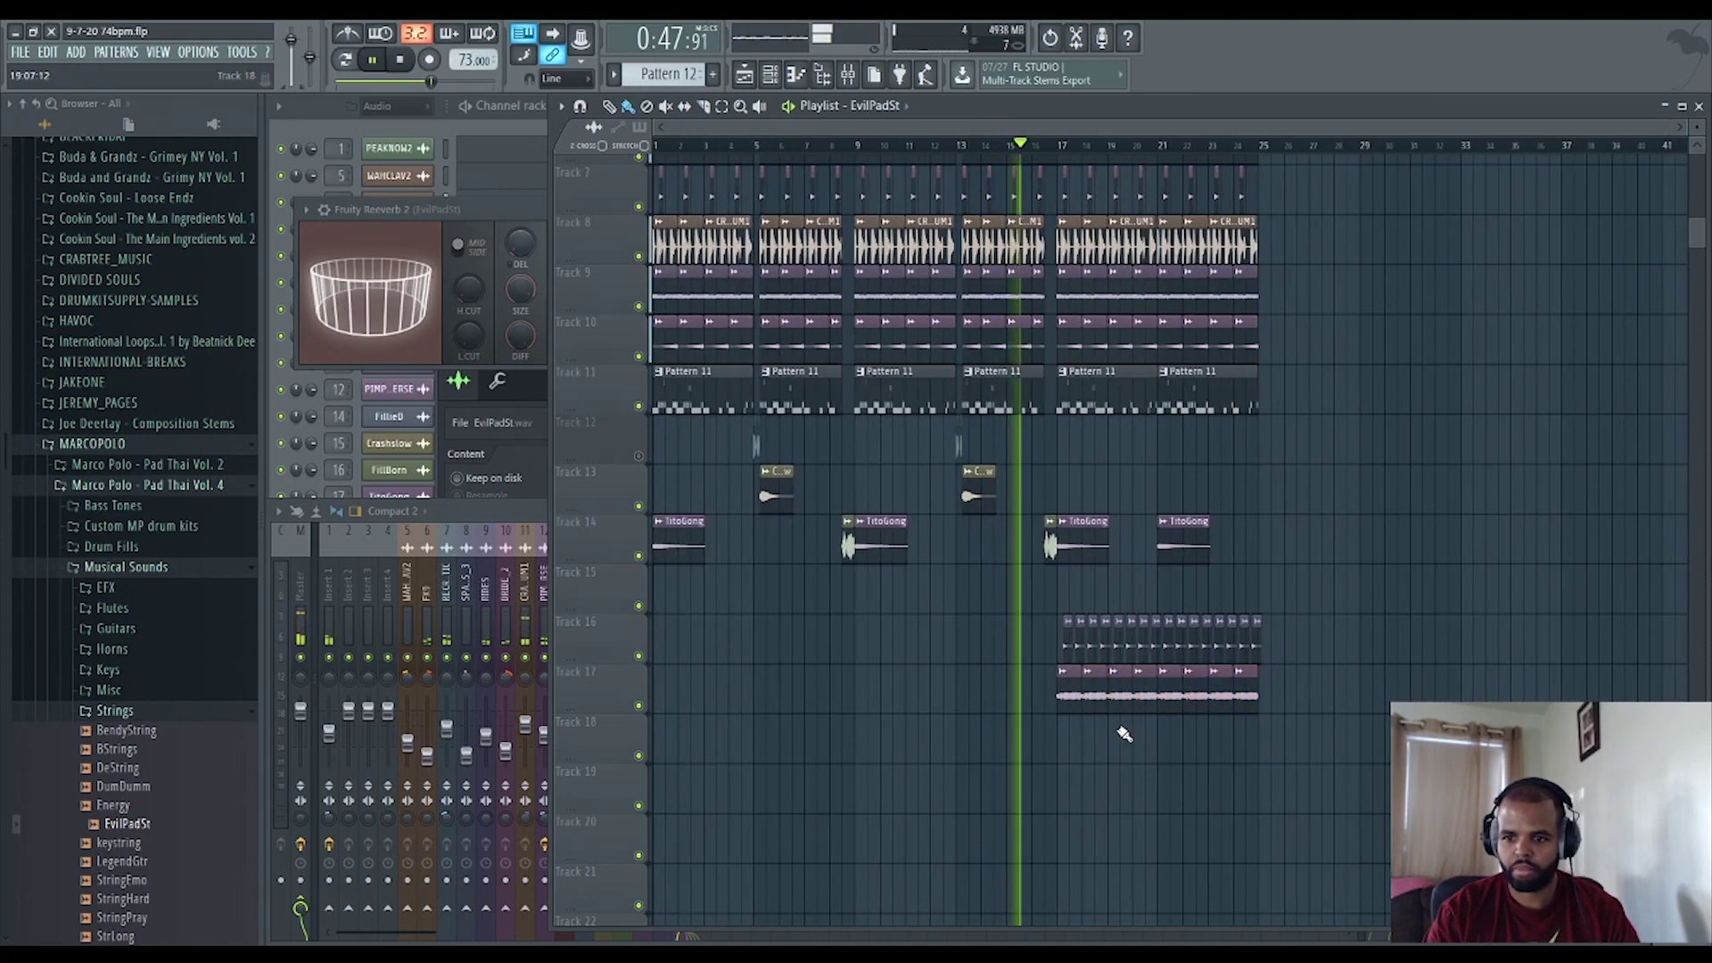
Lower EvilPadSt's mixer level to 31% and raise TitoCymbal's level slightly.
scroll(1003, 623, "down", 2)
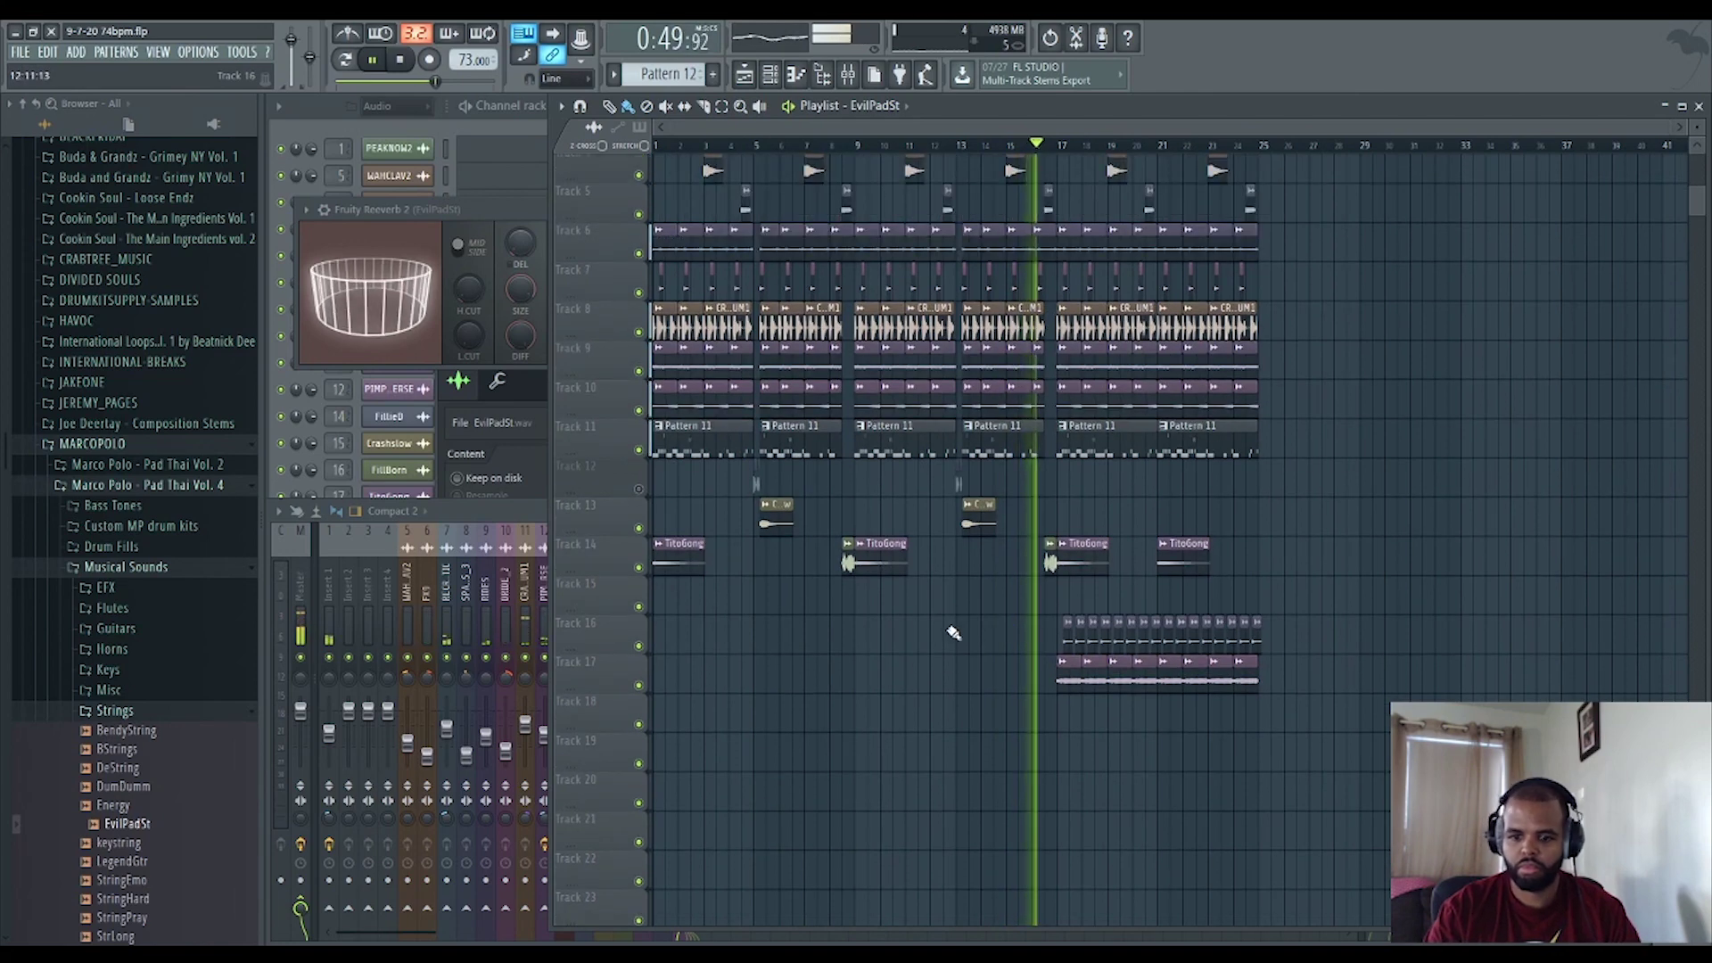
left_click(288, 615)
left_click(684, 744)
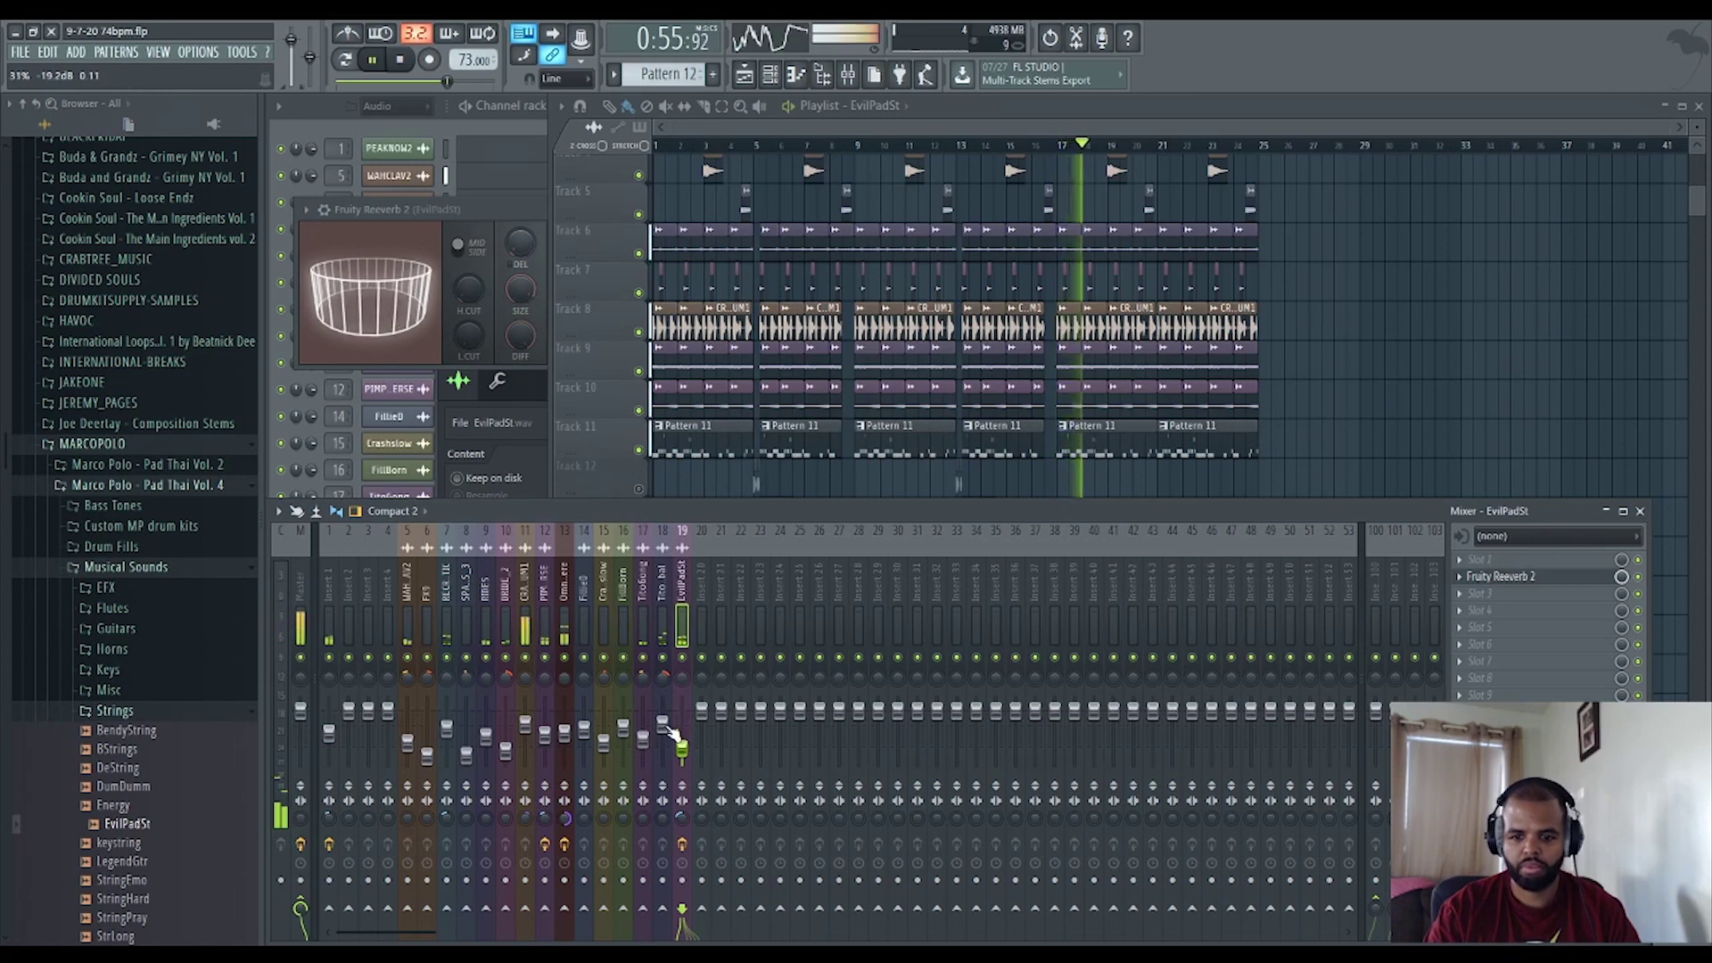
left_click(664, 724)
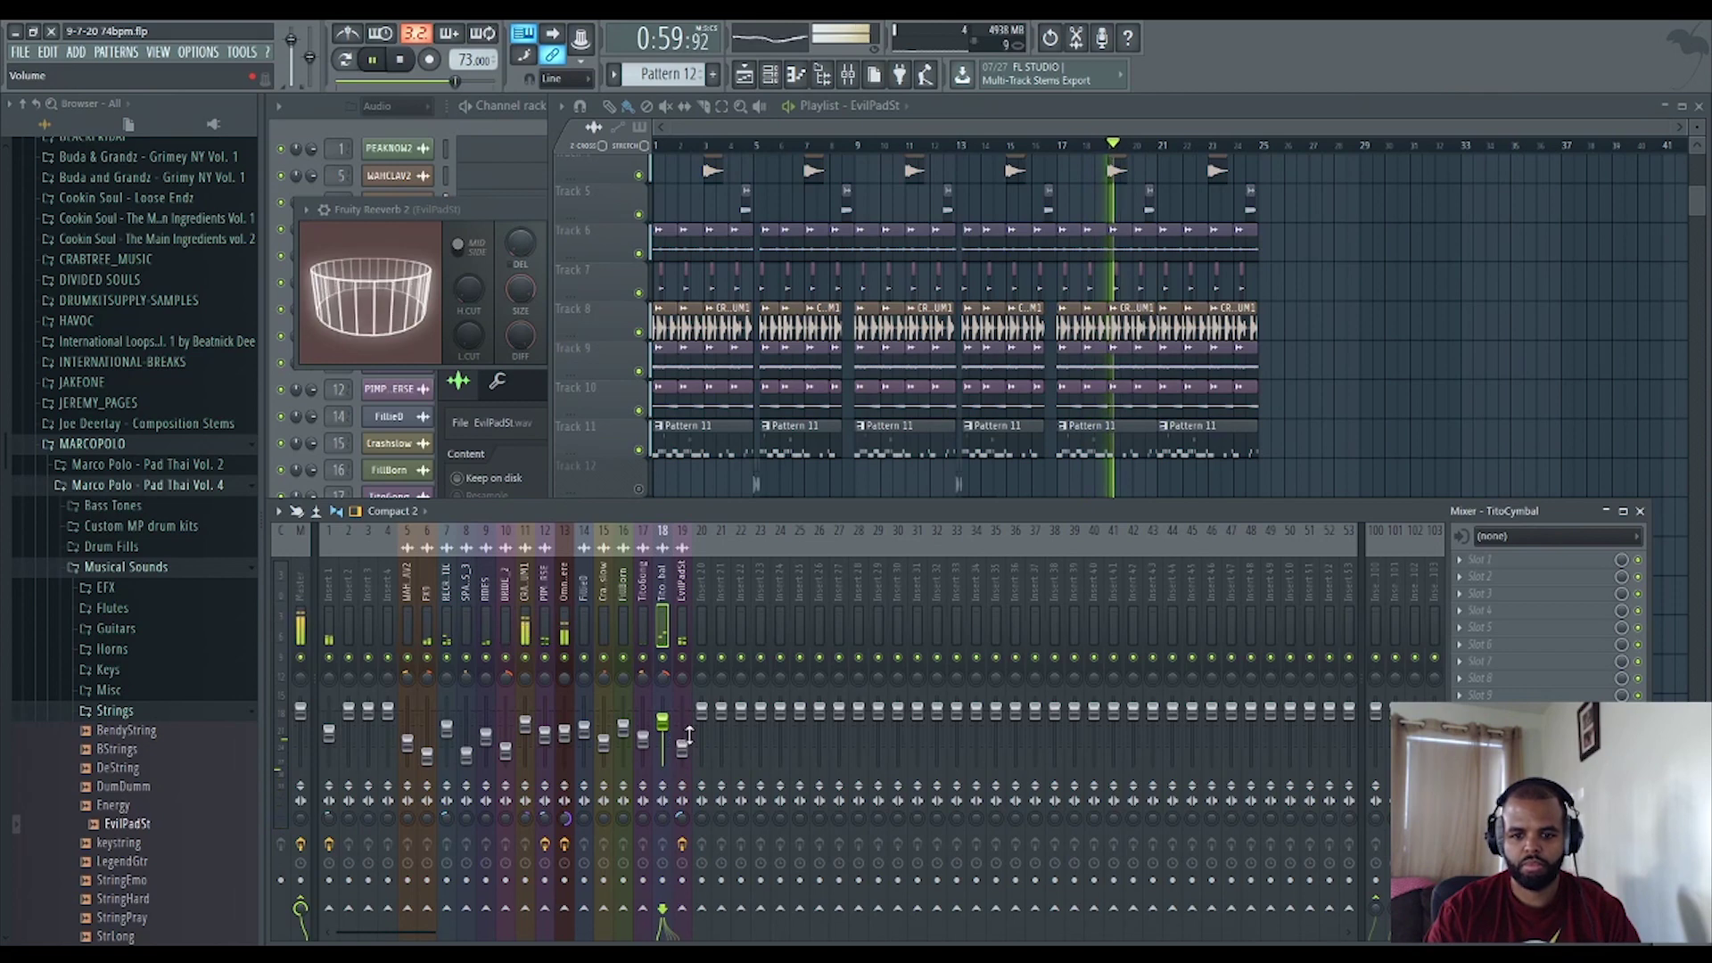
Delete the RIDES clips on track 6 from bar 17 through bar 24.
key("F9")
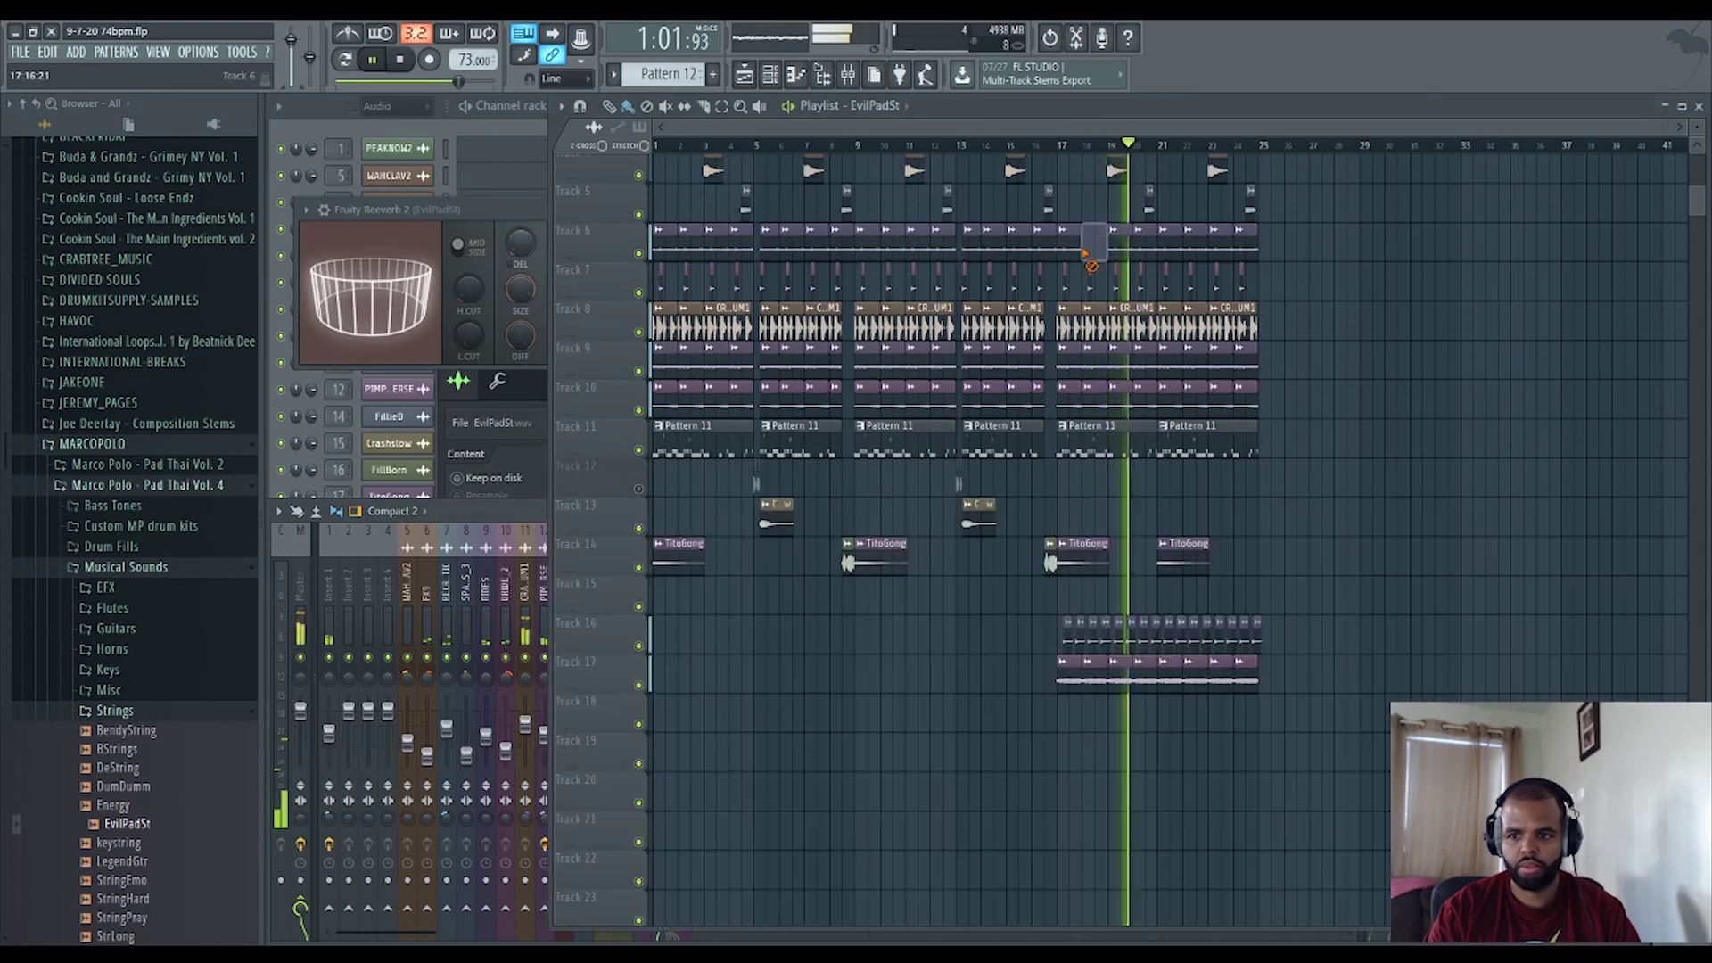
right_click(1063, 249)
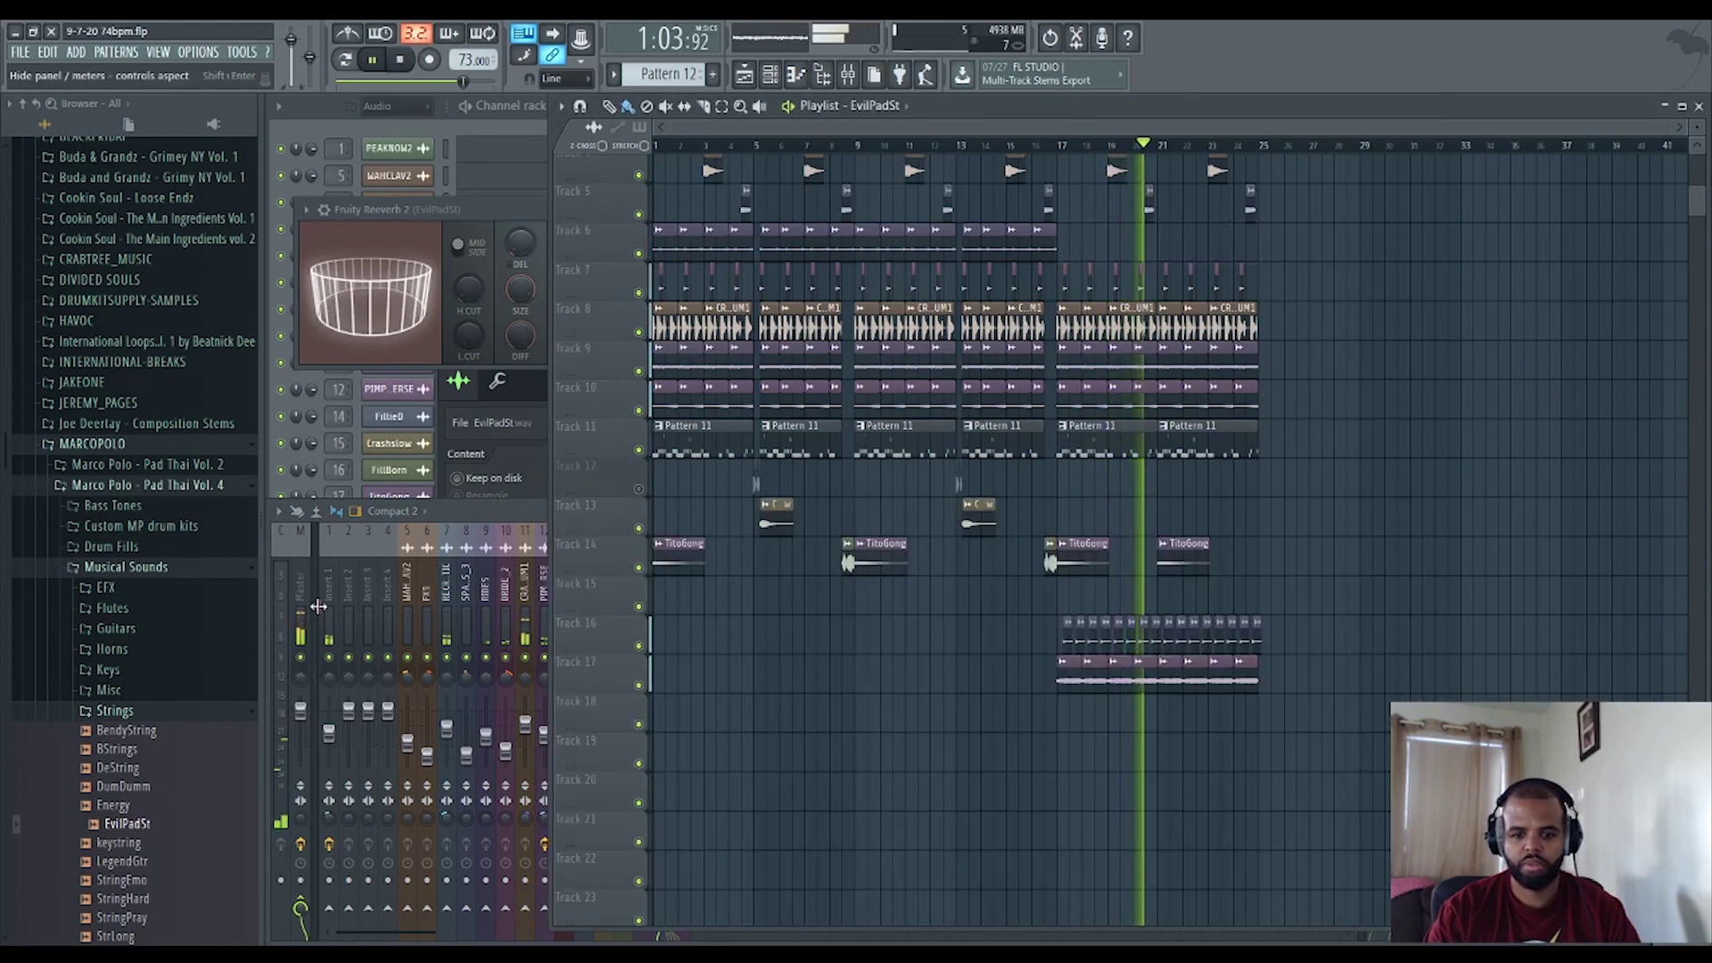
Set the mixer levels of TitoCymbal to 85% and EvilPadSt to 33%, and save the project.
left_click(308, 604)
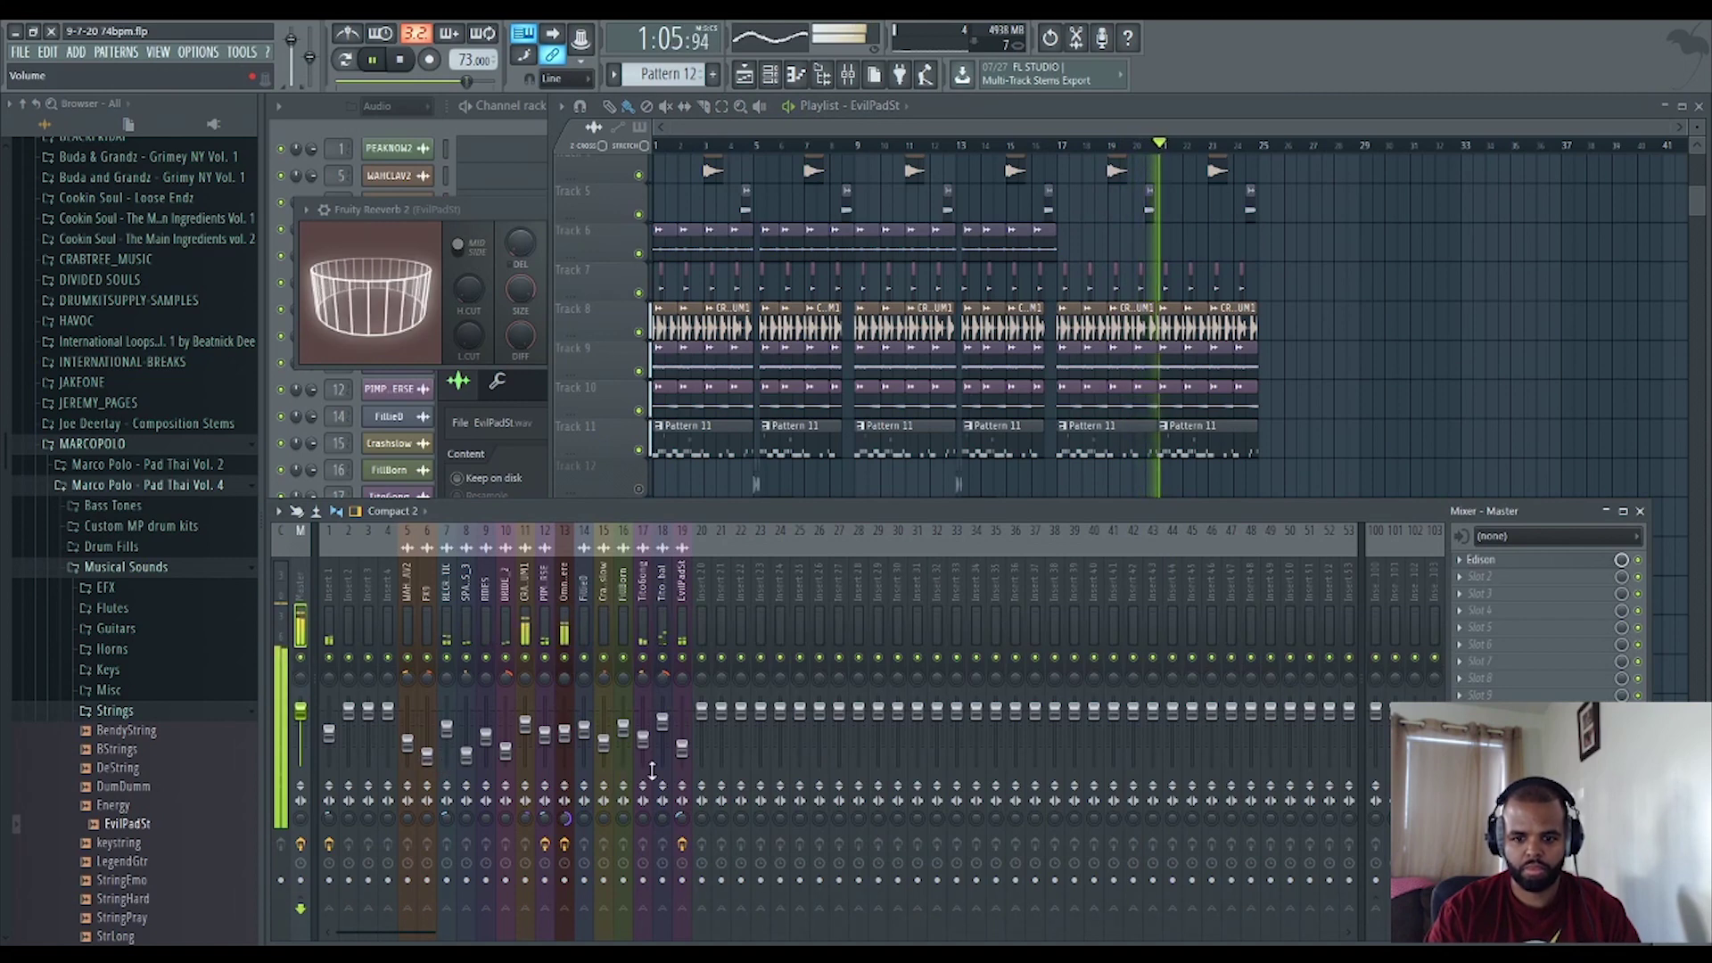
left_click(663, 720)
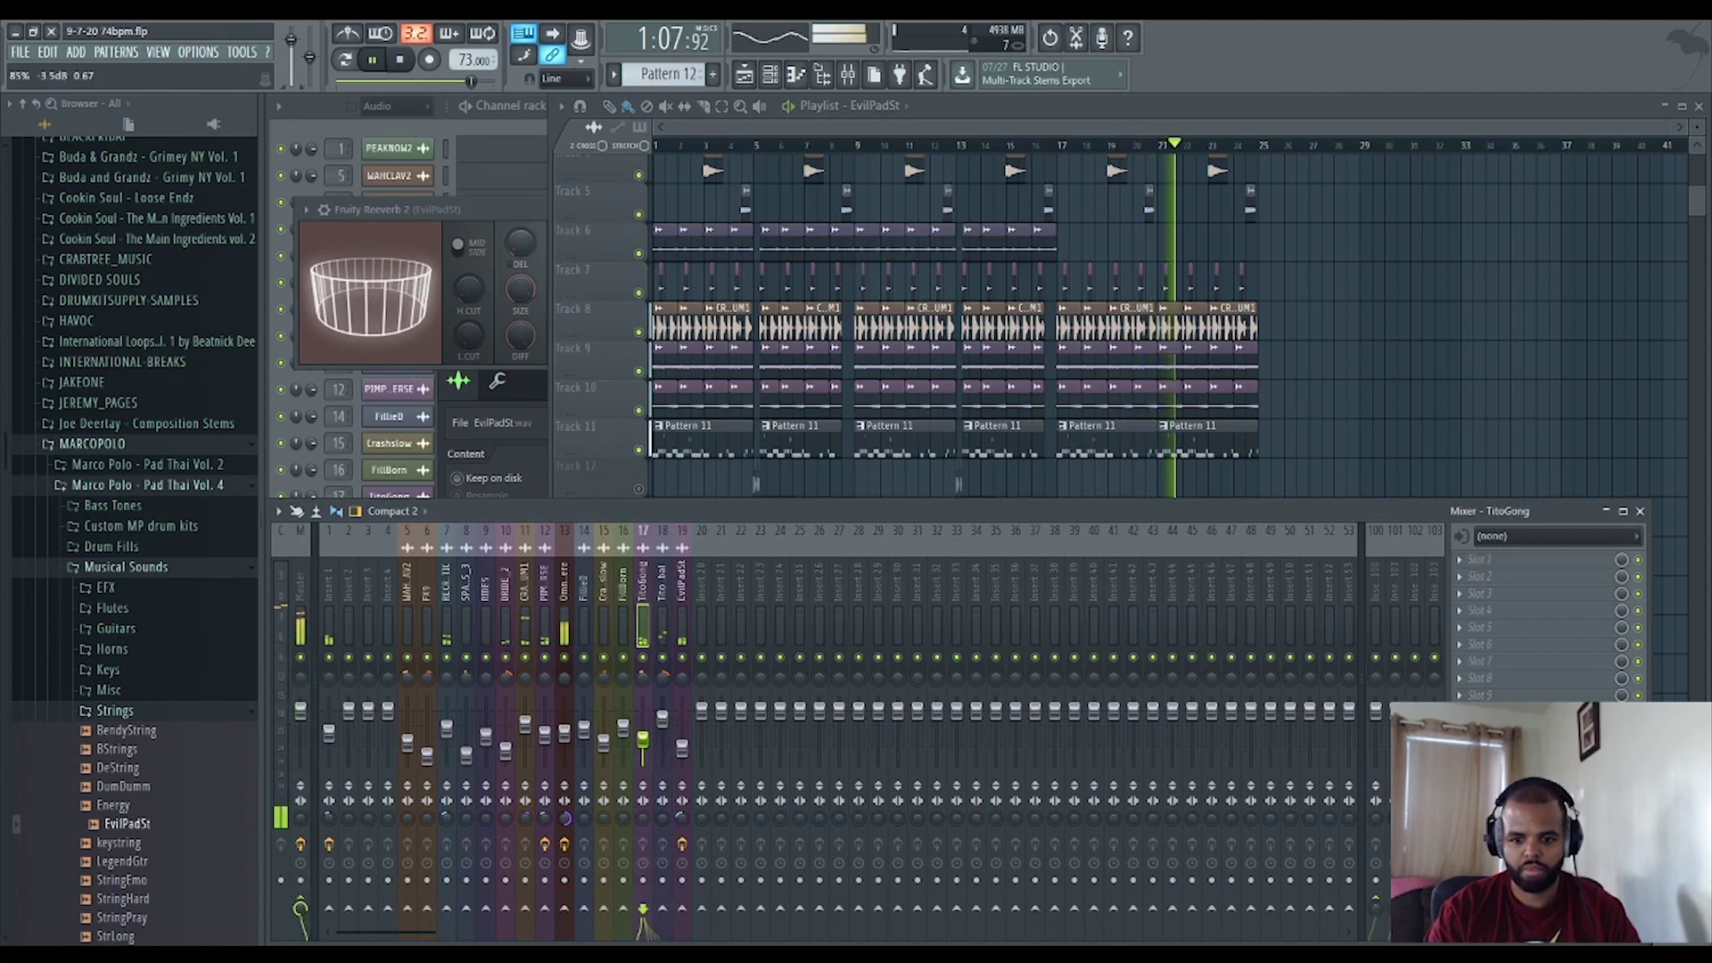
left_click(683, 749)
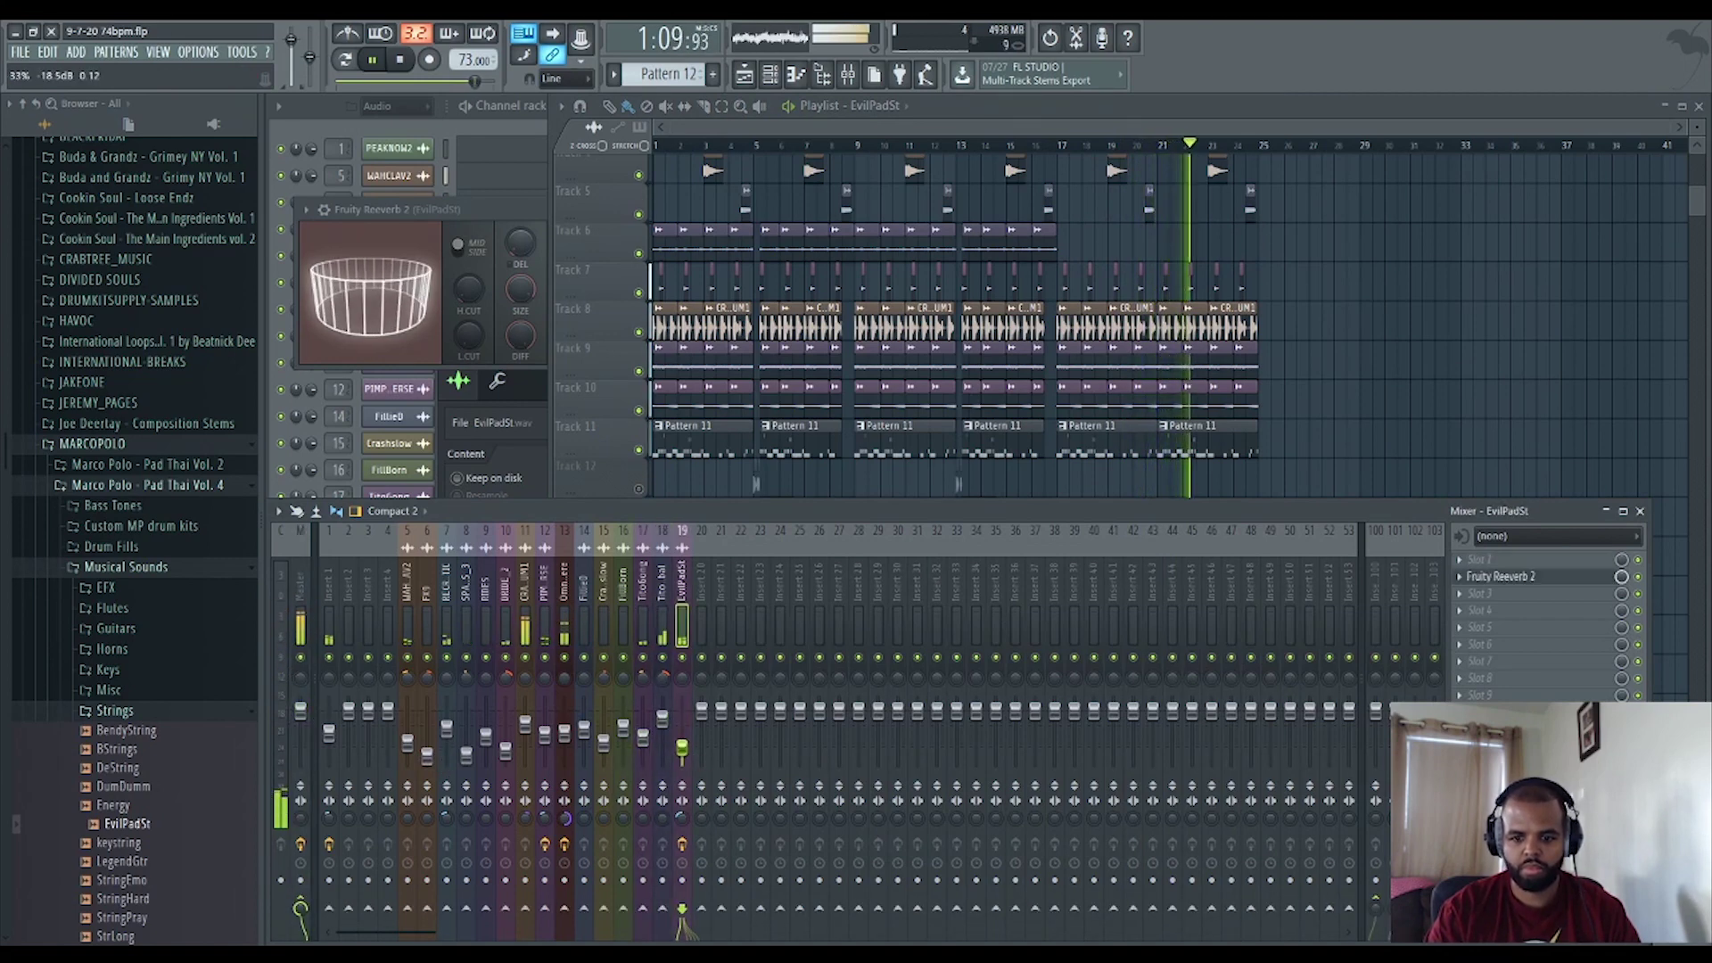
key("F5")
scroll(1407, 593, "up", 3)
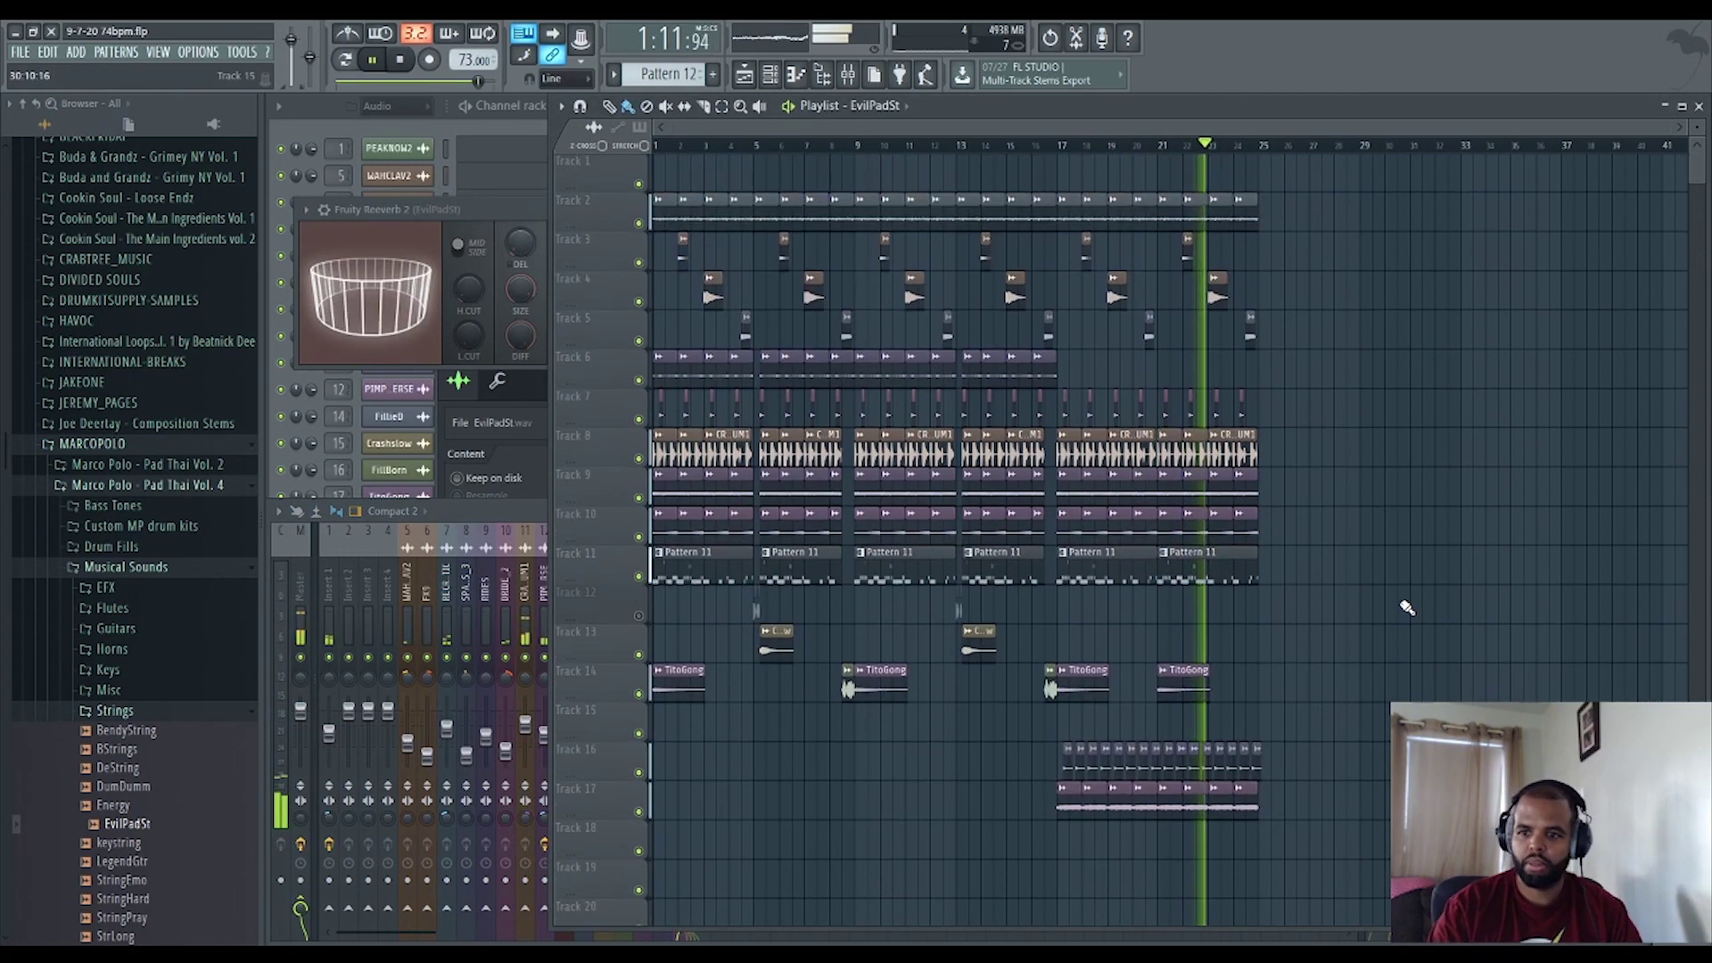
key("ctrl+s")
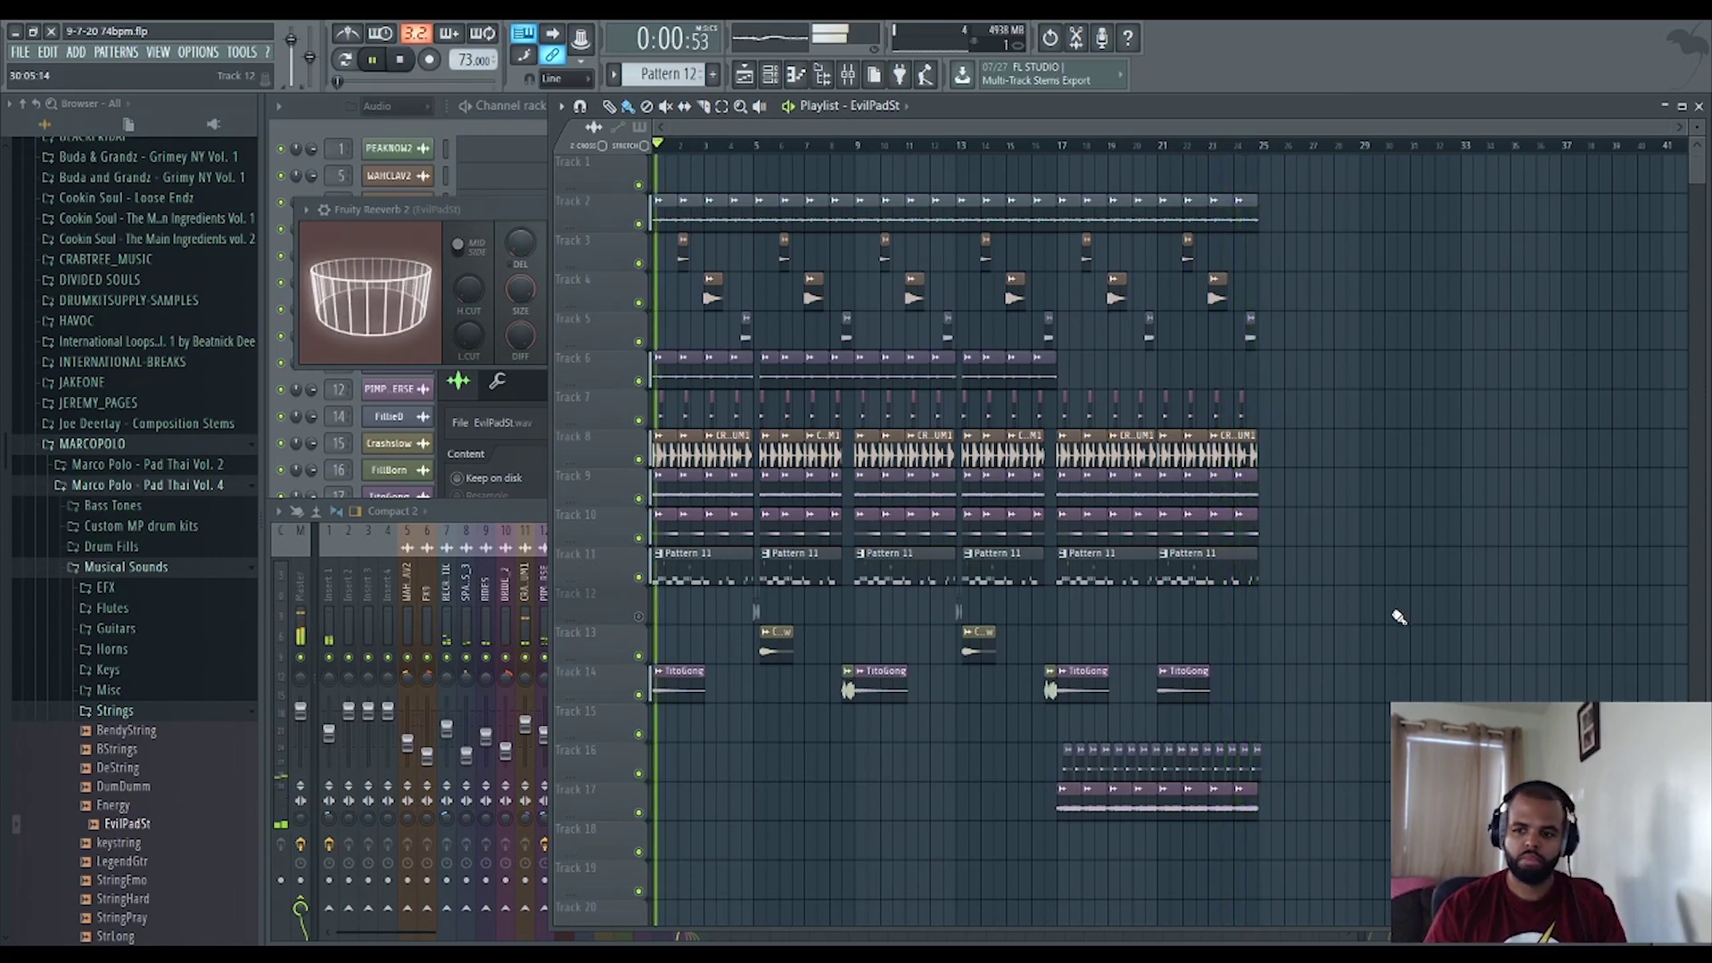
Stop playback and copy every clip from bars 1 to 24 to the middle of bar 25.
key("space")
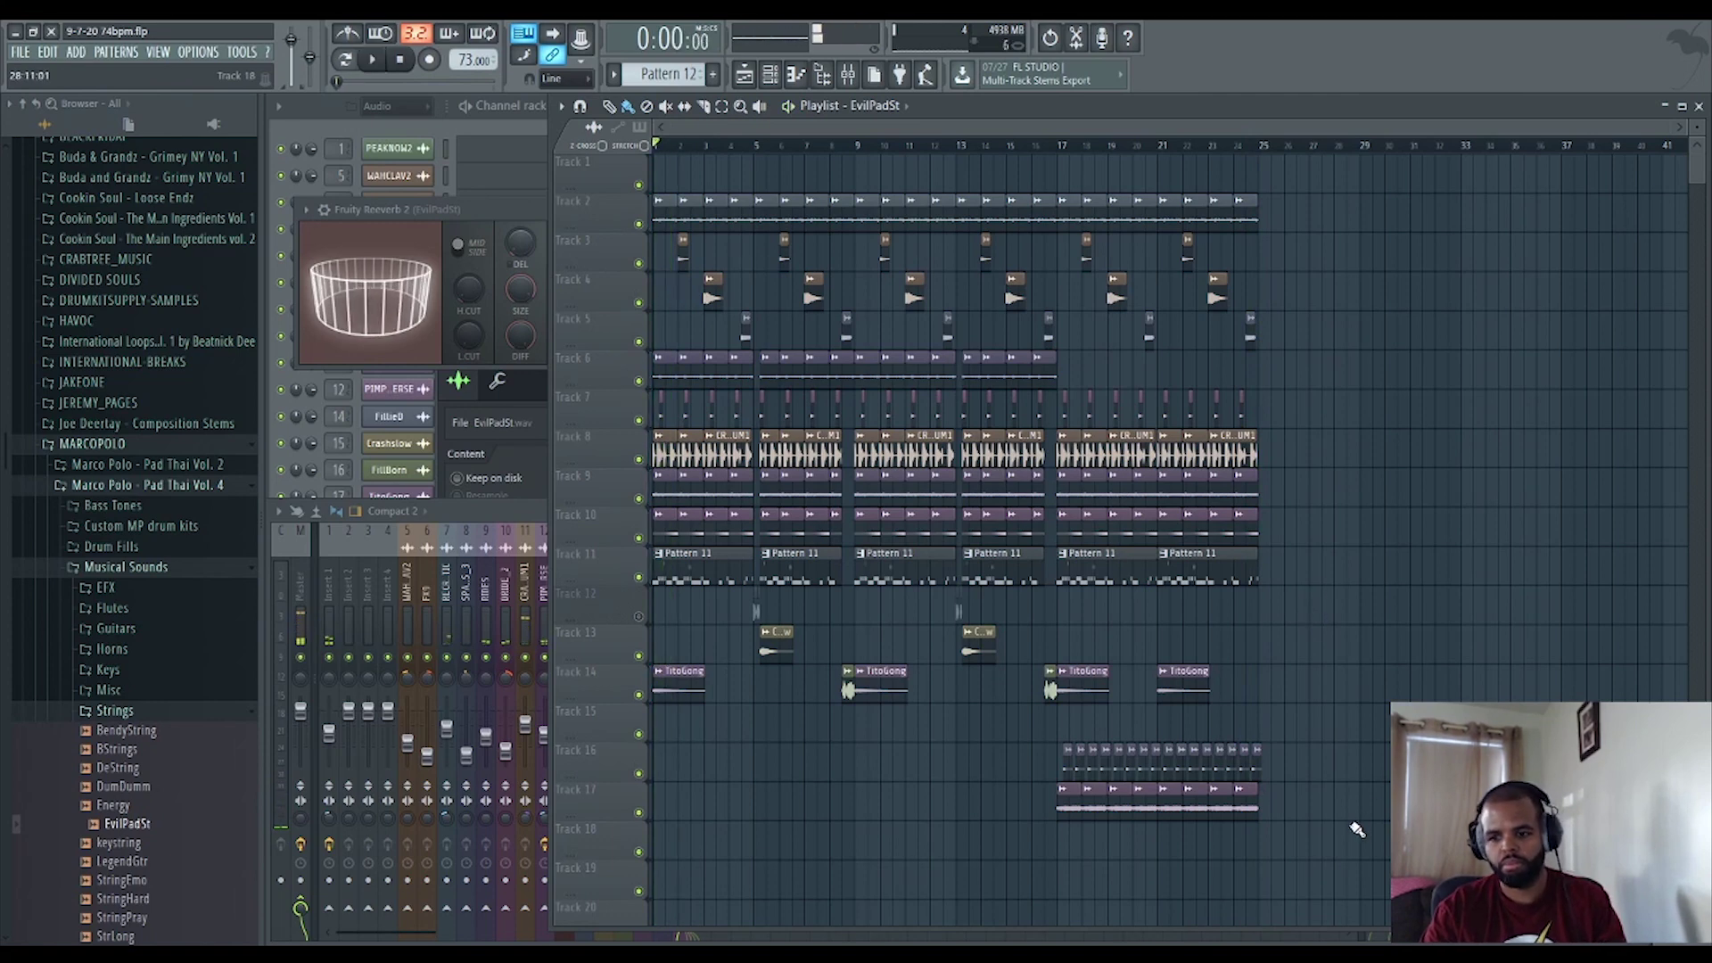
left_click_drag(1348, 861, 650, 190)
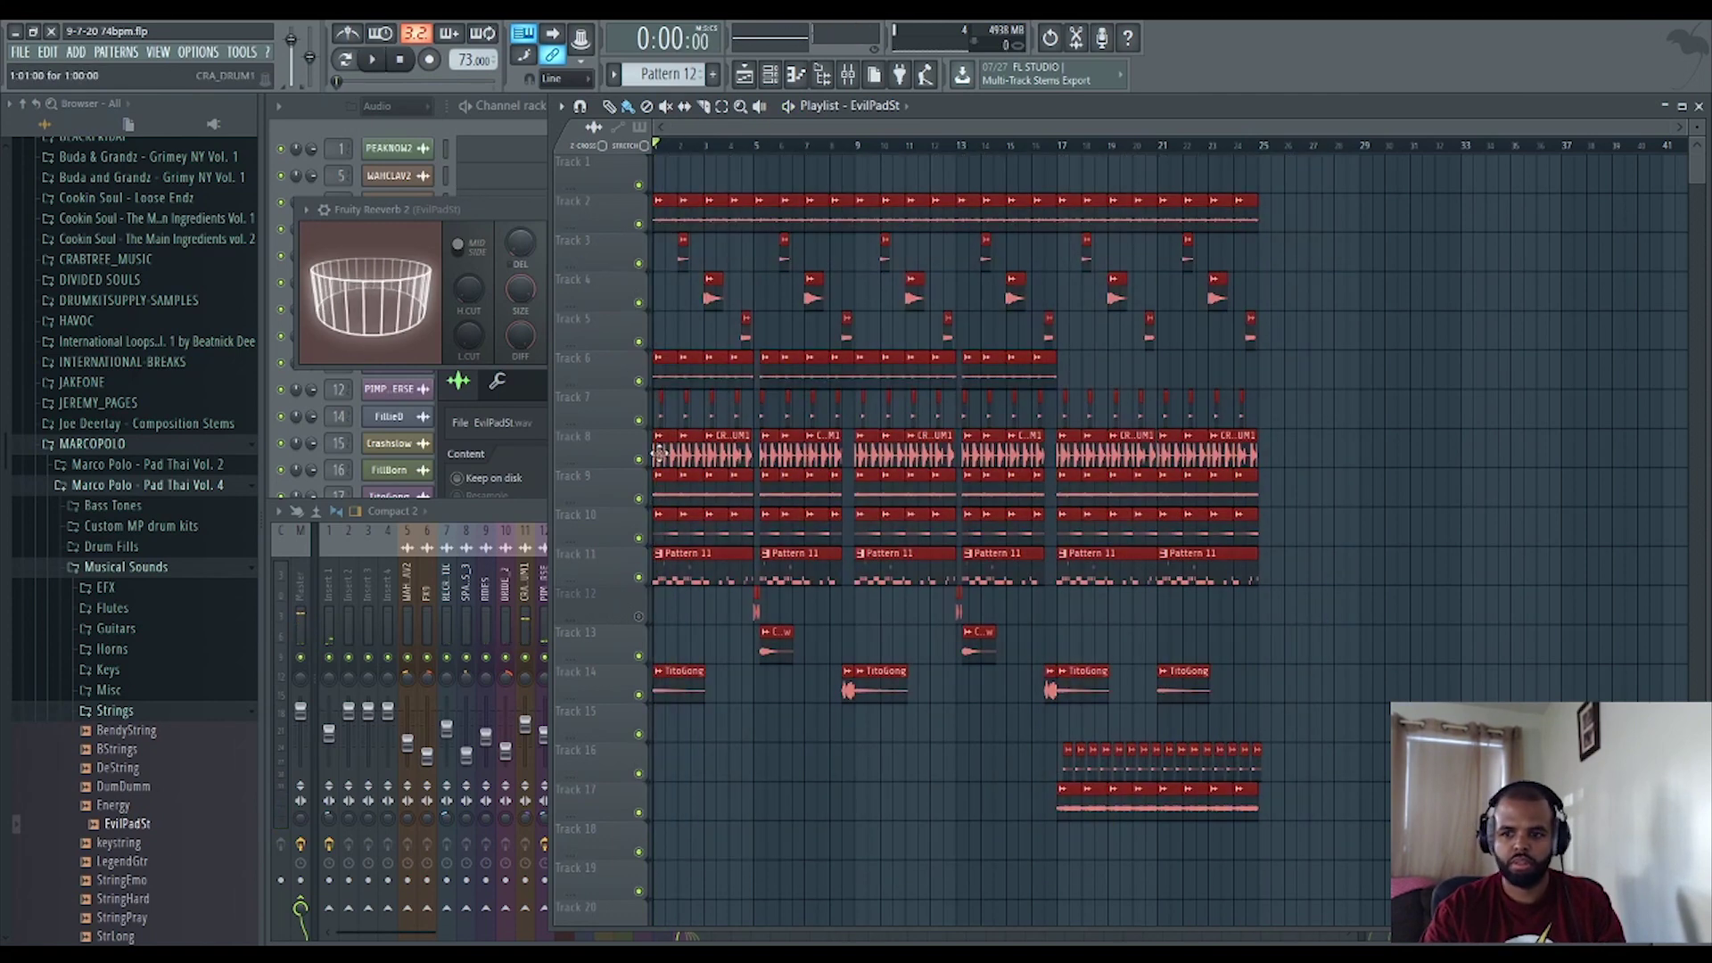
left_click_drag(658, 454, 1282, 461)
Play the transition from late bar 24 and move the copied clips to start on beat 2 of bar 25.
scroll(1282, 461, "up", 6)
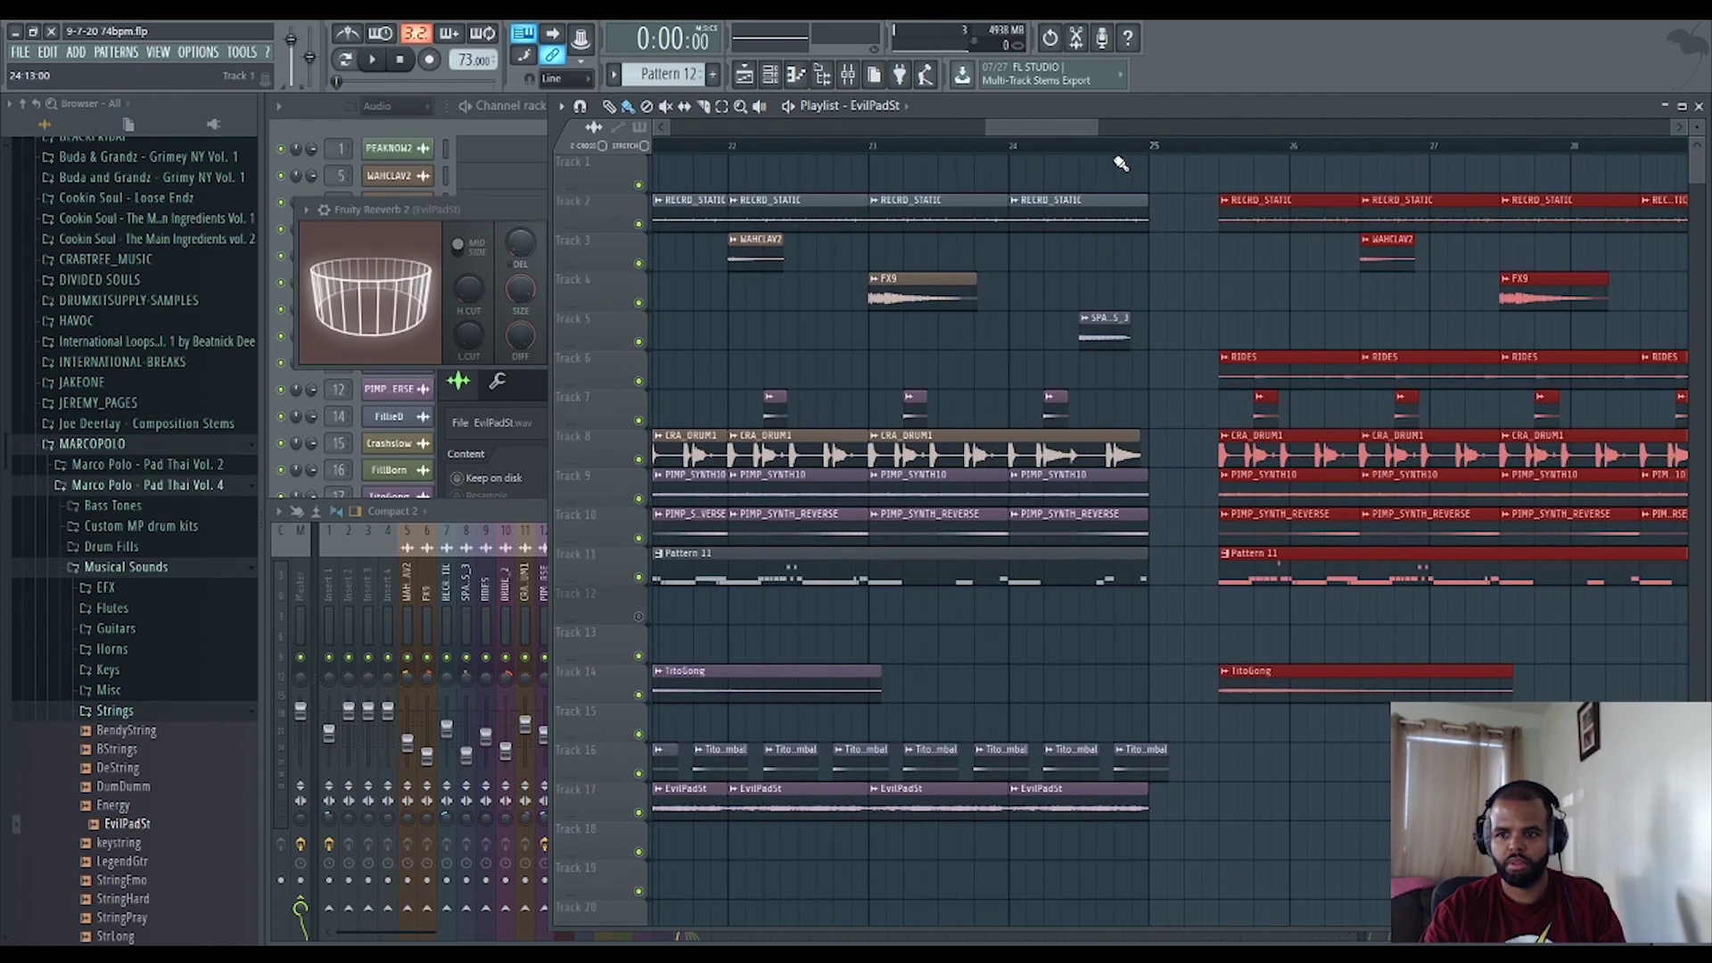
left_click(1106, 152)
key("space")
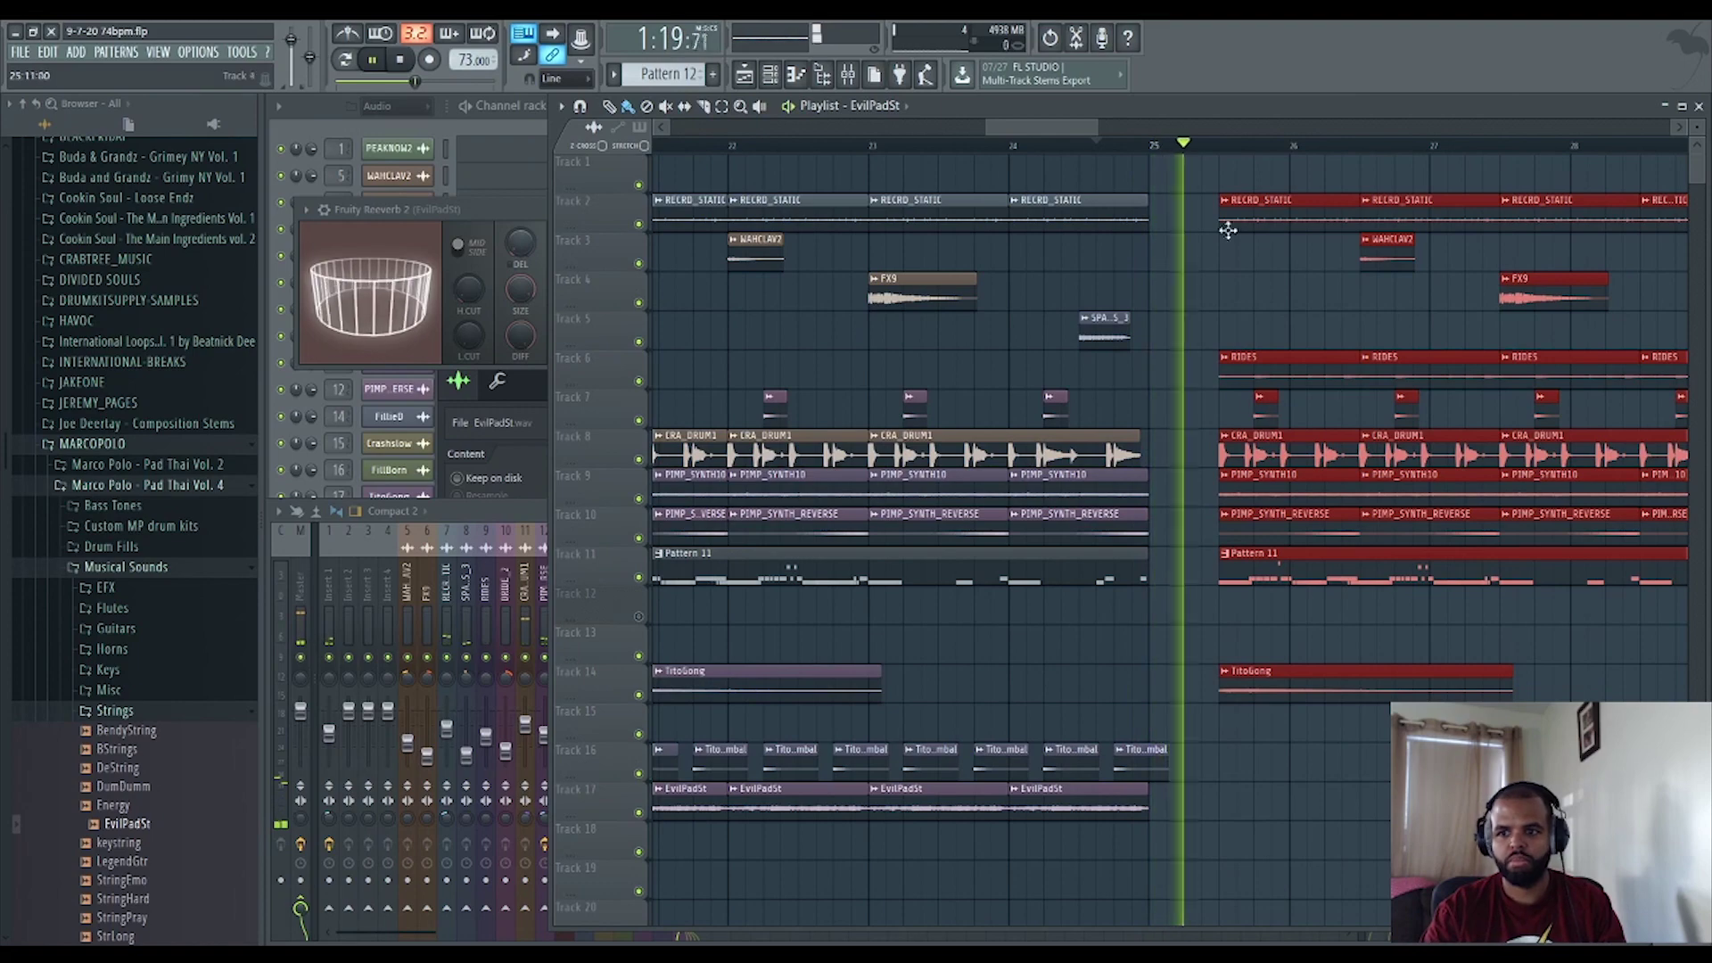
key("space")
left_click_drag(1265, 356, 1230, 357)
scroll(1248, 463, "down", 3)
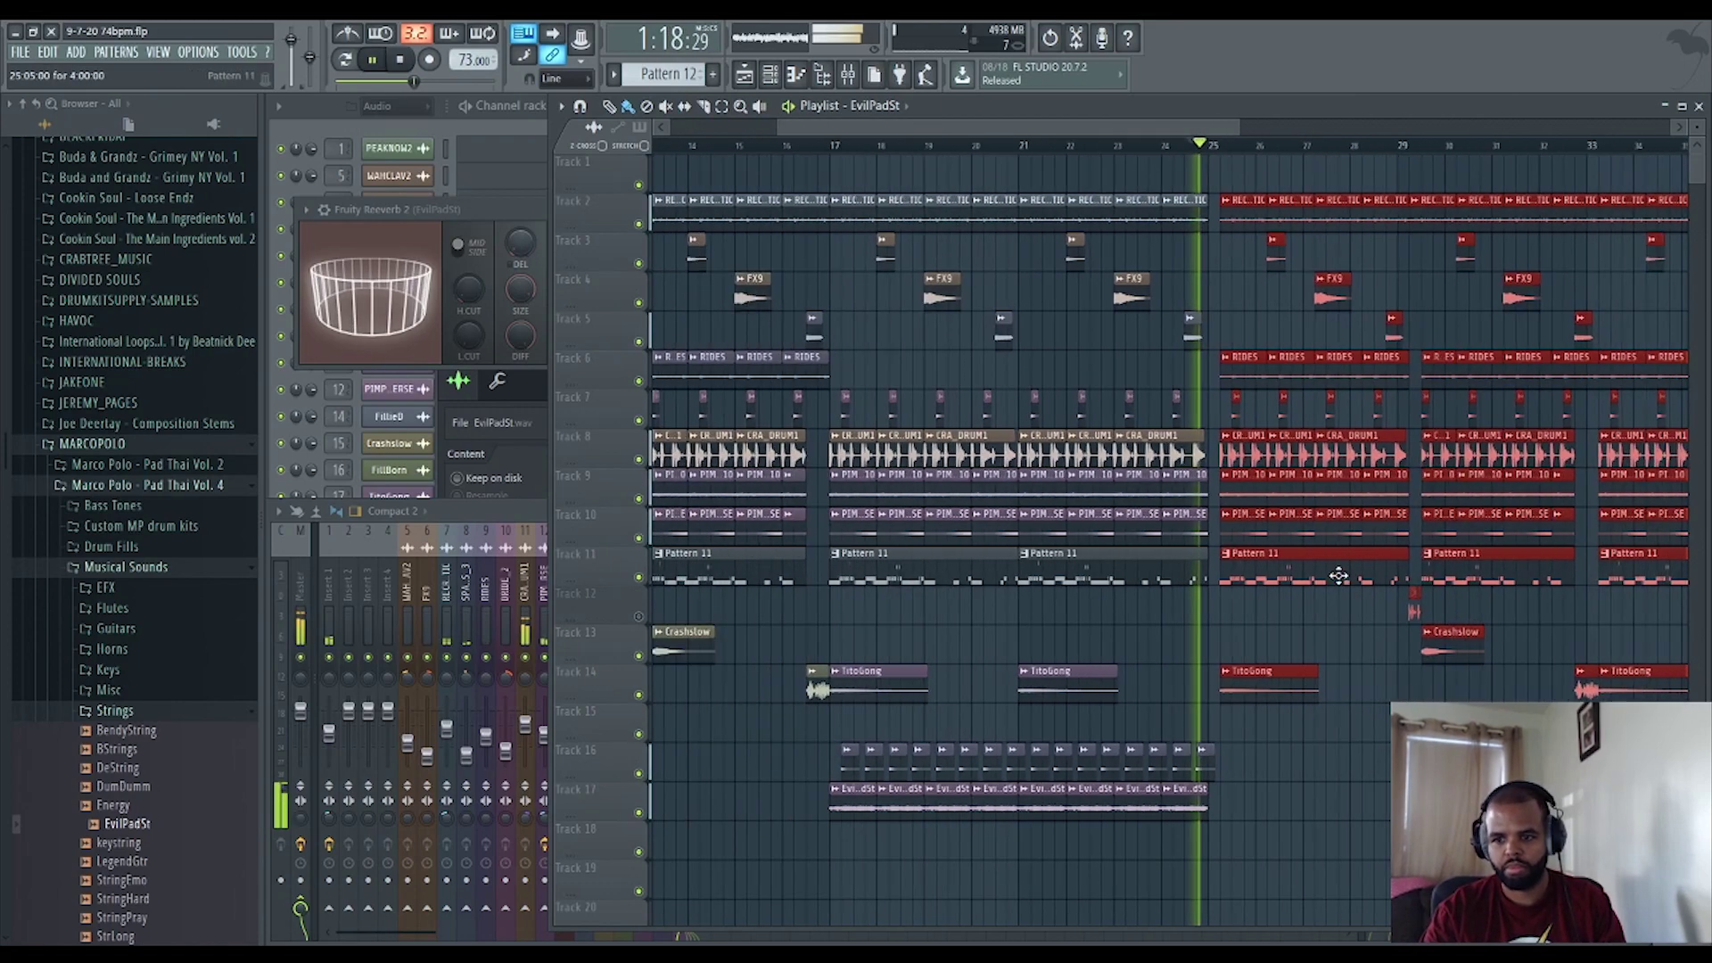
left_click(1284, 615)
Replay the transition and trim the start of the bar 25 Pattern 11 clip to bar 27, step 3.
scroll(1281, 616, "up", 3)
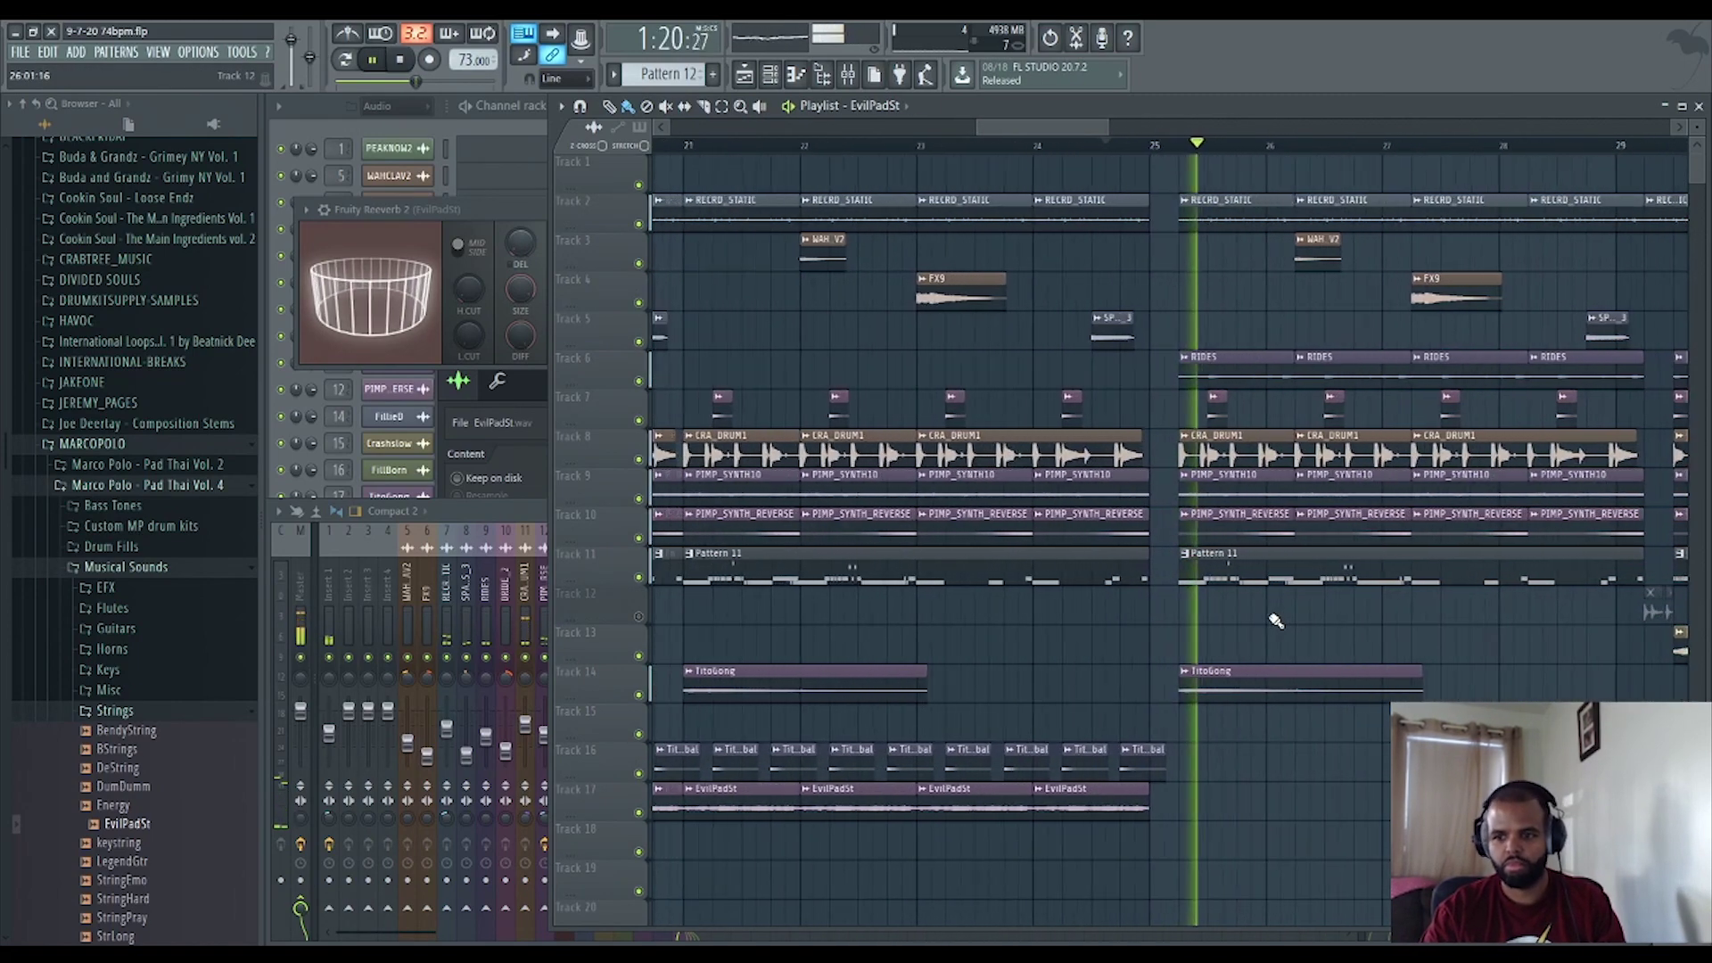
key("space")
key("space")
left_click(1183, 574)
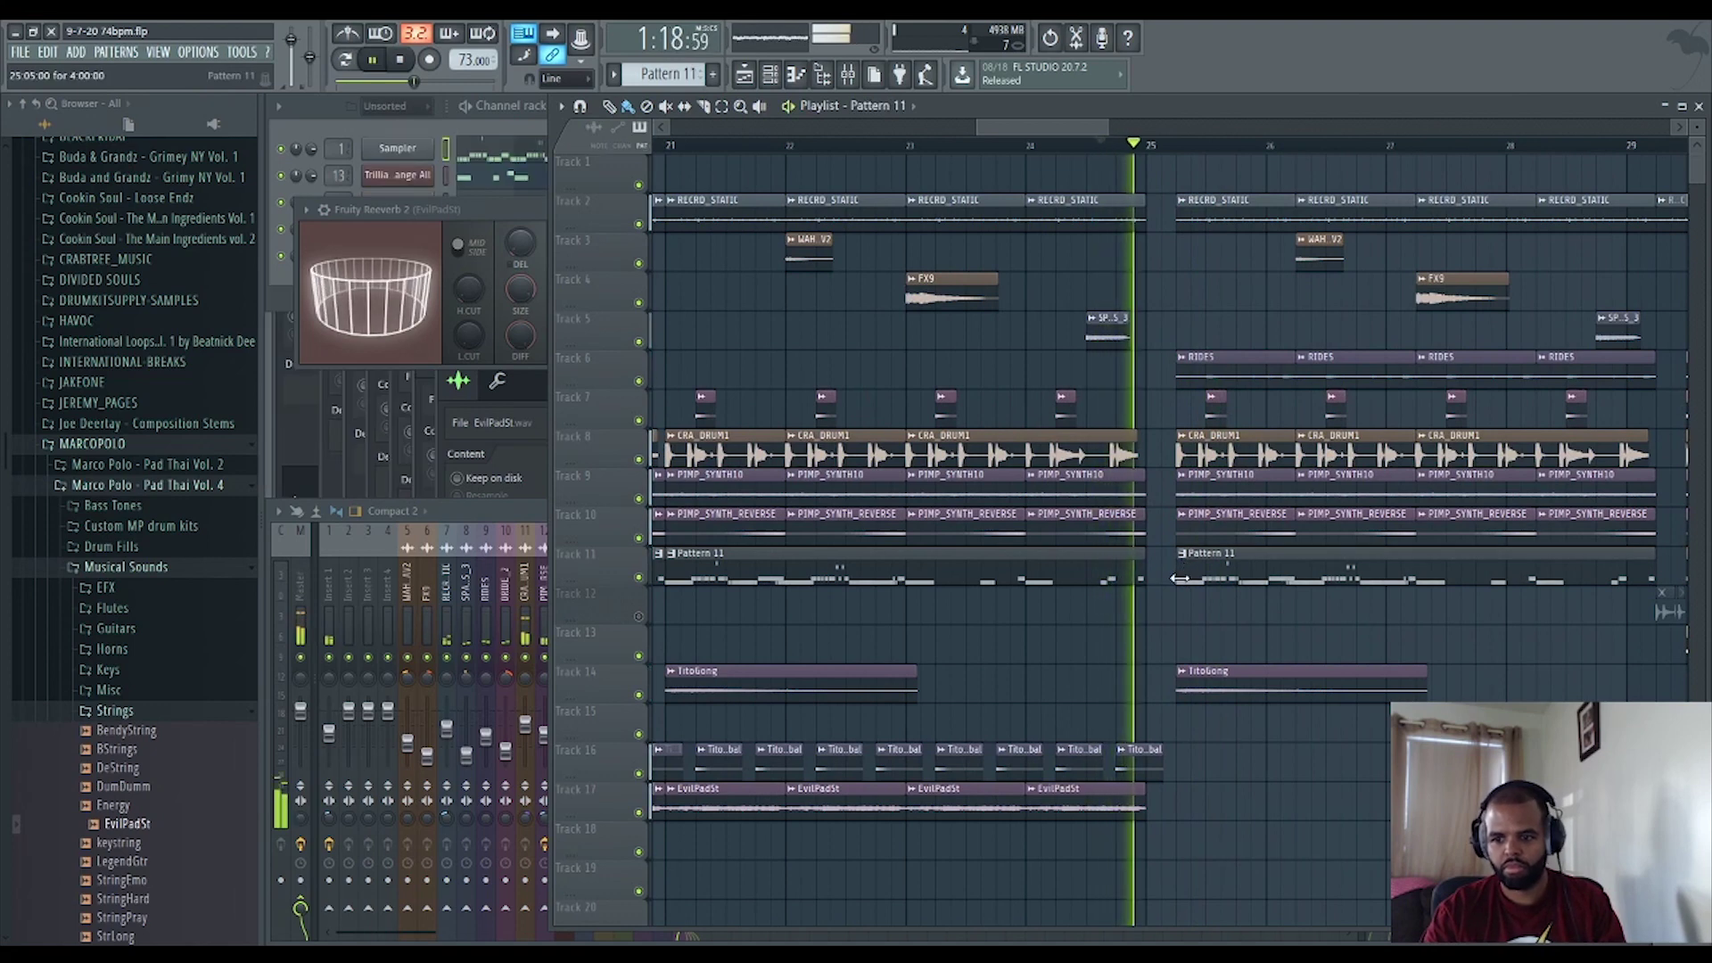
left_click_drag(1183, 574, 1402, 574)
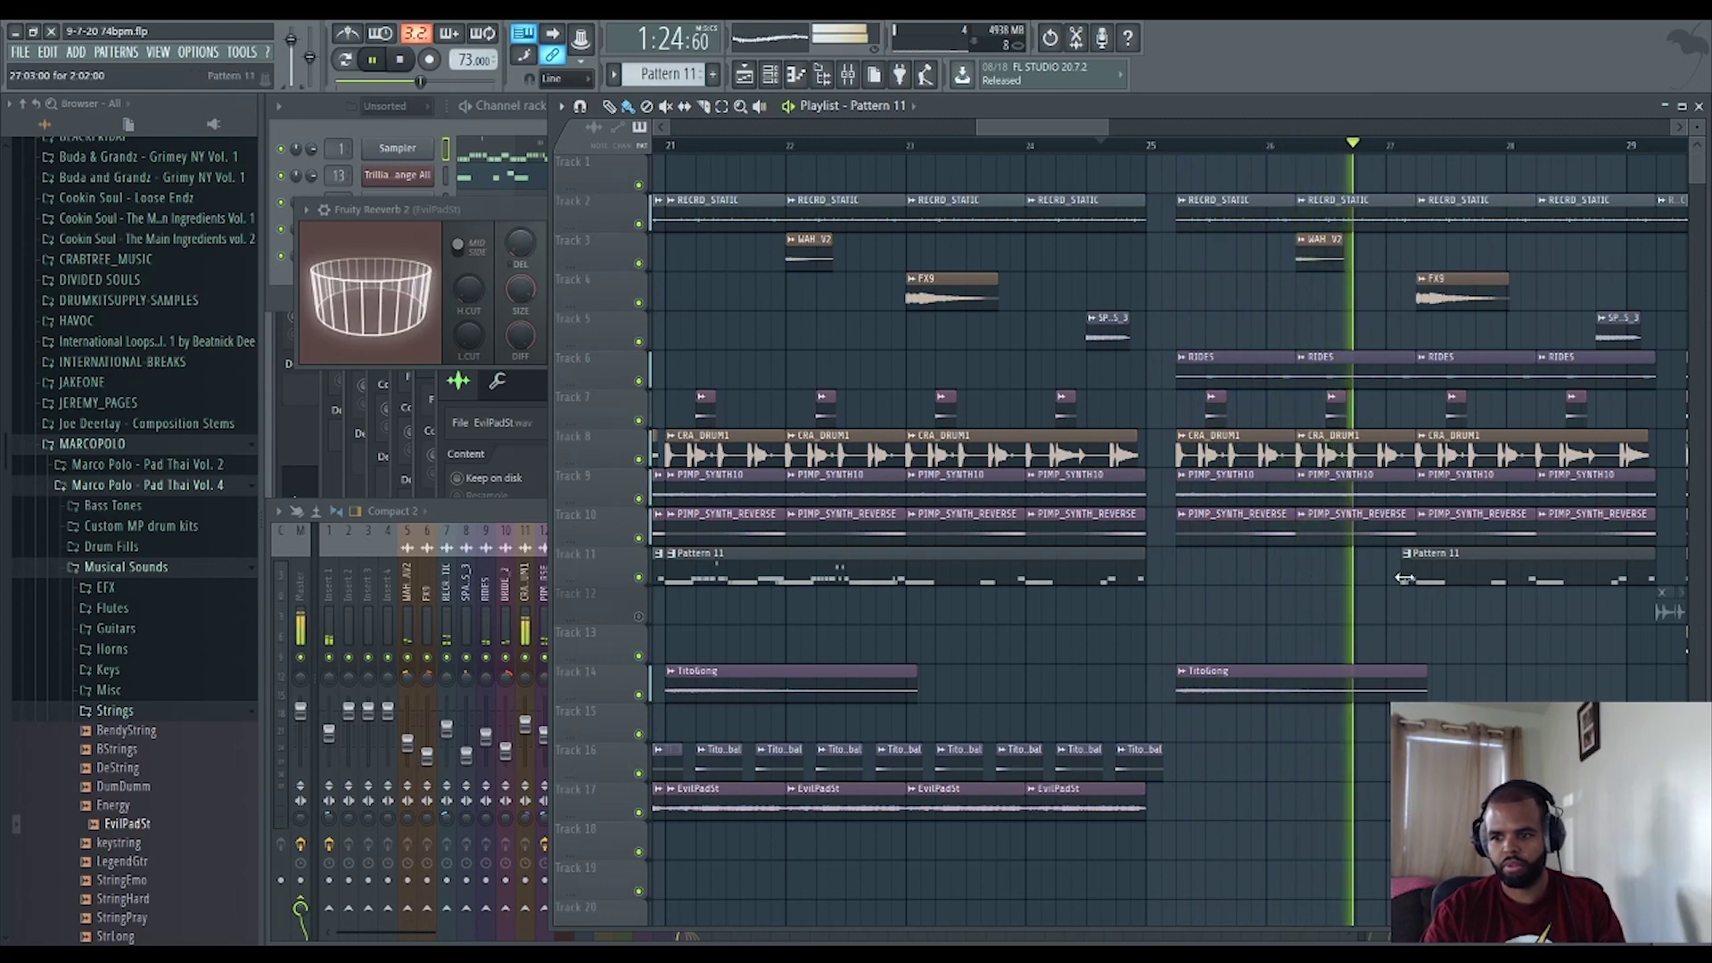
Stop playback and move all the copied clips from bar 25 onward so they start at bar 29.
key("space")
scroll(1337, 690, "down", 2)
scroll(1337, 689, "down", 1)
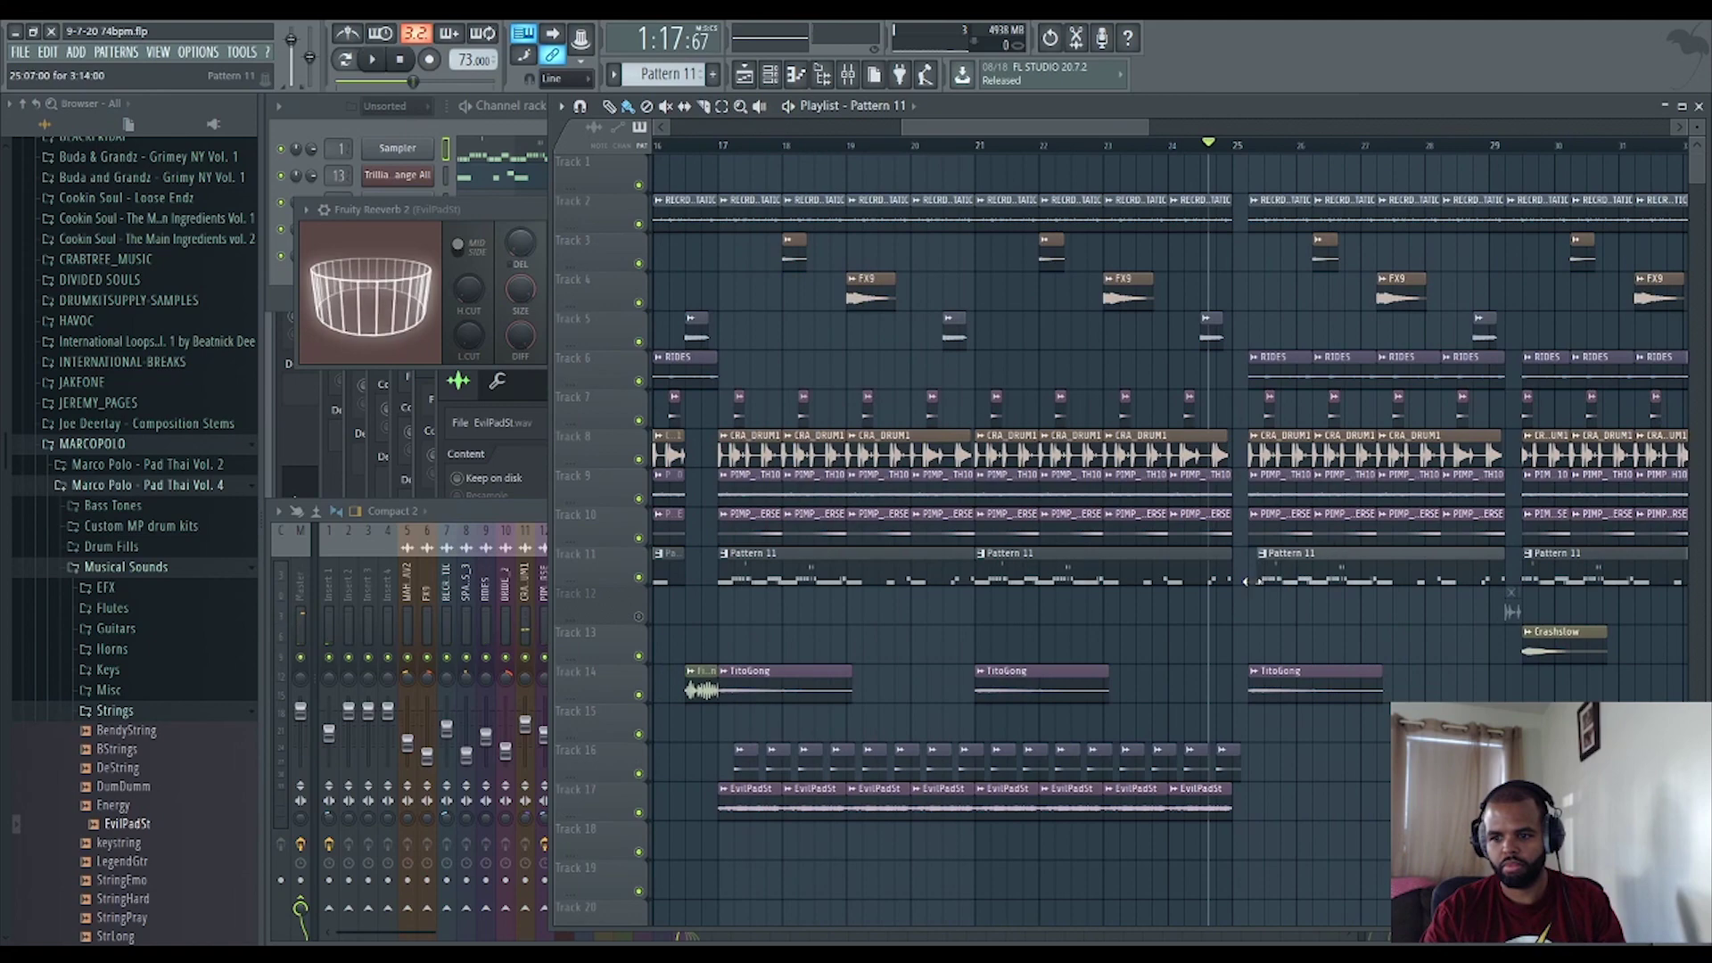
scroll(1270, 612, "up", 3)
scroll(1494, 634, "down", 8)
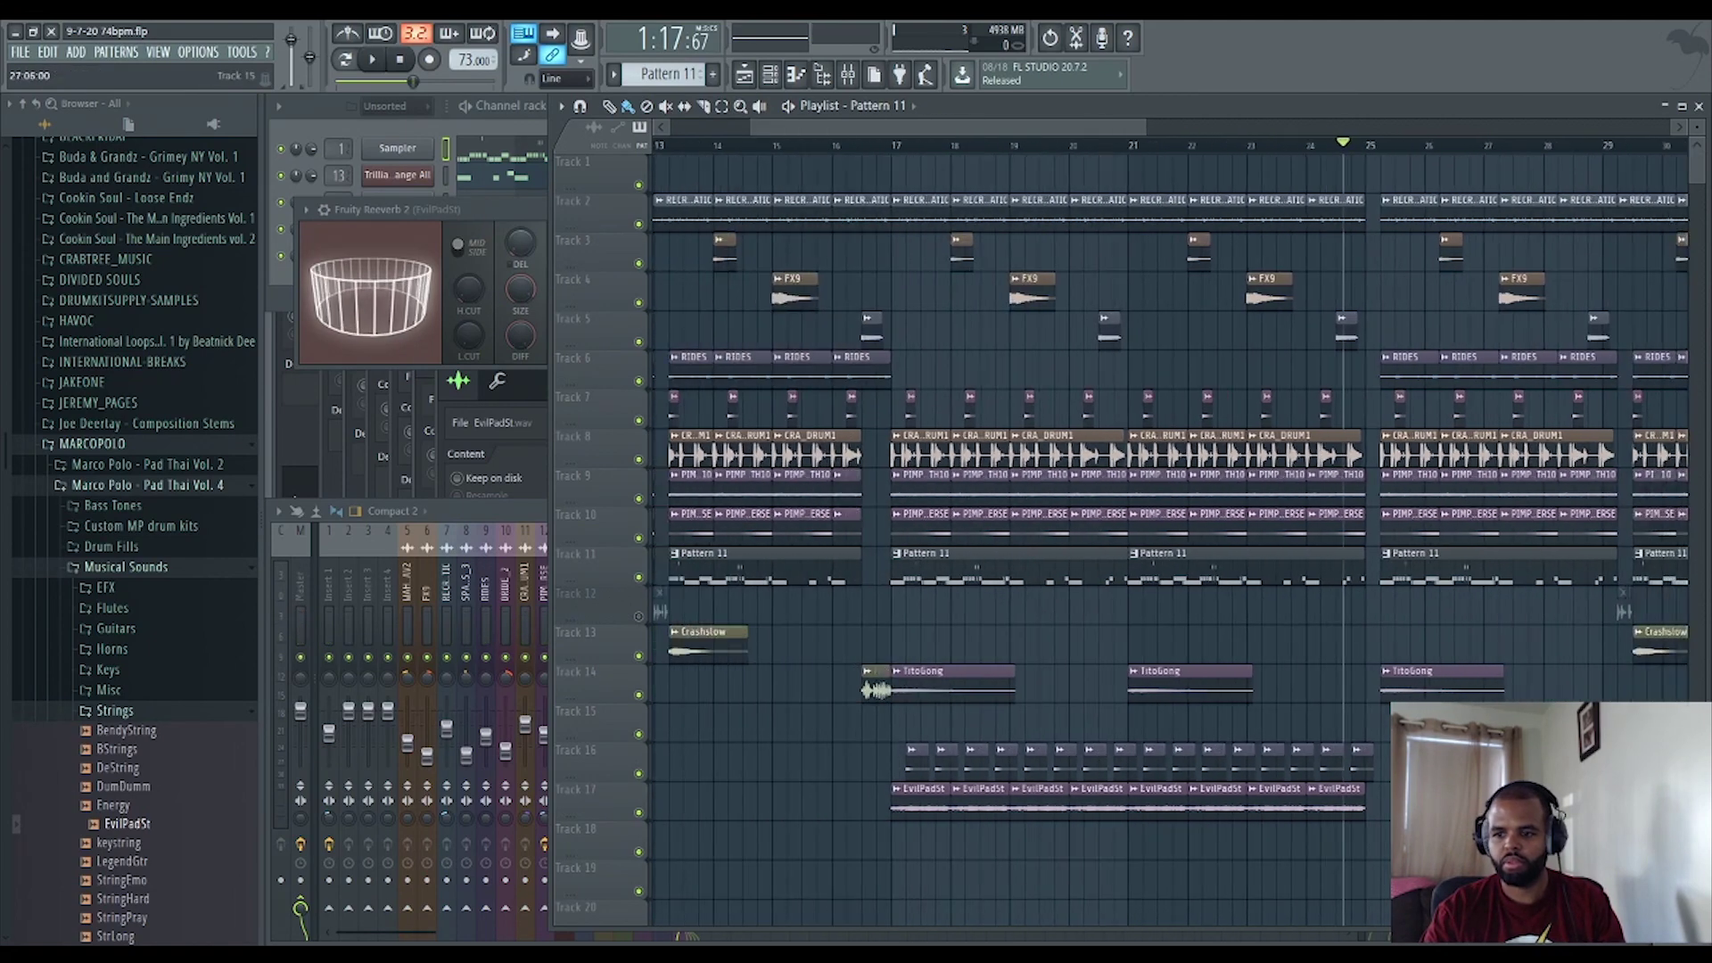
left_click_drag(1619, 858, 1129, 195)
scroll(1141, 216, "up", 5)
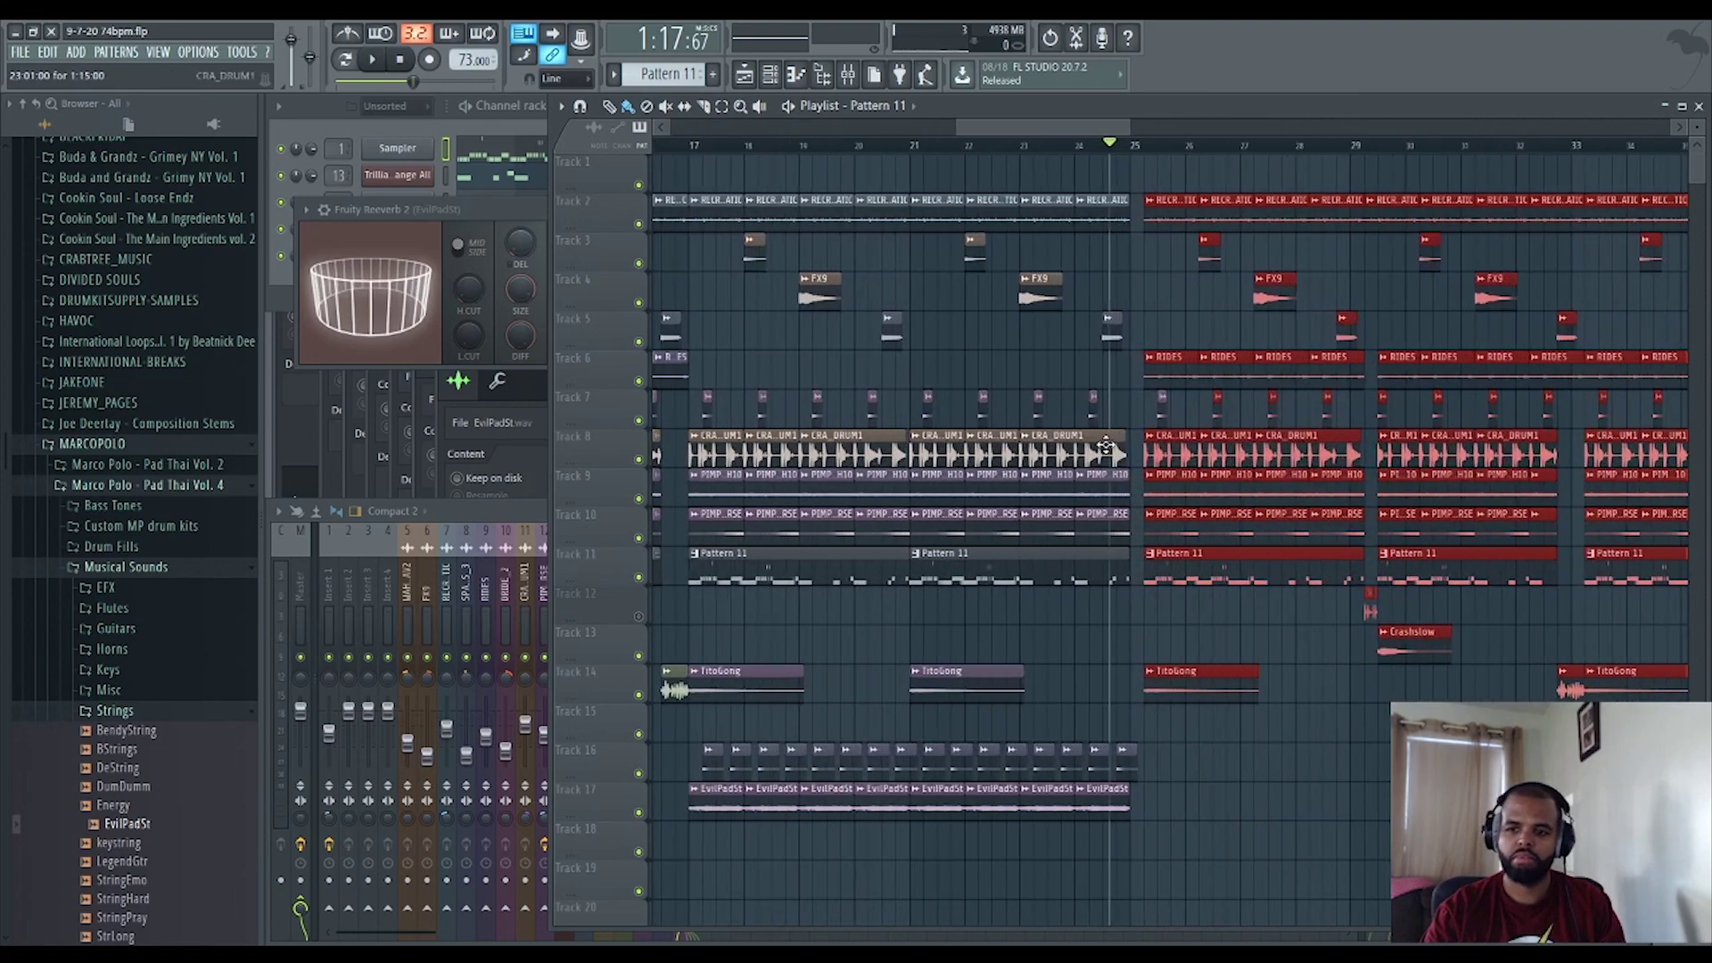
left_click_drag(1209, 463, 1220, 465)
scroll(1220, 465, "down", 3)
scroll(1220, 465, "down", 2)
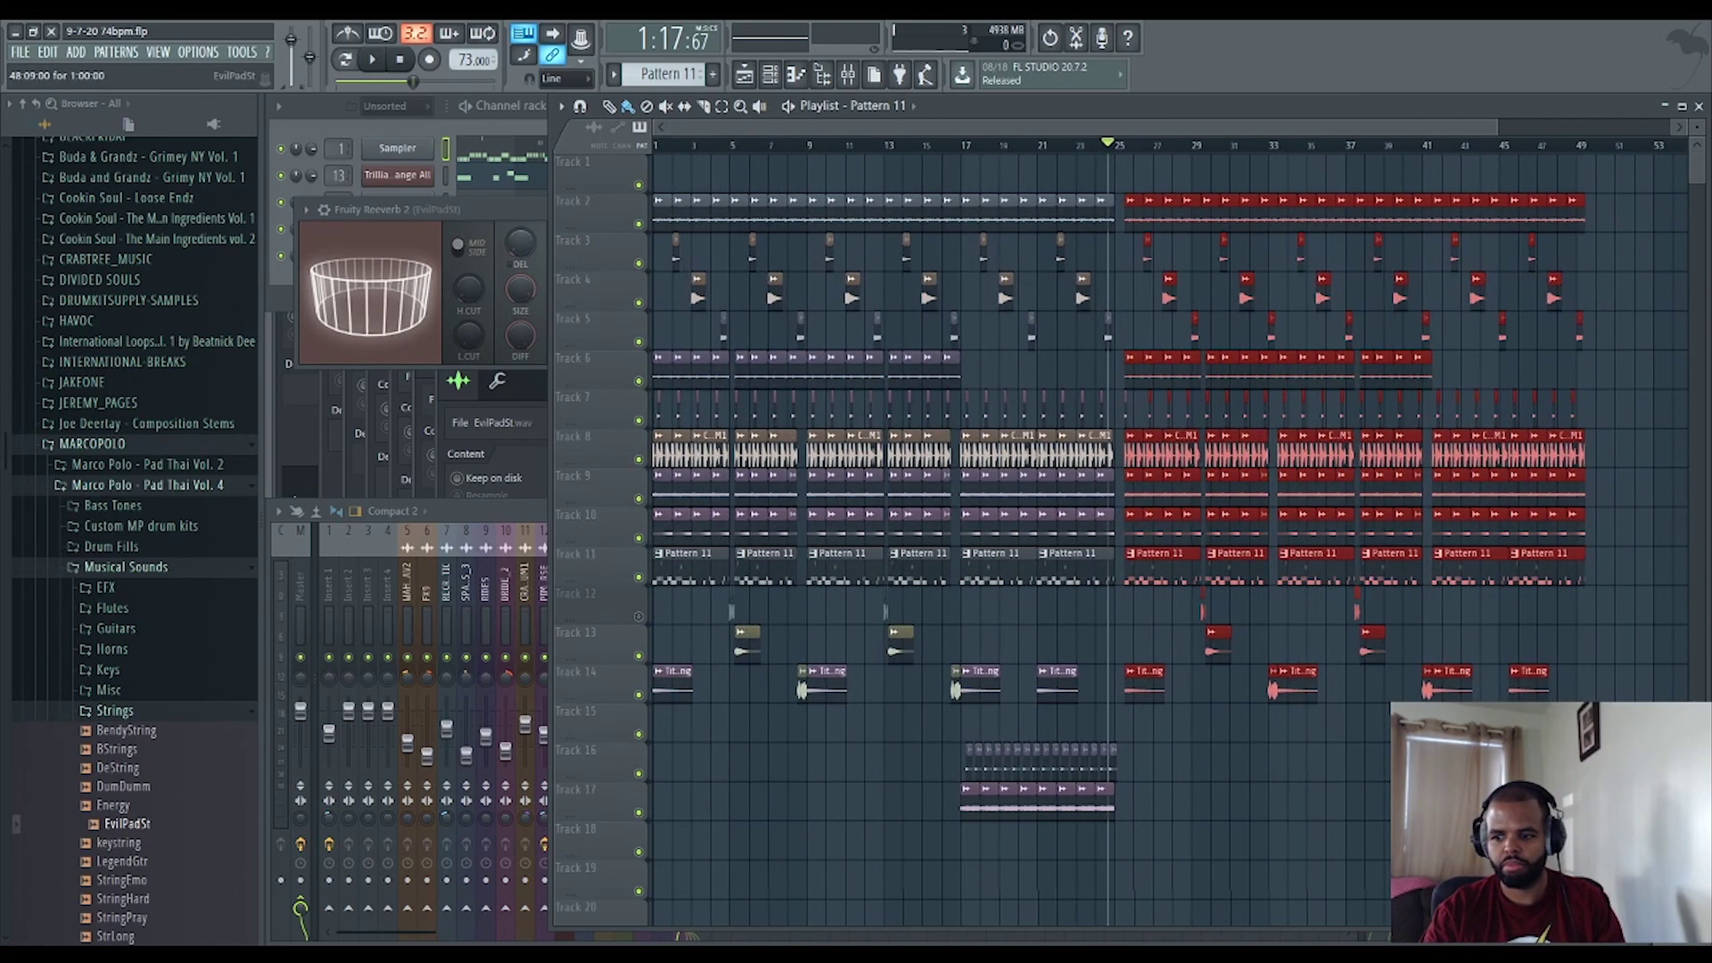
left_click_drag(1624, 858, 1129, 153)
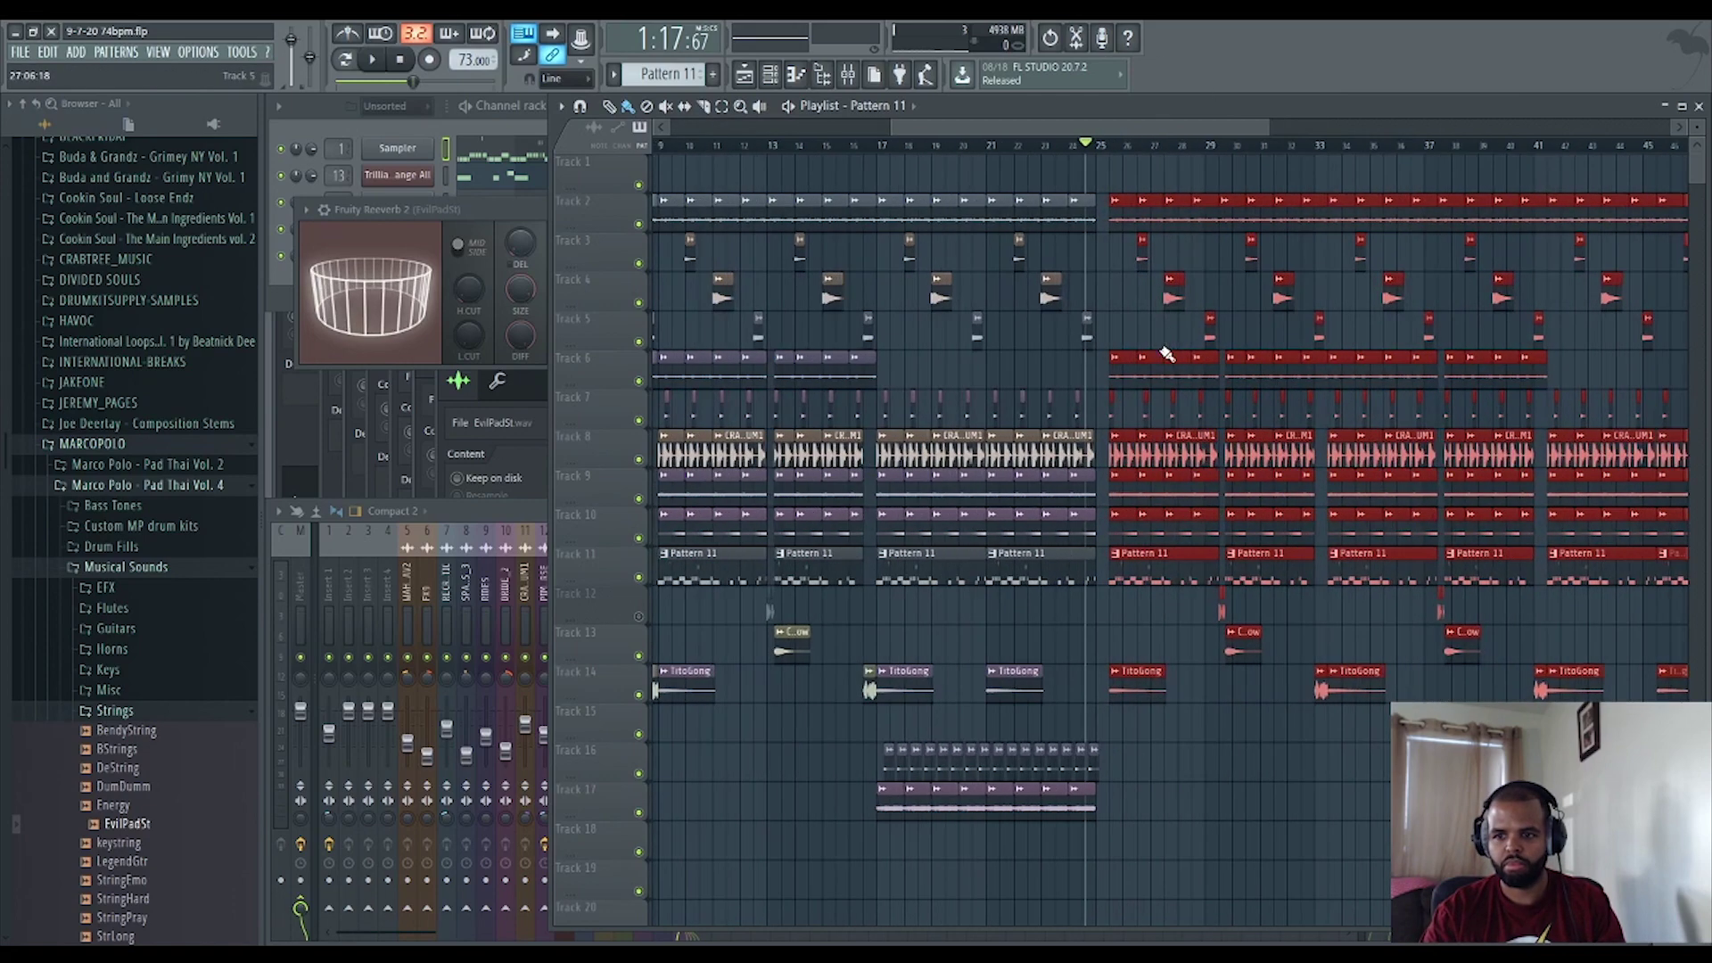
scroll(1086, 224, "up", 3)
left_click_drag(1092, 224, 1241, 222)
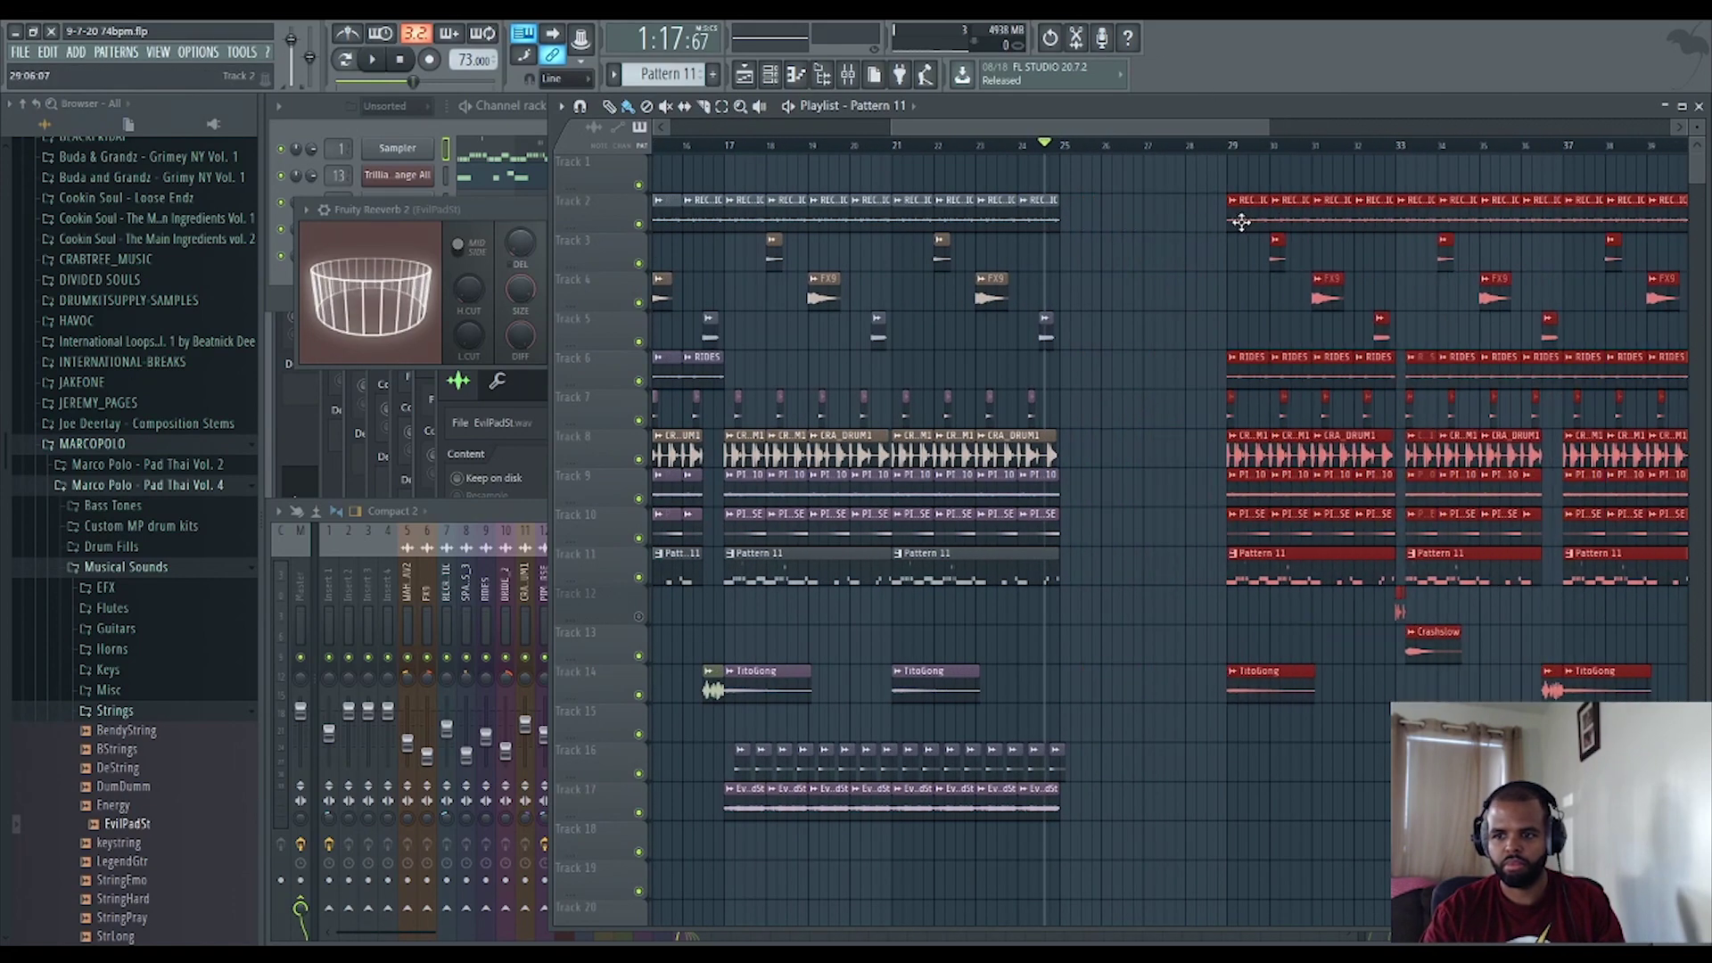
scroll(1129, 692, "up", 4)
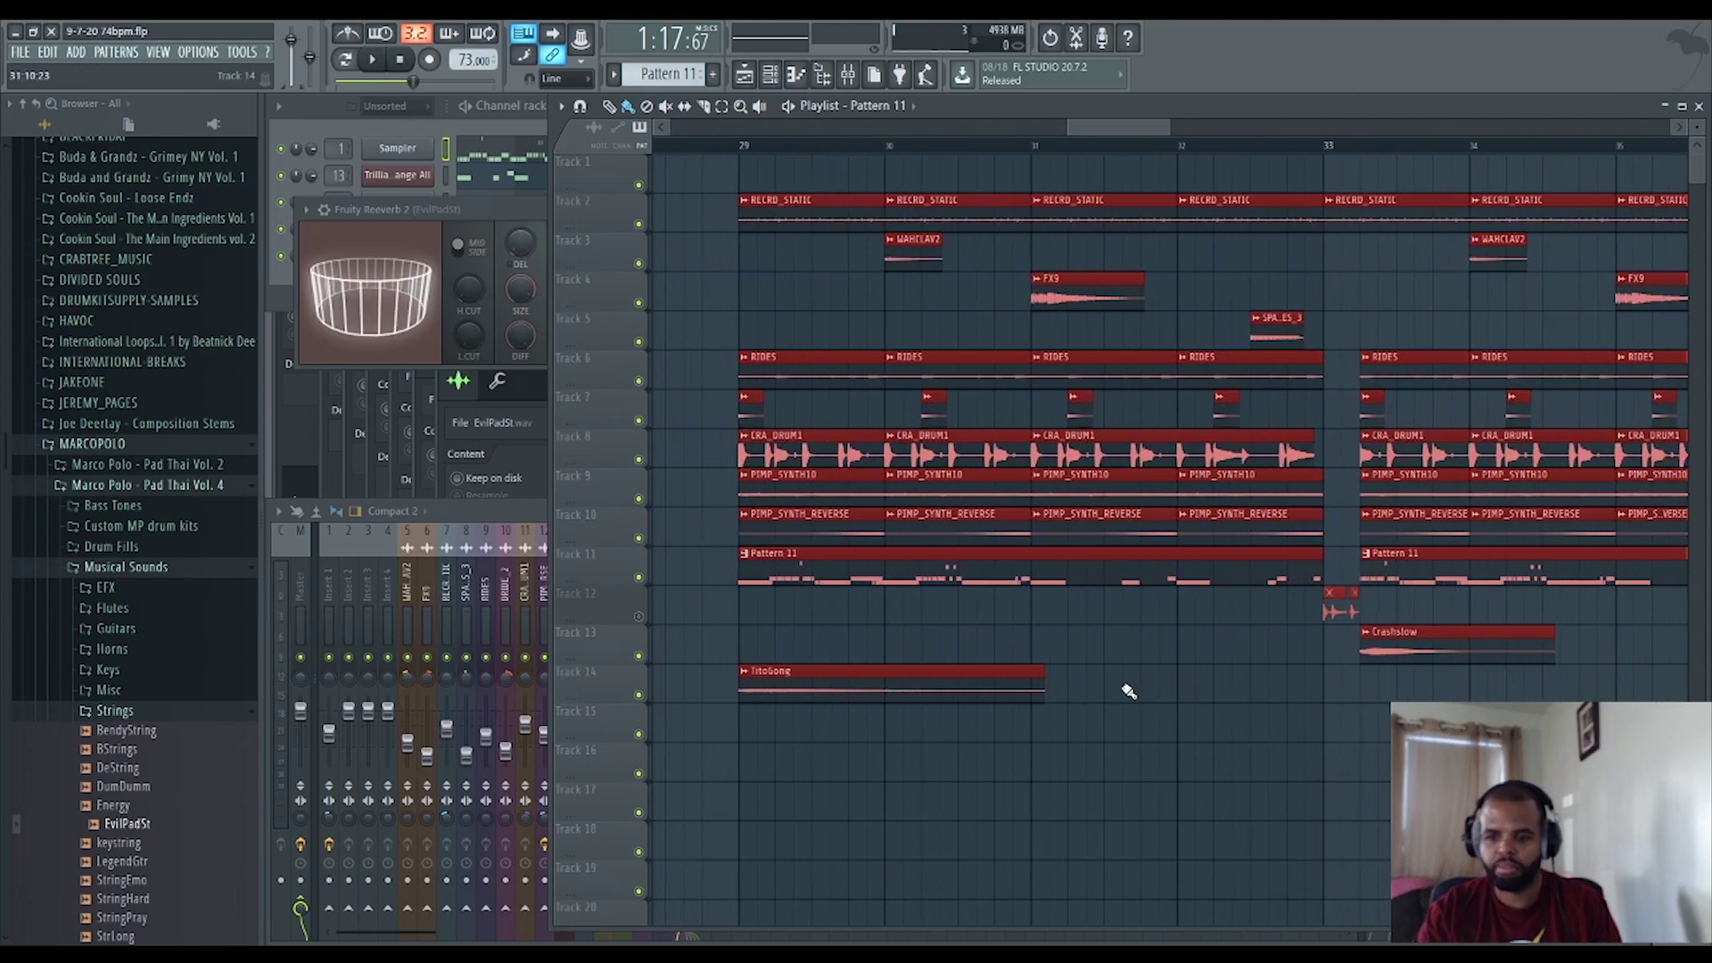
left_click(1133, 693)
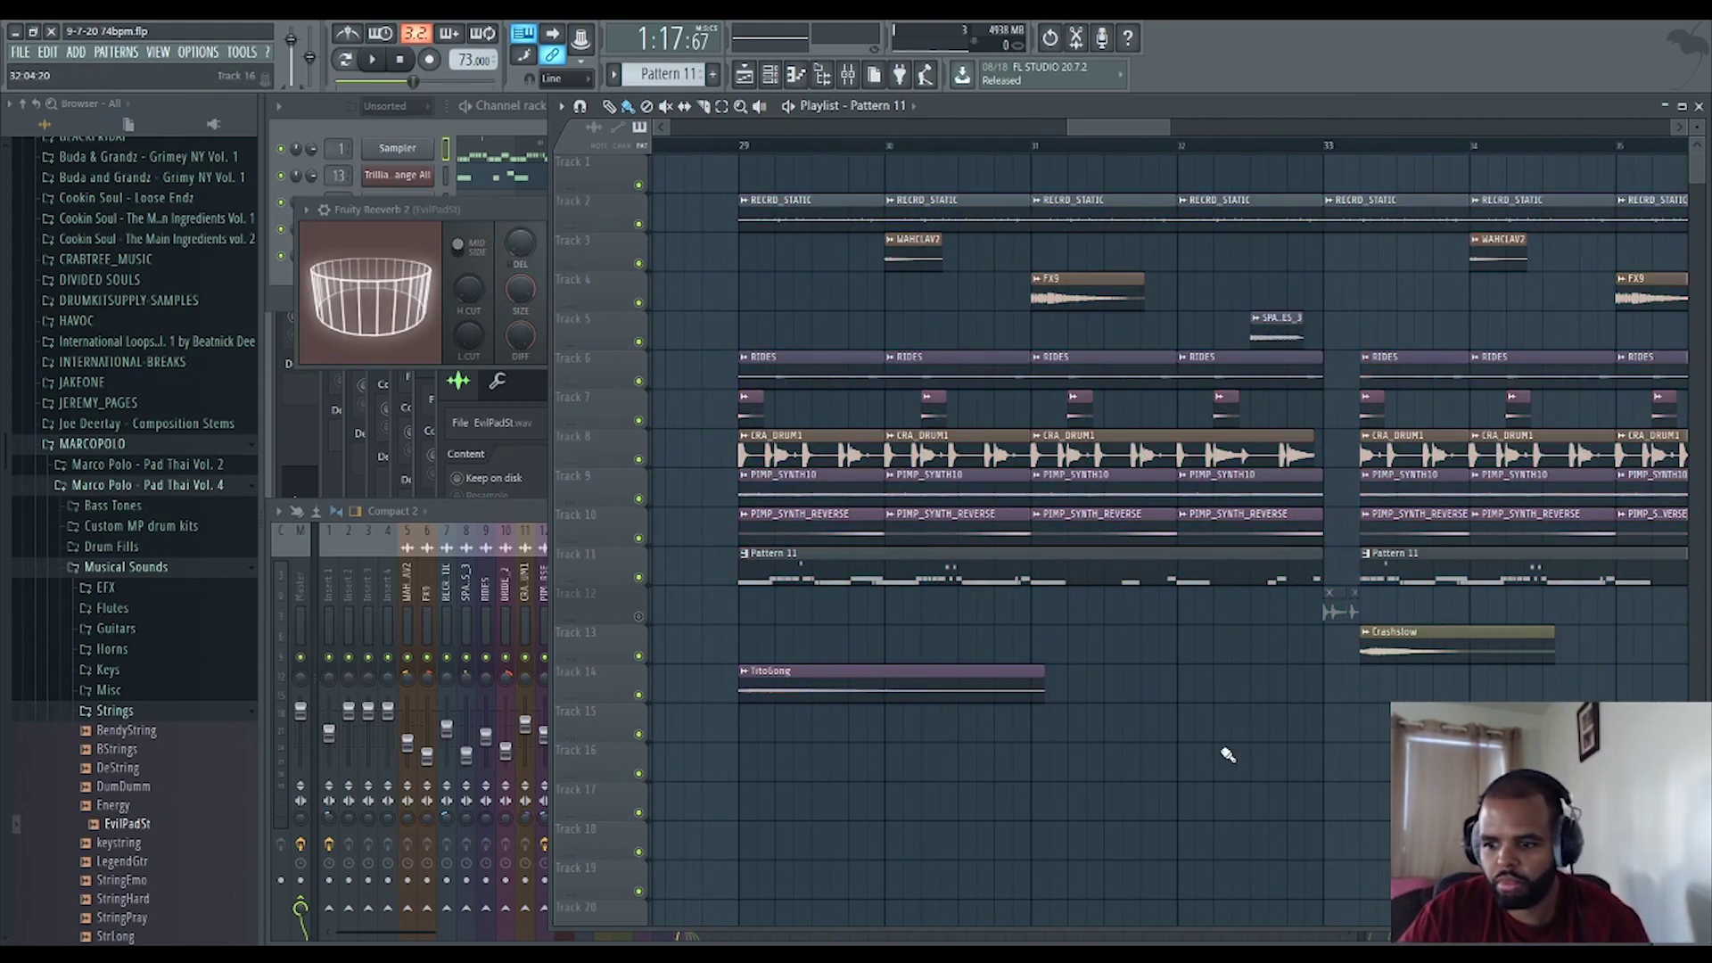
Trim the bar 29 Pattern 11 clip to start at bar 30 and remove the bar 29 RIDES clip, playing the section.
scroll(1208, 726, "down", 4)
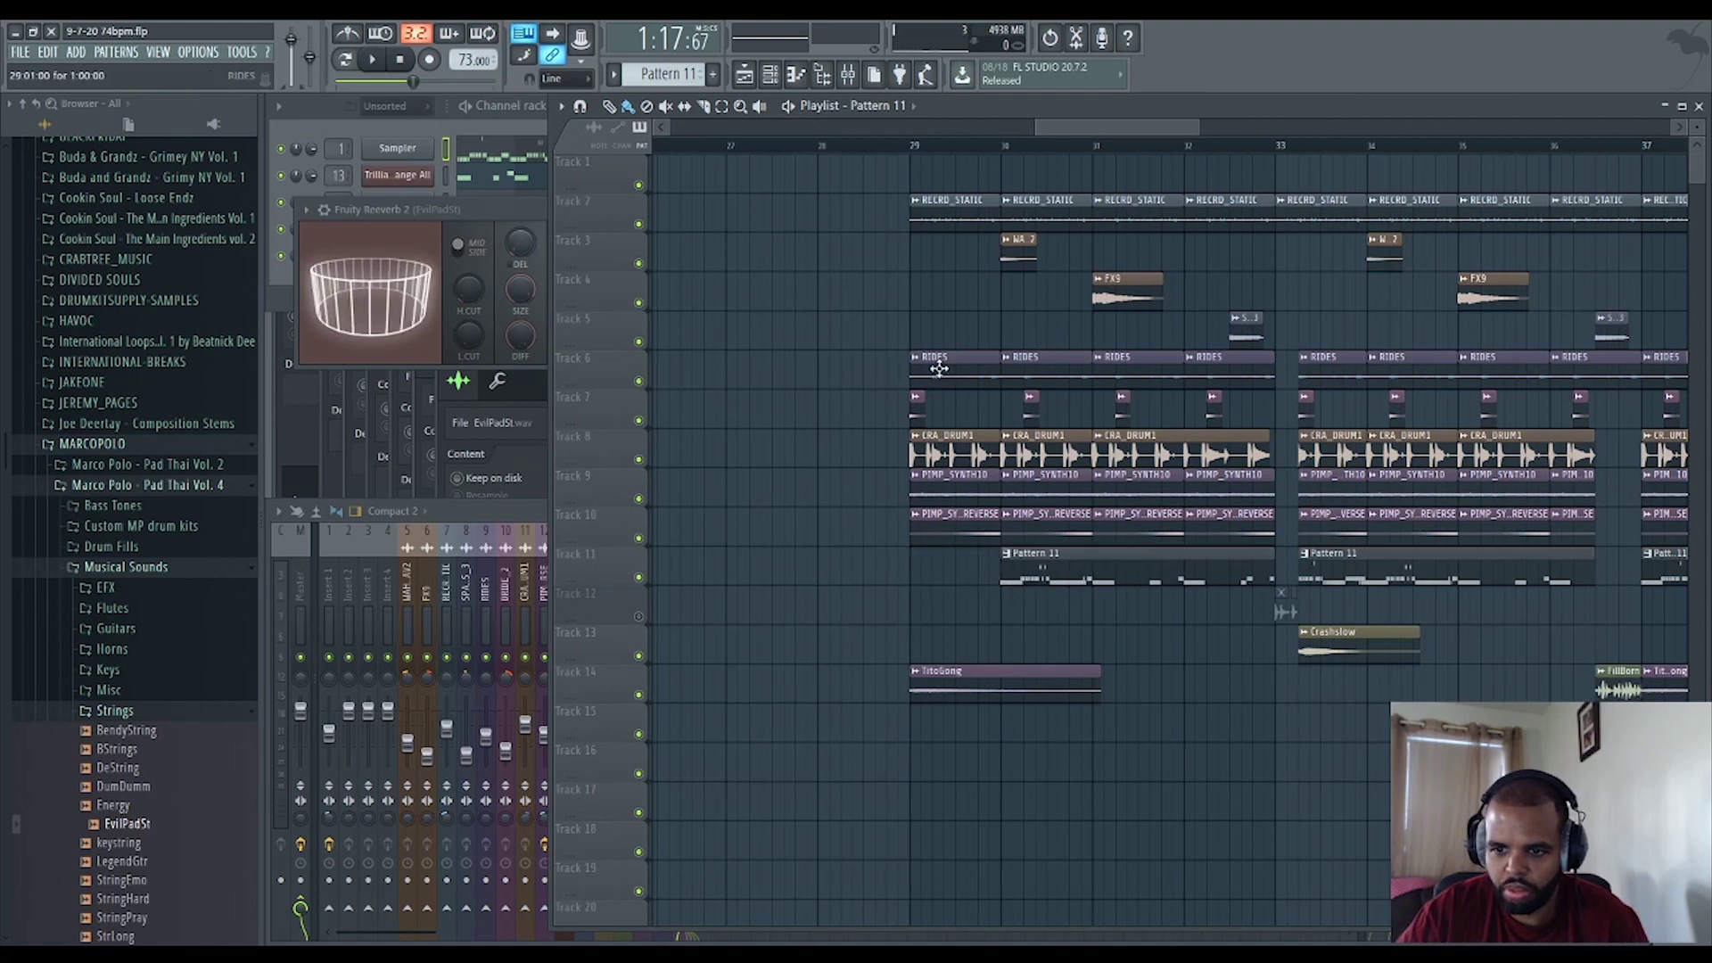
left_click(892, 149)
key("space")
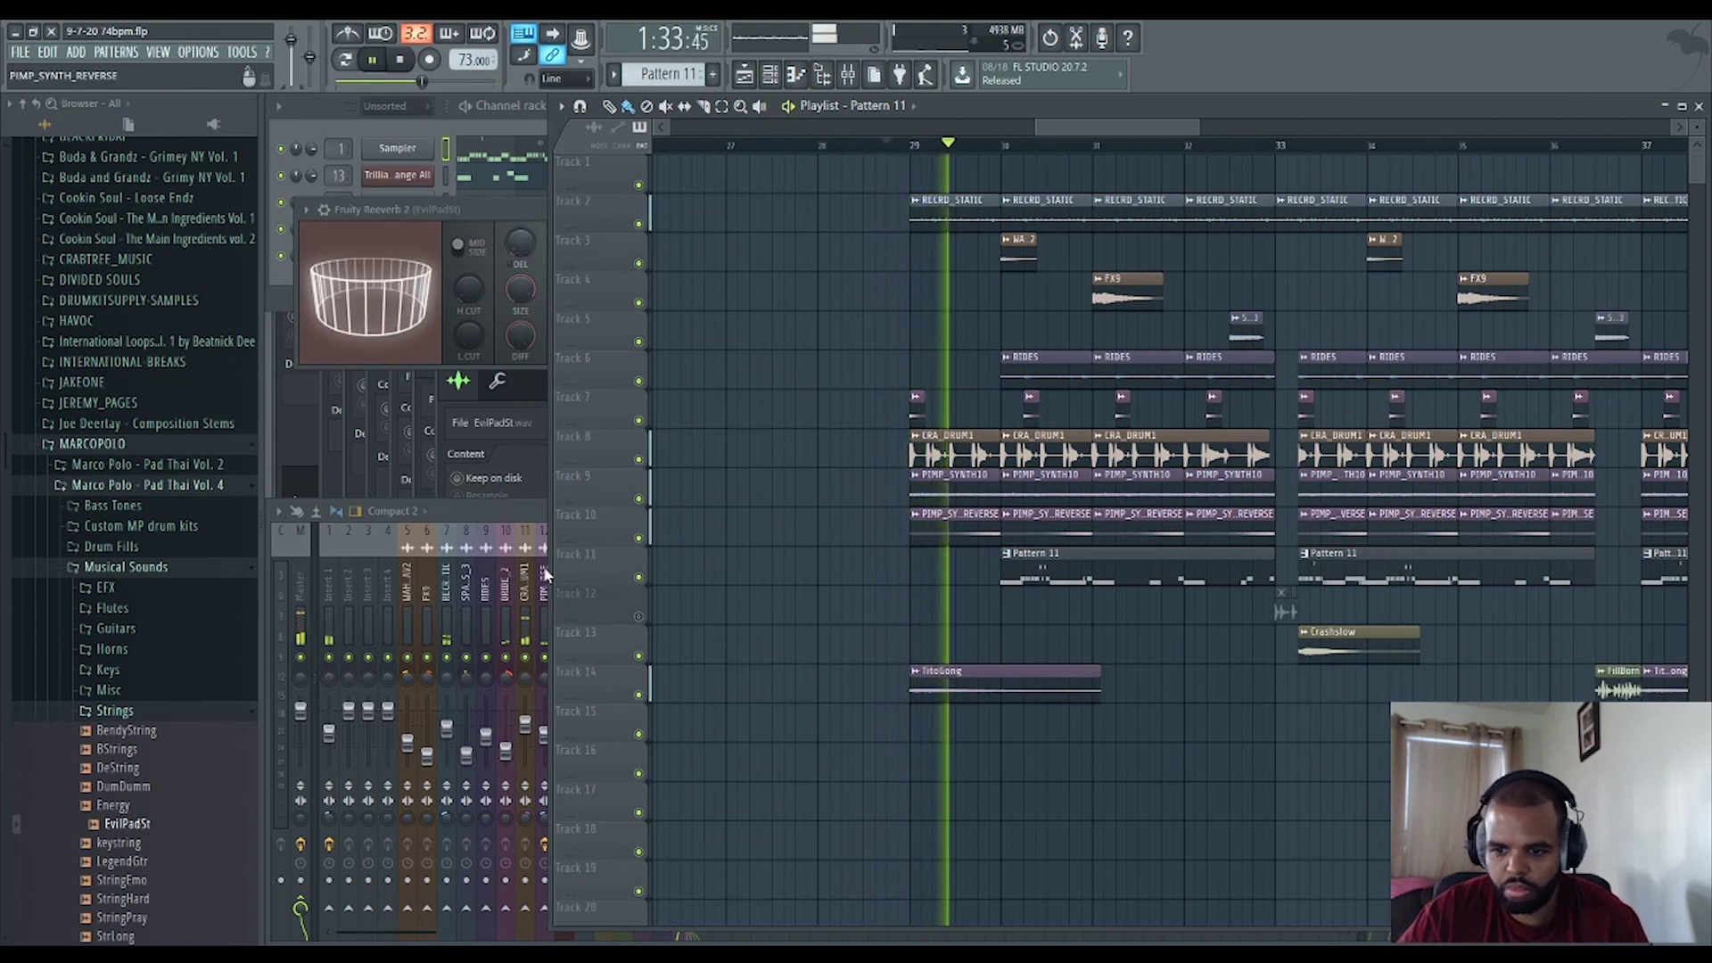
key("space")
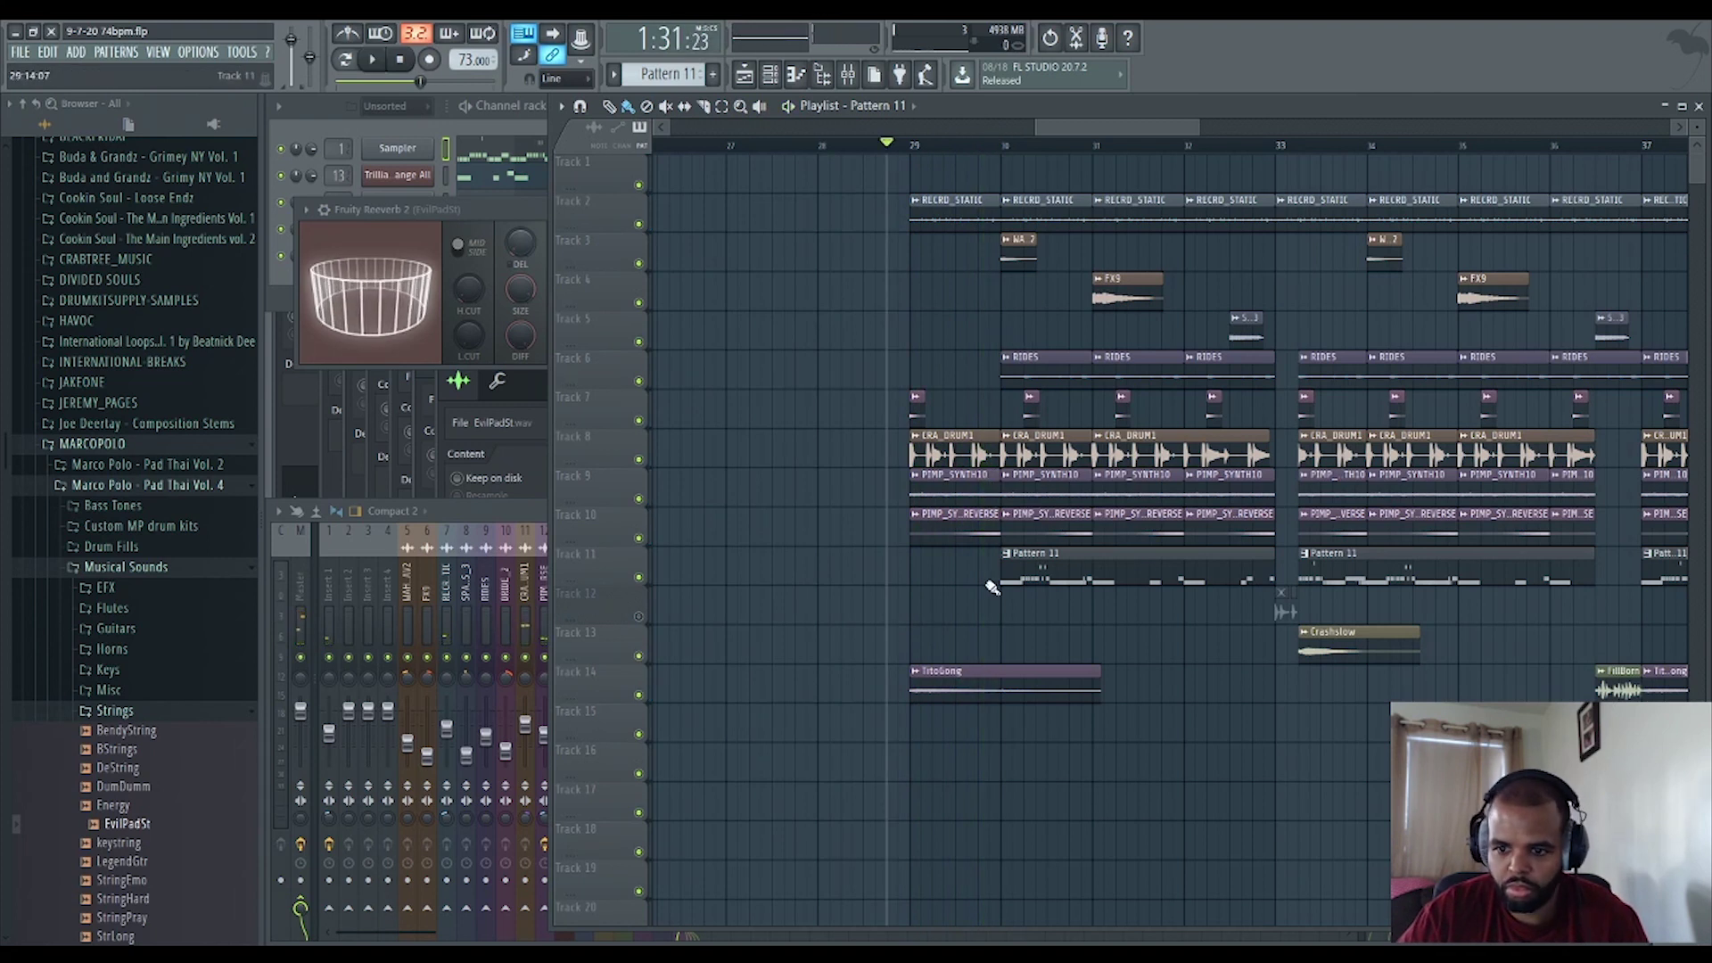
Shorten the bar 29 RECRD_STATIC, CRA_DRUM1, PIMP_SYNTH10 and PIMP_SYNTH_REVERSE clips to 14 steps while playing the transition.
left_click_drag(992, 587, 984, 348)
key("space")
left_click_drag(998, 208, 982, 209)
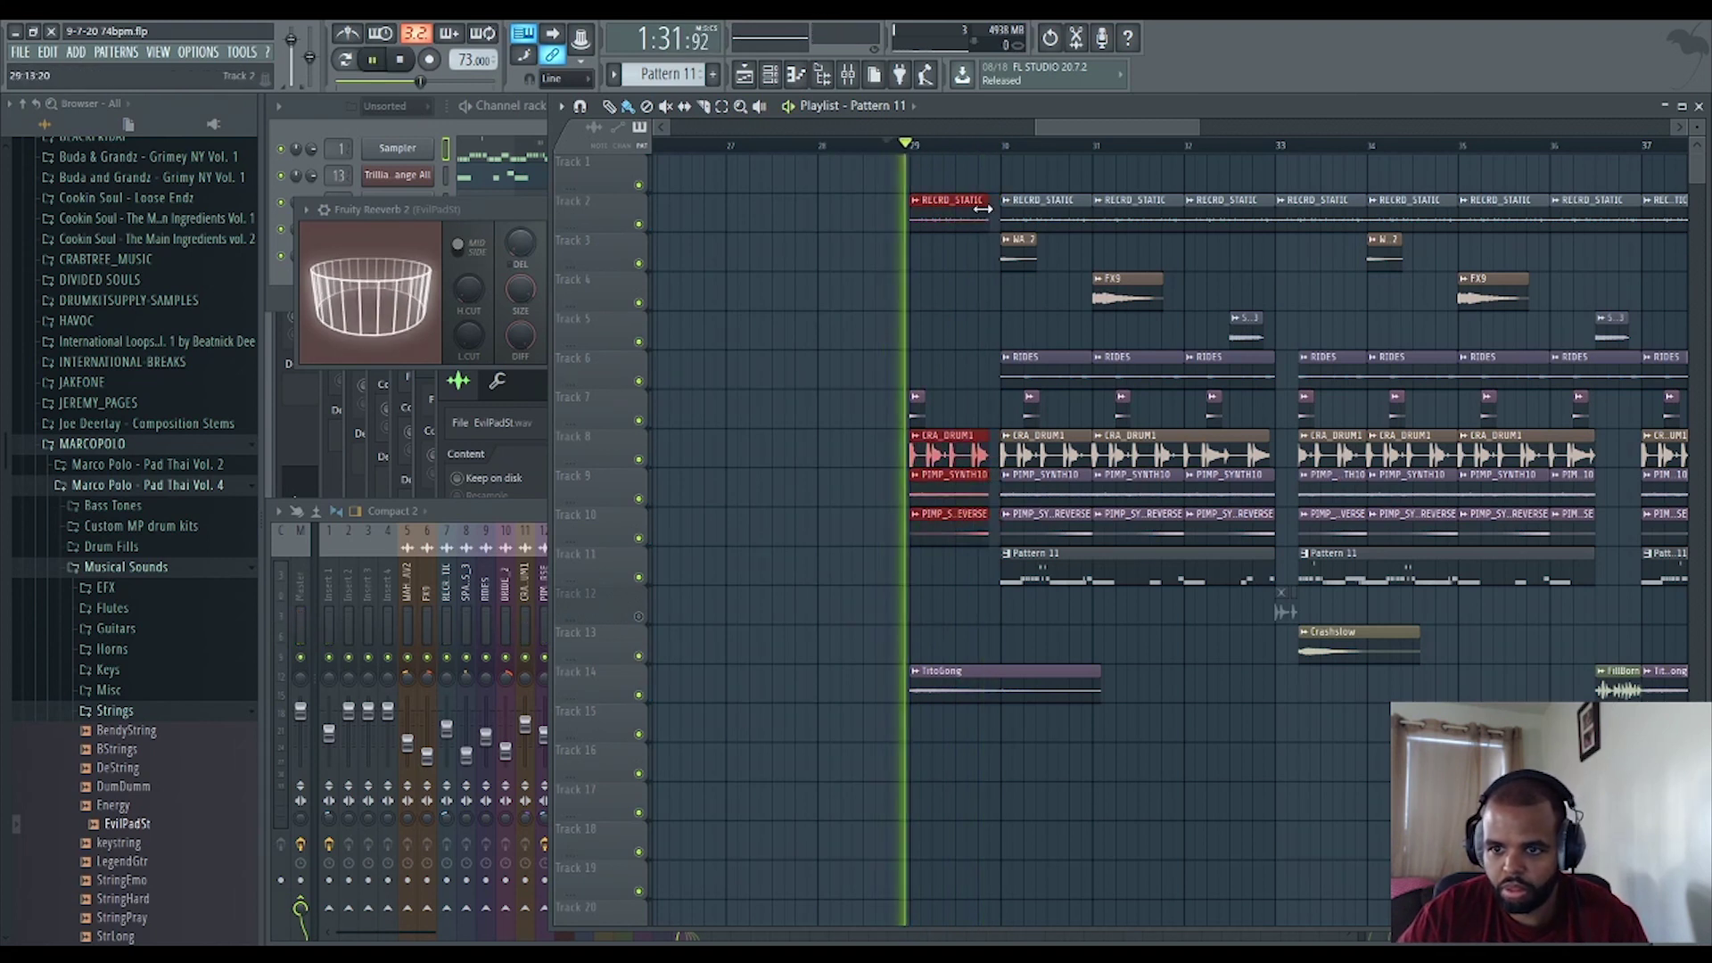
scroll(983, 208, "up", 2)
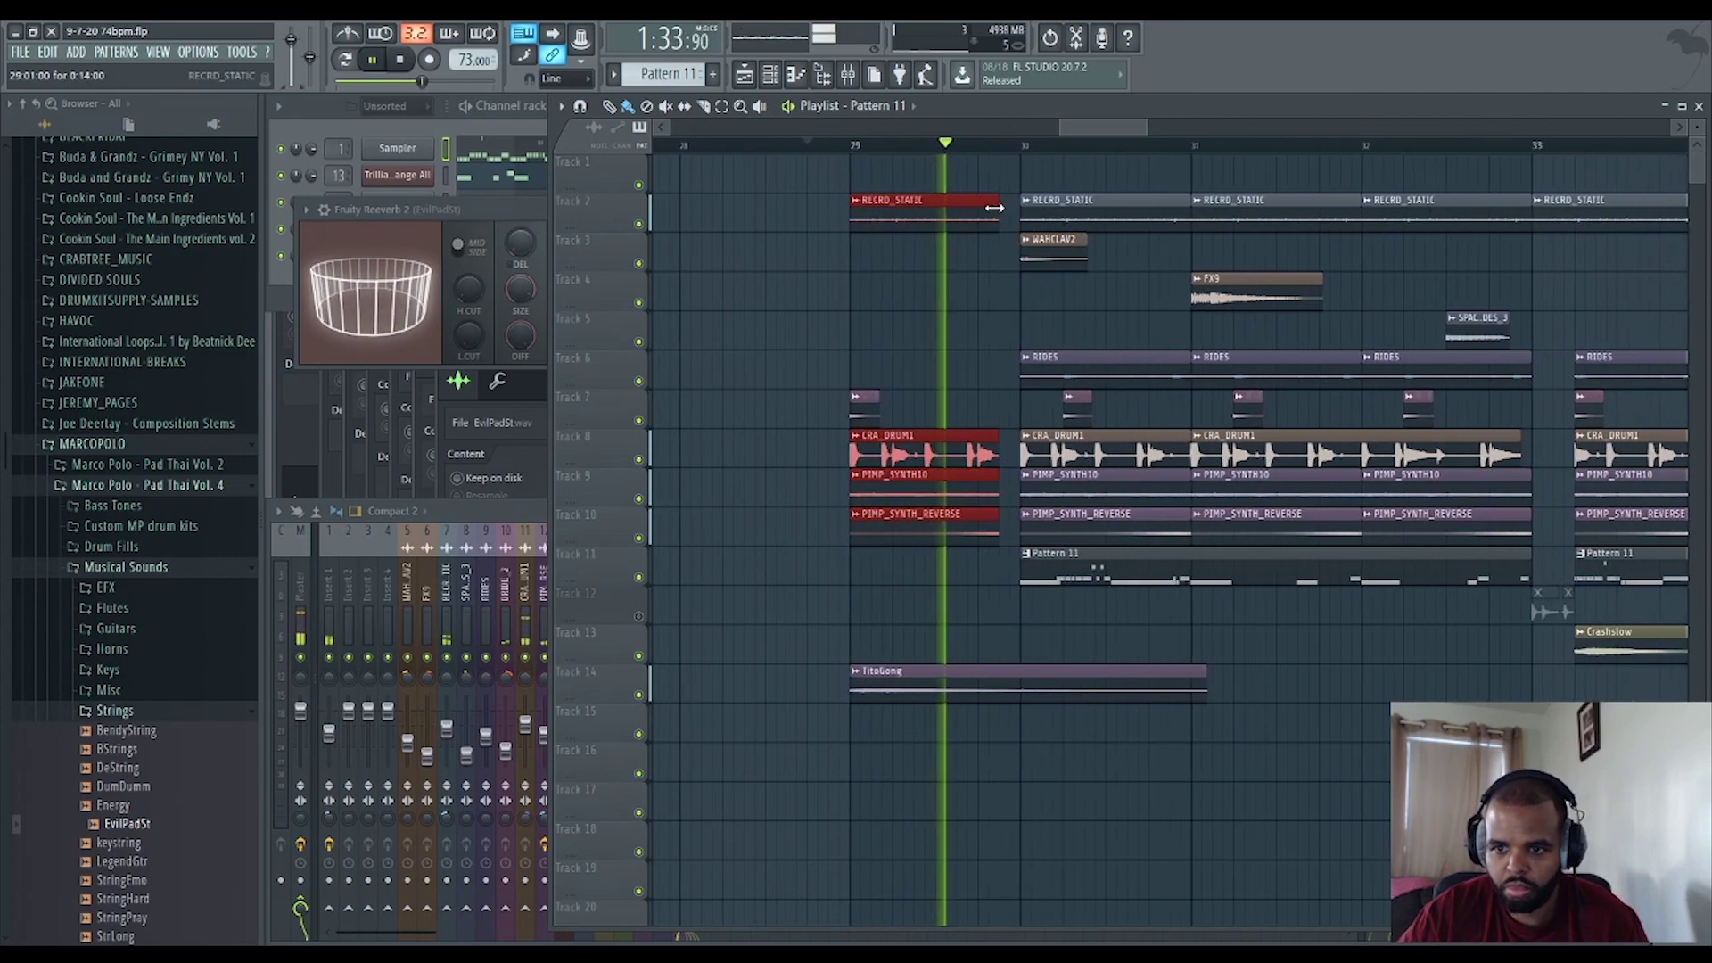
scroll(848, 606, "down", 5)
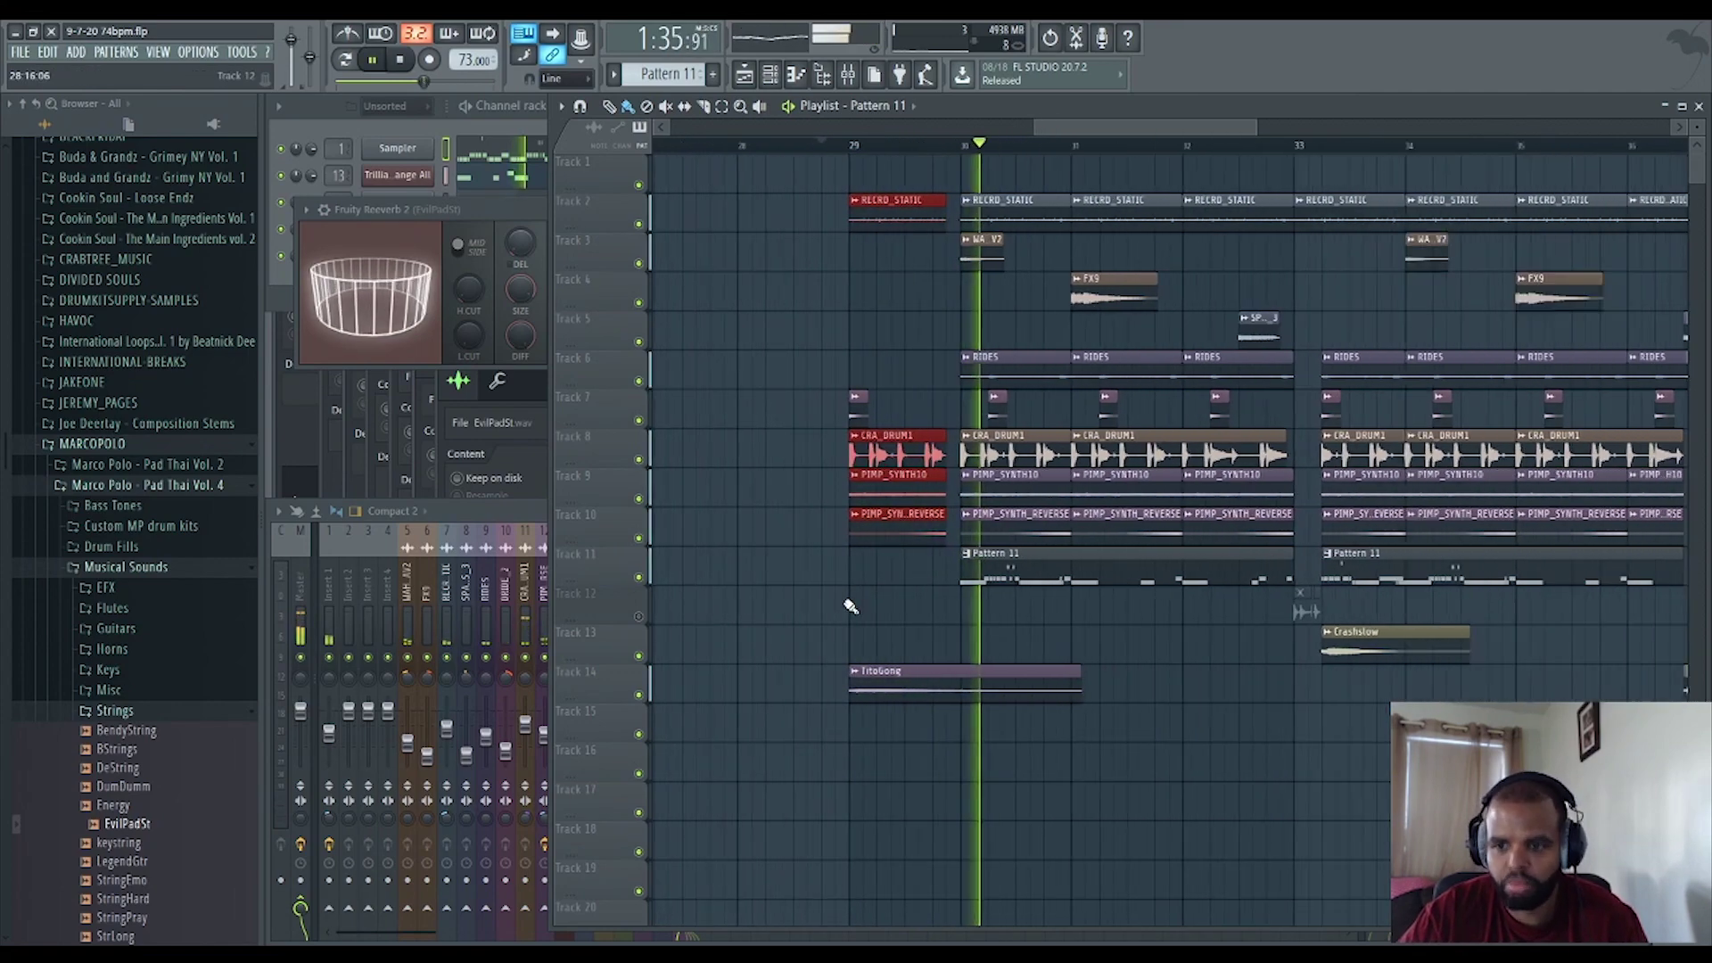
left_click(1041, 626)
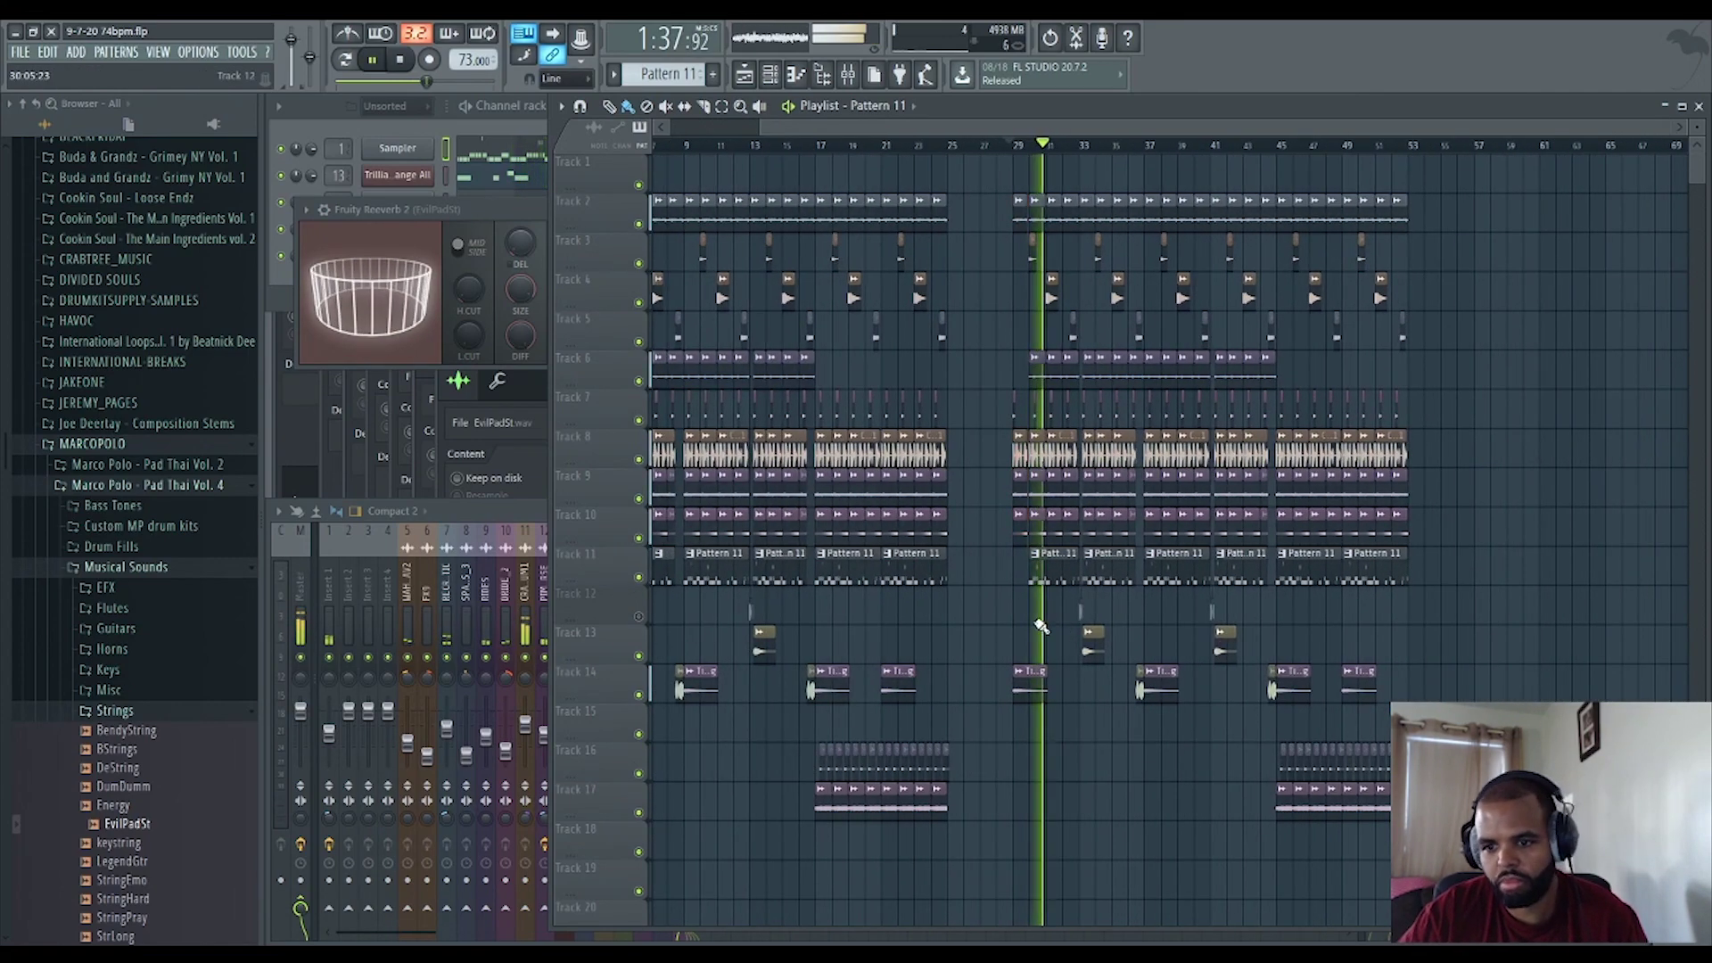
Delete the CRA_DRUM1 clips in bars 37 and 38 while the arrangement plays.
scroll(1044, 620, "up", 4)
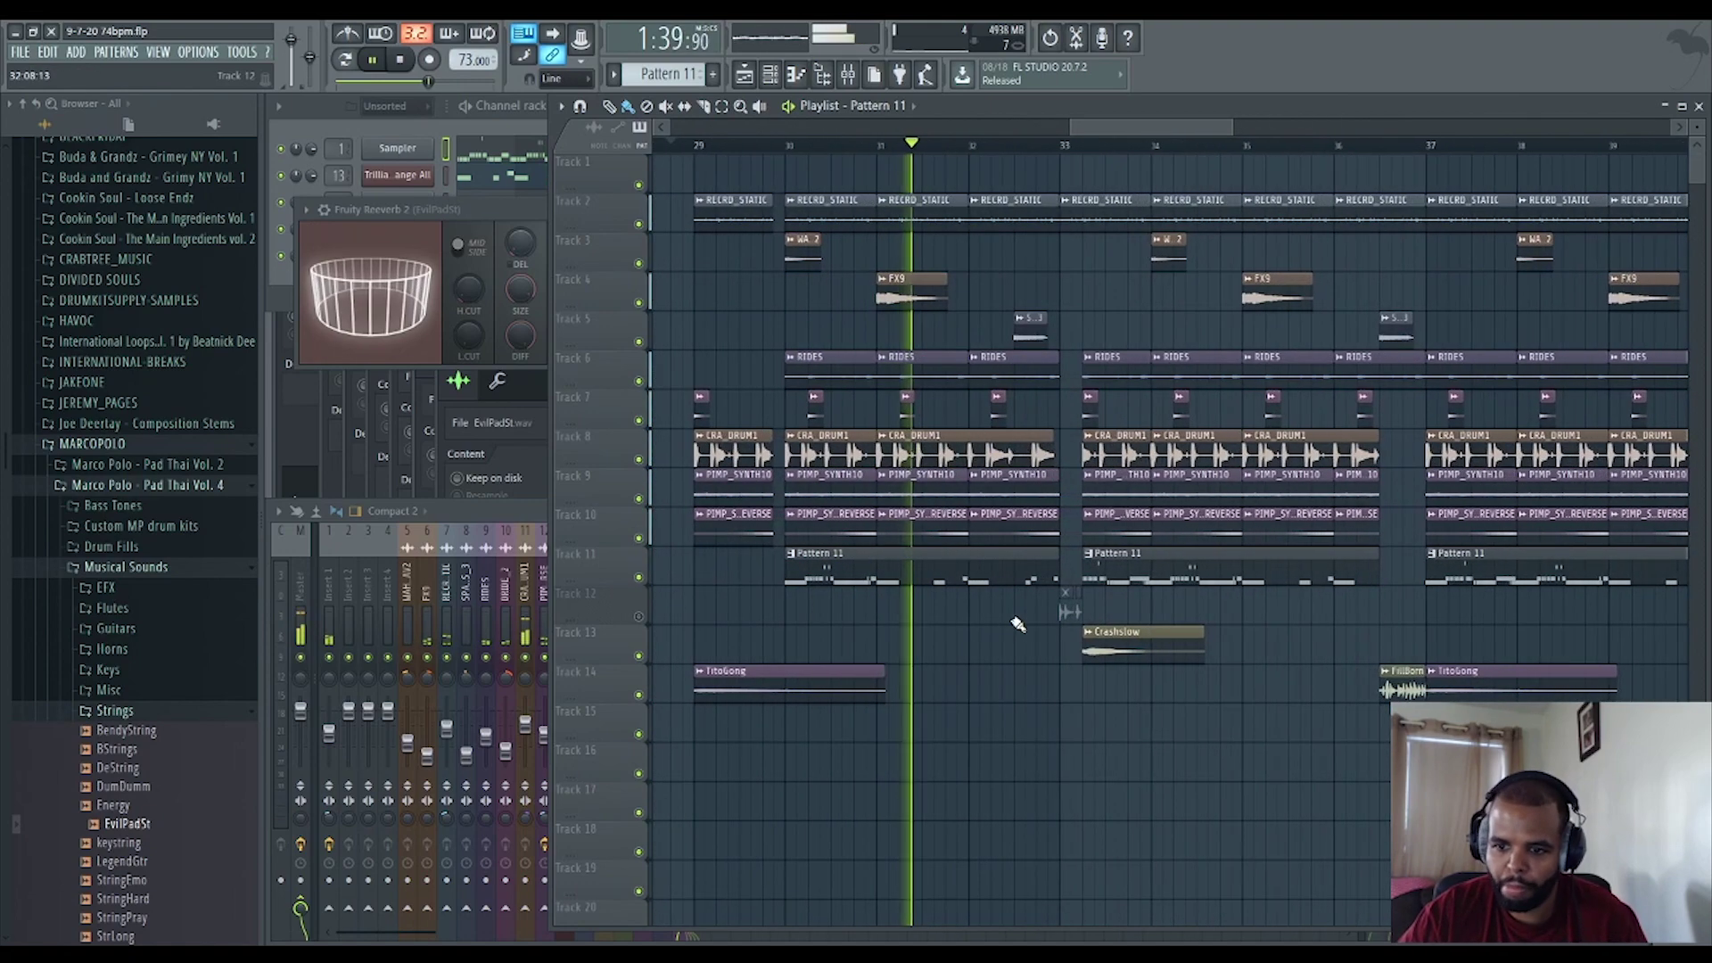
scroll(1296, 669, "down", 3)
scroll(1388, 733, "up", 3)
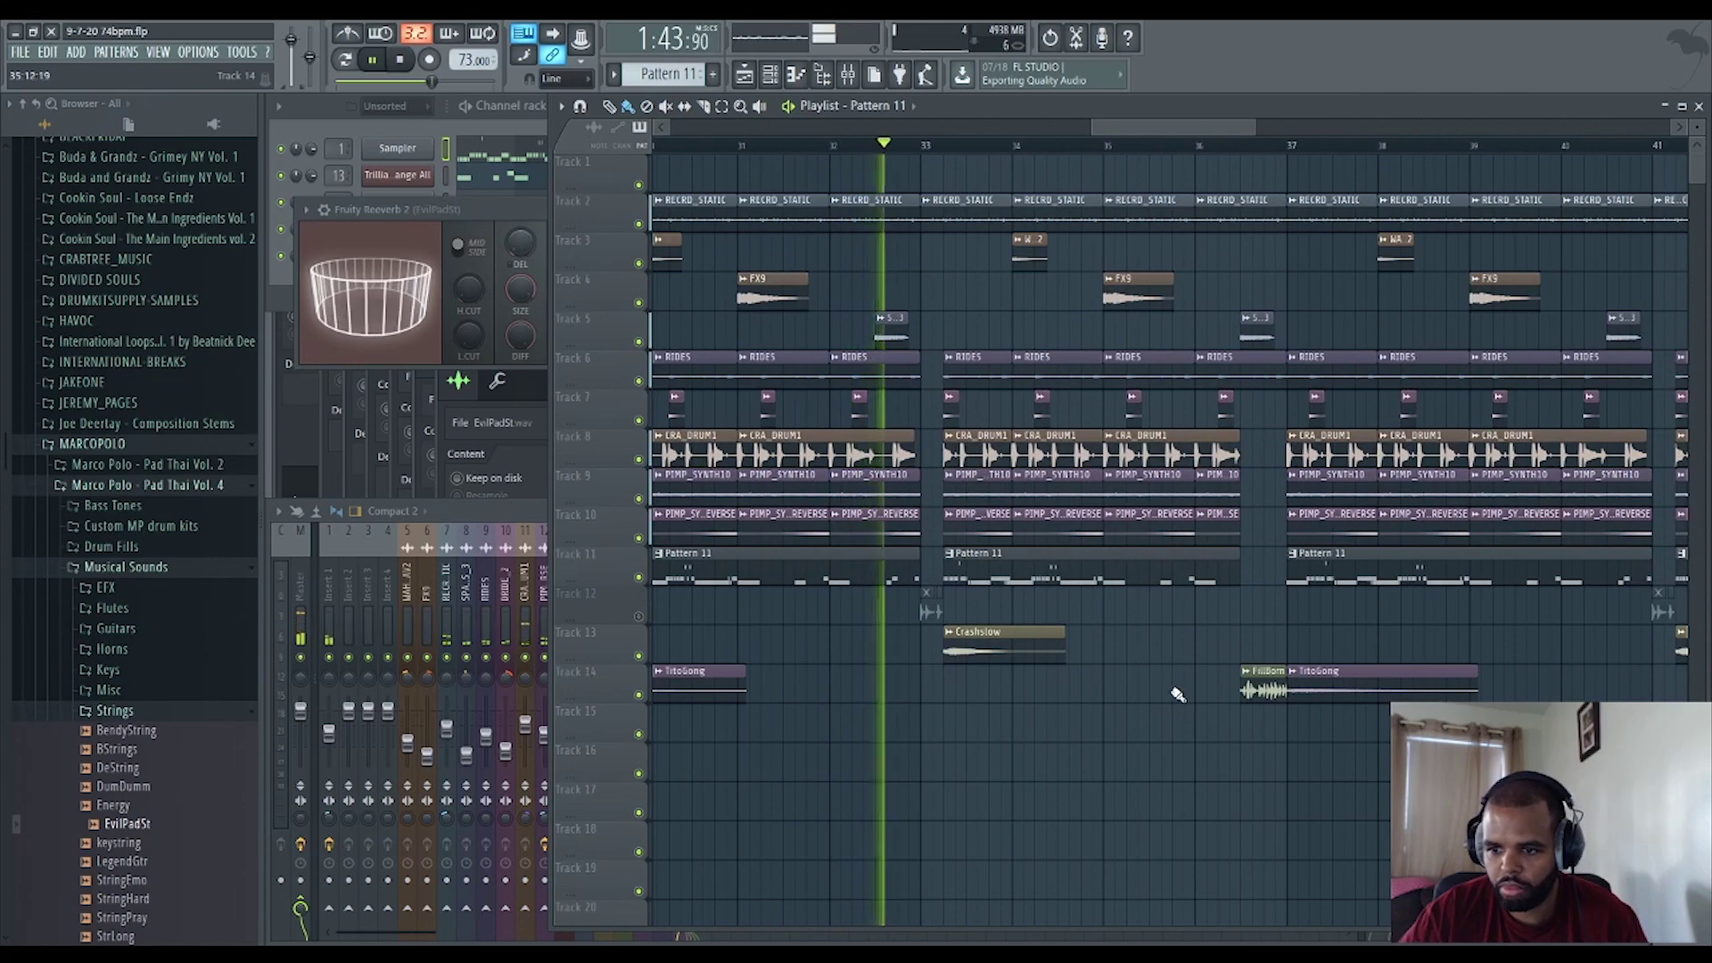
scroll(1262, 606, "up", 2)
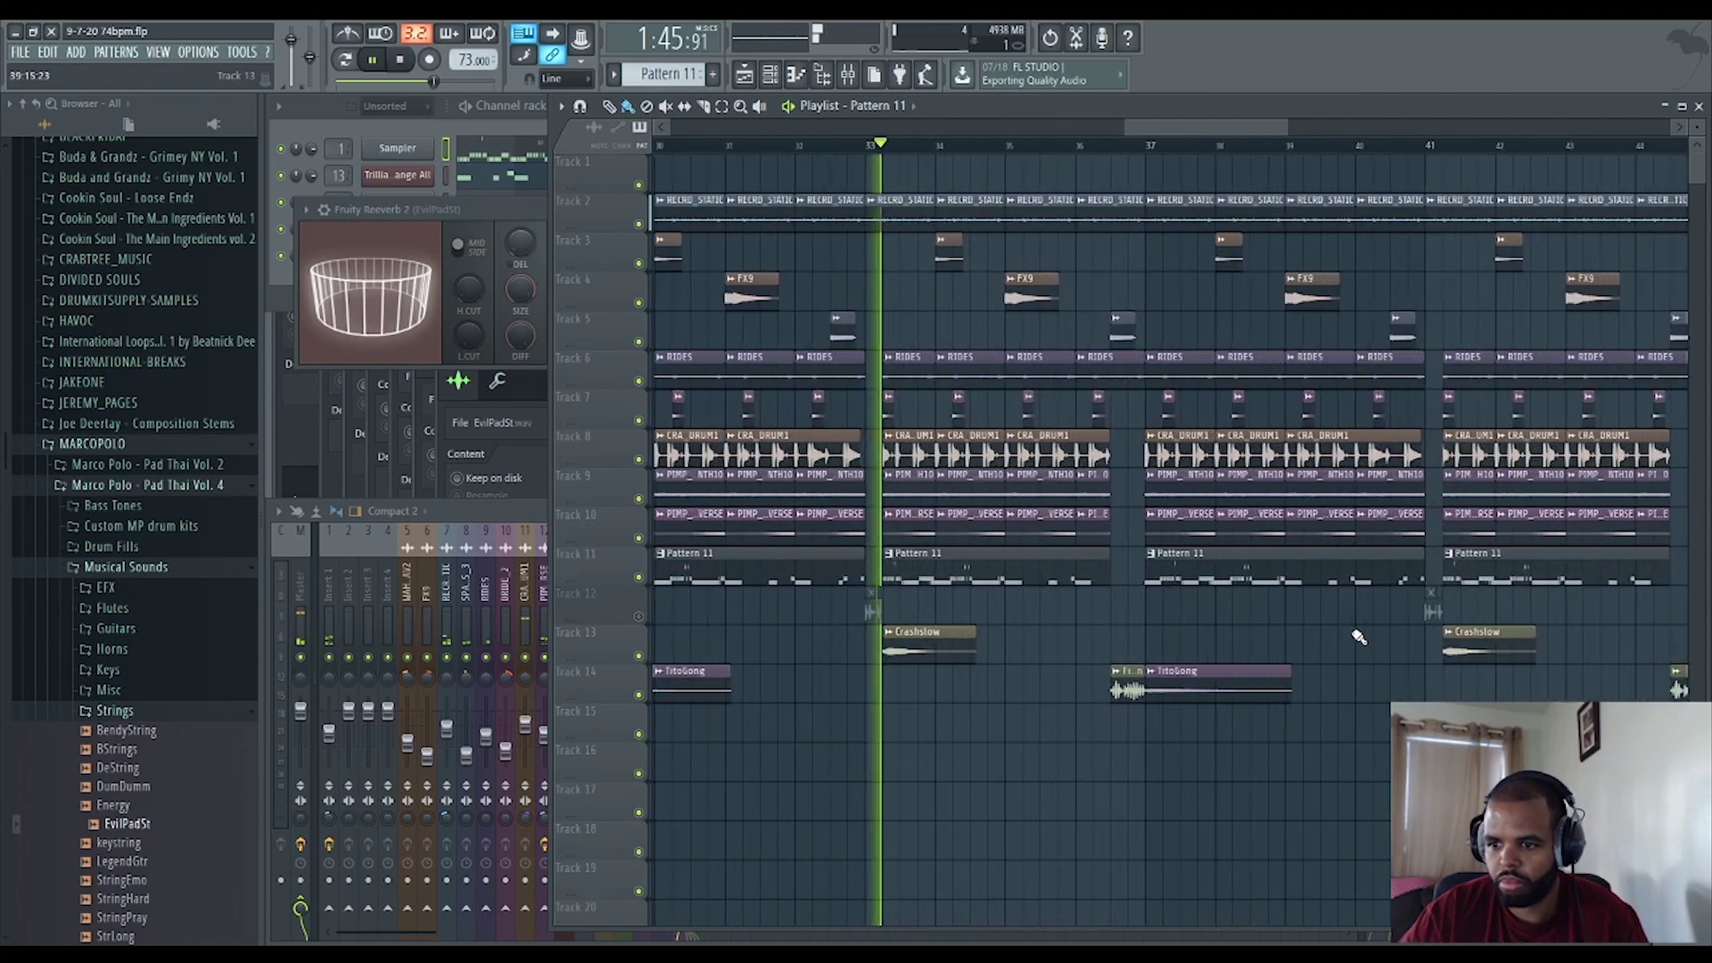
left_click(1191, 450)
right_click(1191, 450)
right_click(1088, 450)
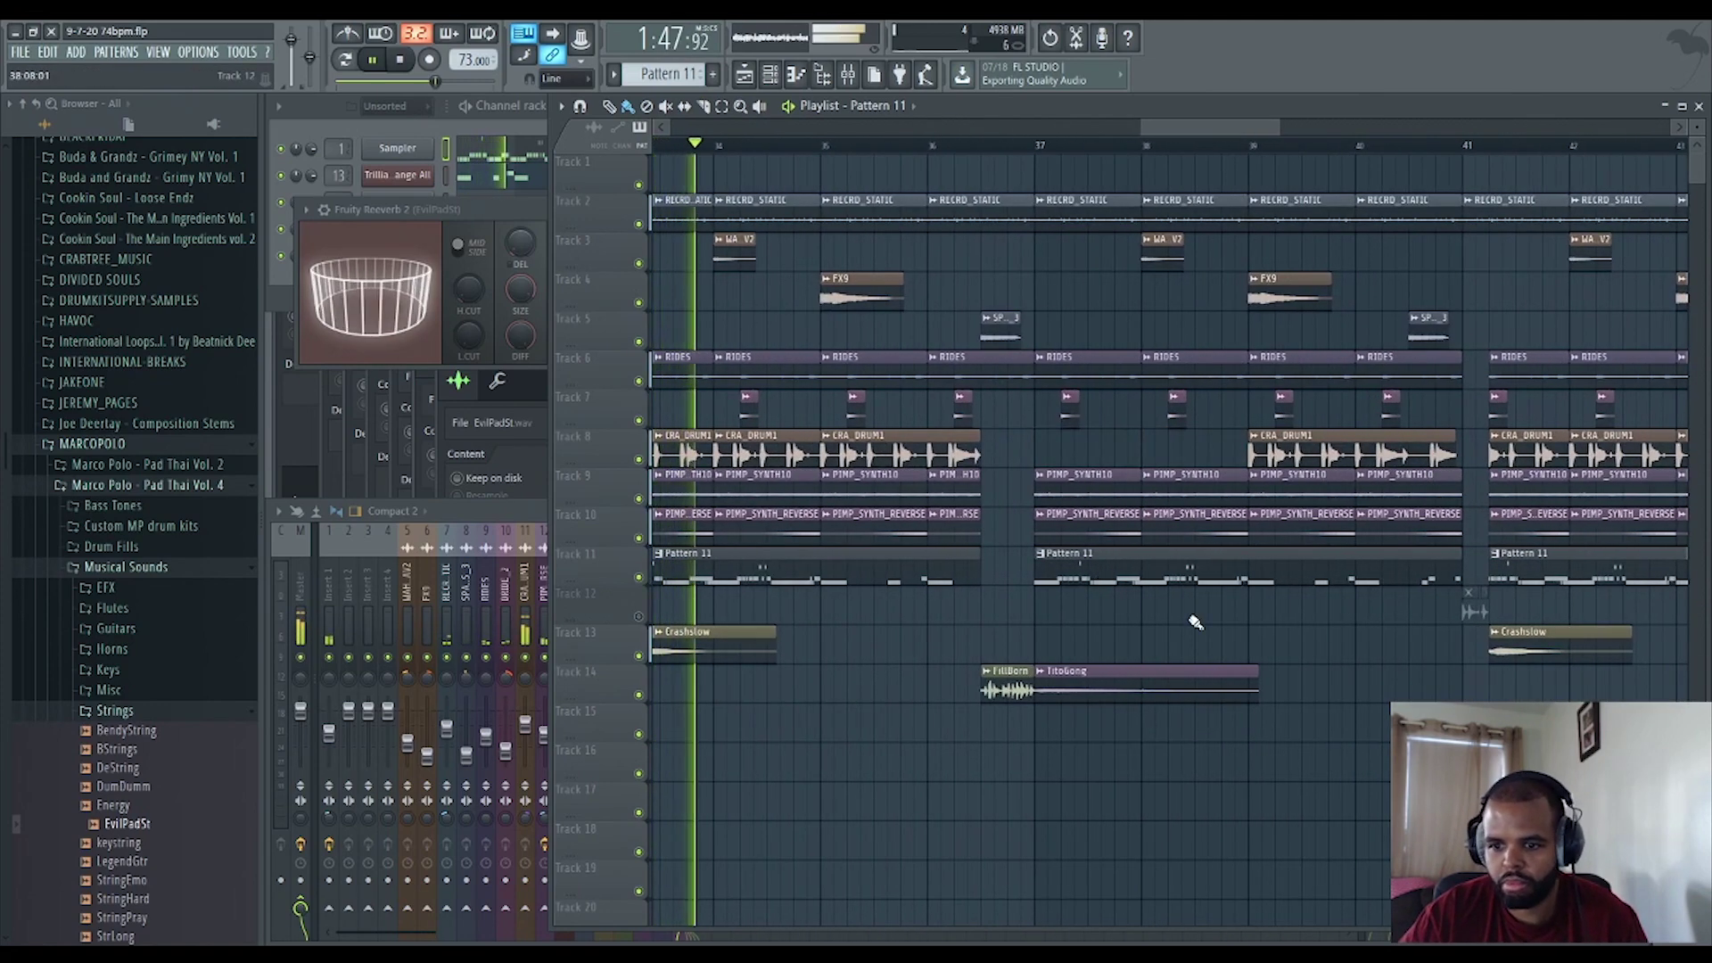
Trim the bar 37 Pattern 11 clip to start at bar 39 and delete the Pattern 11 clip in bar 41.
scroll(1193, 622, "down", 3)
scroll(1194, 622, "up", 3)
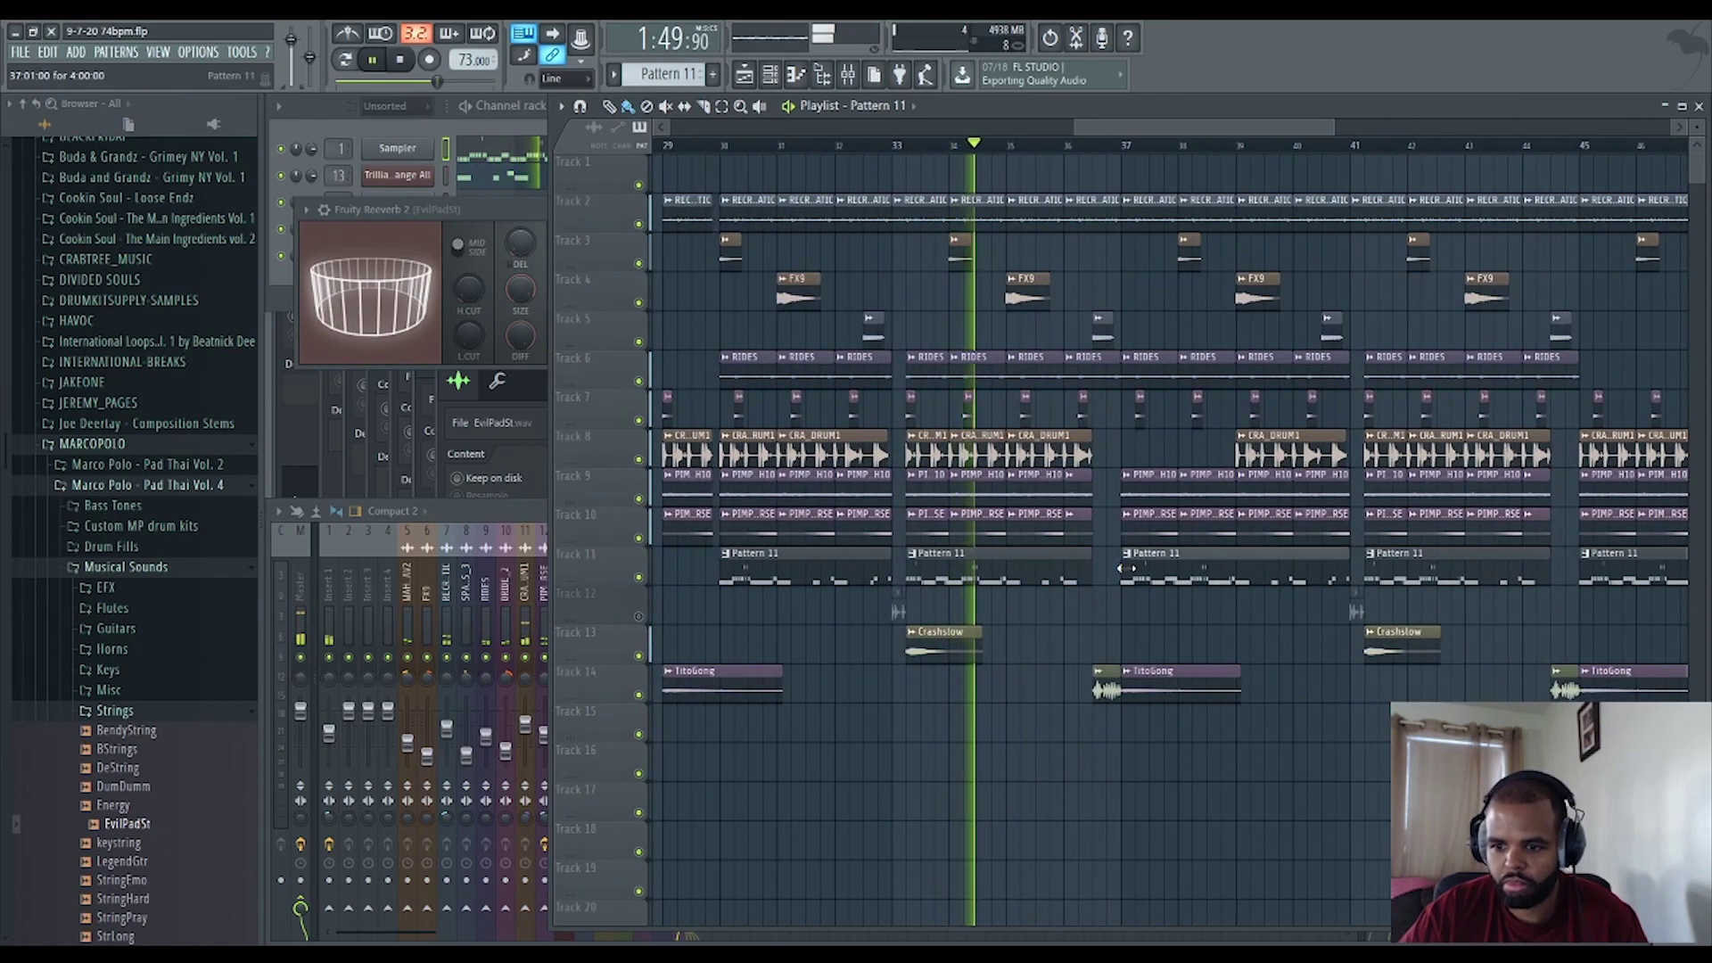
right_click(1235, 578)
scroll(1185, 601, "down", 3)
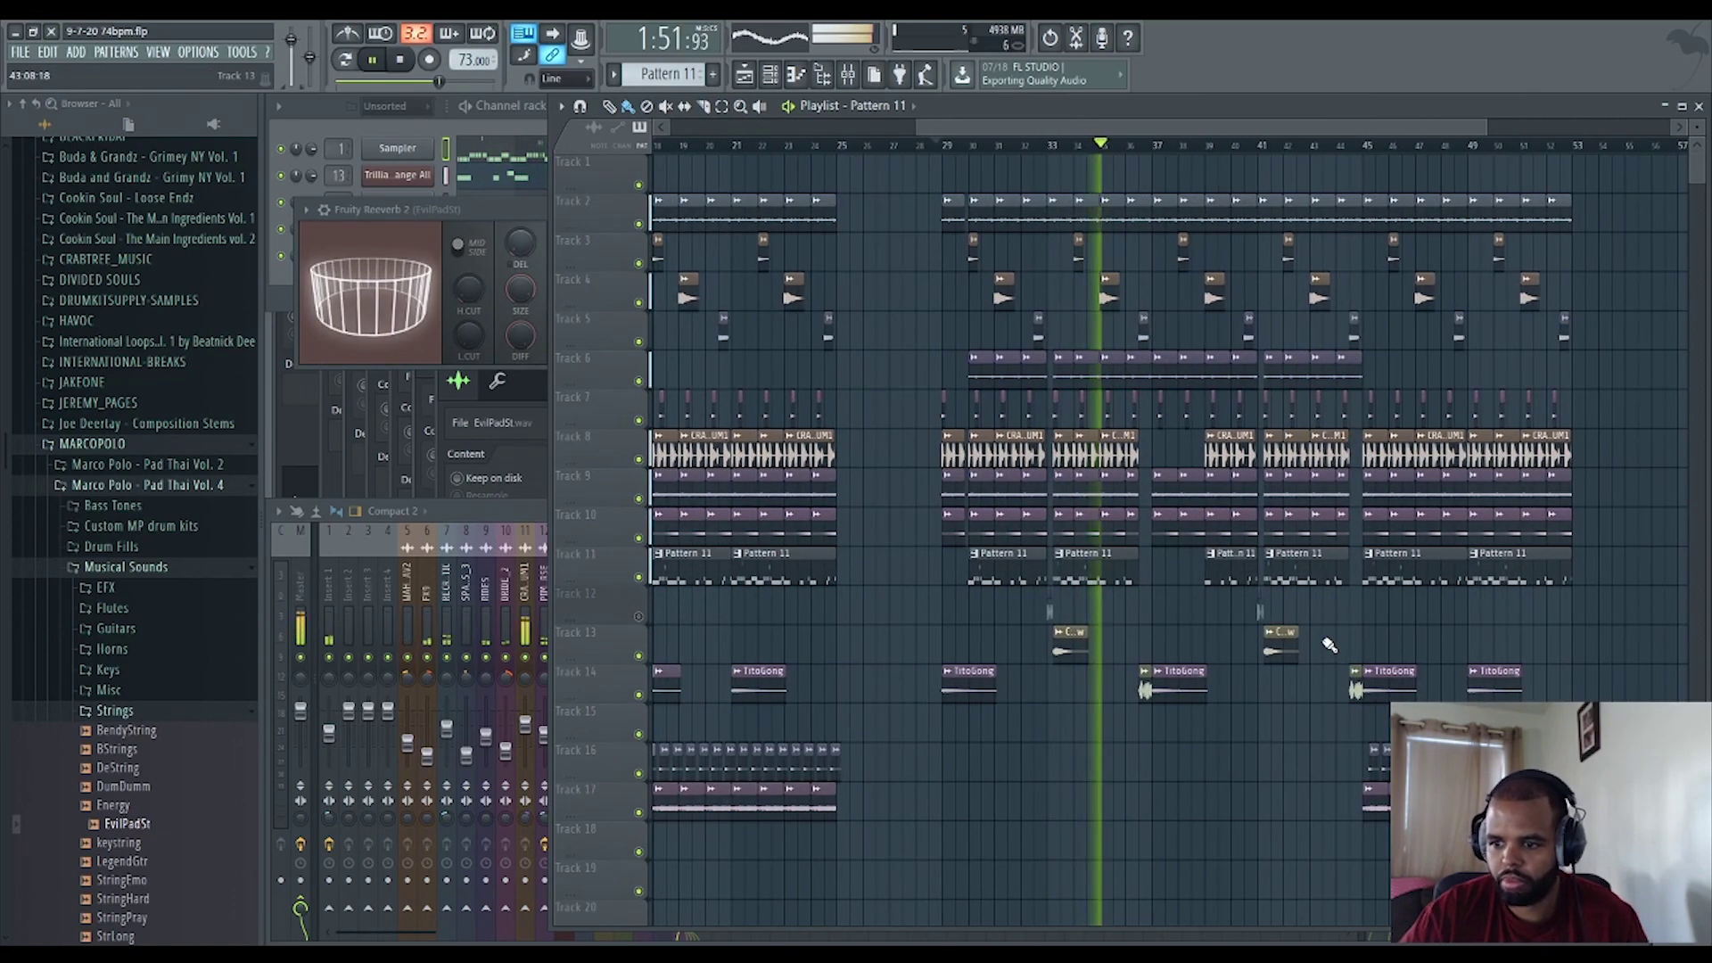
scroll(1324, 642, "up", 4)
left_click_drag(1387, 578, 1298, 580)
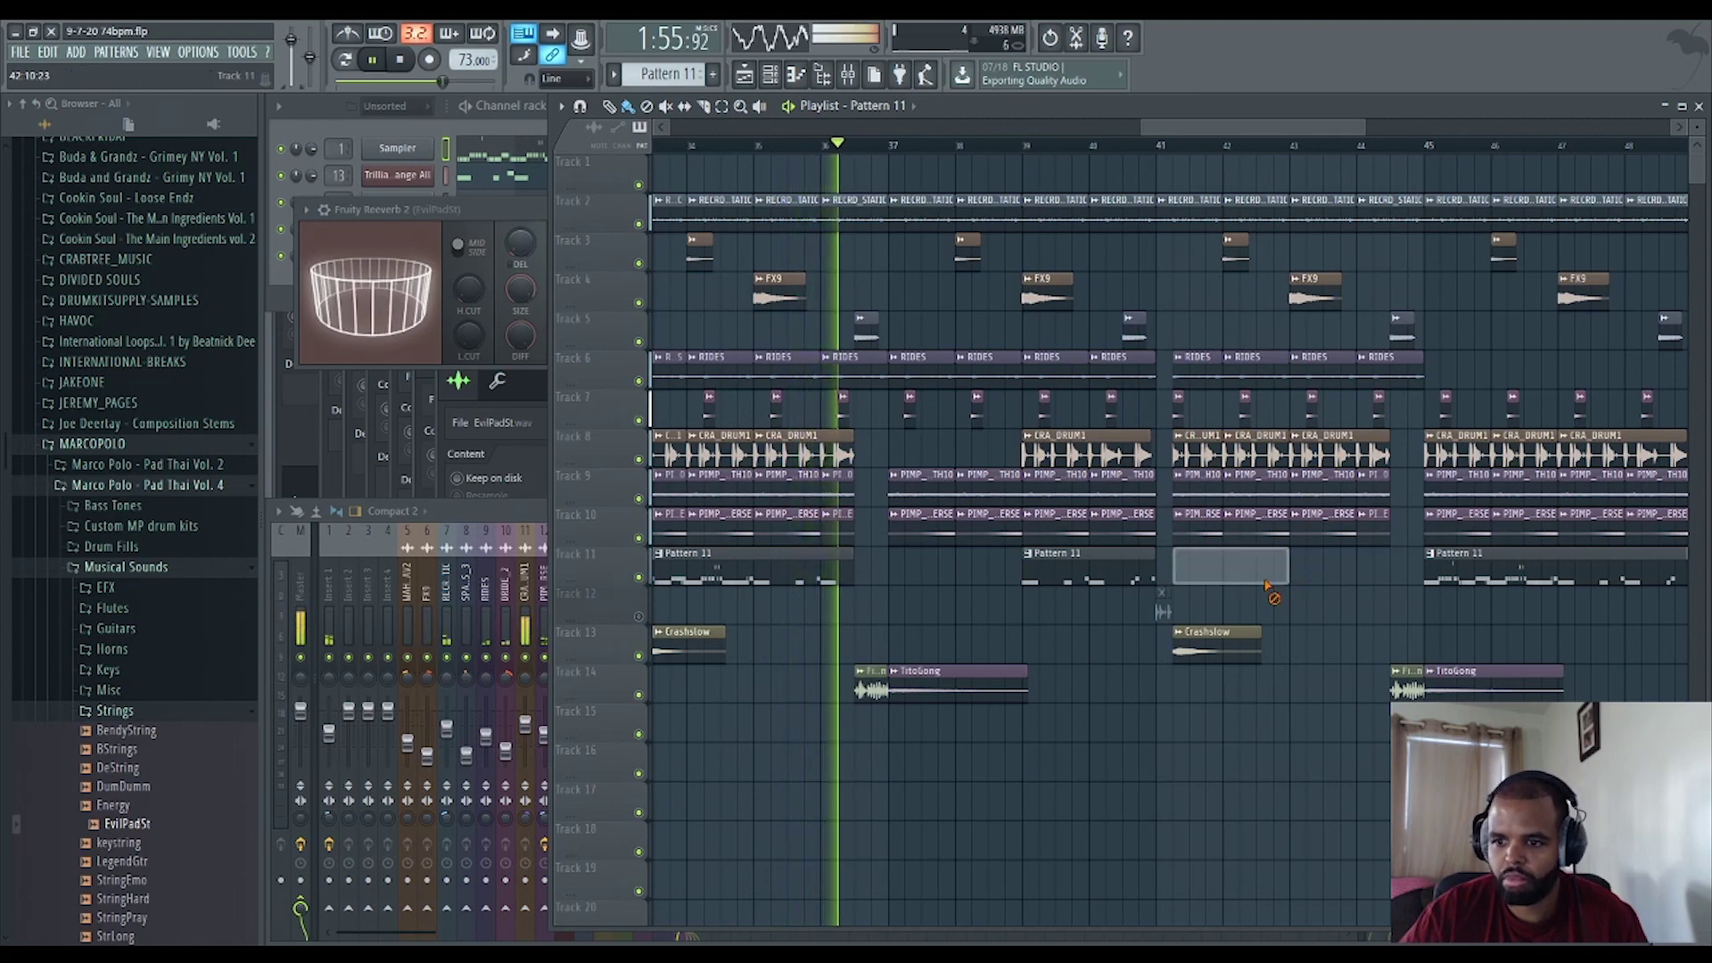
right_click(1277, 575)
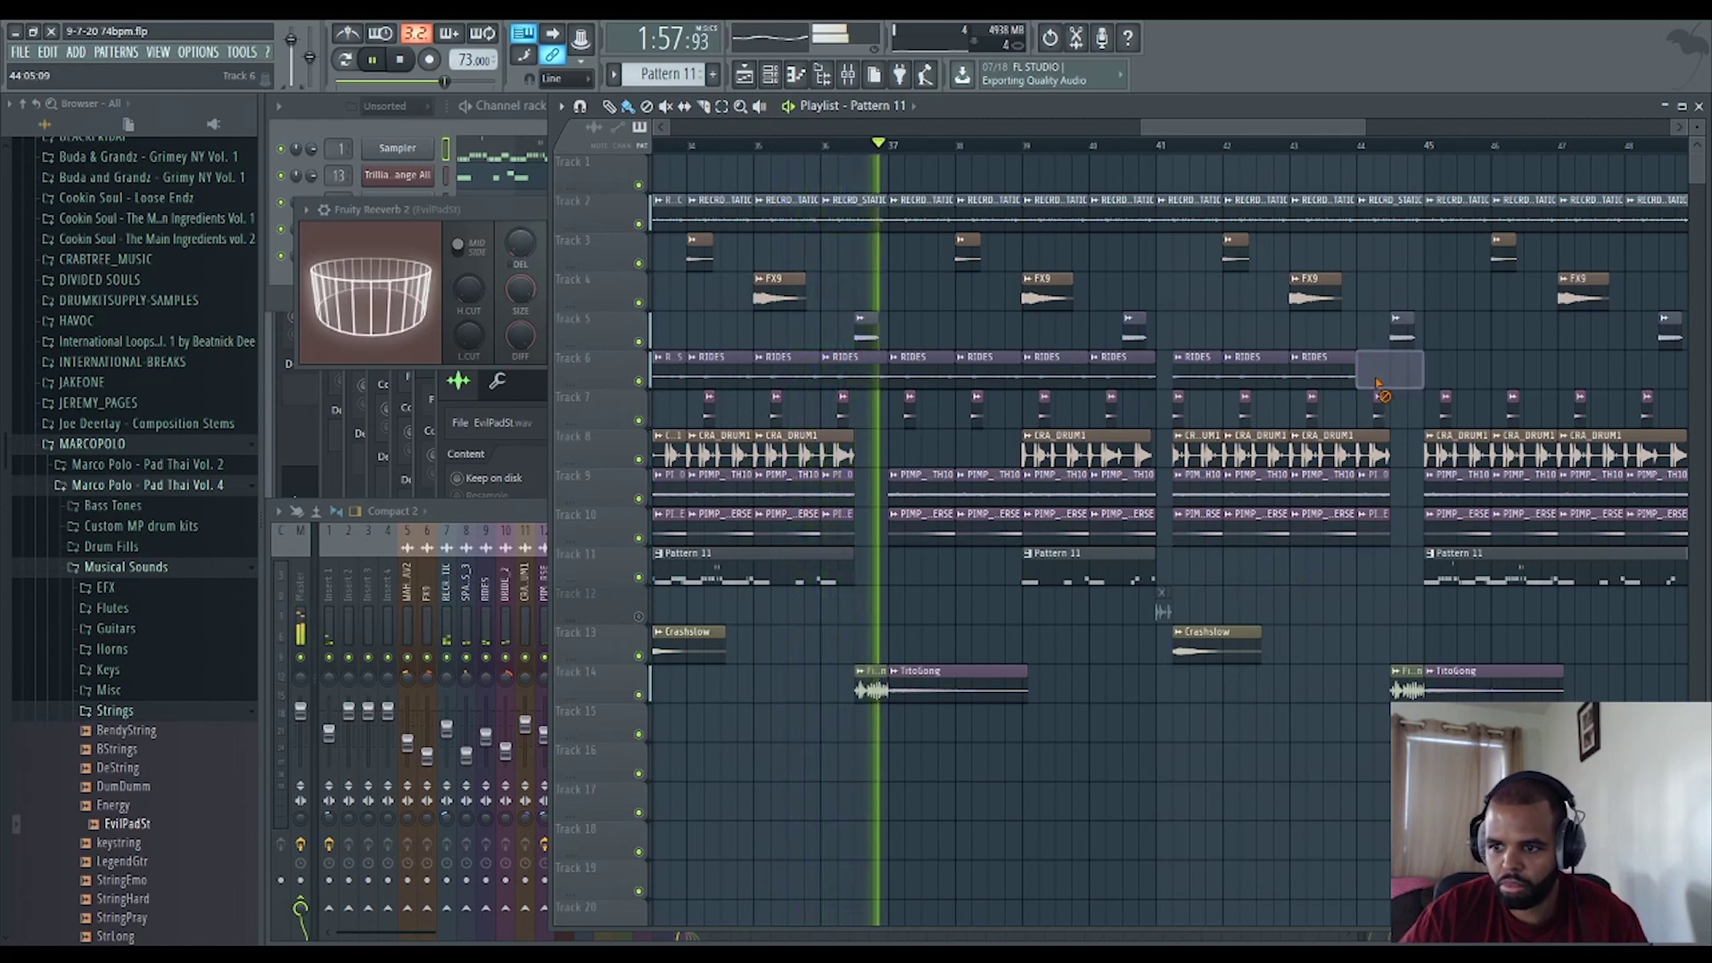
Delete the four RIDES clips in bars 41 to 44.
right_click(1387, 374)
right_click(1321, 374)
right_click(1244, 375)
right_click(1195, 373)
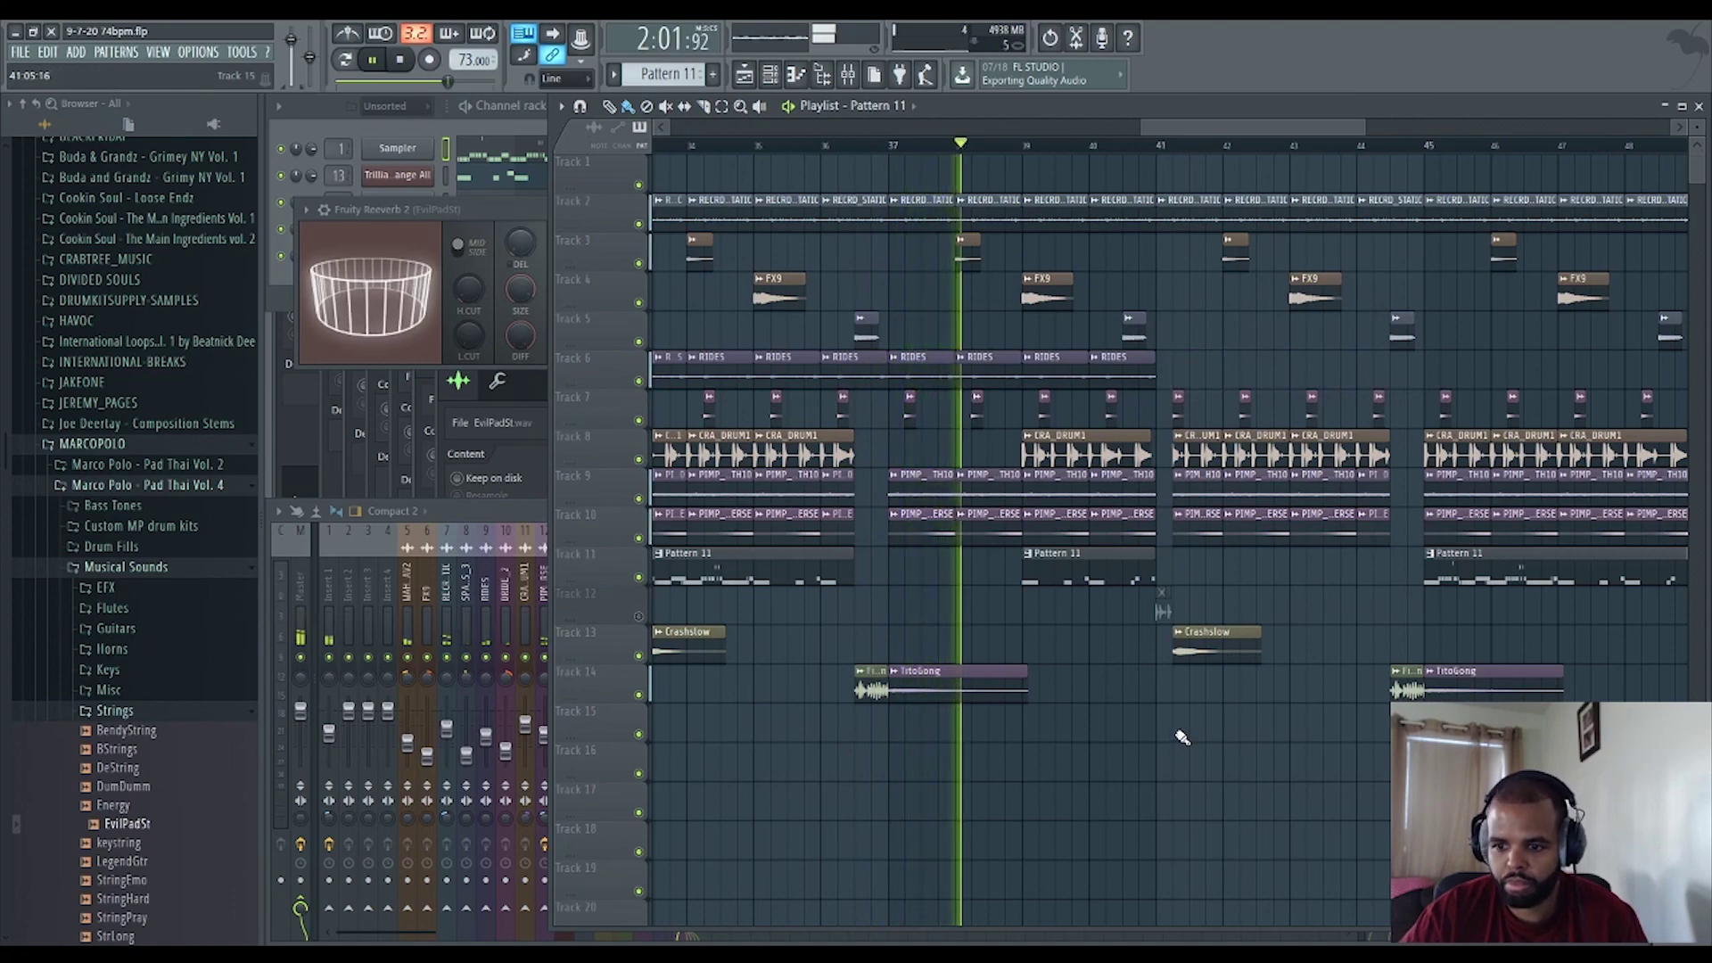
Move the track 12 fill clips' track up to the track 2 position in the playlist.
scroll(1181, 739, "down", 3)
scroll(1182, 739, "down", 2)
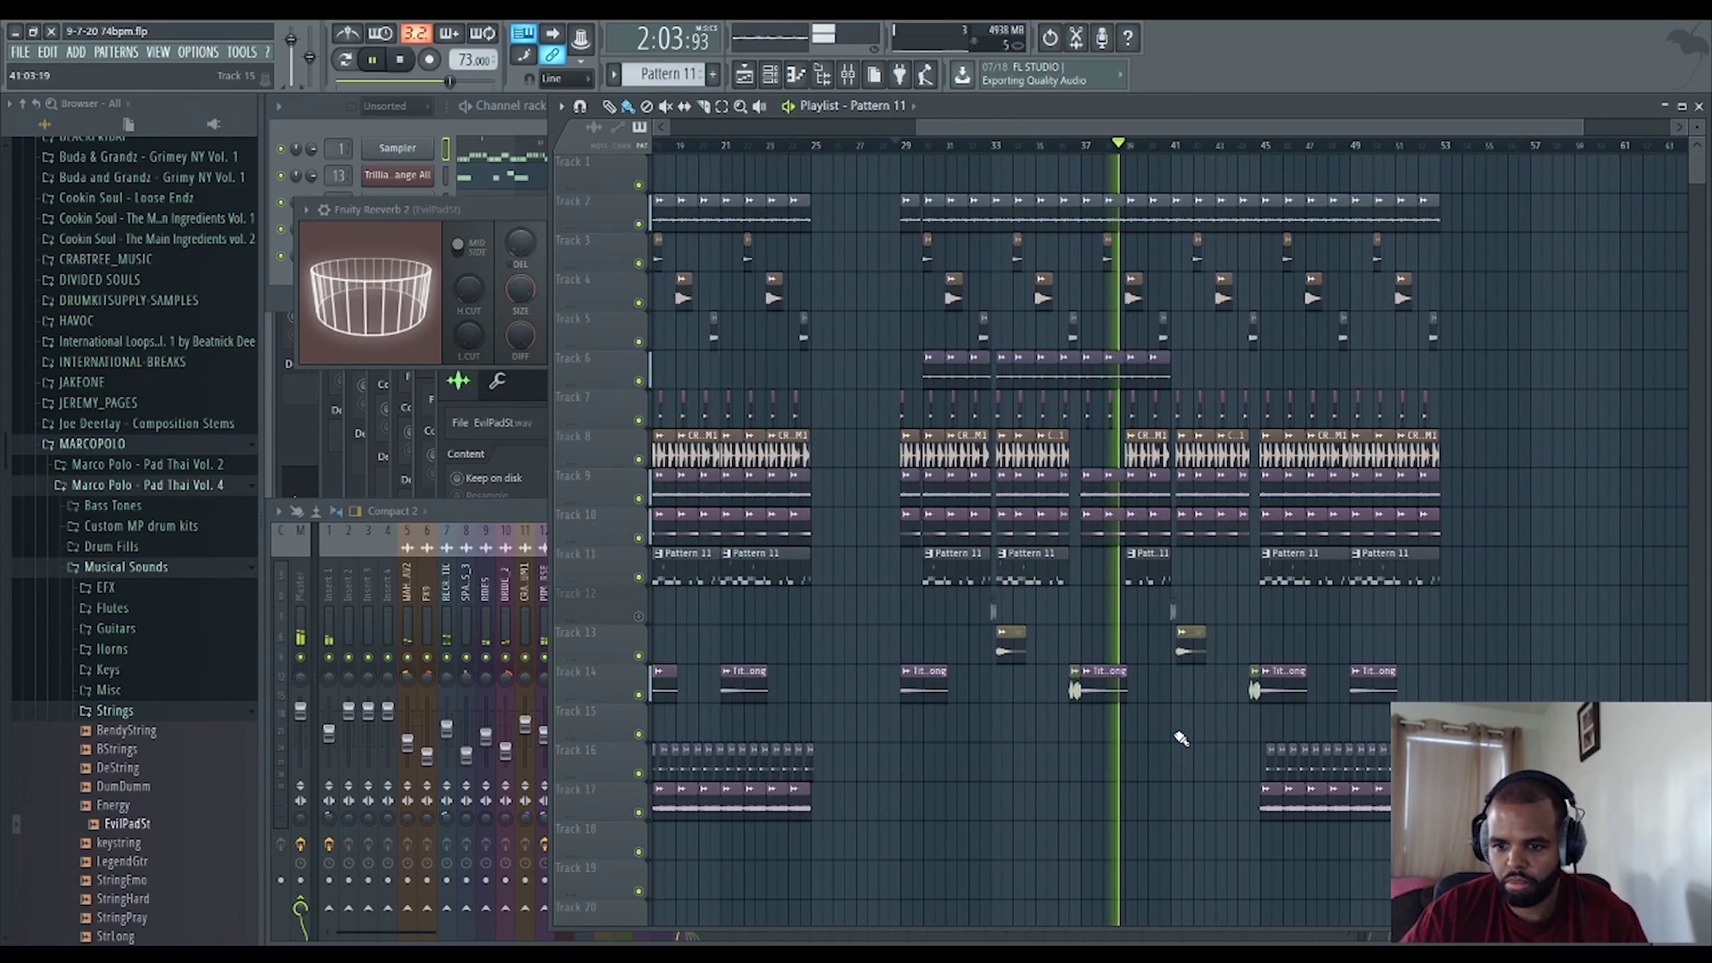
scroll(1182, 738, "down", 2)
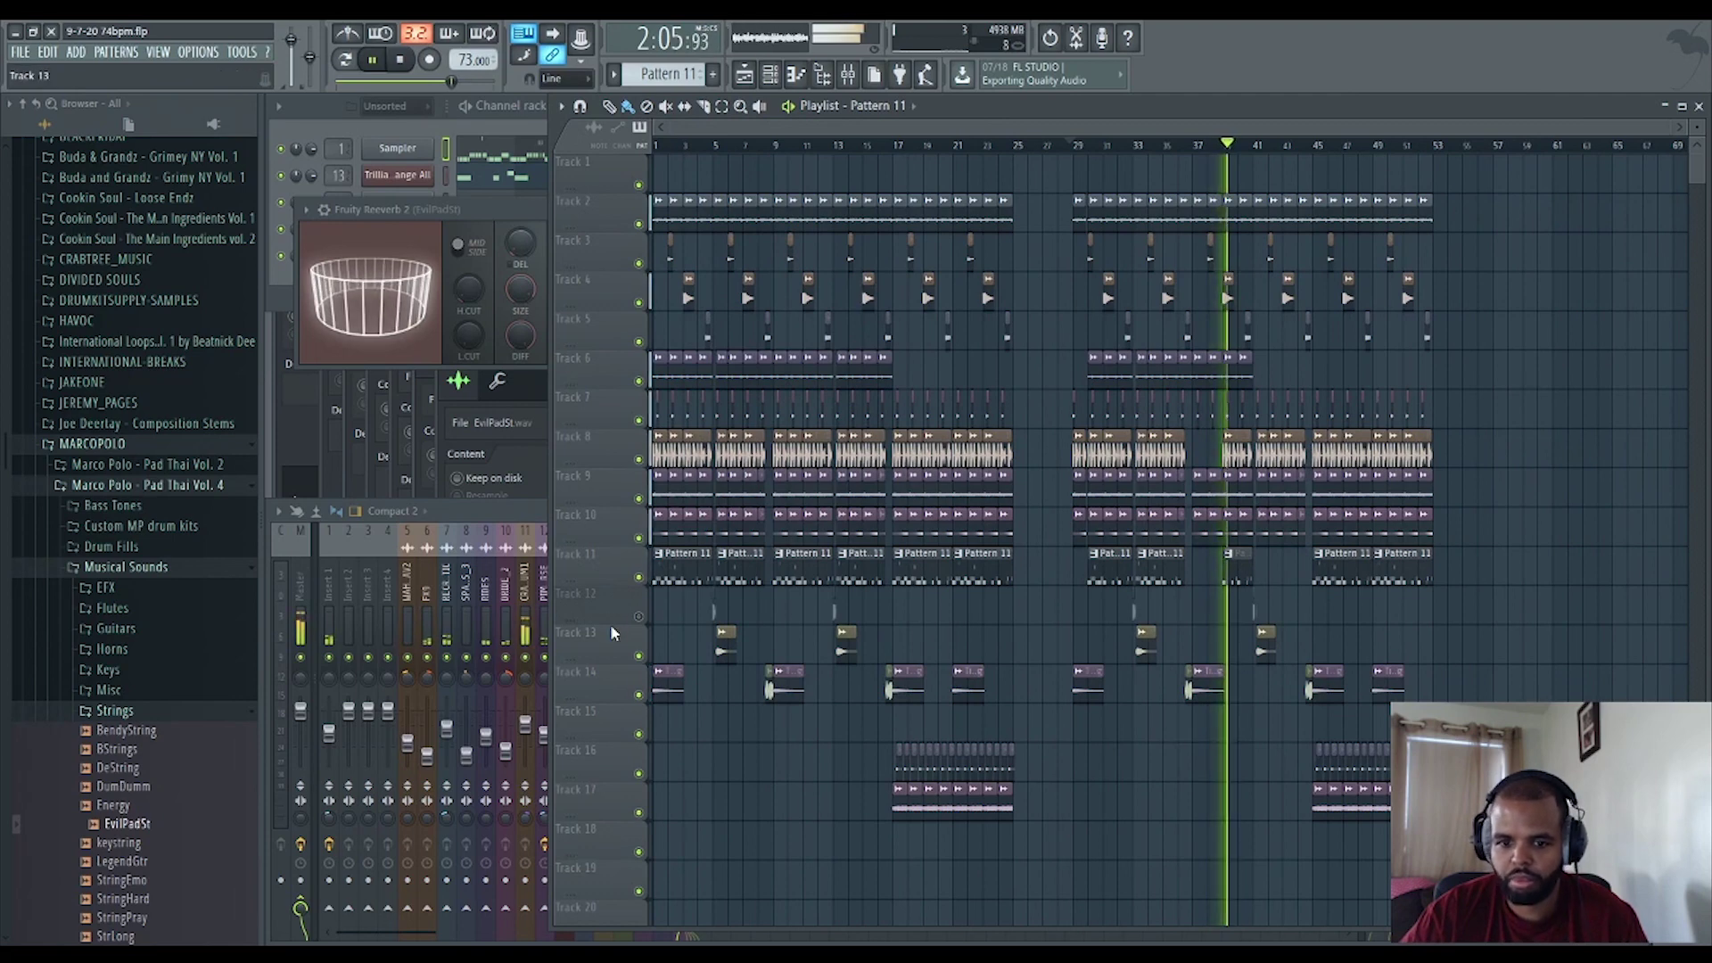
left_click_drag(611, 615, 612, 169)
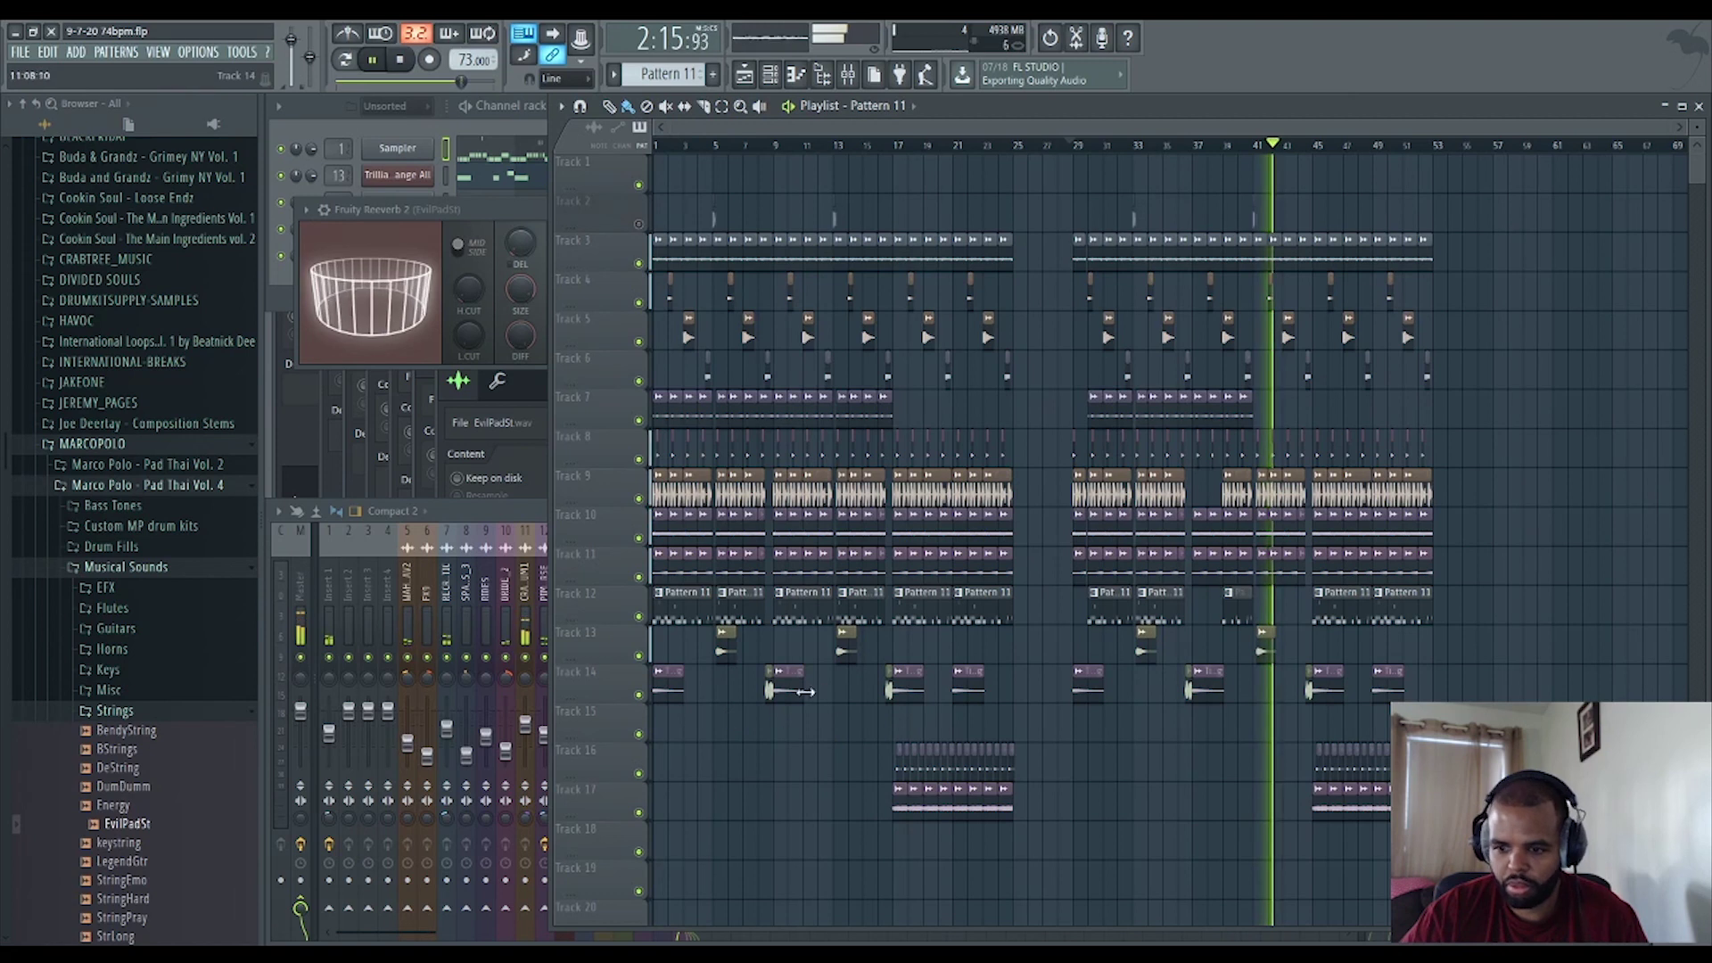
Move every TitoGong clip from track 14 to track 15, keeping each at its original bar.
left_click_drag(670, 692, 671, 730)
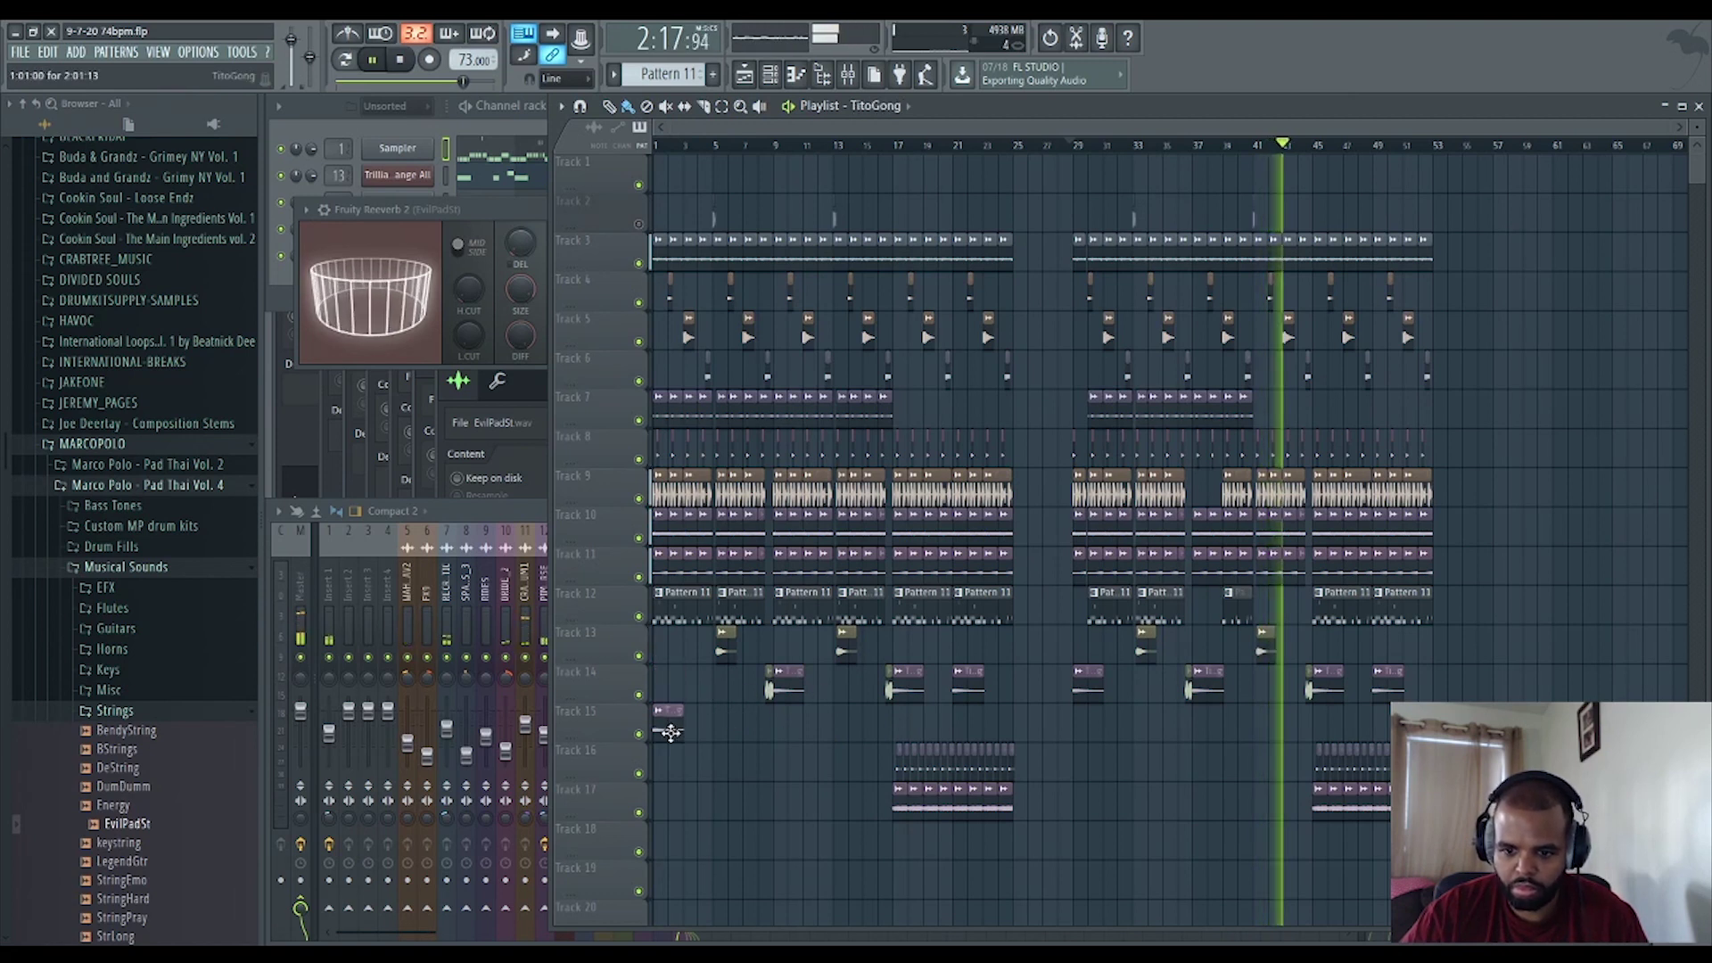
left_click_drag(789, 701, 790, 740)
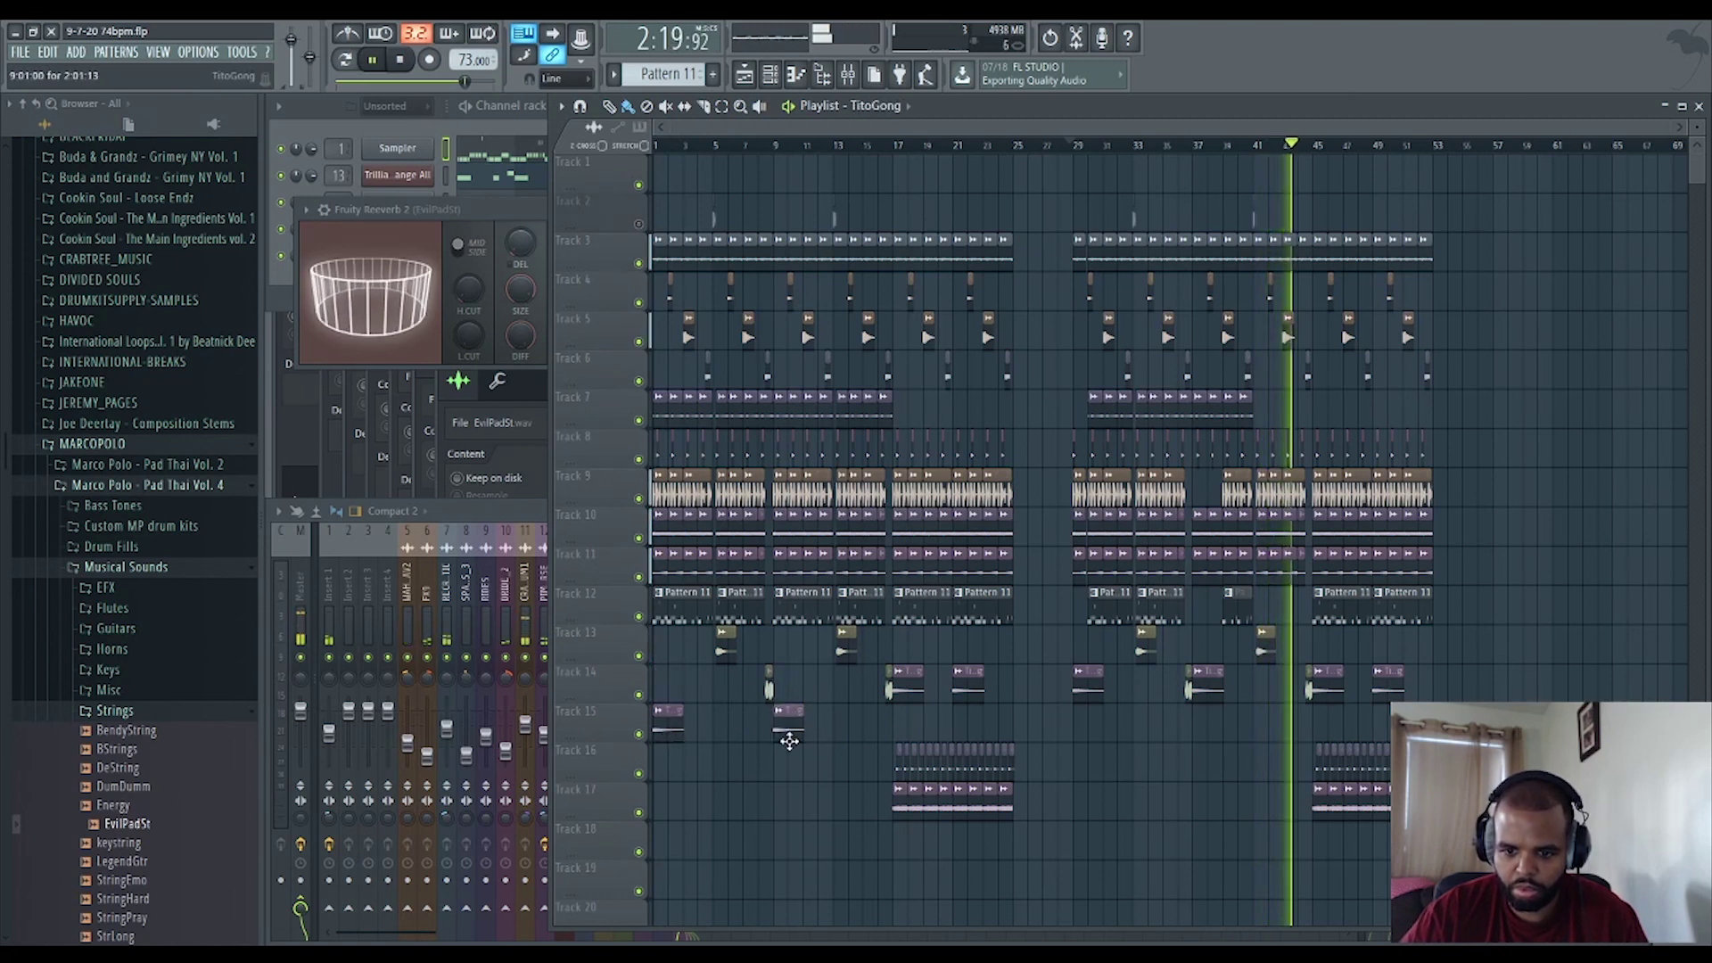
left_click_drag(907, 696, 968, 738)
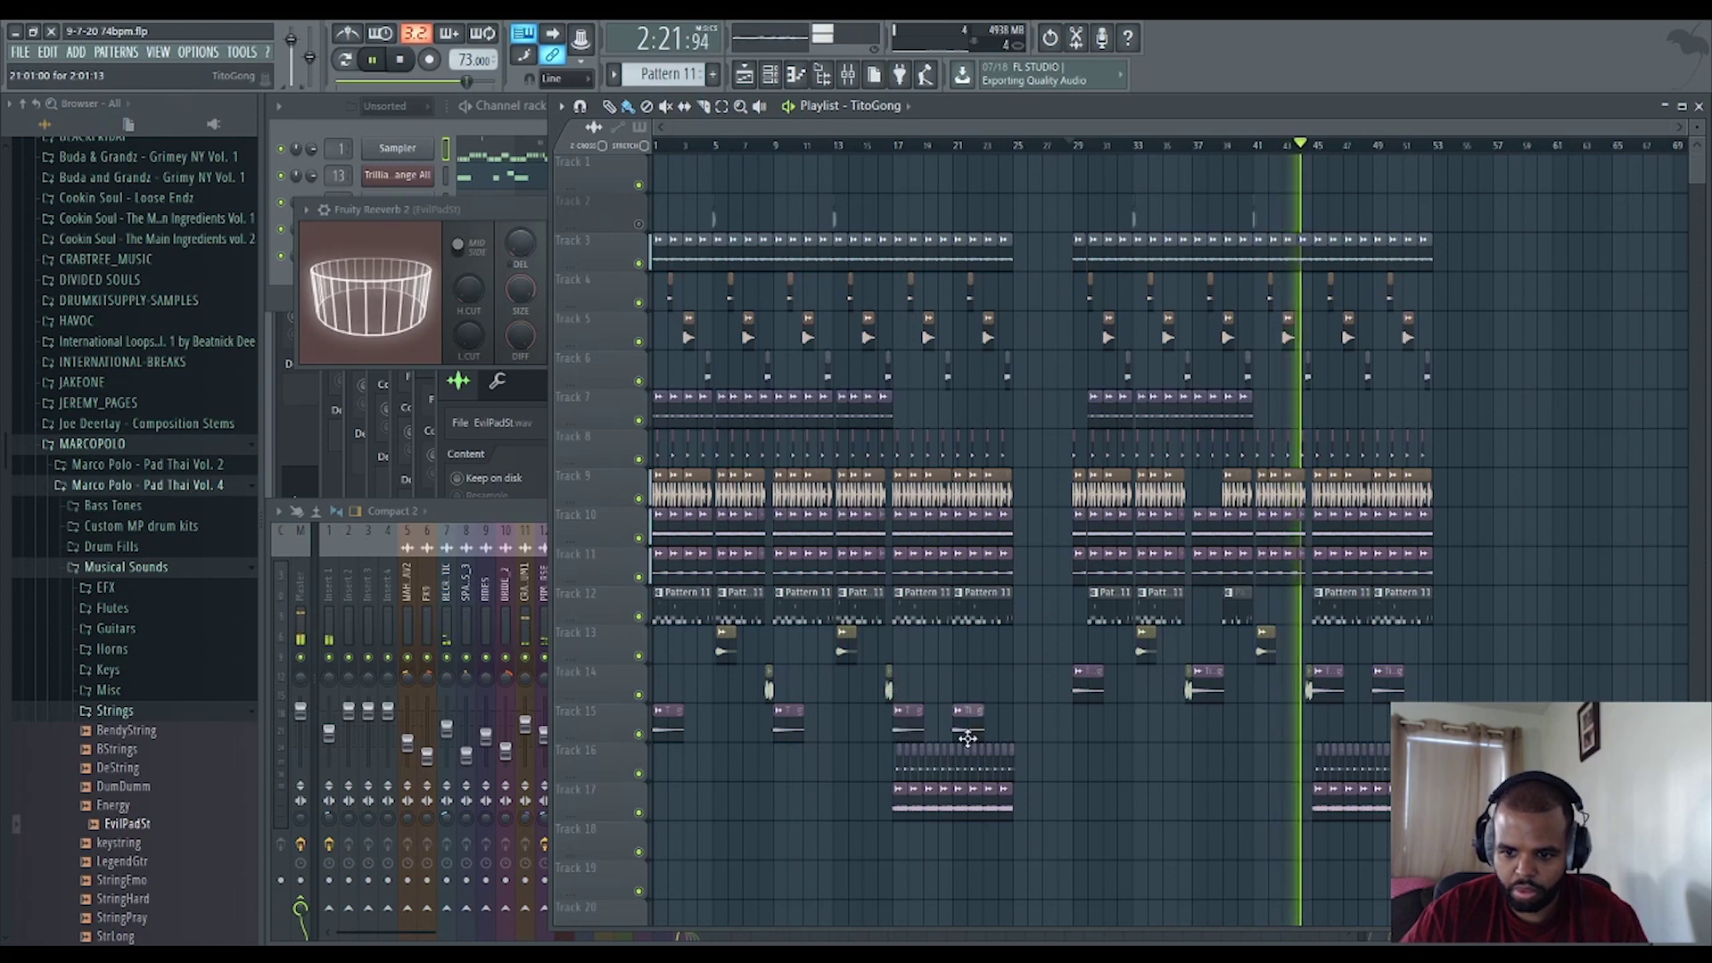
left_click_drag(1096, 695, 1094, 730)
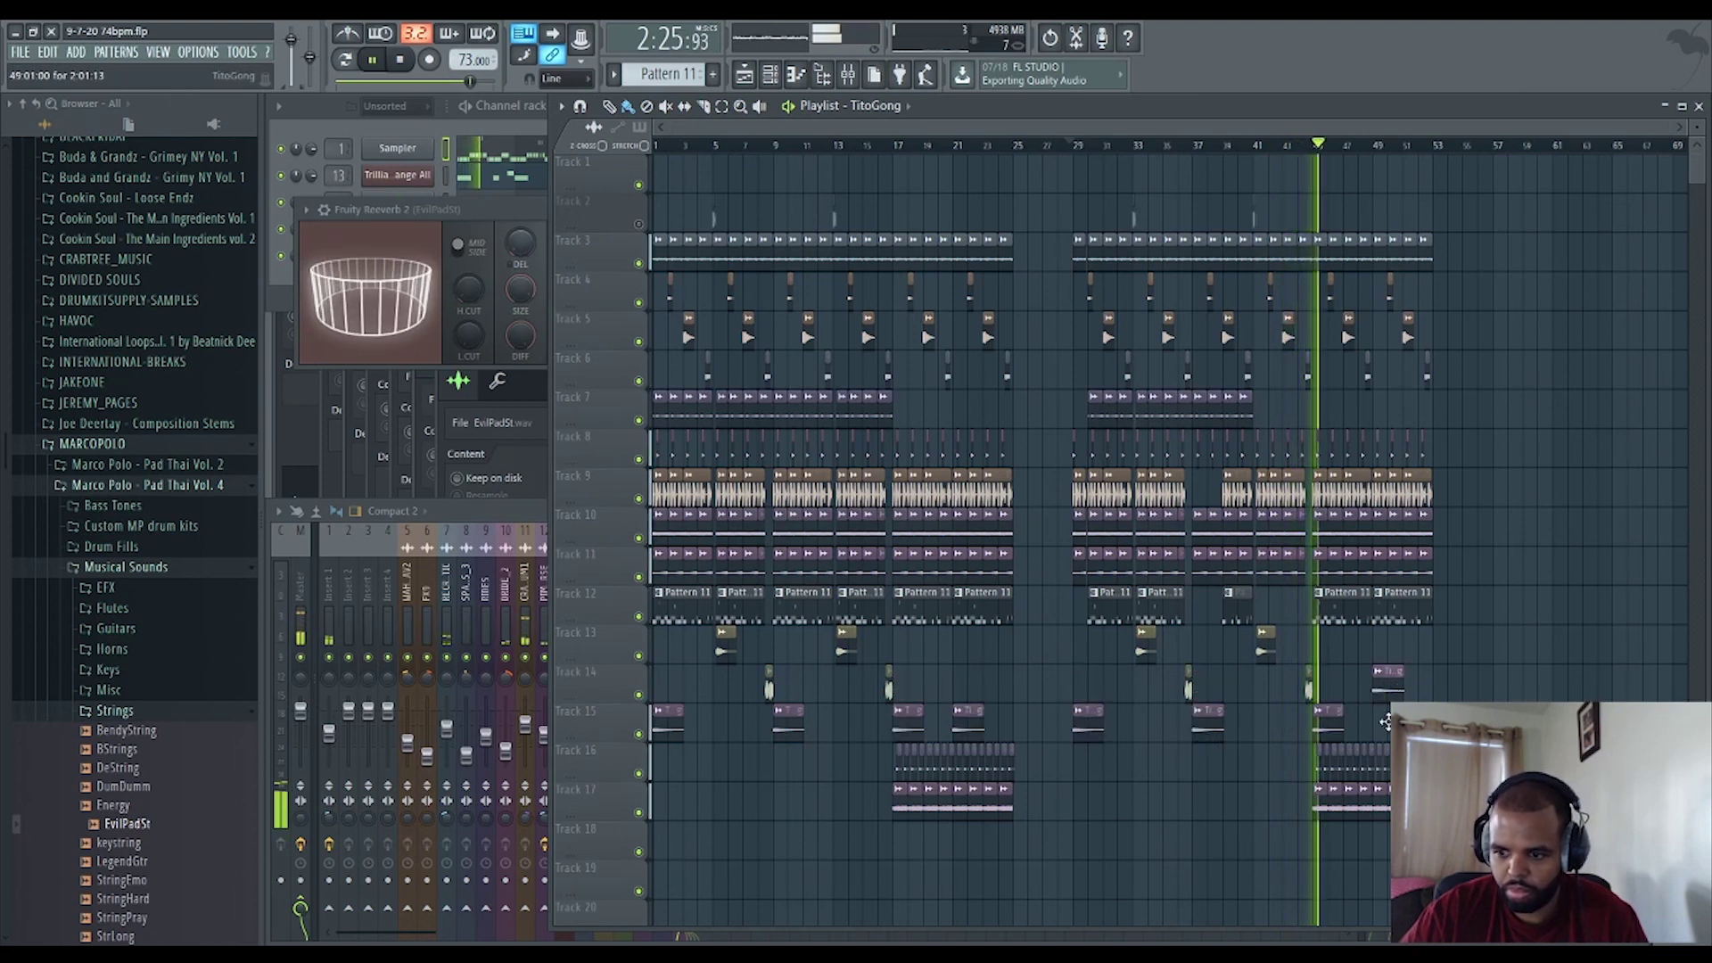
left_click_drag(1388, 687, 1385, 727)
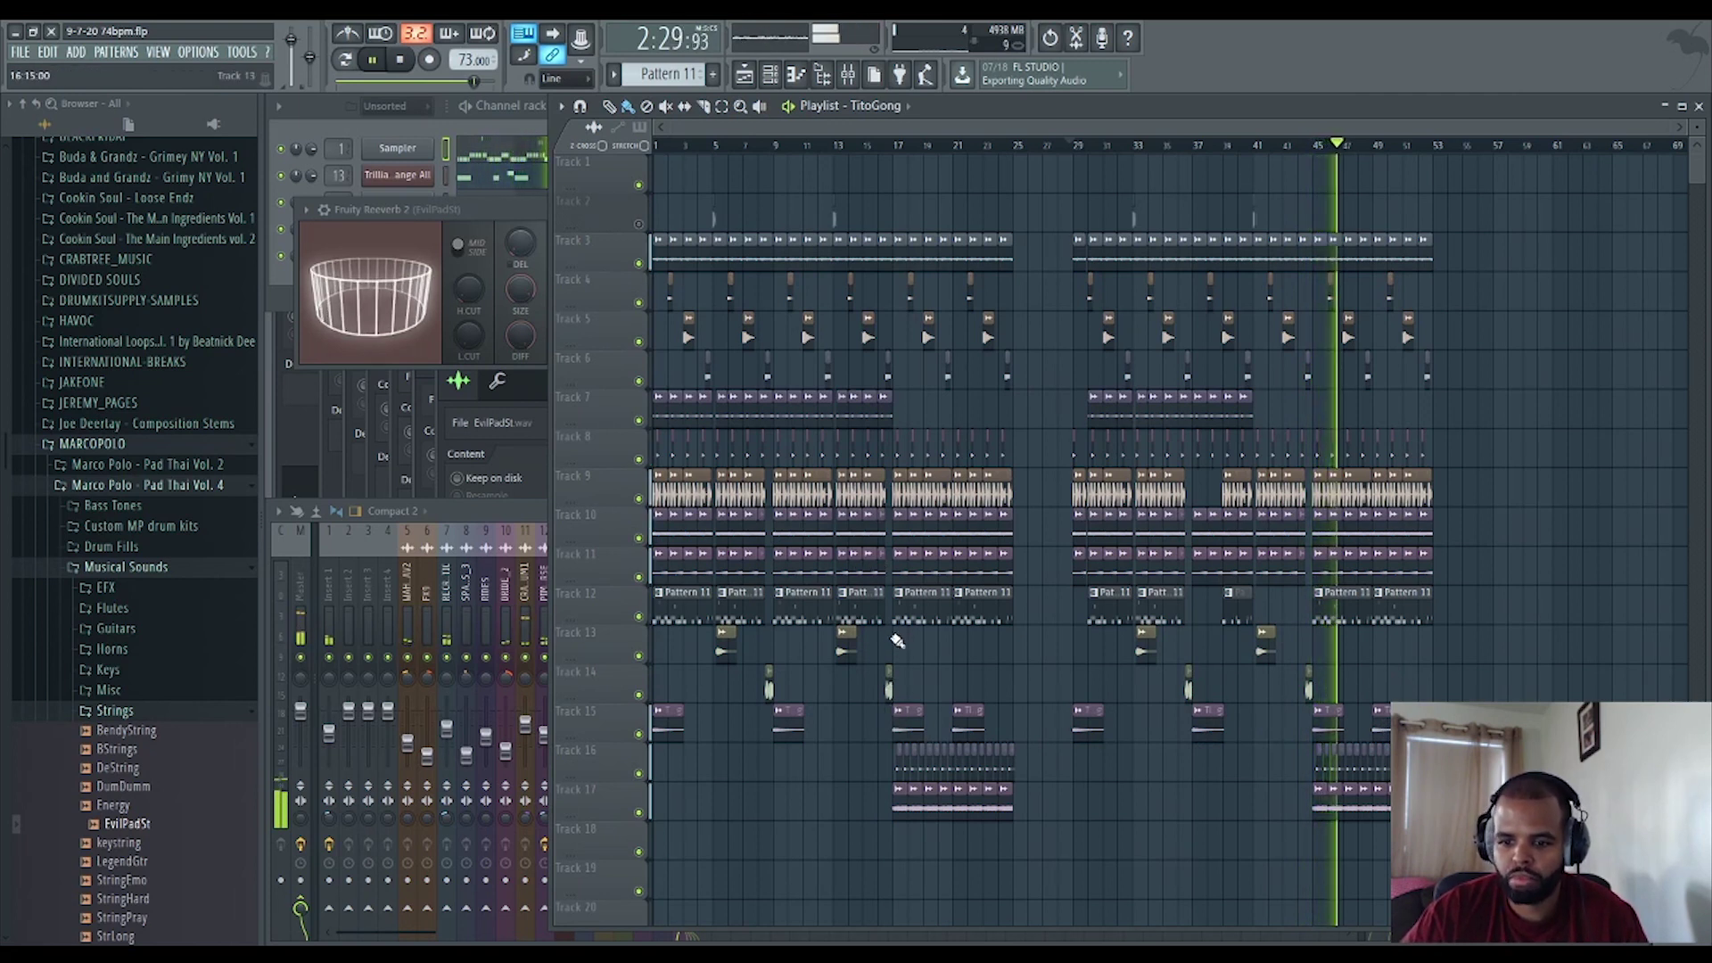
Delete the clips on tracks 4 to 13 in bars 1 to 16.
left_click_drag(895, 654, 575, 286)
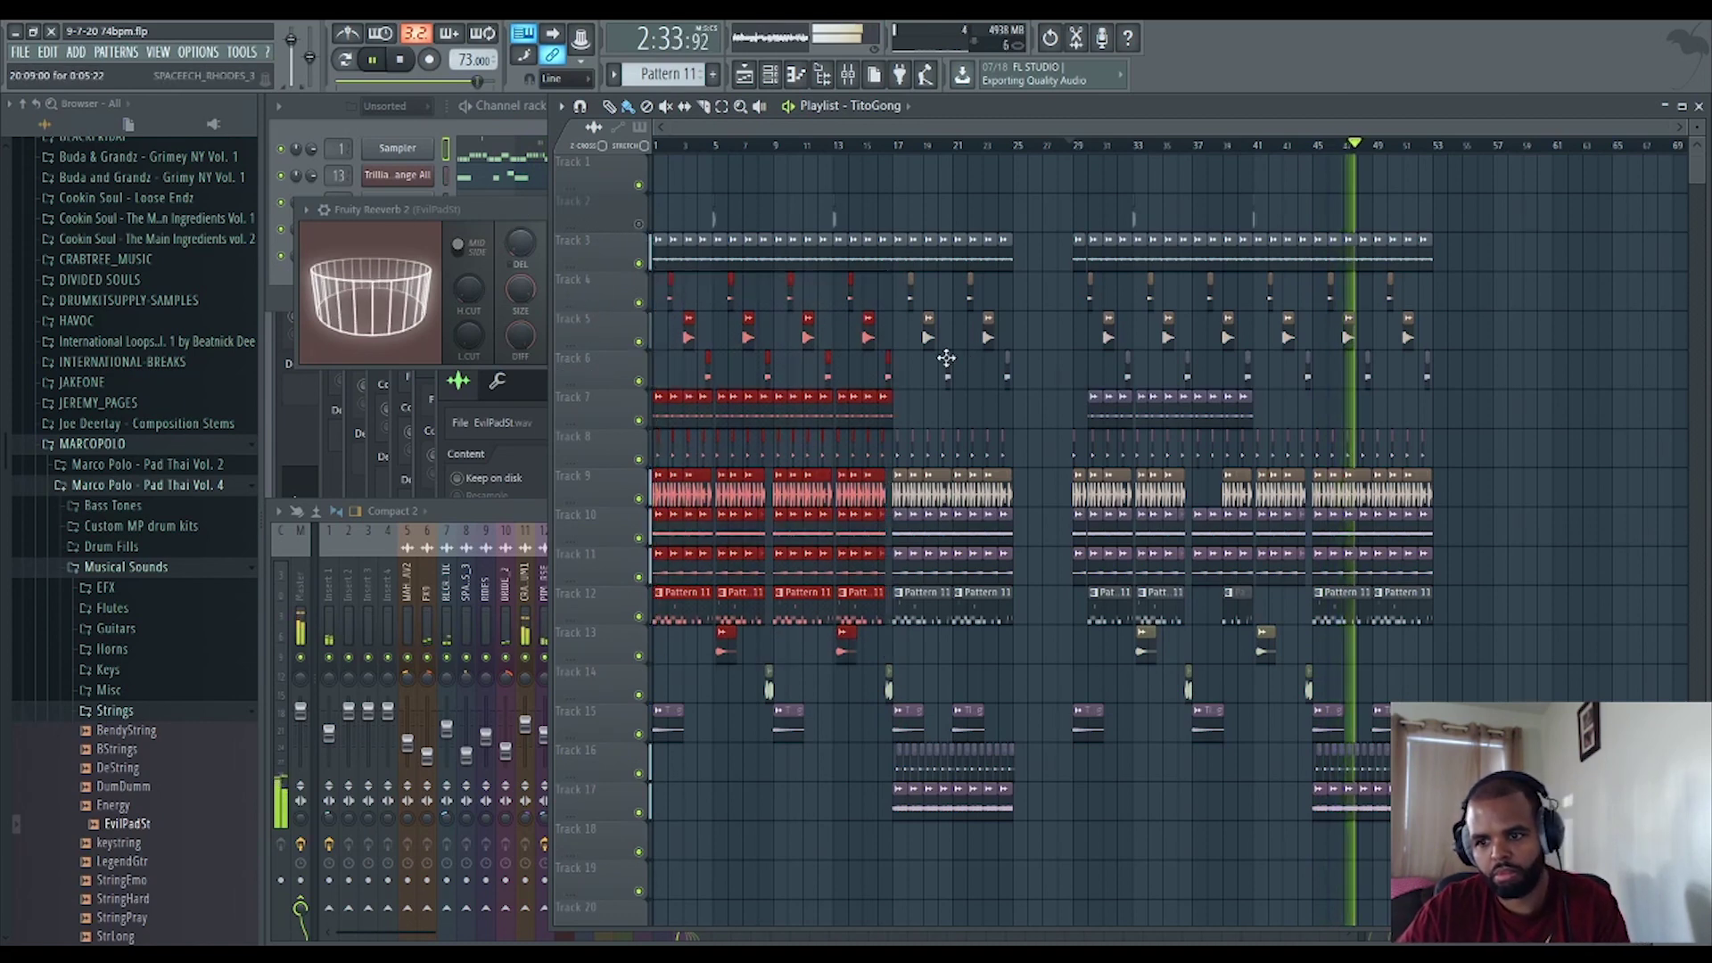
key("Delete")
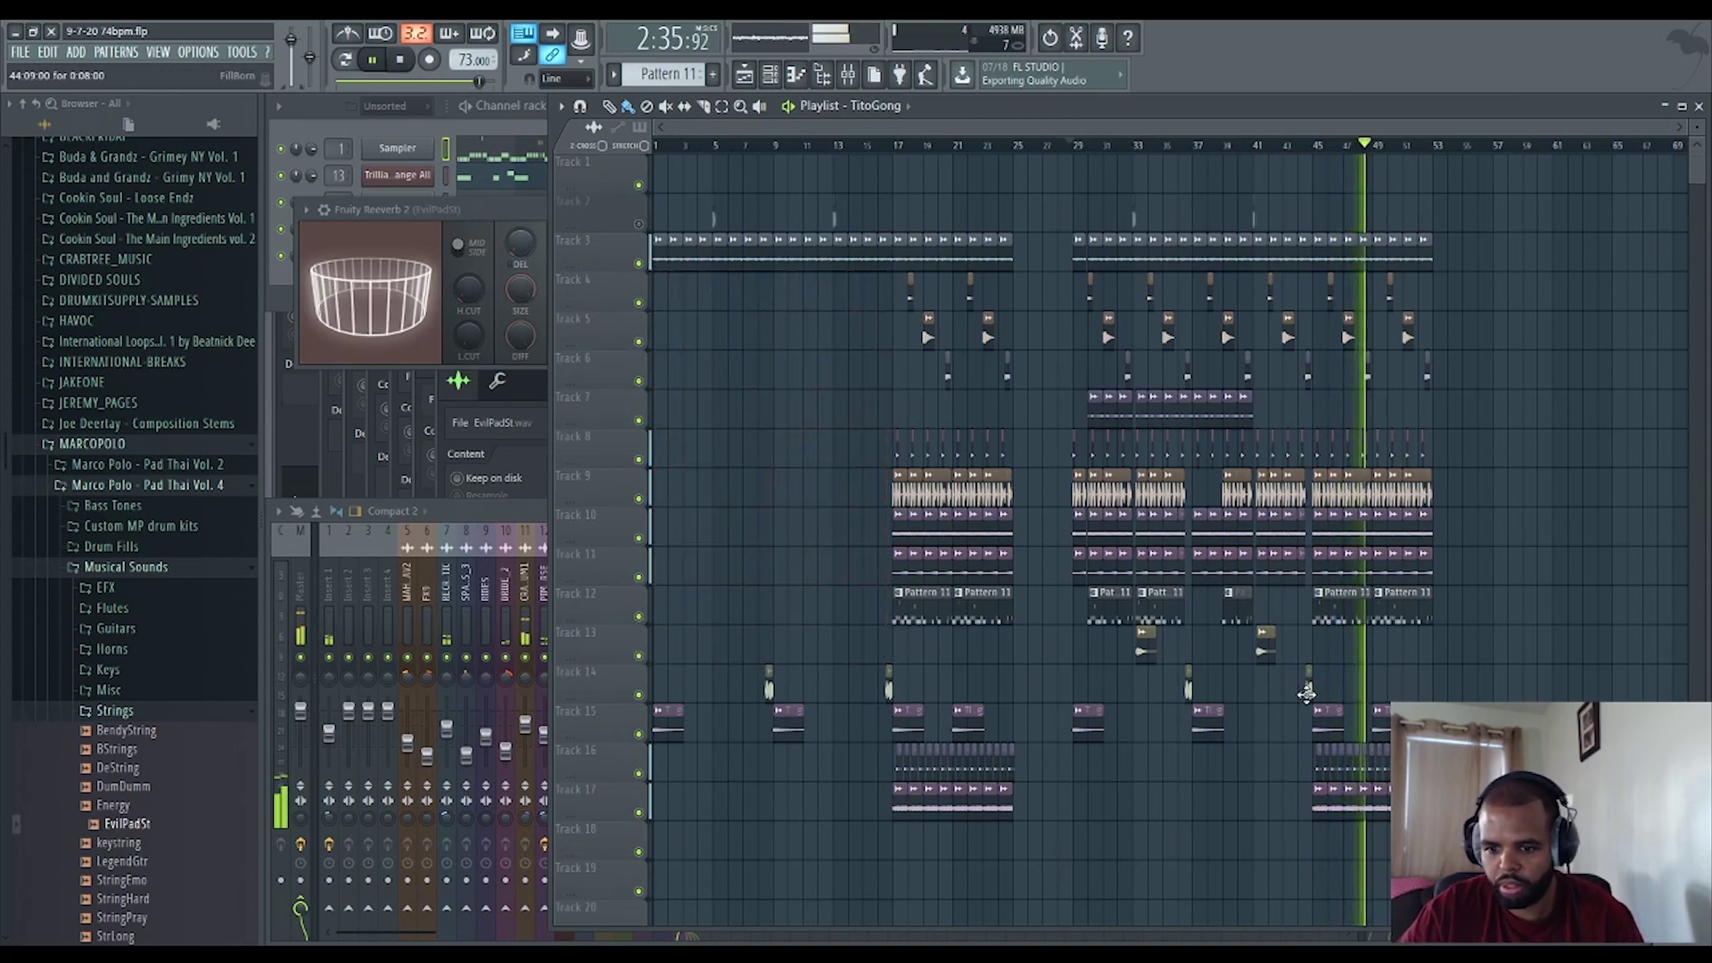
Copy the clips on tracks 4 to 13 from bars 29 to 44 into bars 1 to 16.
left_click_drag(1307, 662, 1084, 270)
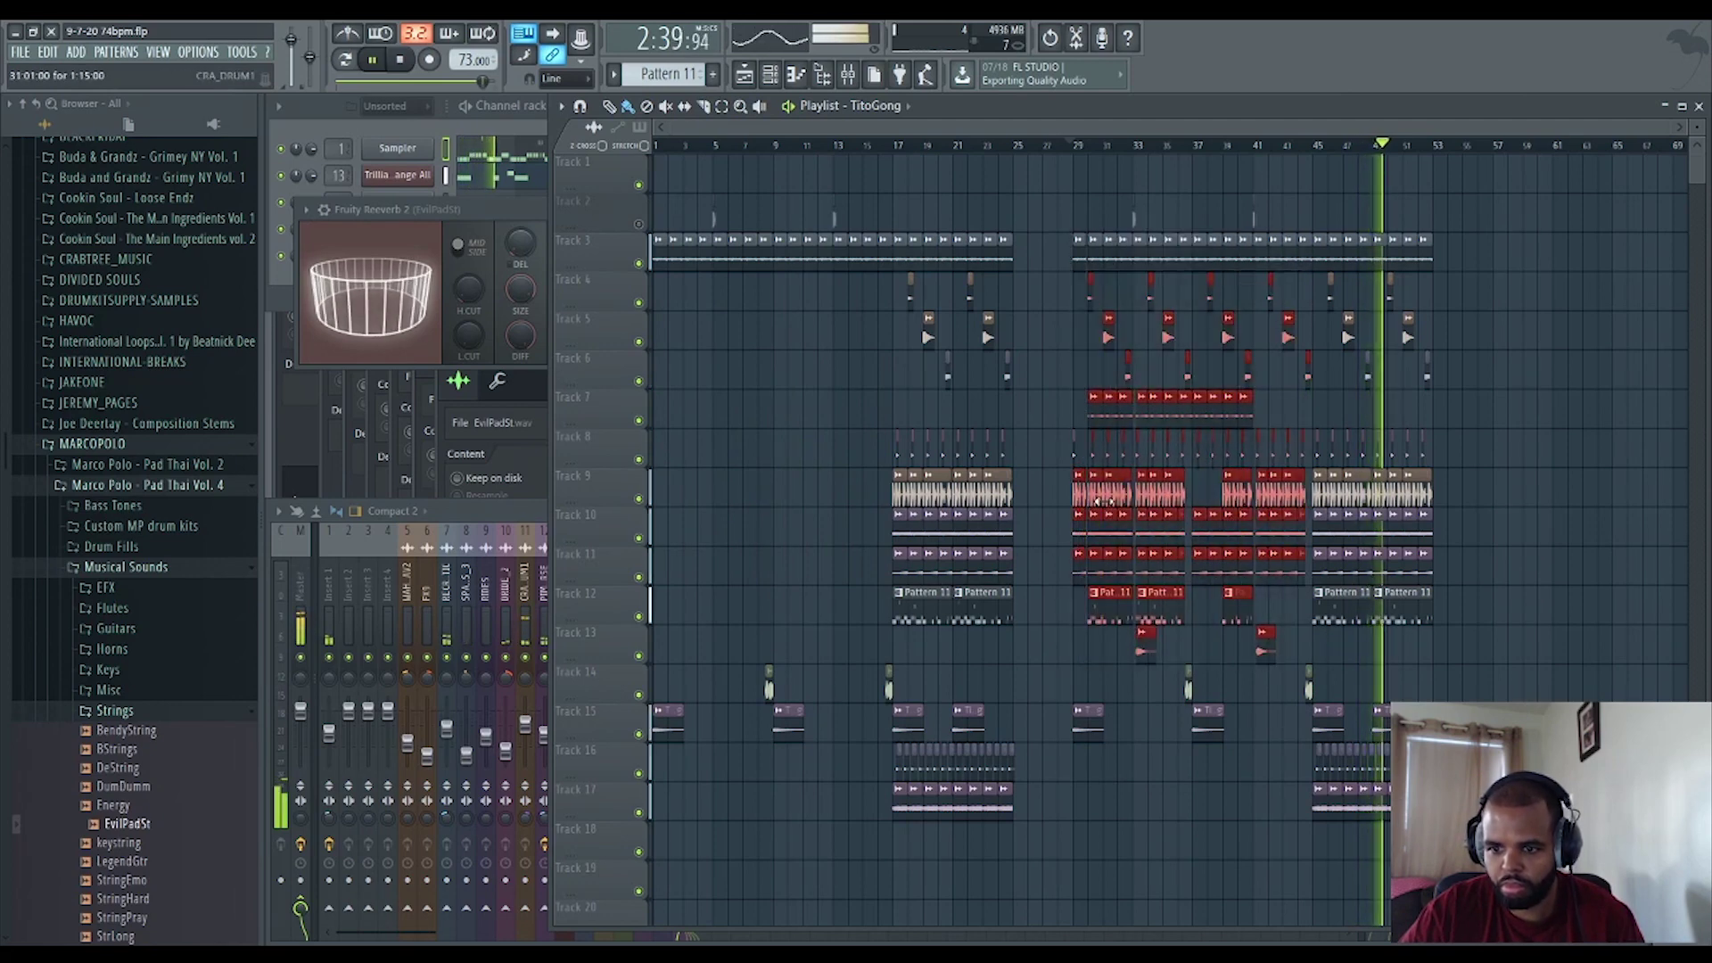
left_click_drag(1095, 498, 562, 470)
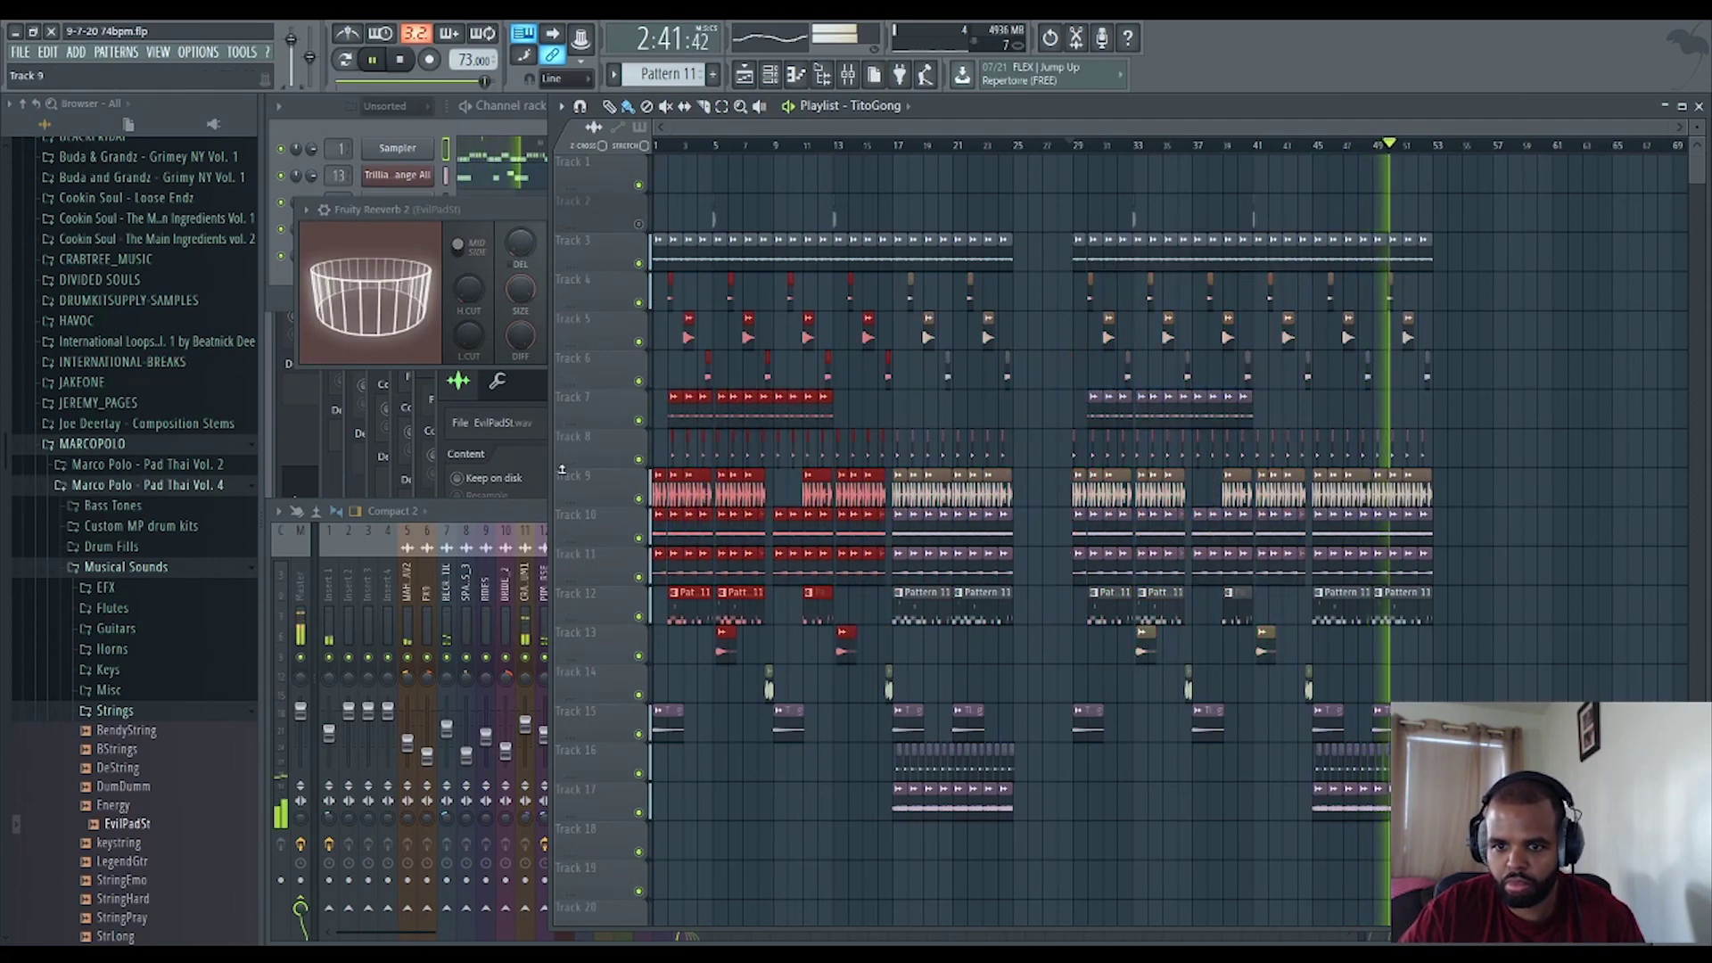
left_click(1519, 546)
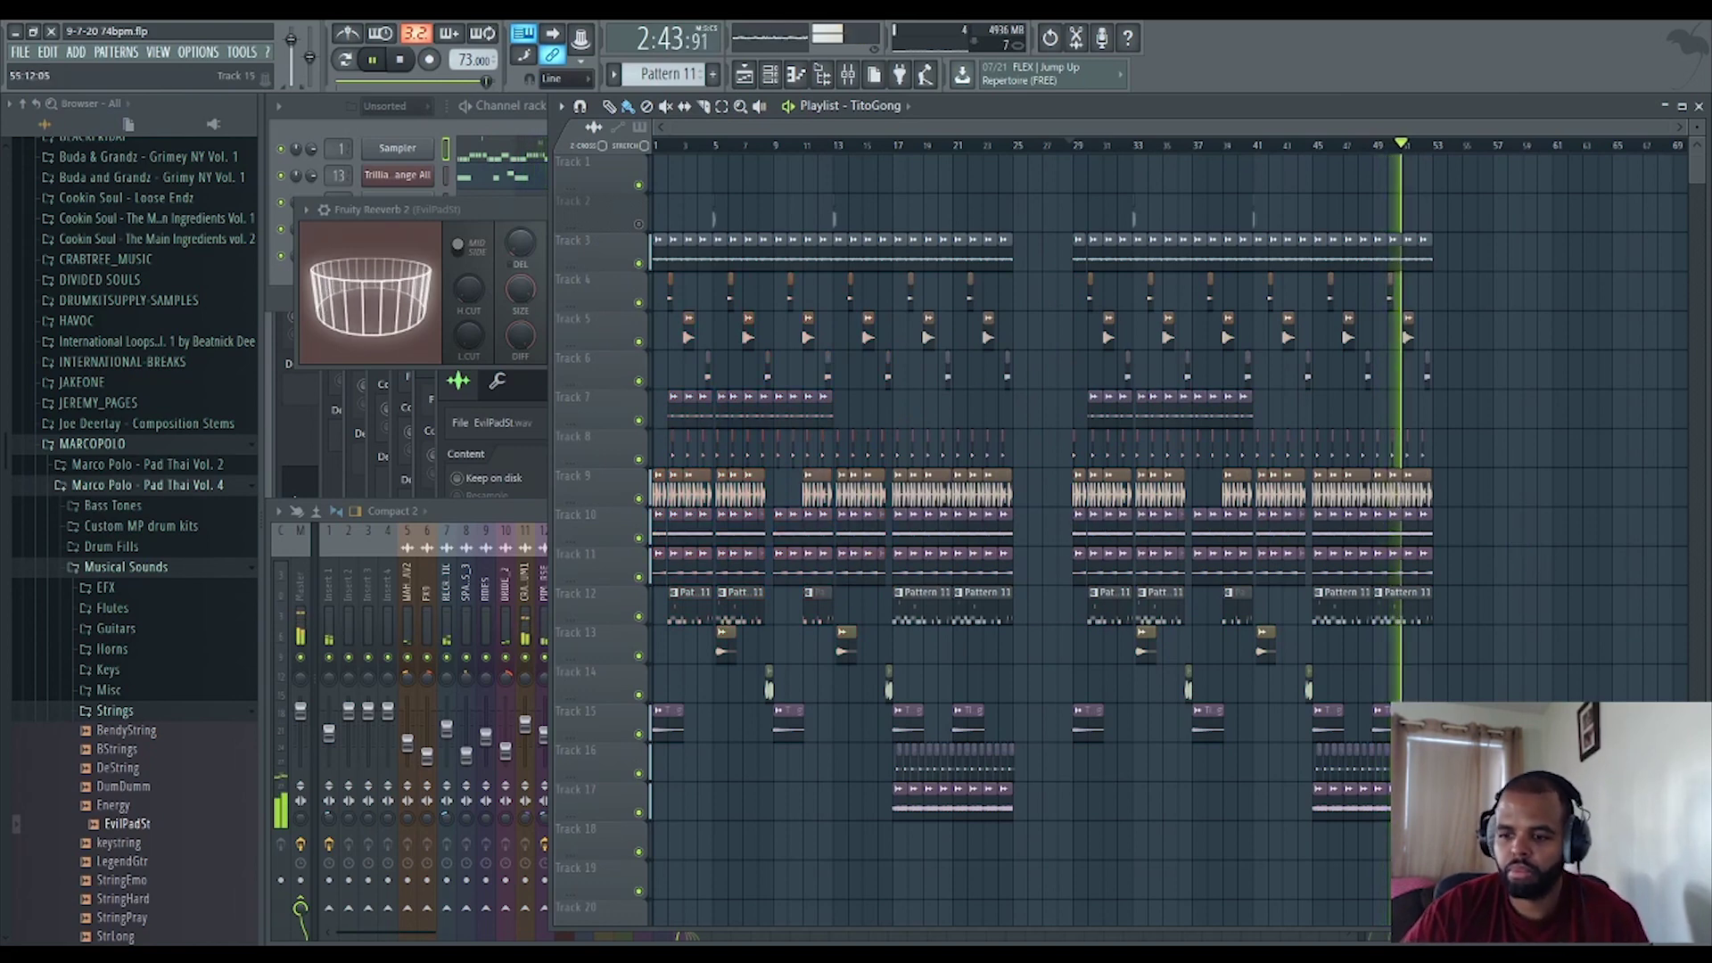
Duplicate the whole bars 29 to 52 section, fills included, so that the copy starts at bar 57.
left_click_drag(1519, 848, 1182, 379)
left_click_drag(1130, 257, 1135, 290)
left_click_drag(1501, 861, 1070, 152)
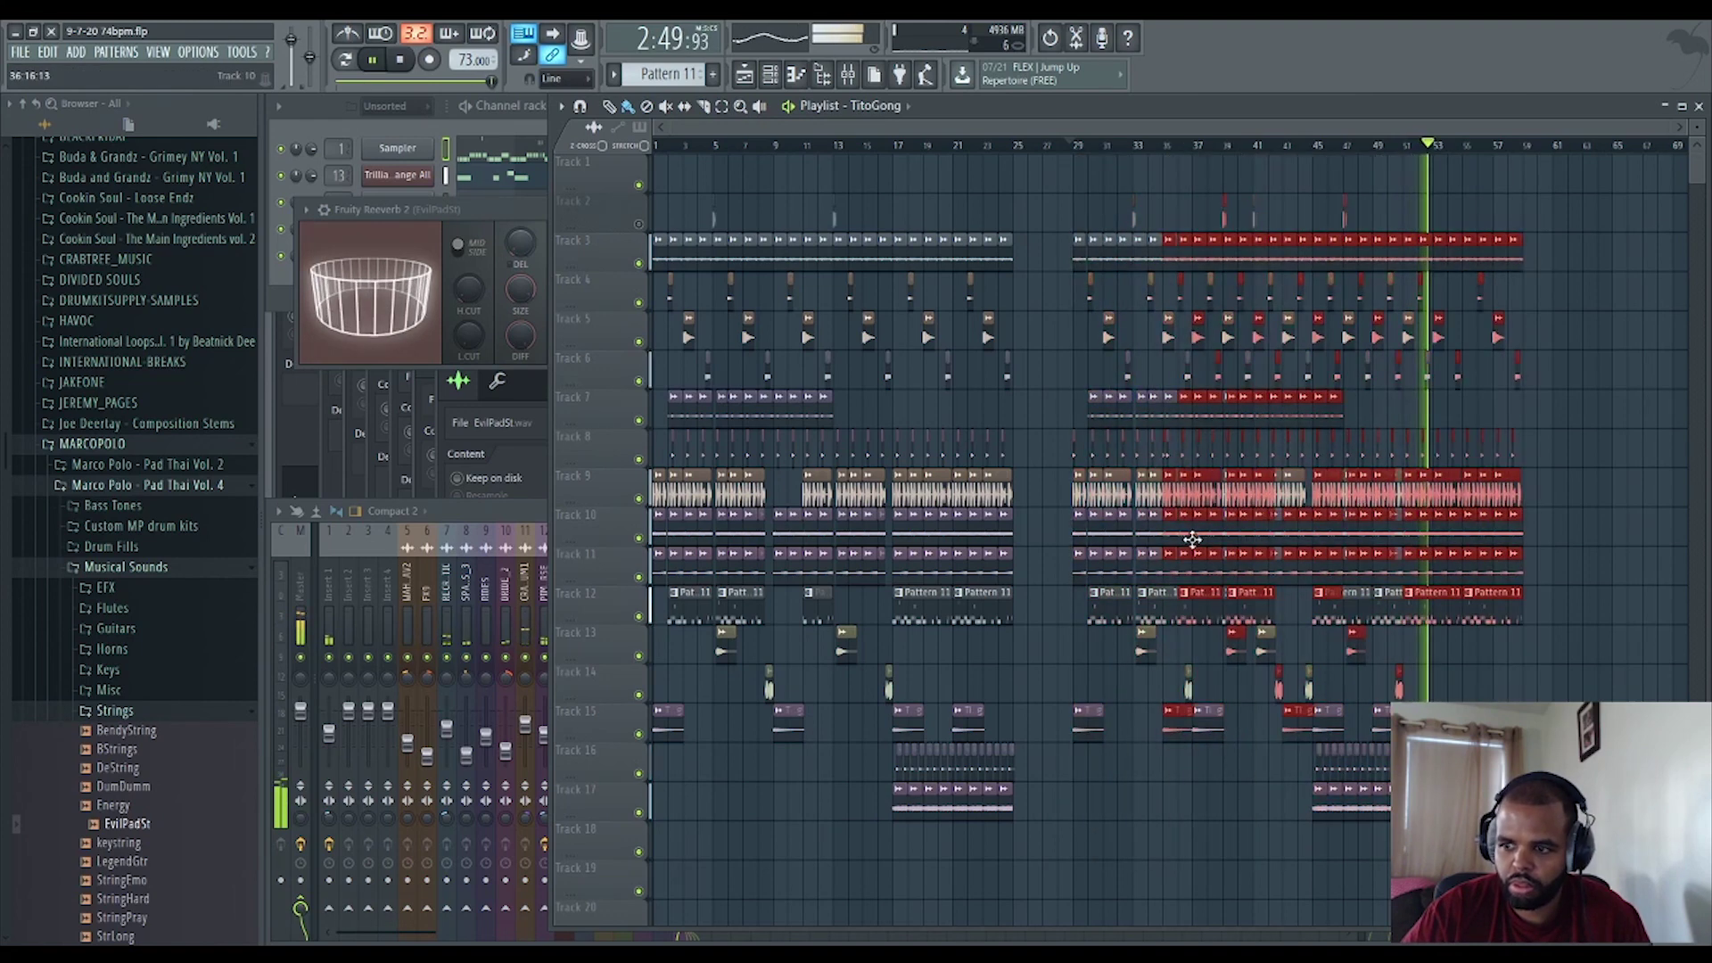
key("ctrl+b")
Move the track 3 to 17 clips of the second section earlier to bar 25, leaving a short gap after the first section.
key("space")
left_click_drag(1454, 818, 937, 263)
scroll(1121, 287, "up", 3)
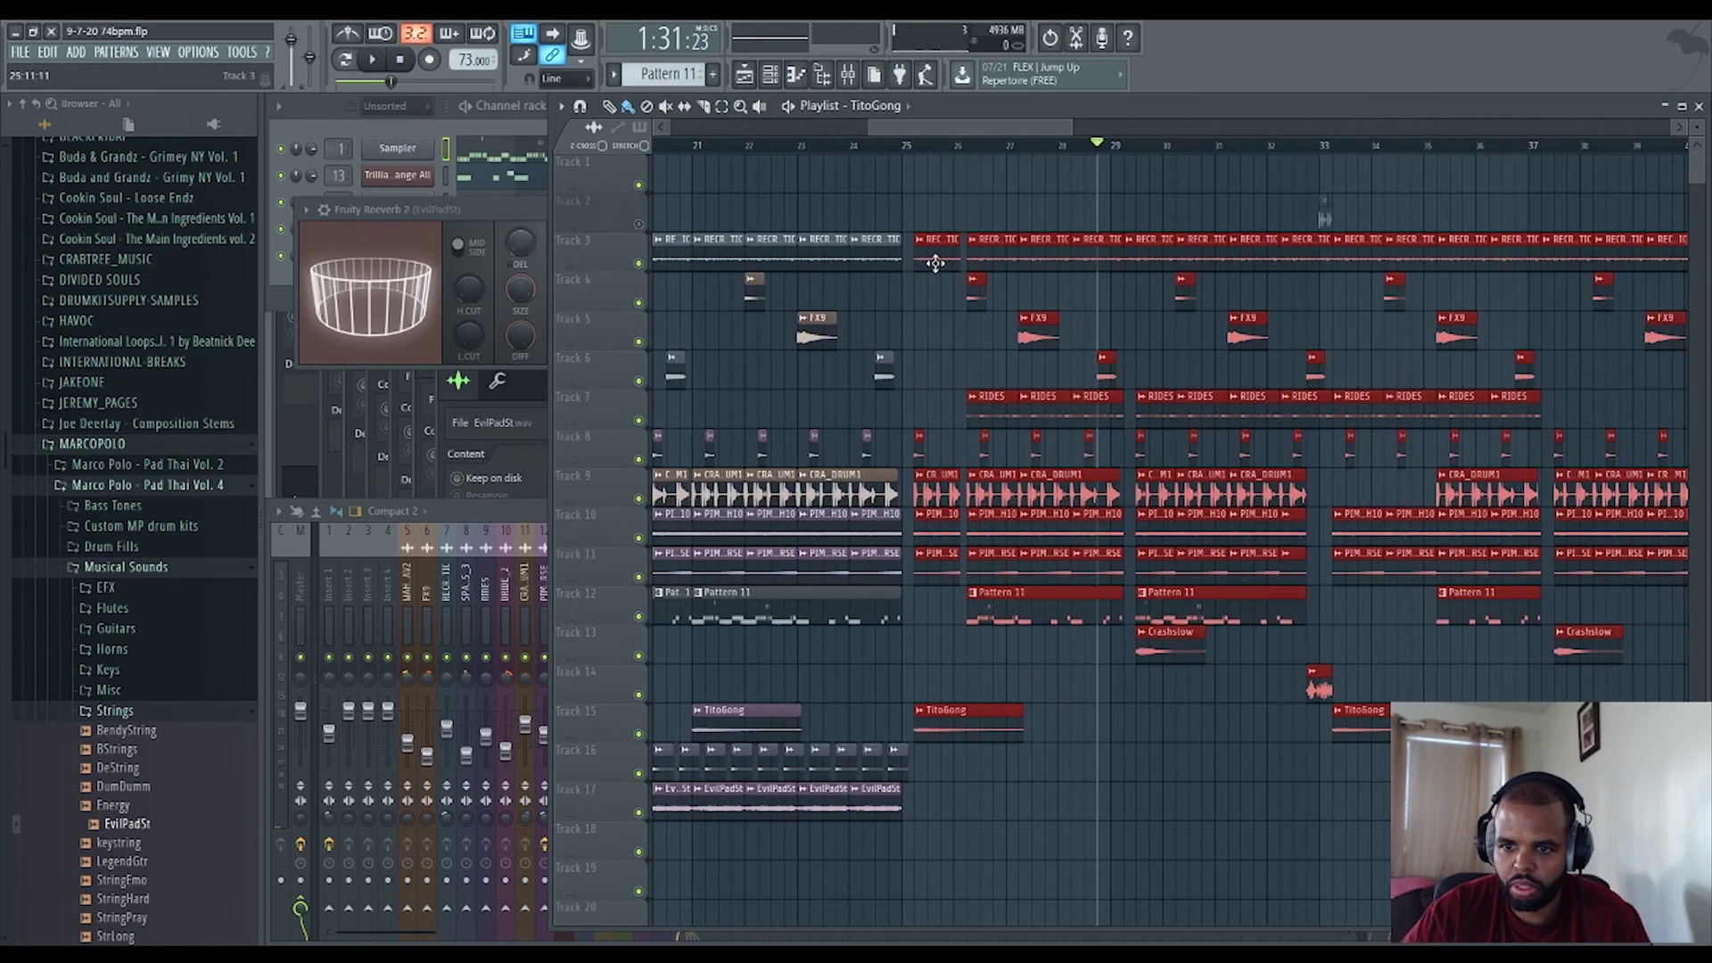
key("space")
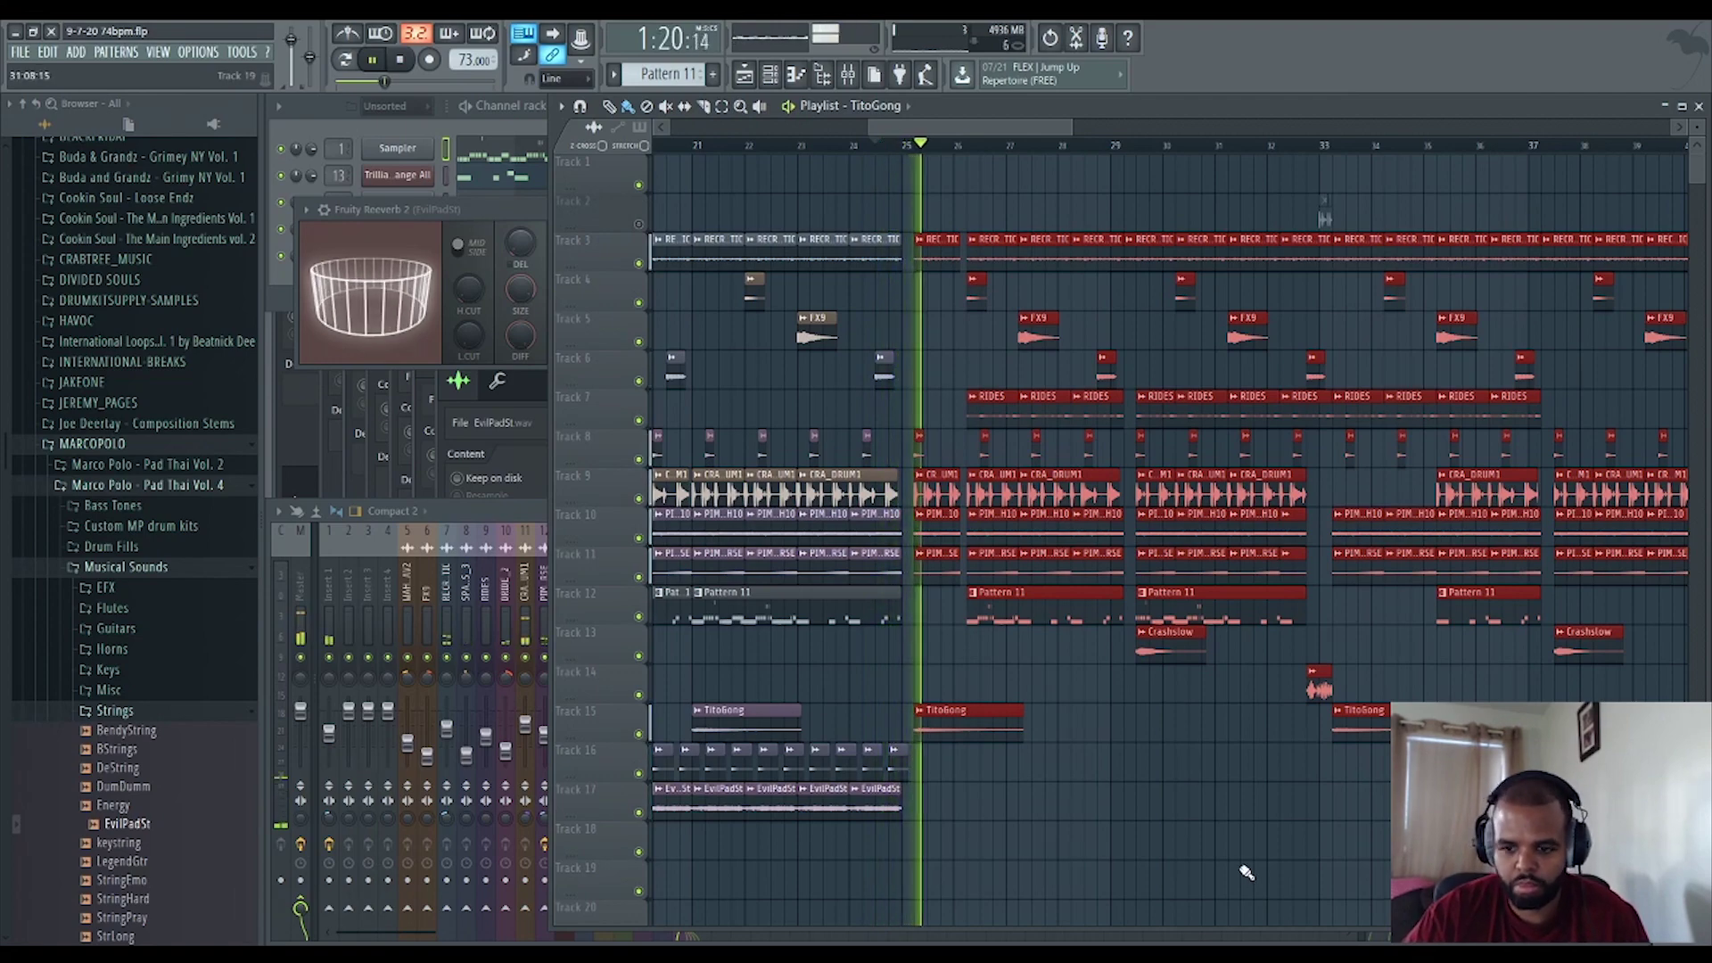
Move the third section's clips back to bar 49, leaving a short gap after the second section, and clear the selection.
scroll(1185, 872, "down", 4)
scroll(1516, 803, "down", 2)
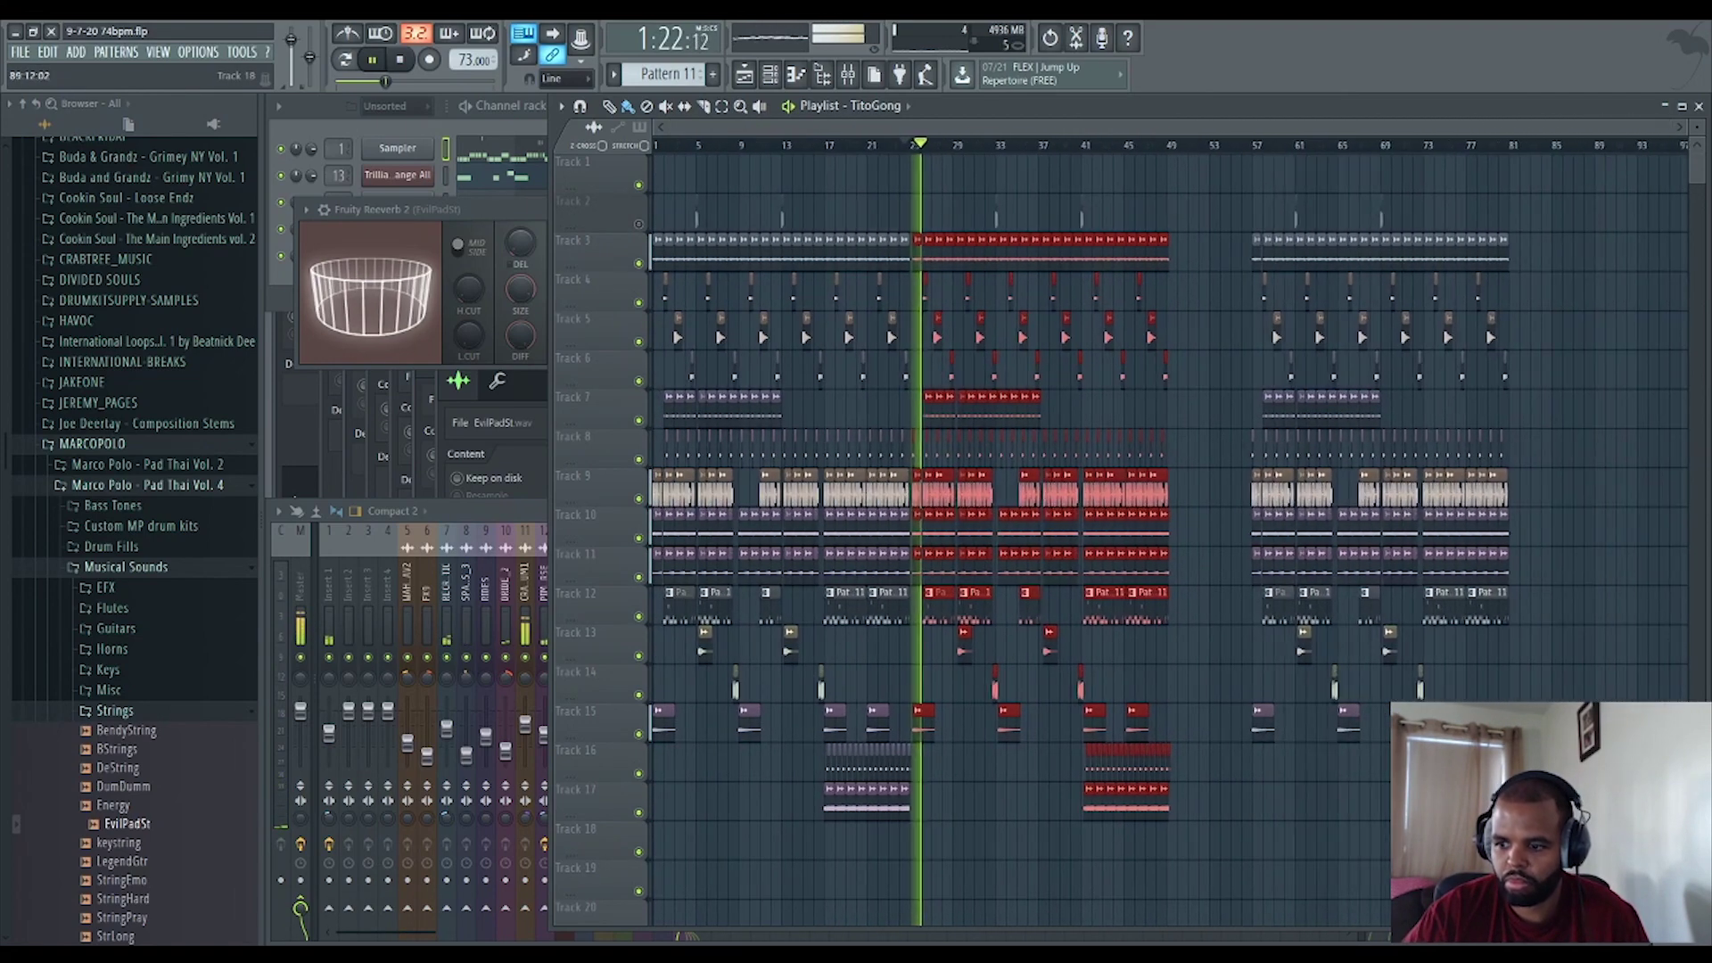
left_click_drag(1599, 859, 964, 242)
scroll(1271, 245, "up", 4)
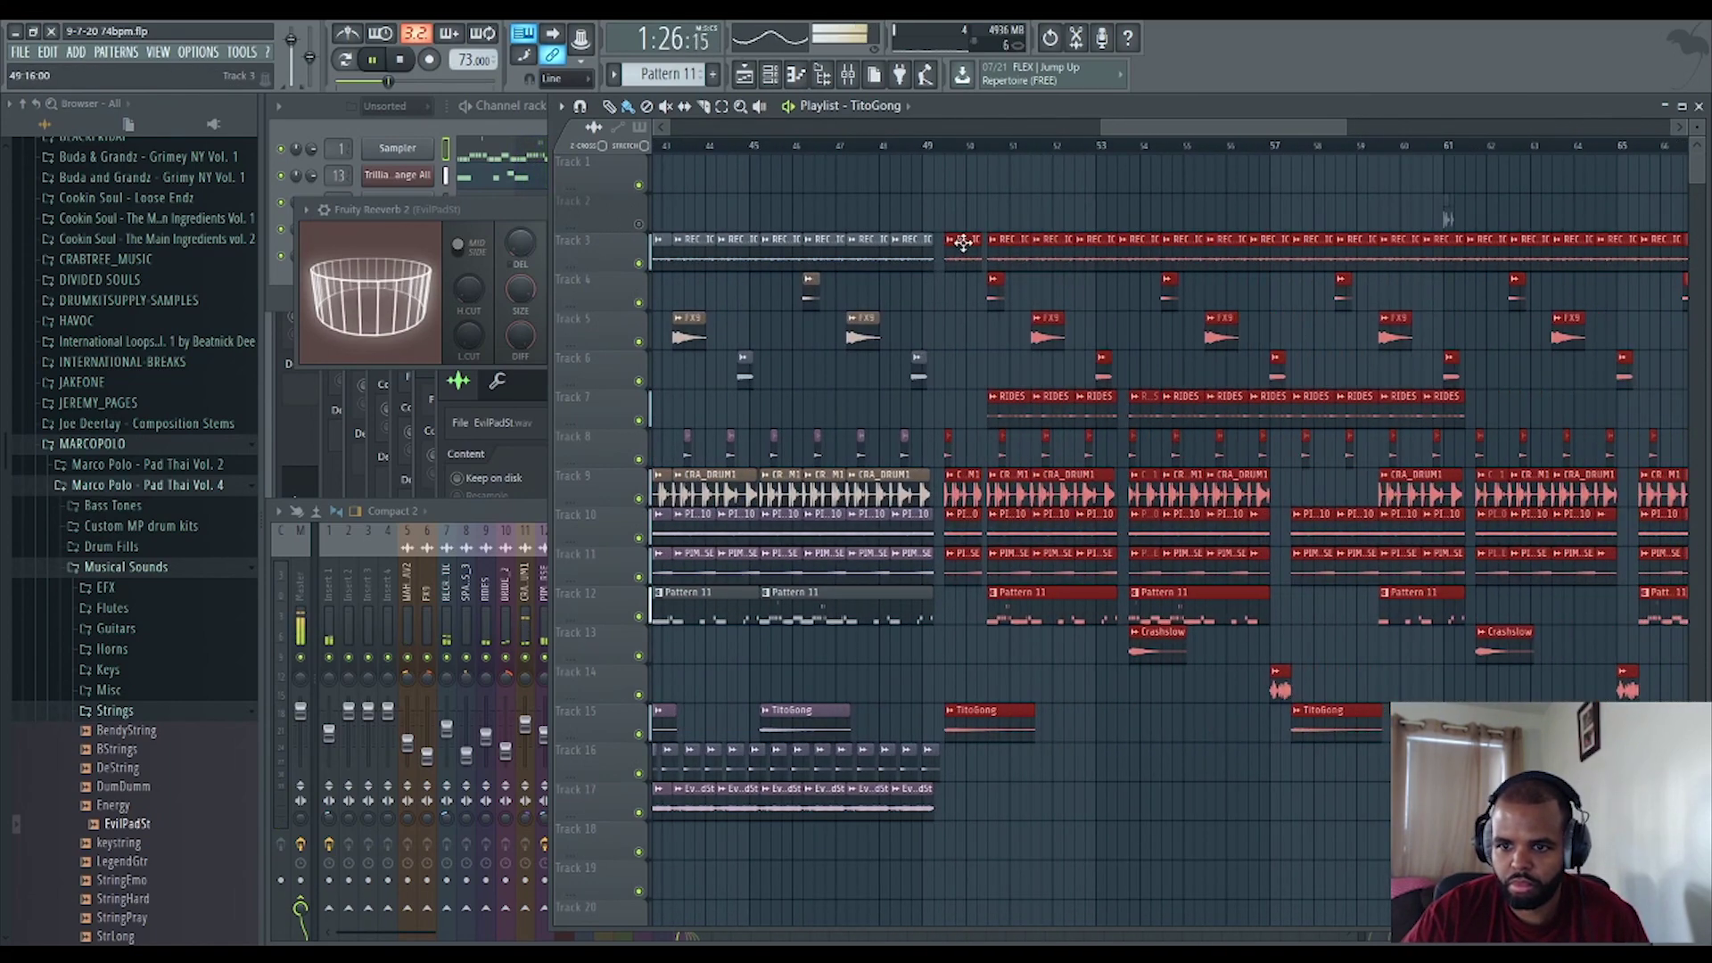
left_click(923, 148)
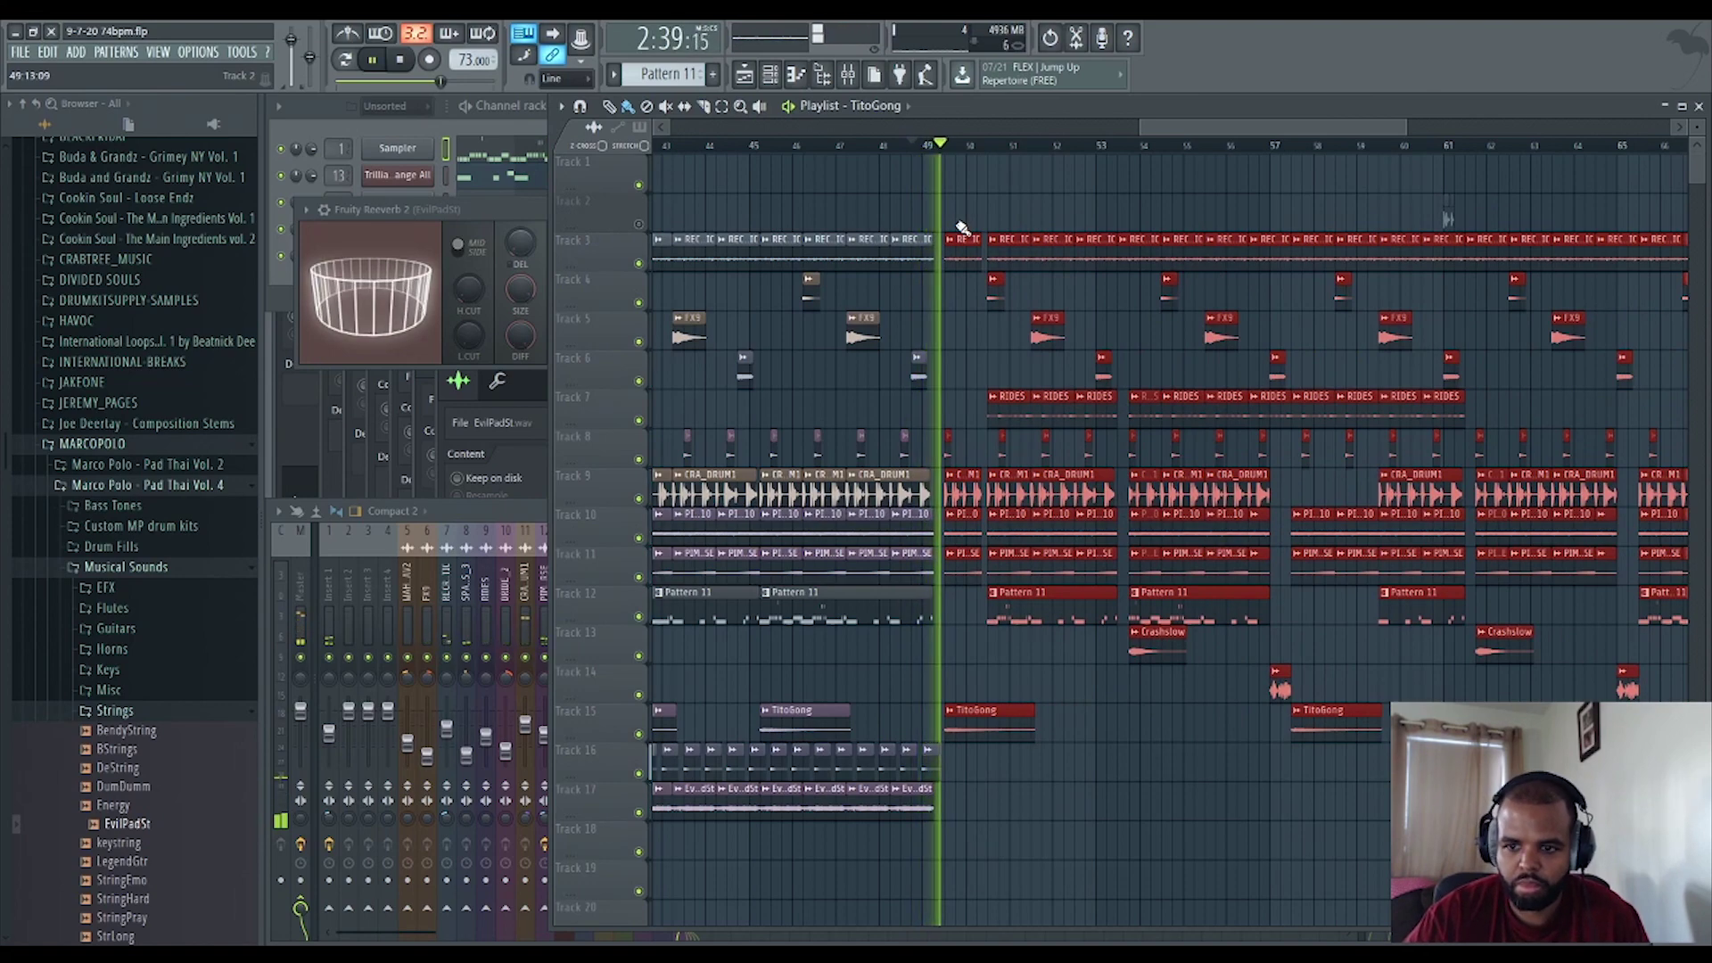
scroll(1100, 794, "down", 5)
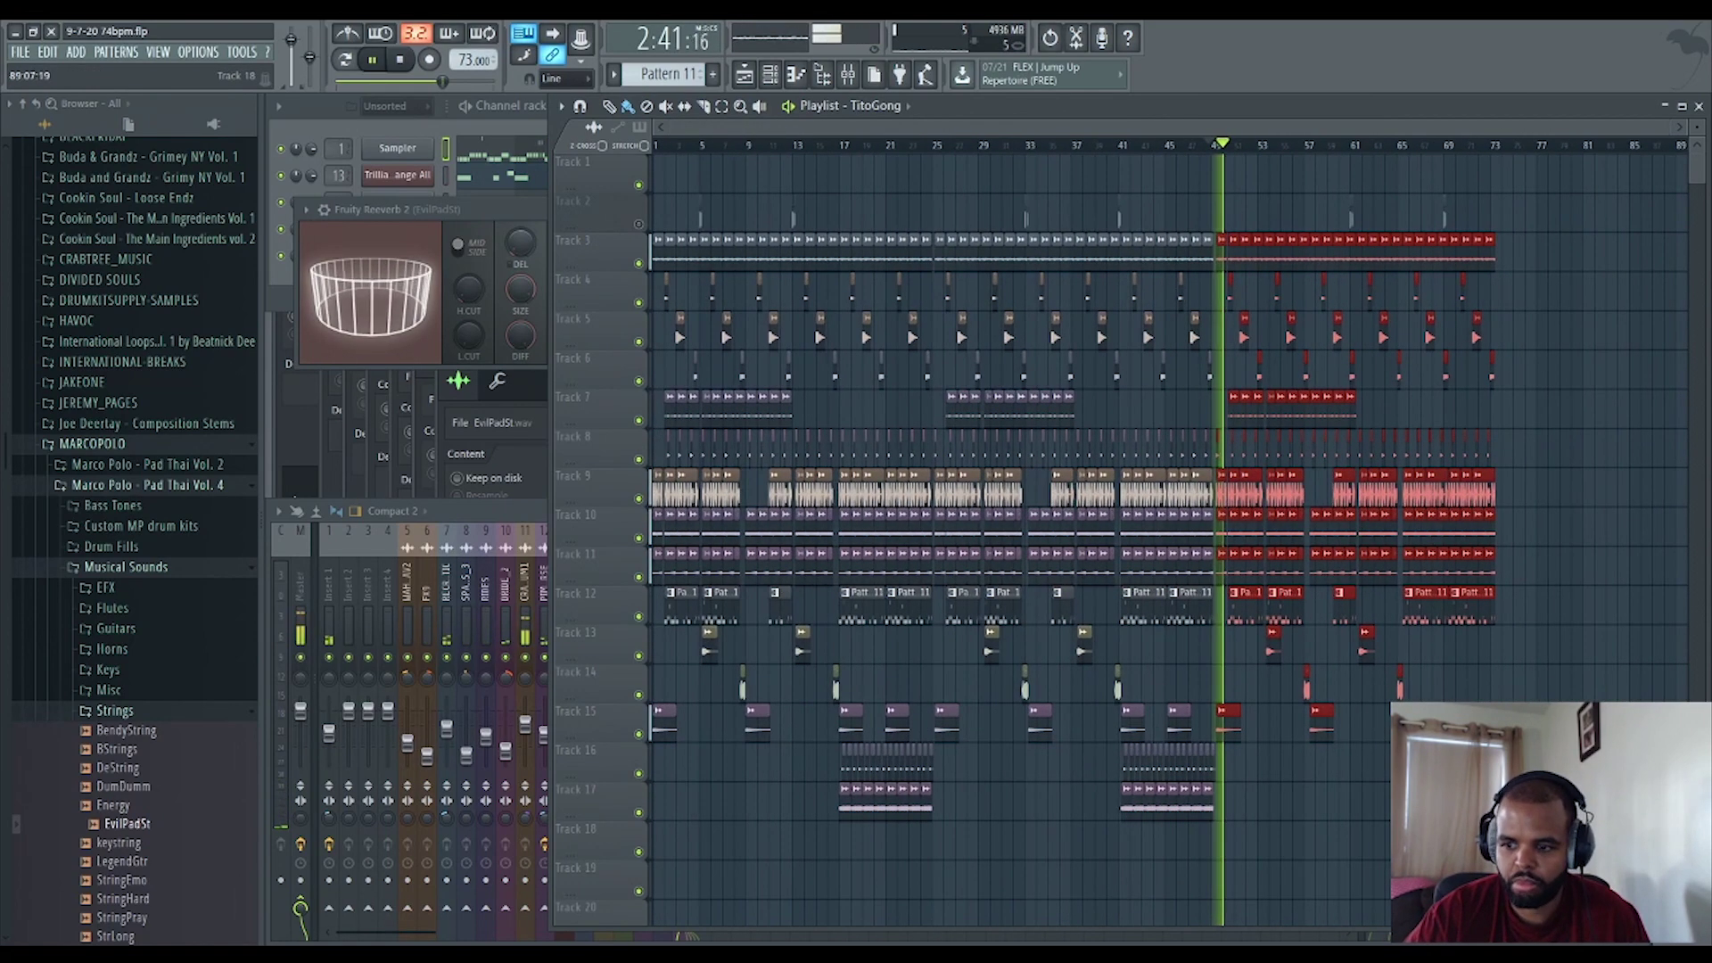
left_click(1114, 812)
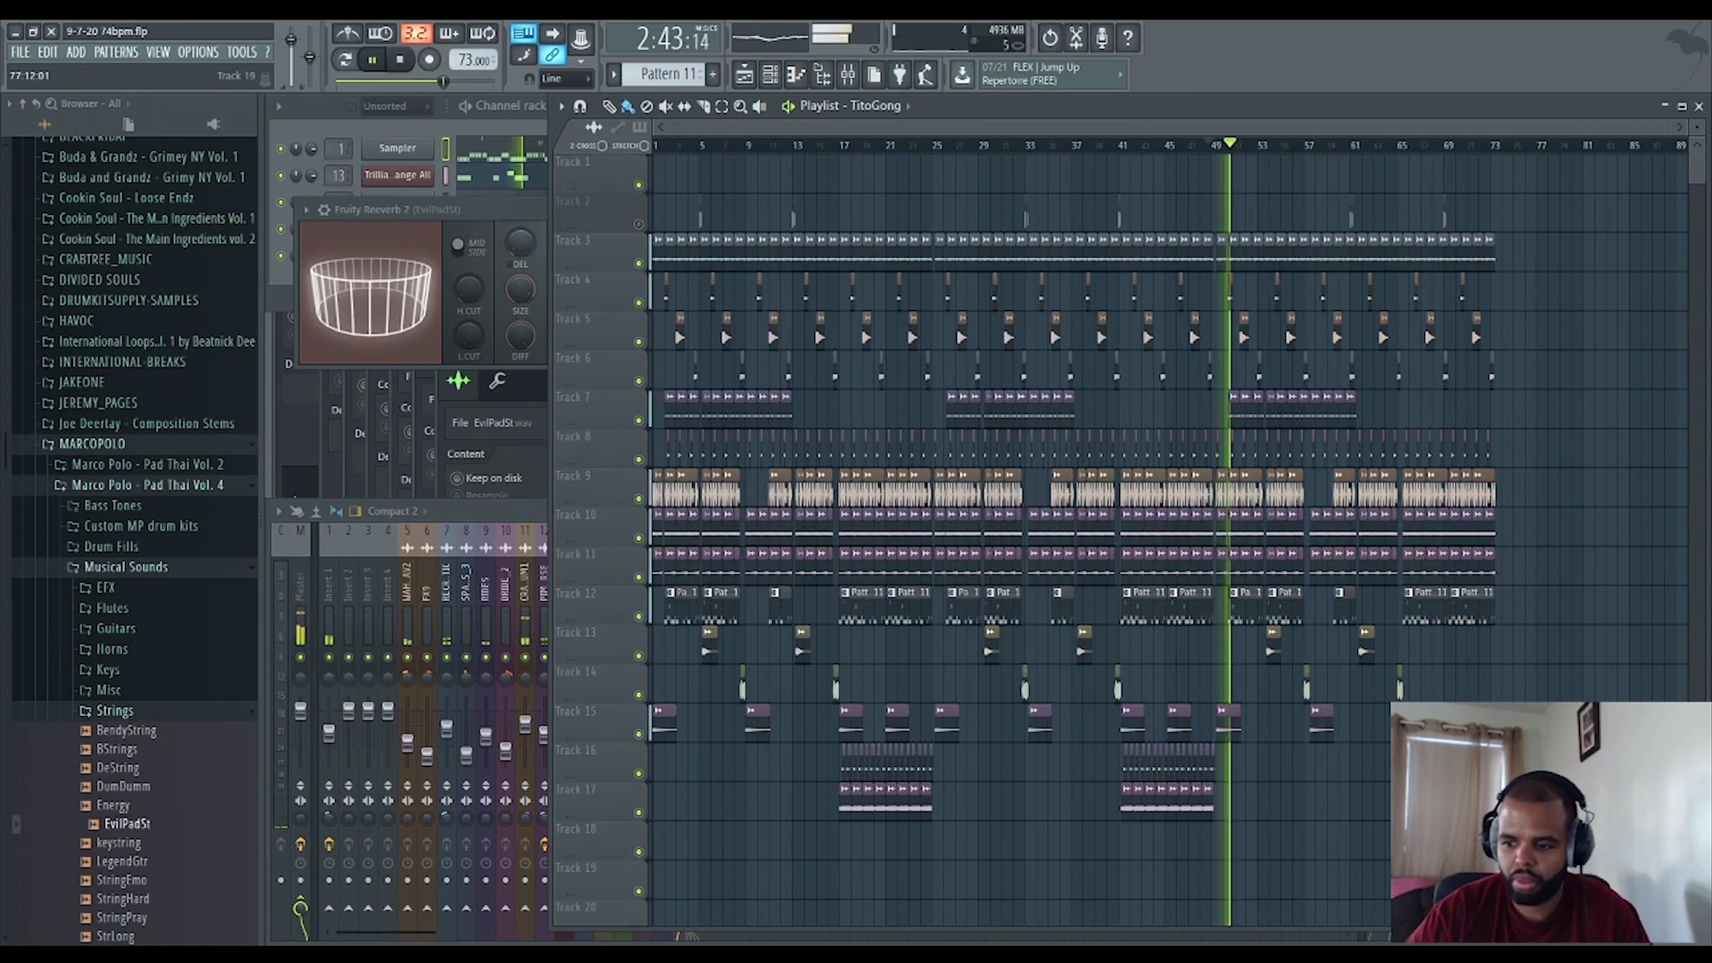
Shift all clips on tracks 3 to 17 four bars later and fill bars 1 to 4 with copies of the track 3 to 11 clips.
key("space")
left_click_drag(1595, 843, 544, 264)
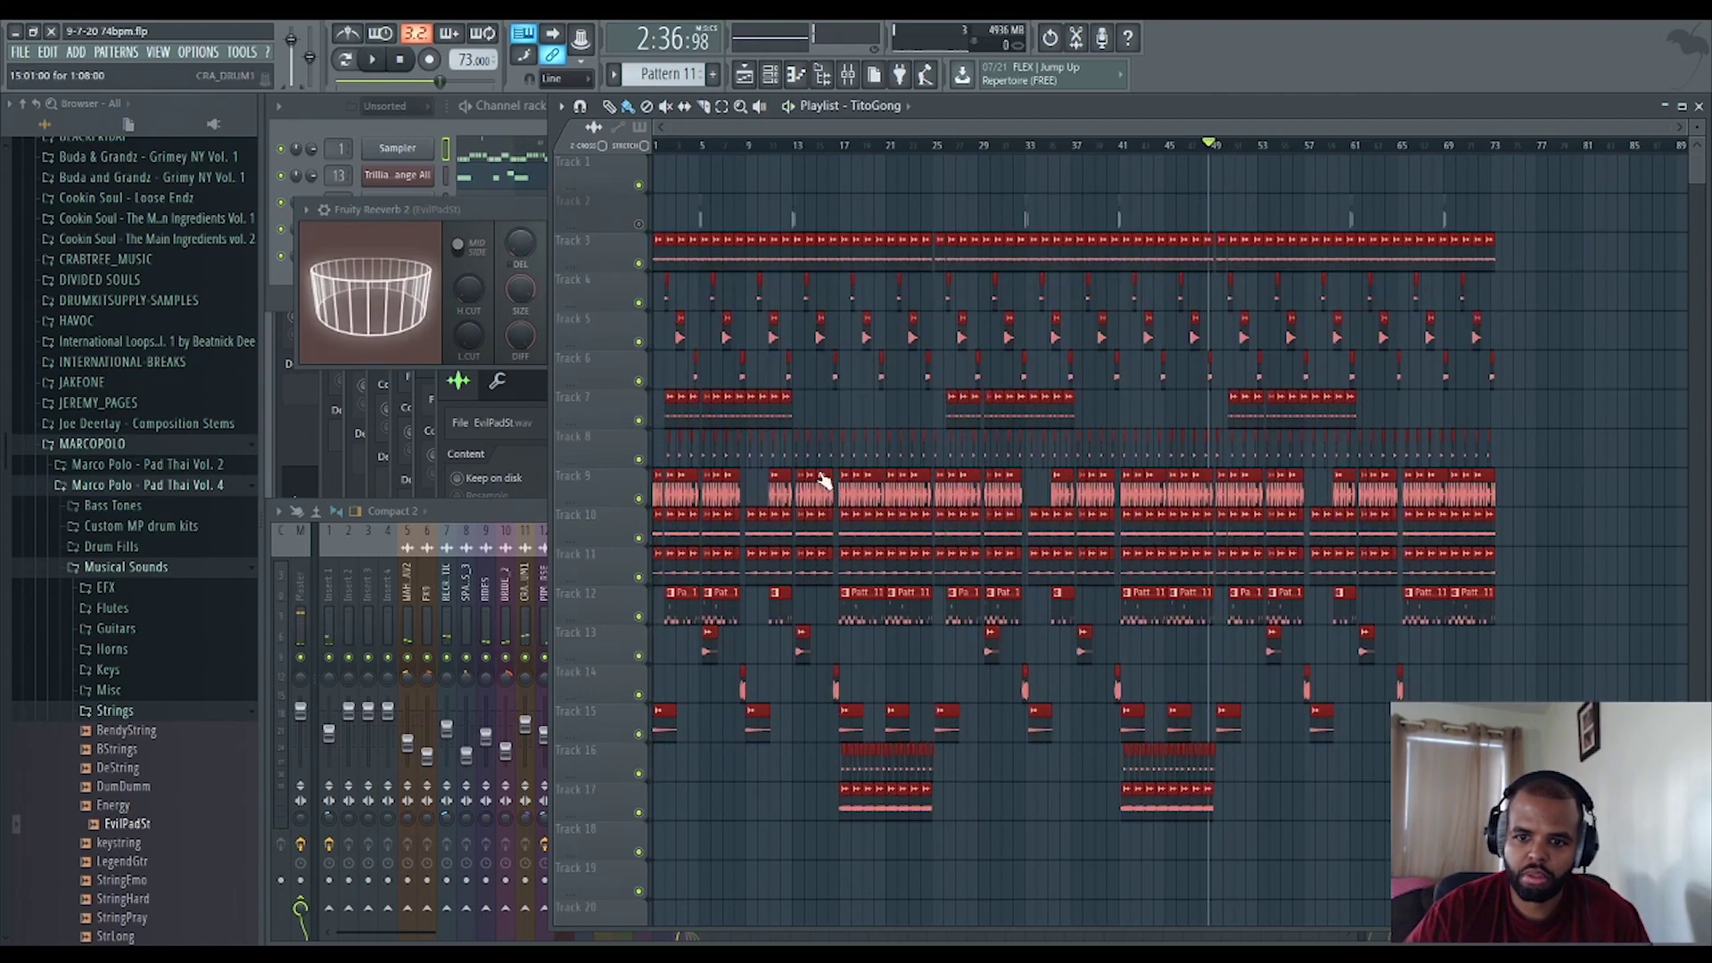
scroll(687, 517, "up", 4)
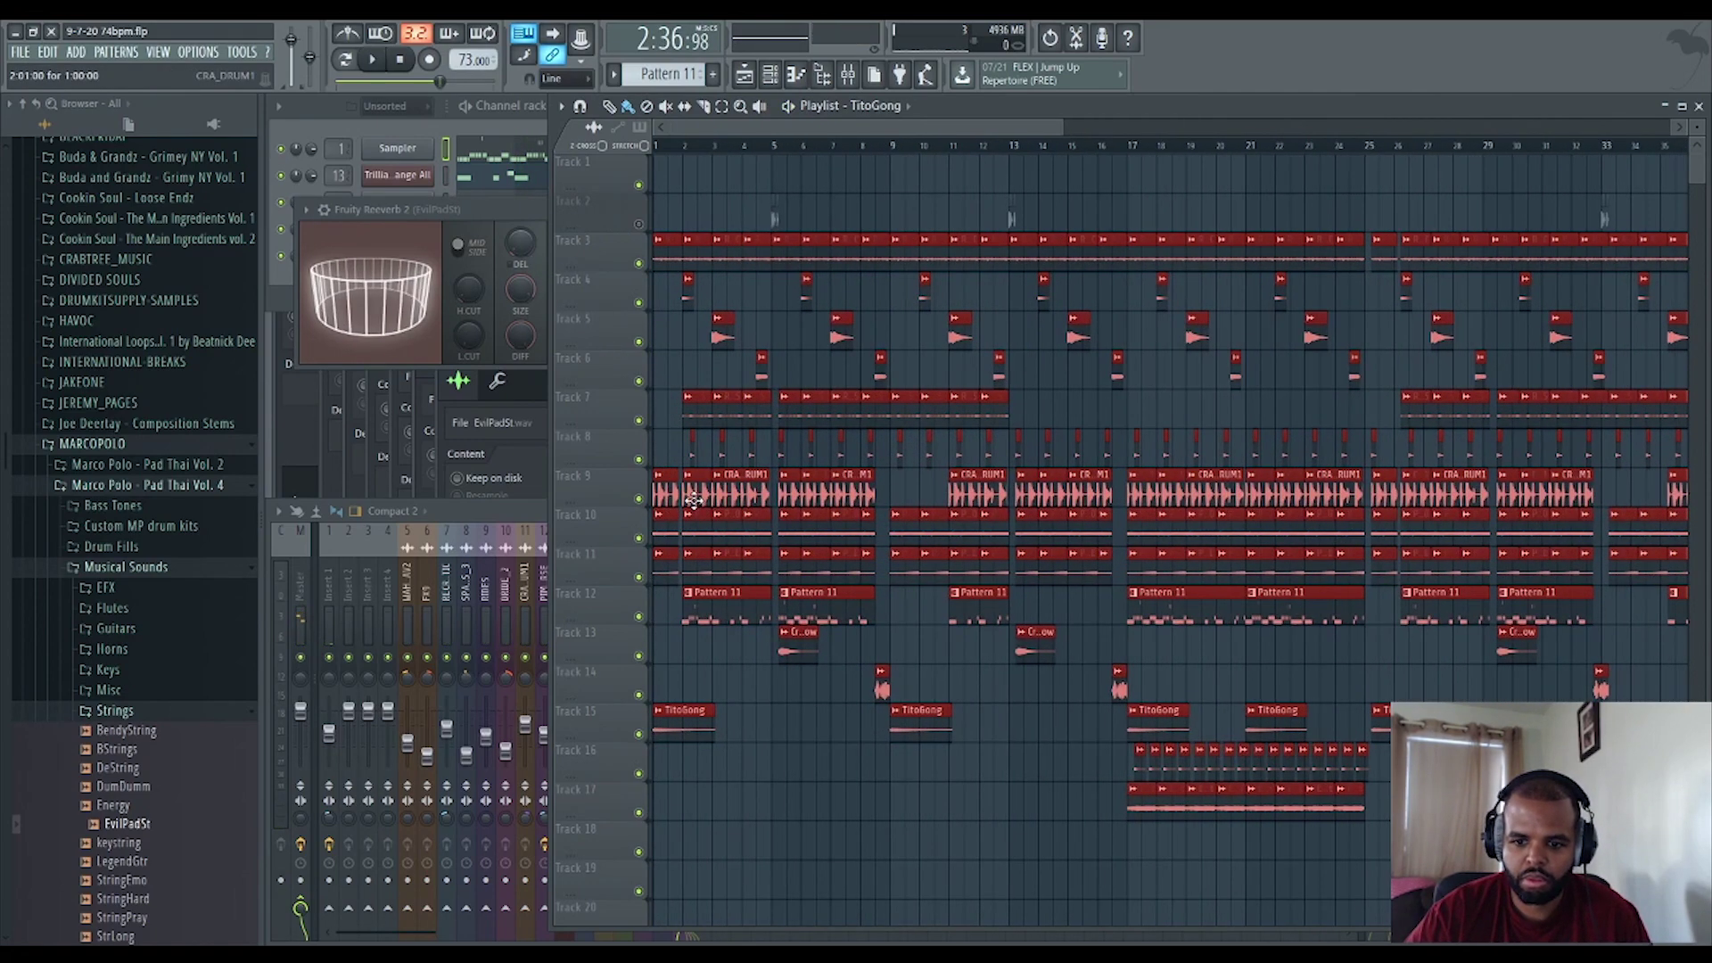
left_click_drag(694, 500, 789, 425)
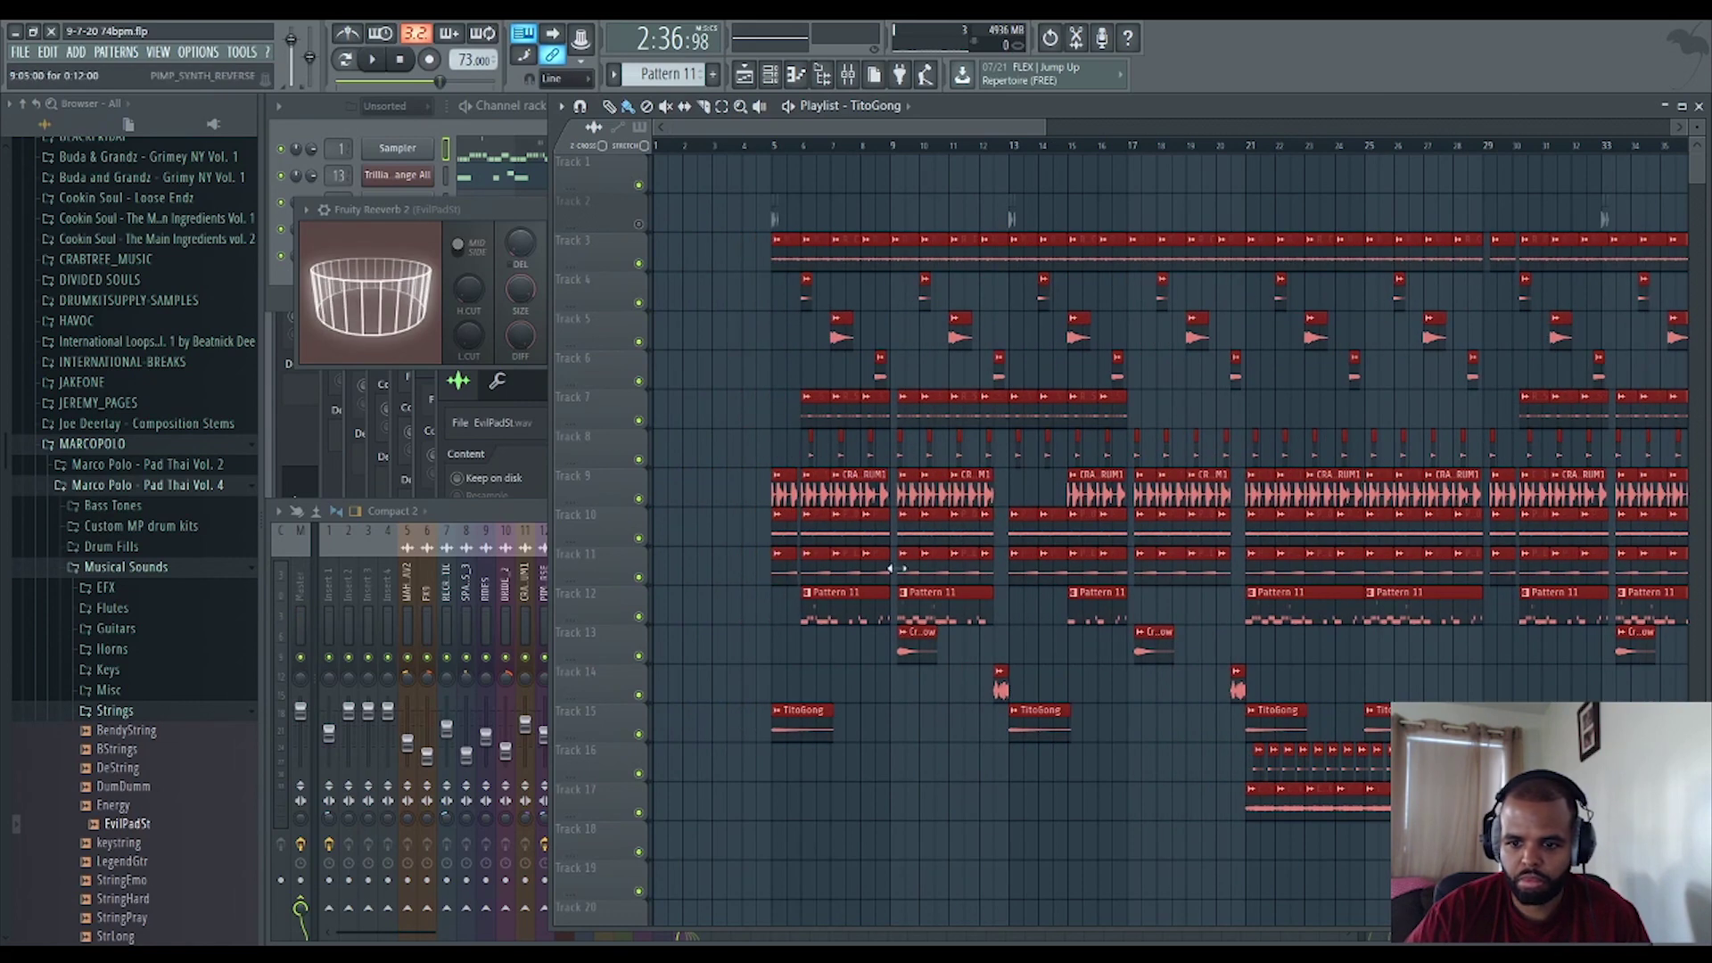
left_click_drag(896, 658, 642, 269)
left_click(709, 672)
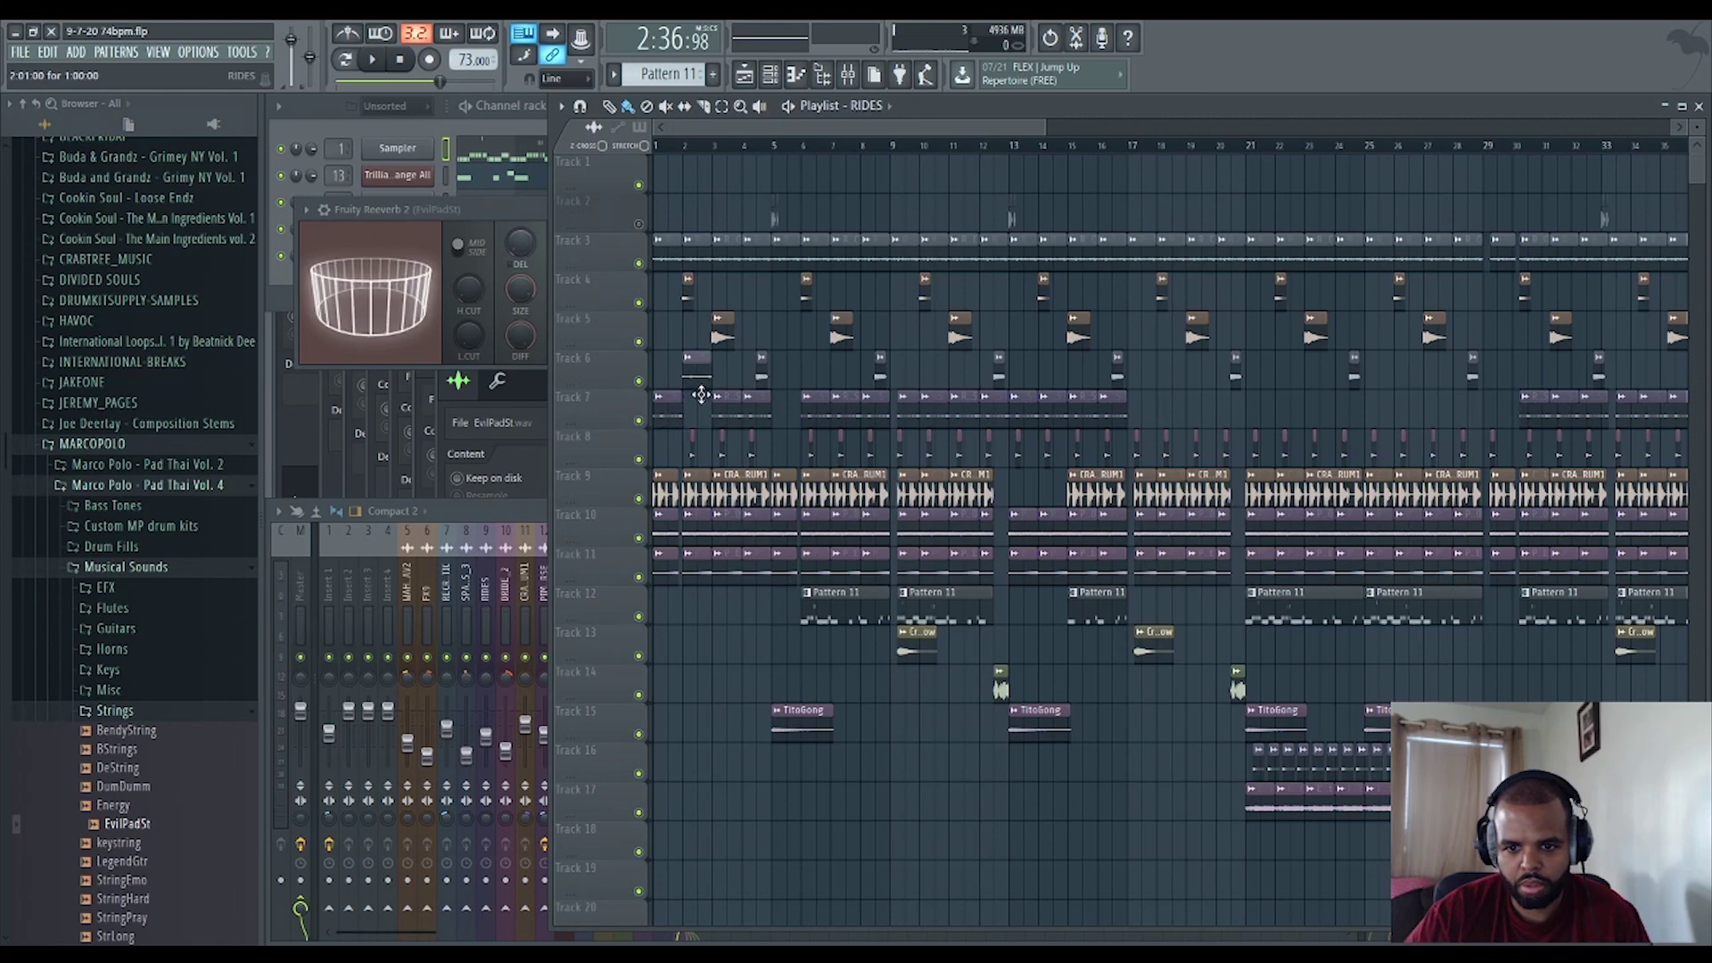
Audition the intro with the track 9 drums muted, and unmute the track again.
left_click(639, 498)
key("space")
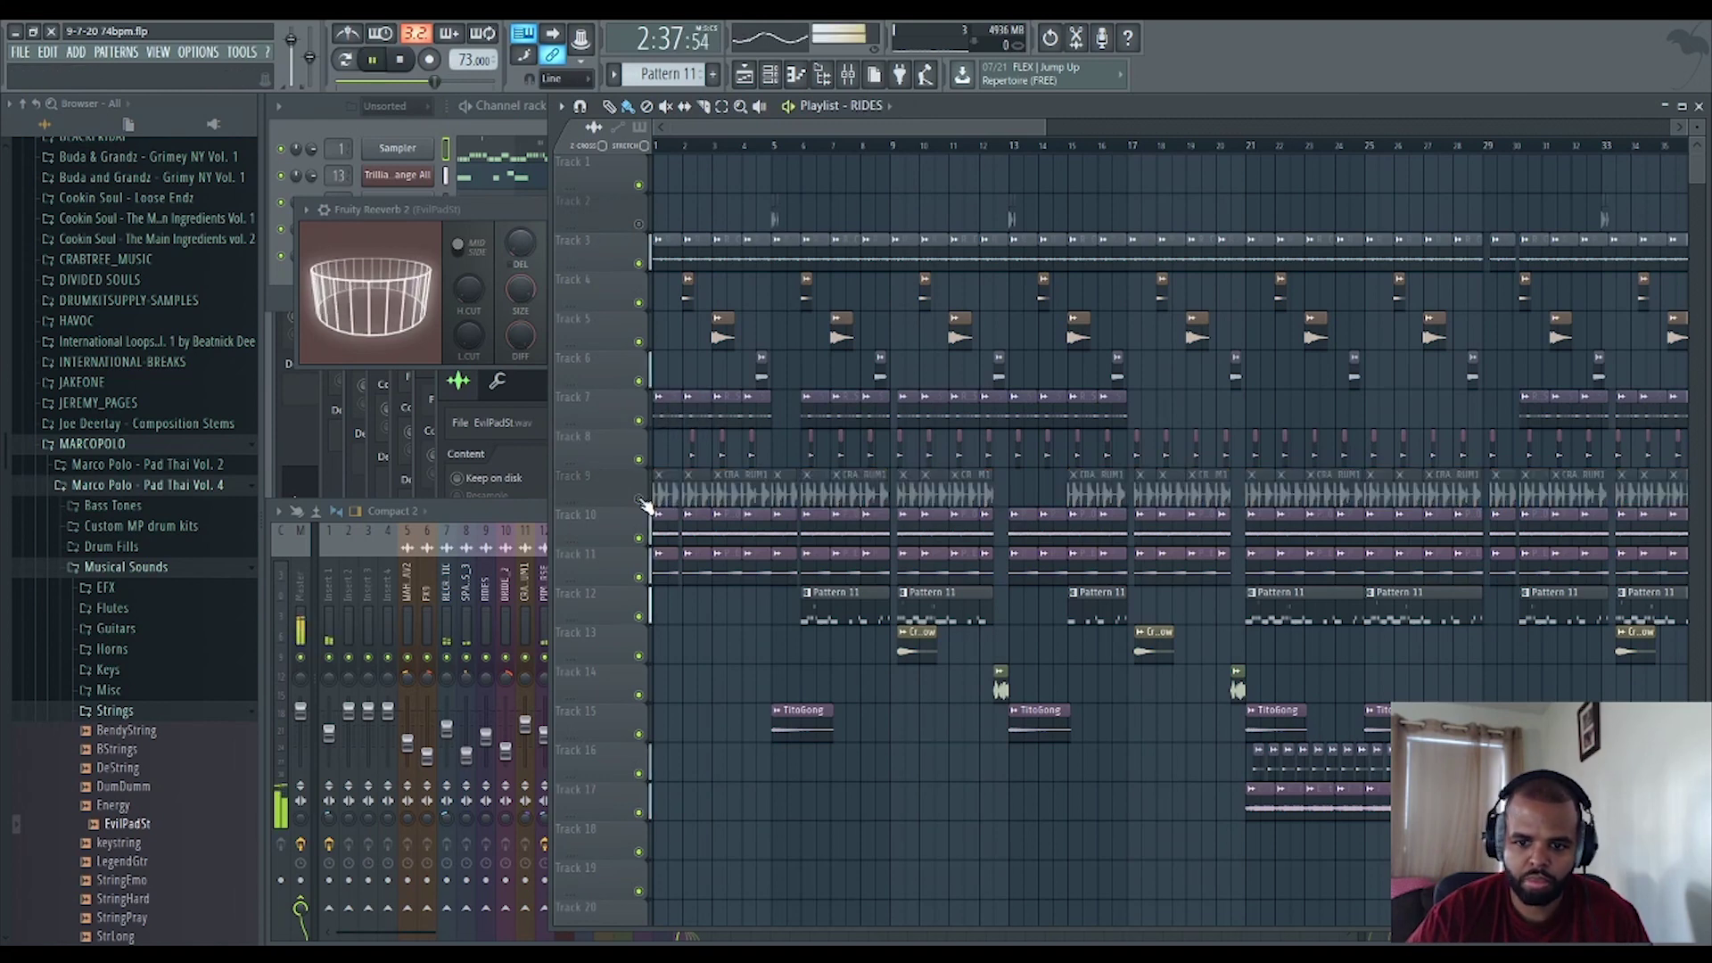
key("space")
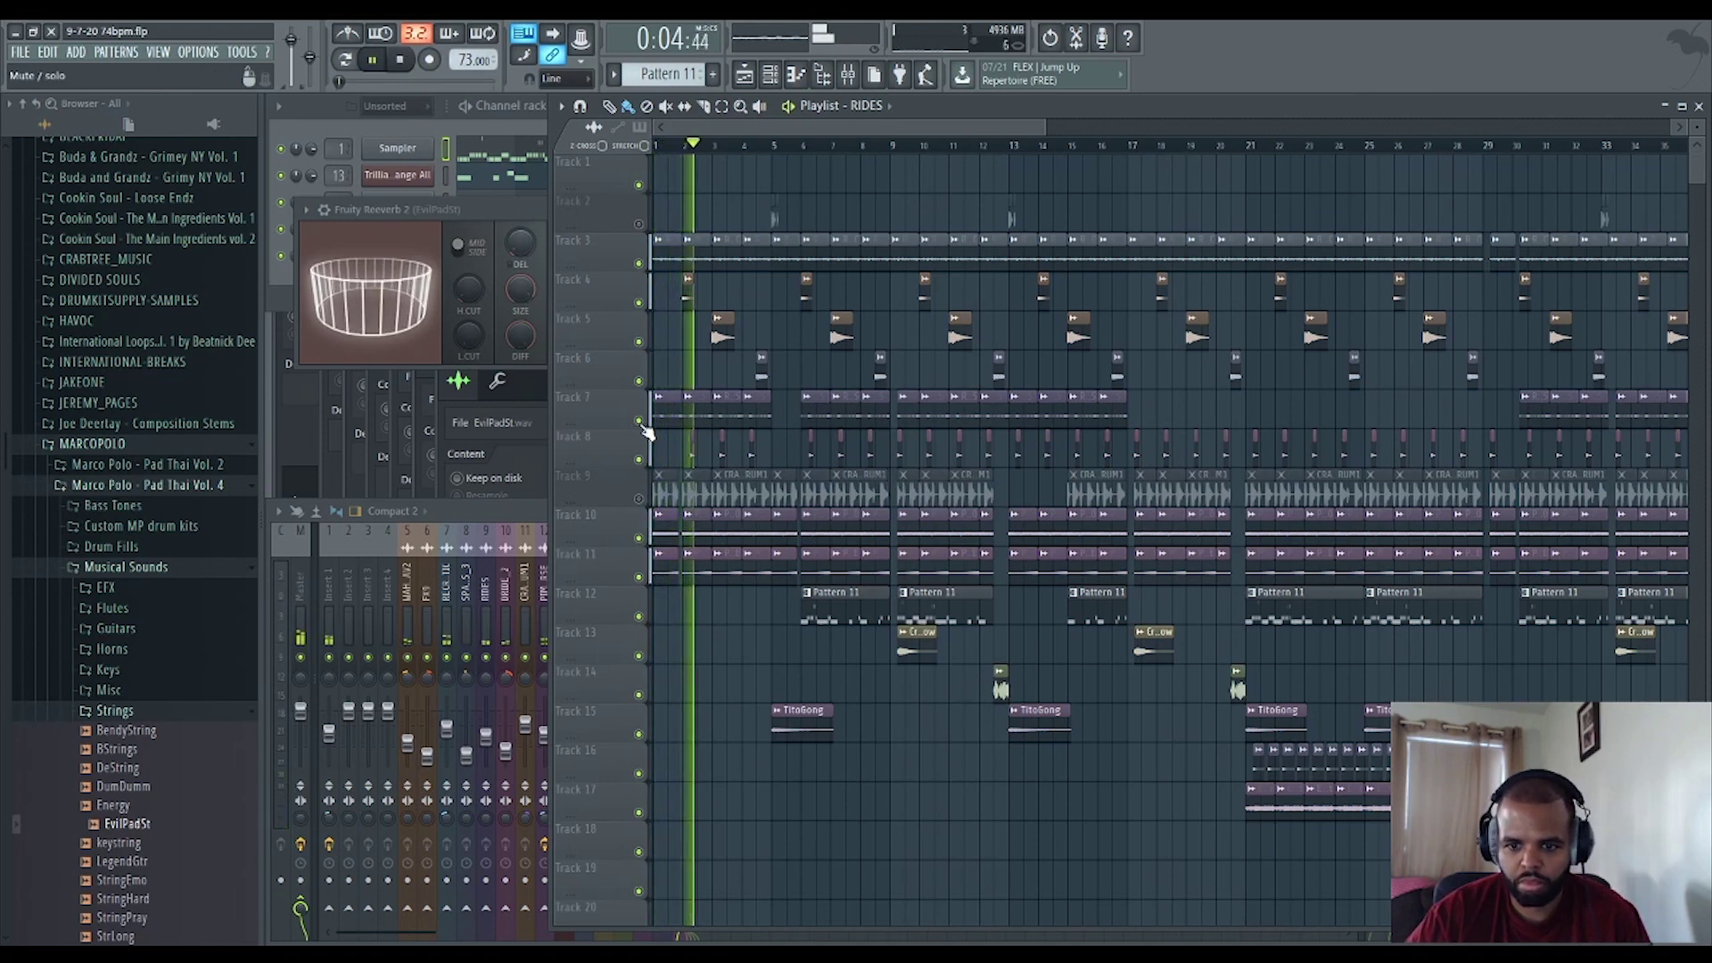
key("space")
key("space")
left_click(639, 499)
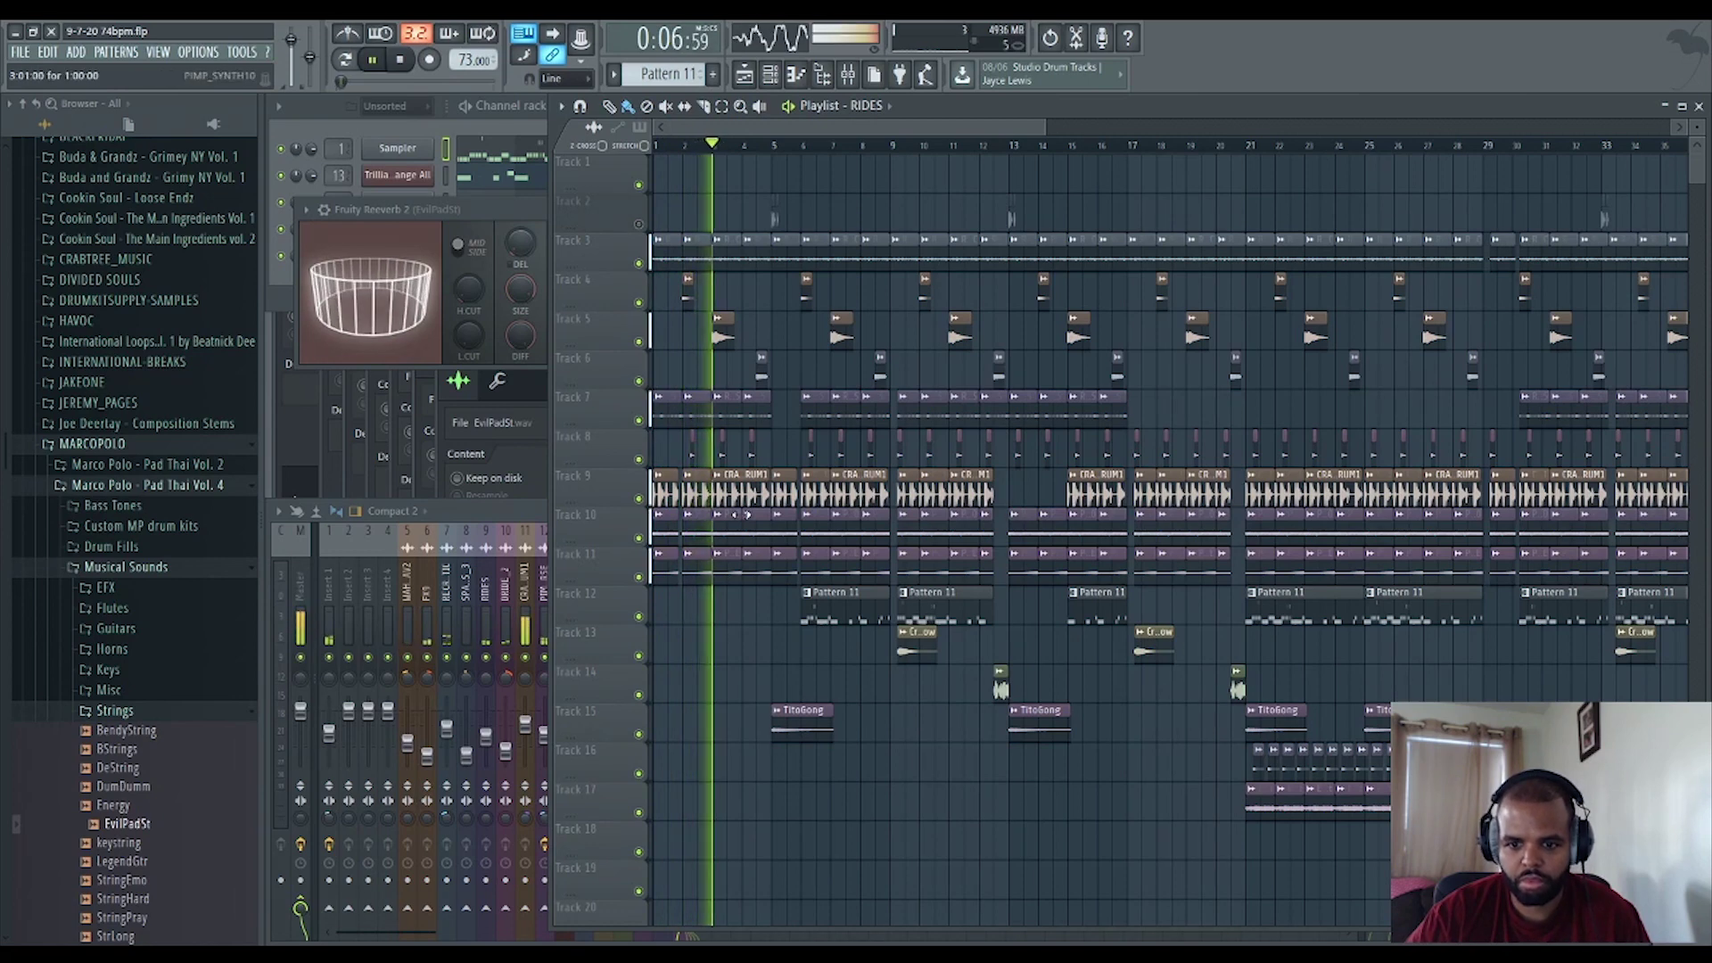
Delete the CRA_DRUM1 clips in bars 2 to 4 of track 9 and replay the intro.
right_click(746, 490)
key("space")
key("space")
Trim the ends of the bar 4 clips on tracks 3, 6, 7, 10 and 11 to leave a quarter-bar gap before bar 5.
scroll(684, 569, "up", 3)
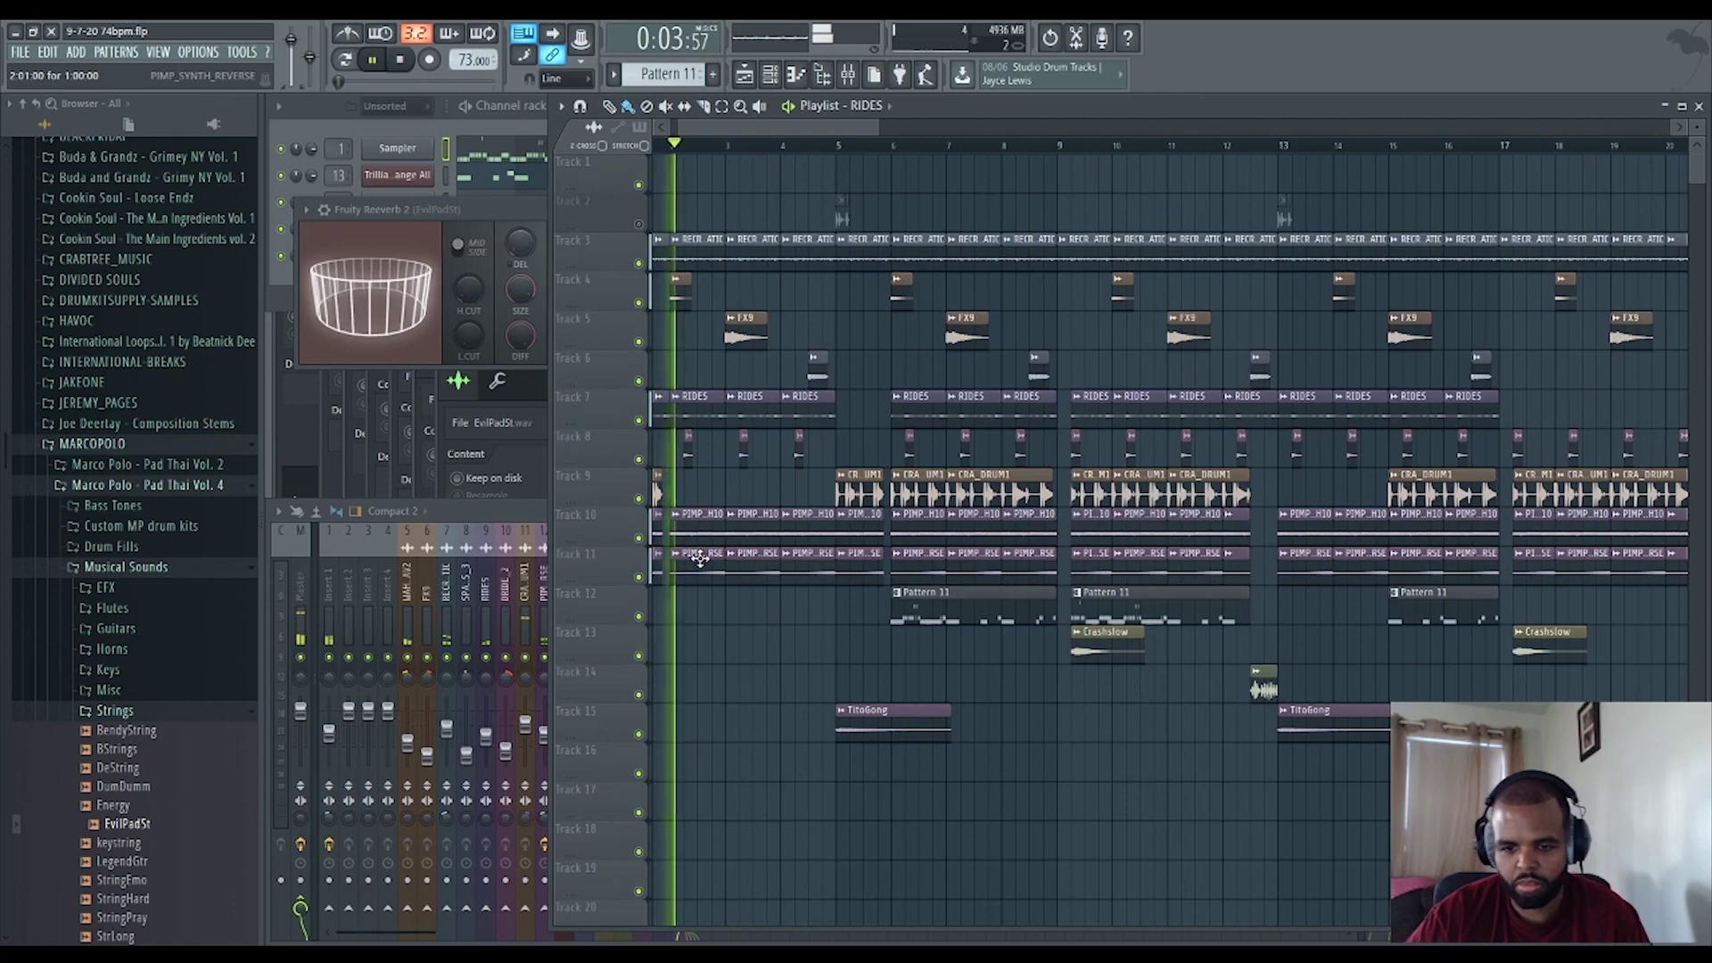
scroll(751, 676, "down", 3)
scroll(754, 672, "down", 2)
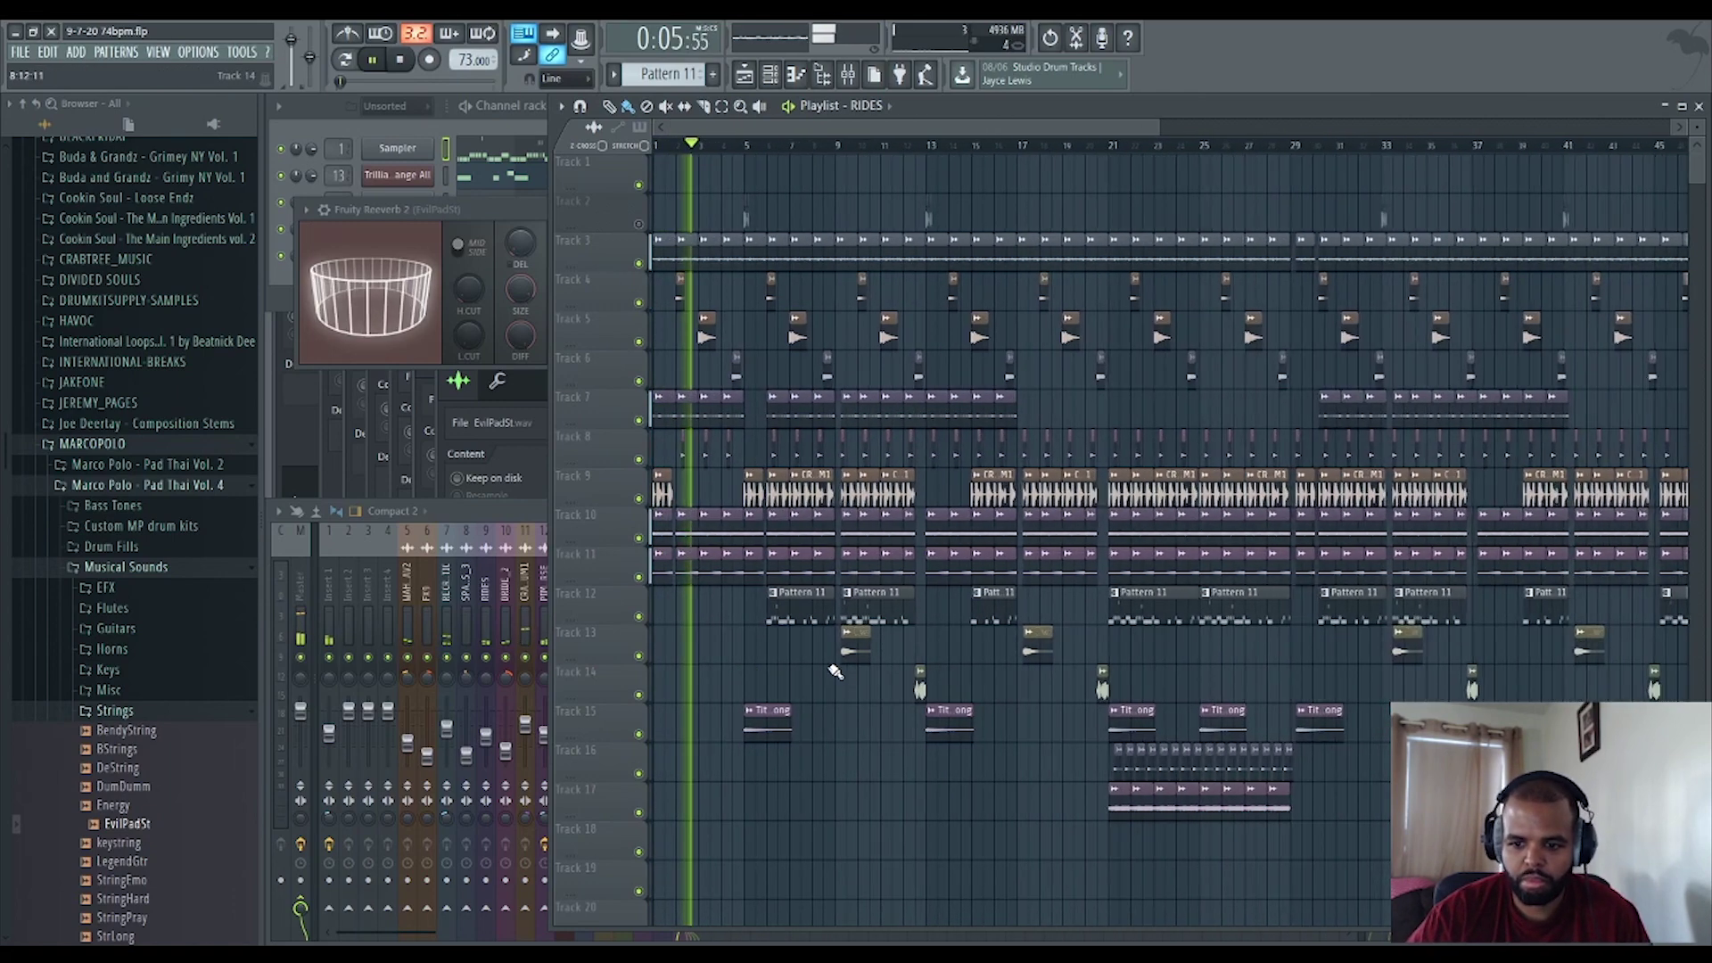
scroll(781, 812, "down", 3)
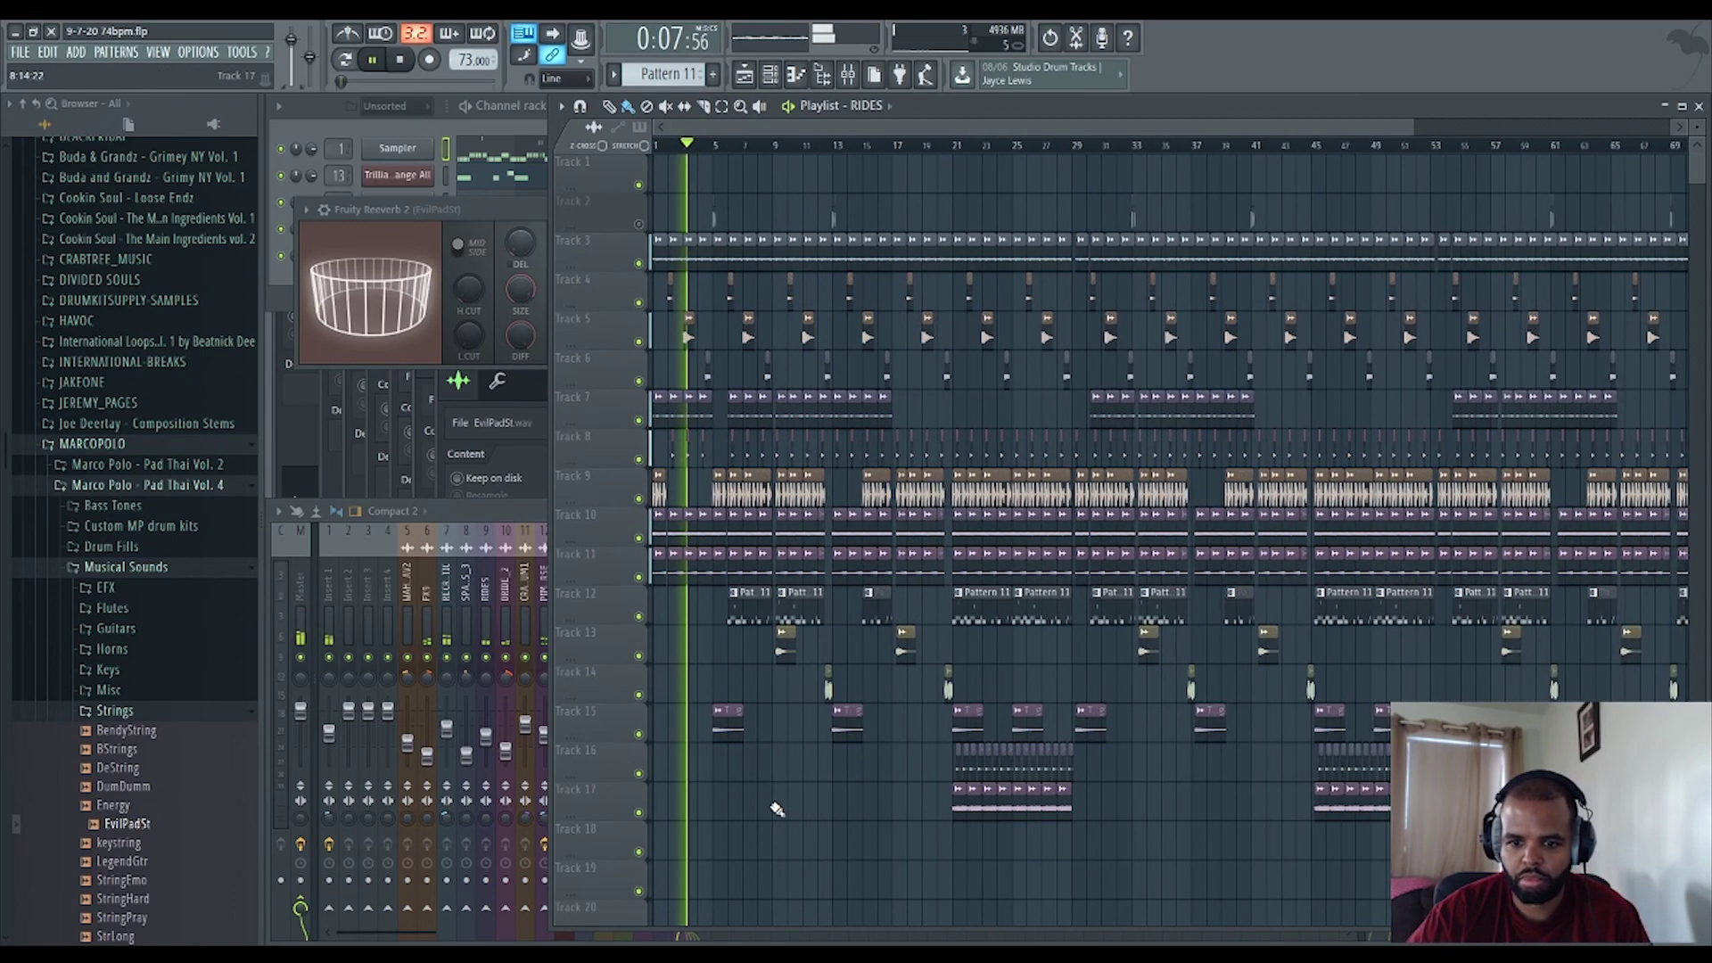
scroll(699, 638, "up", 8)
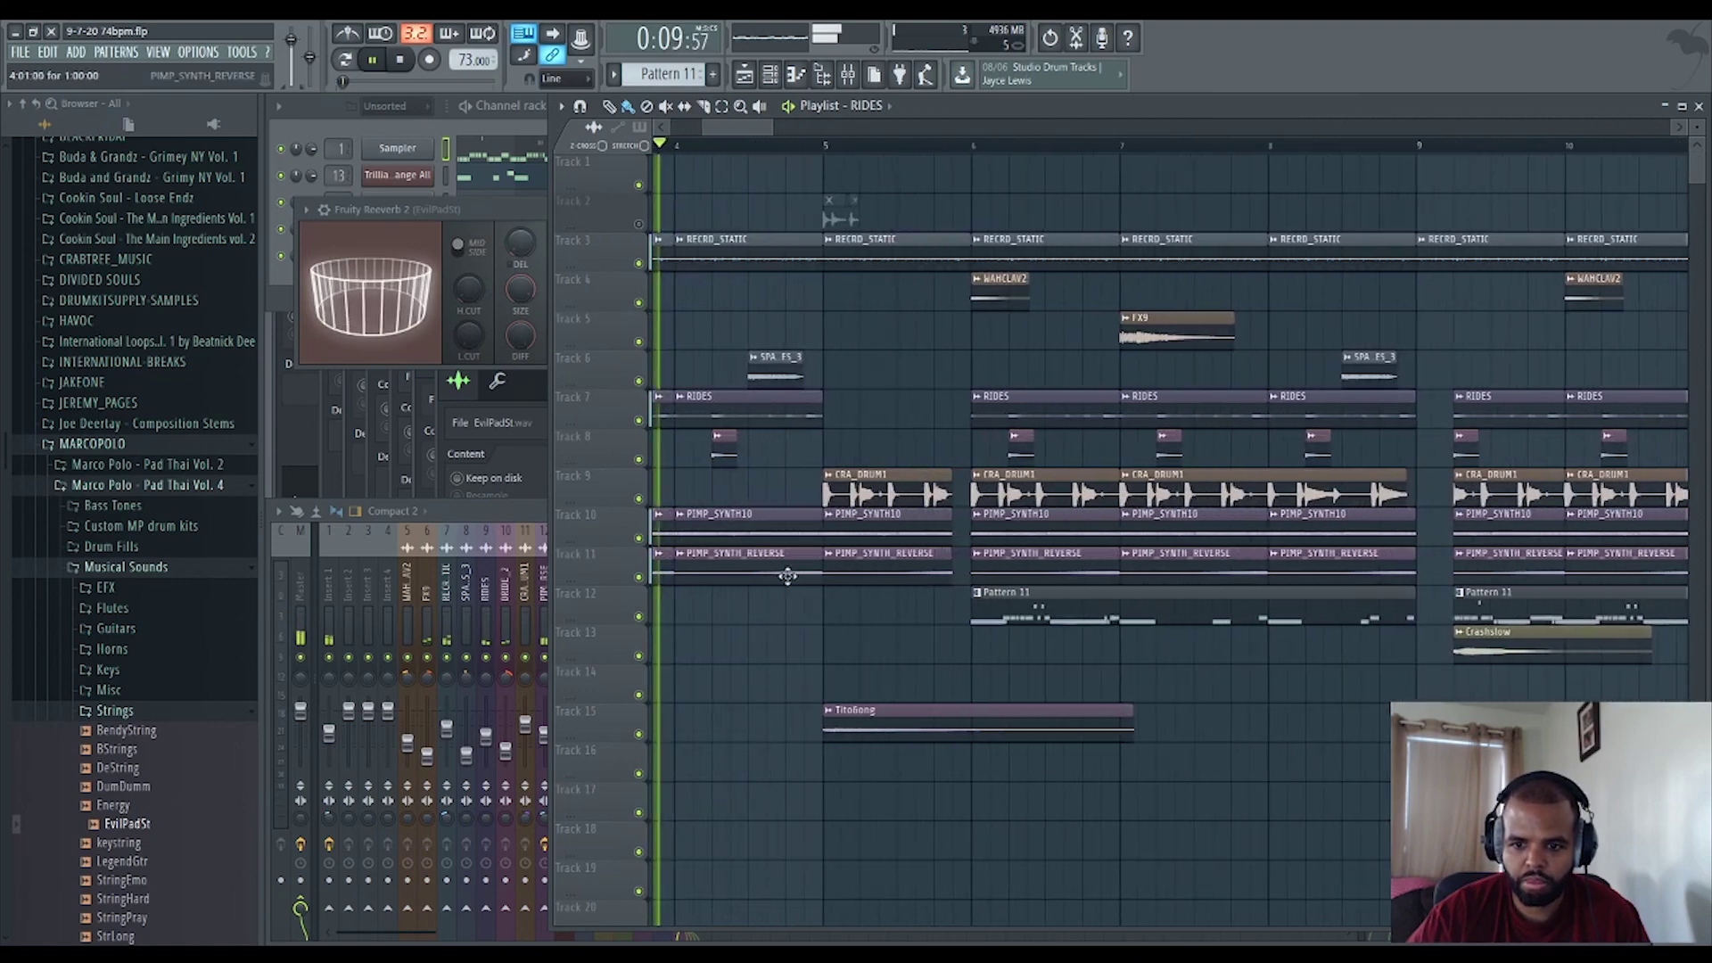
left_click_drag(802, 660, 790, 259)
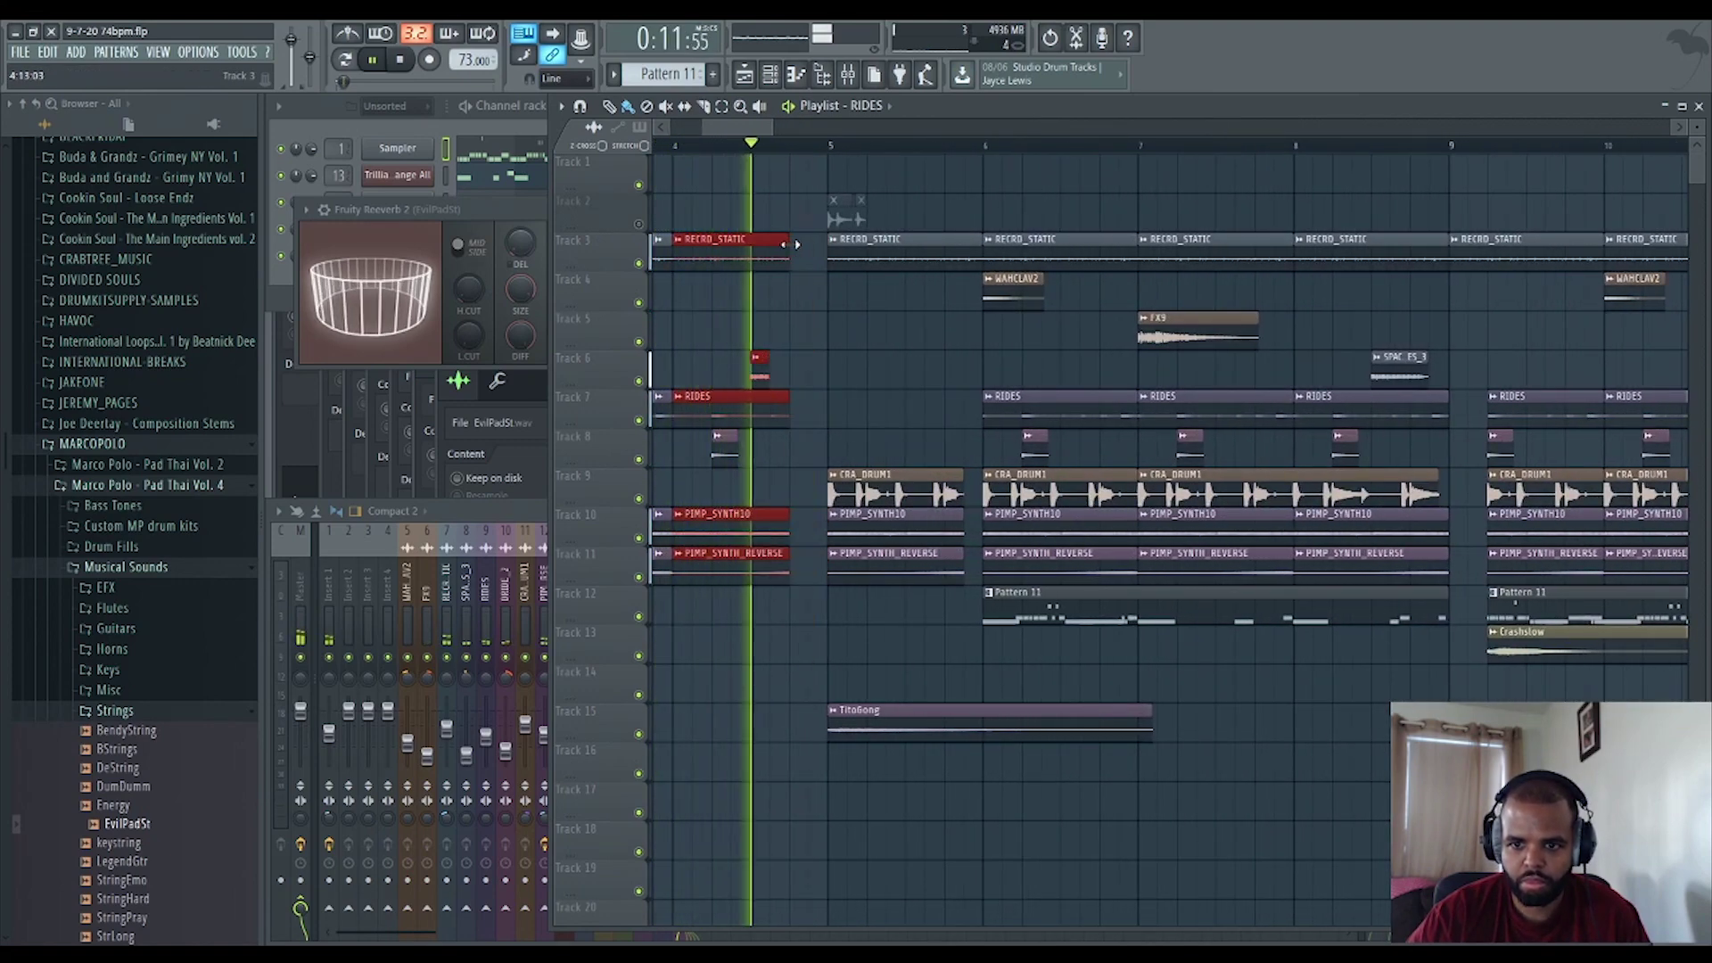
left_click(793, 330)
Look over the full arrangement and collapse the MARCOPOLO folder in the sample browser.
scroll(705, 876, "down", 6)
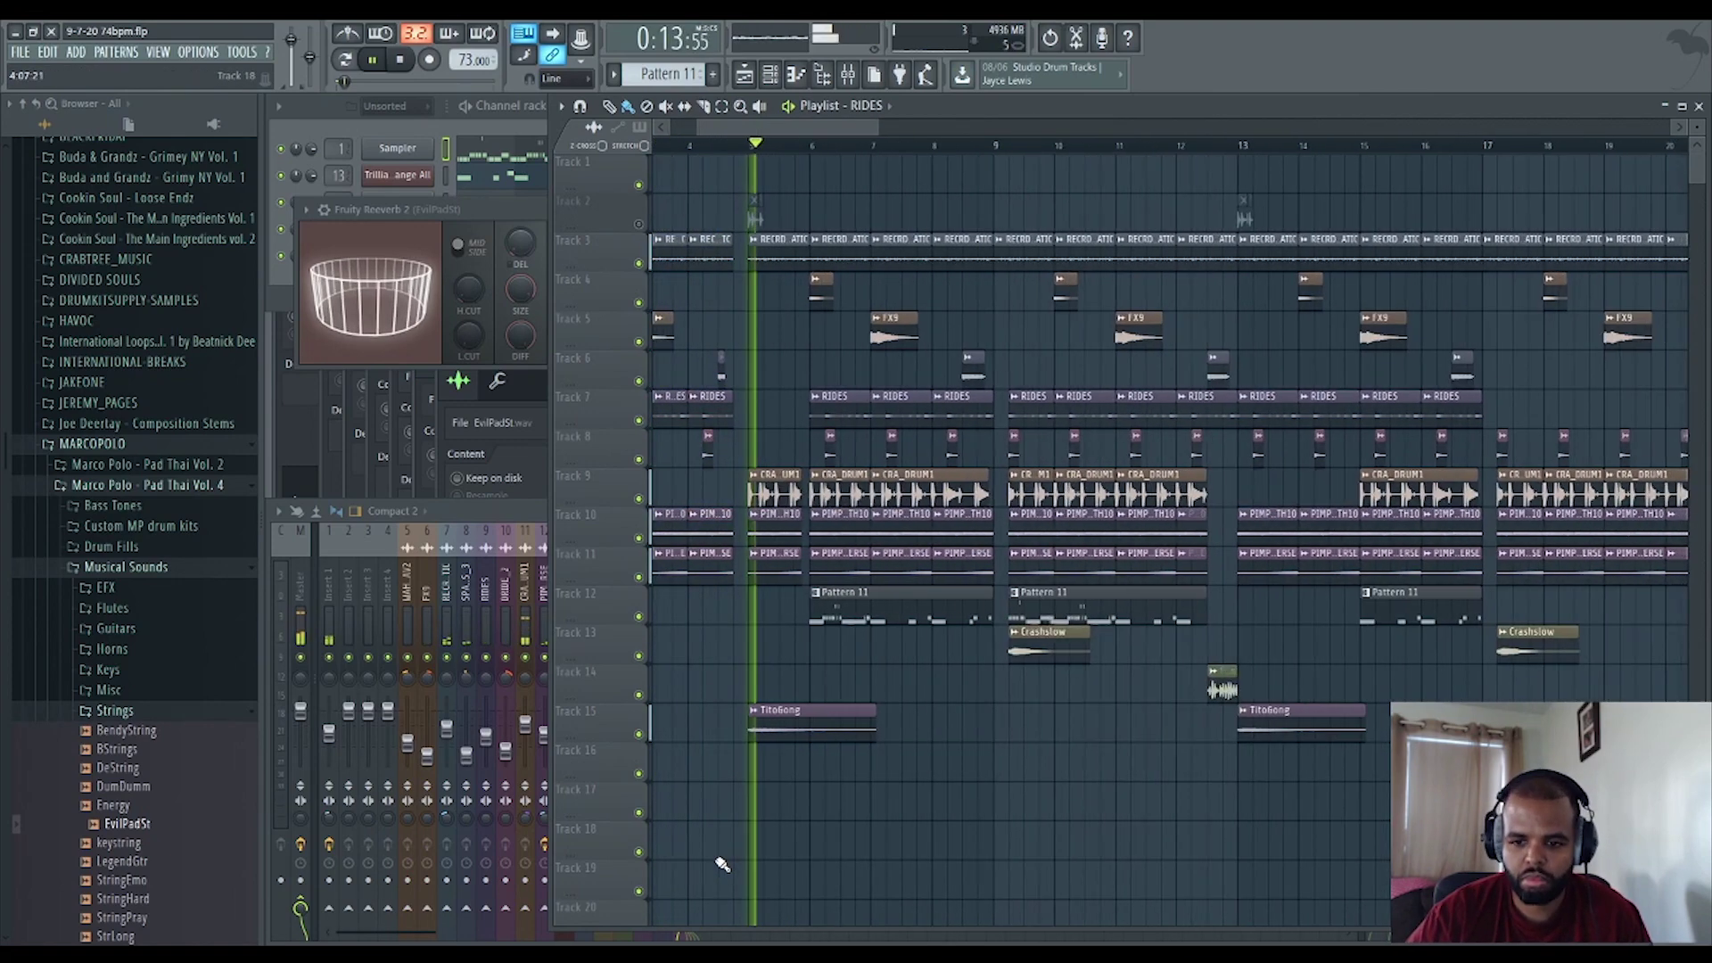
scroll(832, 846, "down", 5)
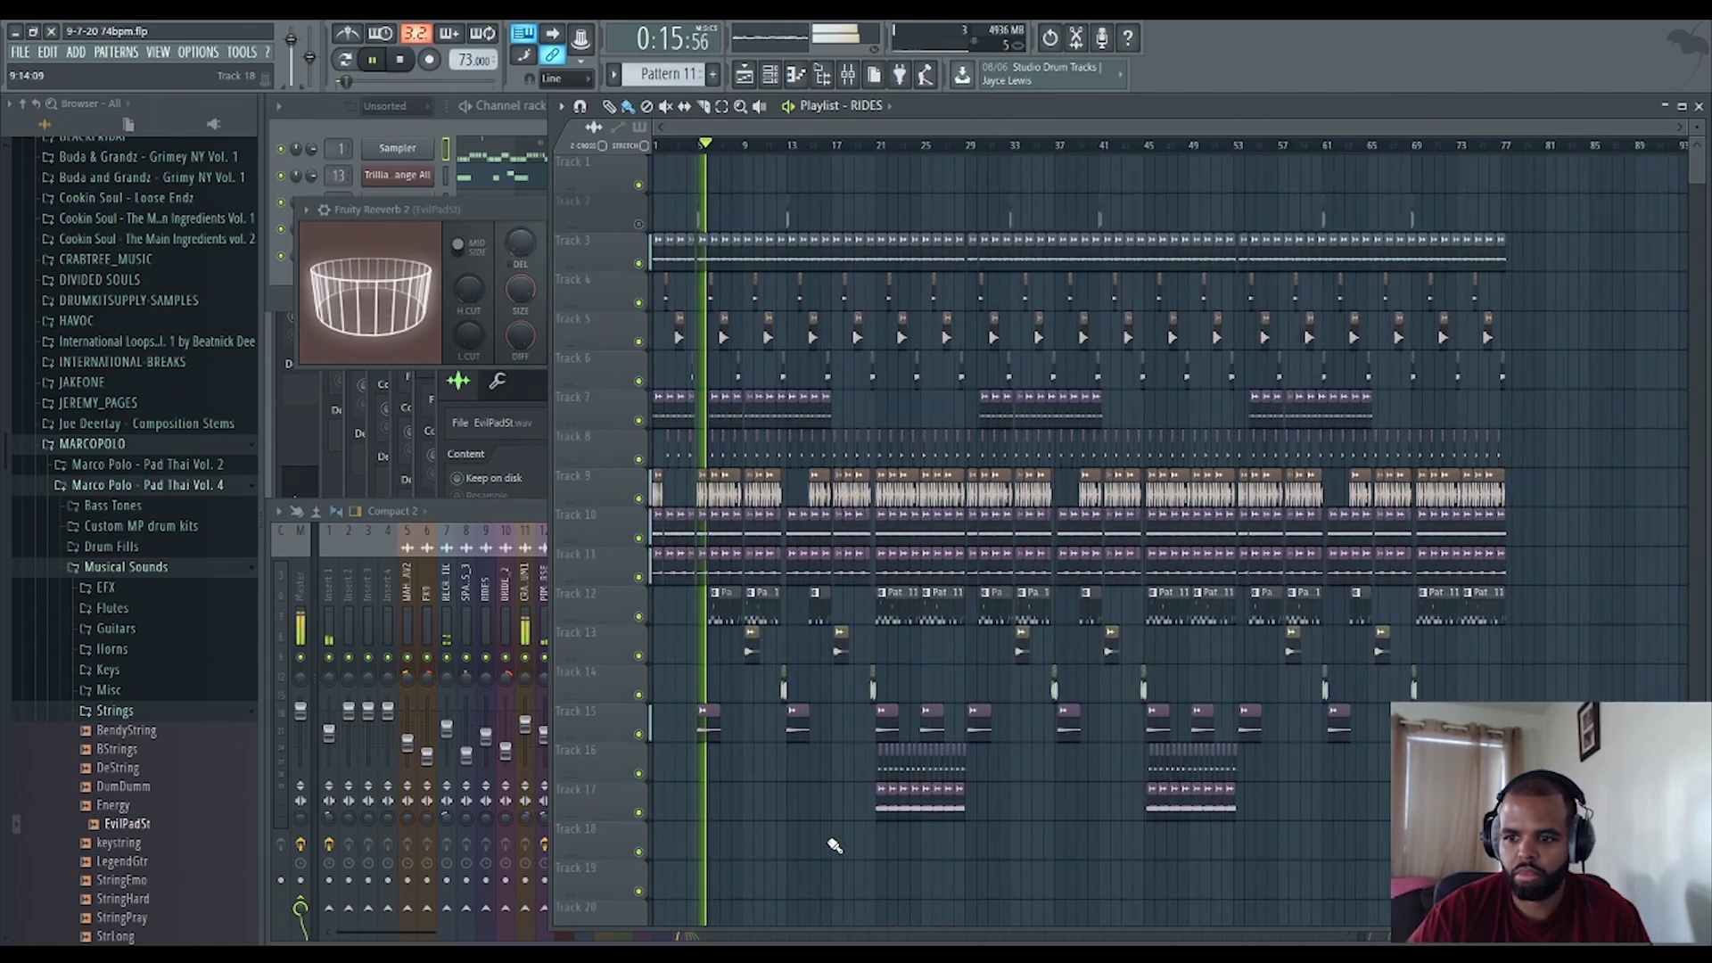
scroll(835, 802, "down", 4)
scroll(835, 788, "up", 3)
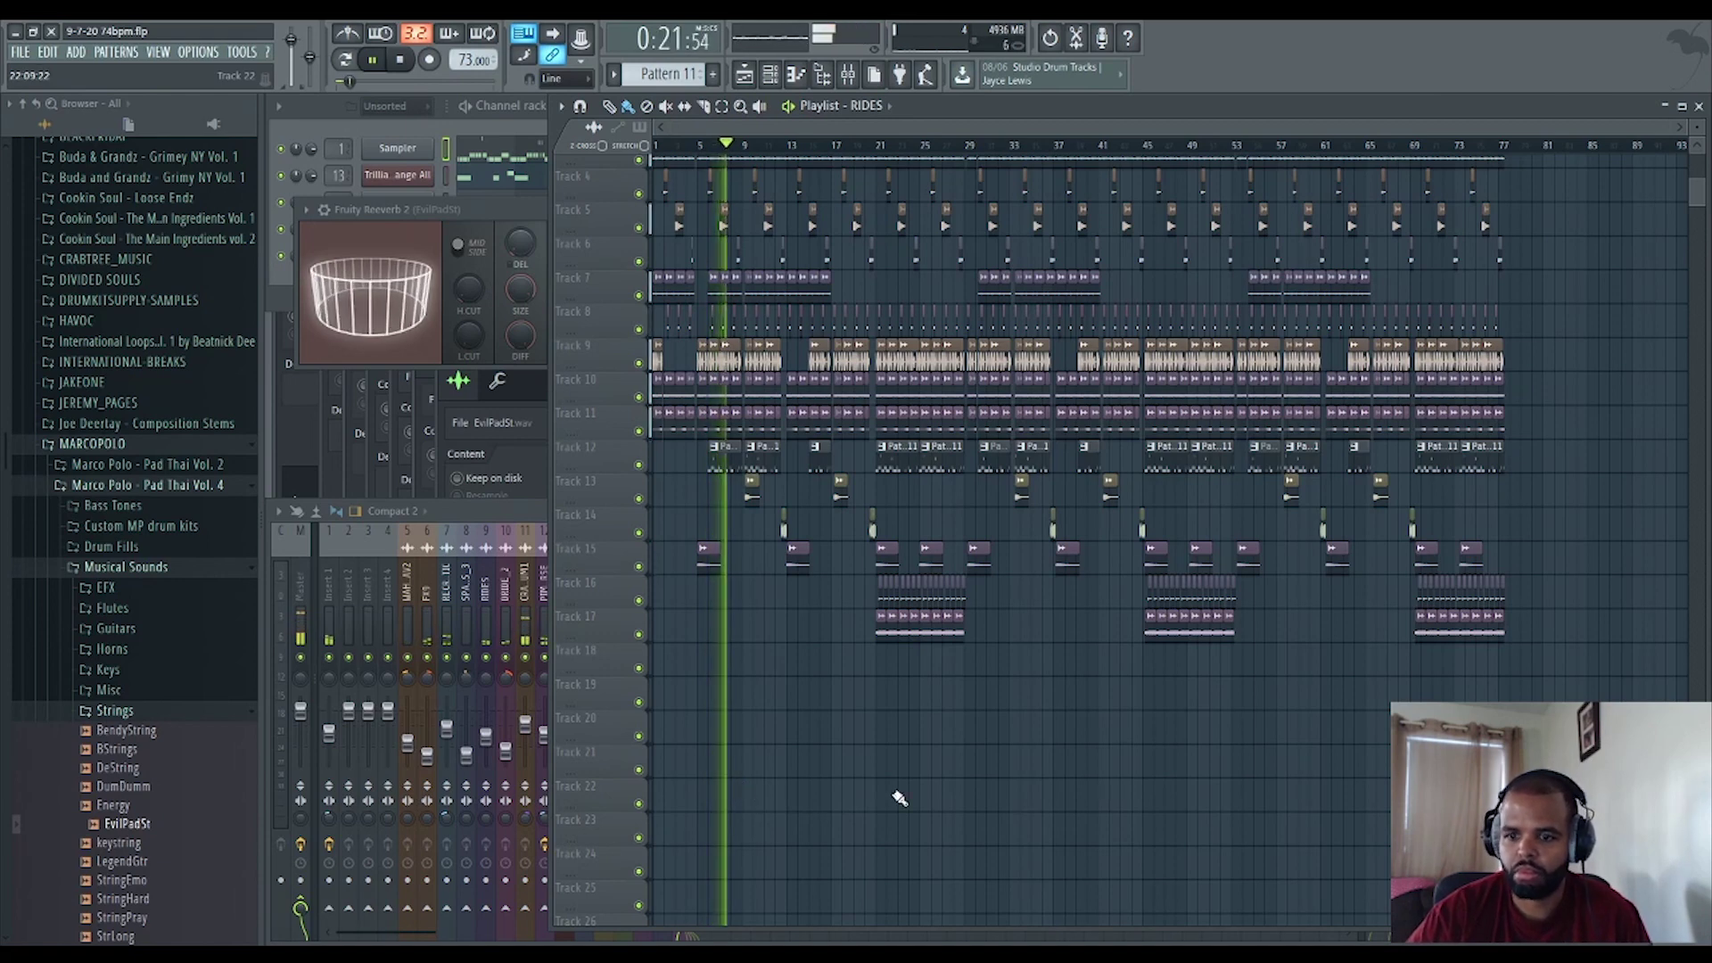
scroll(899, 798, "down", 2)
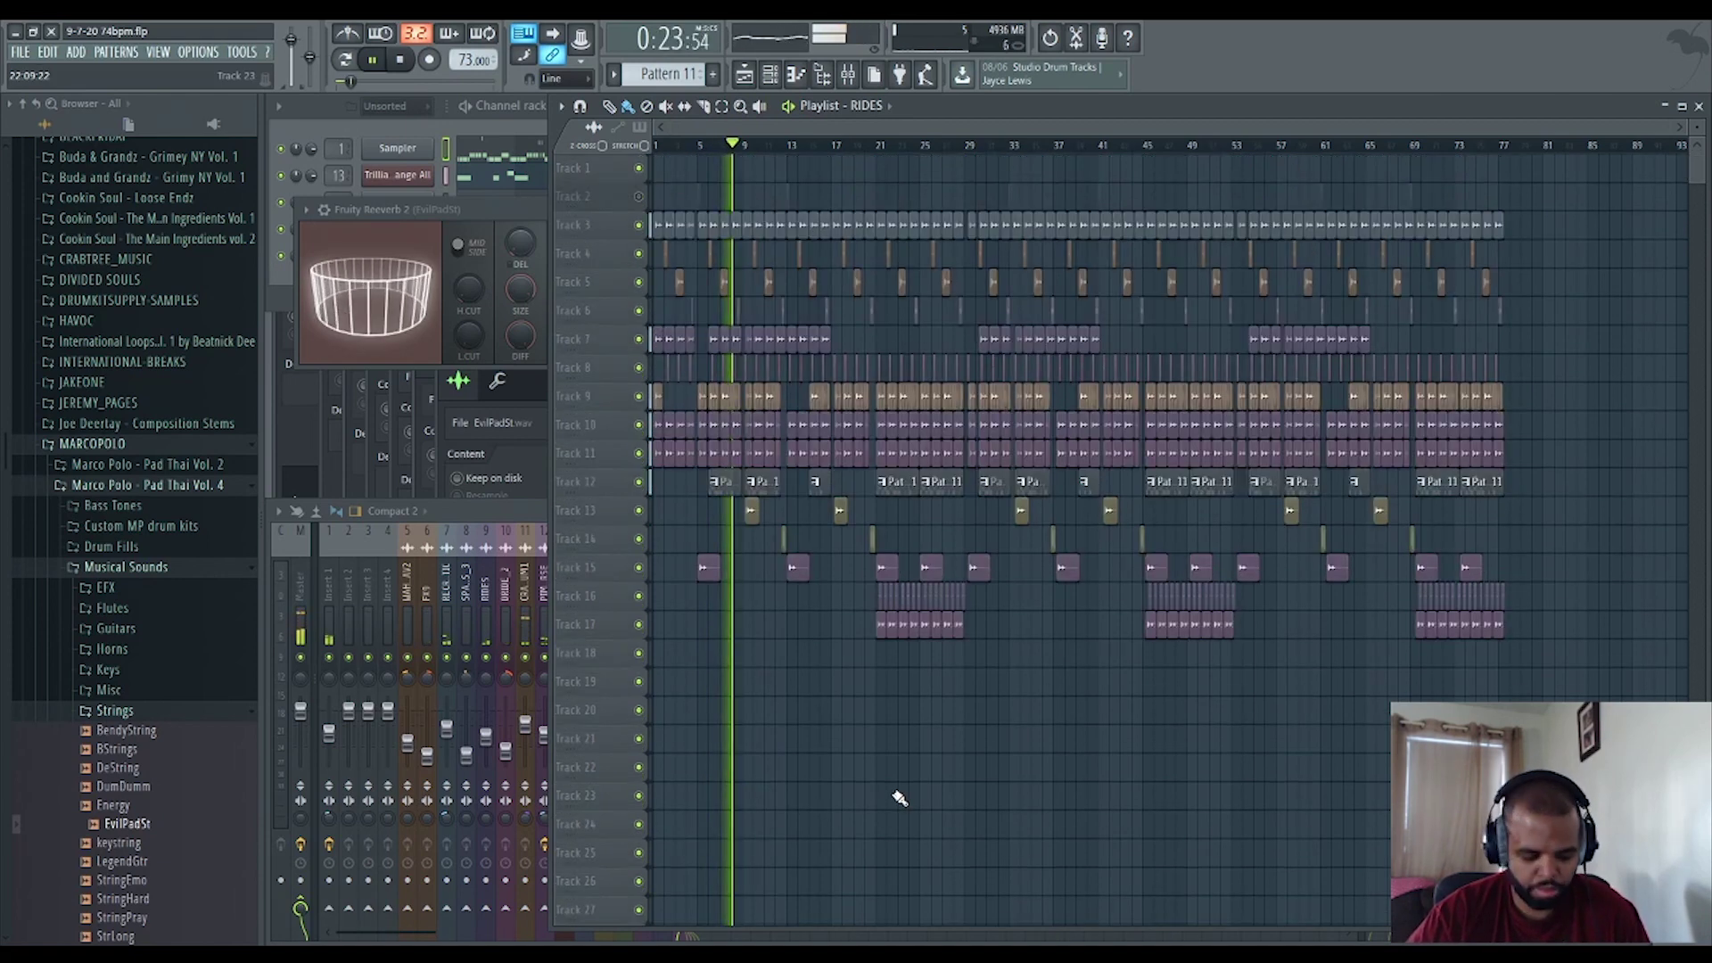
scroll(1695, 134, "up", 2)
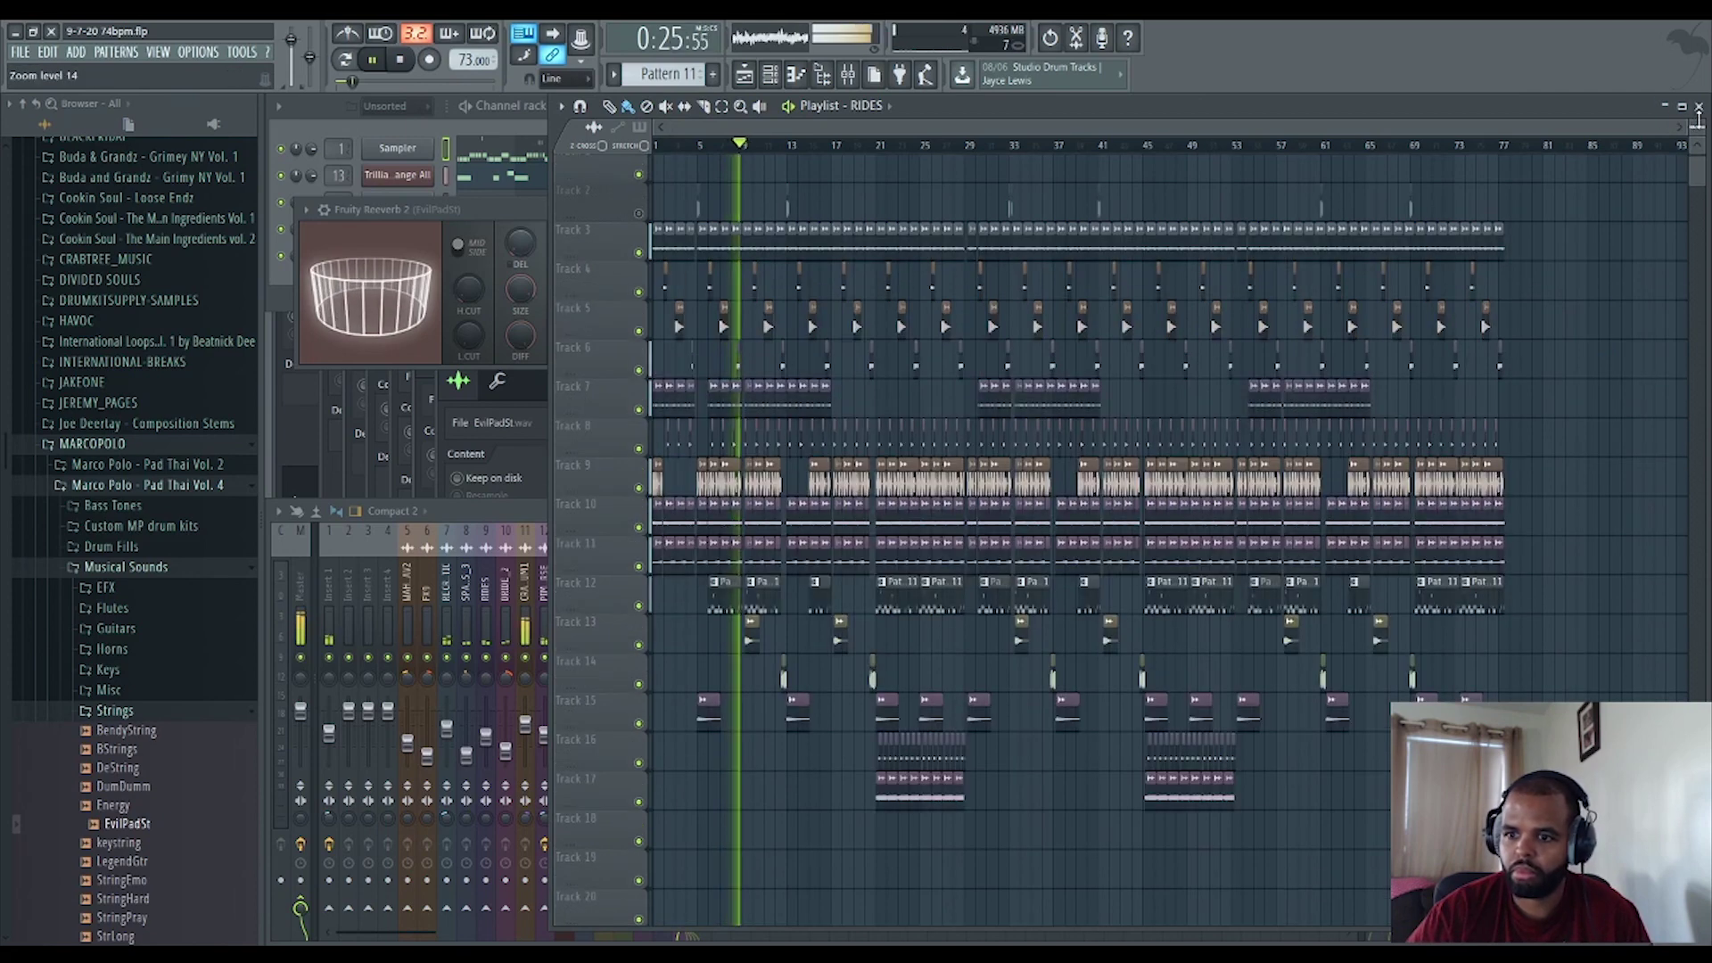
scroll(1646, 319, "down", 1)
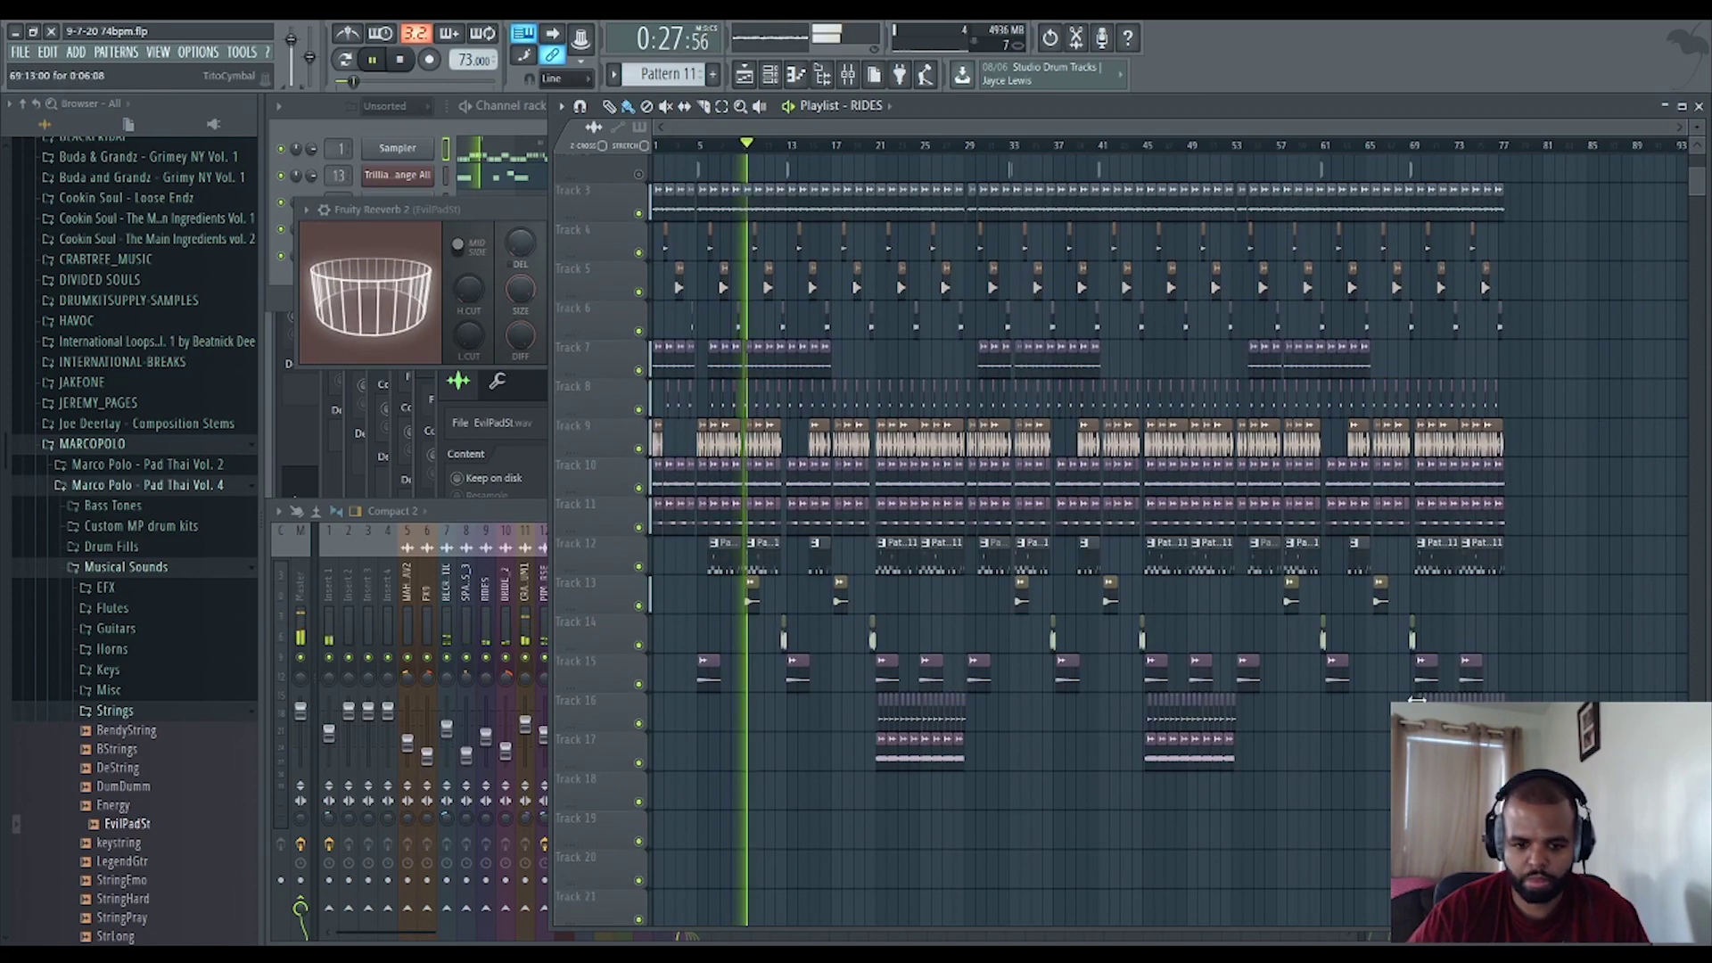
left_click(139, 444)
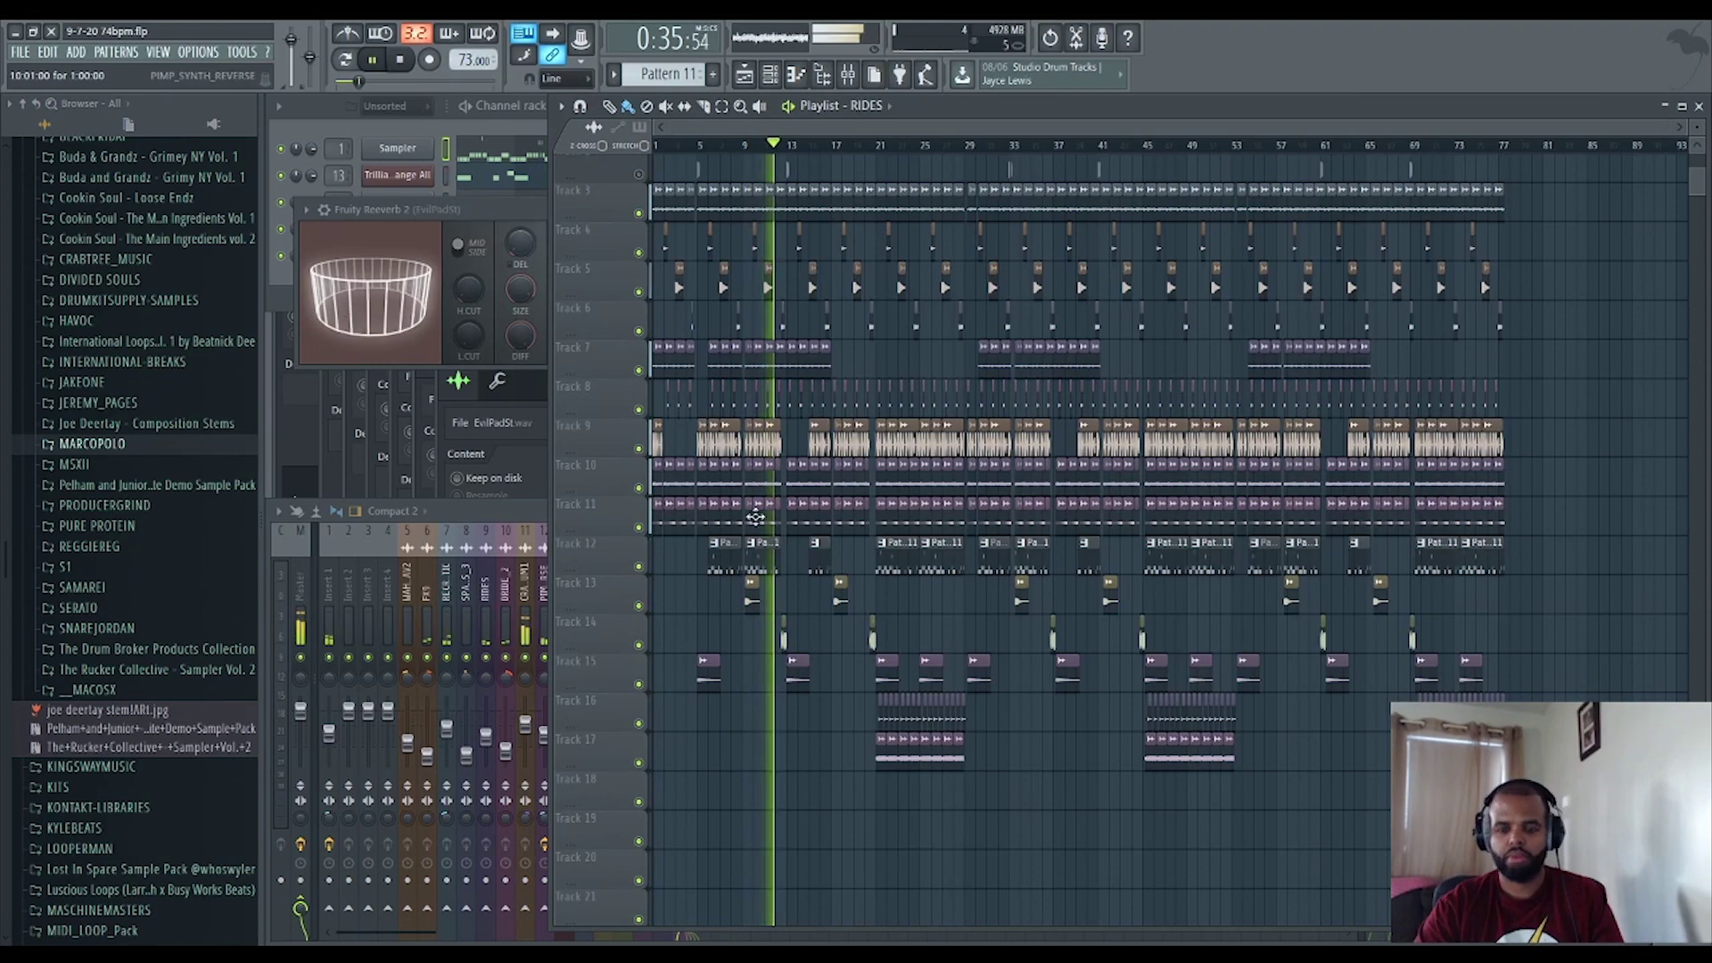
Add one PIMP_SYNTH10, PIMP_SYNTH_REVERSE and RECRD_STATIC clip each in bar 77, starting shortly after the last section.
scroll(1548, 485, "up", 6)
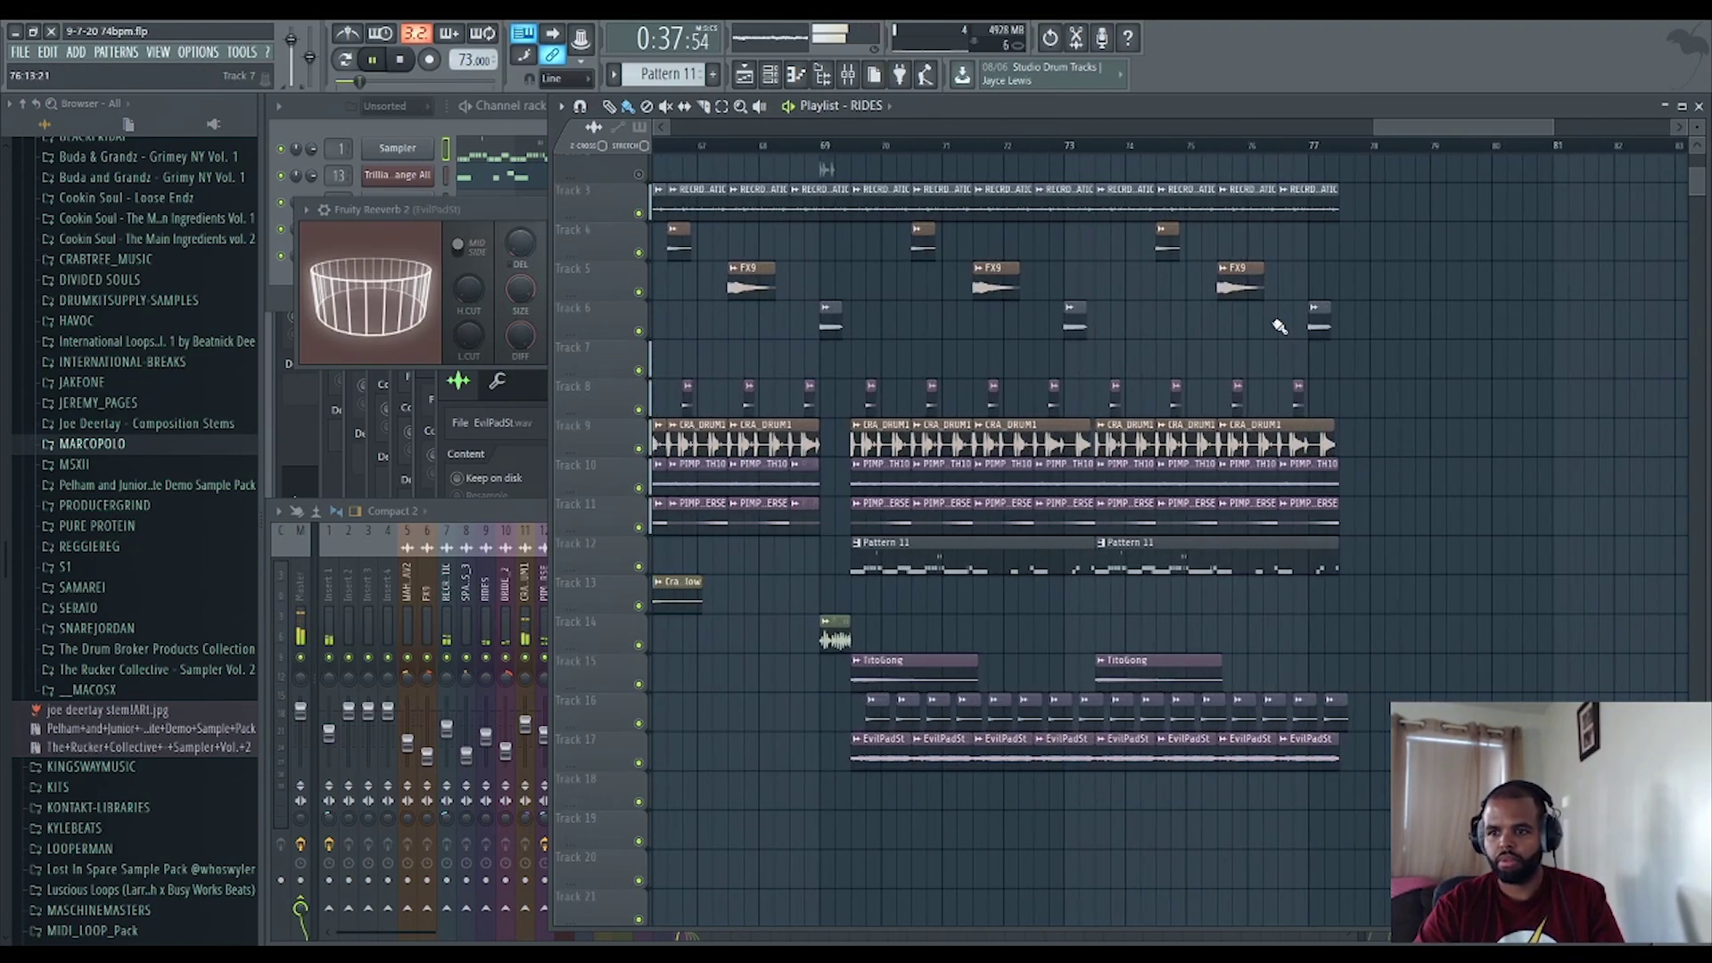
left_click(1146, 145)
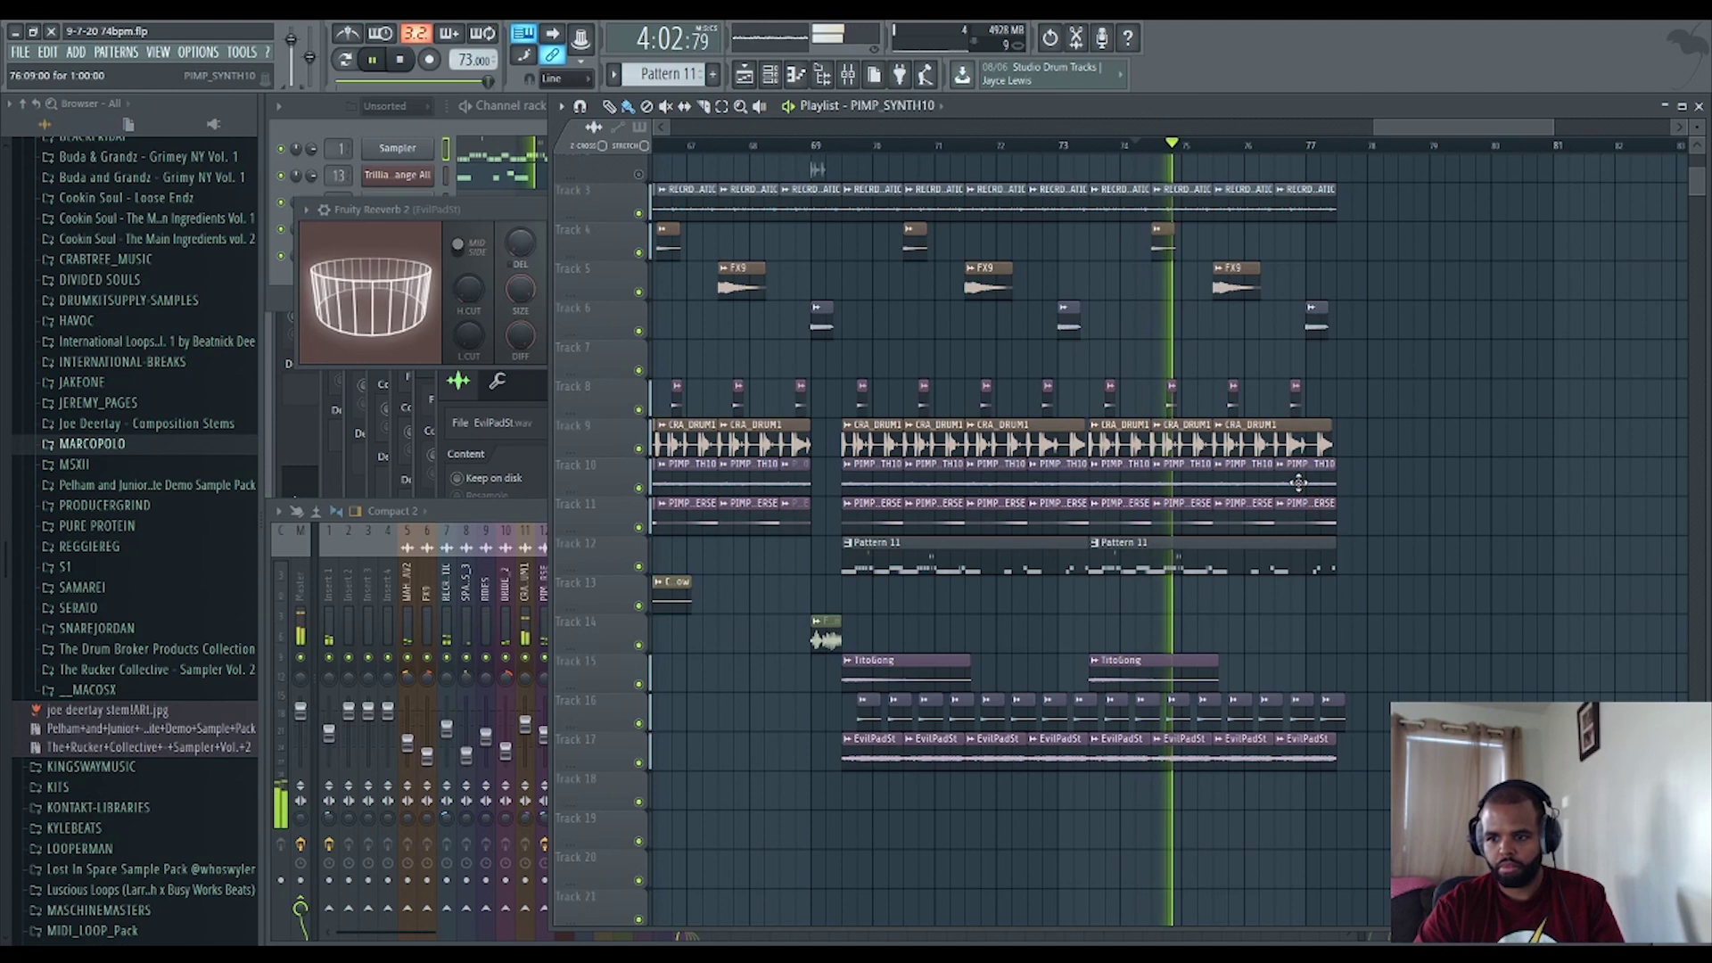
left_click(1362, 473)
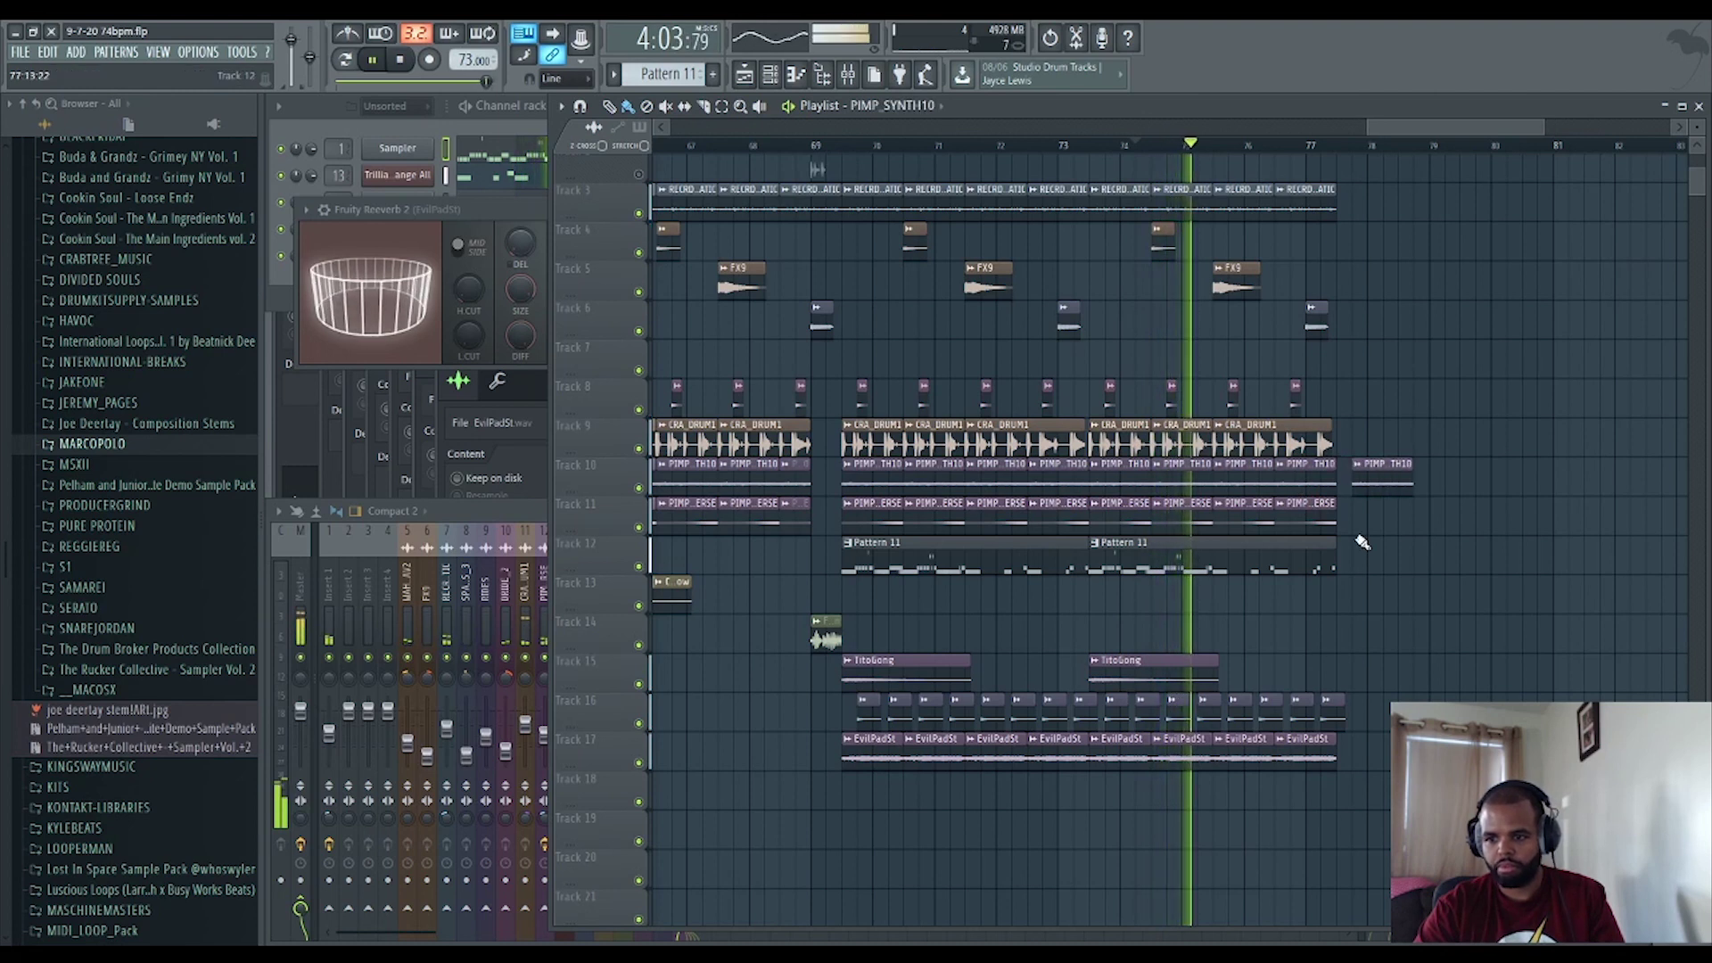
left_click(1362, 512)
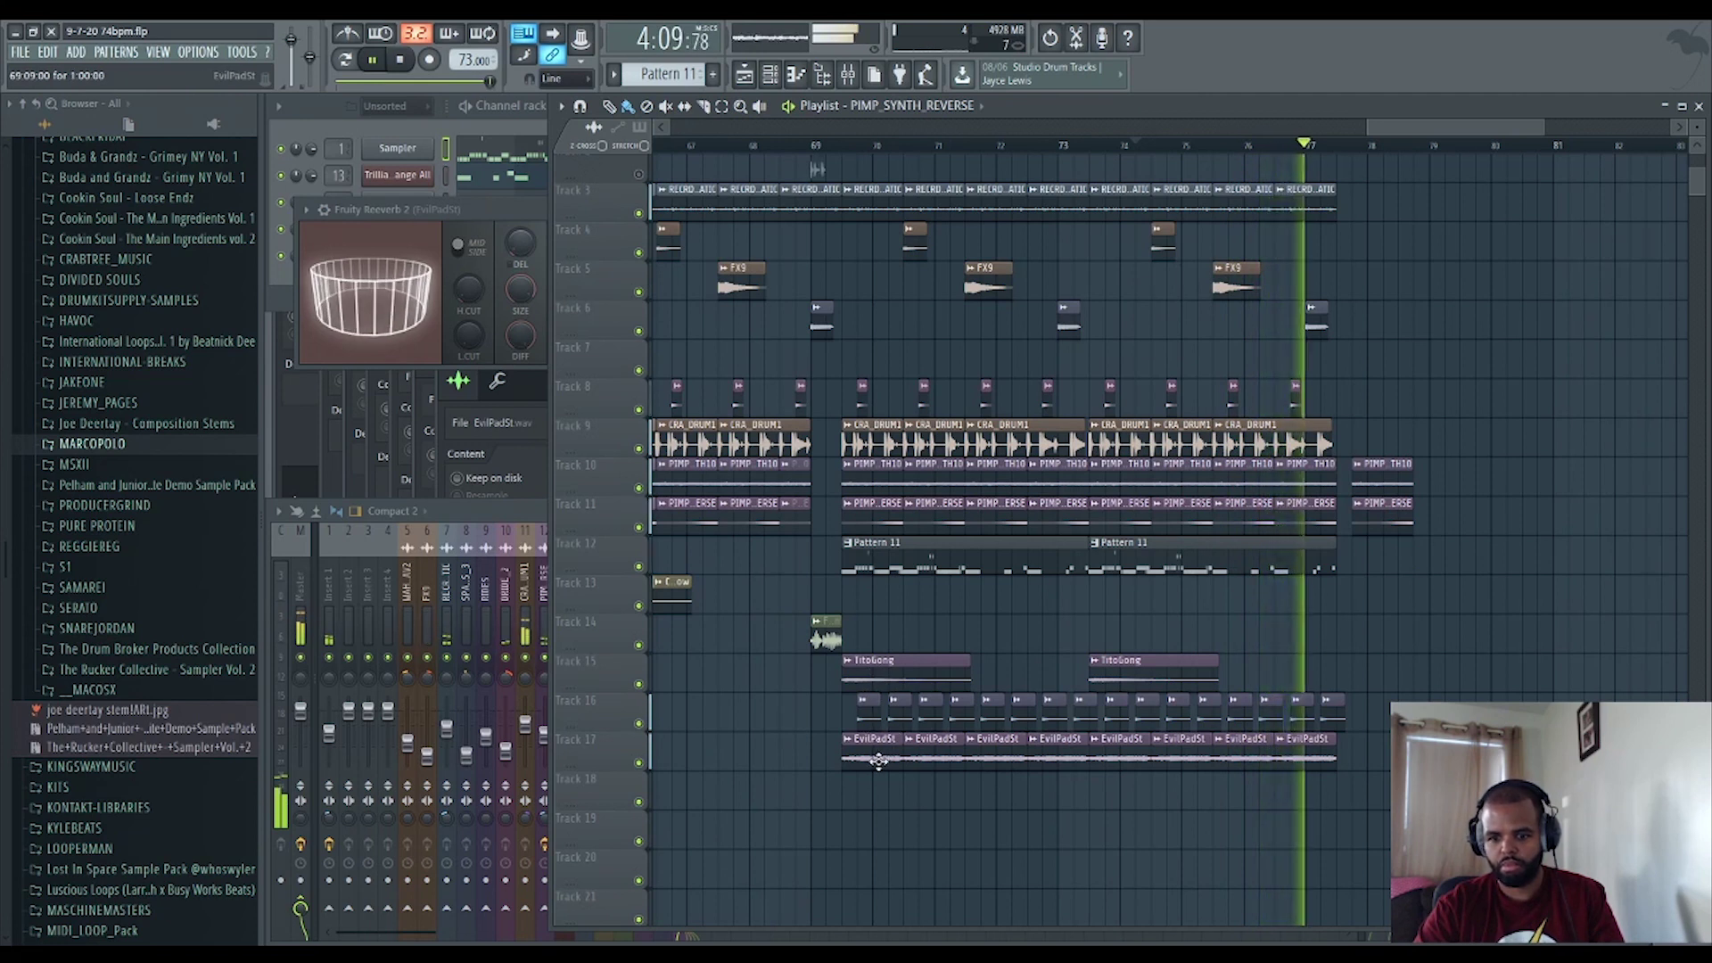
left_click(1311, 195)
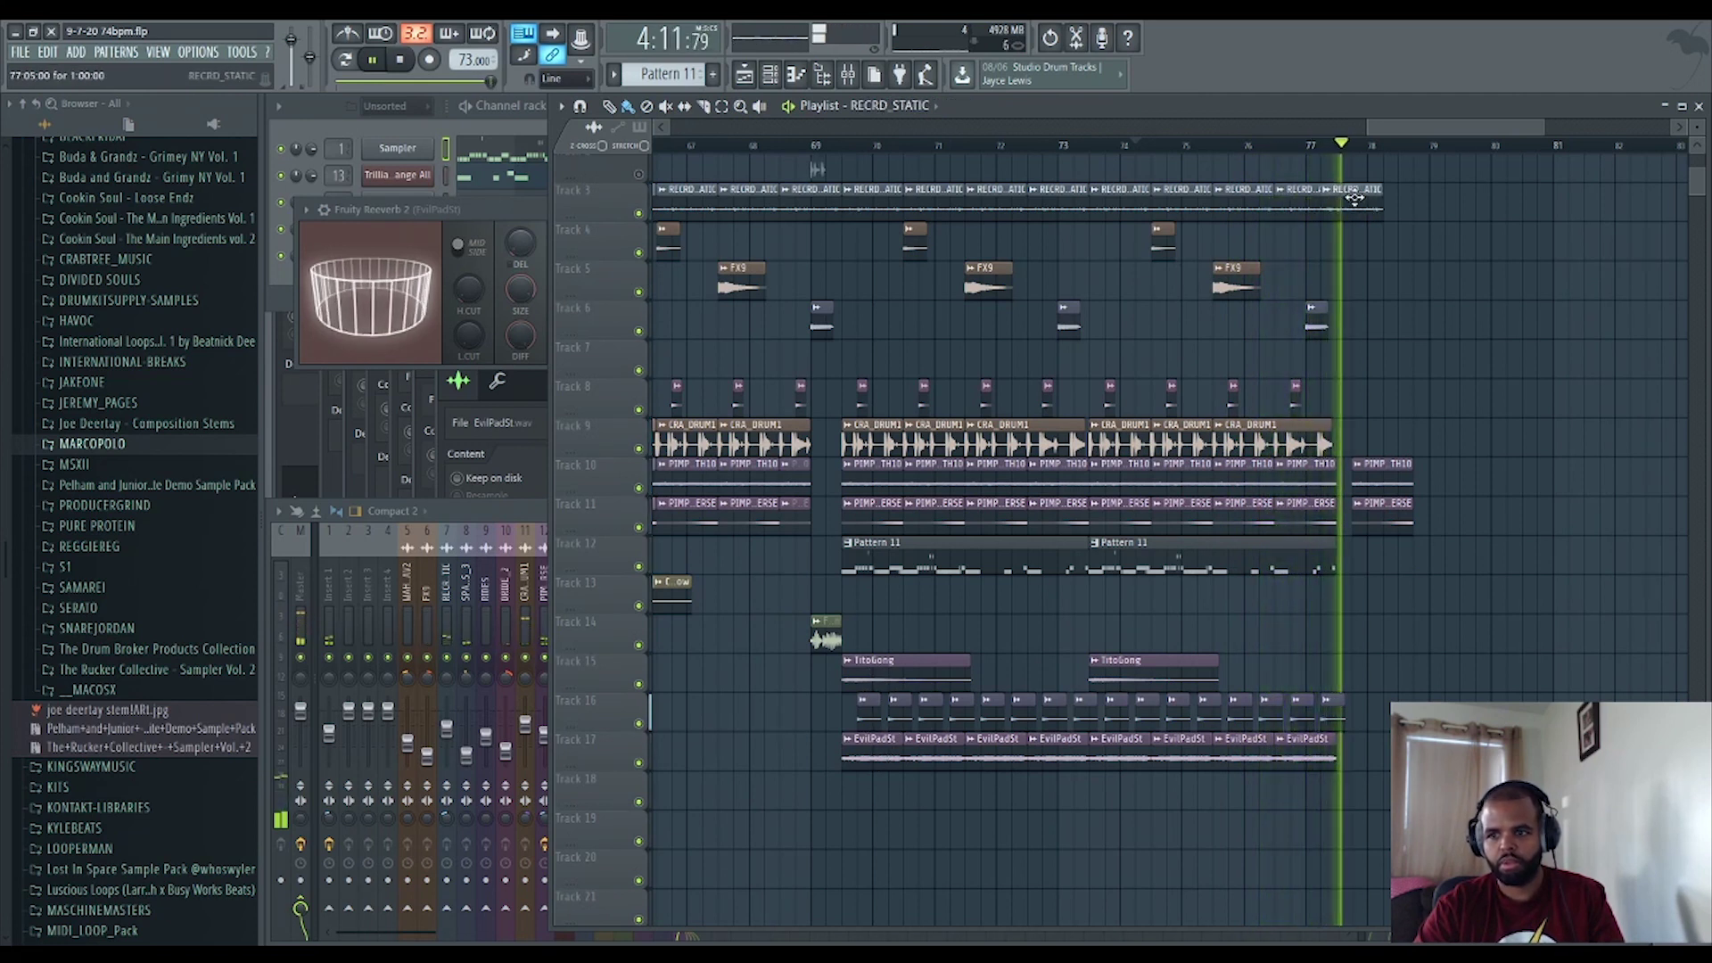
left_click(1378, 194)
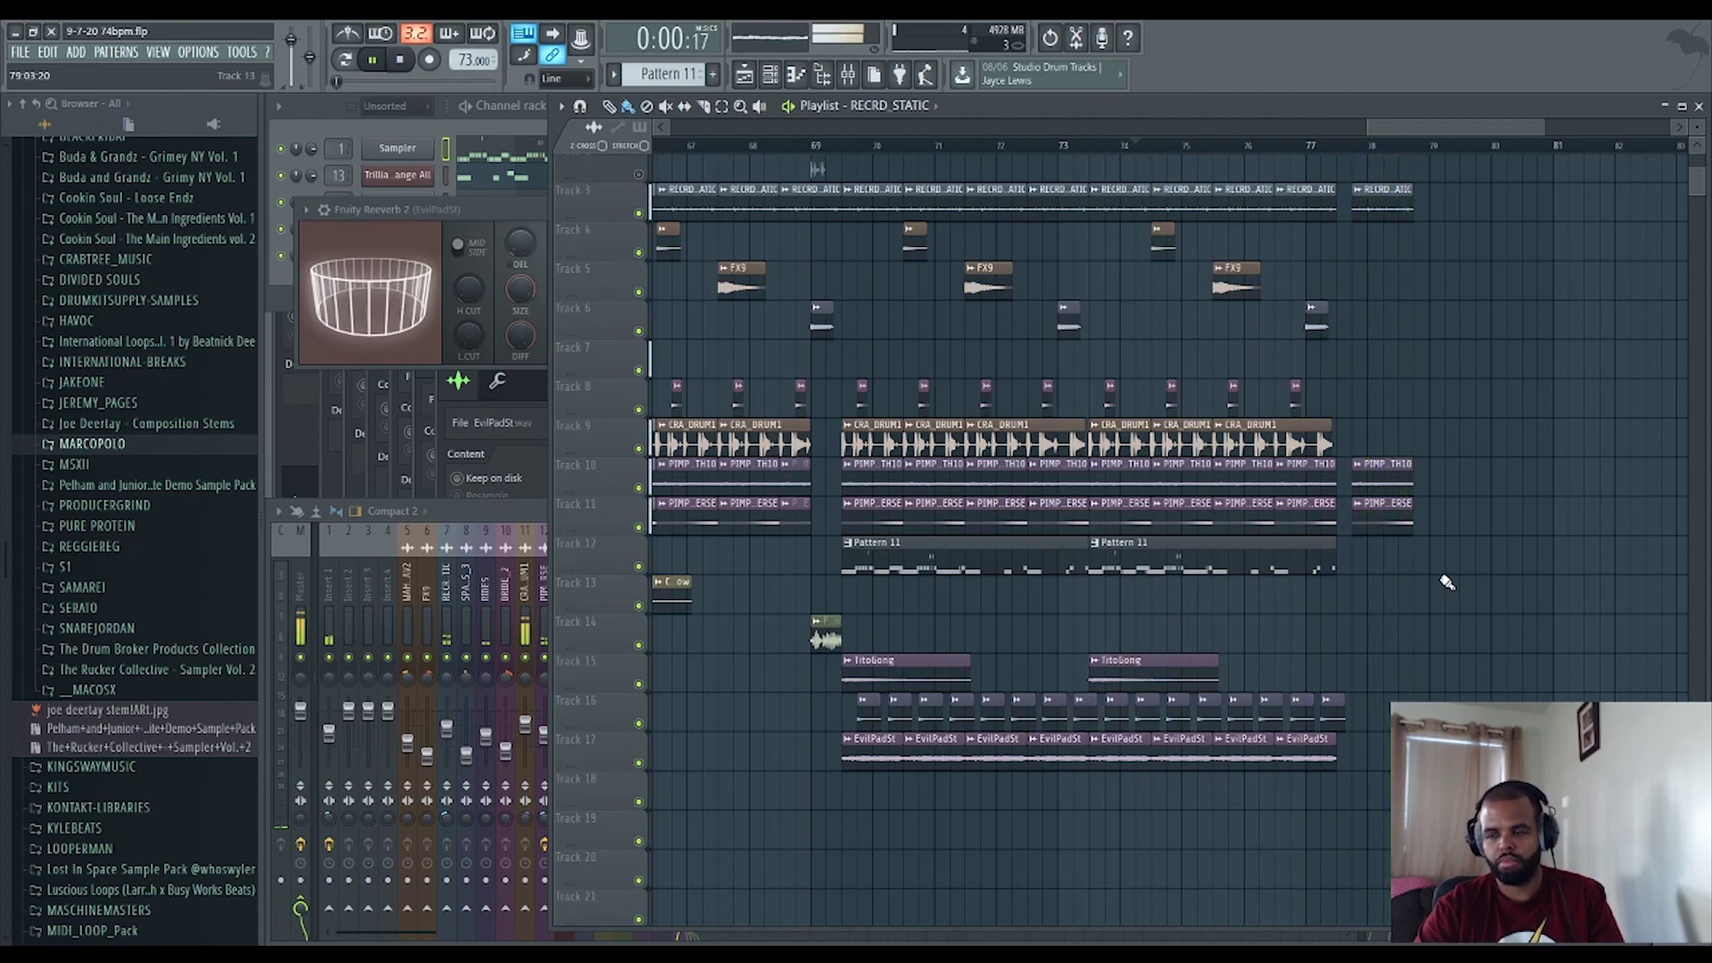
Replay the ending from bar 77 and select every clip in the playlist.
left_click(1344, 143)
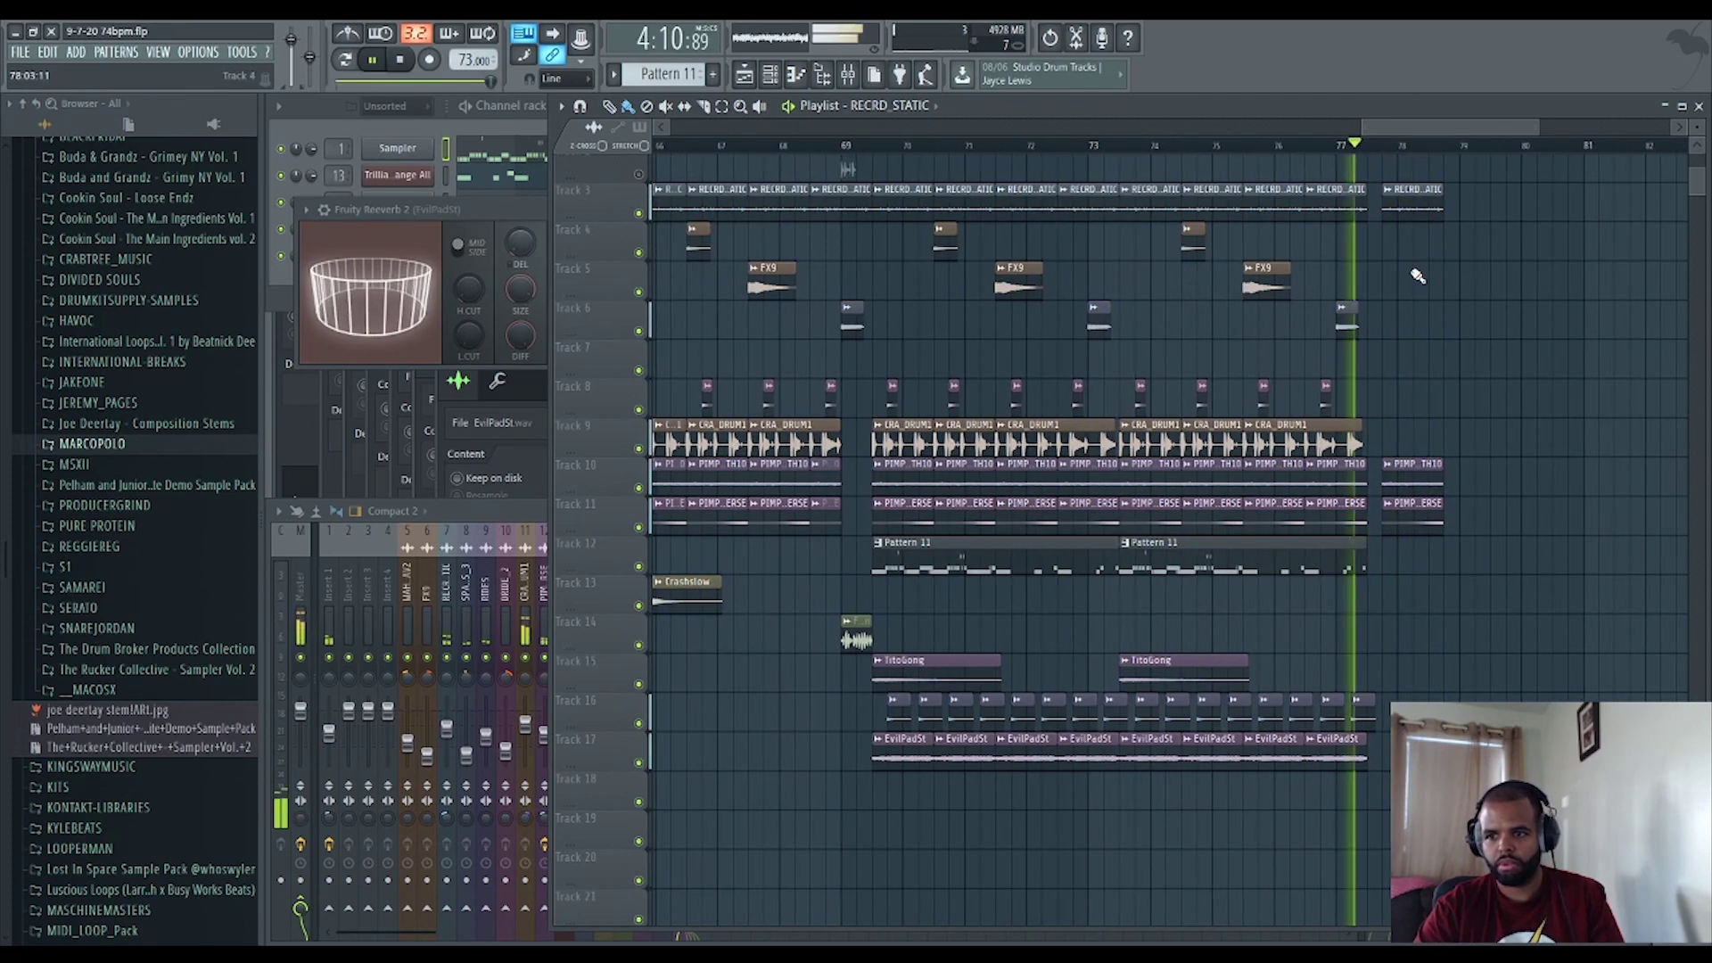
scroll(1507, 147, "down", 4)
key("ctrl+a")
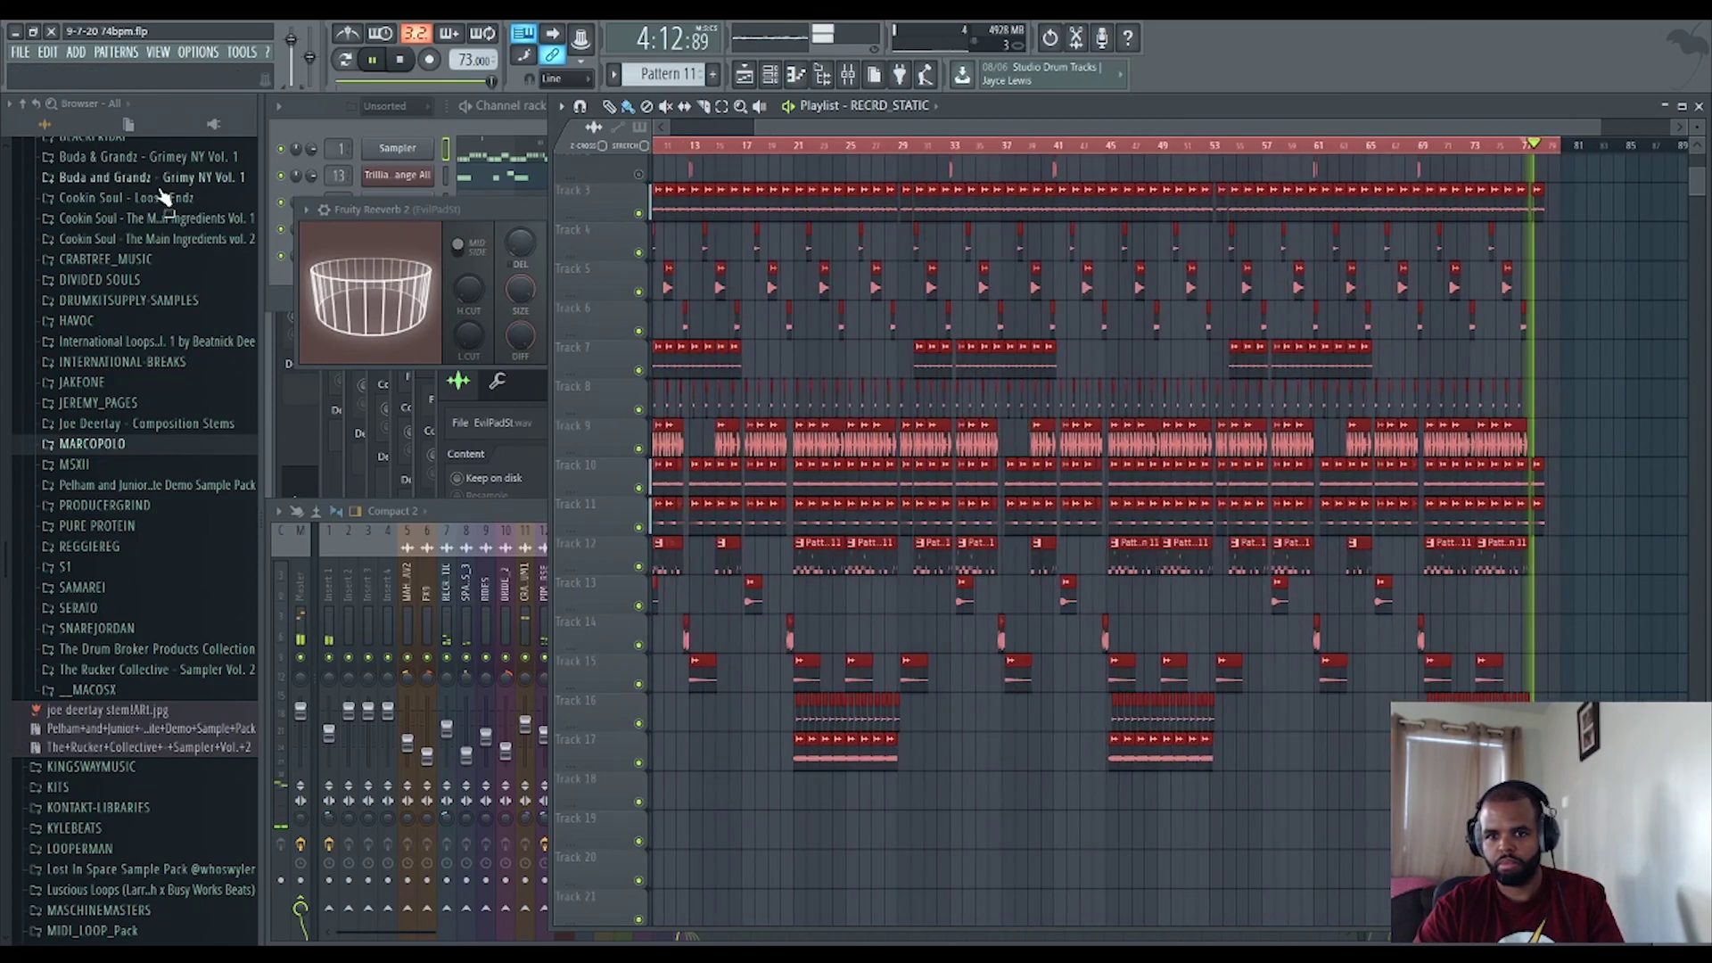